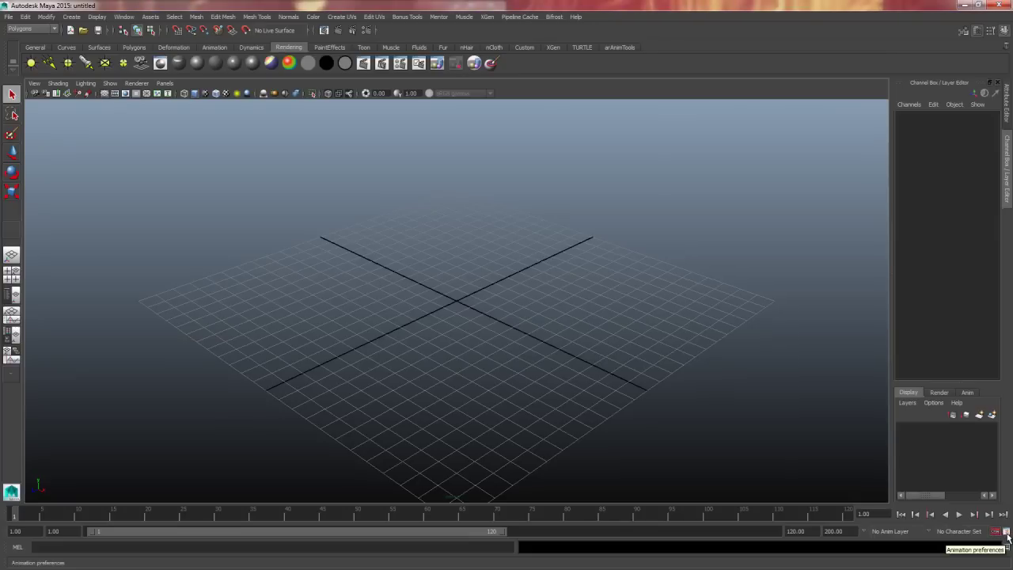
Step: Open the animation preferences and check the playback speed options and the working time unit
click(1005, 532)
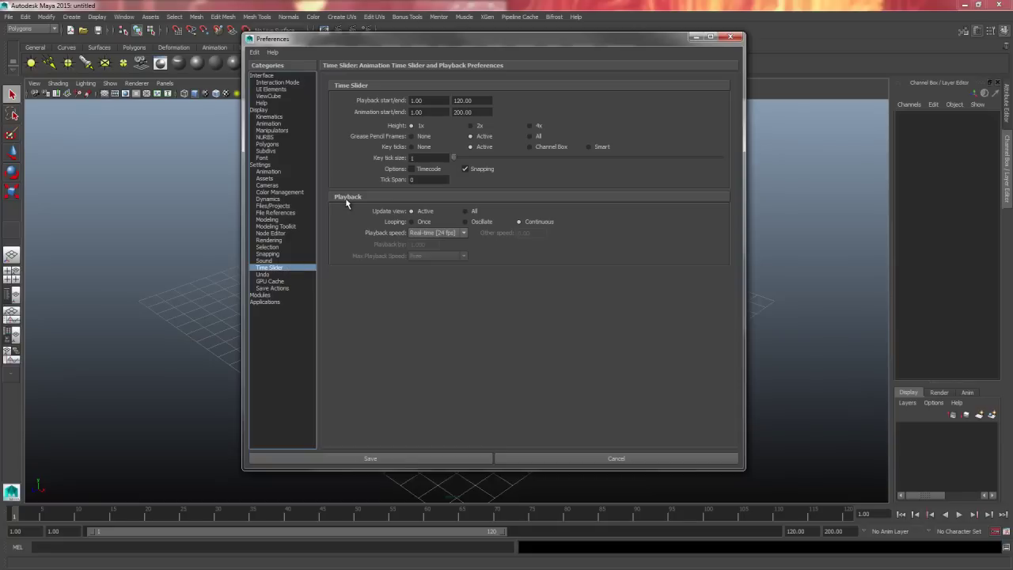
click(425, 234)
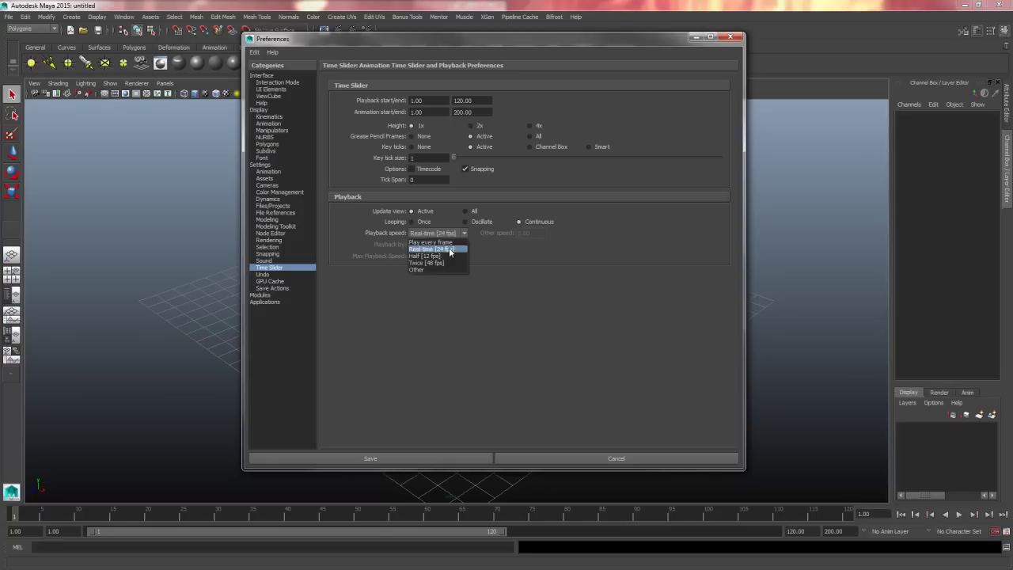
click(467, 329)
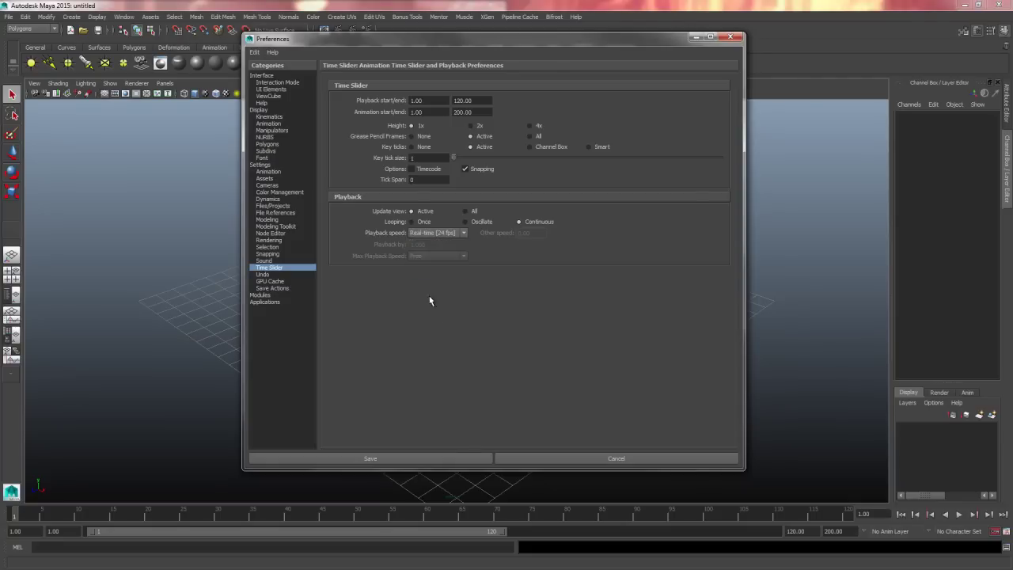
click(260, 165)
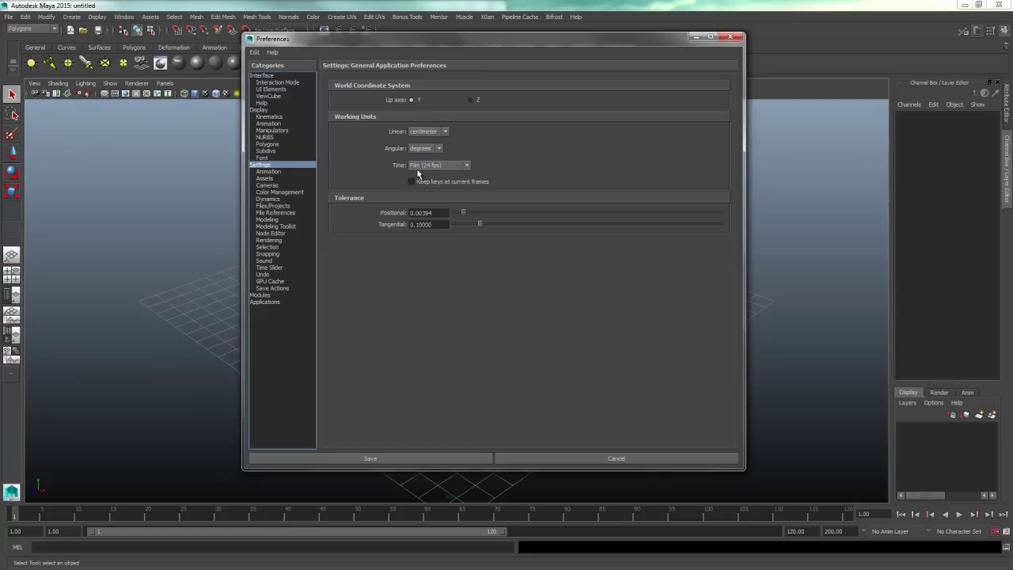
Step: In the animation preferences, set the default in tangent to Clamped and the default out tangent to Stepped
click(268, 172)
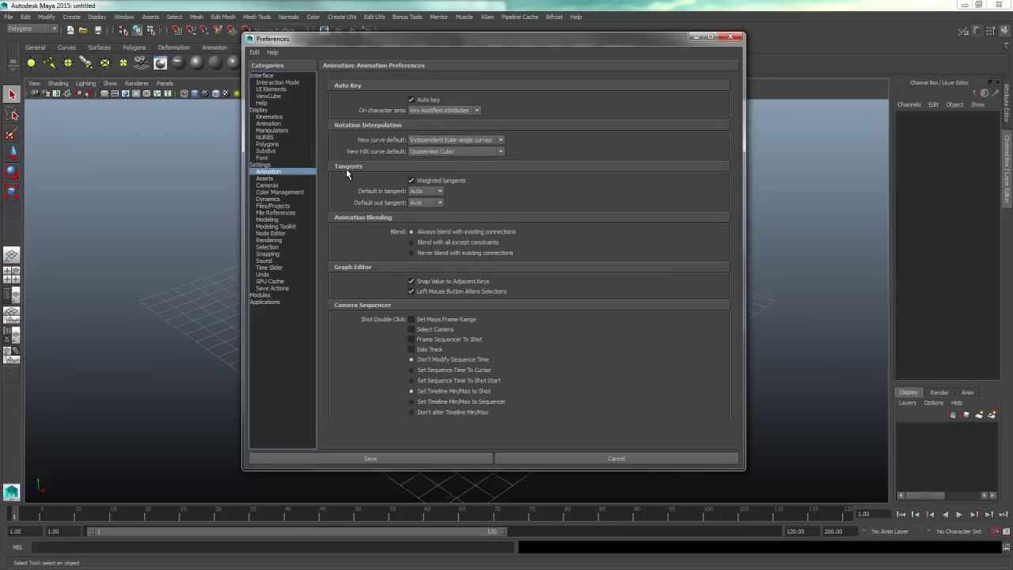
click(411, 182)
click(441, 192)
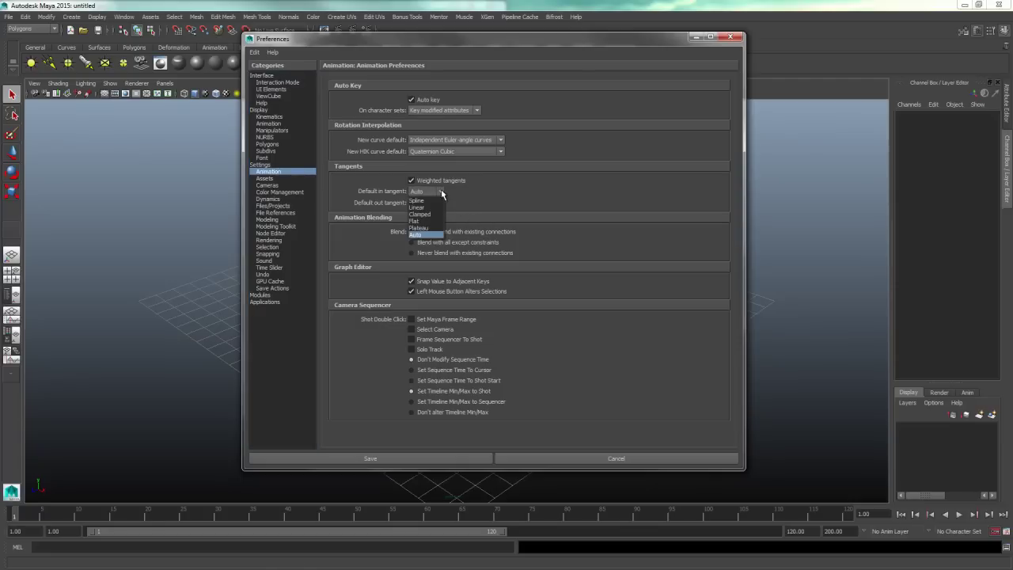
click(427, 215)
click(439, 202)
click(426, 239)
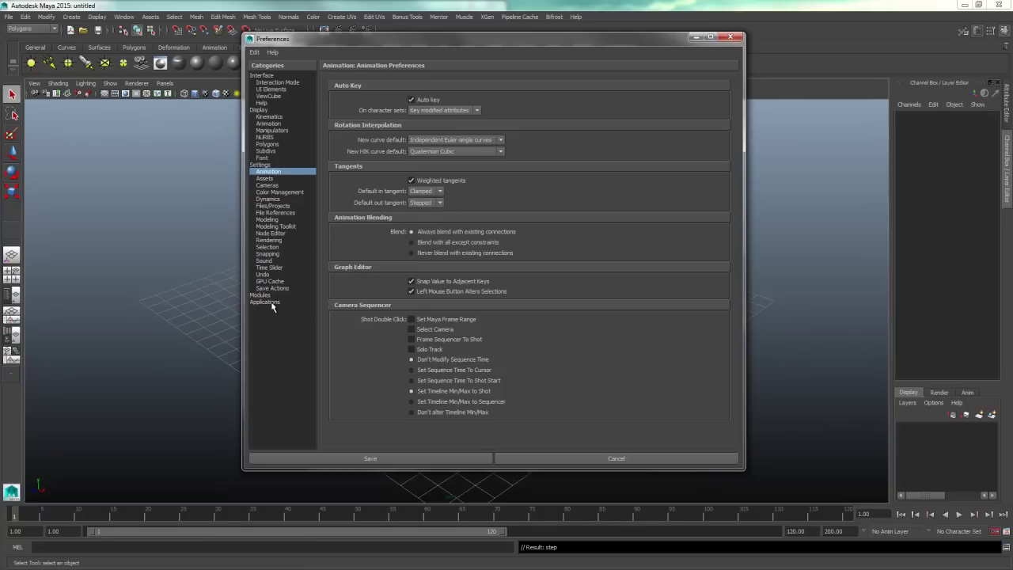
Step: Review the undo queue, interface and general display preferences, and save the preferences
click(263, 275)
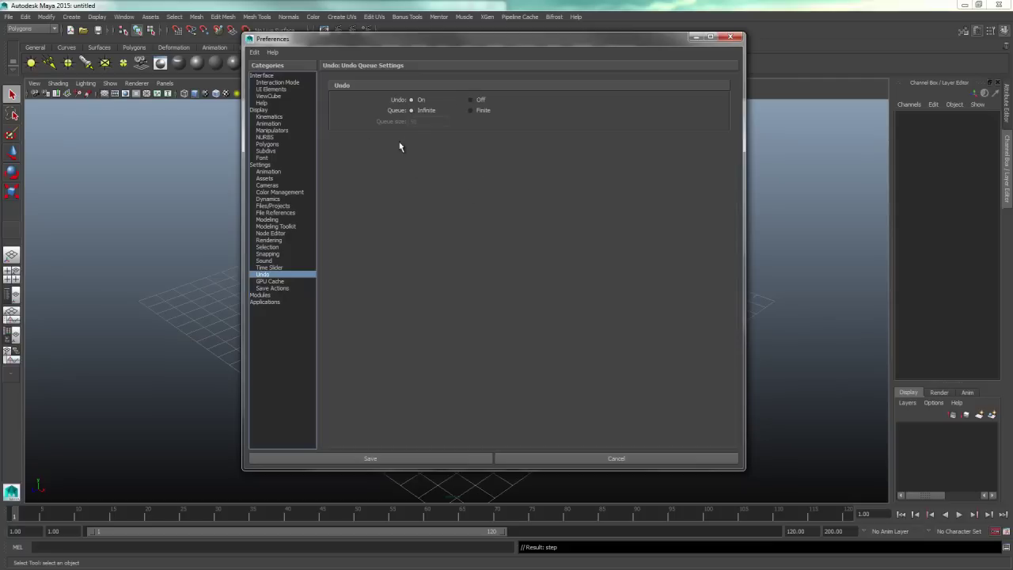
click(274, 82)
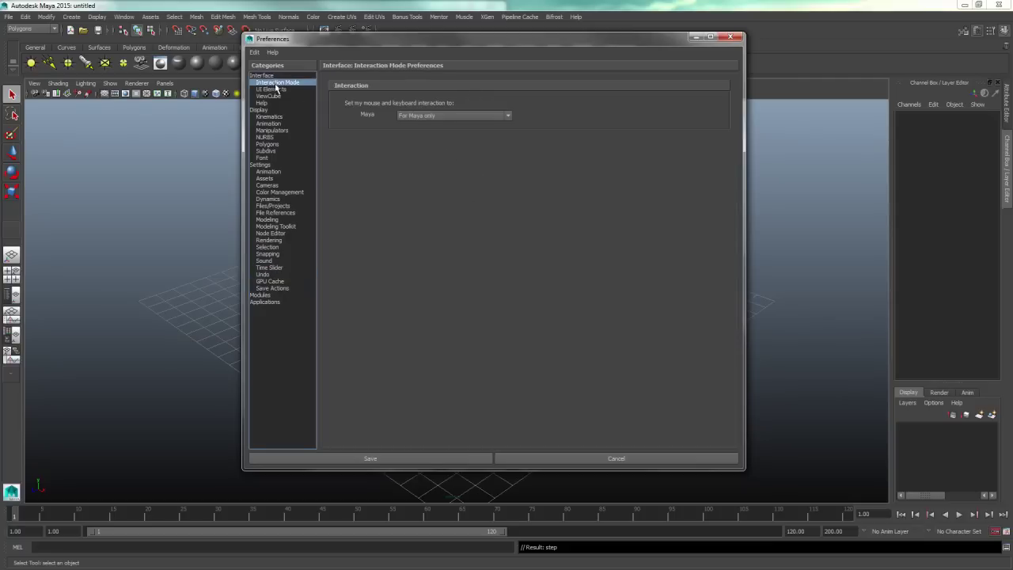
click(271, 88)
click(270, 110)
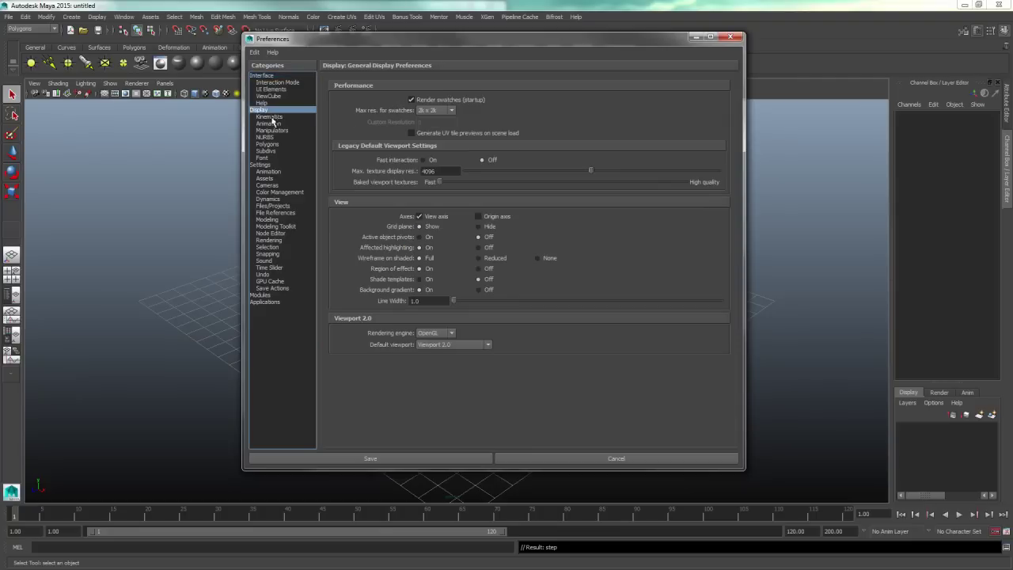
click(400, 461)
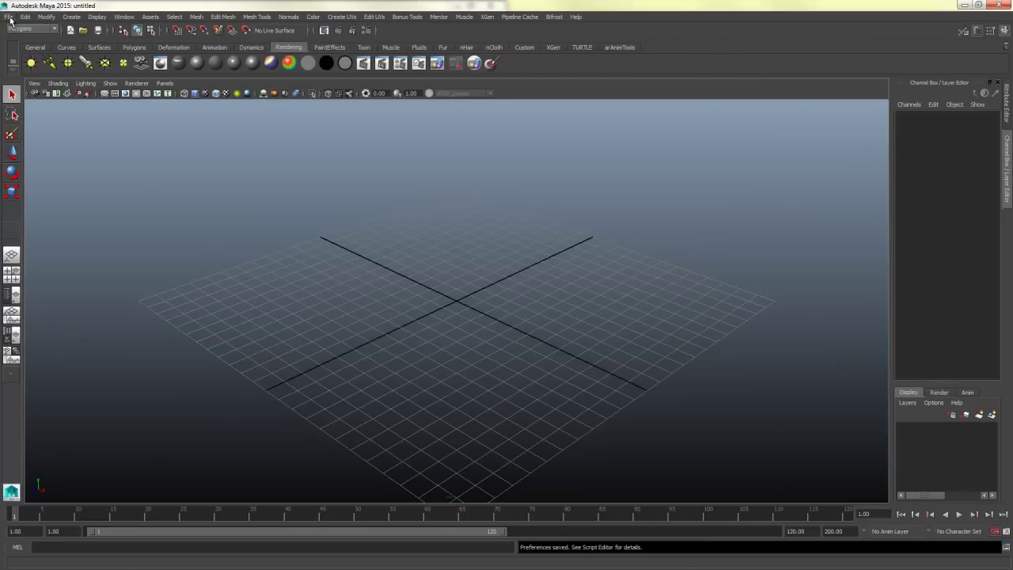
Step: Set the current project to the ImagePlanes folder on the Desktop
click(8, 16)
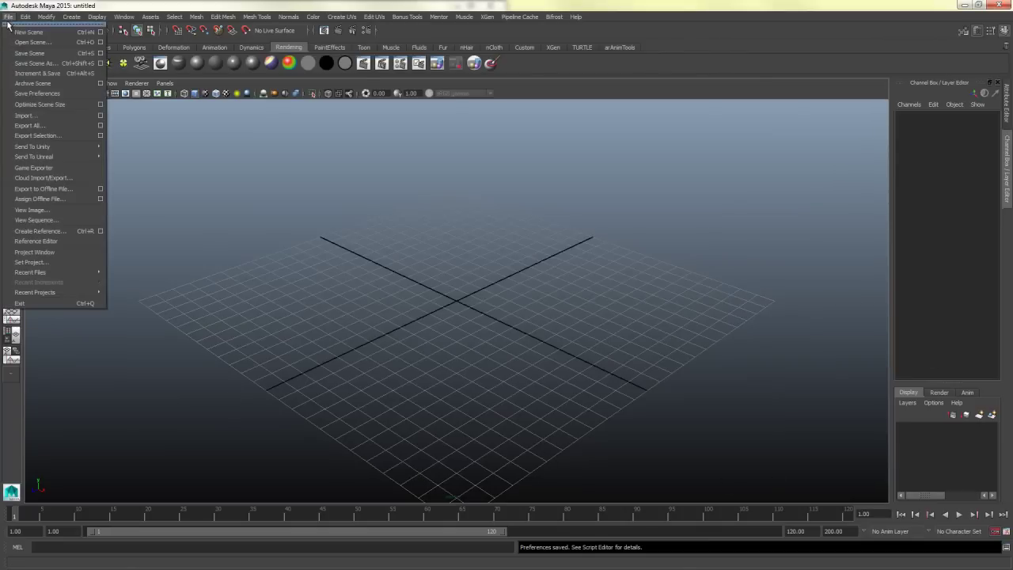
click(50, 262)
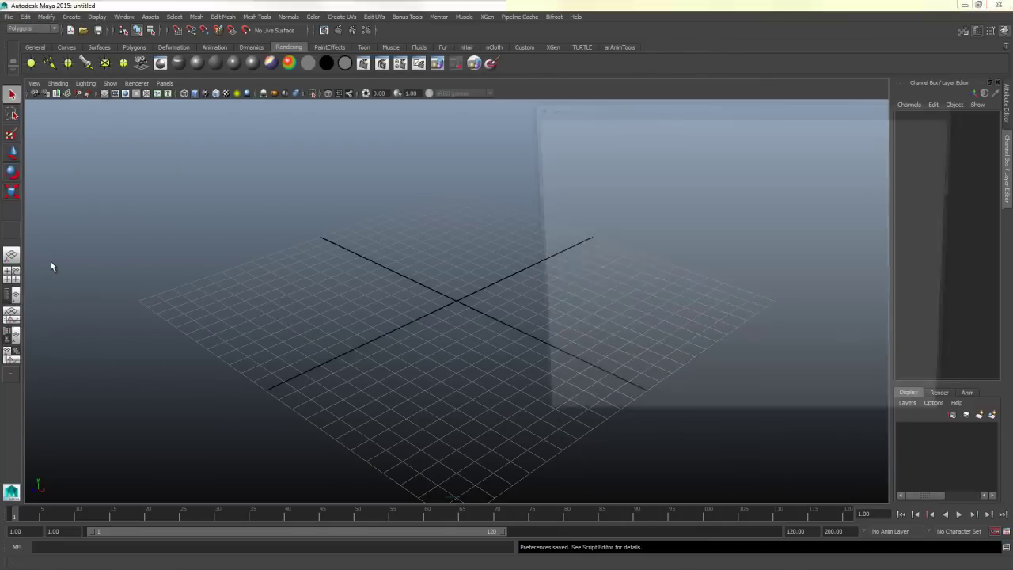
click(629, 159)
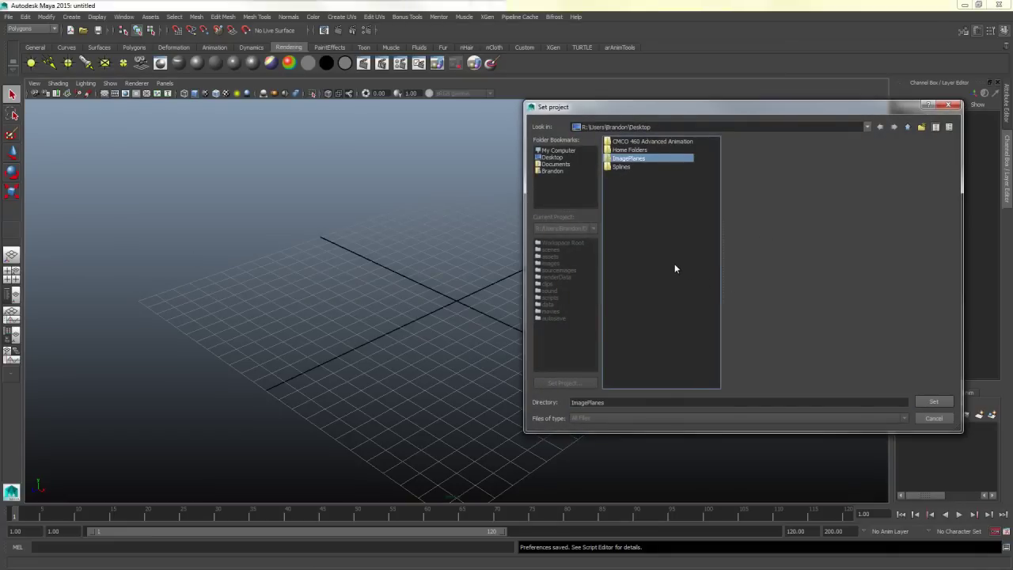
click(935, 401)
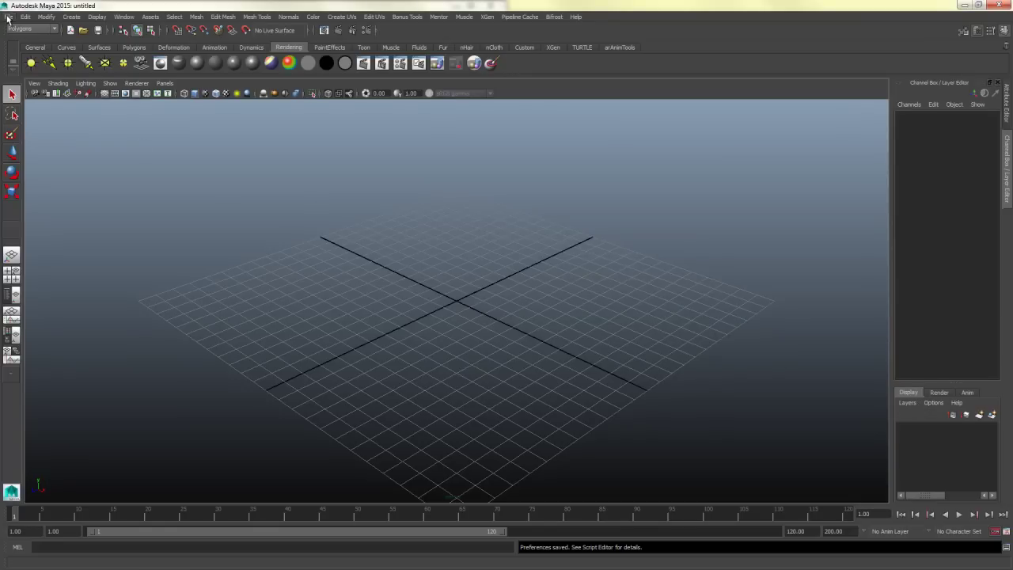
Step: Create a reference to the rig file AM.Stewart_rig_v001.ma from the project's scenes folder
click(8, 17)
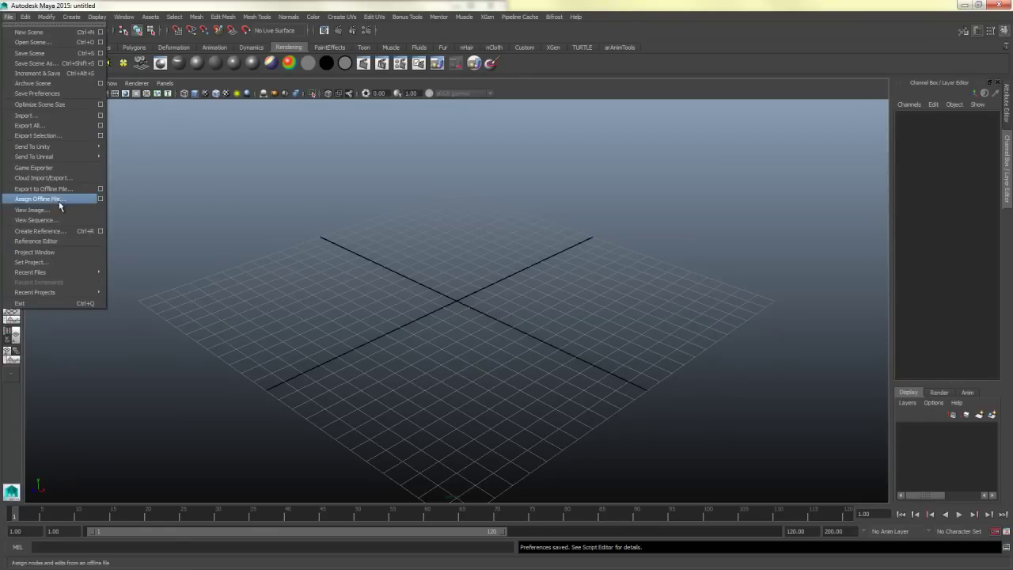
click(86, 231)
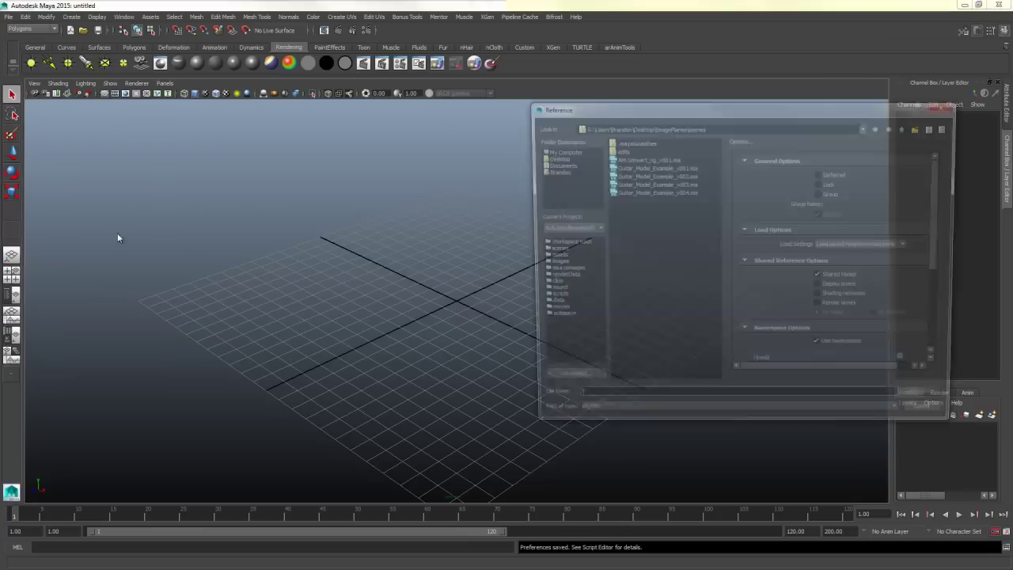
click(638, 159)
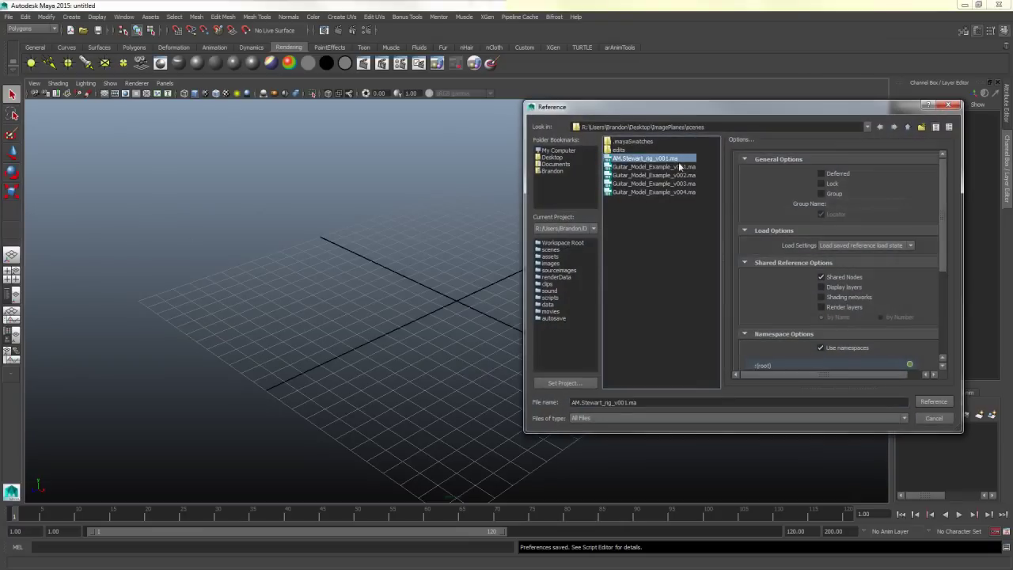
click(934, 402)
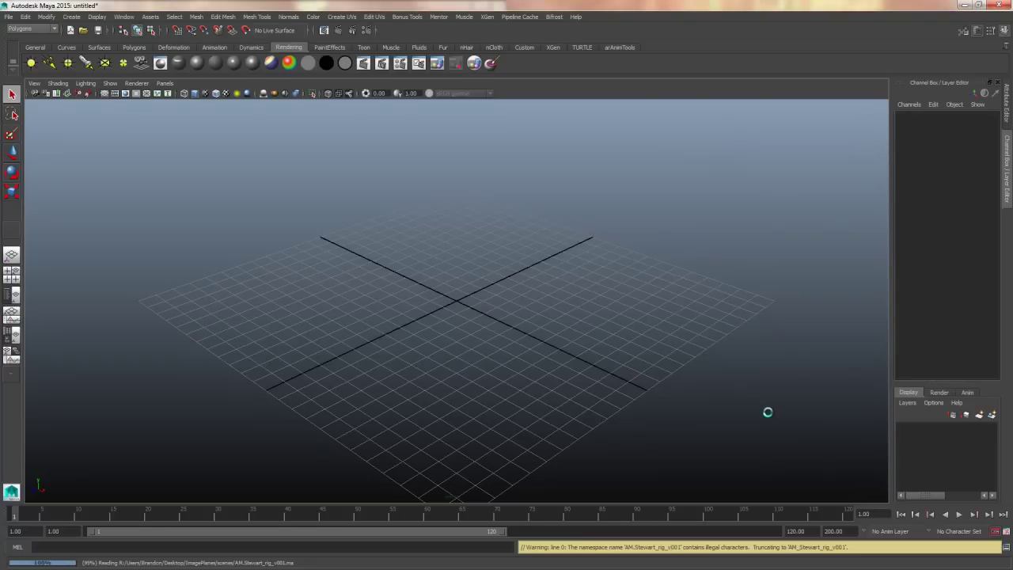
Step: Frame the referenced character in the perspective view and turn on shaded display with textures
key(a)
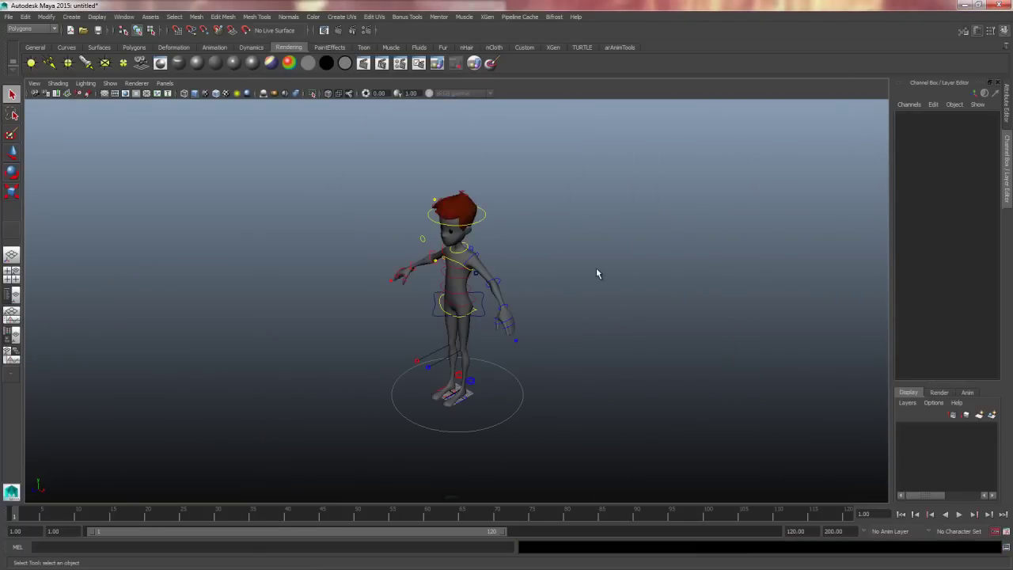
key(6)
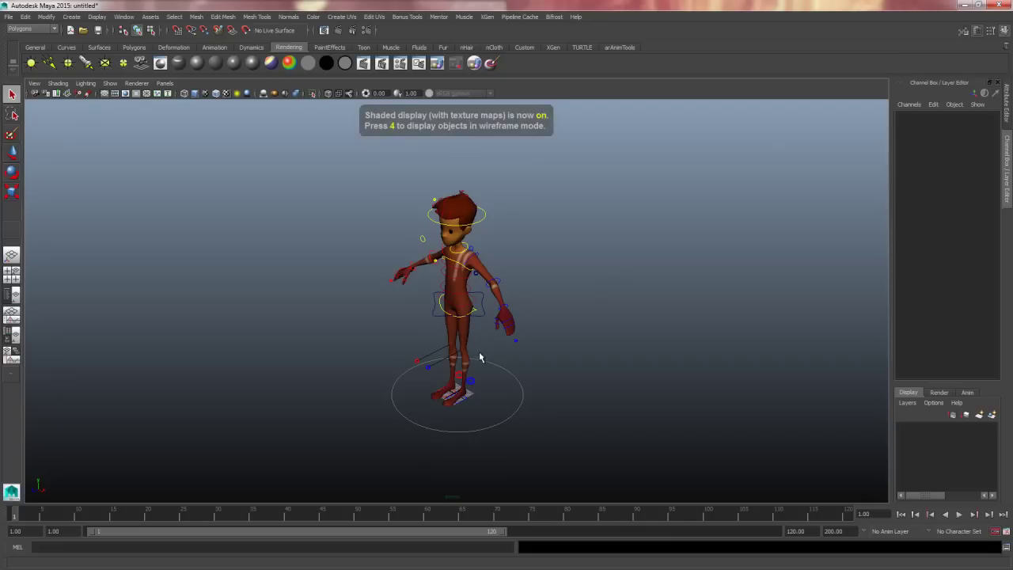
mouse_move(432, 362)
alt+mouse_down()
mouse_move(543, 337)
mouse_move(464, 344)
mouse_move(606, 332)
mouse_move(577, 335)
alt+mouse_up()
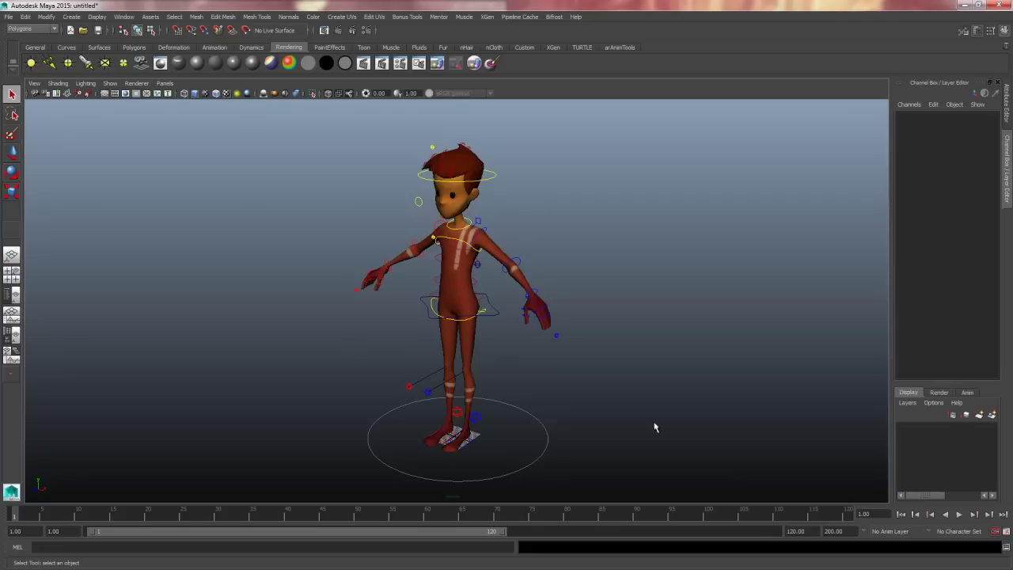
Step: Hide the joints in the perspective view
click(111, 84)
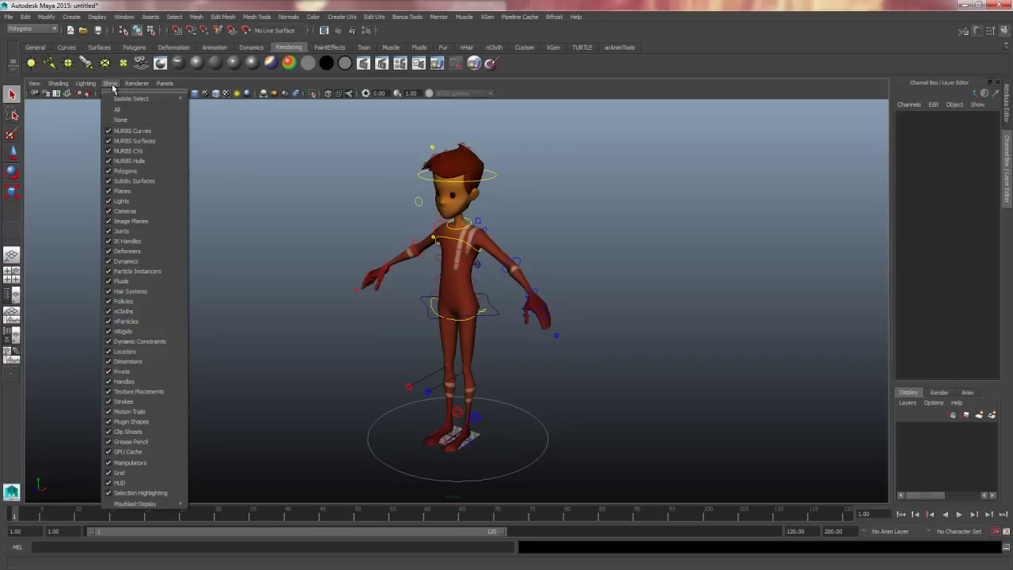
click(110, 232)
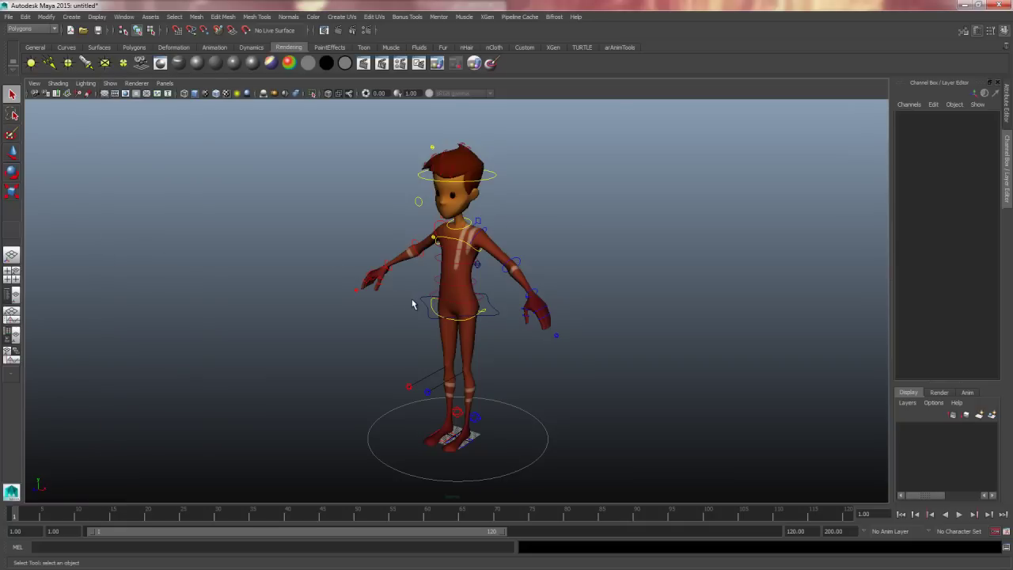
click(110, 83)
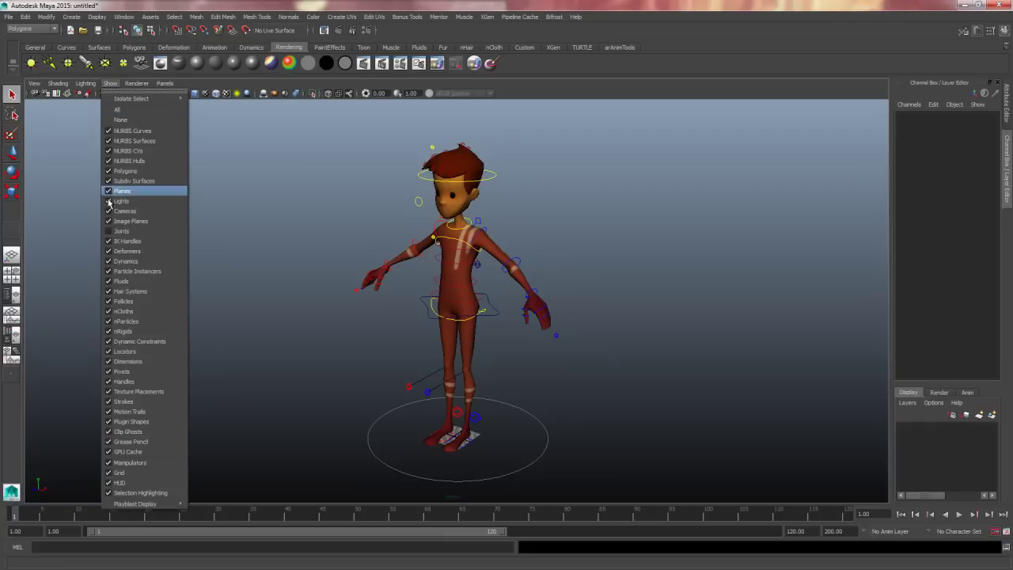
click(263, 218)
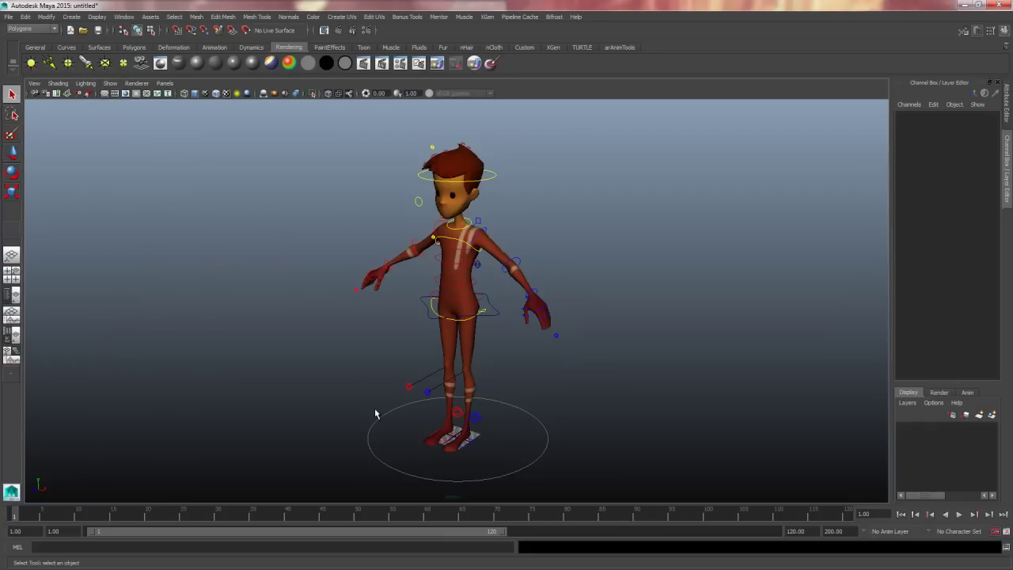
alt+drag(514, 343, 504, 375)
Step: Switch to the four-view layout and hide the joints in the top view
key(space)
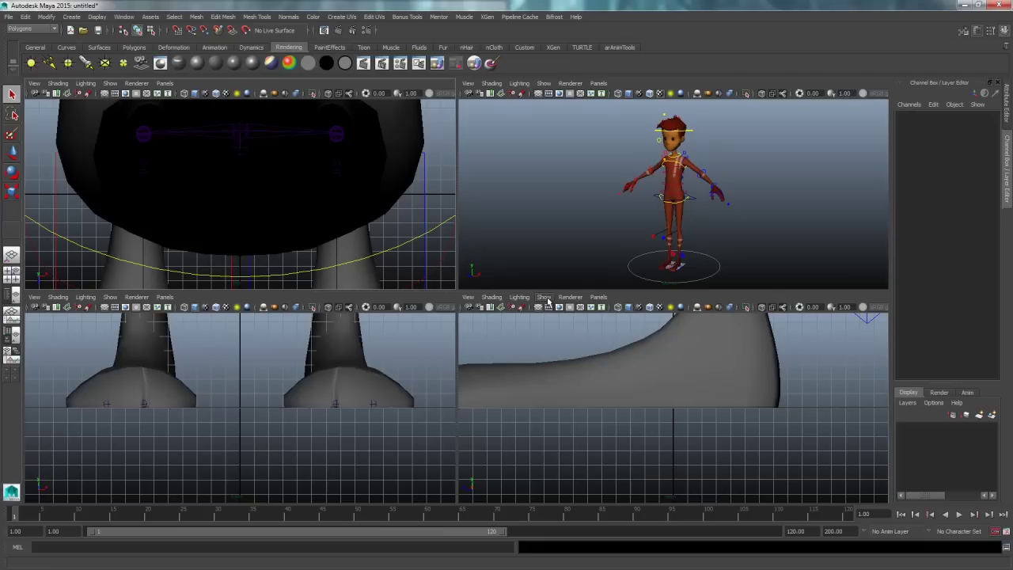
click(546, 301)
click(554, 298)
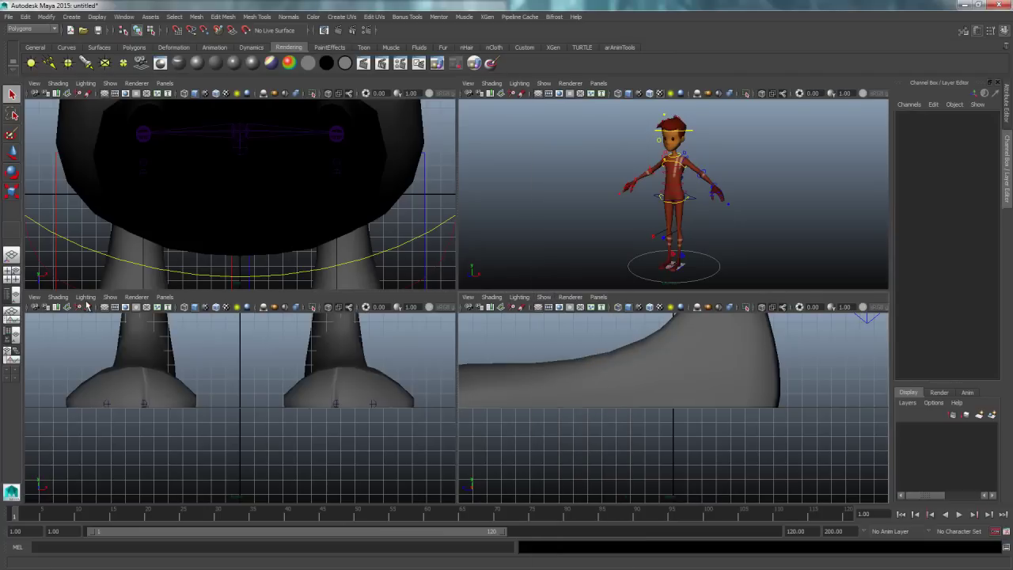
click(110, 298)
click(118, 287)
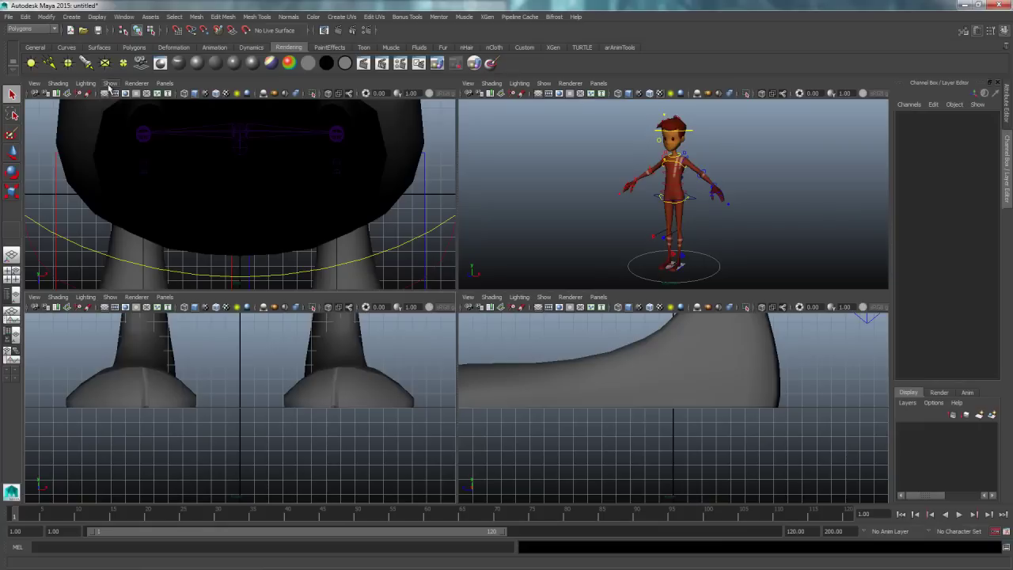
click(110, 84)
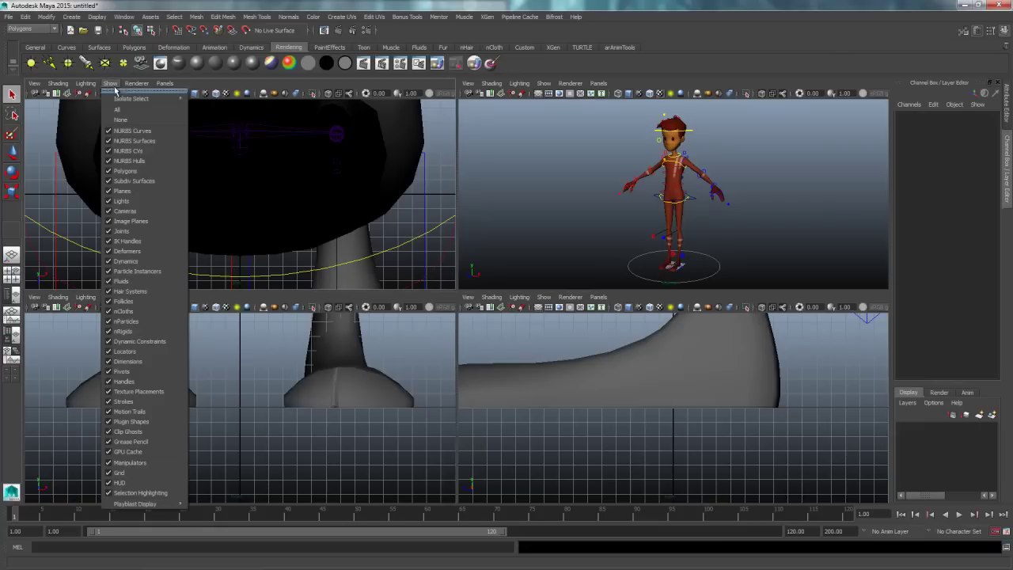
click(138, 233)
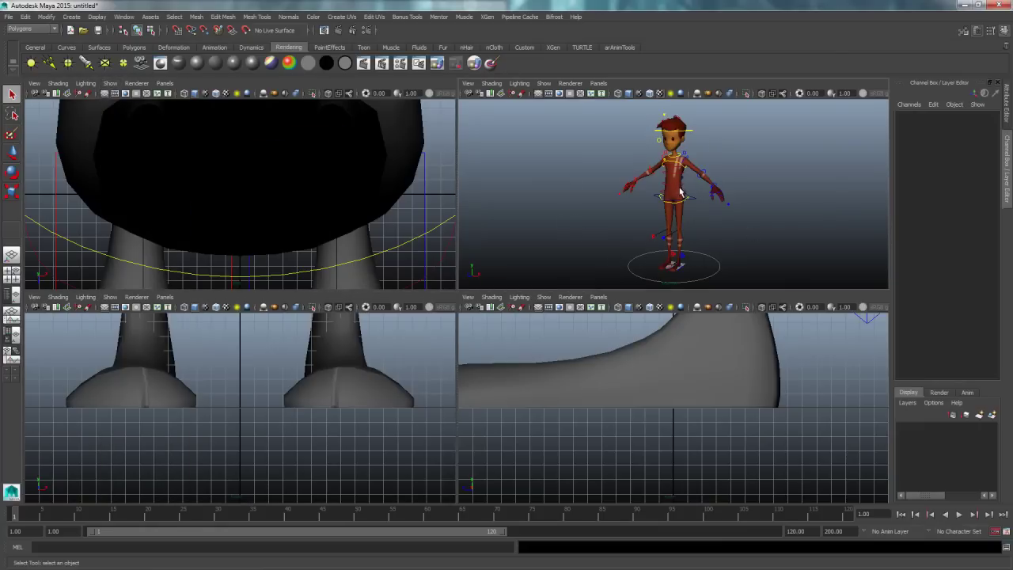
Step: Maximize the perspective view and orbit around the character until it is seen in profile
key(space)
alt+drag(649, 221, 578, 300)
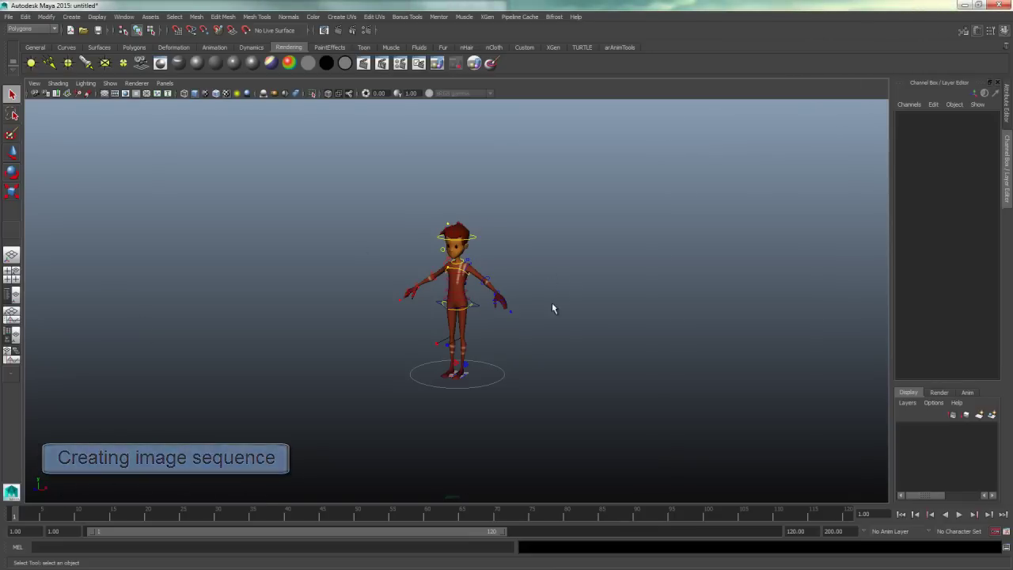
alt+drag(547, 327, 615, 332)
alt+drag(521, 379, 552, 382)
alt+middle_drag(528, 385, 499, 394)
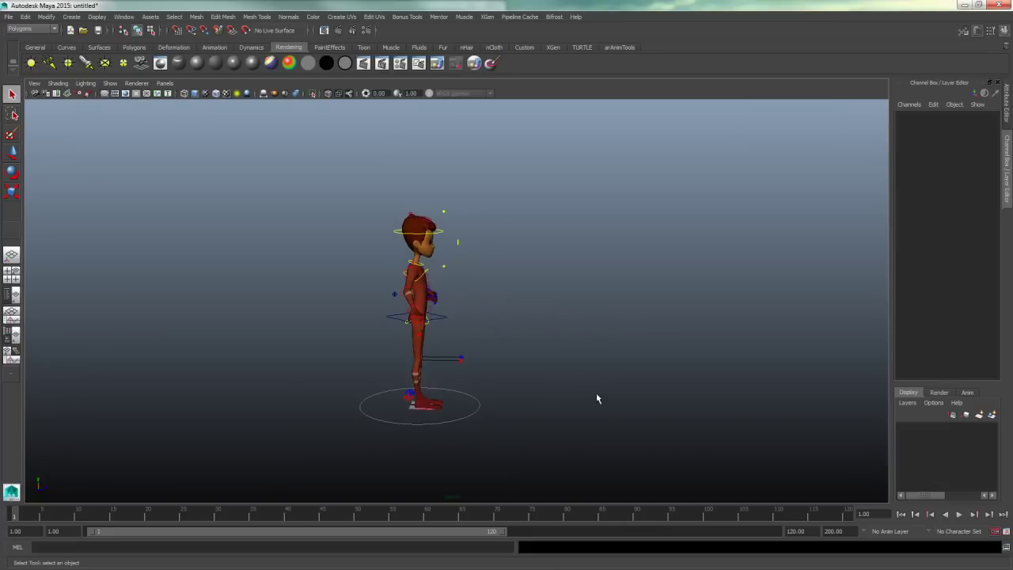
Step: Maximize the side view and frame the whole character, placed somewhat right of the view's centre
key(space)
key(space)
alt+drag(545, 414, 598, 377)
alt+right_drag(597, 378, 451, 356)
alt+right_drag(735, 301, 321, 322)
key(a)
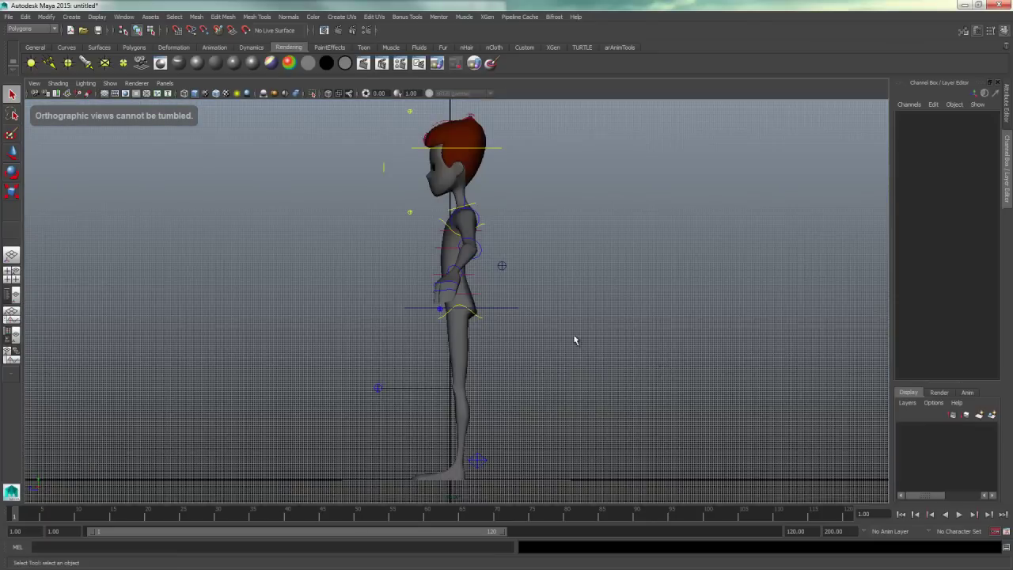
alt+middle_drag(572, 340, 658, 339)
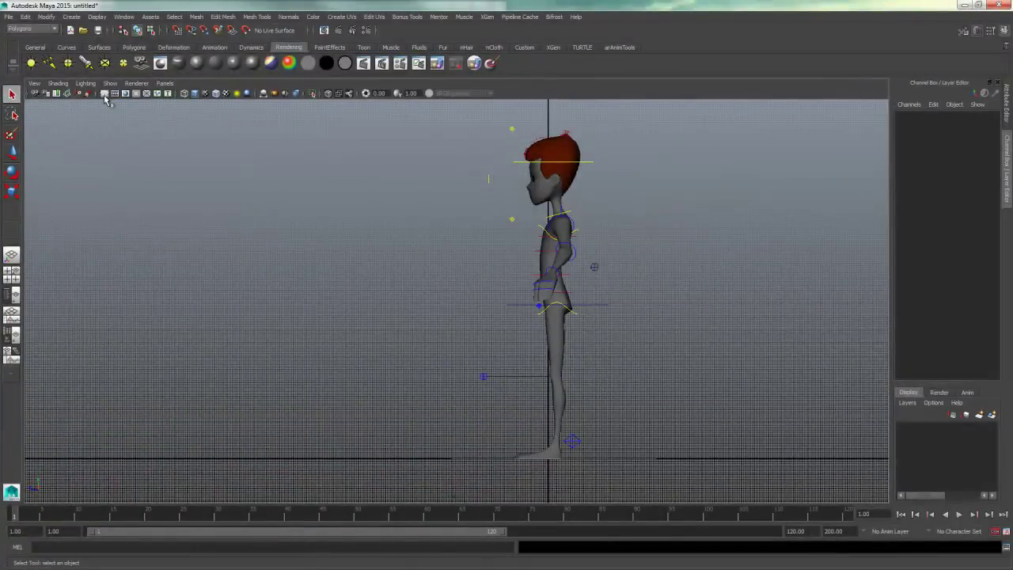
Step: Hide the grid in the side view
click(105, 94)
click(105, 95)
click(104, 94)
click(104, 94)
click(105, 94)
click(110, 83)
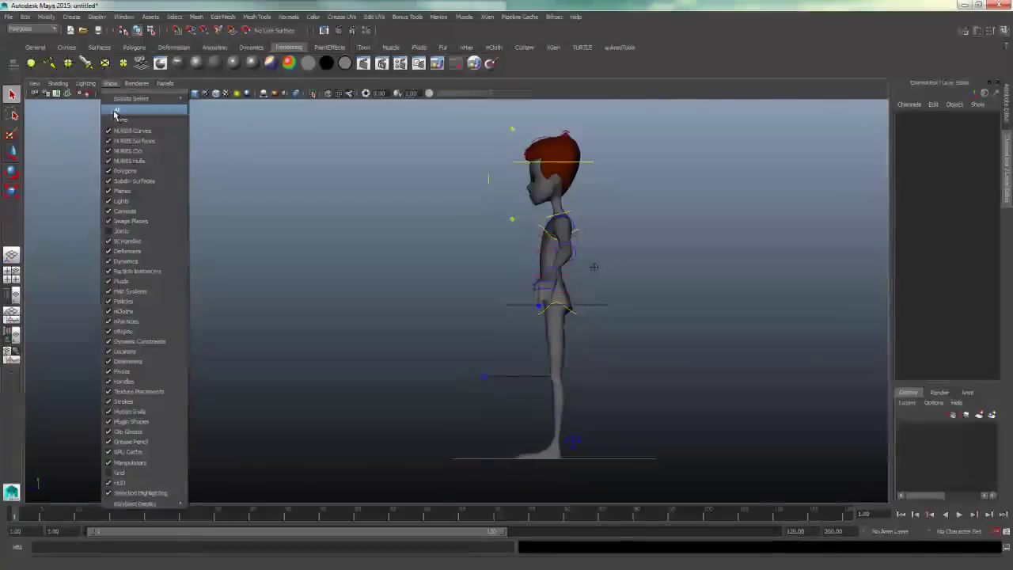
click(326, 426)
Step: Select the side camera in the Outliner, minimize the Outliner and show the camera's attributes in the Attribute Editor
alt+middle_drag(450, 240, 359, 239)
alt+right_drag(360, 240, 95, 295)
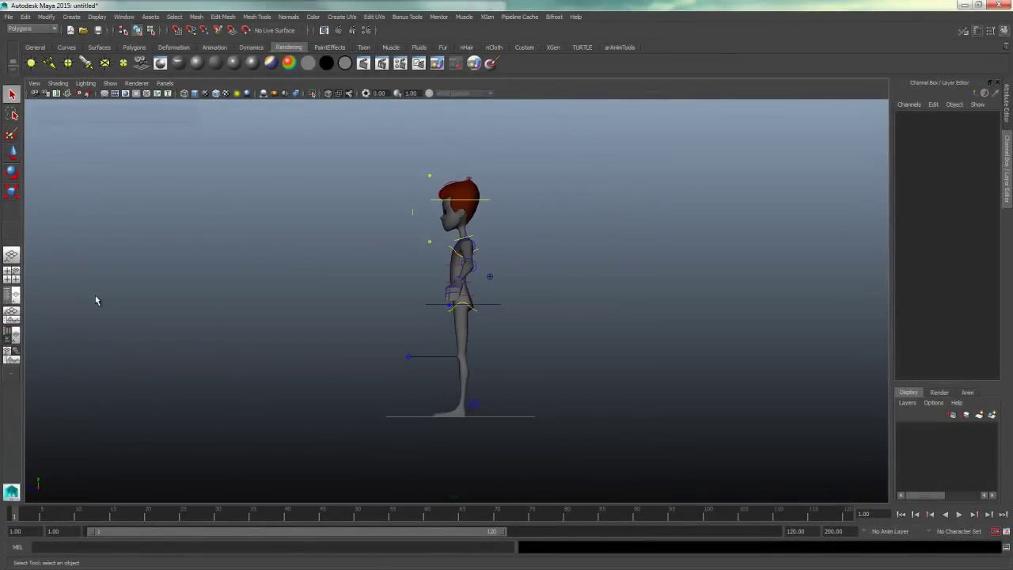
alt+drag(443, 277, 516, 285)
alt+middle_drag(516, 285, 545, 301)
alt+right_drag(545, 300, 475, 309)
alt+middle_drag(475, 315, 392, 326)
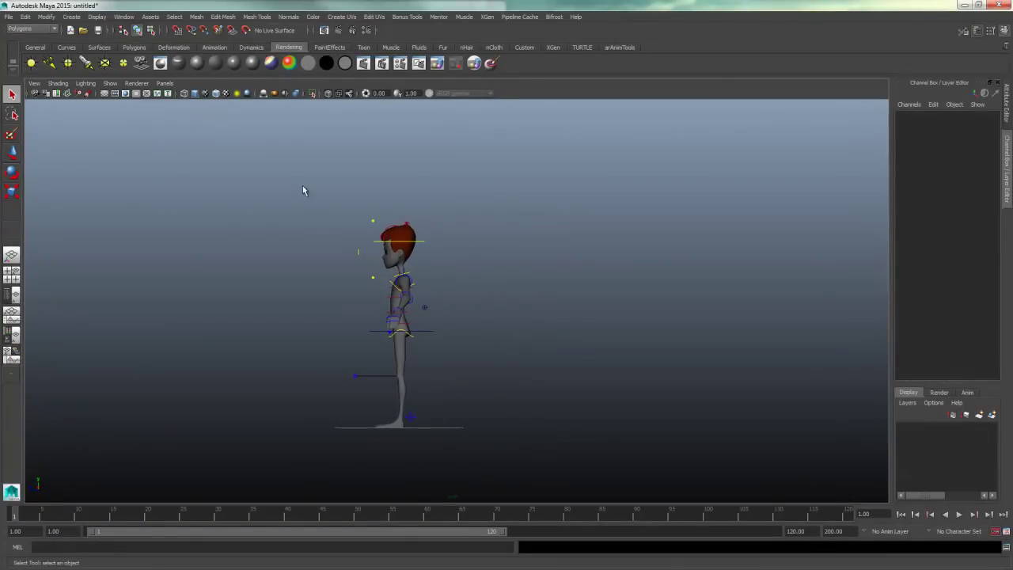
click(127, 18)
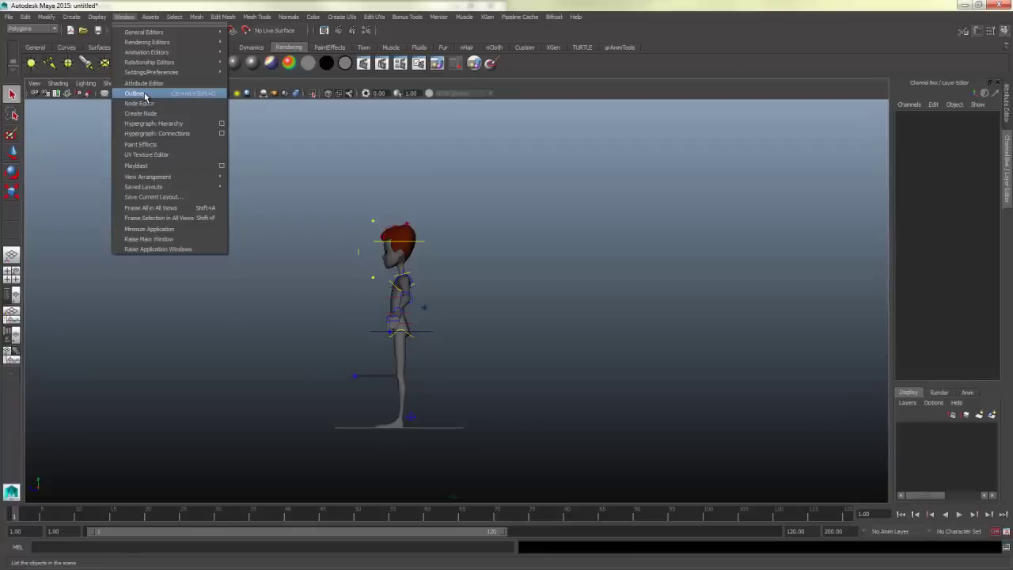
click(145, 96)
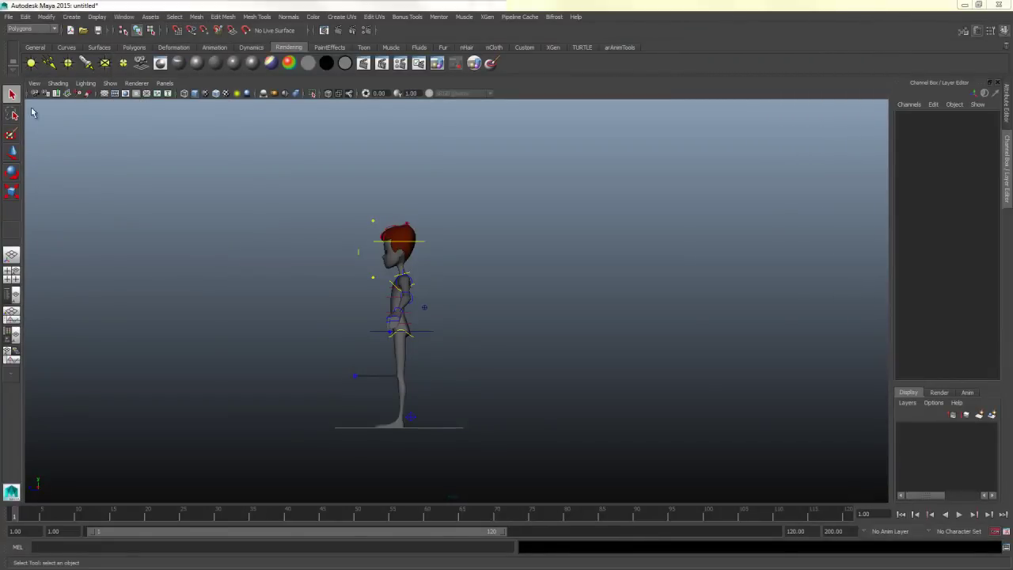
drag(245, 112, 229, 110)
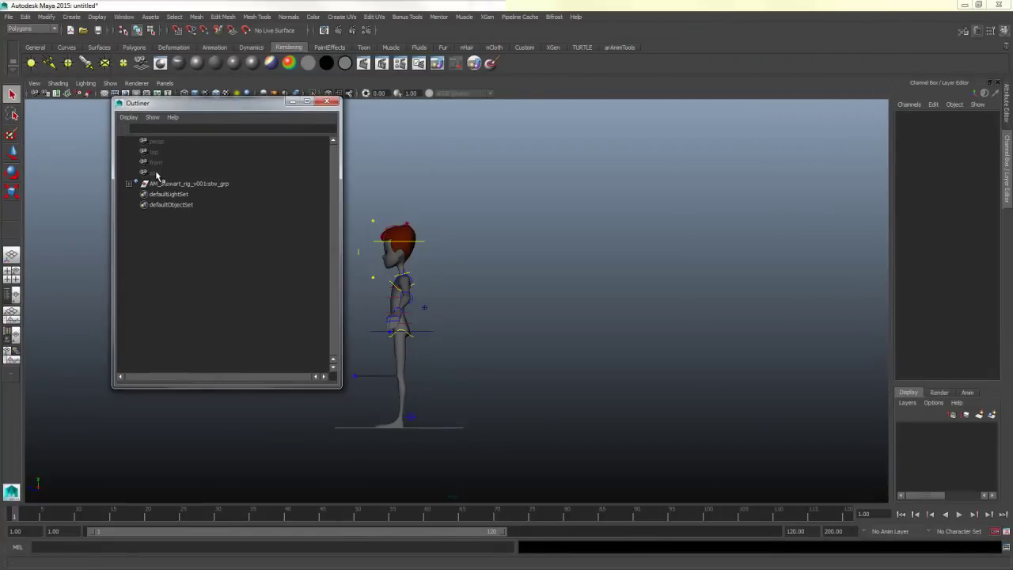
click(143, 174)
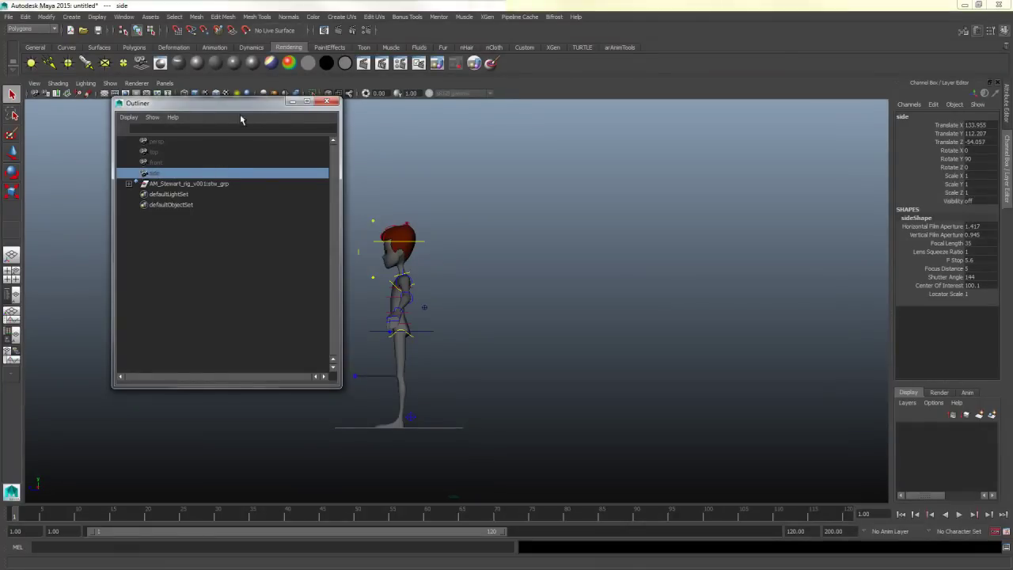
click(291, 103)
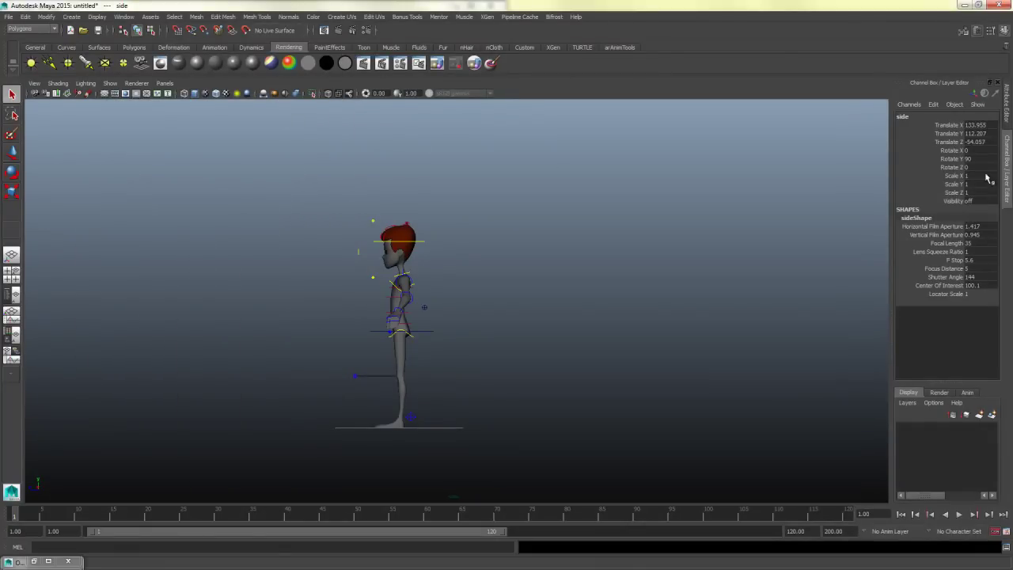
click(1008, 115)
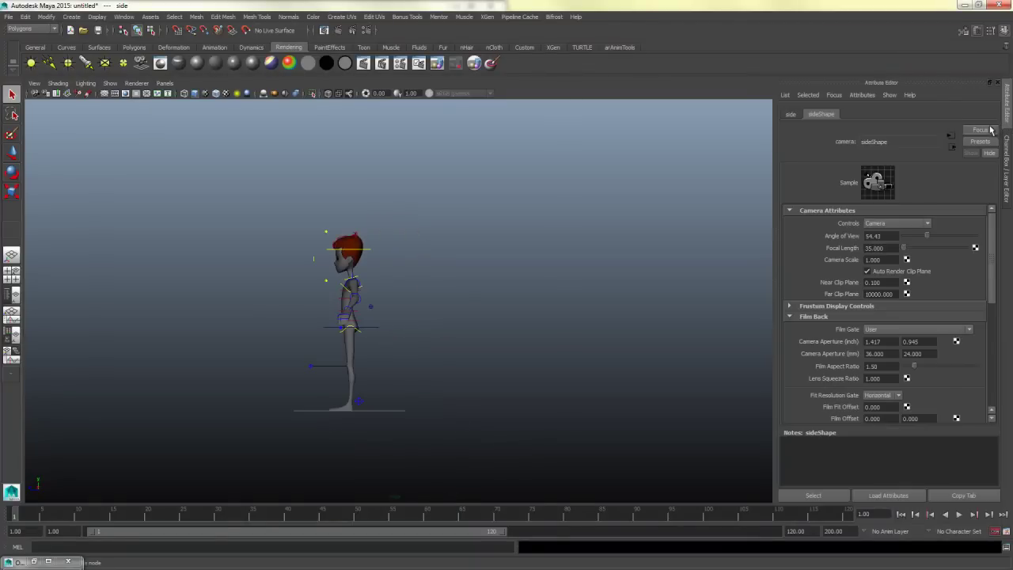
key(ctrl+a)
key(ctrl+a)
key(ctrl+a)
key(ctrl+a)
Step: Collapse the expanded sections of the side camera's shape attributes, including Camera Attributes, Frustum Display Controls and Film Back
click(789, 211)
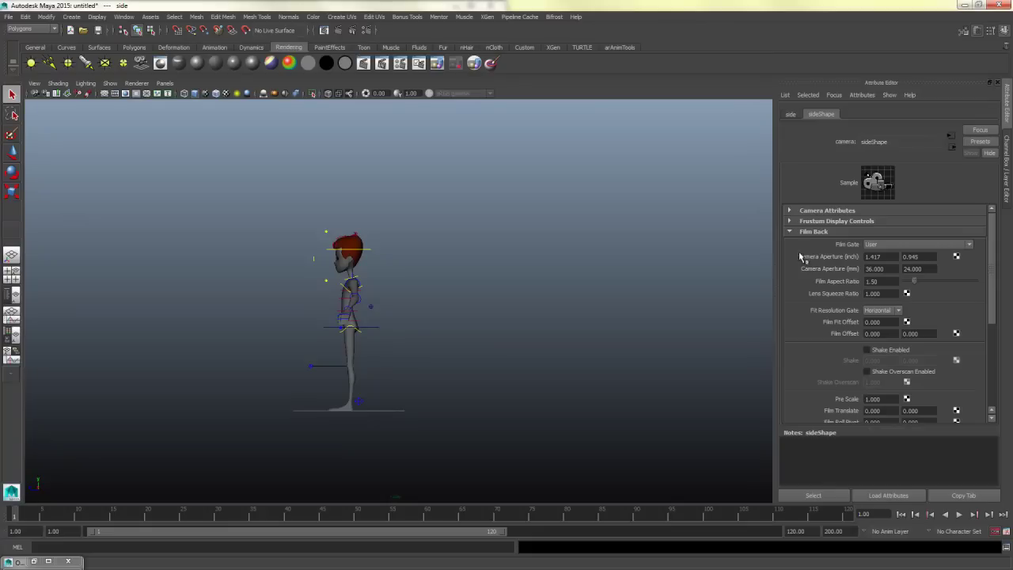
click(789, 231)
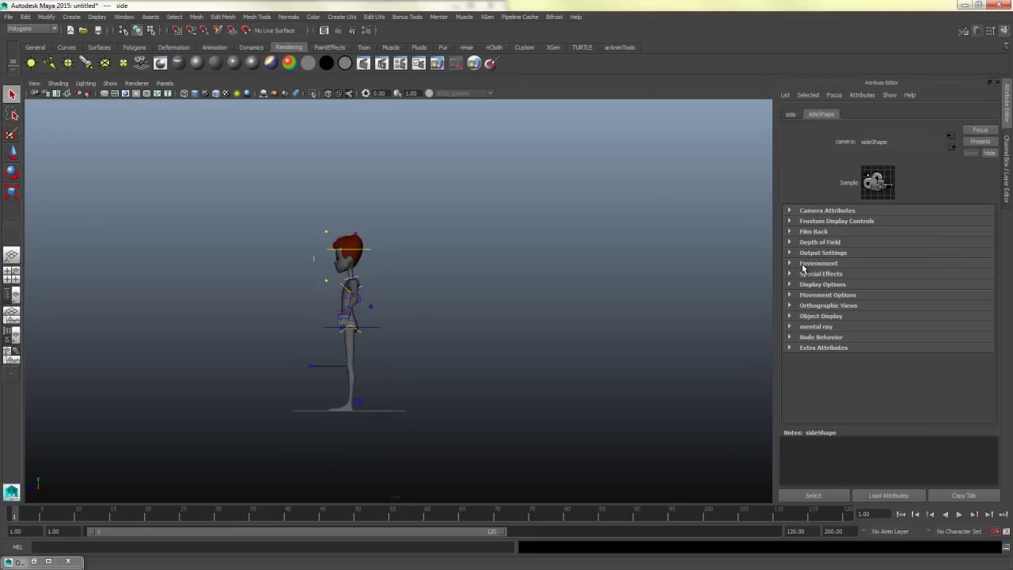
click(789, 210)
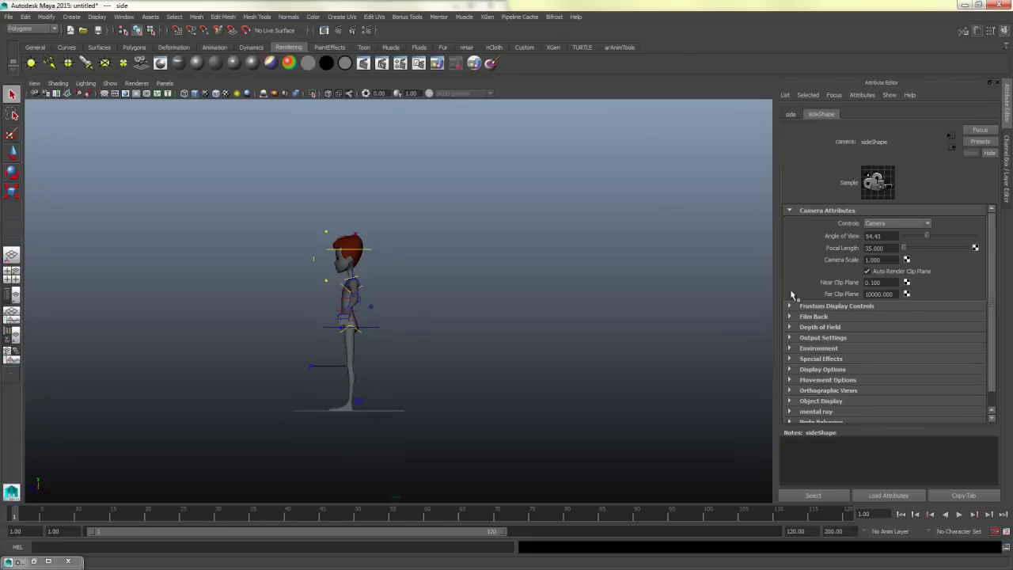
click(789, 306)
scroll(999, 233, down, 2)
scroll(990, 236, up, 2)
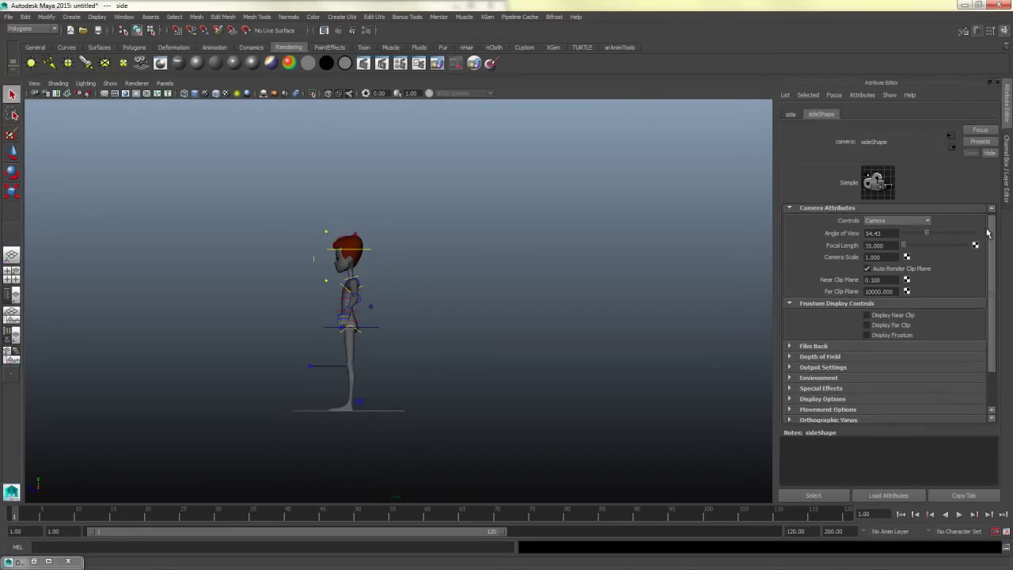
click(790, 212)
click(790, 221)
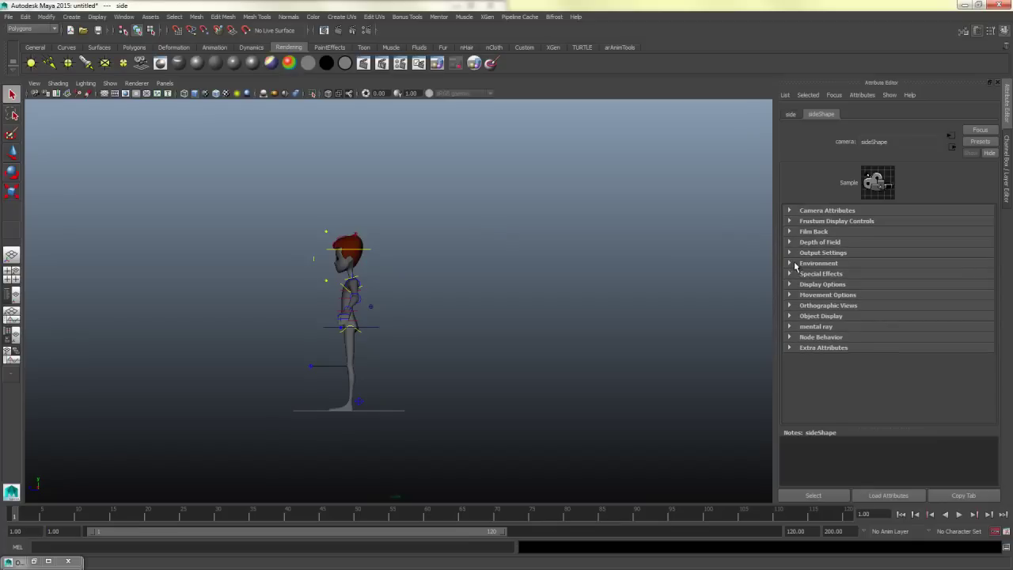
Step: Create an image plane from the side camera's Environment attributes and frame the whole plane around the character
click(789, 263)
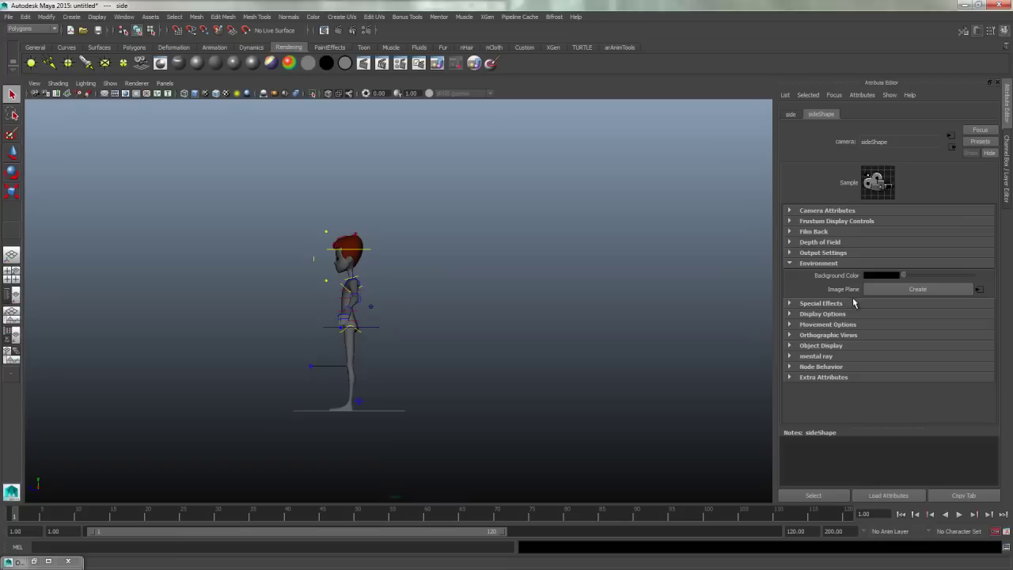
click(918, 289)
alt+right_drag(585, 296, 158, 348)
alt+middle_drag(532, 304, 638, 289)
alt+right_drag(639, 289, 264, 332)
alt+middle_drag(433, 330, 393, 285)
alt+right_drag(649, 192, 509, 208)
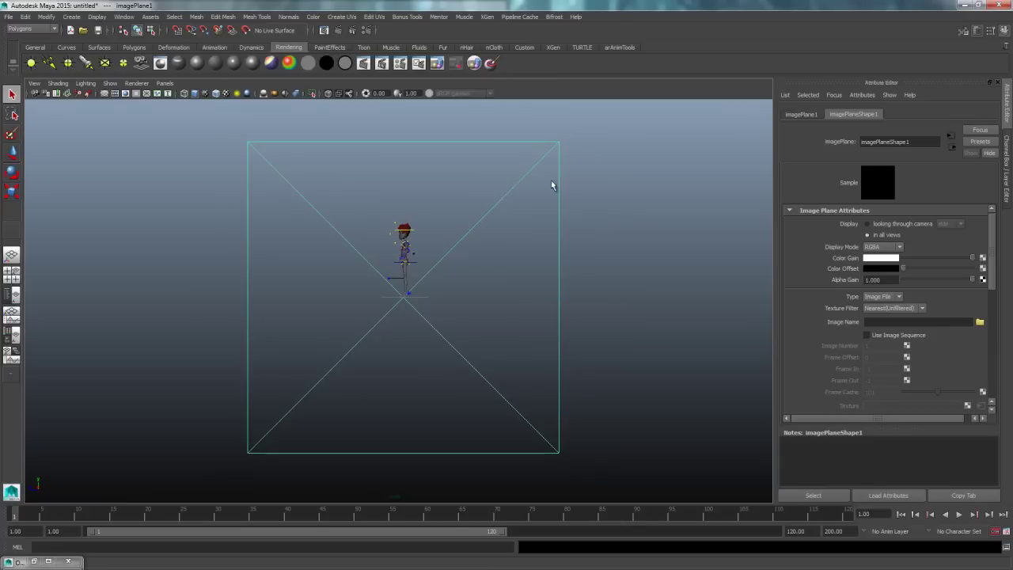
alt+middle_drag(605, 309, 567, 307)
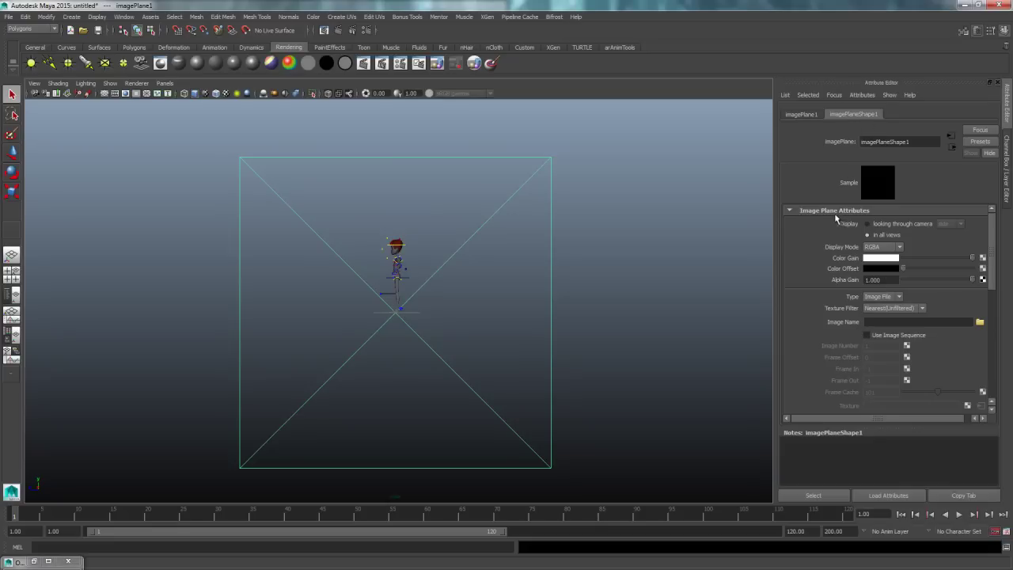
Step: Load reference01.png from the project's assets/ref folder as the image plane's image
click(876, 322)
click(980, 323)
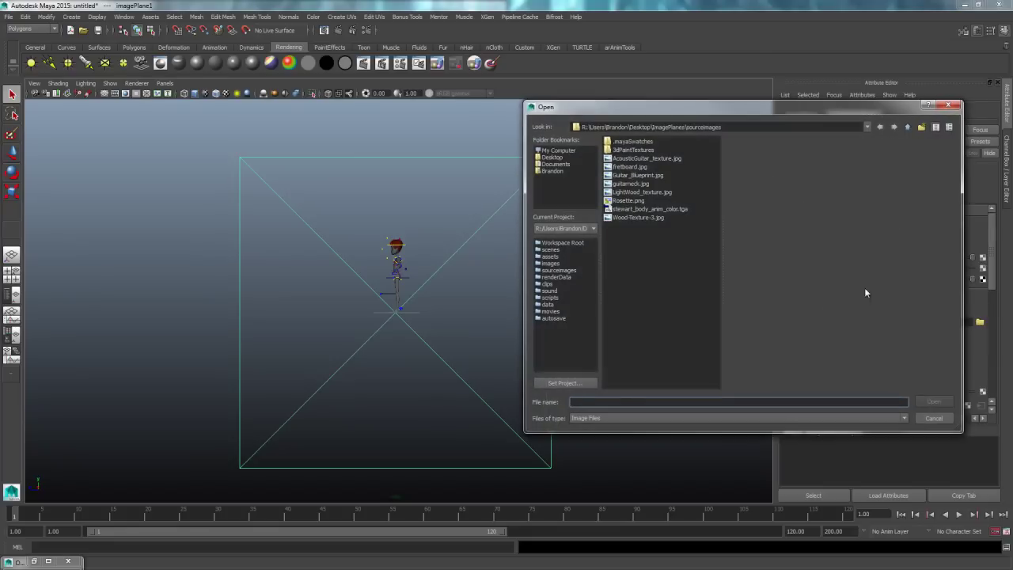
click(908, 128)
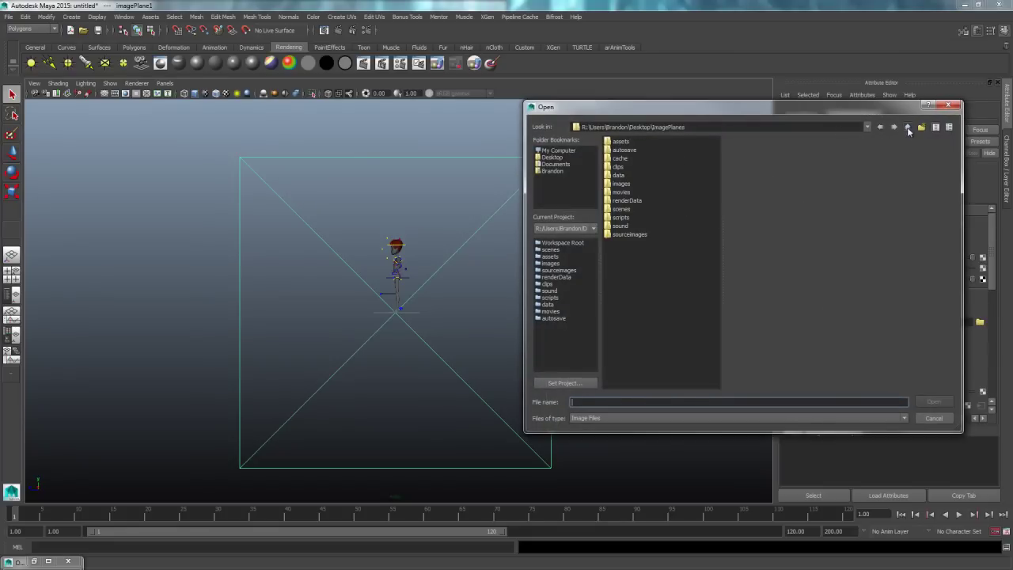
click(623, 143)
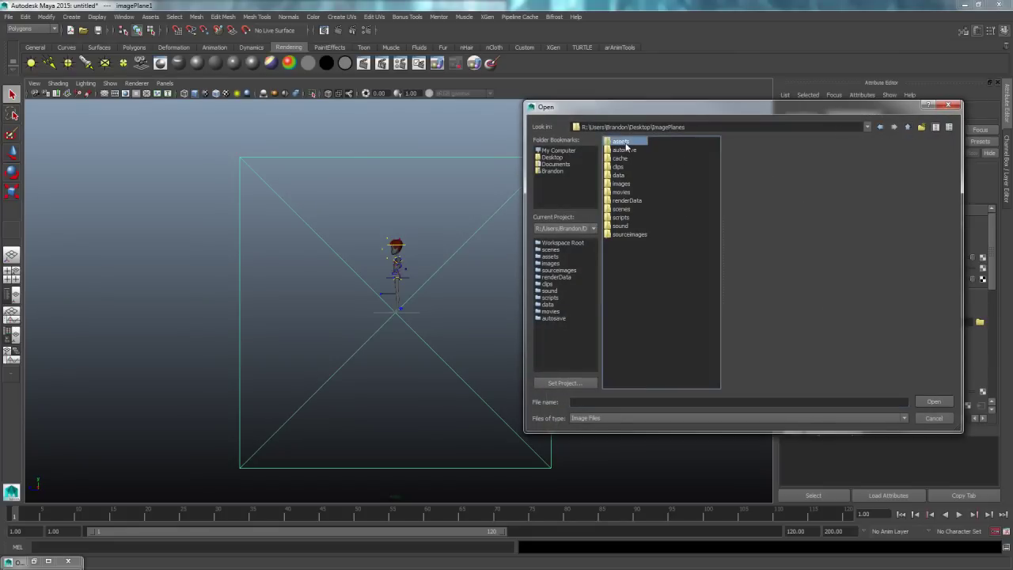
click(630, 167)
double_click(623, 143)
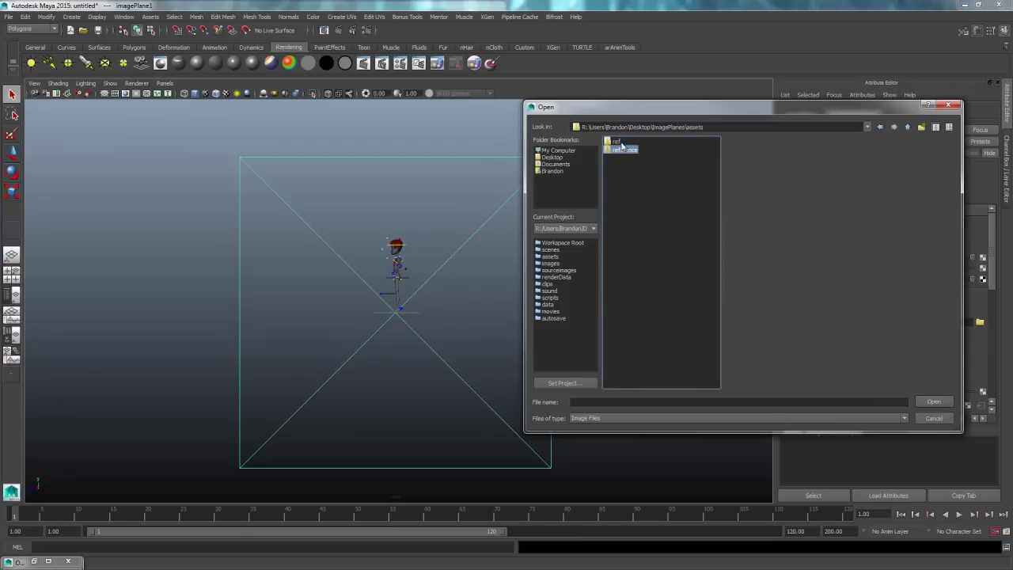
click(628, 150)
click(618, 143)
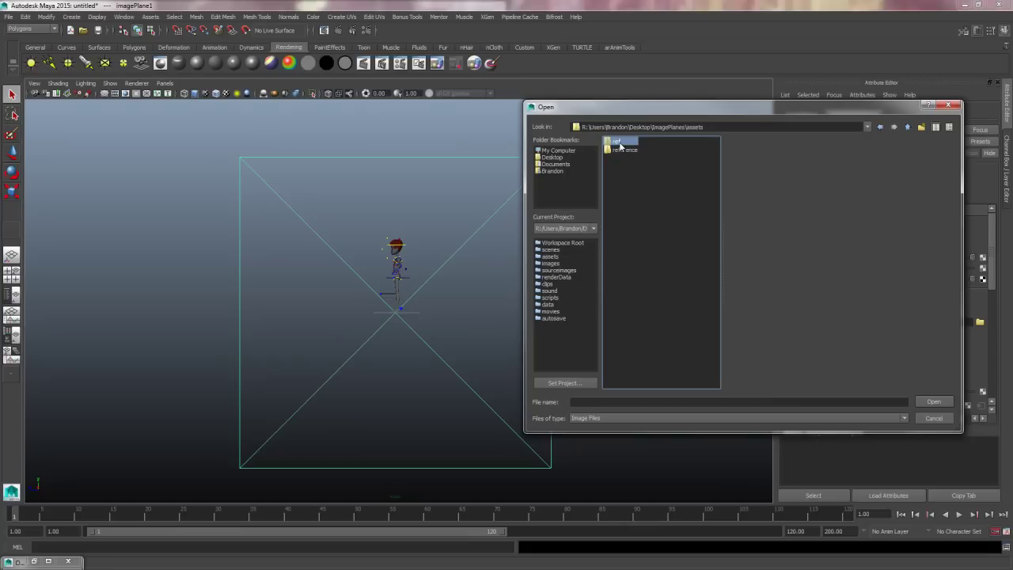
double_click(615, 144)
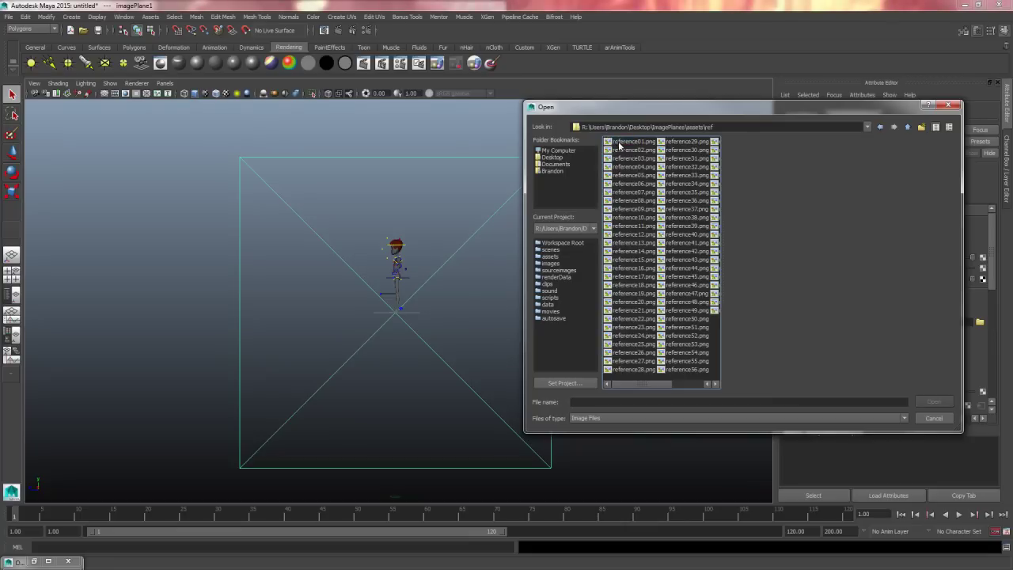
click(634, 142)
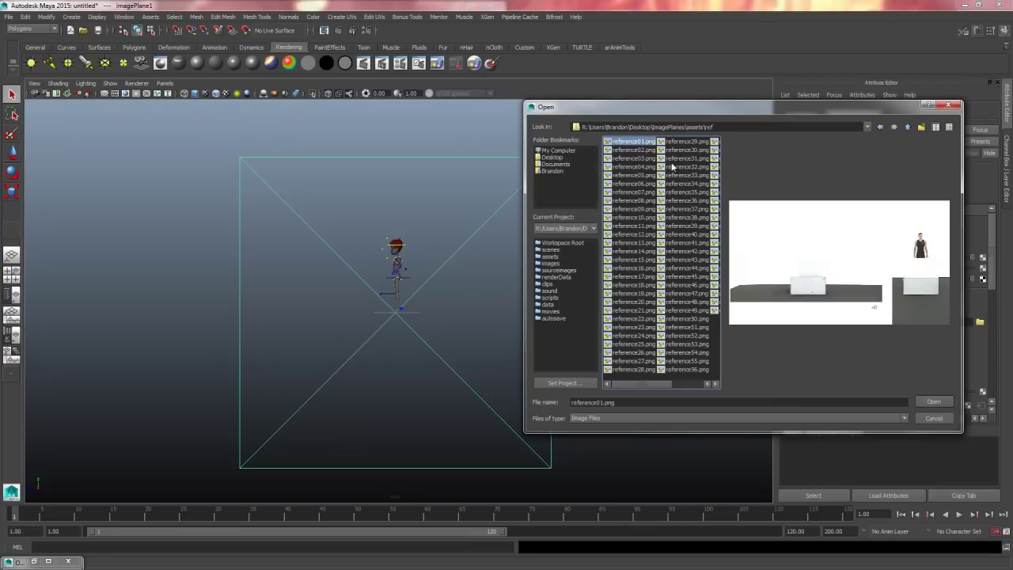
click(934, 403)
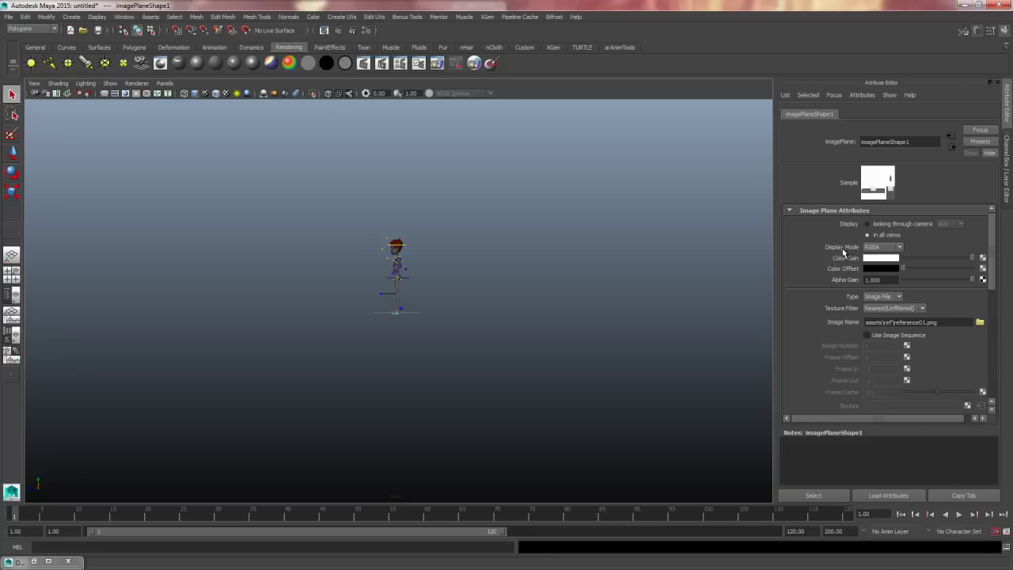
Step: Set the image plane's display mode to RGB and enable Use Image Sequence
click(875, 248)
click(875, 270)
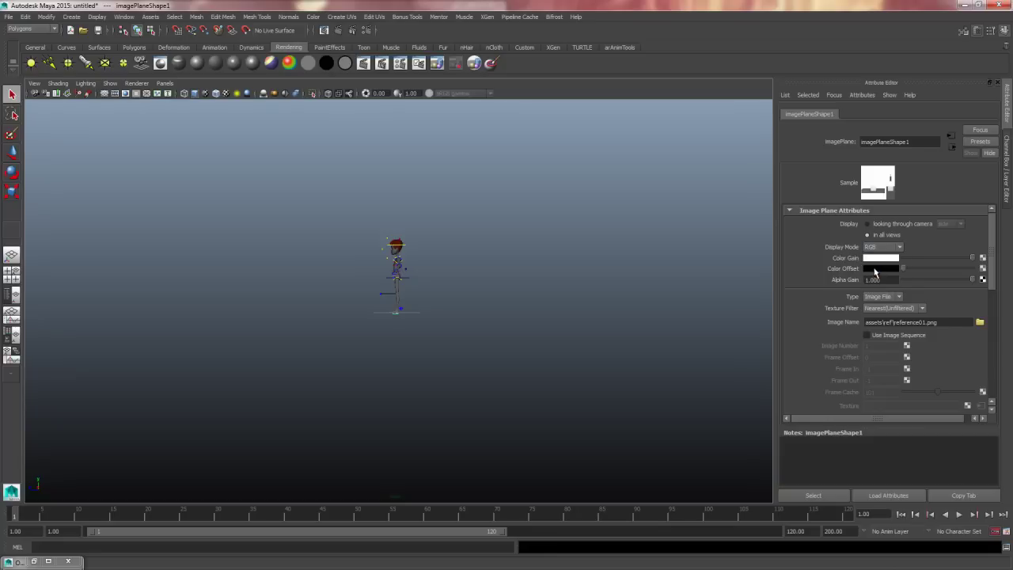
click(867, 336)
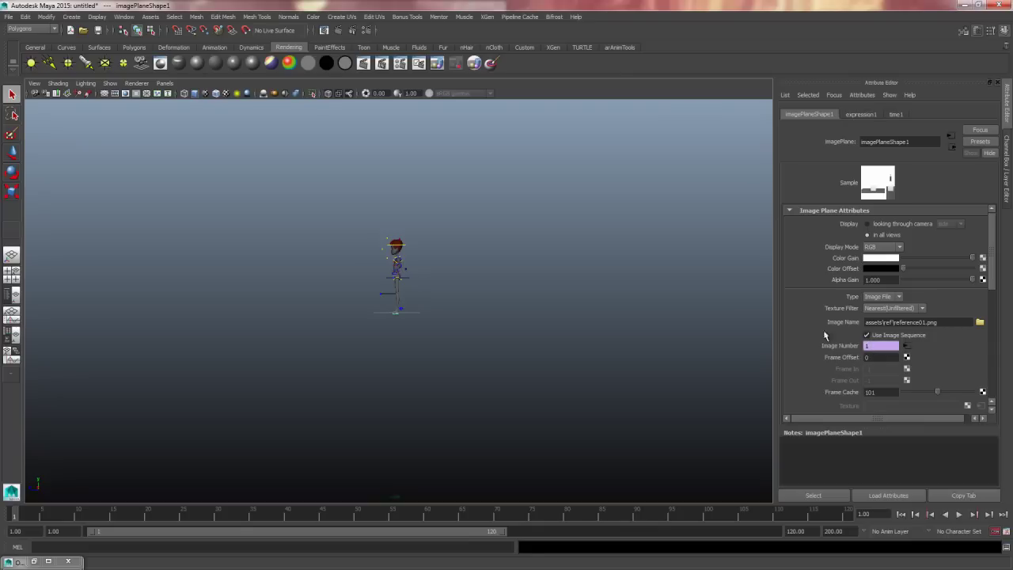
Step: Select the small image plane at the character's feet
click(423, 355)
alt+middle_drag(423, 356, 447, 350)
alt+right_drag(447, 350, 774, 381)
alt+middle_drag(764, 382, 645, 387)
alt+right_drag(645, 387, 712, 392)
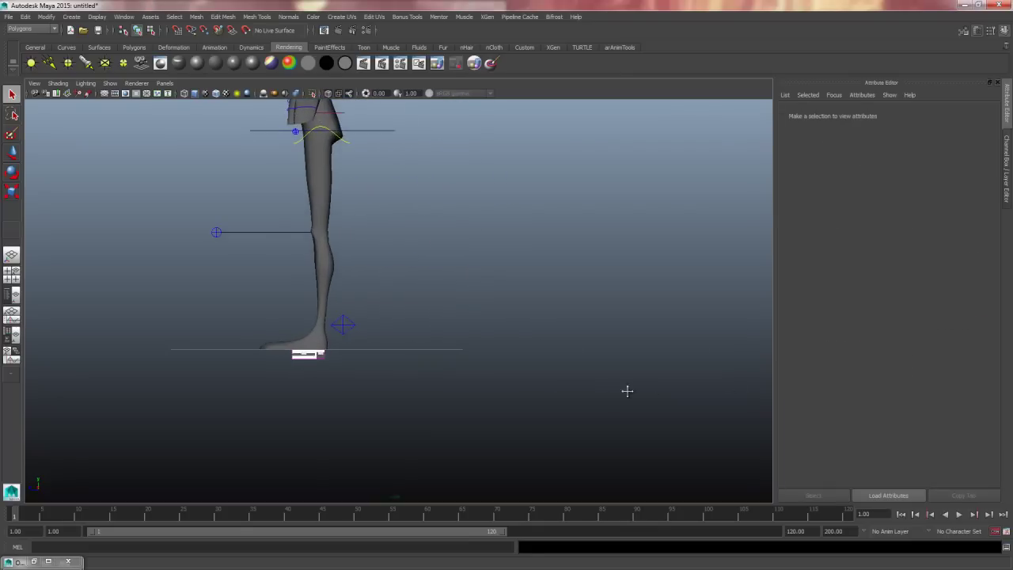
alt+middle_drag(617, 394, 644, 383)
click(341, 344)
Step: Examine the selected image plane up close with the Move and Rotate manipulators and return to a view of the whole character
alt+right_drag(427, 364, 657, 371)
alt+middle_drag(504, 391, 574, 380)
alt+right_drag(575, 380, 391, 355)
alt+middle_drag(547, 312, 537, 415)
alt+right_drag(536, 416, 567, 411)
alt+middle_drag(566, 411, 541, 288)
key(w)
key(e)
key(w)
alt+right_drag(494, 317, 503, 402)
alt+middle_drag(504, 402, 495, 407)
alt+right_drag(409, 380, 577, 411)
alt+middle_drag(577, 412, 680, 320)
alt+right_drag(679, 321, 882, 314)
click(452, 341)
drag(436, 321, 489, 301)
alt+right_drag(603, 335, 147, 393)
alt+right_drag(482, 349, 175, 383)
alt+middle_drag(176, 383, 172, 428)
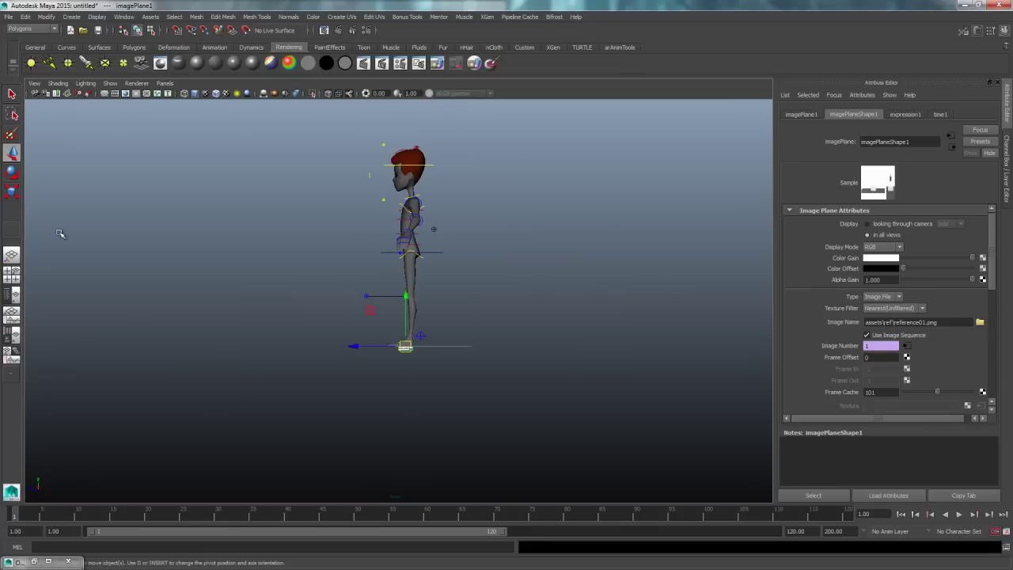
Step: Scale up the image plane and move it into the empty space behind the character's back, at body height
click(11, 172)
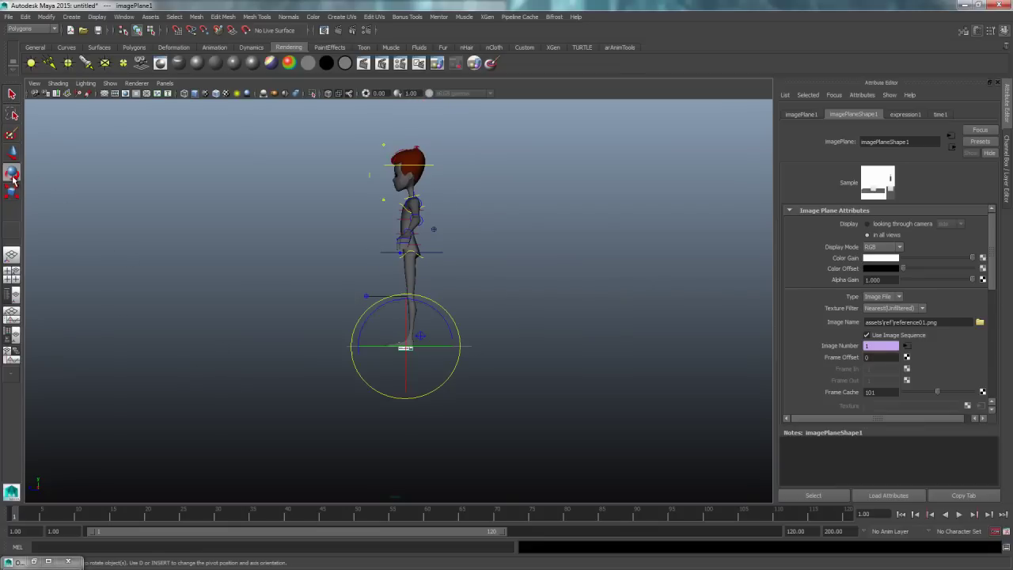
click(12, 191)
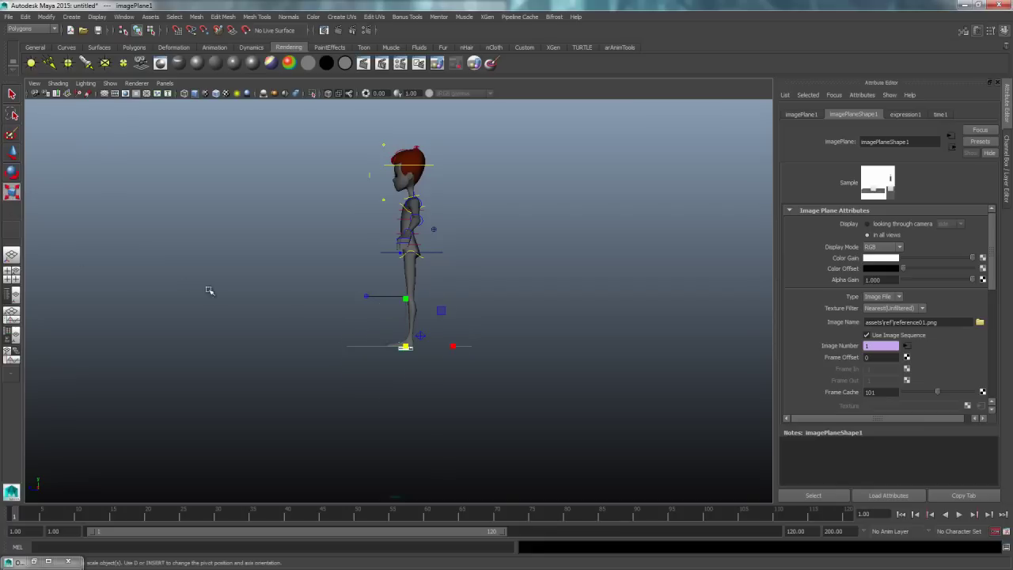
key(w)
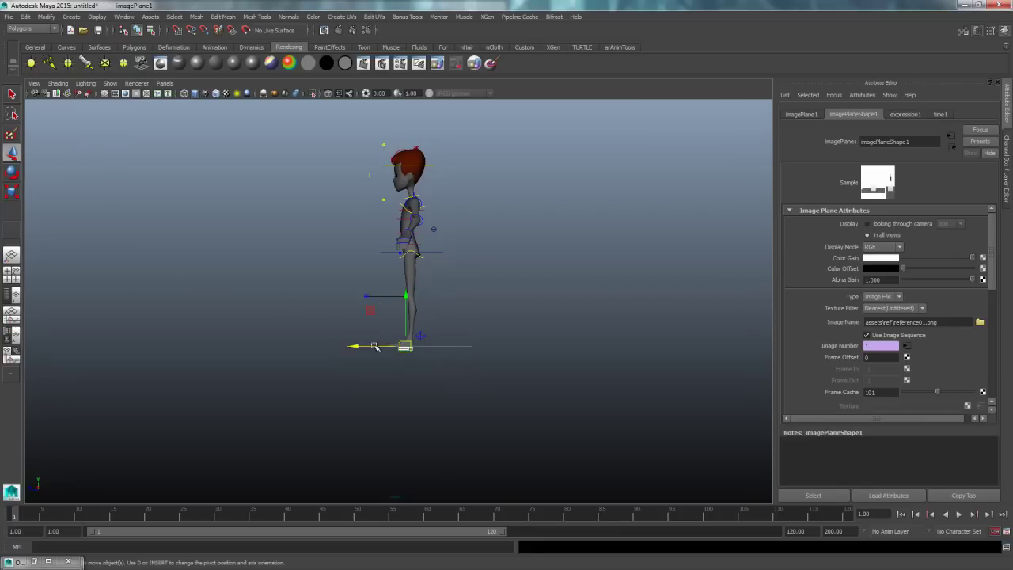
drag(422, 347, 742, 272)
key(r)
key(w)
drag(620, 277, 614, 262)
alt+middle_drag(633, 313, 625, 315)
alt+right_drag(625, 316, 488, 391)
Step: Reselect the image plane and scale it up uniformly a little more, keeping it behind the character
click(644, 385)
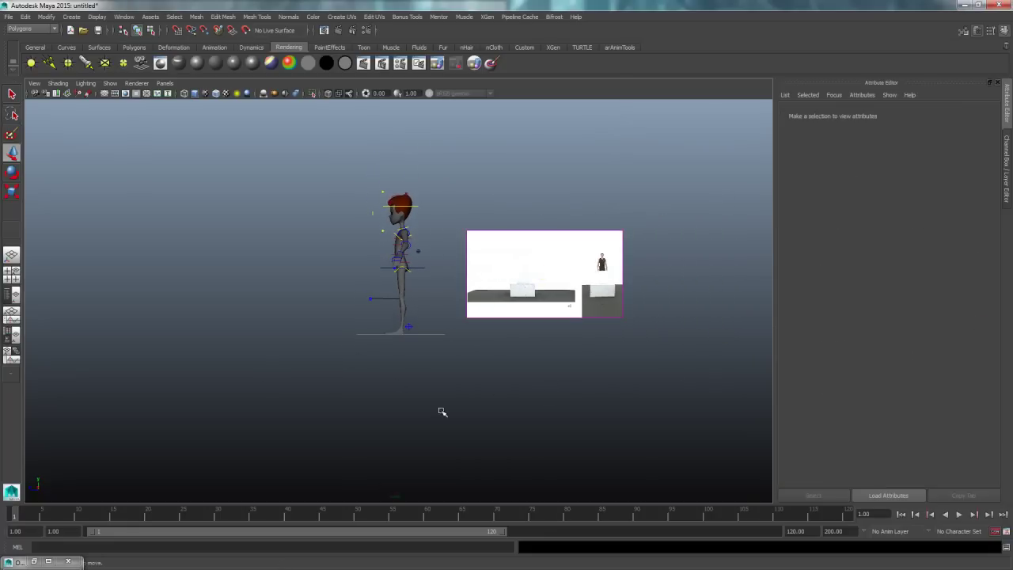
drag(663, 410, 603, 446)
drag(672, 289, 550, 339)
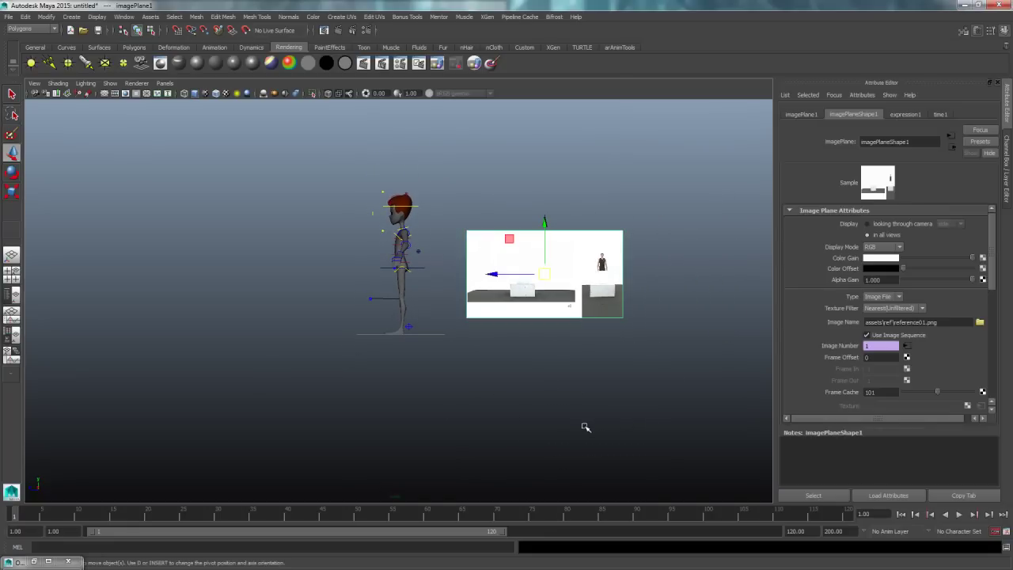
key(r)
drag(548, 274, 573, 275)
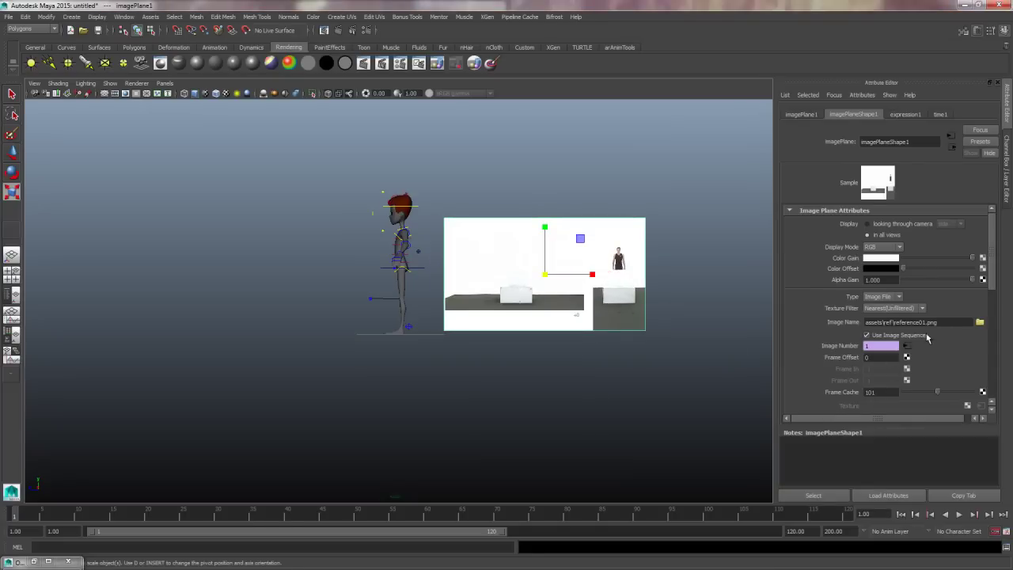
Step: Scale up the image plane uniformly and move it further behind the character's back
drag(546, 275, 581, 277)
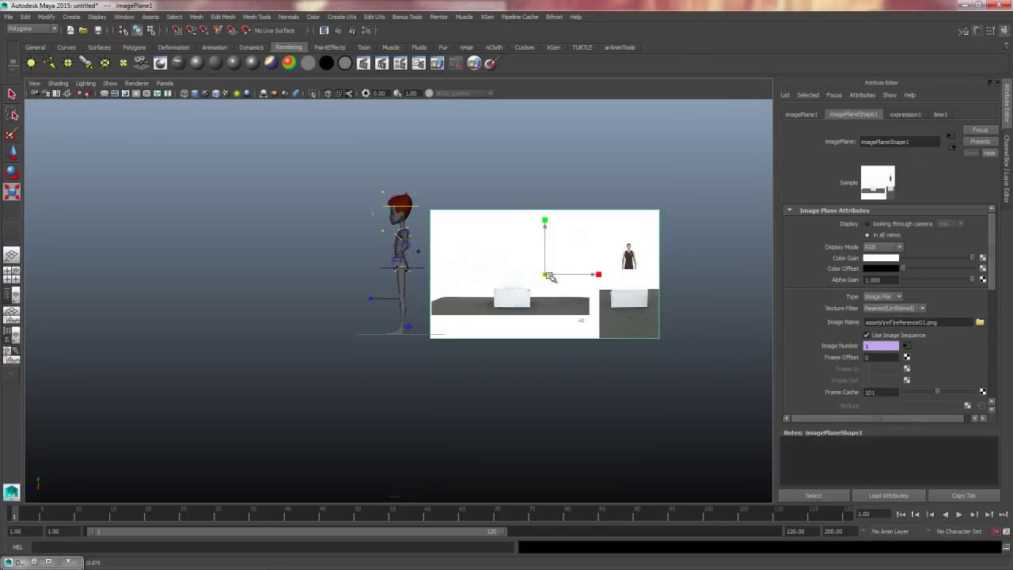
click(547, 405)
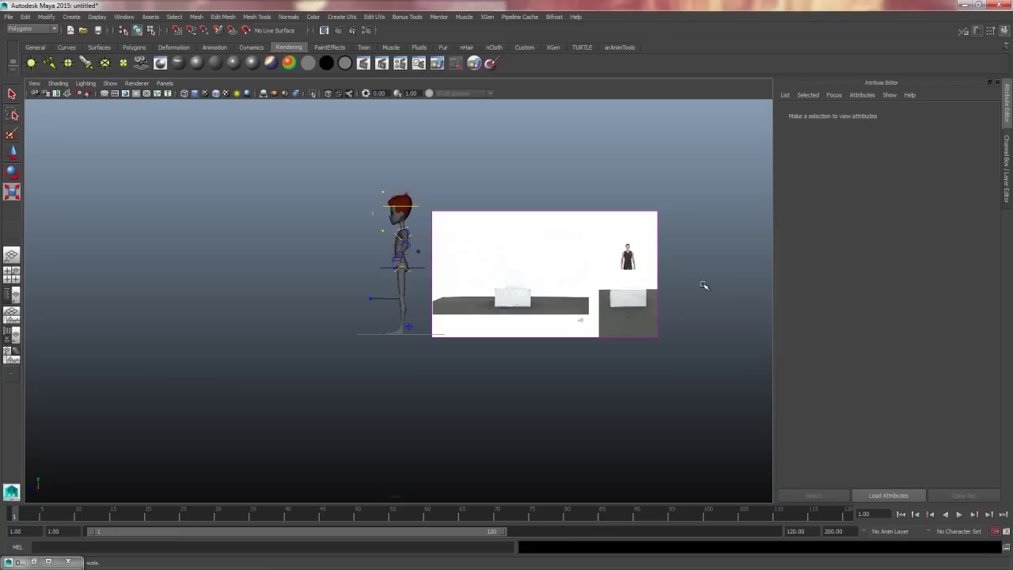
drag(721, 280, 622, 346)
key(w)
drag(550, 276, 589, 263)
Step: Enlarge the image plane again and move it slightly up and away so it stands clear of the character
alt+middle_drag(620, 302, 459, 339)
key(r)
scroll(491, 305, up, 3)
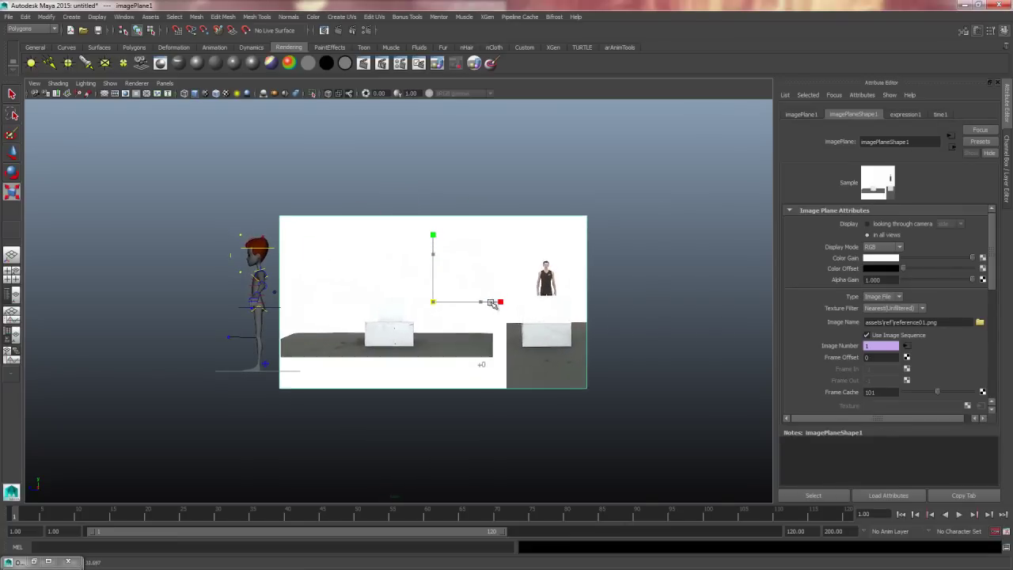
key(w)
drag(435, 298, 471, 293)
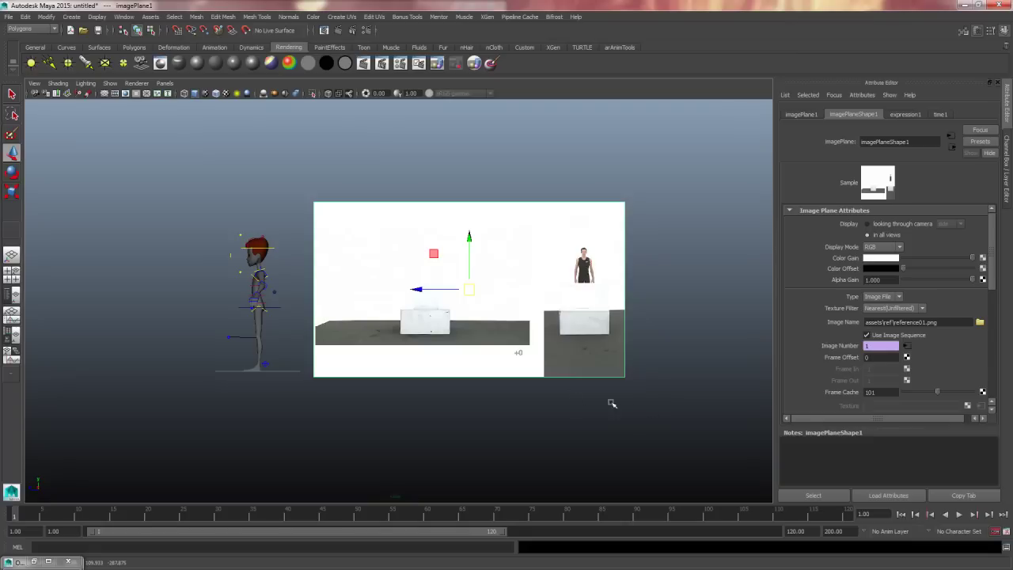
Step: Play and scrub the timeline to review the reference sequence and where the performer enters the image
key(alt+v)
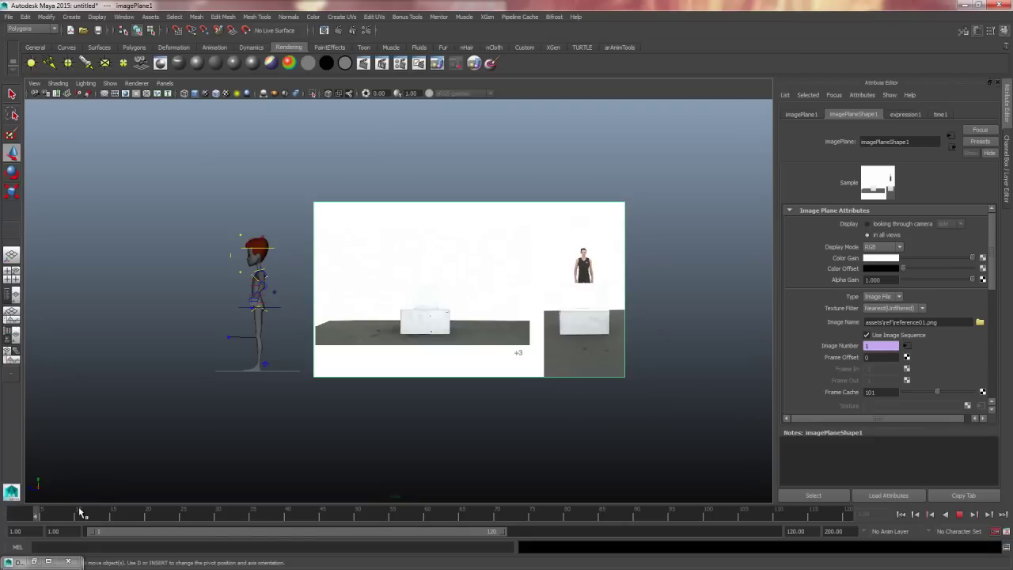
mouse_move(154, 506)
mouse_down()
mouse_move(131, 507)
mouse_move(150, 507)
mouse_move(139, 516)
mouse_move(60, 512)
mouse_up()
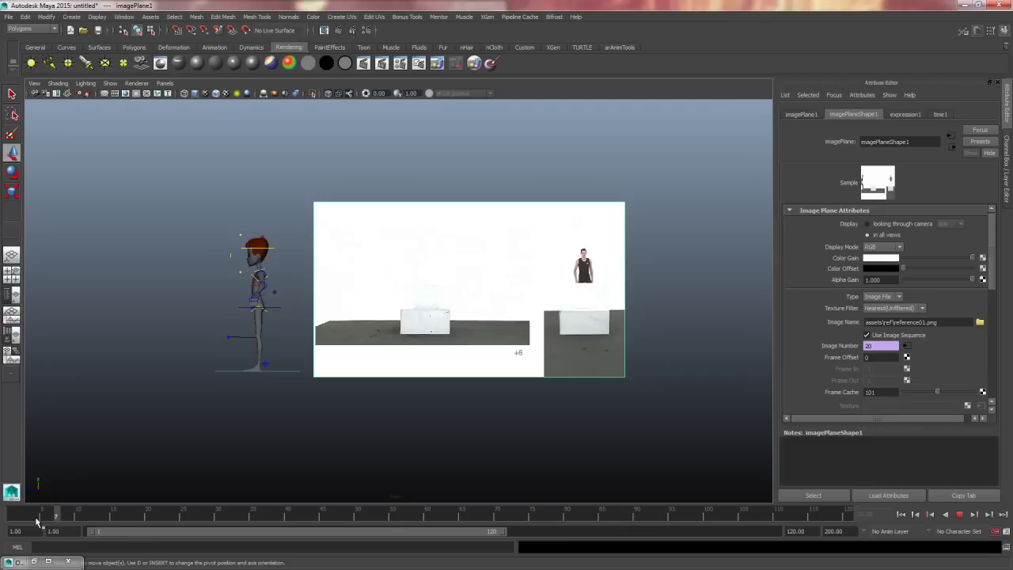
key(alt+v)
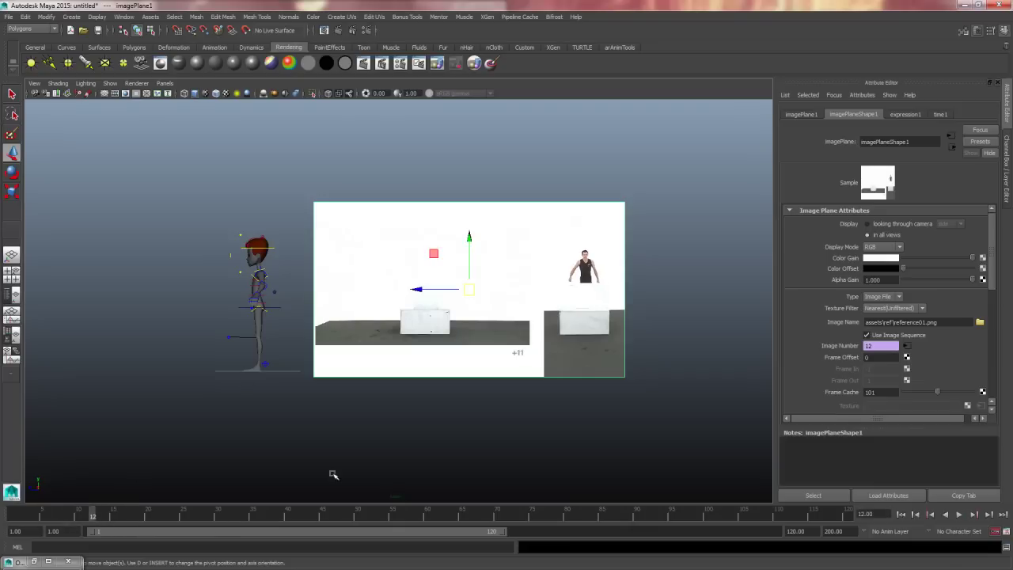
drag(625, 158, 541, 257)
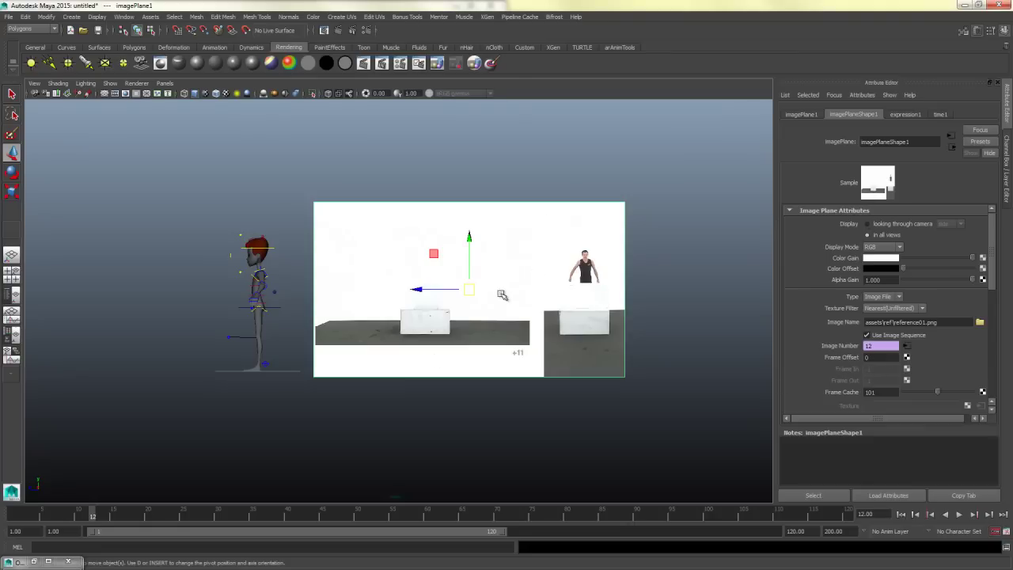
Step: Return to frame 1 and adjust the image plane's Frame Offset, trying 20 and settling on 19
drag(136, 518, 14, 516)
click(875, 359)
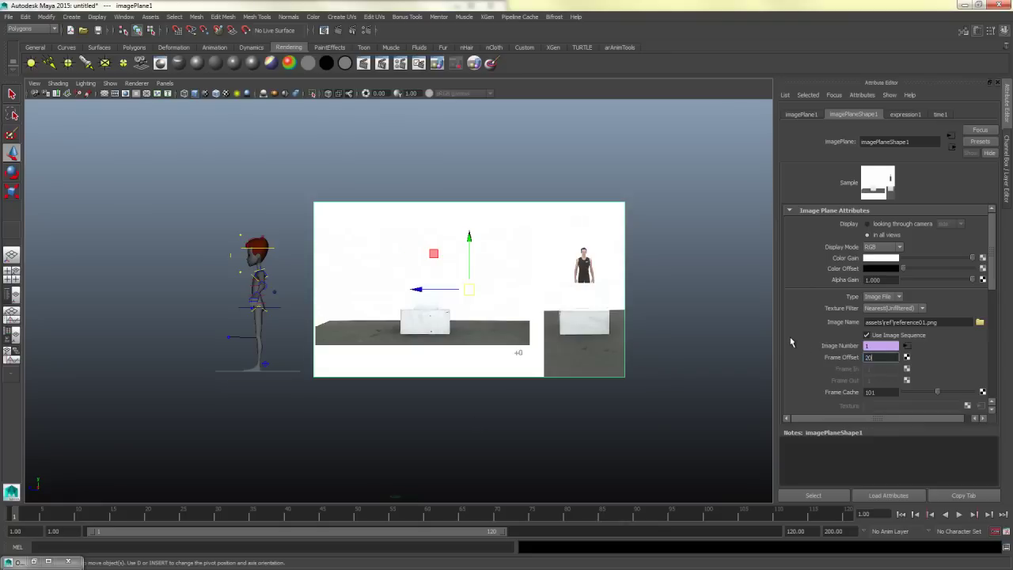
text(20)
key(Return)
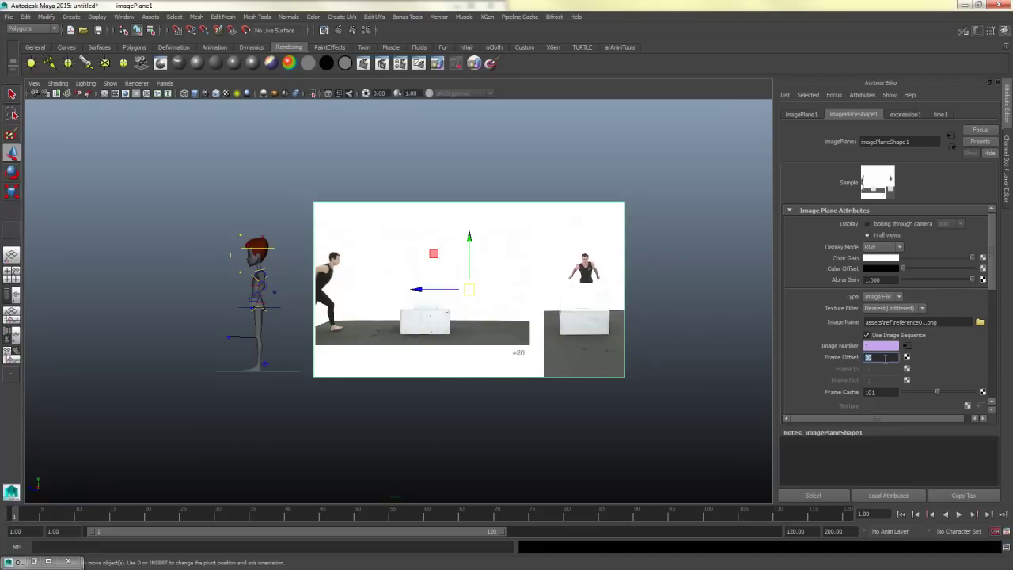
text(19)
key(Return)
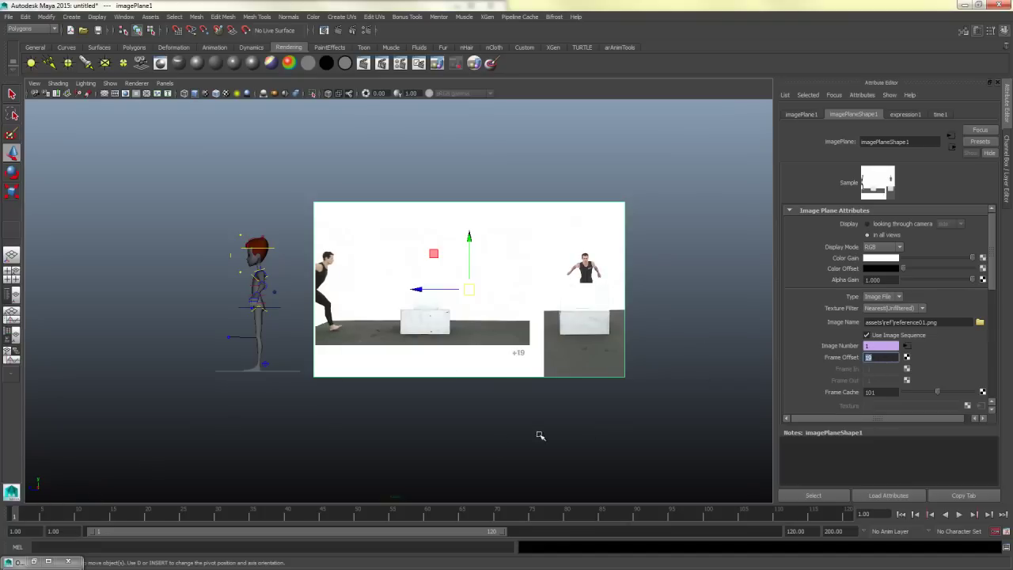
Step: Scrub through the later part of the timeline to find the last frame that still has a reference image
drag(324, 516, 418, 528)
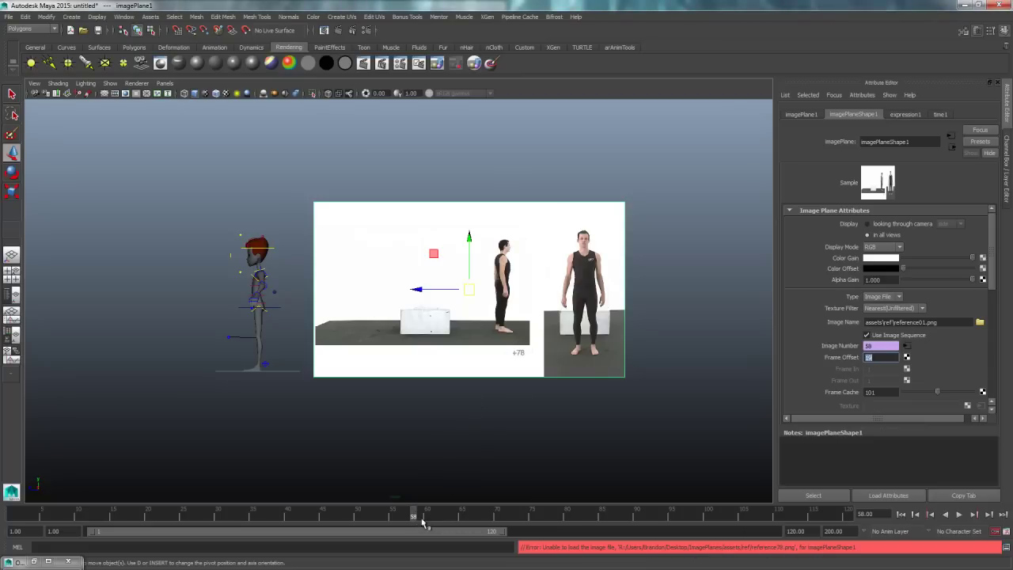
drag(412, 525, 630, 516)
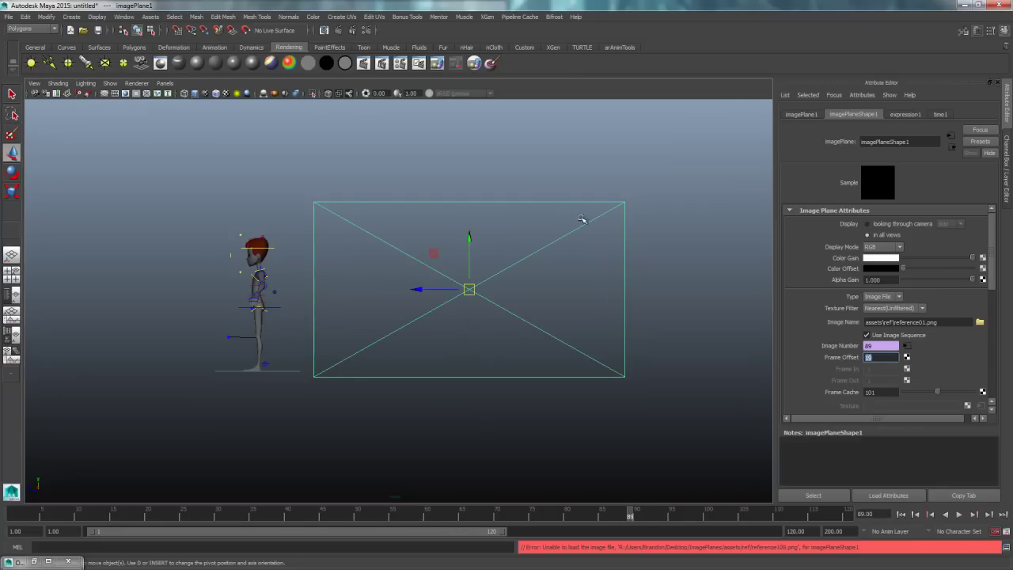
drag(442, 515, 539, 515)
mouse_move(425, 520)
mouse_down()
mouse_move(395, 516)
mouse_move(408, 518)
mouse_up()
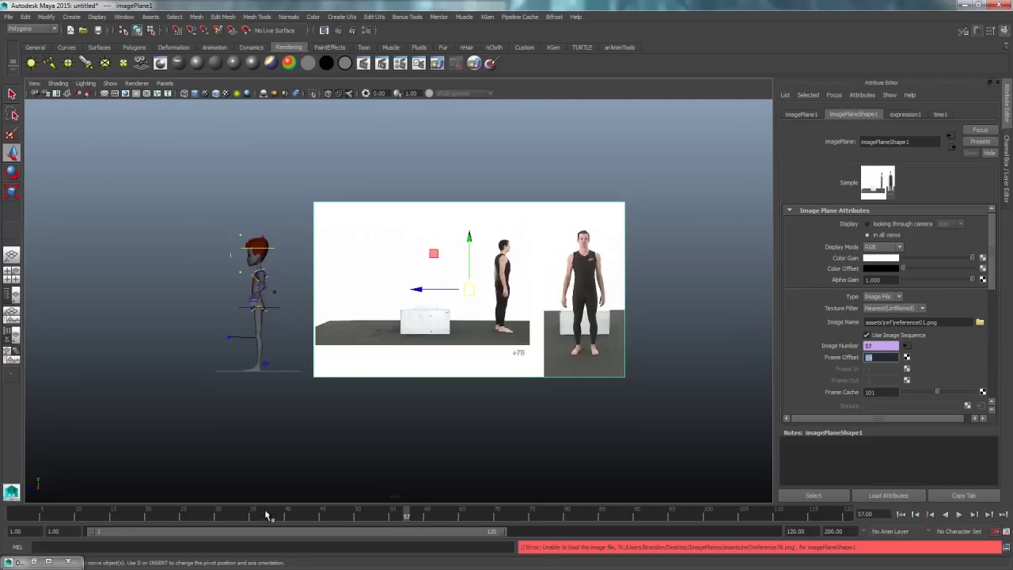
drag(413, 518, 444, 522)
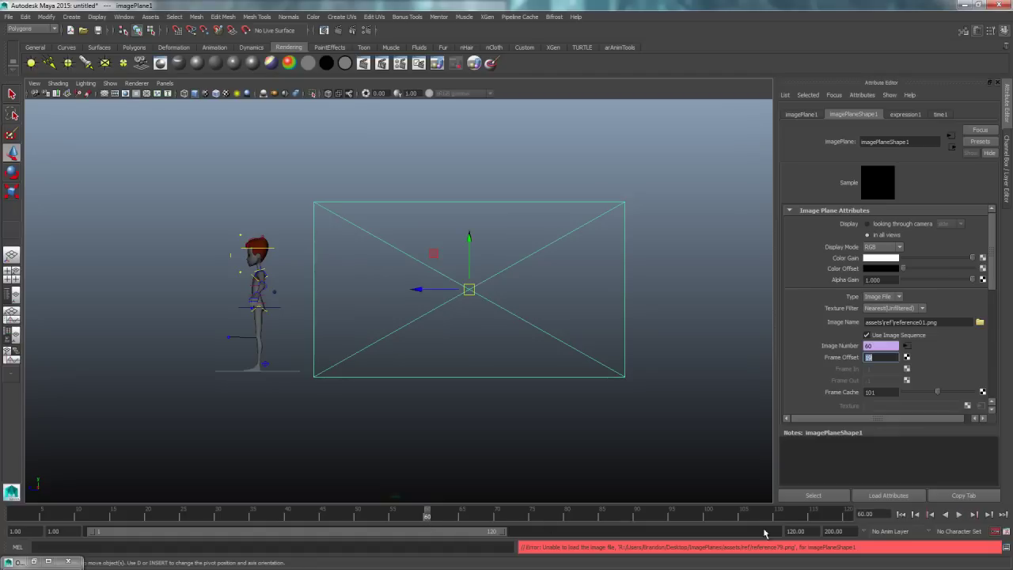
Step: Set both the playback end time and the animation end time to frame 60
click(795, 531)
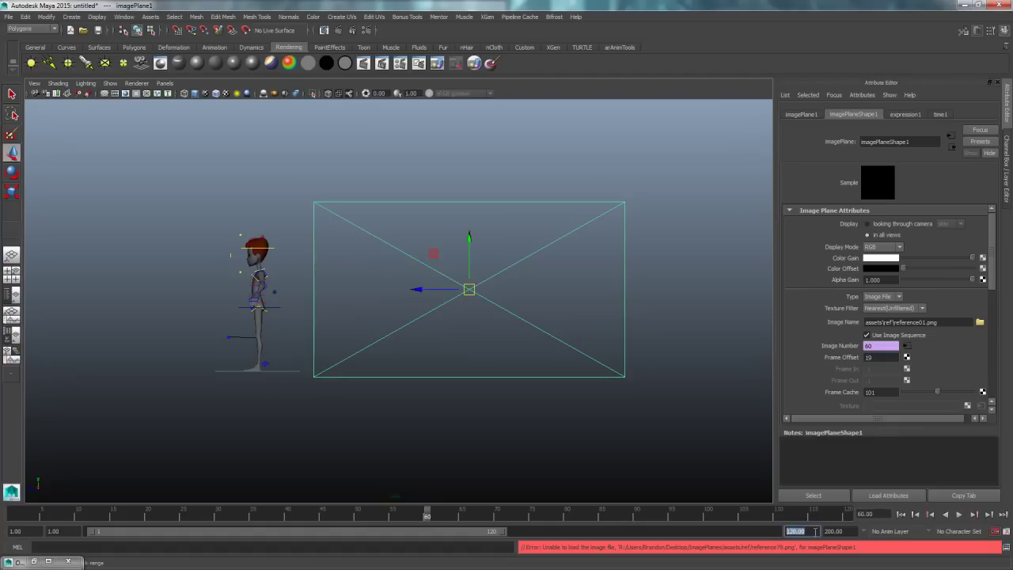
key(Tab)
drag(502, 532, 904, 534)
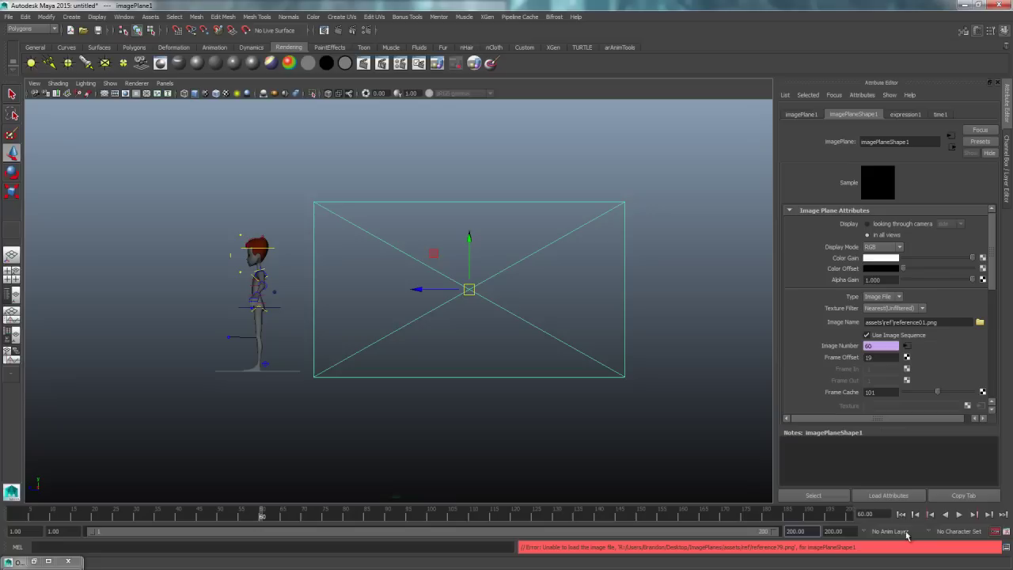
double_click(809, 530)
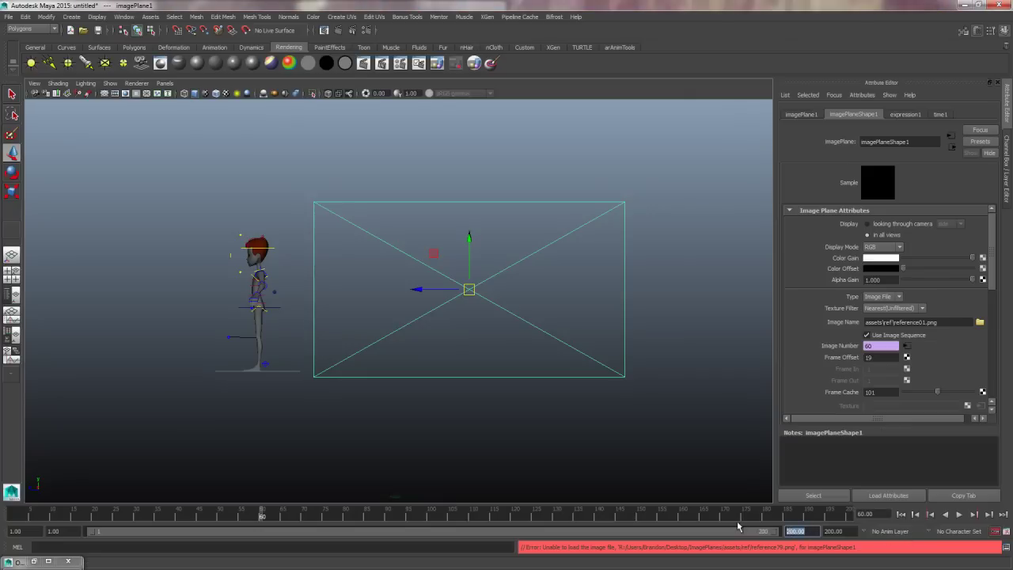
text(60)
key(Return)
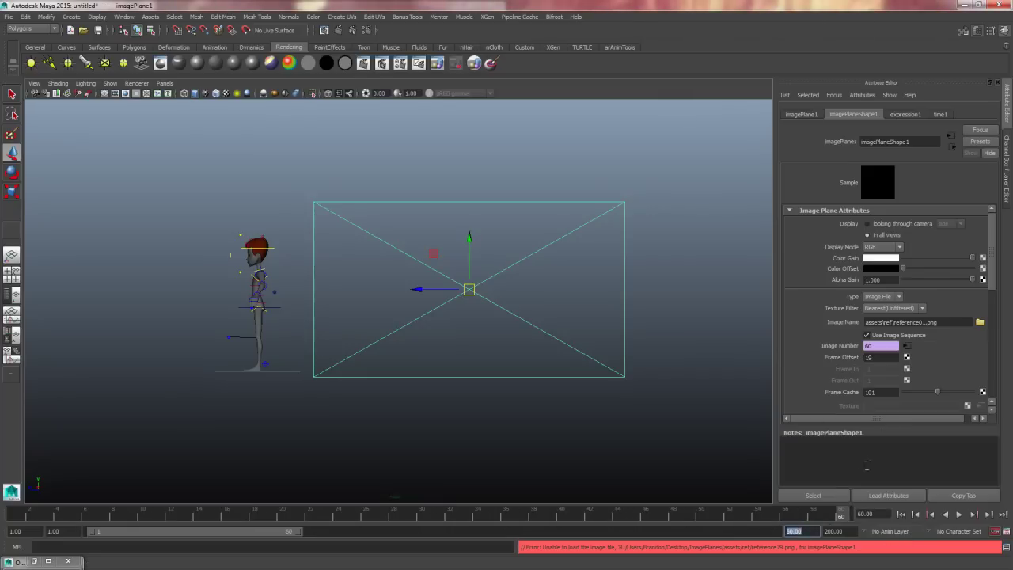
click(820, 518)
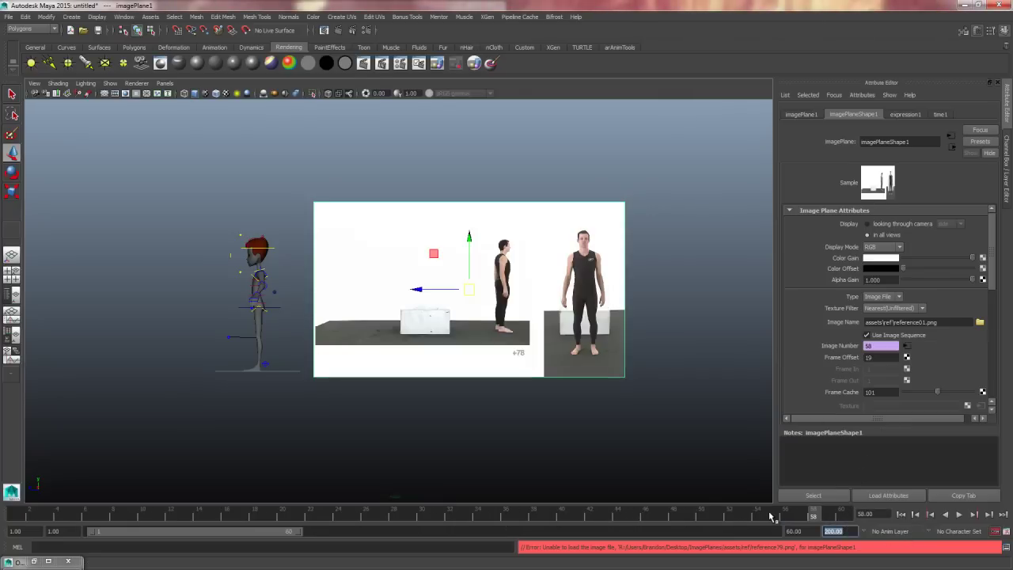
drag(784, 516, 818, 489)
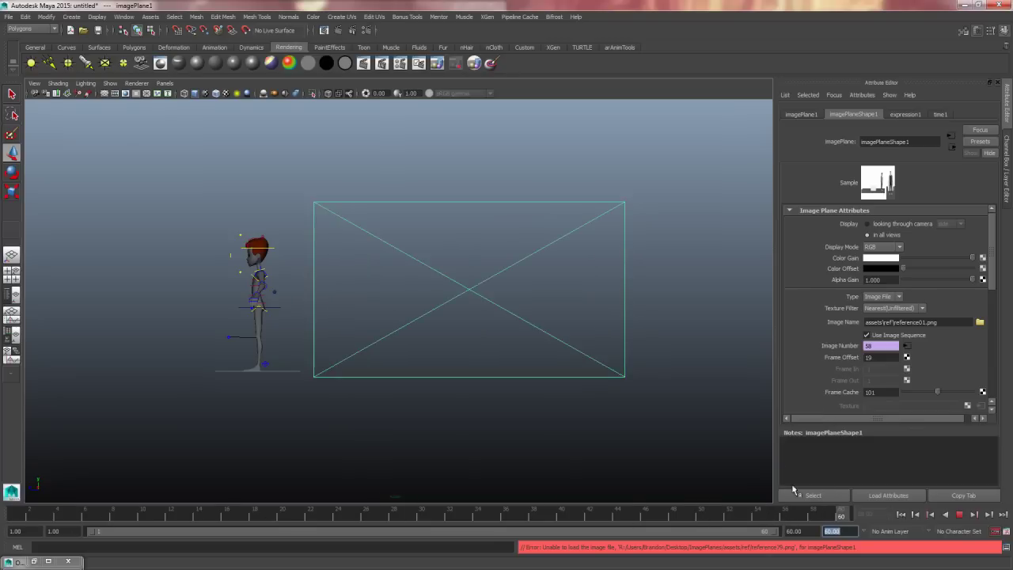
Step: Review the reference motion across the frame range by playing and scrubbing it, and return to frame 1
key(alt+v)
click(415, 431)
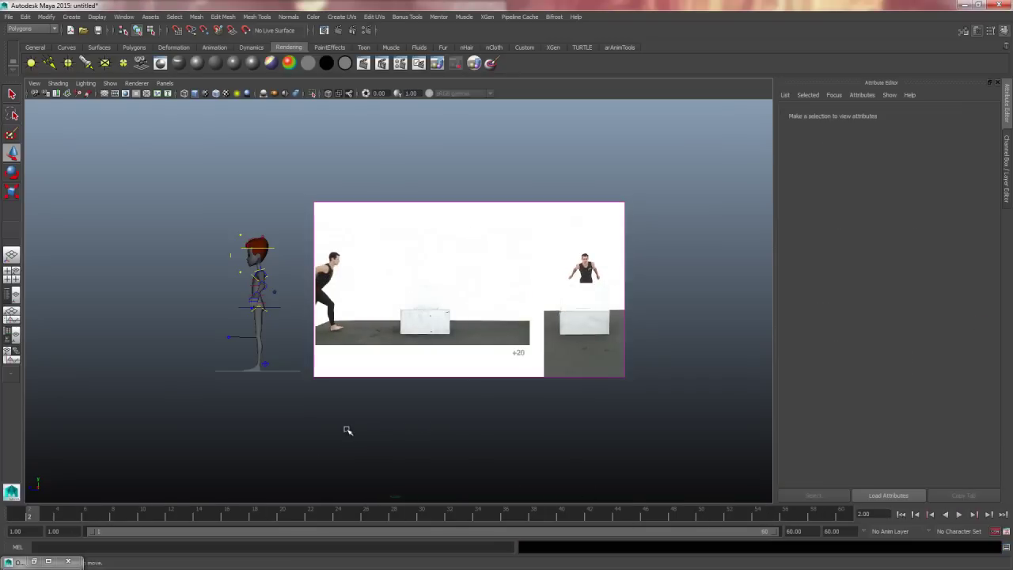
click(6, 514)
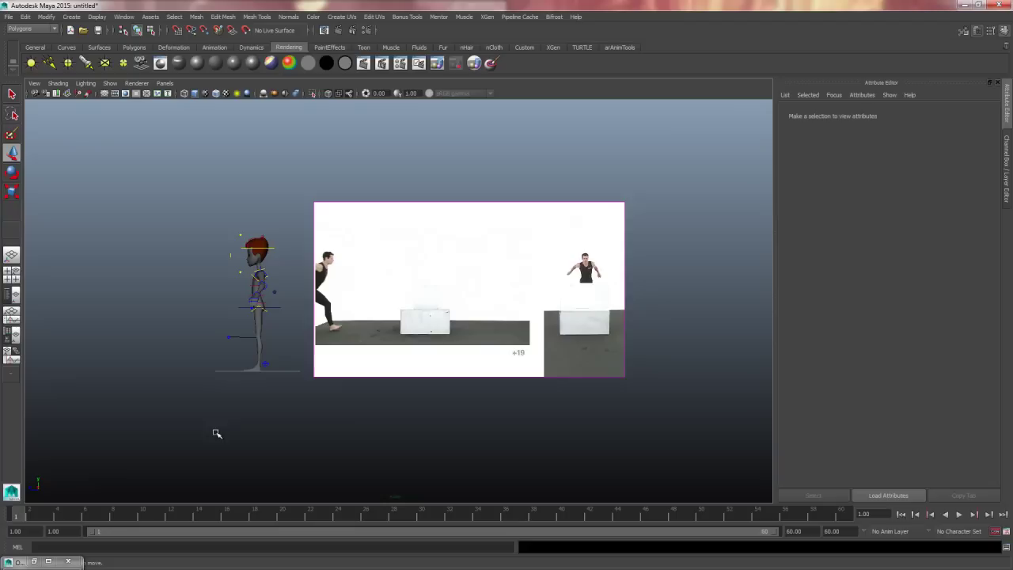
mouse_move(22, 515)
mouse_down()
mouse_move(441, 515)
mouse_move(567, 503)
mouse_move(728, 514)
mouse_up()
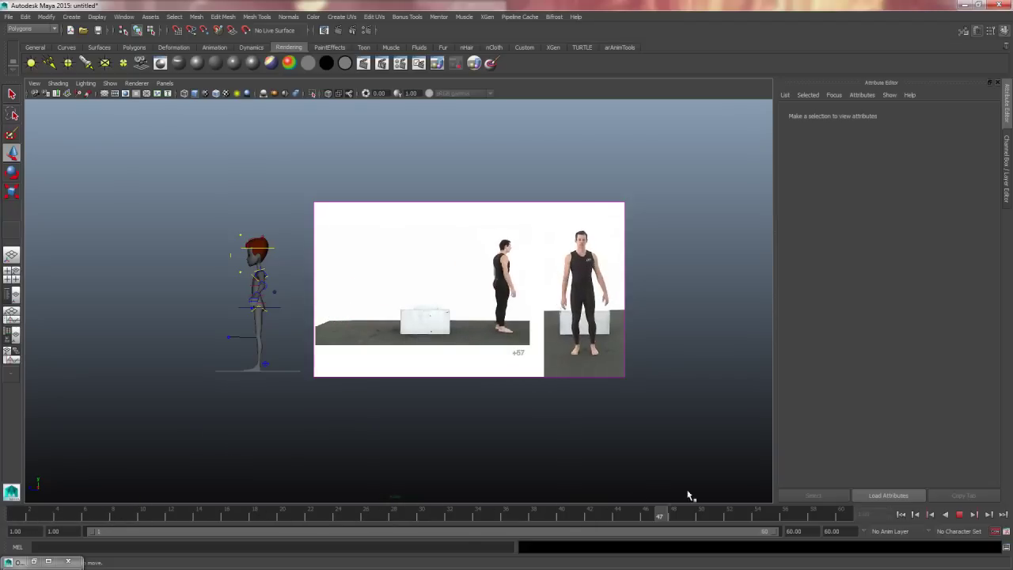
drag(80, 513, 19, 515)
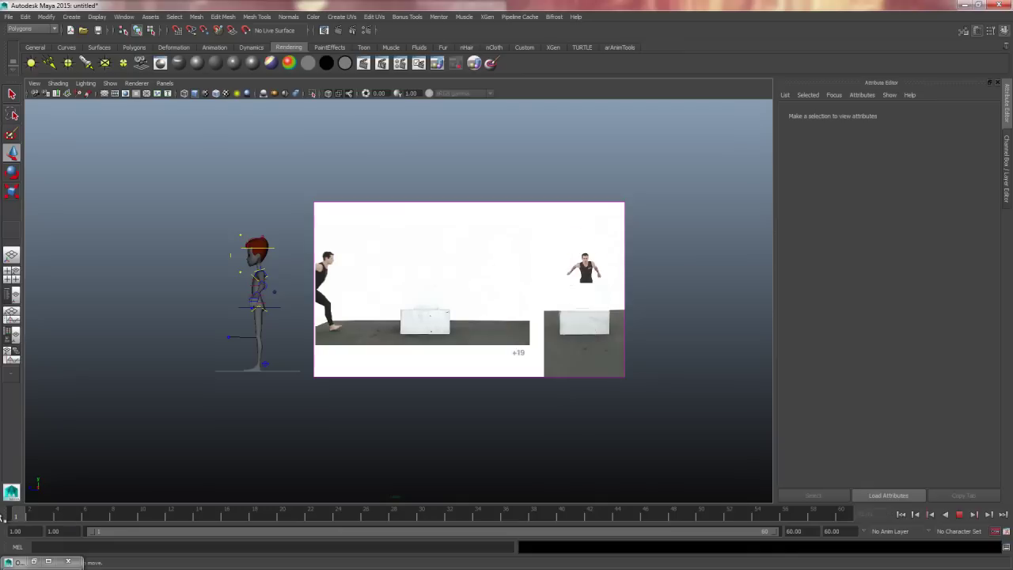
Step: Select the image plane, scale it up uniformly, and move it well clear of the character's back
click(559, 229)
drag(419, 290, 485, 283)
key(r)
key(w)
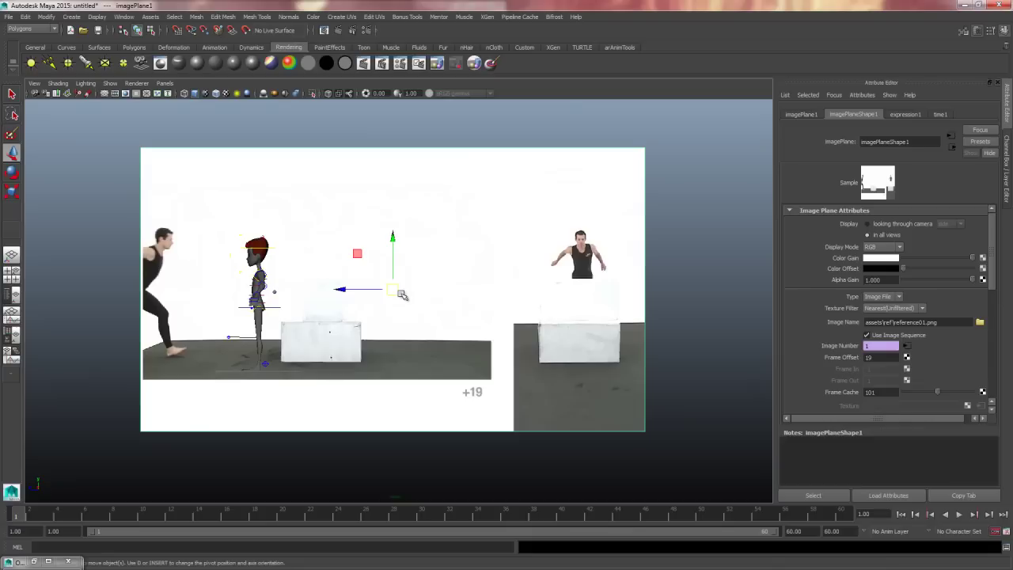
drag(396, 289, 614, 291)
Step: Select the character rig's root control at its feet and switch the rig to smooth mesh display
key(q)
key(w)
drag(298, 381, 285, 388)
key(3)
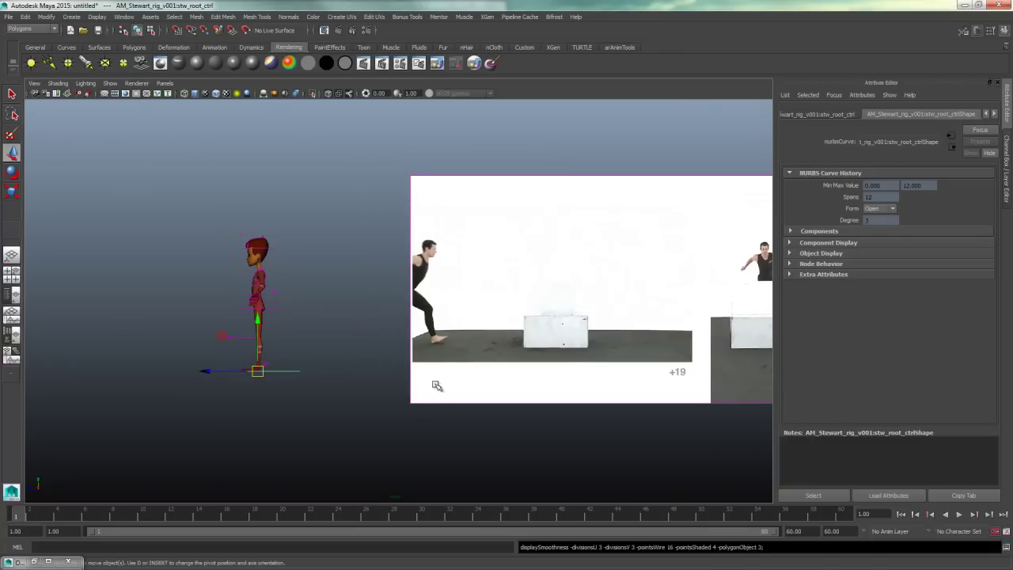
Step: Turn the character to face the image plane by setting the root control's Rotate Y to 180
key(ctrl+a)
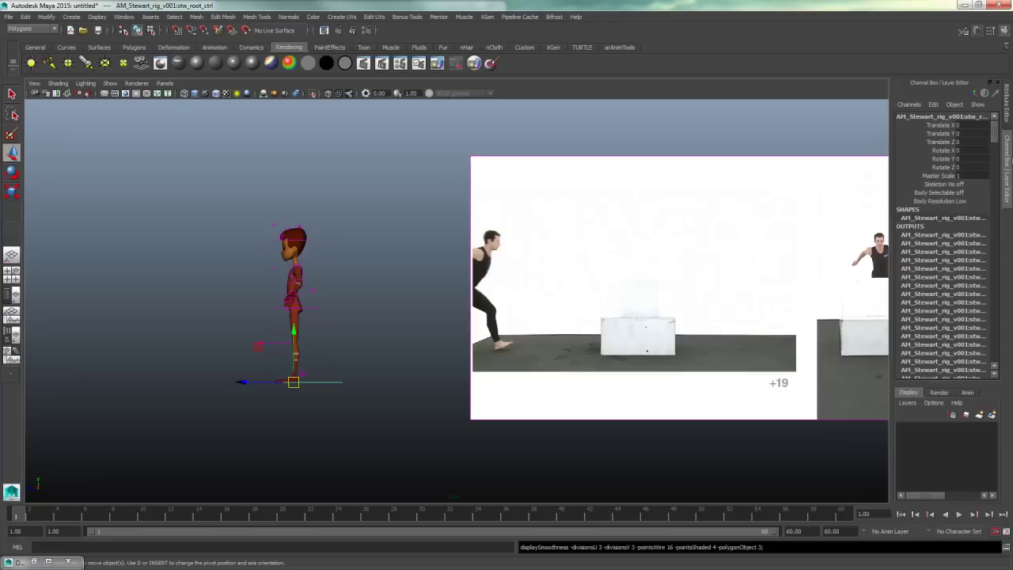
click(1010, 162)
click(1008, 169)
key(e)
drag(305, 384, 356, 381)
click(973, 159)
text(180)
key(Return)
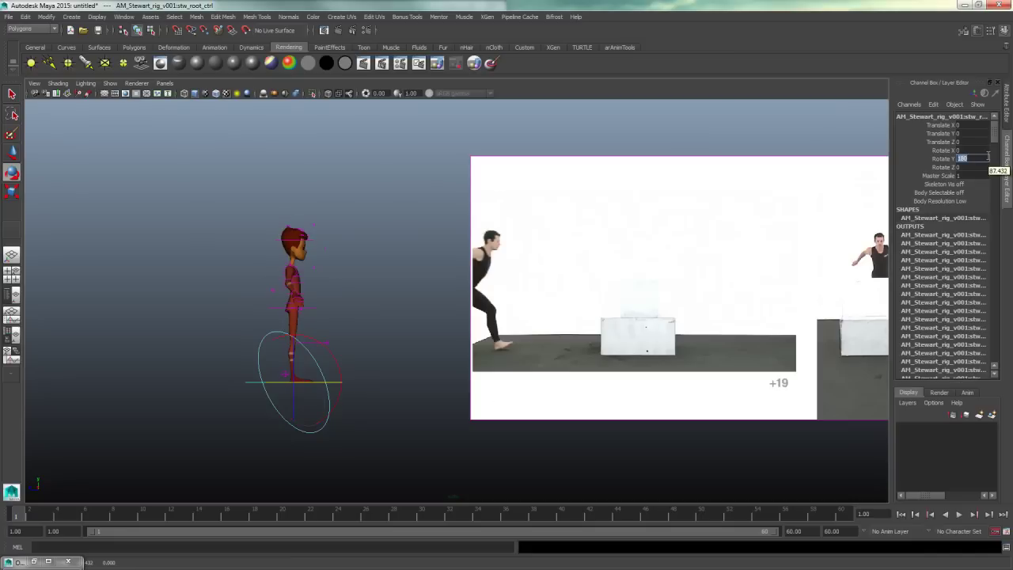
Step: Try mirroring the image plane horizontally with a negative scale across its width, and undo the flip
alt+middle_drag(554, 384, 391, 393)
alt+right_drag(390, 394, 291, 384)
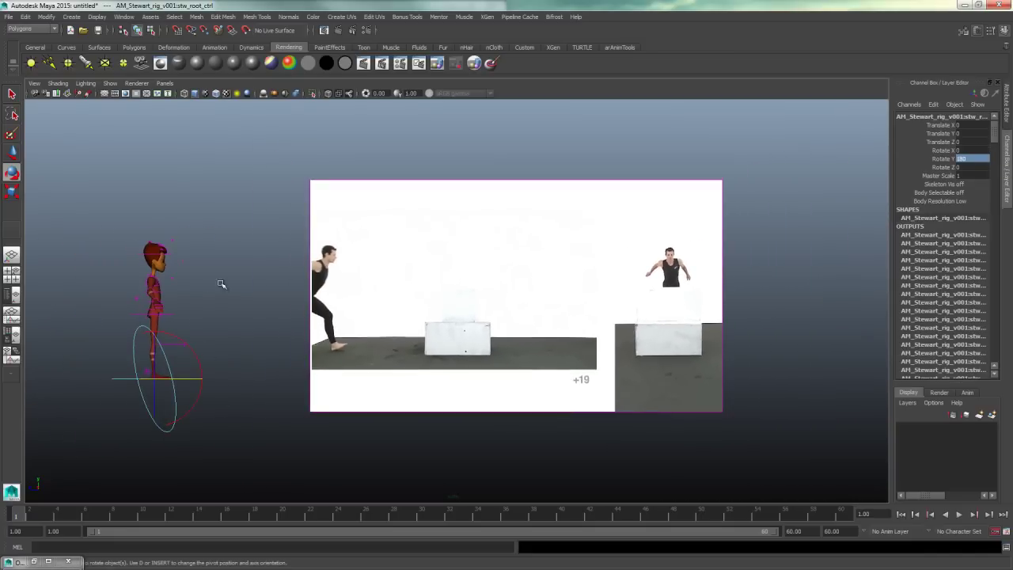
alt+middle_drag(300, 361, 384, 387)
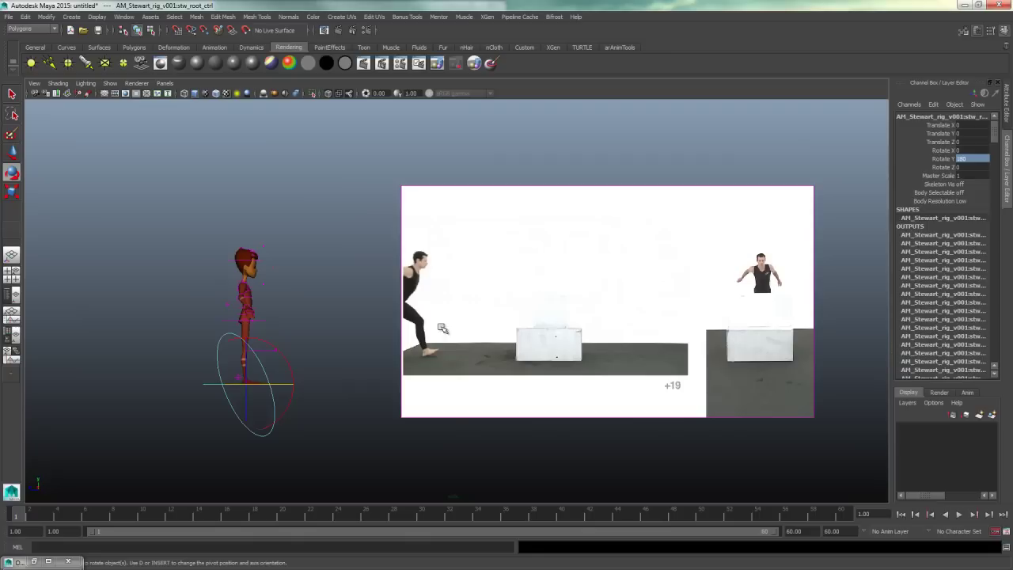
click(501, 366)
alt+middle_drag(502, 367, 362, 375)
key(r)
drag(519, 312, 419, 321)
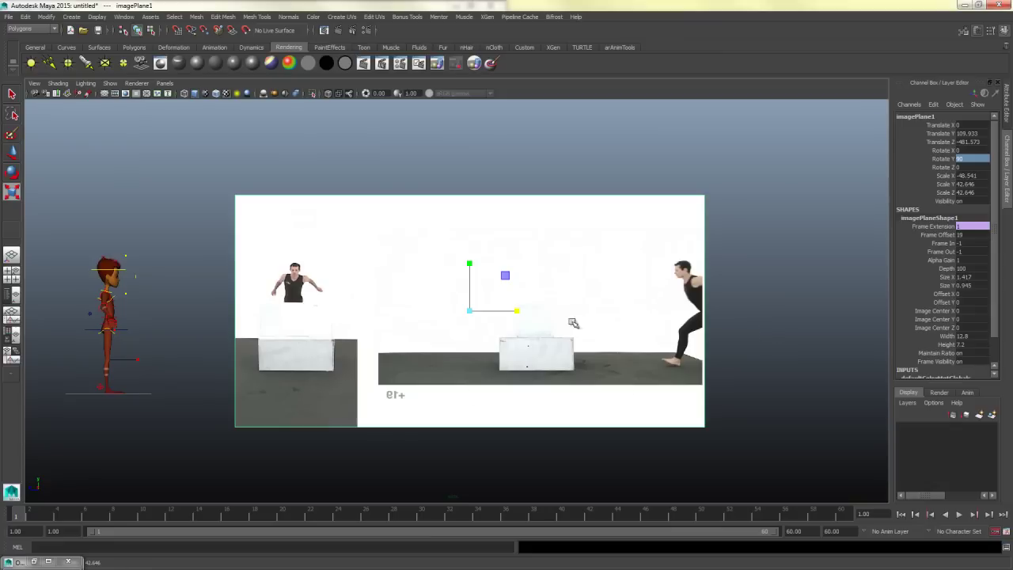
key(ctrl+z)
Step: Deselect the image plane and select all of the character rig's controls from head to feet
click(514, 432)
alt+middle_drag(513, 432, 597, 407)
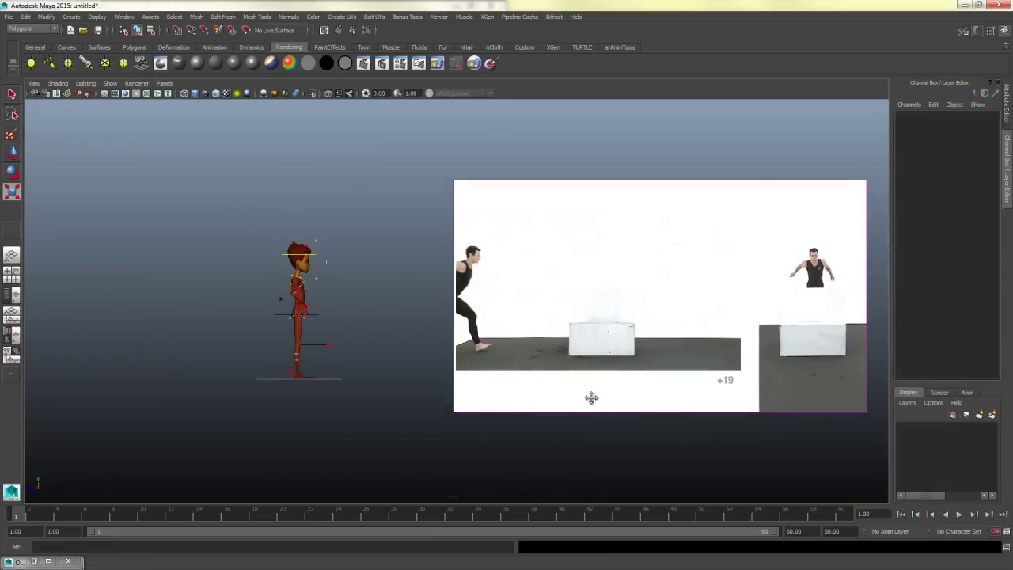
alt+right_drag(597, 408, 497, 405)
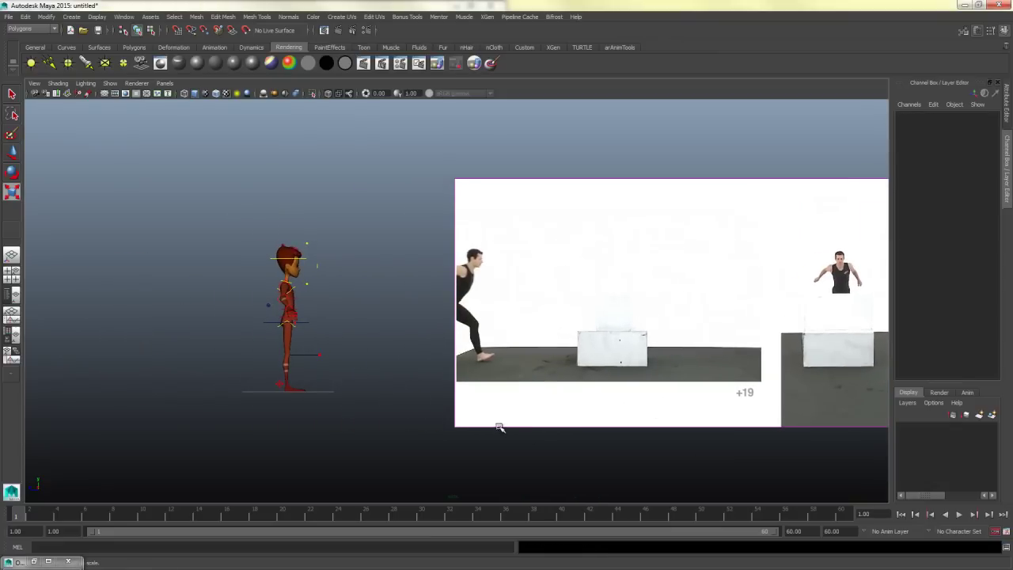
drag(353, 232, 227, 447)
click(342, 423)
drag(393, 192, 186, 439)
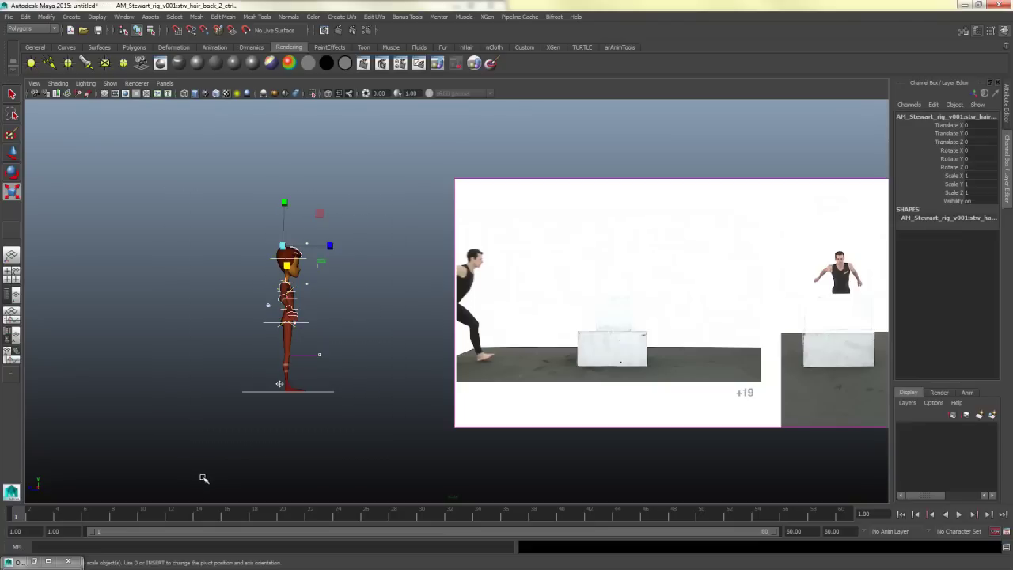
Step: Set a keyframe on all of the character rig's controls at frame 1, check the knee control's key, and deselect everything
mouse_move(18, 515)
mouse_down()
mouse_move(36, 517)
mouse_move(18, 520)
mouse_up()
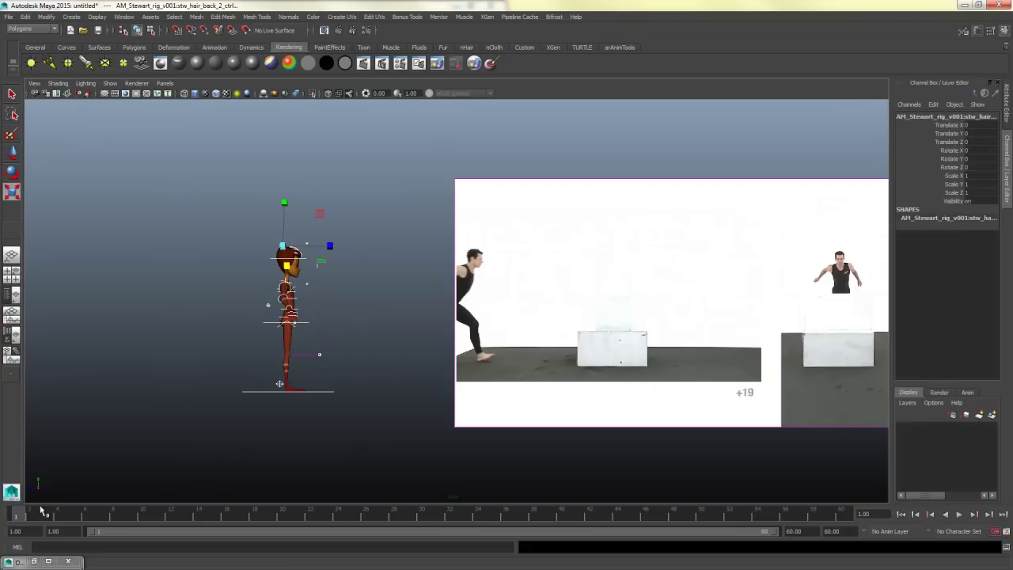
drag(389, 193, 204, 467)
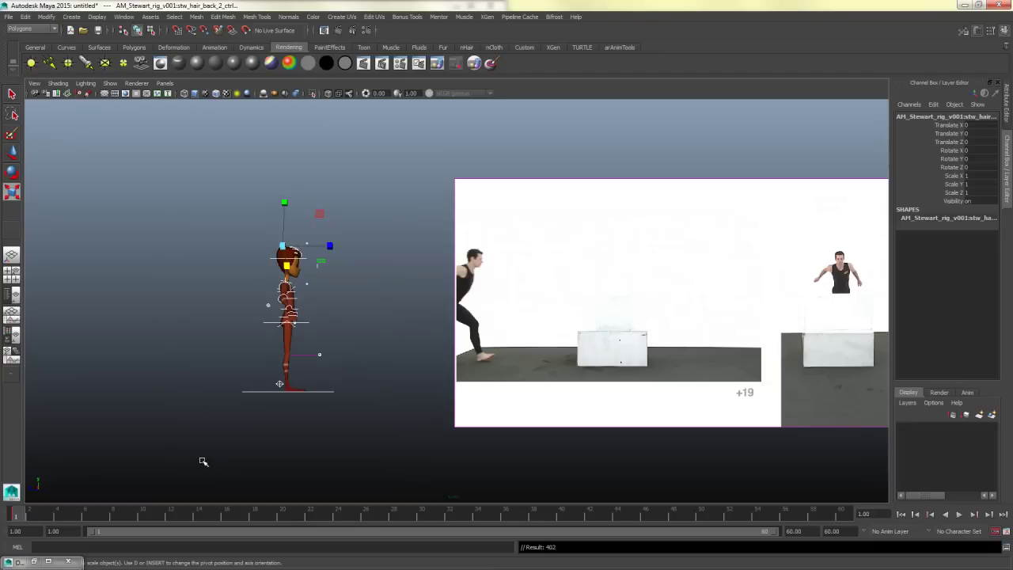
key(s)
drag(375, 204, 171, 452)
click(321, 355)
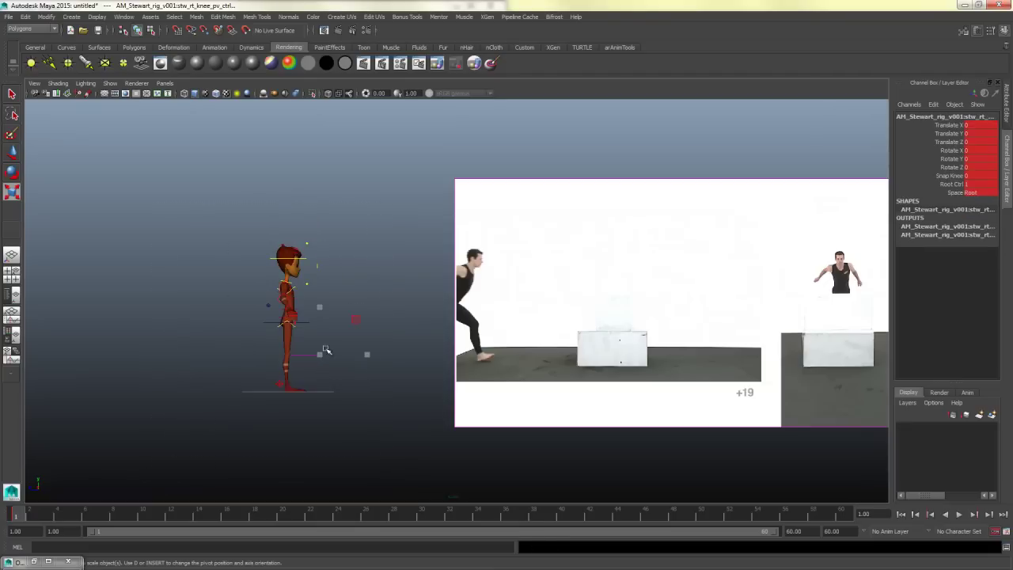
click(368, 292)
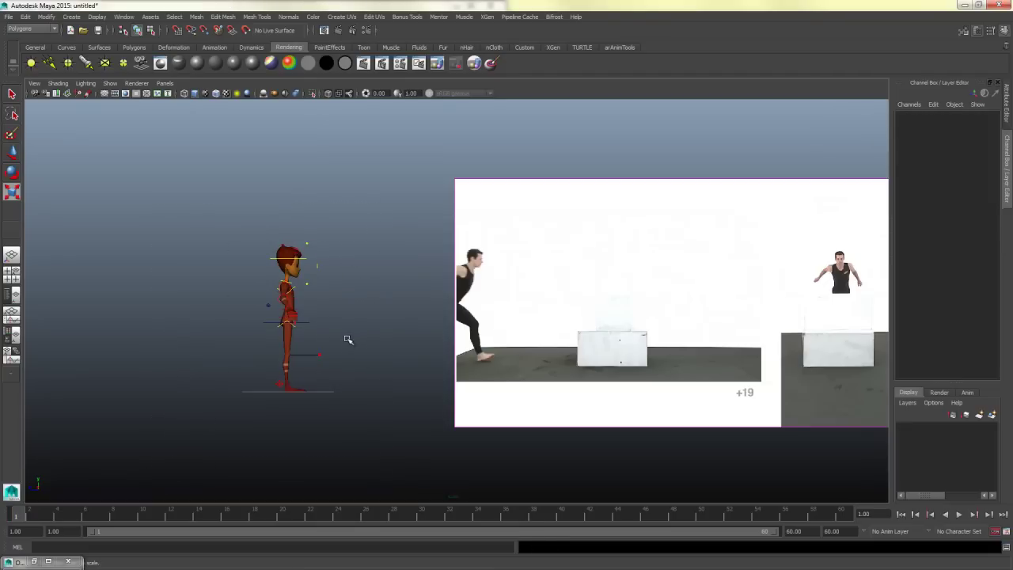
key(w)
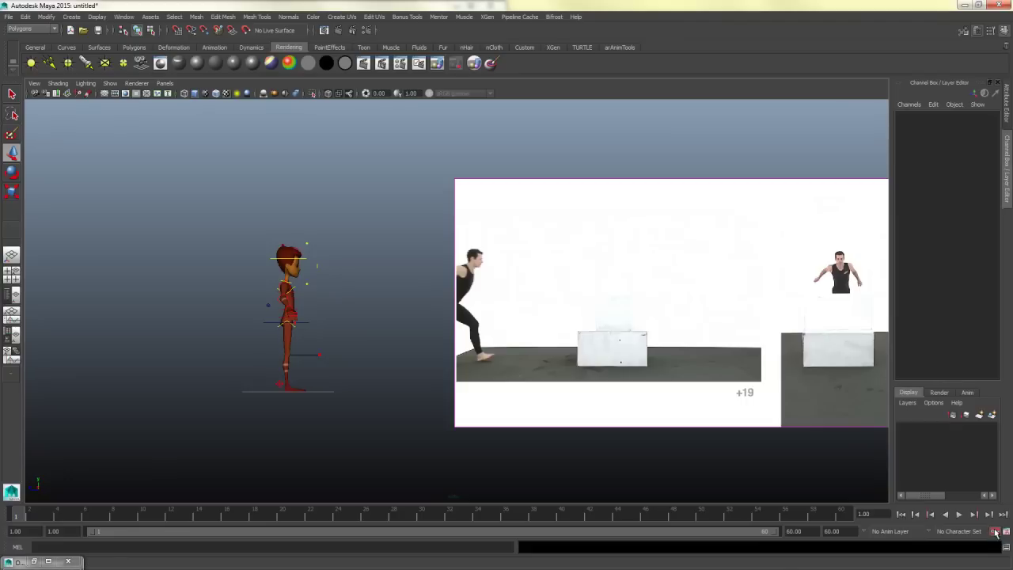
Step: Preview the reference footage by scrubbing the timeline to frame 28 and back to frame 1
drag(279, 521, 394, 513)
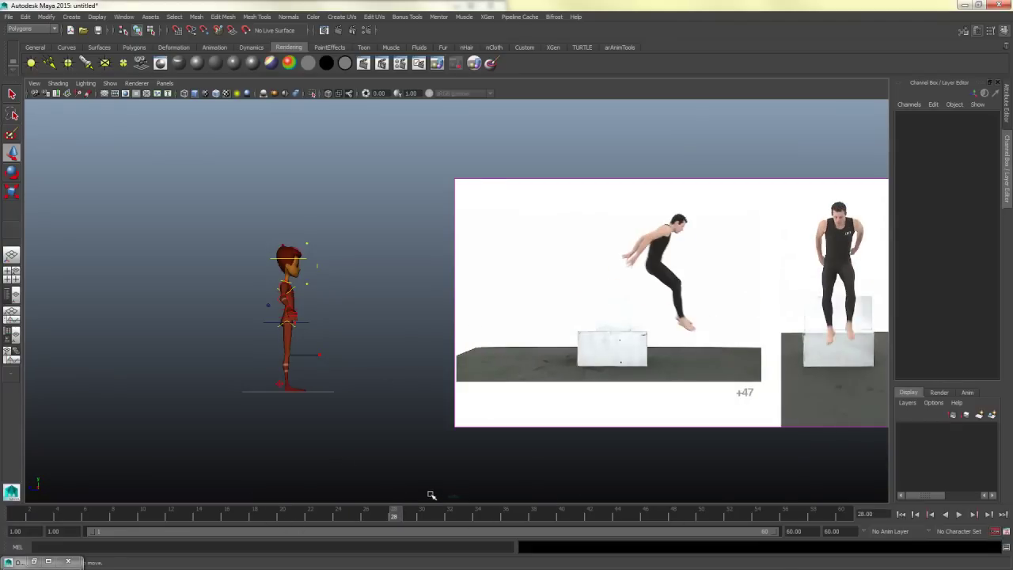
drag(392, 515, 1, 539)
key(alt+v)
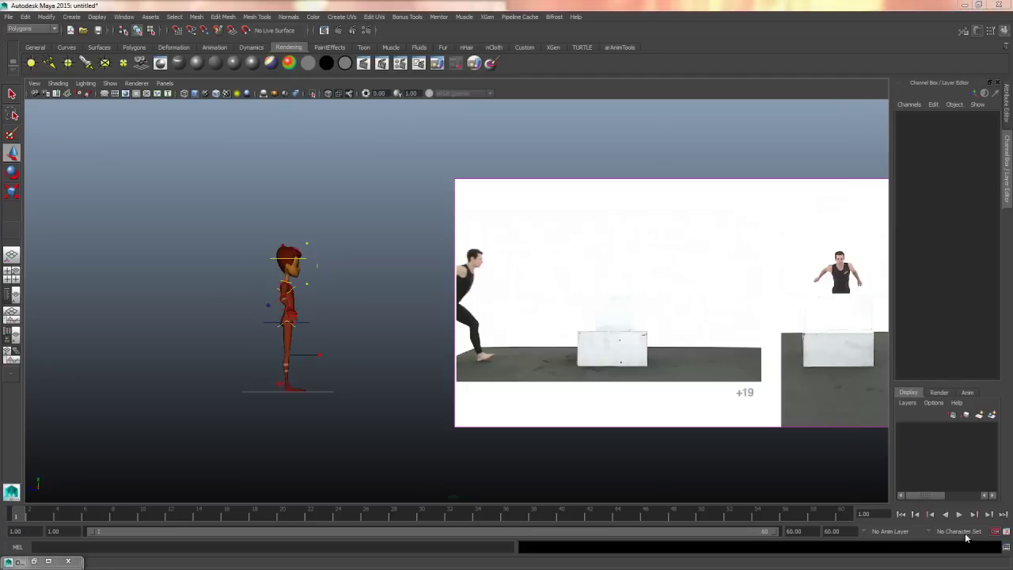
Step: Check the keyed channels of the root control and of all rig controls at frame 1, and clear the selection
click(304, 391)
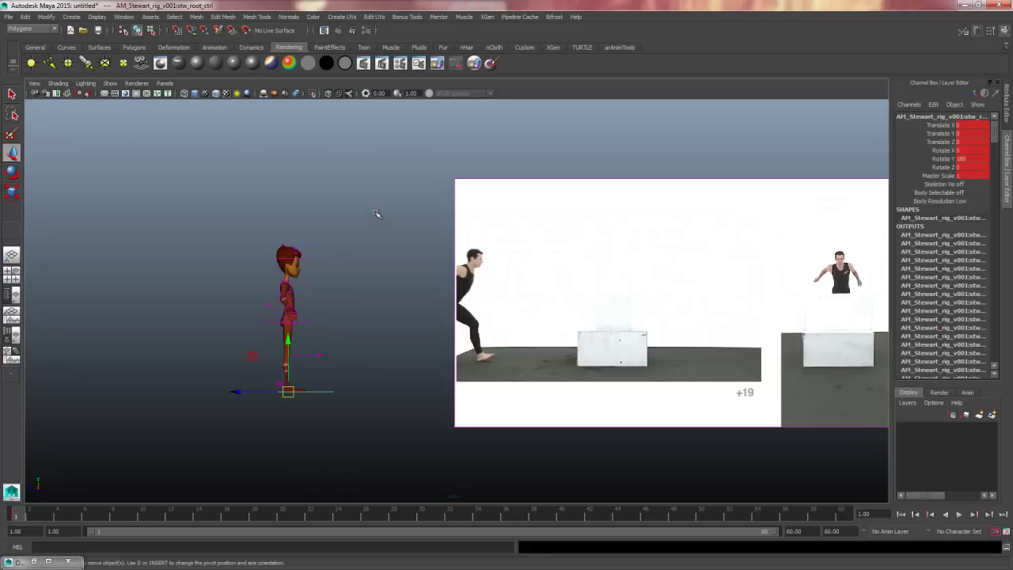
drag(382, 212, 146, 462)
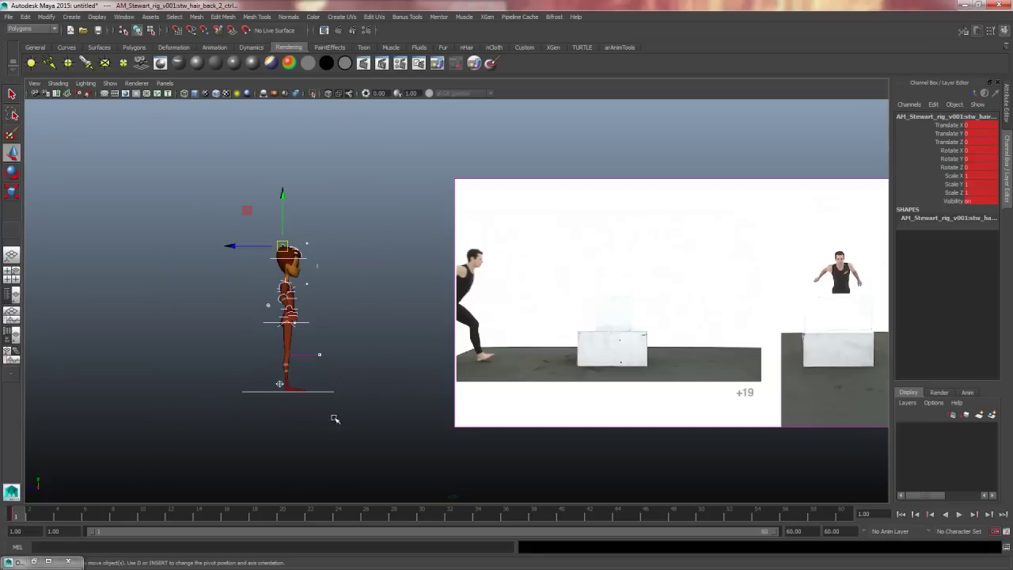
drag(22, 514, 17, 534)
click(360, 390)
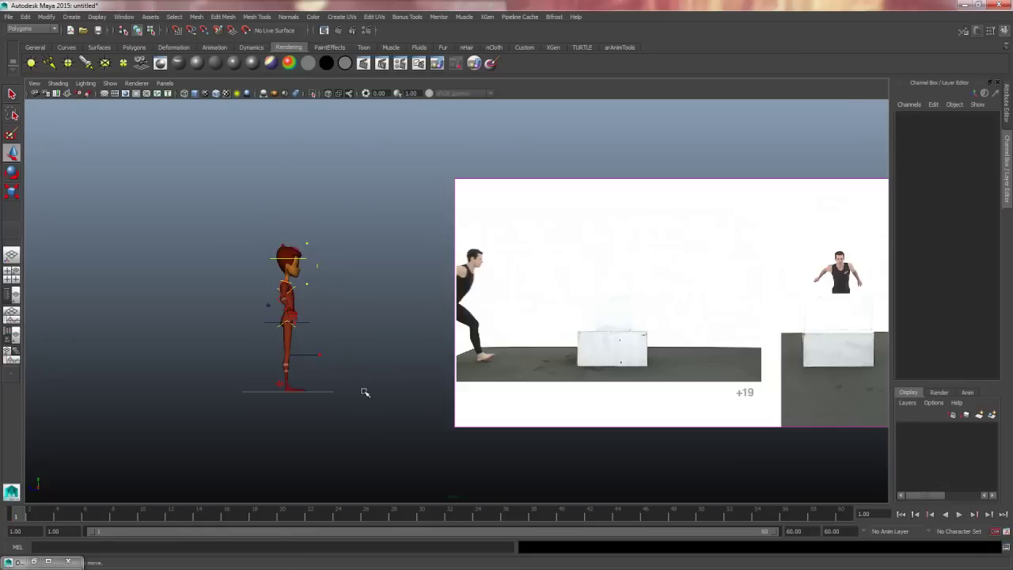
Step: Switch to a maximized perspective view and select the side camera standing beside the character
key(space)
key(space)
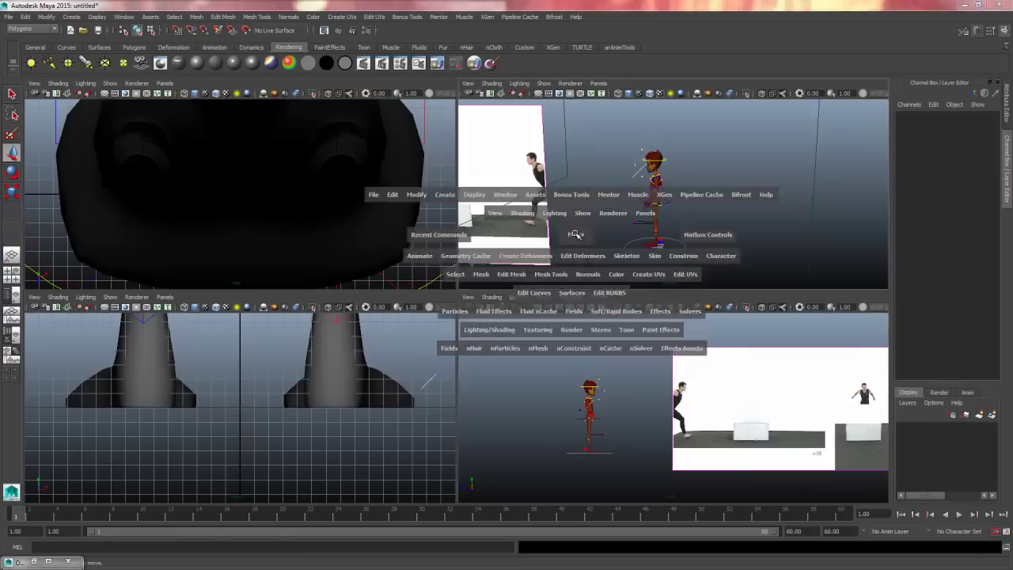
alt+drag(474, 340, 596, 356)
alt+right_drag(596, 355, 546, 369)
alt+drag(597, 365, 563, 395)
drag(657, 274, 597, 313)
alt+drag(661, 318, 538, 375)
click(600, 365)
key(ctrl+z)
key(ctrl)
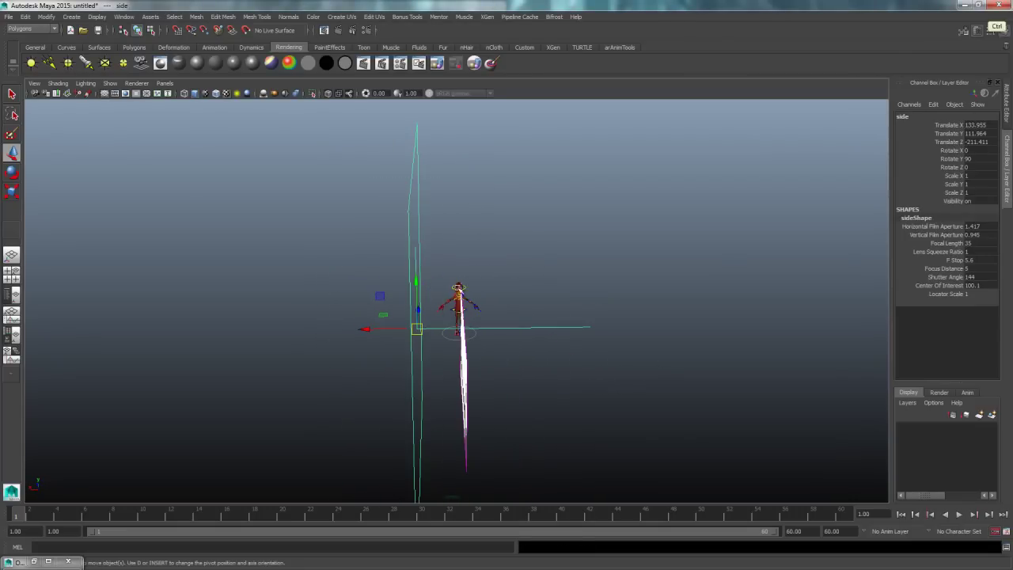
Step: Move the side camera farther away from the character along X and deselect it
ctrl+click(458, 288)
alt+drag(523, 343, 508, 359)
key(ctrl+z)
drag(392, 343, 3, 374)
click(418, 345)
Step: Create a polygon plane at the character's feet with interactive creation turned off
alt+drag(545, 371, 580, 358)
click(580, 358)
drag(502, 397, 594, 353)
alt+right_drag(618, 362, 696, 383)
alt+drag(664, 372, 584, 391)
click(584, 387)
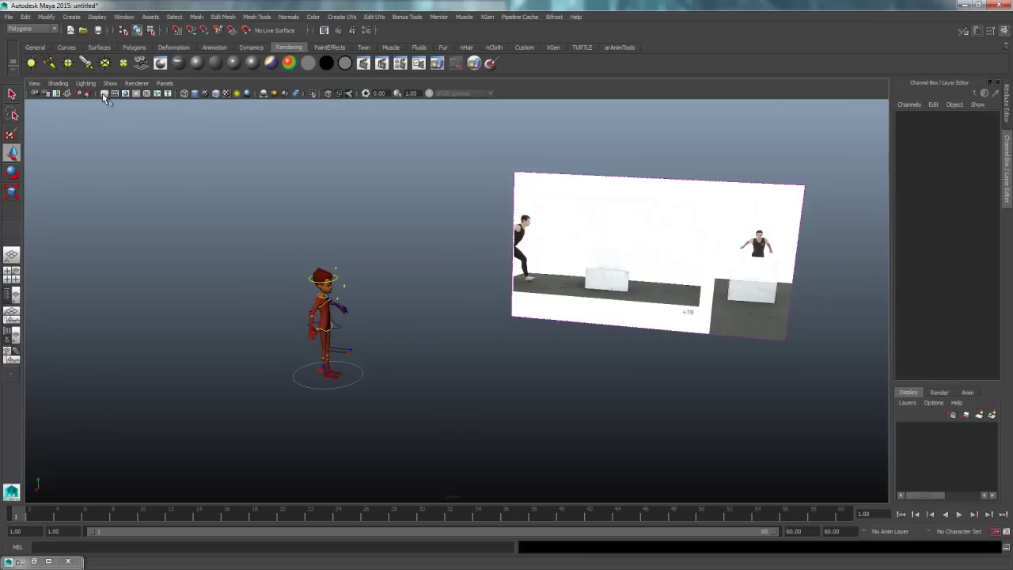
click(72, 18)
mouse_move(88, 46)
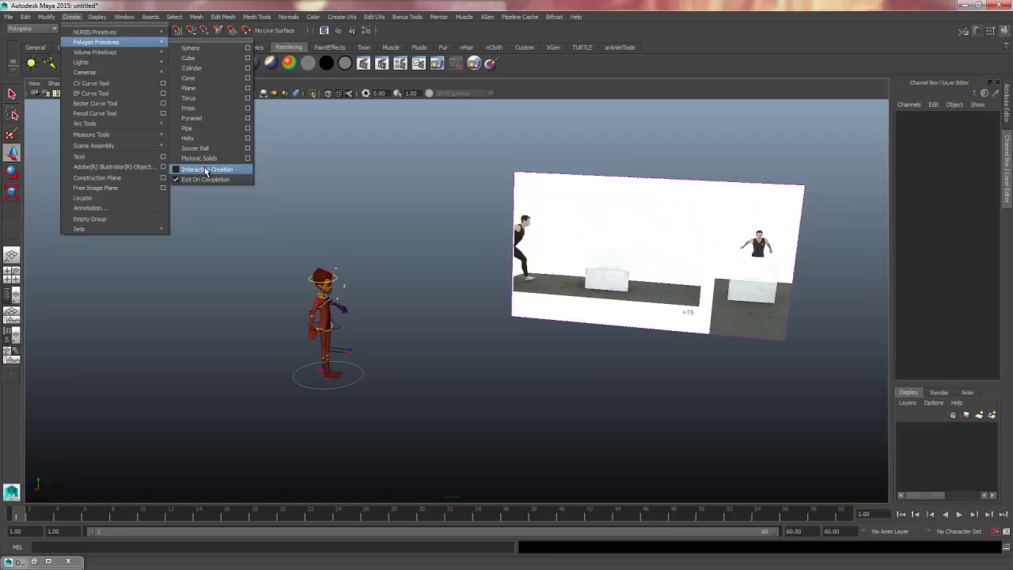
click(204, 94)
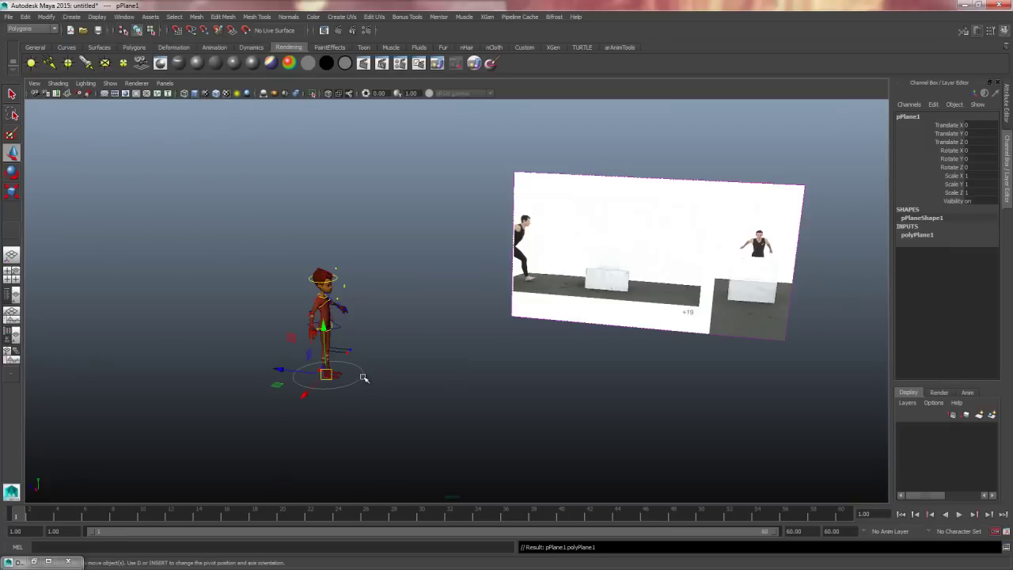
Step: Scale the new plane uniformly to about 1586 so it forms a floor under the character and image plane
key(r)
drag(326, 375, 1005, 398)
key(q)
alt+drag(515, 389, 505, 396)
key(w)
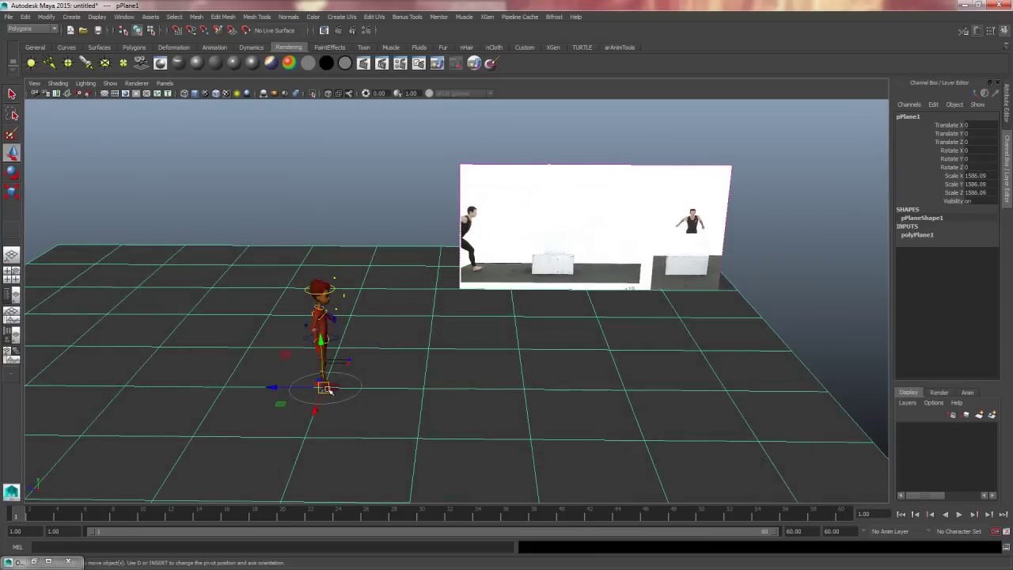
Step: Move the floor plane along Z to about -353.8 so it extends under the reference footage
drag(293, 391, 542, 393)
click(402, 241)
alt+middle_drag(620, 389, 514, 350)
alt+drag(514, 350, 475, 367)
click(475, 366)
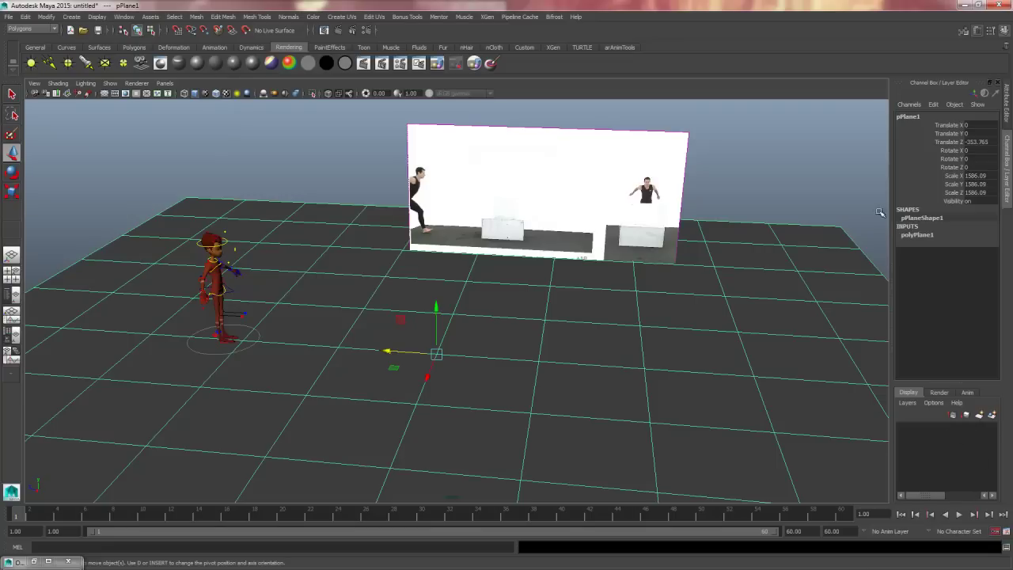
Step: Rename the floor plane as Ground
double_click(910, 118)
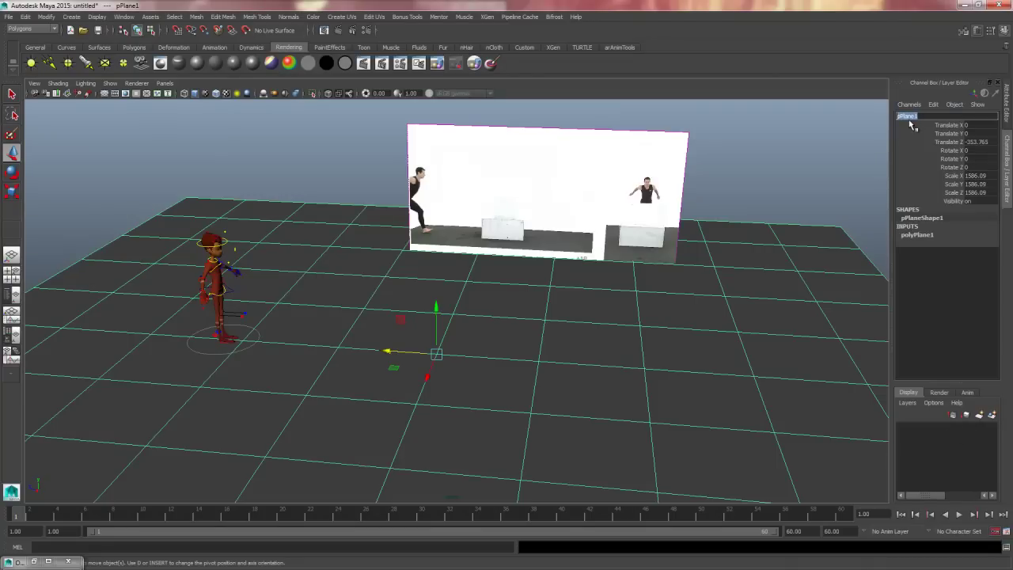
text(Ground)
key(Return)
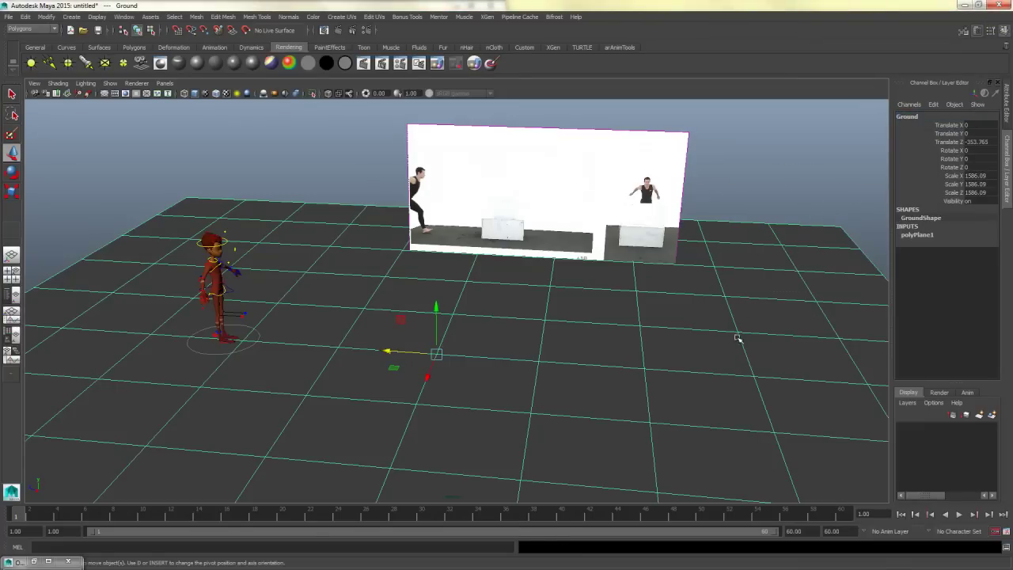
Step: Create a display layer from the selected ground plane and name it Scenery
click(906, 403)
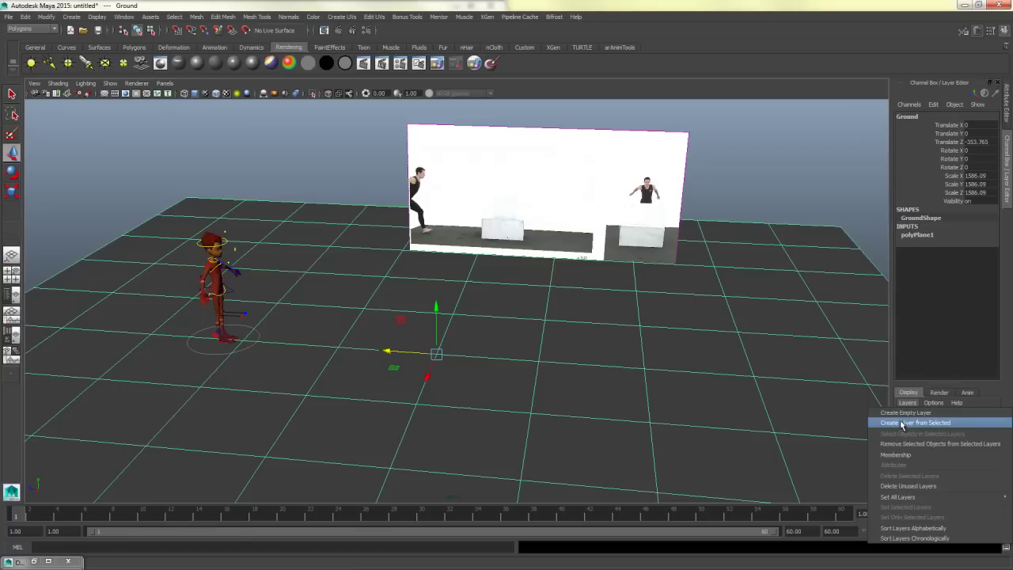
click(907, 403)
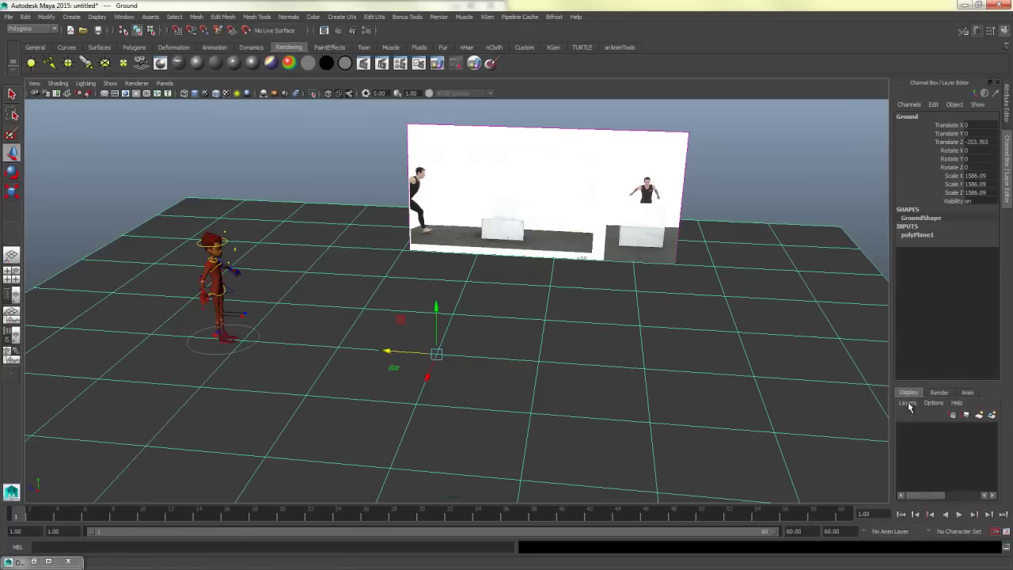
click(991, 416)
click(944, 430)
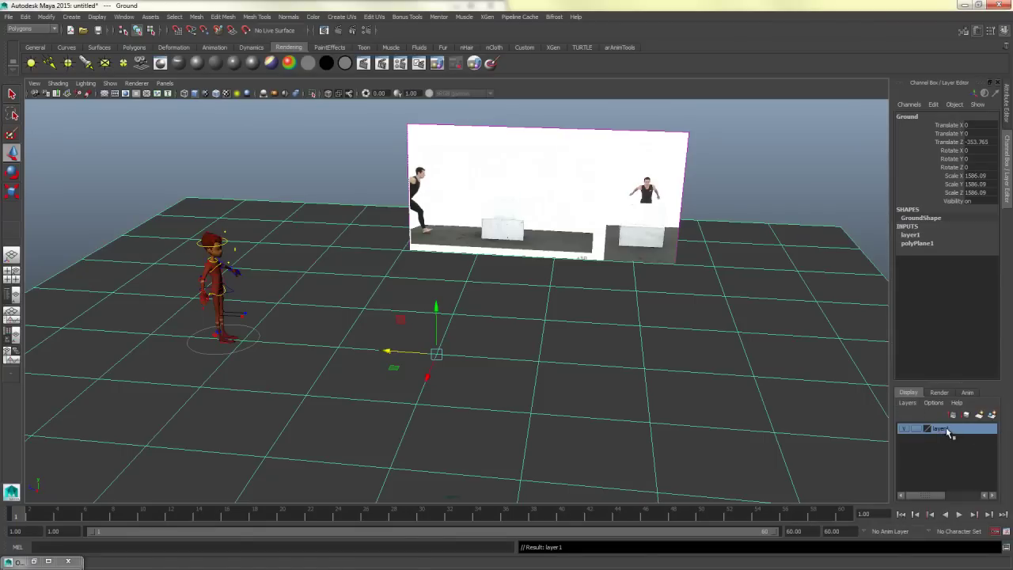
double_click(947, 432)
drag(400, 206, 292, 209)
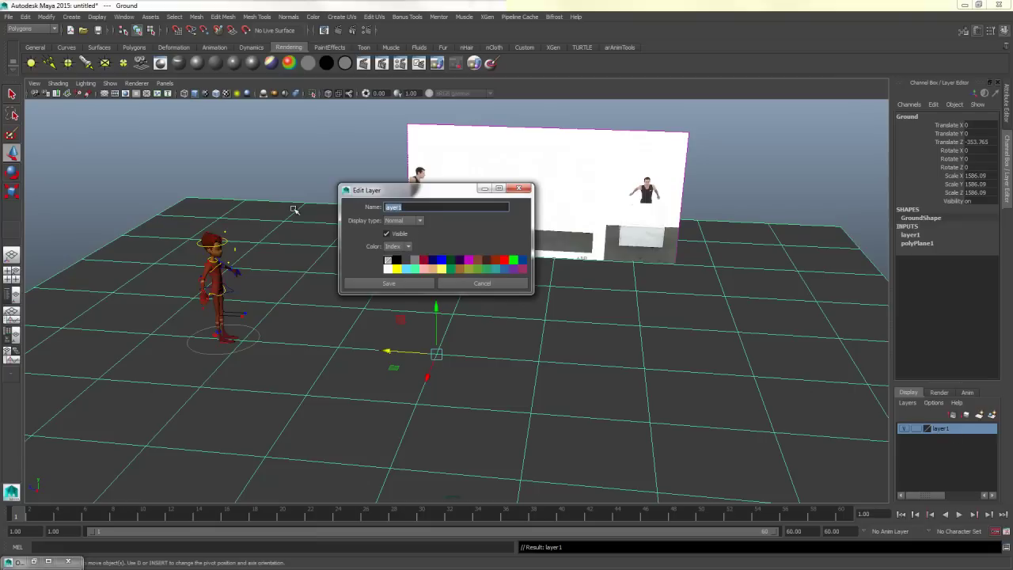
text(Scenery)
click(388, 282)
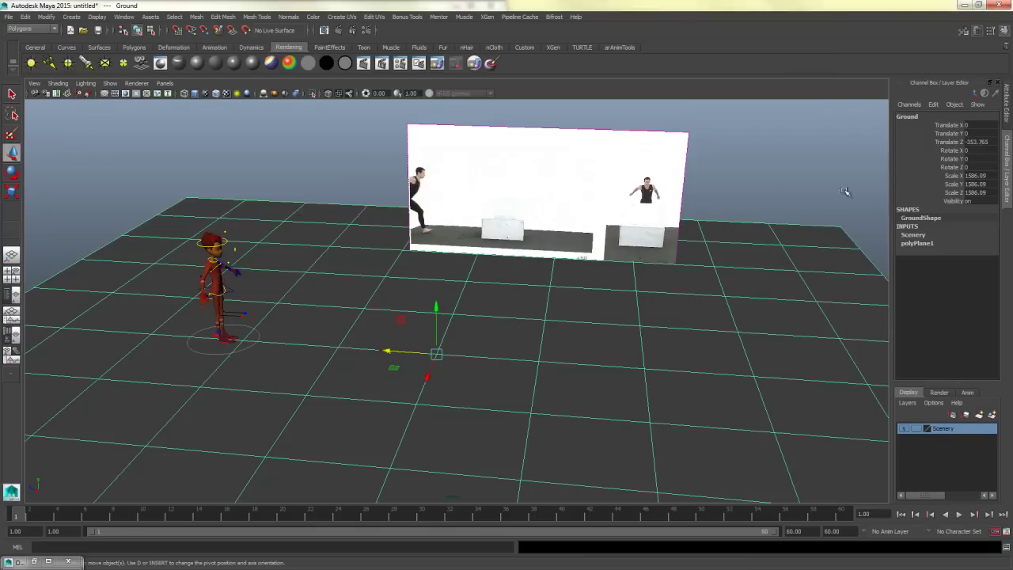
Step: Test the Scenery layer by hiding and showing it again, and check that the ground plane can be selected
click(819, 182)
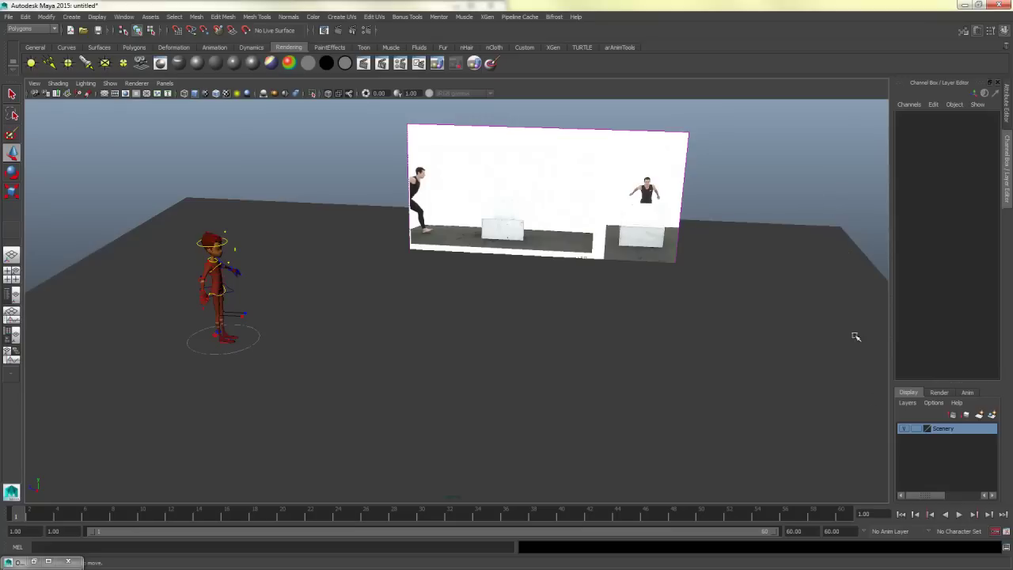
click(906, 429)
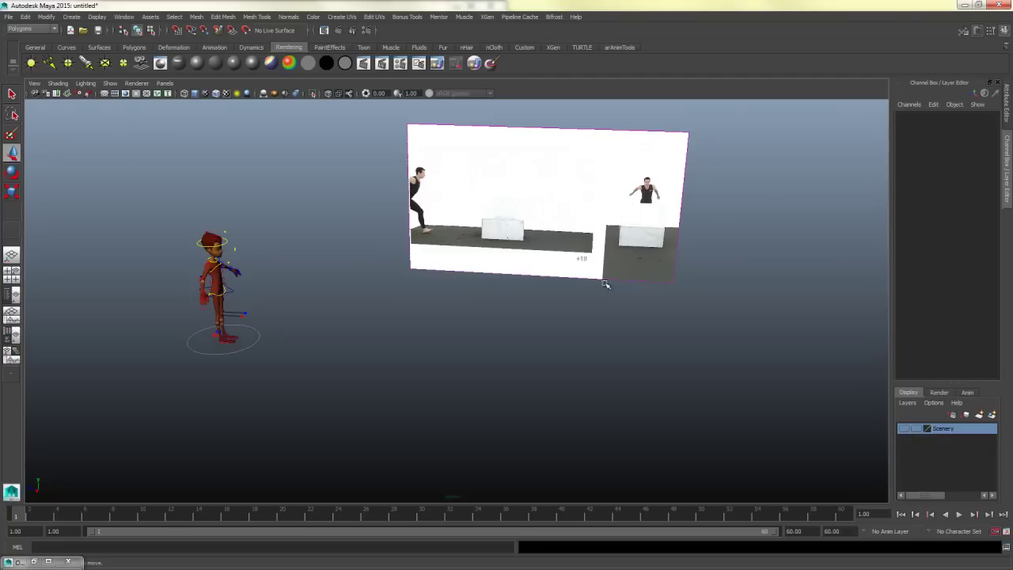
click(906, 430)
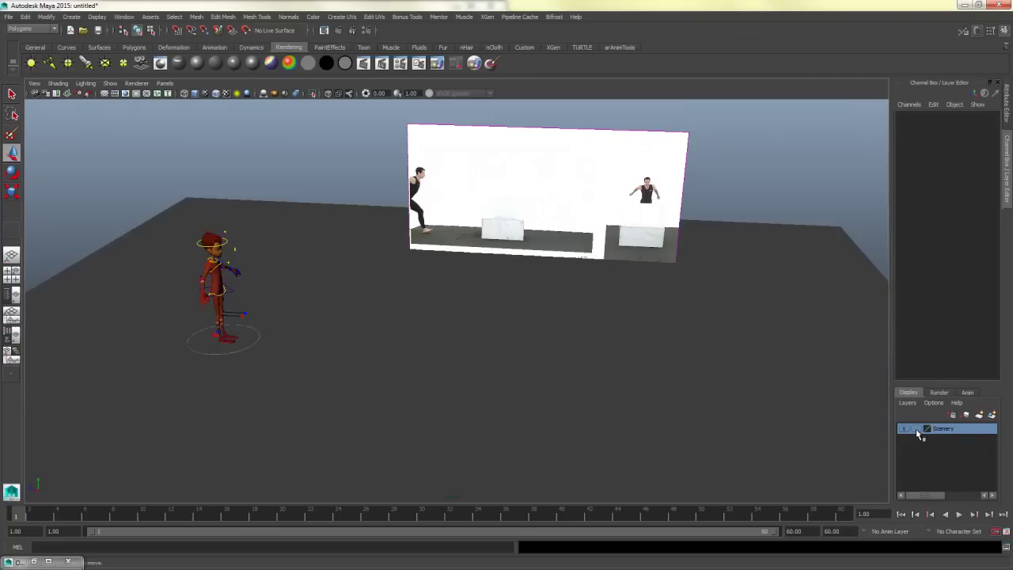
click(732, 305)
alt+drag(718, 382, 750, 384)
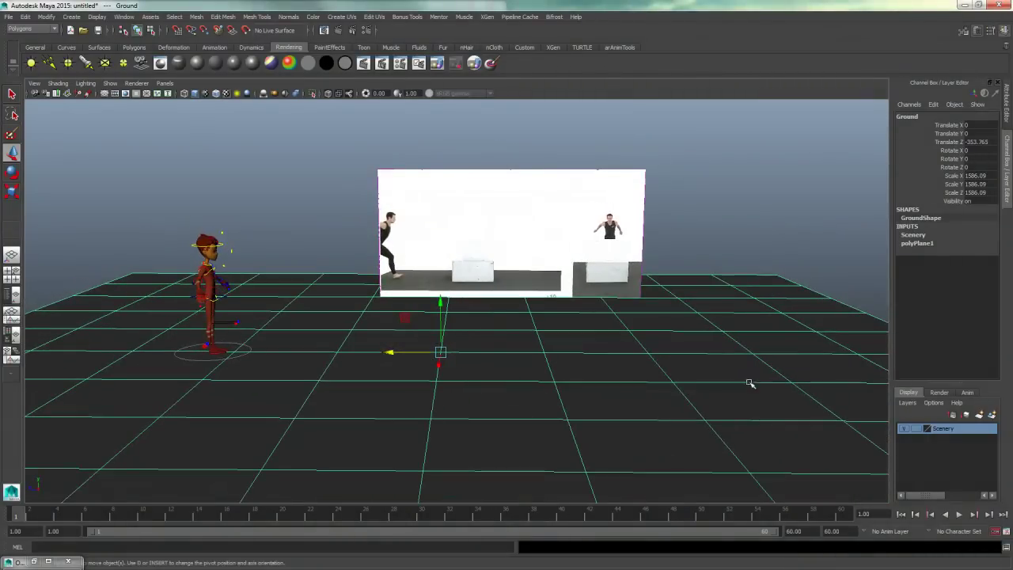
Step: Try the Scenery layer as Template, and set it to Reference so the ground stays shaded but cannot be selected
click(915, 428)
click(794, 306)
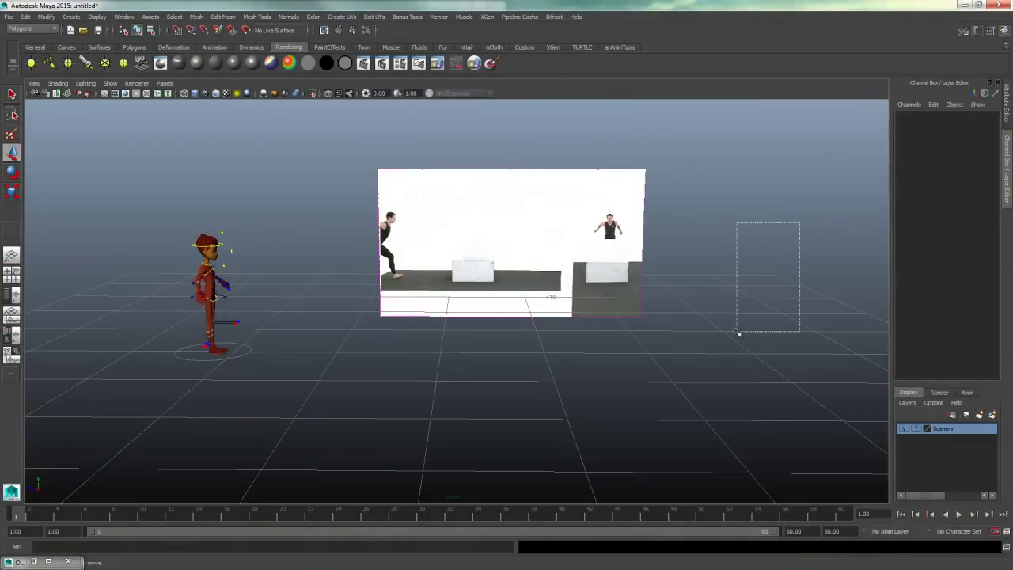
alt+drag(586, 379, 406, 272)
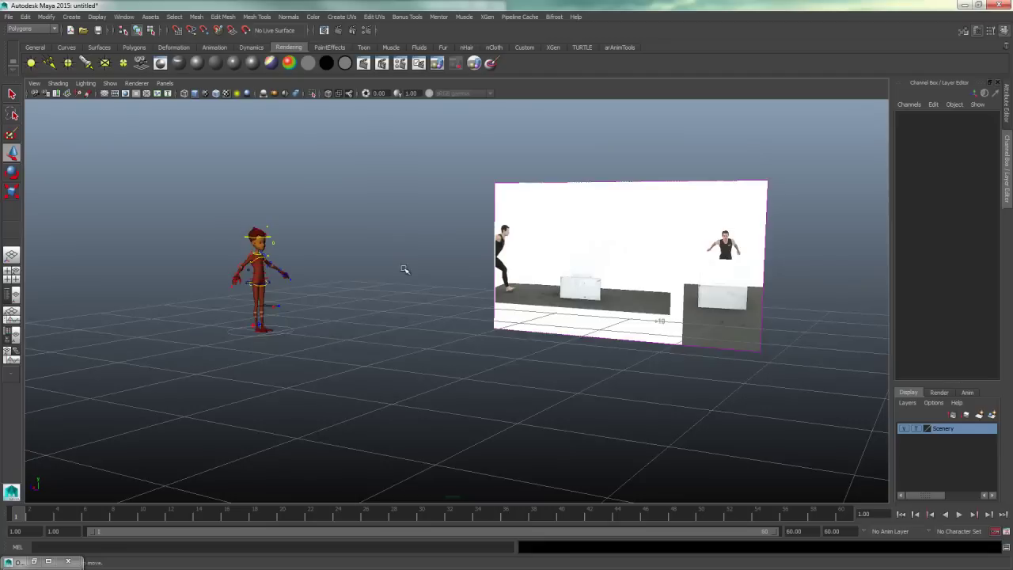
click(916, 428)
alt+drag(570, 420, 661, 412)
drag(848, 245, 747, 316)
drag(797, 209, 545, 354)
alt+drag(386, 381, 451, 391)
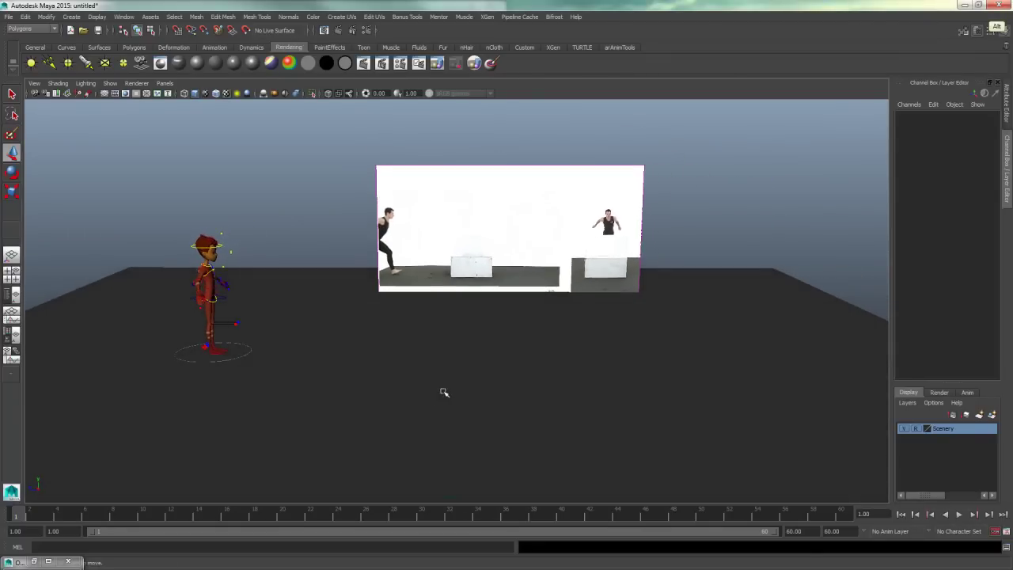
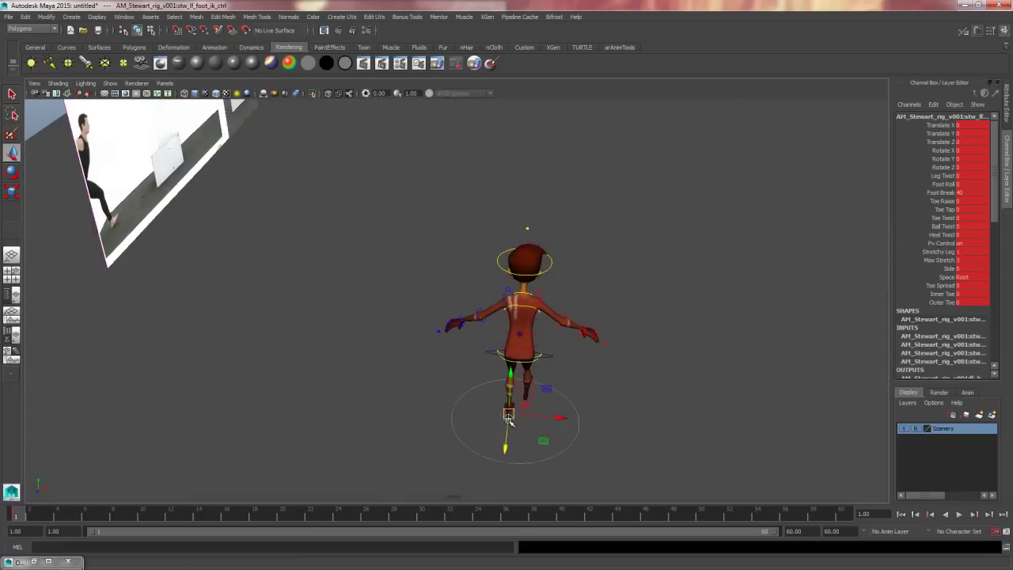
Step: Move the character's left foot control back behind the body, to about -24.9 in Translate Z
drag(500, 443, 497, 470)
alt+drag(523, 465, 432, 420)
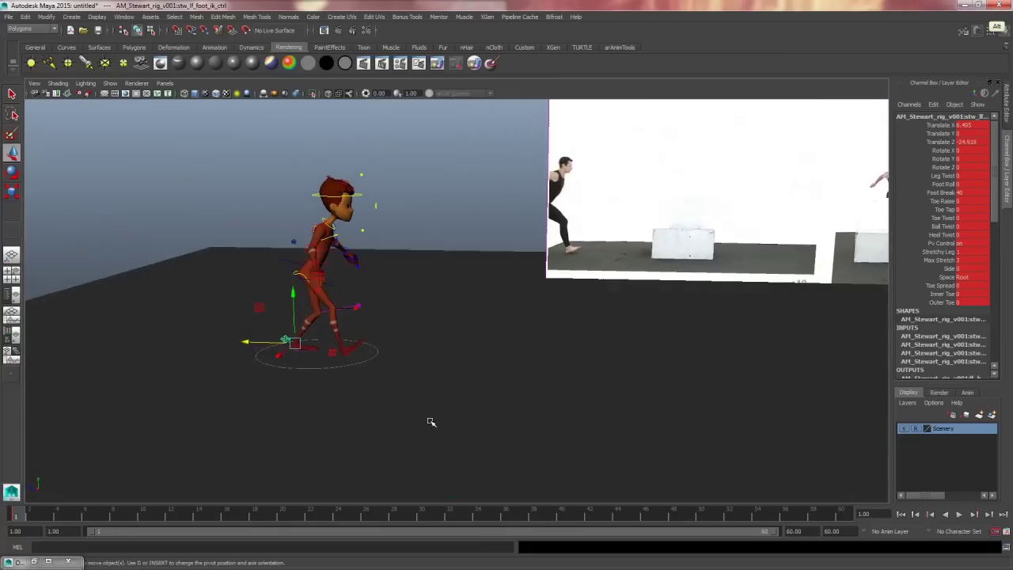
alt+middle_drag(634, 305, 566, 330)
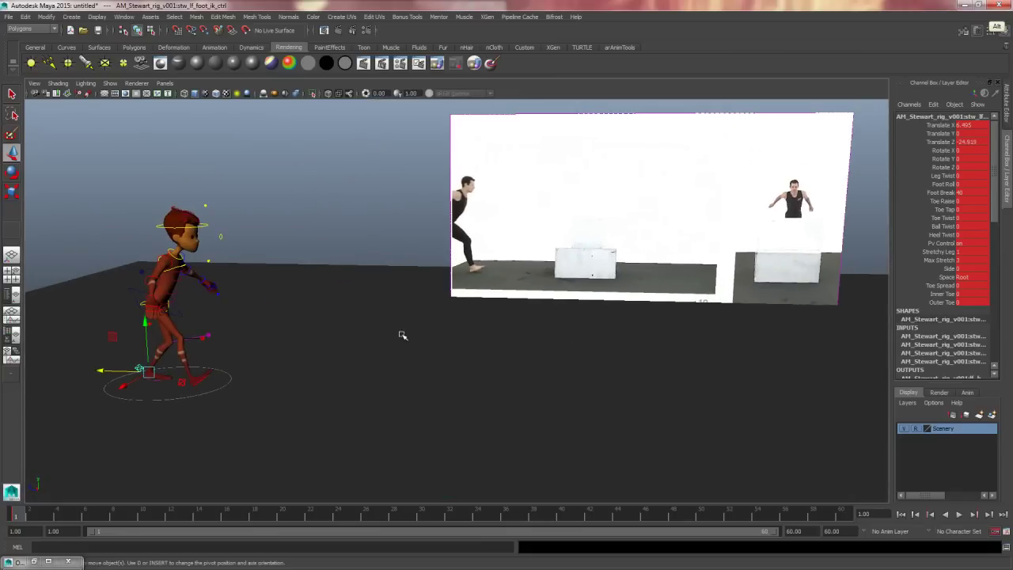
Step: Set the left foot's Foot Roll to about 45.5 and move the foot further back, to about -59.8 in Translate Z
alt+drag(402, 335, 571, 318)
click(947, 185)
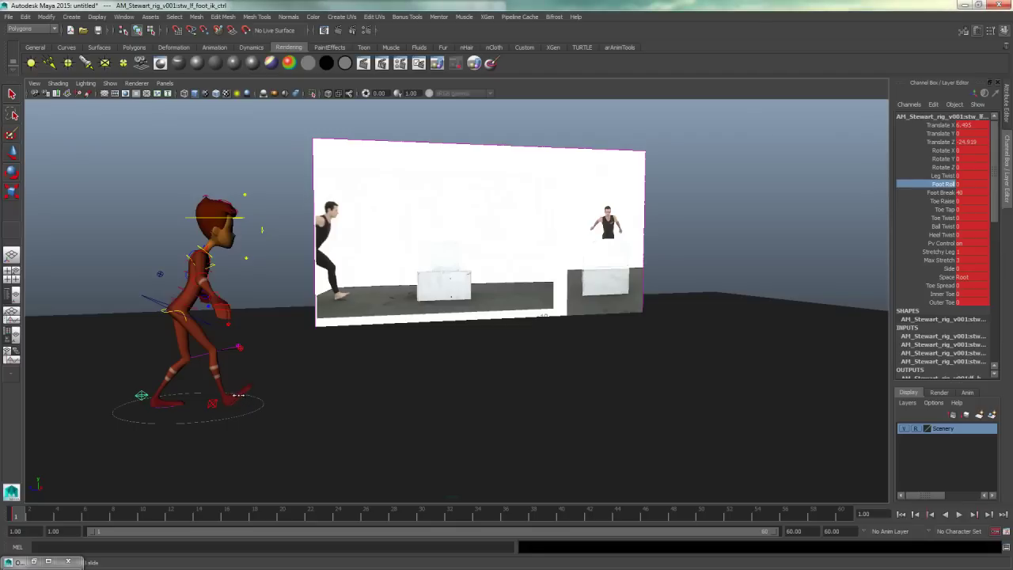
middle_drag(425, 393, 444, 394)
key(e)
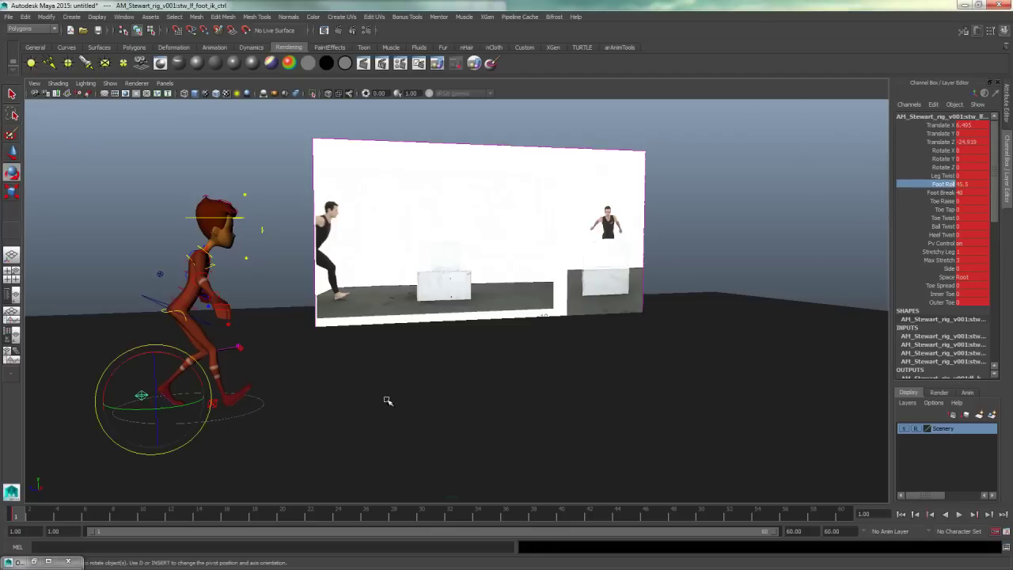
key(w)
drag(111, 401, 483, 374)
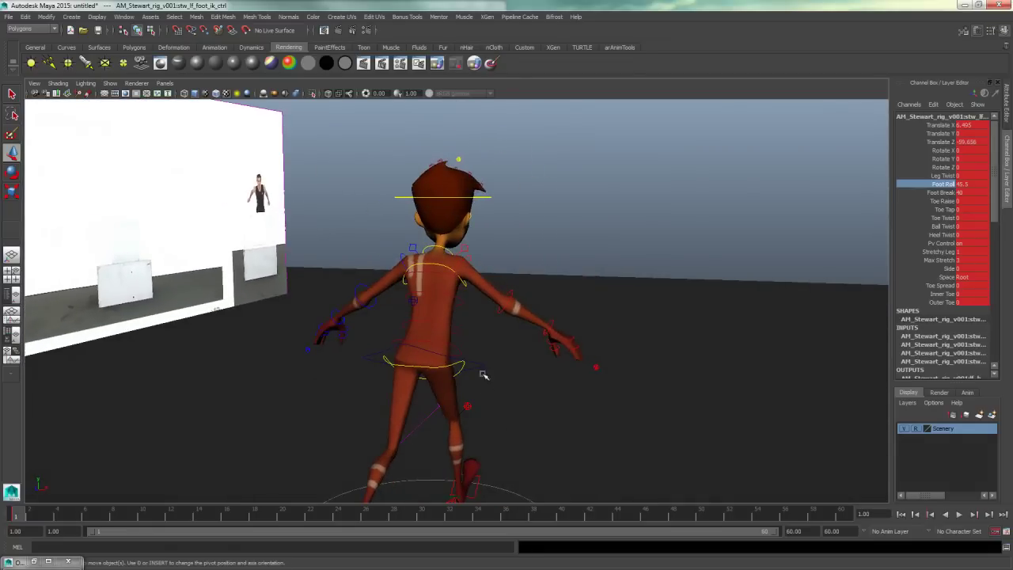
Step: Rotate the spine's FK hip control to twist and tilt the hips, about 15.5 in Rotate Y and 3.4 in Rotate Z
alt+middle_drag(483, 374, 422, 342)
alt+right_drag(423, 341, 481, 341)
alt+drag(481, 340, 404, 335)
click(431, 345)
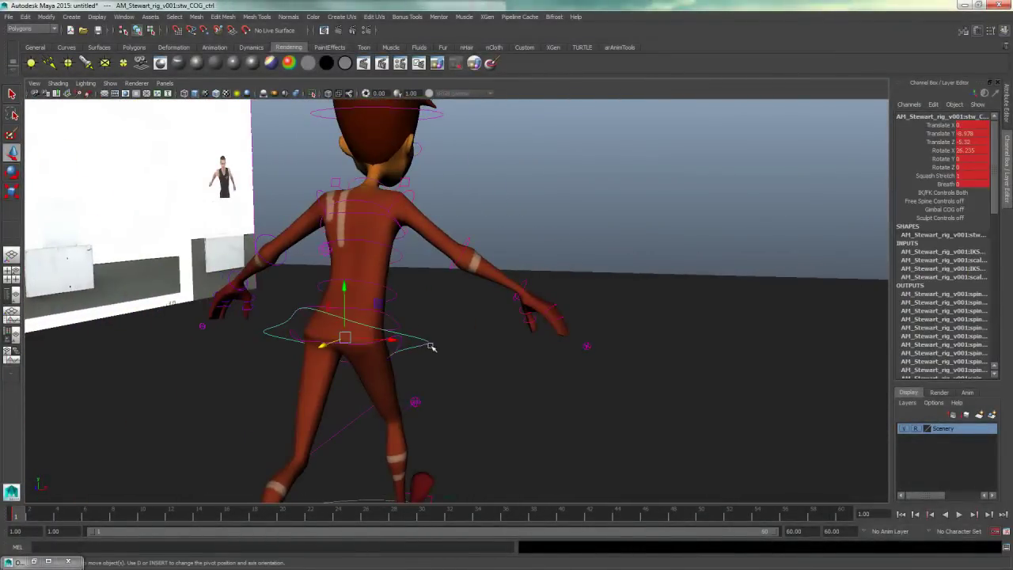
key(f)
alt+right_drag(451, 352, 418, 360)
mouse_move(418, 360)
alt+mouse_down()
mouse_move(416, 350)
mouse_move(446, 357)
mouse_move(407, 353)
mouse_move(470, 346)
mouse_move(398, 351)
mouse_move(418, 356)
alt+mouse_up()
alt+right_drag(419, 355, 507, 372)
alt+drag(506, 372, 486, 329)
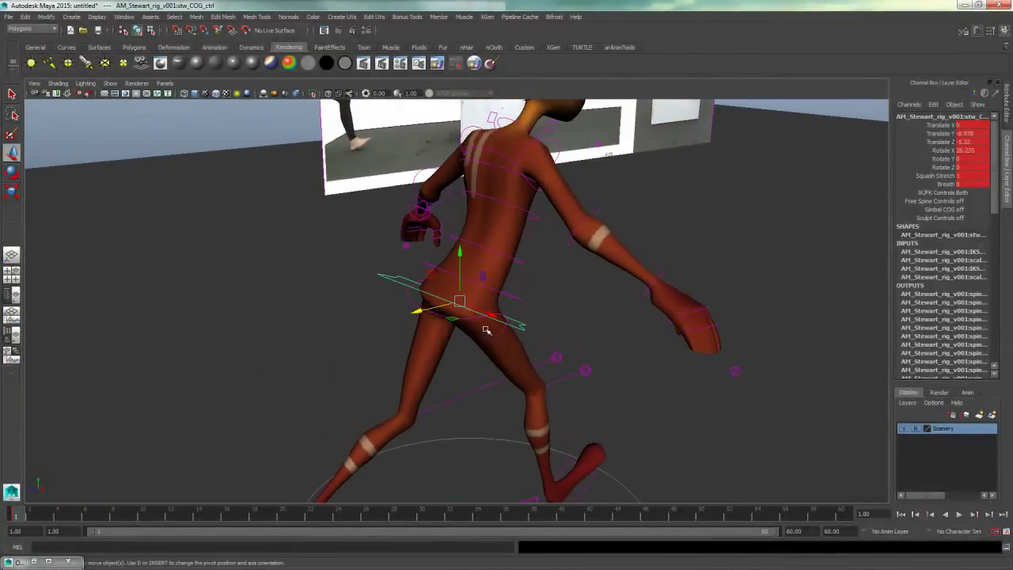
click(494, 289)
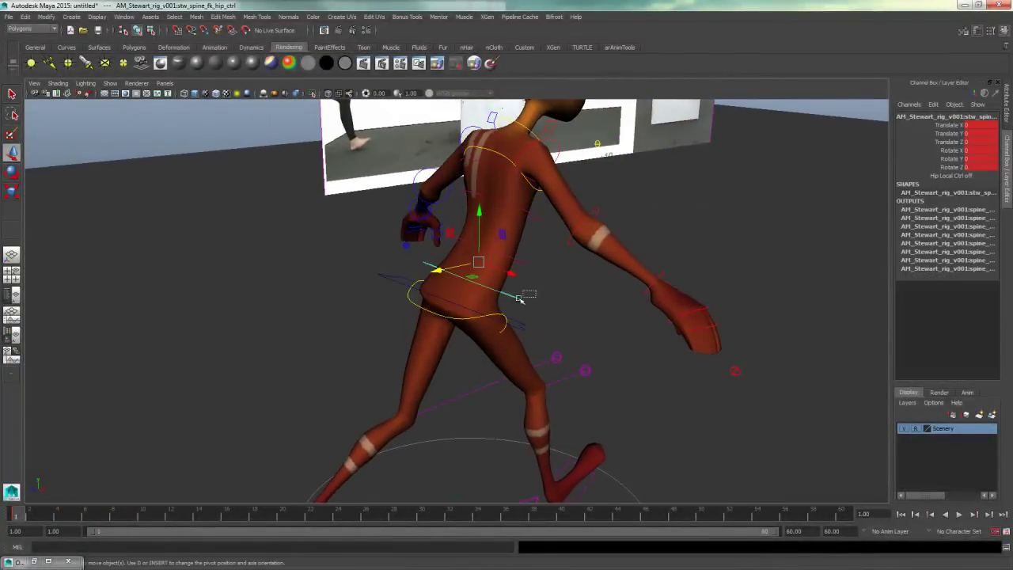
key(e)
drag(503, 267, 519, 350)
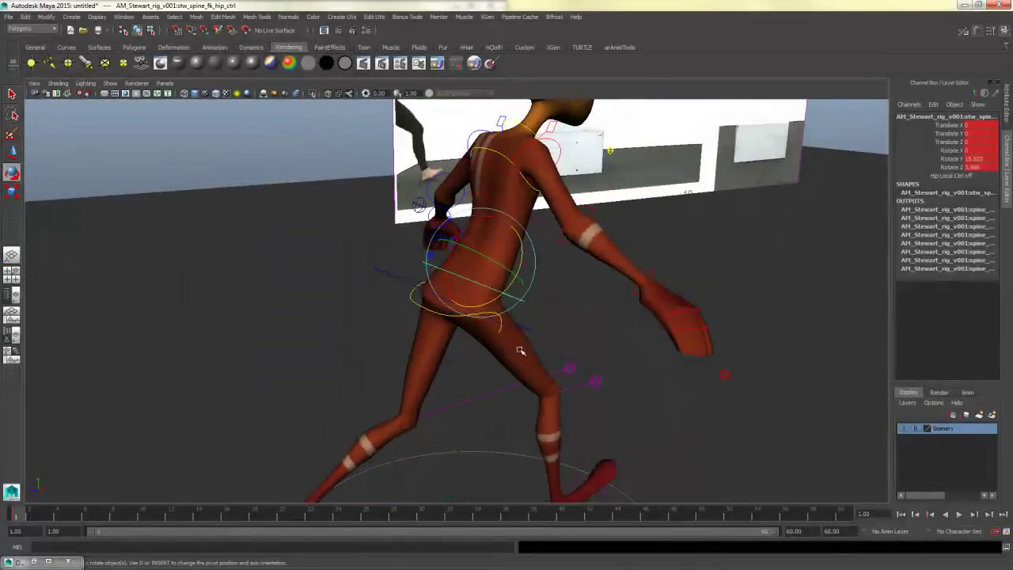
alt+drag(492, 298, 526, 314)
drag(513, 265, 441, 273)
Step: Move the right foot control forward to about 34.5 in Translate Z and rotate it to about -20.3 in Rotate X
alt+middle_drag(582, 344, 621, 278)
alt+right_drag(620, 278, 556, 368)
click(554, 451)
key(w)
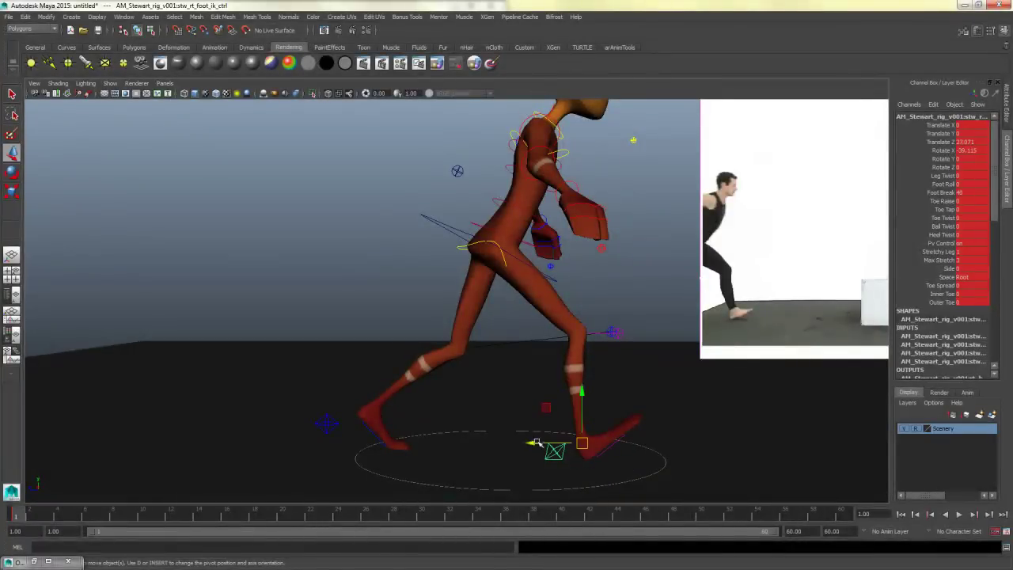
drag(535, 443, 554, 440)
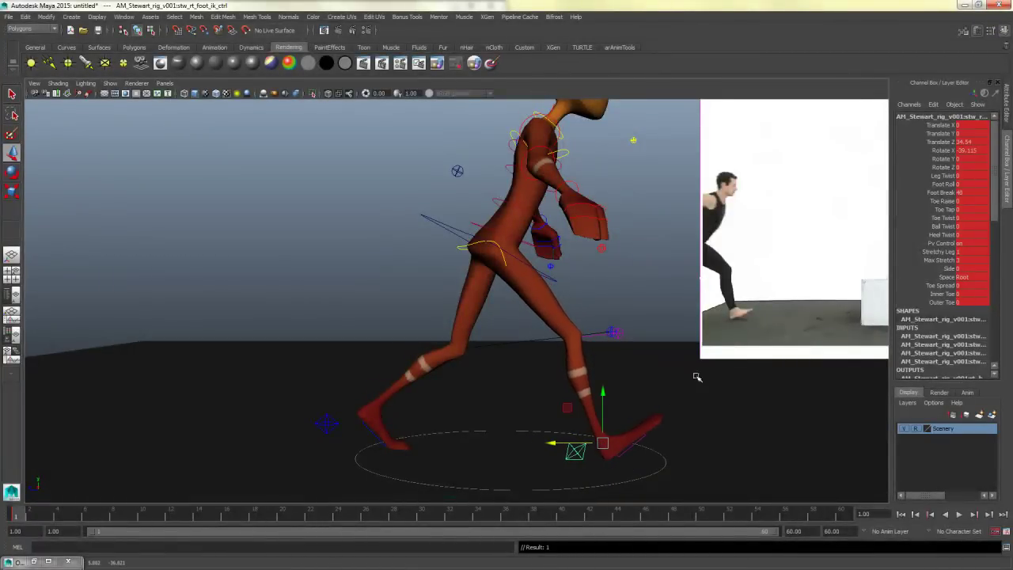
key(e)
drag(615, 398, 627, 400)
alt+middle_drag(633, 386, 651, 430)
alt+right_drag(652, 430, 631, 409)
alt+drag(631, 408, 649, 414)
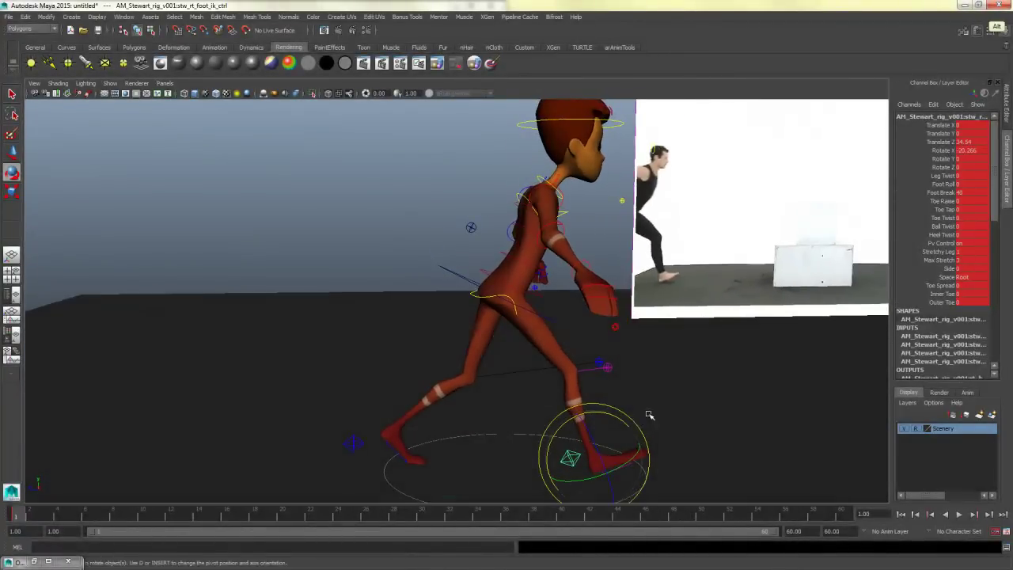
Step: Rotate the left upper arm back behind the torso to match the runner in the reference footage
alt+middle_drag(659, 411, 648, 415)
alt+drag(647, 415, 732, 416)
click(446, 258)
mouse_move(469, 254)
mouse_down()
mouse_move(456, 284)
mouse_move(464, 286)
mouse_move(455, 262)
mouse_up()
alt+drag(479, 302, 570, 310)
click(519, 285)
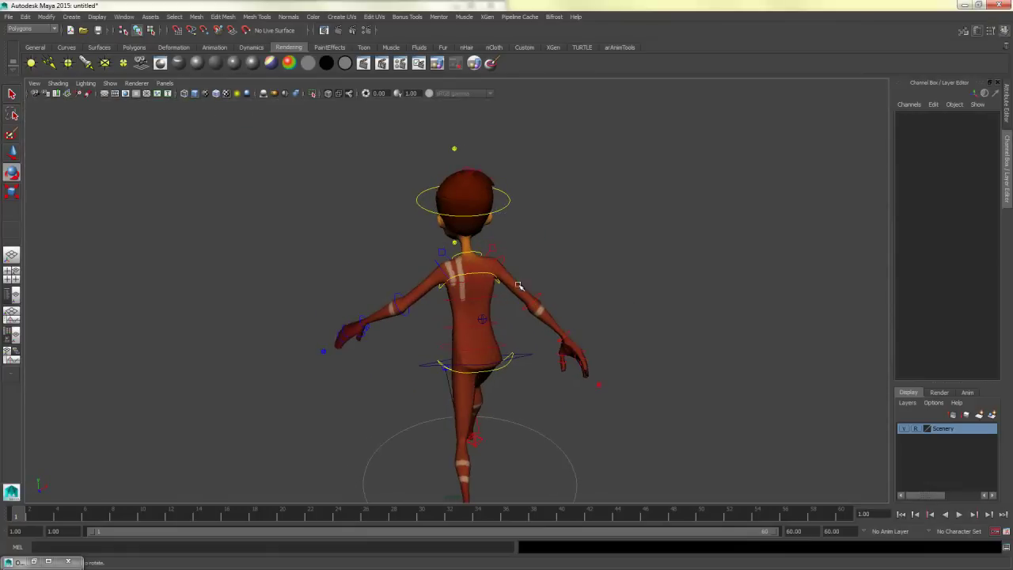
click(443, 266)
drag(439, 288, 451, 252)
drag(454, 313, 453, 271)
click(534, 287)
Step: Bend the left elbow to about -20.5 in Rotate Y
alt+drag(533, 287, 558, 305)
click(354, 253)
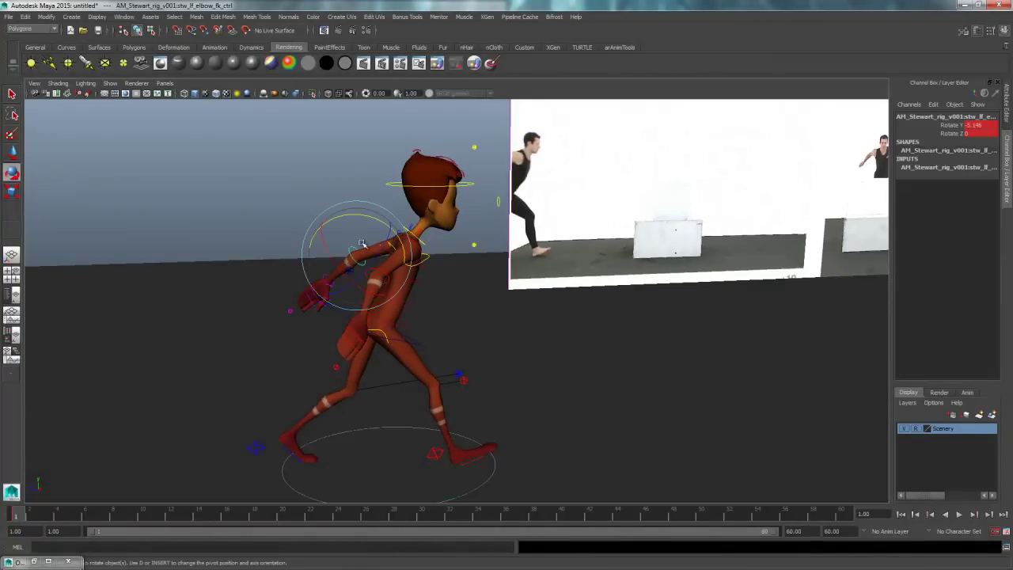
drag(383, 224, 375, 246)
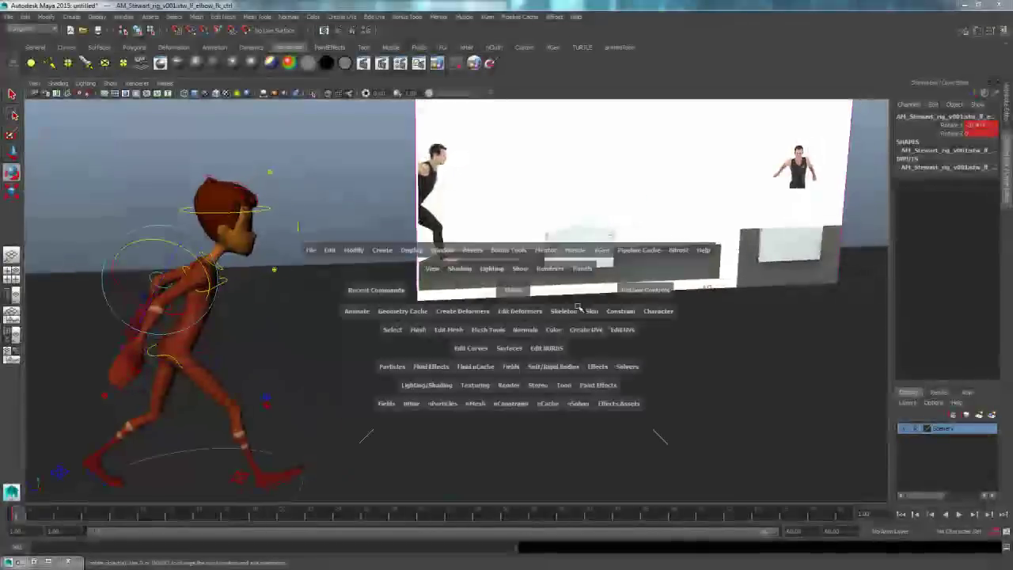
Step: Rotate the right upper arm to about 25.8, 37.9 and -43.7 in X, Y and Z, and key its rotation
key(space)
key(space)
alt+middle_drag(794, 370, 756, 369)
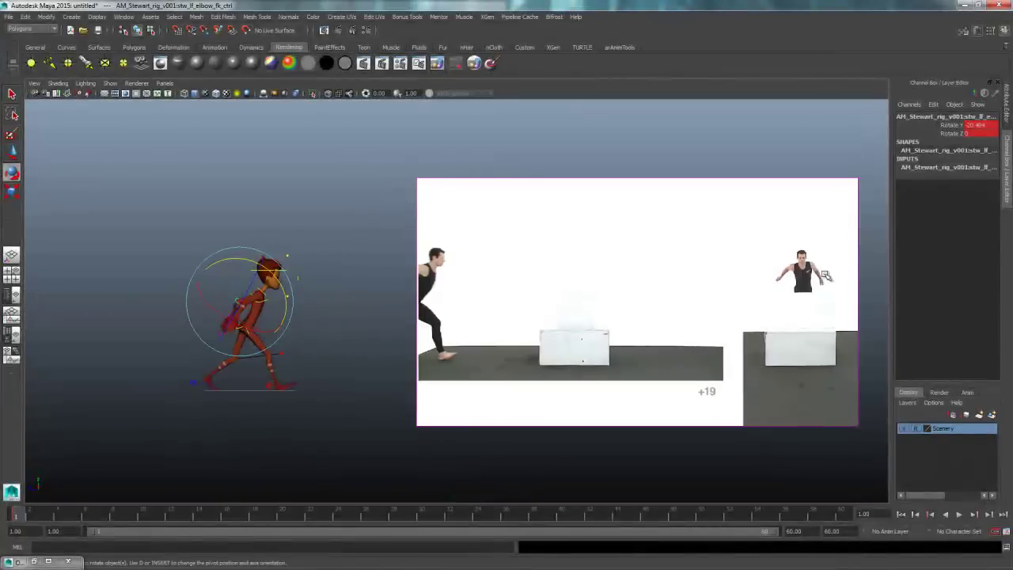
click(323, 364)
click(269, 284)
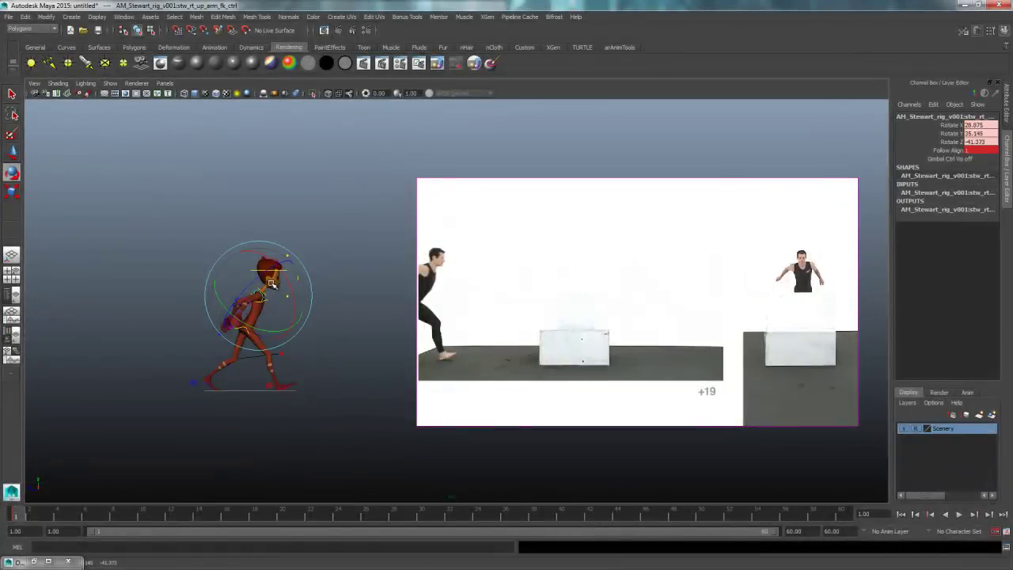
drag(270, 282, 291, 290)
key(shift+e)
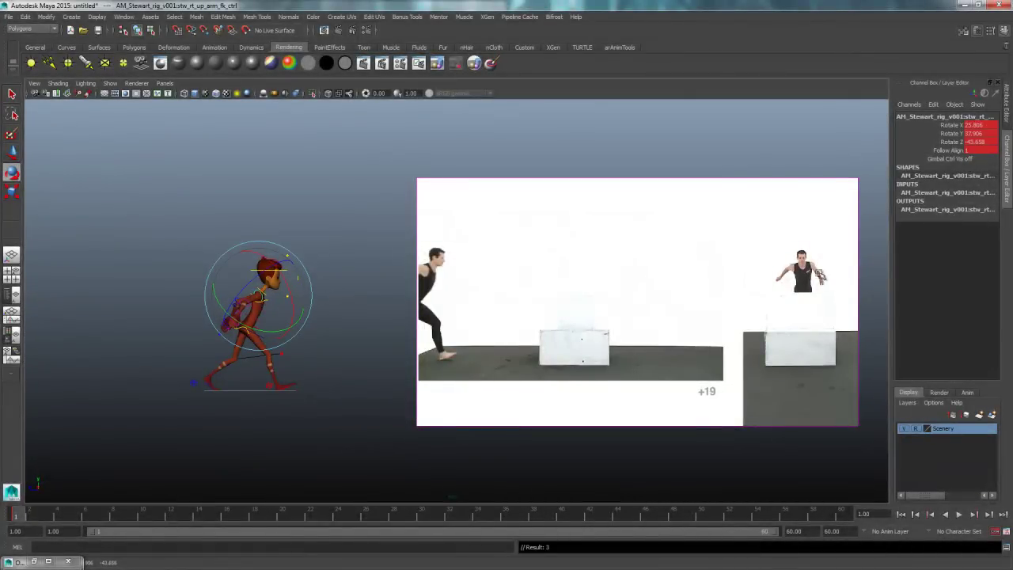
Step: Rotate the right wrist slightly, to about 6.4 in Rotate Y and 6.1 in Rotate Z, and key its rotation
click(394, 374)
click(240, 313)
drag(217, 305, 221, 300)
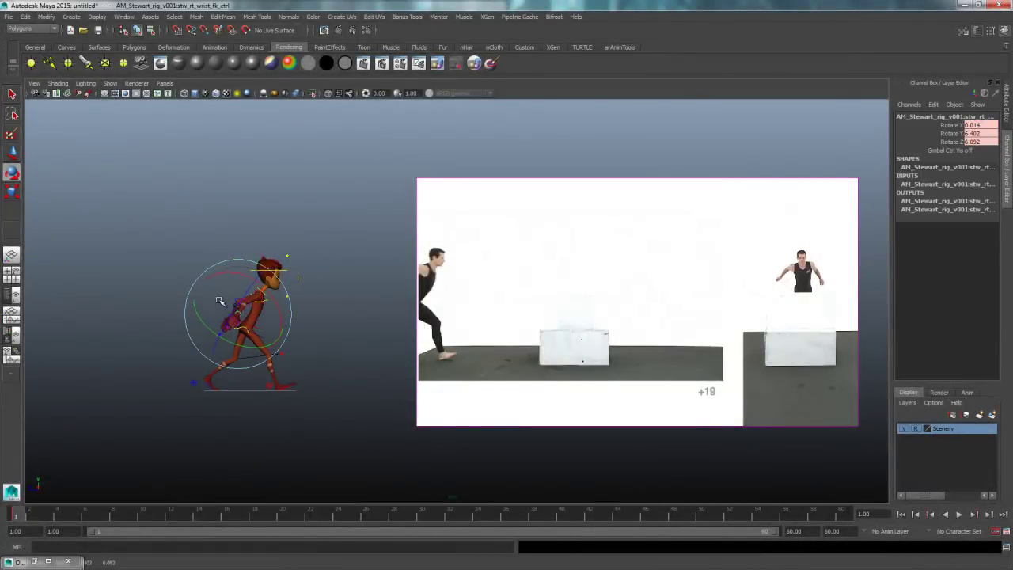
key(shift+e)
click(341, 326)
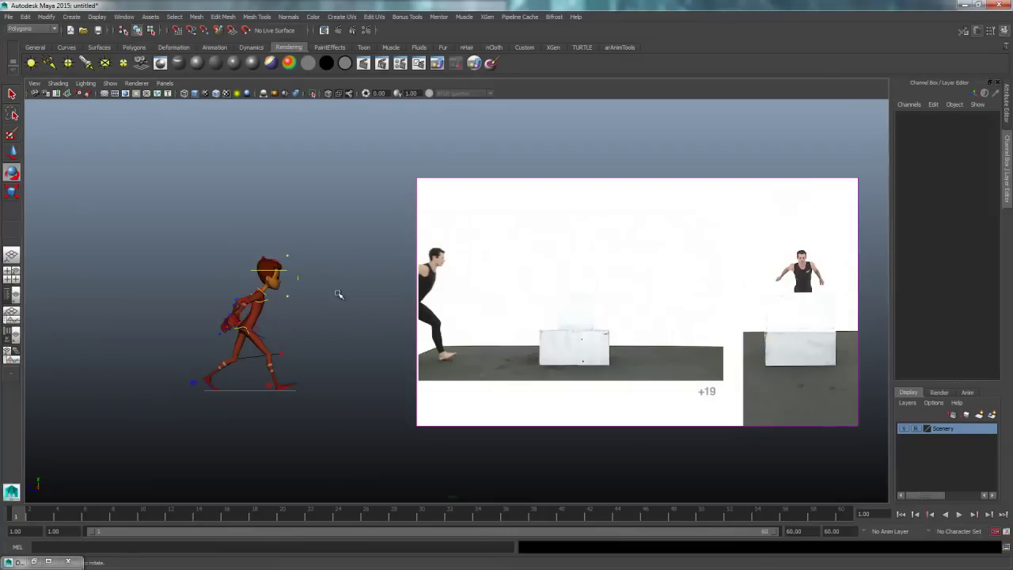
Step: Rotate the right clavicle control to about 11.9 in Rotate Y to adjust the right shoulder
key(space)
key(space)
alt+drag(463, 337, 352, 316)
key(q)
click(355, 261)
key(f)
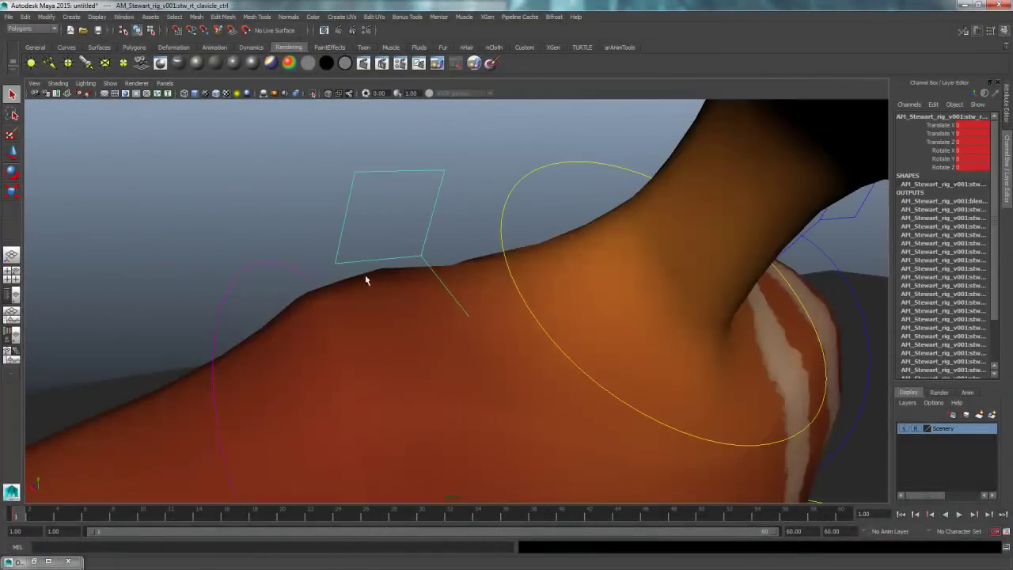
alt+drag(365, 274, 518, 337)
alt+right_drag(517, 337, 143, 378)
alt+drag(507, 372, 435, 326)
key(w)
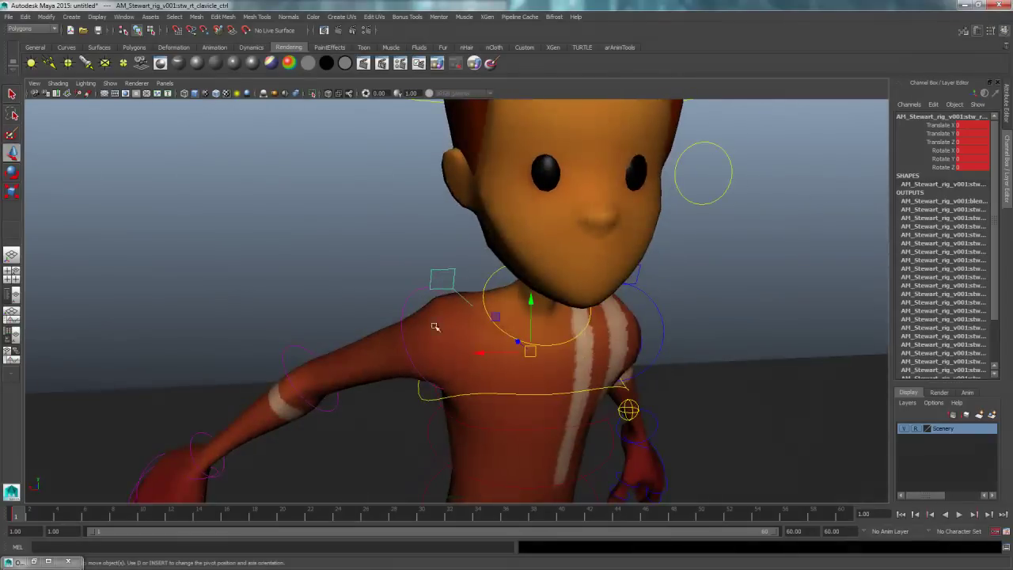
key(e)
drag(500, 374, 499, 367)
alt+drag(711, 356, 687, 349)
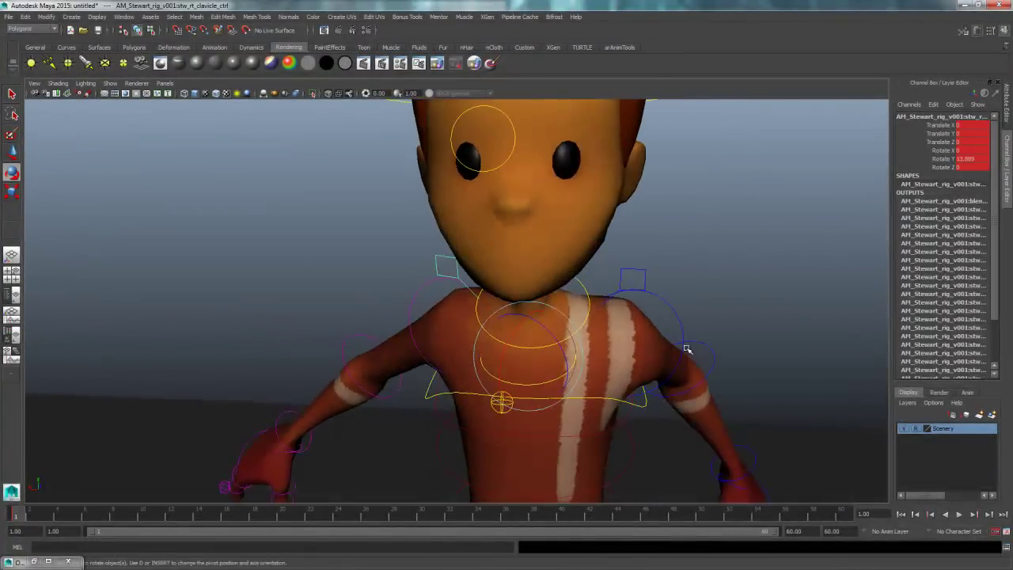
Step: Rotate the left clavicle control to about -1.9, 8.0 and 7.4 in X, Y and Z, and compare the pose with the reference
click(643, 274)
drag(574, 336, 575, 342)
alt+right_drag(726, 305, 509, 324)
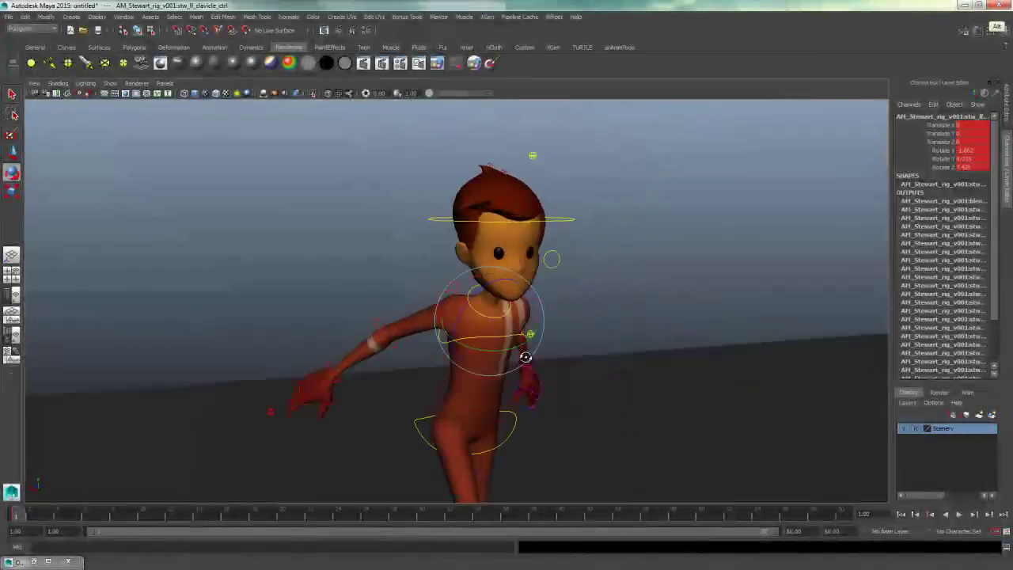
alt+middle_drag(294, 339, 279, 340)
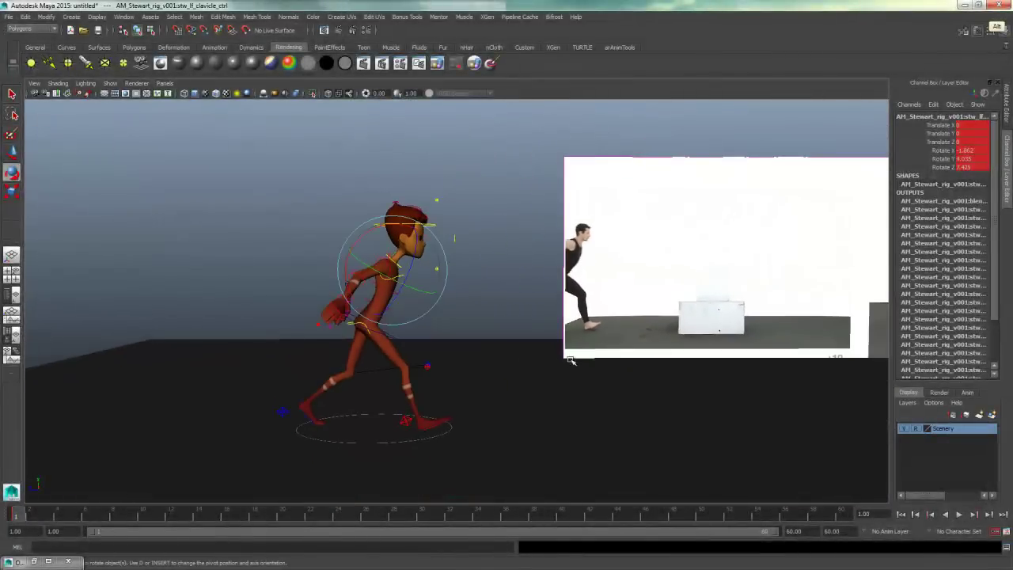
alt+middle_drag(571, 360, 504, 363)
click(513, 358)
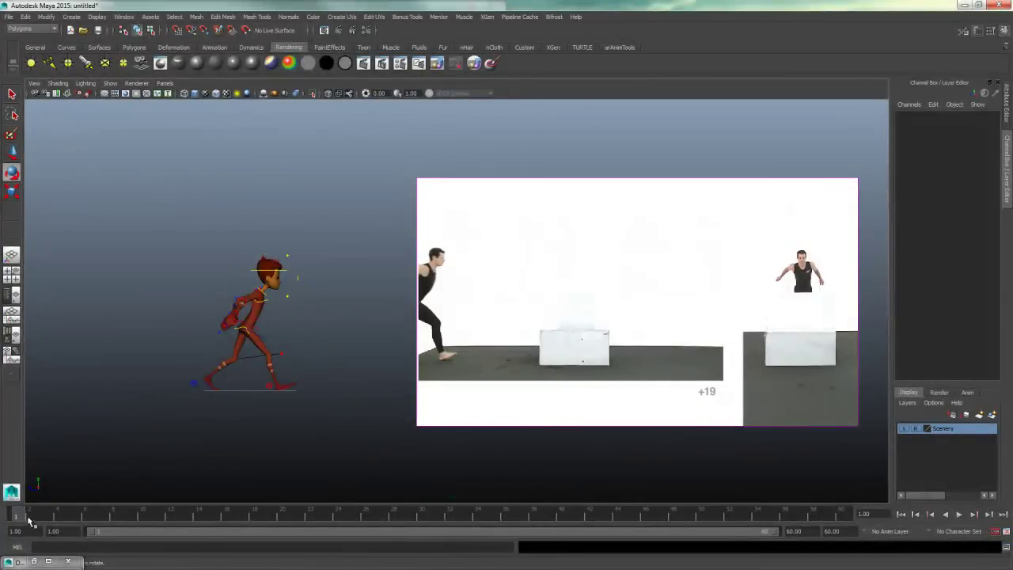
Step: Go to frame 5 and set a key on all of the character's controls
drag(28, 517, 78, 520)
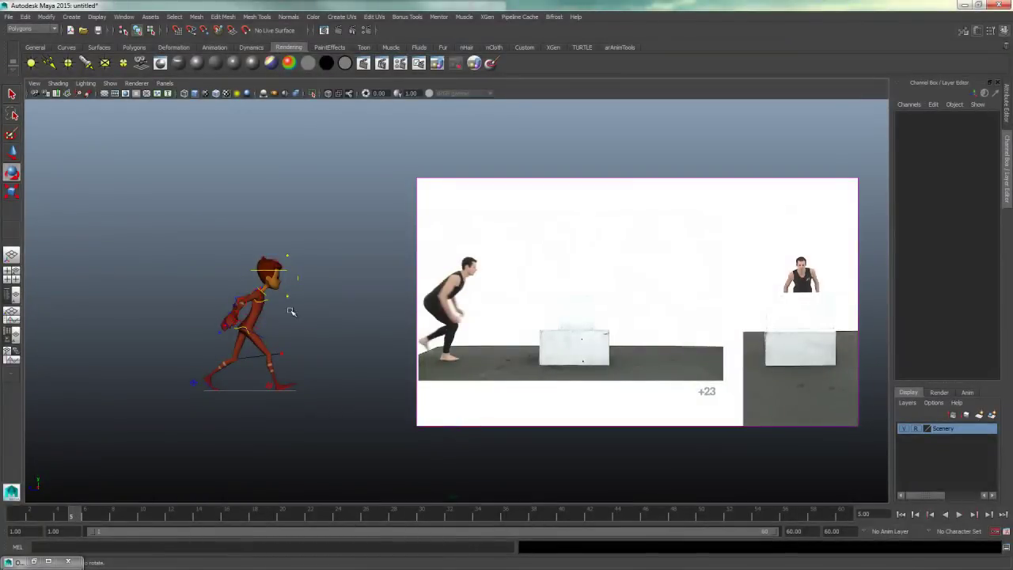
drag(338, 234, 103, 469)
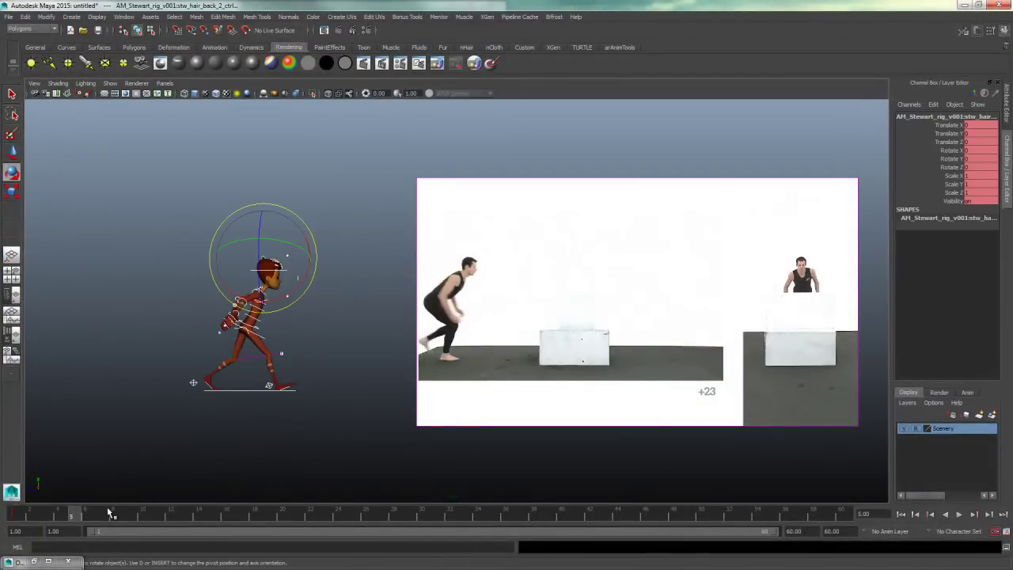
key(s)
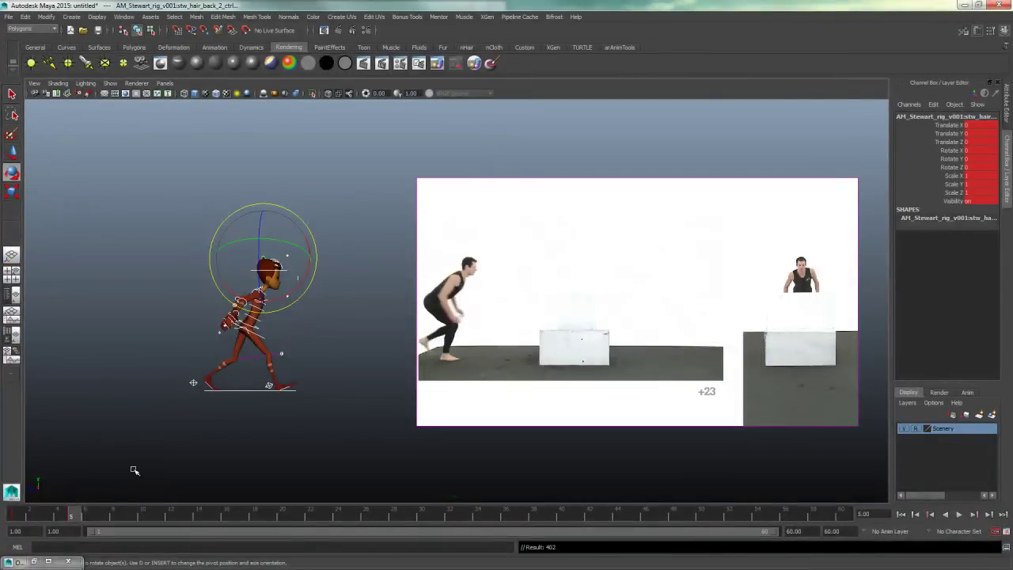
drag(12, 519, 75, 519)
click(324, 374)
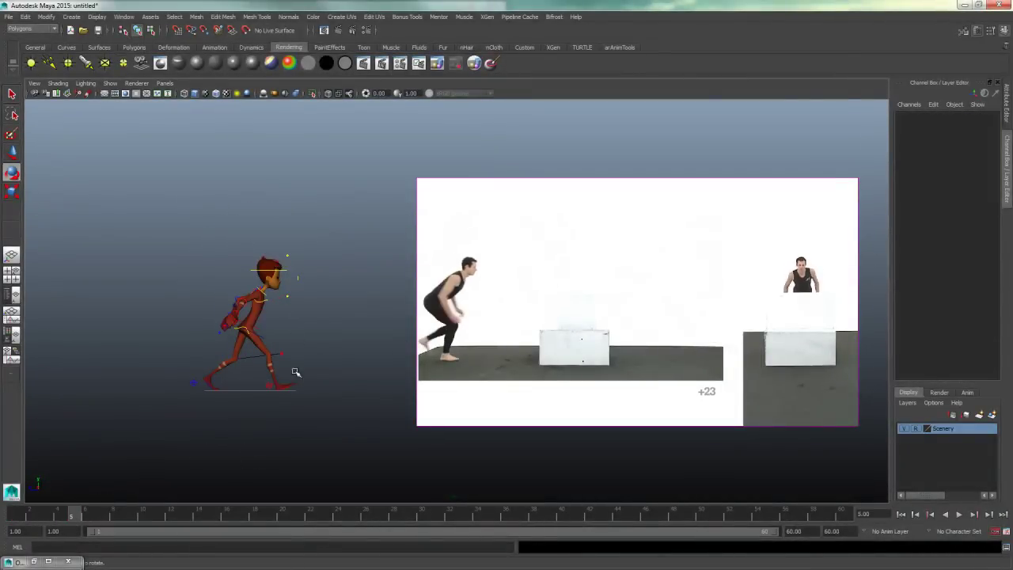
Step: Plant the right foot flat at frame 5 by setting its Rotate X and Foot Break to 0
key(q)
click(275, 387)
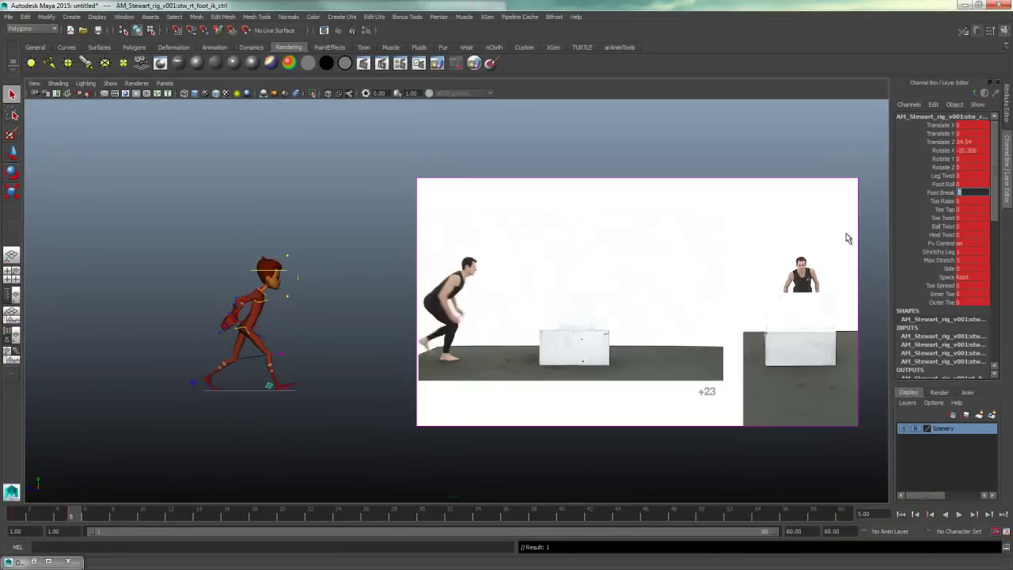
click(330, 384)
click(269, 386)
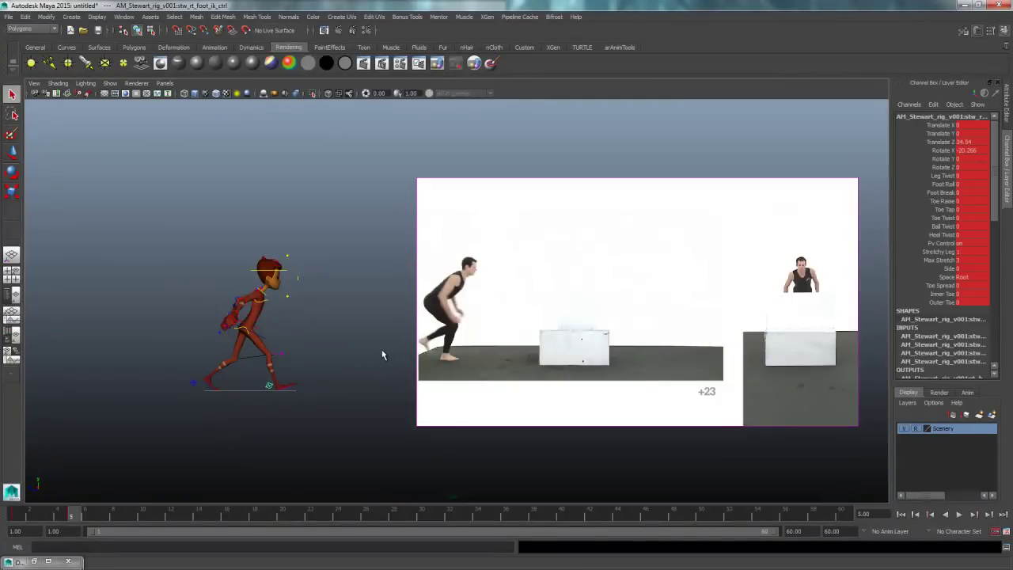
double_click(964, 192)
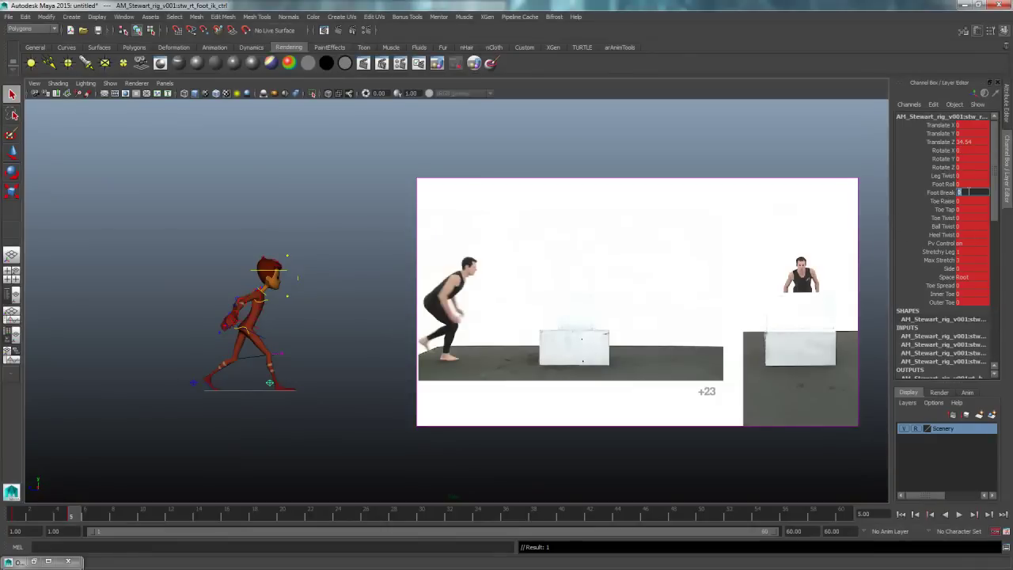
click(286, 347)
Step: Set the left foot's Foot Roll to 0, rotate it to about 52.7 in X and lift it under the body to about 23.5 in Translate Y
click(191, 380)
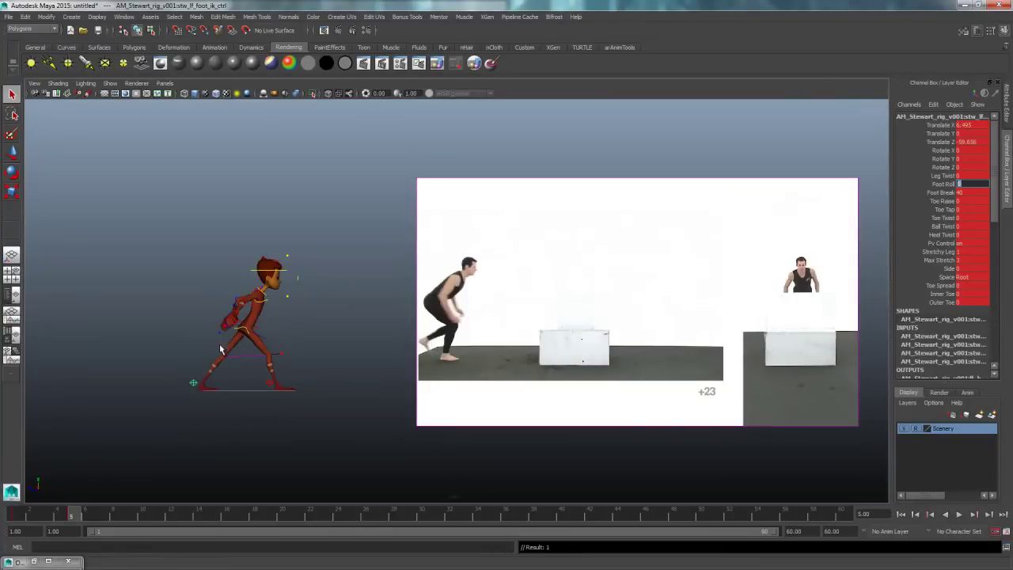
key(e)
drag(241, 353, 251, 405)
key(w)
drag(201, 386, 242, 370)
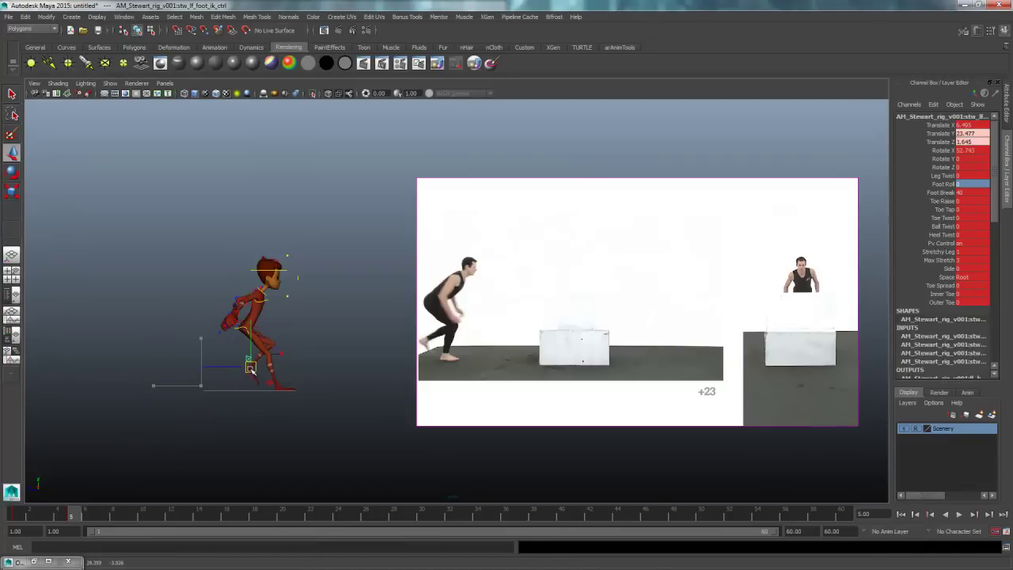
Step: Move the character's COG control forward and slightly down over the planted foot at frame 5, and return to the key at frame 1
click(278, 338)
click(269, 338)
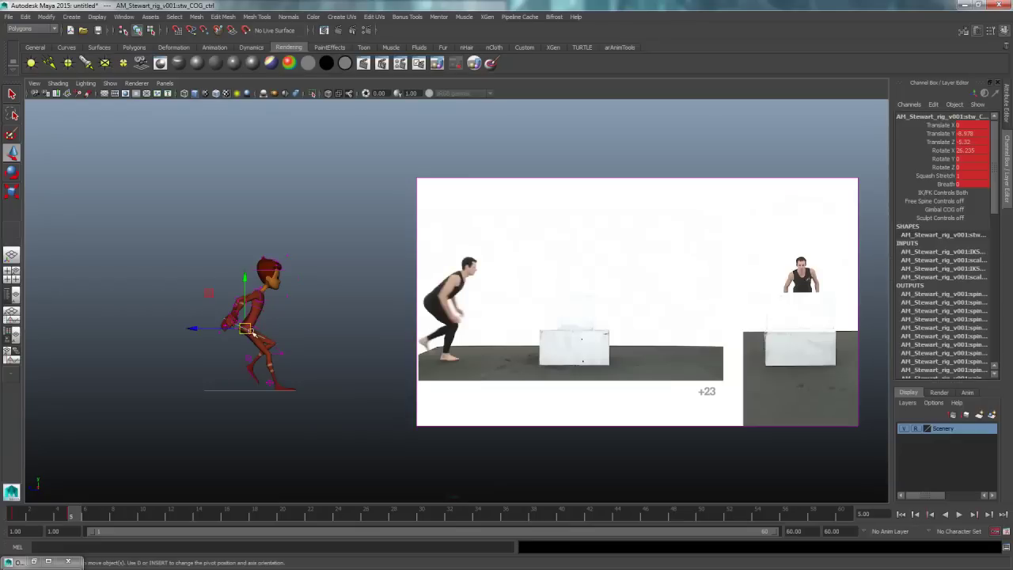
drag(247, 330, 268, 335)
key(comma)
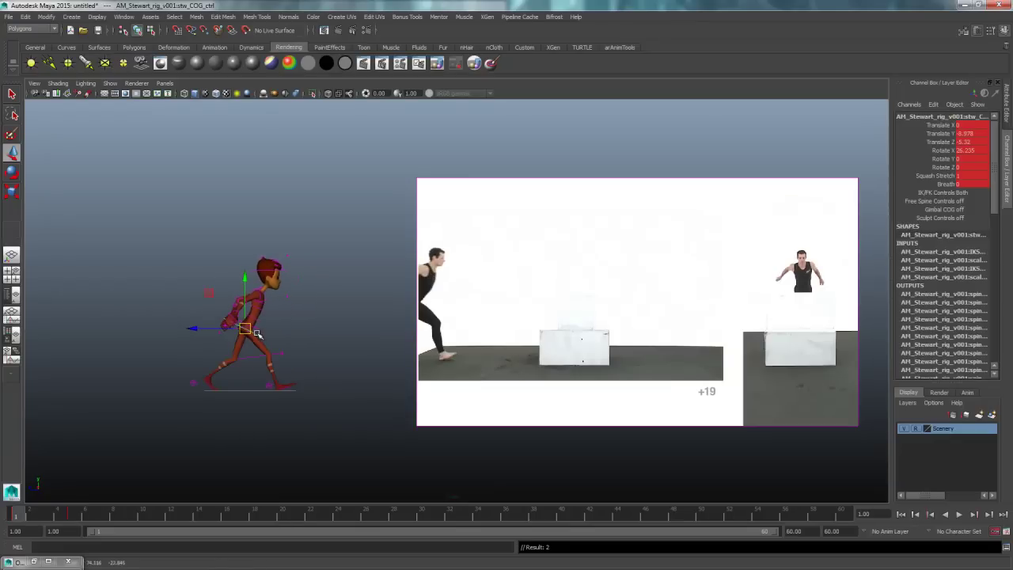
Step: Flip repeatedly between the keys at frames 1 and 5 to compare the character's body movement with the reference footage
key(period)
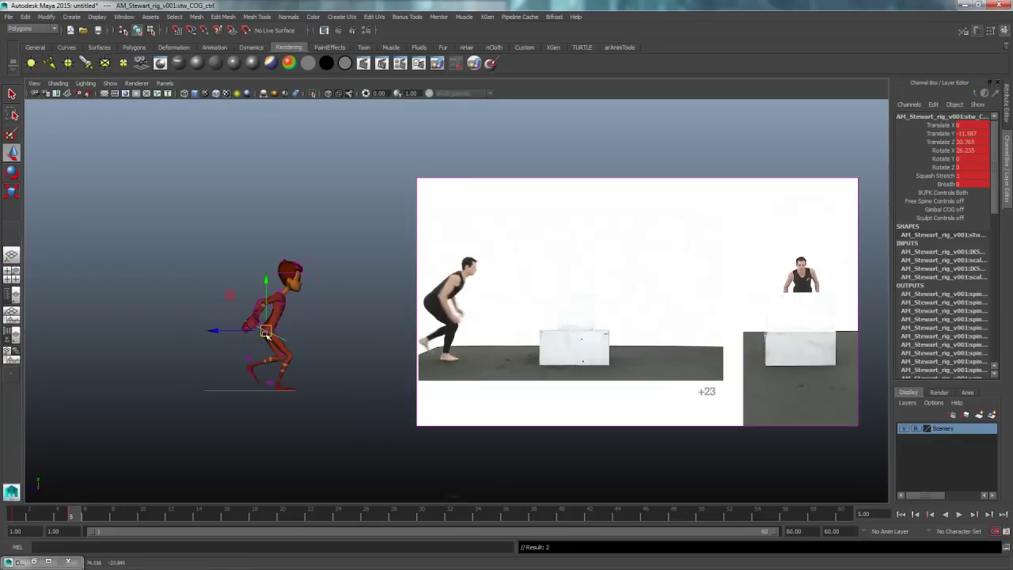
key(comma)
key(period)
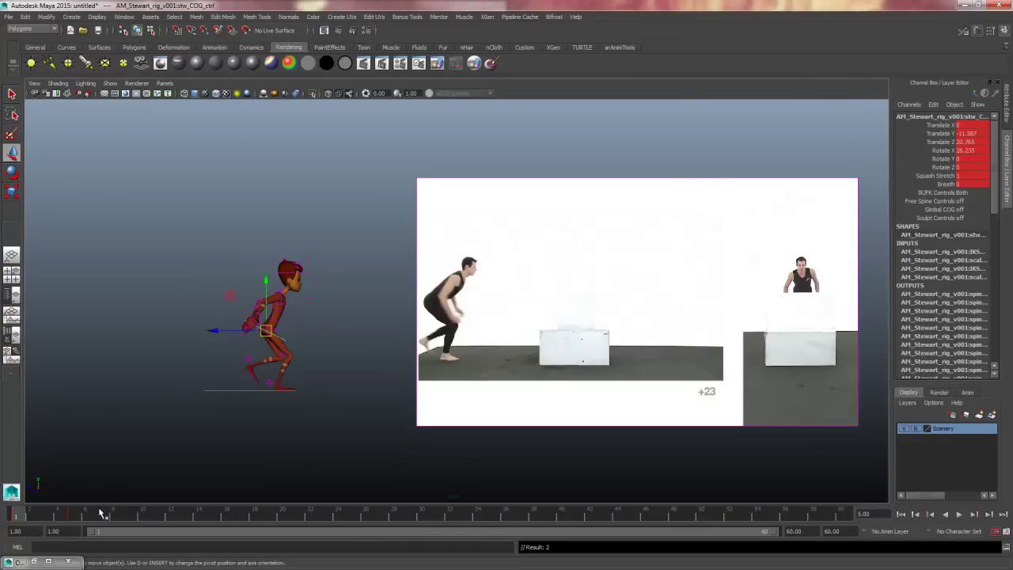
key(comma)
key(period)
key(comma)
key(period)
key(comma)
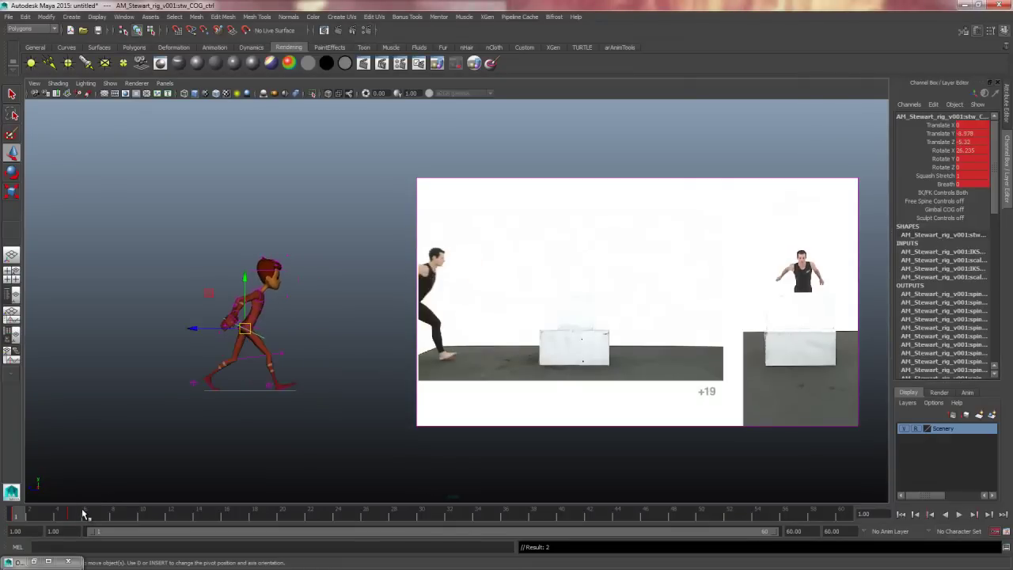
key(period)
key(comma)
key(period)
key(comma)
key(period)
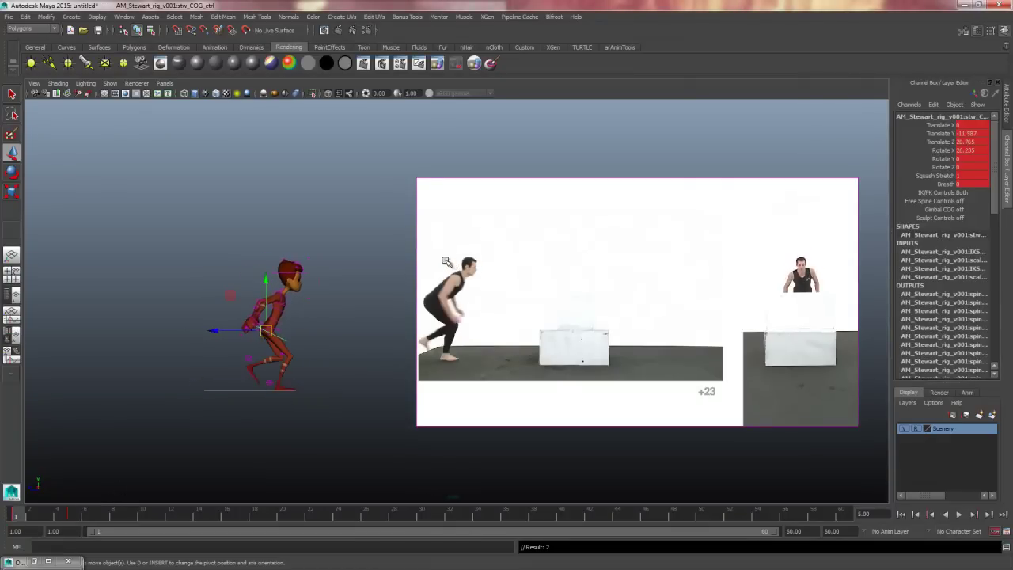
key(comma)
key(period)
key(comma)
key(period)
key(comma)
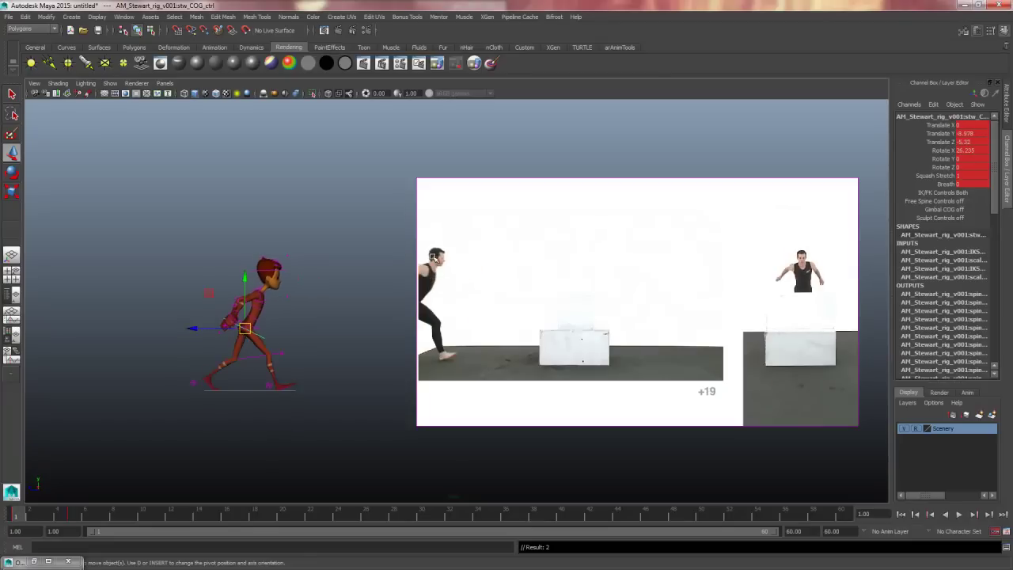
key(period)
key(comma)
key(period)
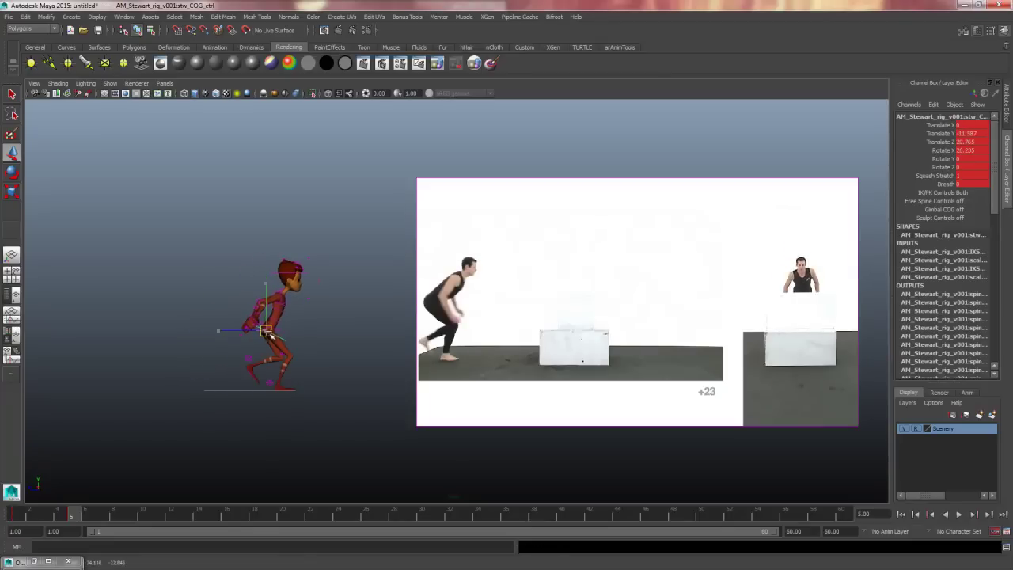
Step: Move the COG control farther forward and down at frame 5, to about -18.8 in Translate Y and 28.9 in Translate Z
drag(269, 335, 277, 340)
key(comma)
key(period)
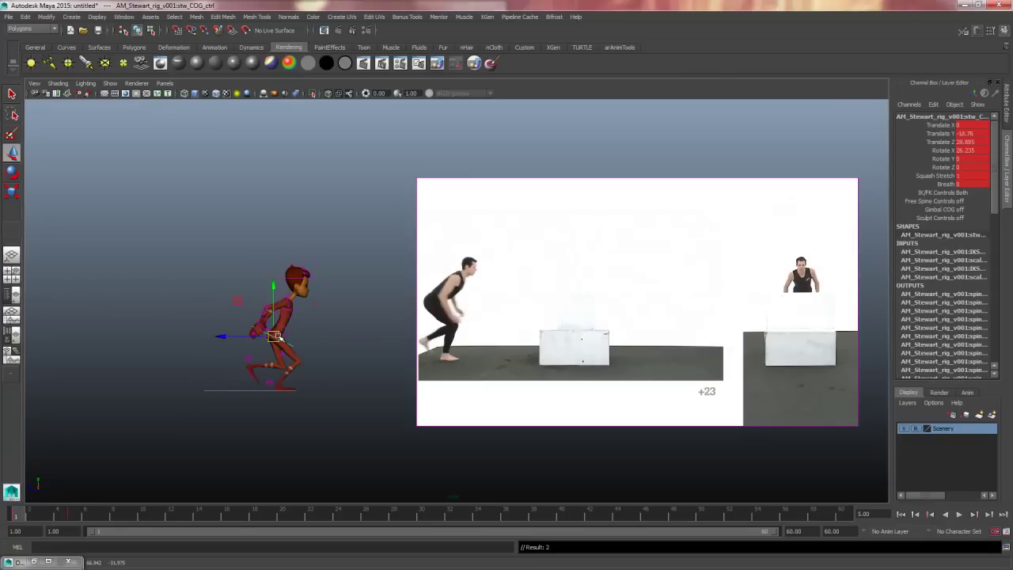
Step: Raise the COG slightly at frame 1 to about -7.7 in Translate Y, and compare the pose against the frame 5 key
key(comma)
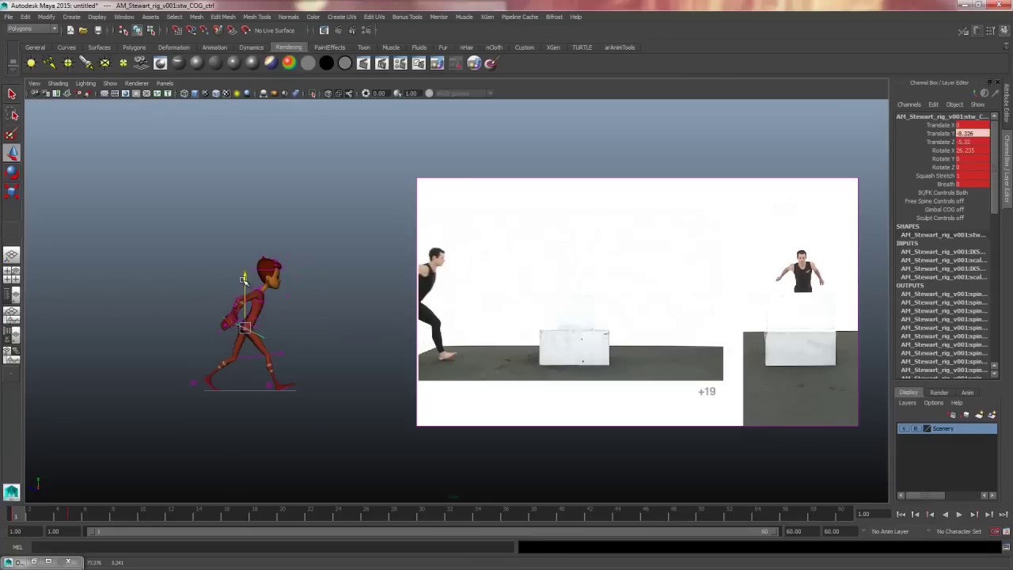
key(period)
key(comma)
key(period)
key(comma)
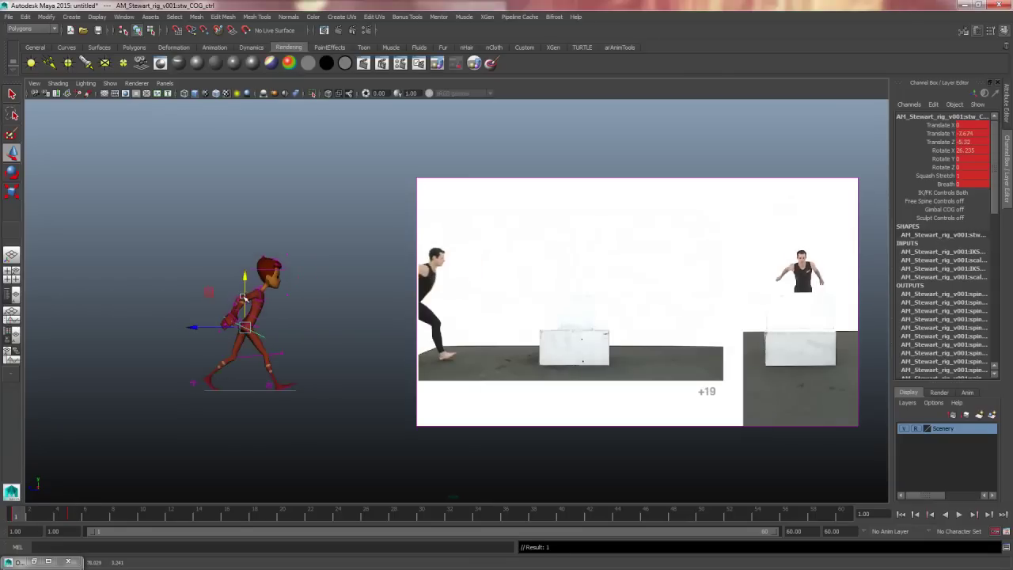
key(period)
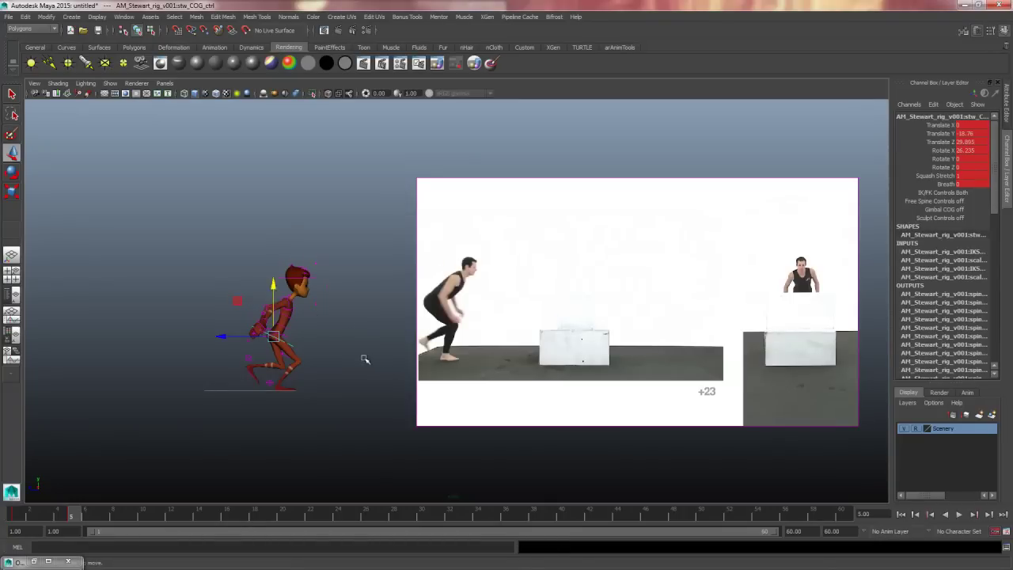
Step: Select the character's spine FK controls at frame 5 and bend the torso forward to about 9.6 in Rotate X
click(364, 359)
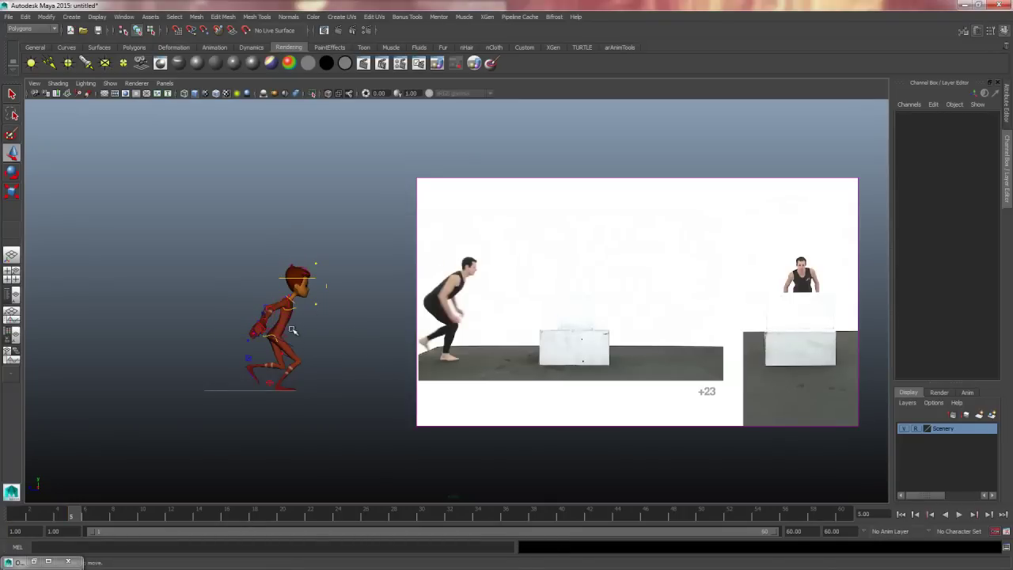
key(q)
click(298, 322)
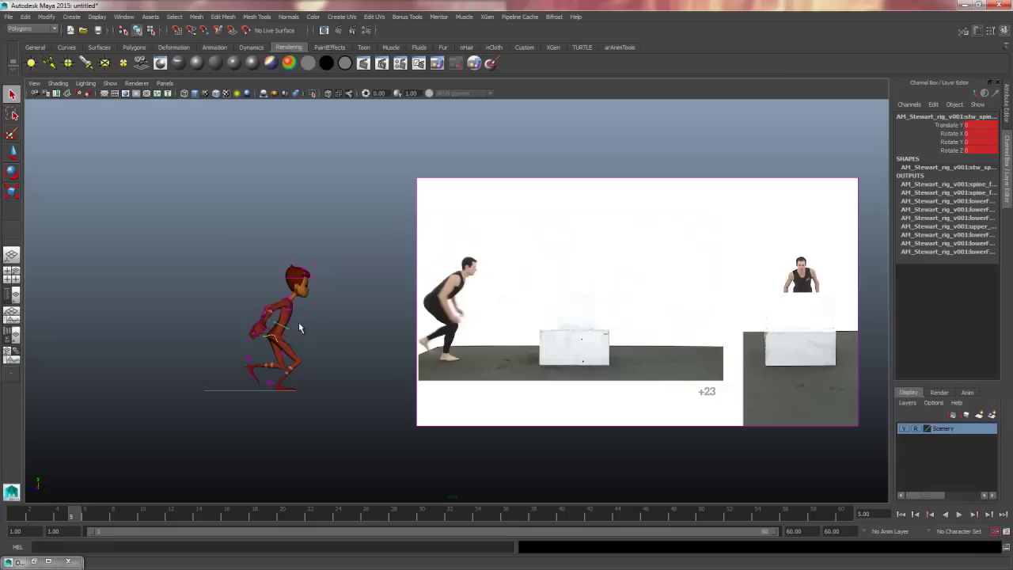
key(space)
key(space)
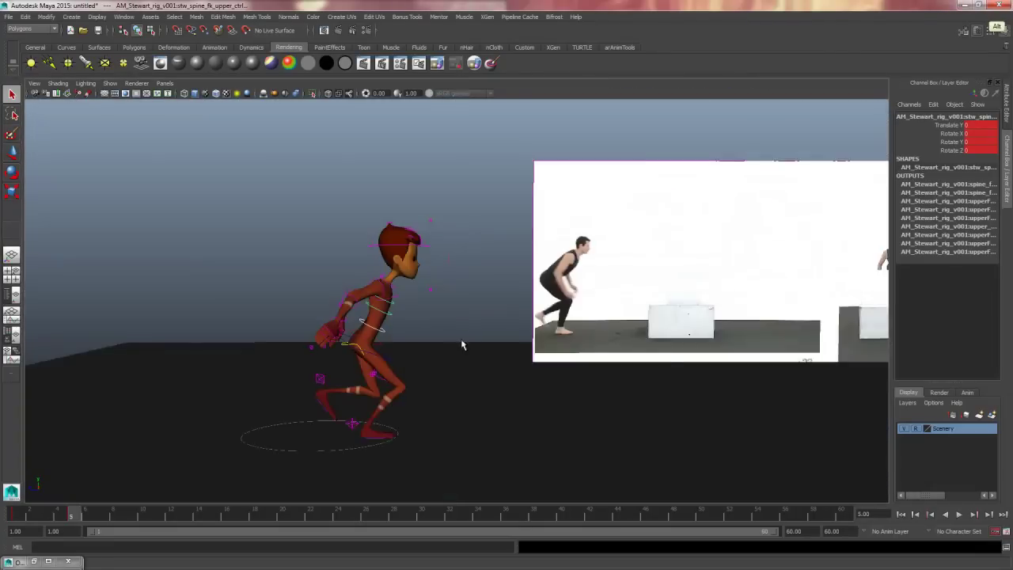
alt+right_drag(463, 344, 667, 344)
alt+drag(490, 323, 377, 329)
click(439, 318)
scroll(377, 329, up, 5)
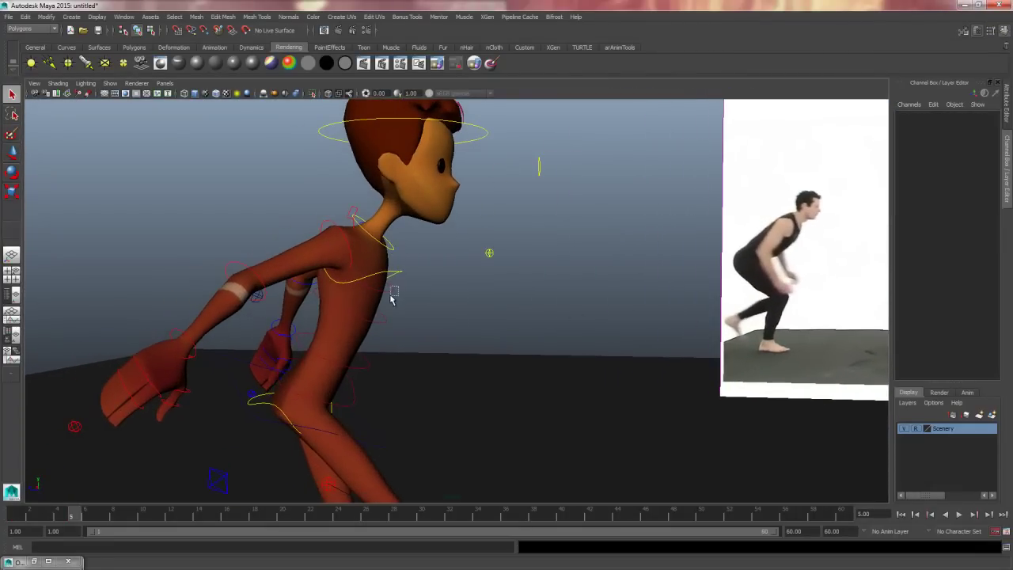
click(394, 305)
drag(392, 315, 365, 362)
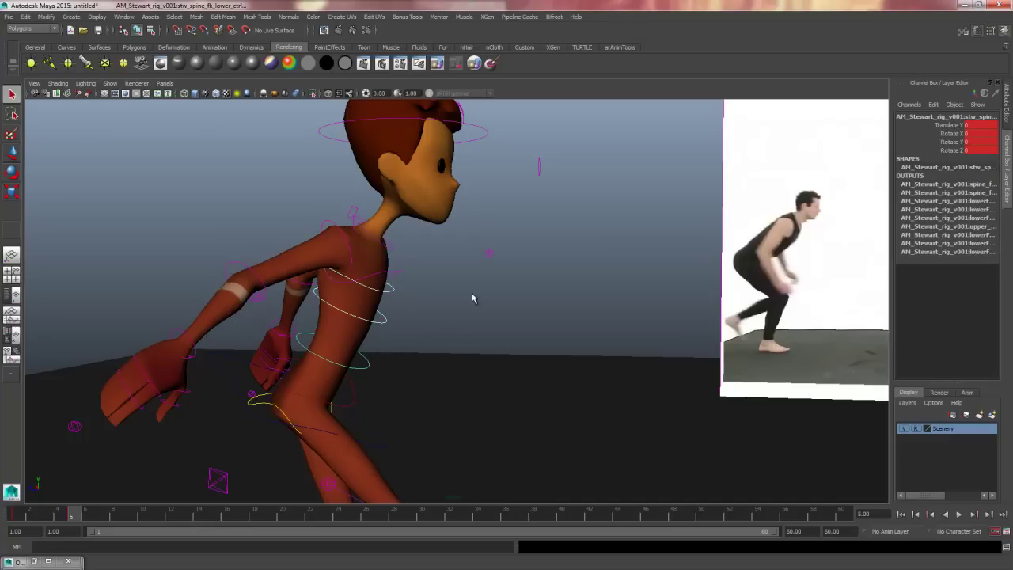
key(e)
drag(366, 341, 371, 353)
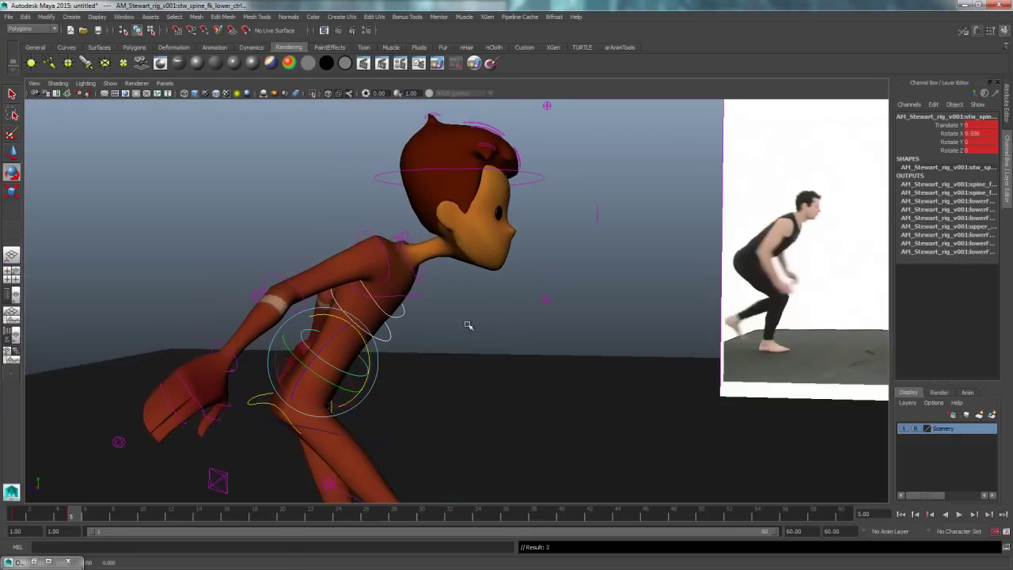
Step: Rotate the neck to about -10.3 in X and tilt the head down to about 14.2 in Rotate X
click(493, 324)
click(420, 279)
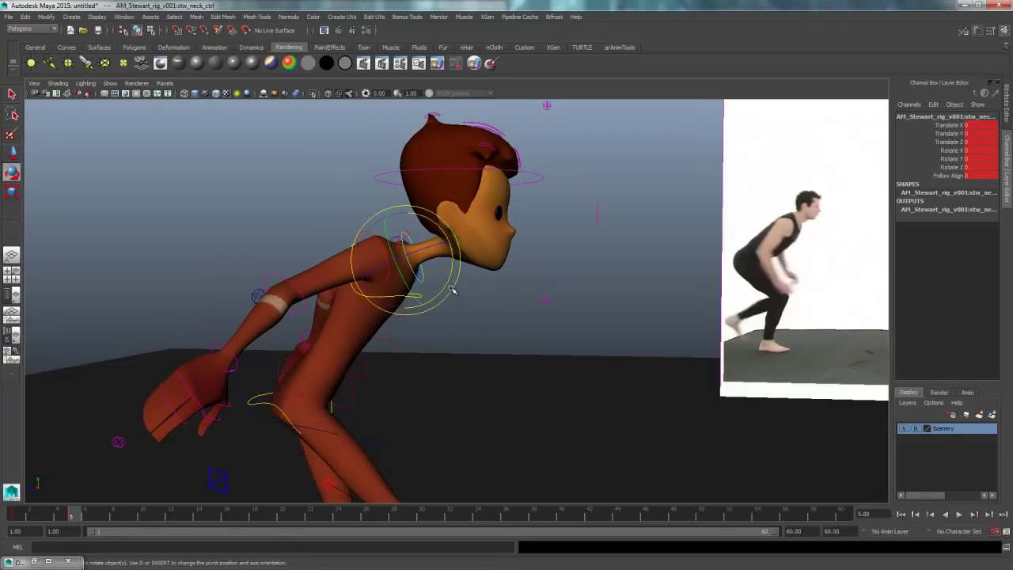
drag(447, 283, 450, 276)
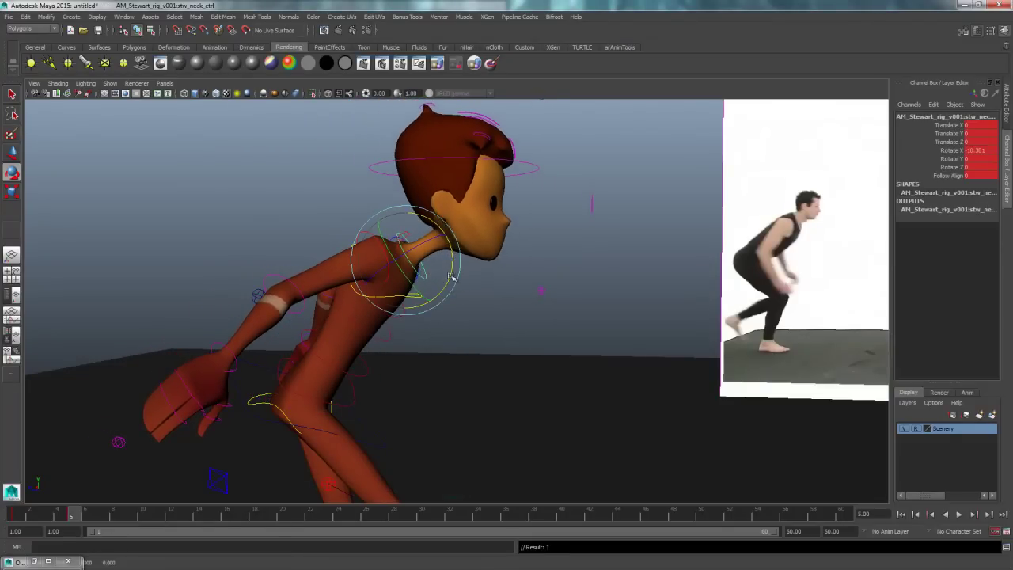
click(544, 164)
drag(500, 216, 508, 230)
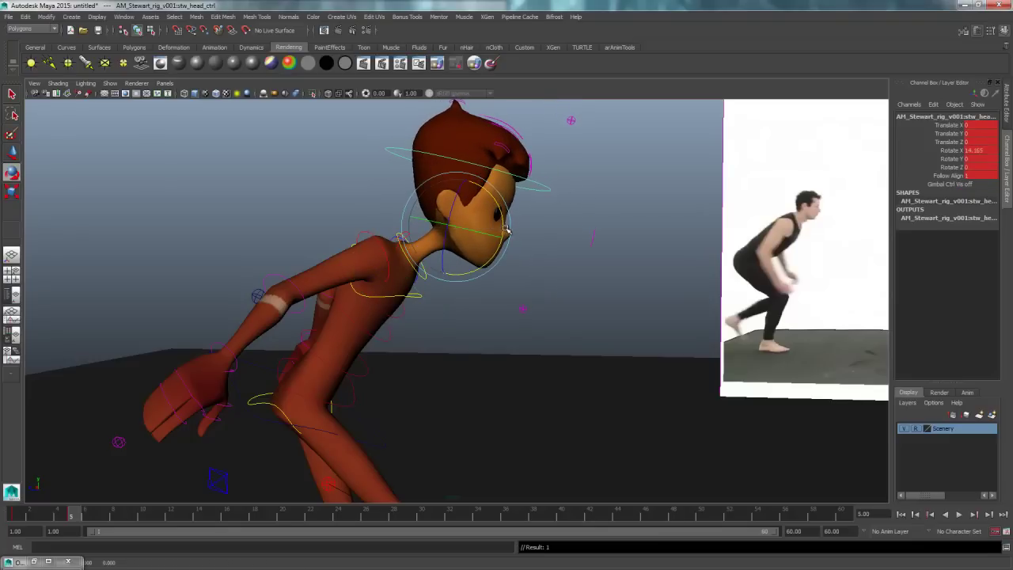
Step: Swing the character's right upper arm forward alongside the torso and bend the right elbow to match the reference pose
click(473, 372)
alt+right_drag(440, 284, 413, 276)
click(399, 274)
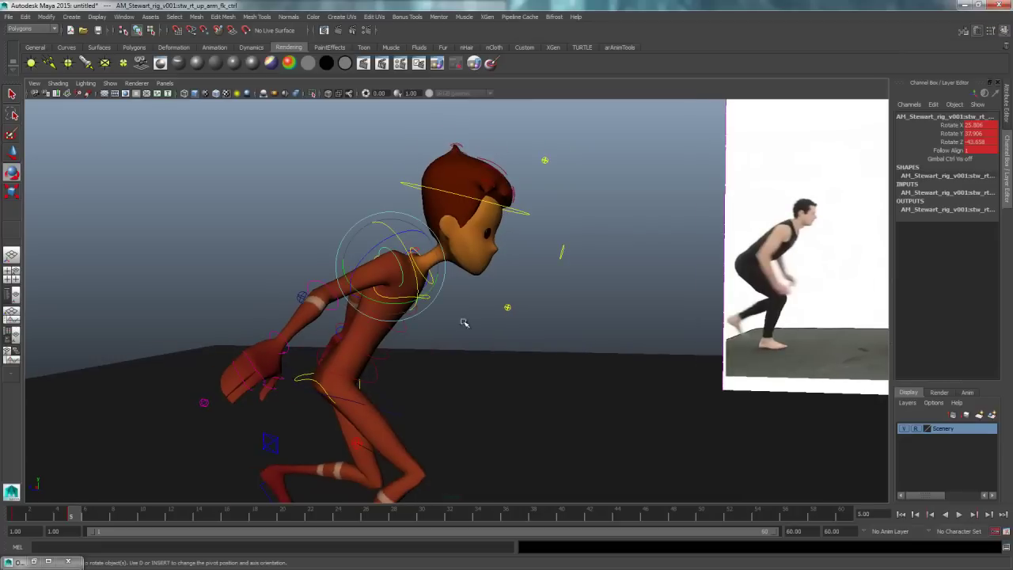
drag(405, 303, 368, 298)
click(473, 333)
click(334, 321)
drag(383, 343, 410, 317)
Step: Rotate the right wrist to about -12.6 in Y and -11.8 in Z
click(417, 367)
click(410, 376)
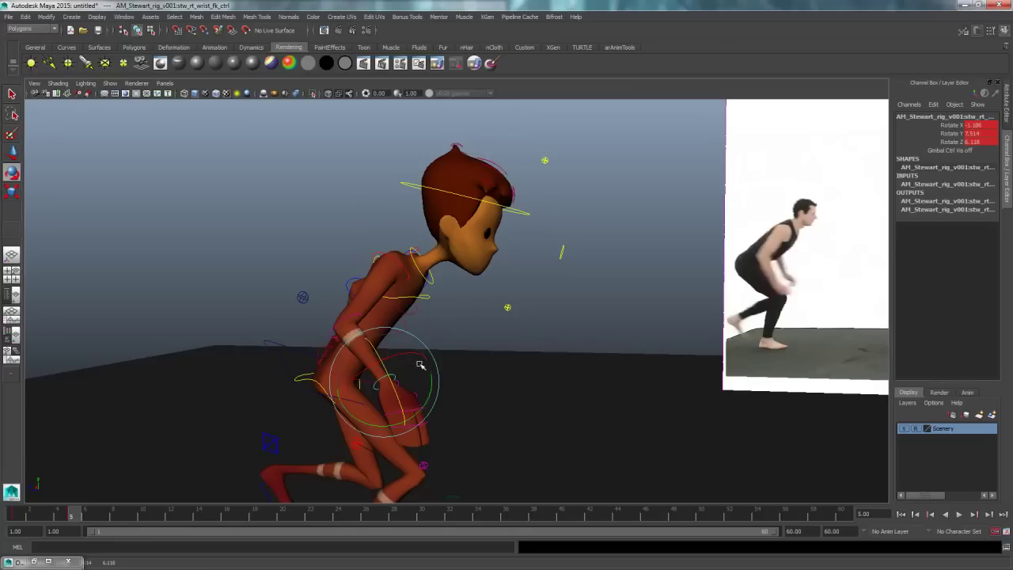
click(444, 380)
key(ctrl+z)
drag(439, 382, 316, 376)
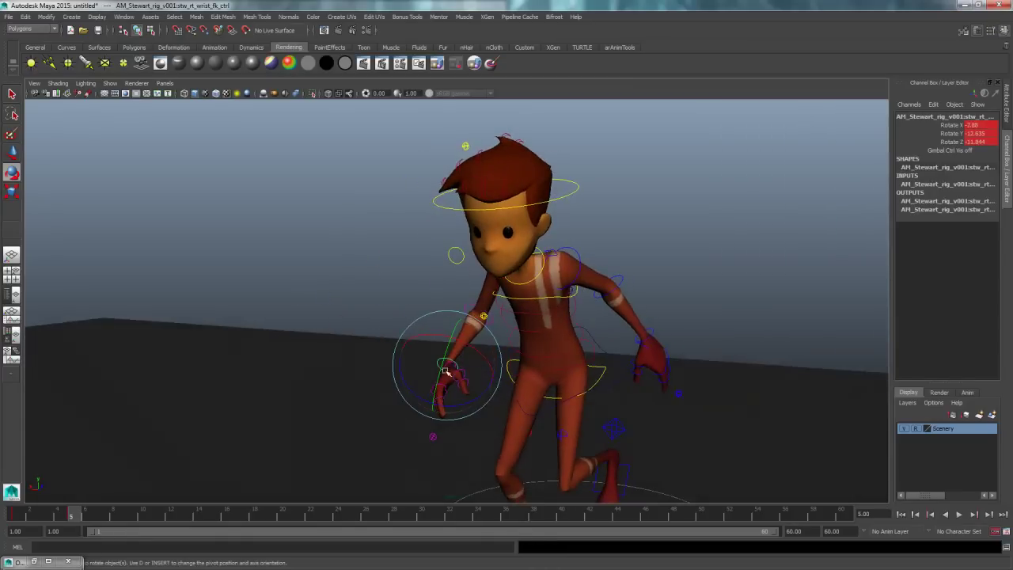
Step: Swing the character's left arm forward from the shoulder at frame 5
click(581, 255)
alt+drag(579, 269, 587, 246)
drag(554, 290, 537, 255)
Step: Adjust the right clavicle's rotation from the front and check the left clavicle control
click(671, 255)
alt+drag(603, 266, 487, 261)
click(466, 266)
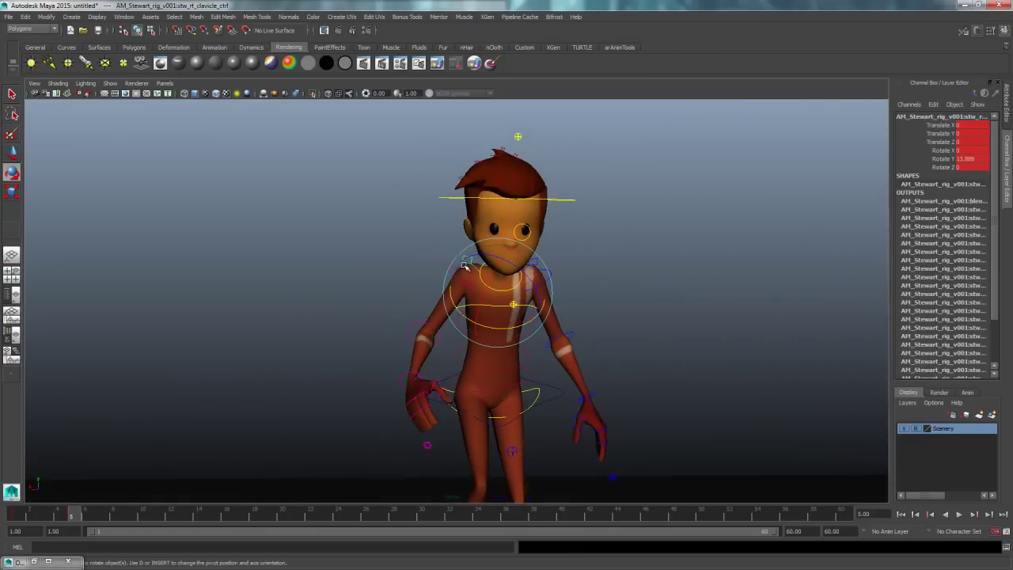
click(558, 255)
click(546, 263)
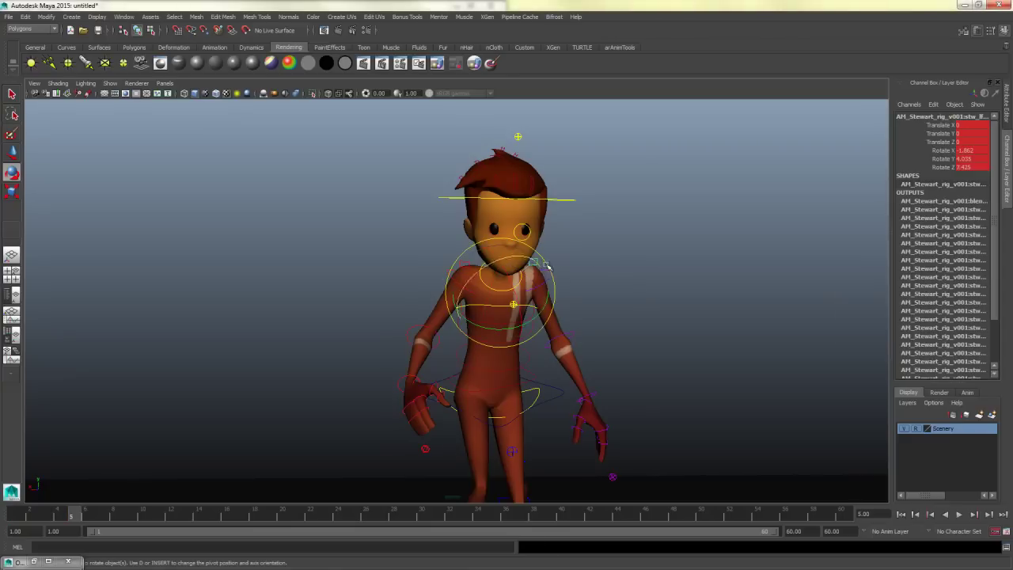
click(606, 322)
Step: Bend the left elbow further so the forearm swings out in front of the torso, and set a key on it
click(572, 343)
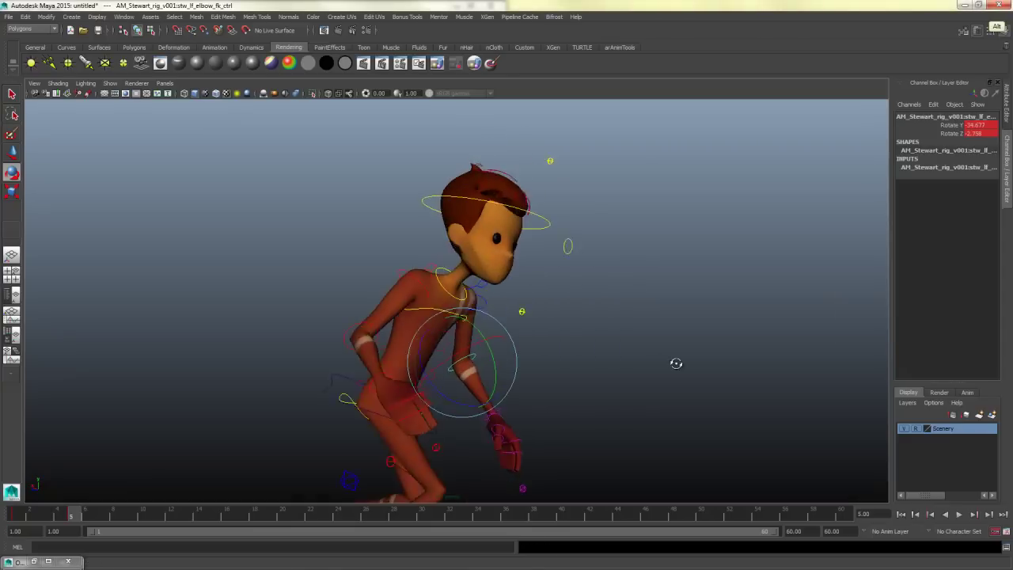
alt+drag(674, 361, 678, 367)
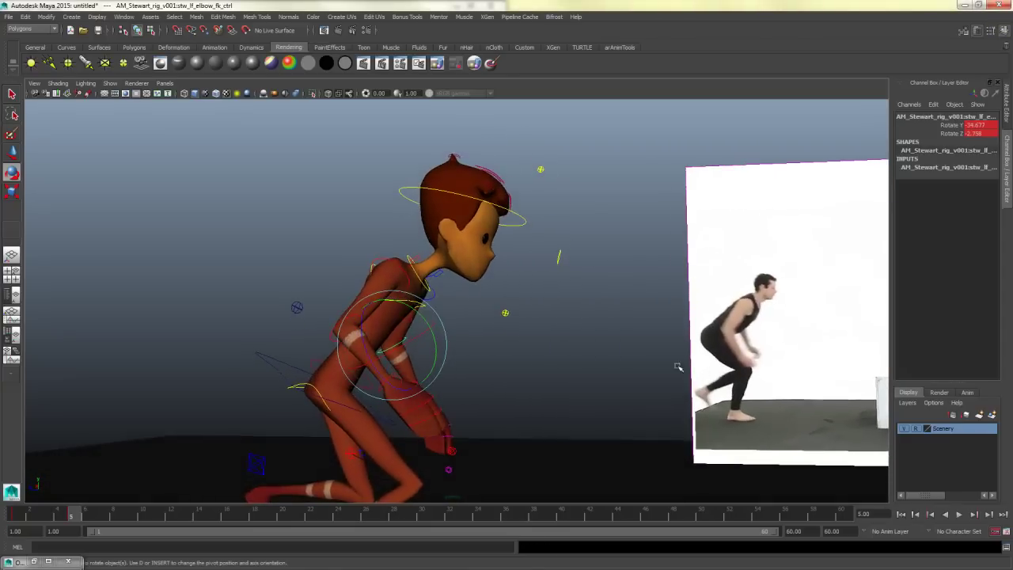
drag(441, 350, 436, 358)
key(space)
key(space)
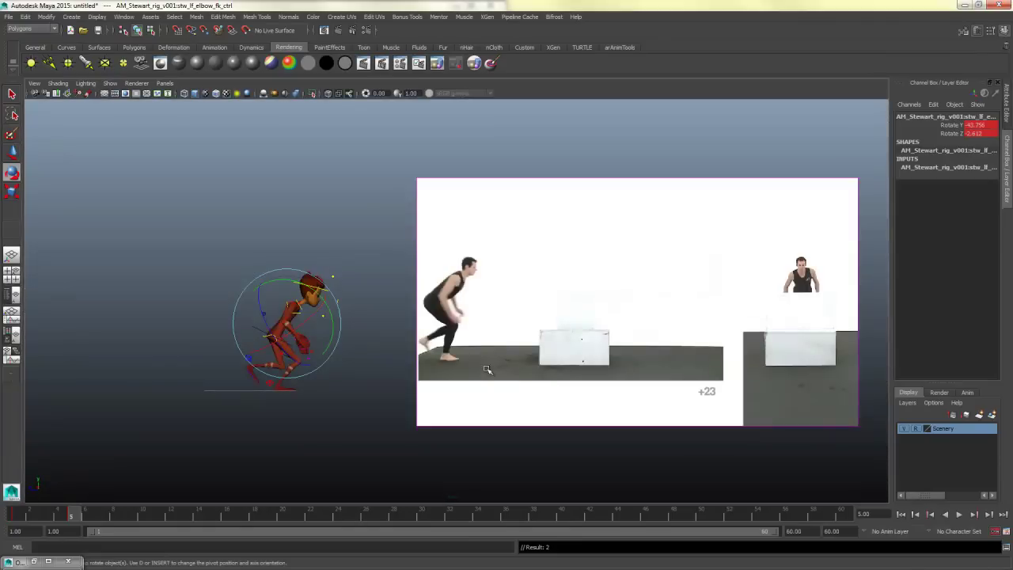
drag(329, 322, 324, 308)
key(s)
Step: Set the right elbow's bend to about -40.6 in Rotate Y
click(324, 316)
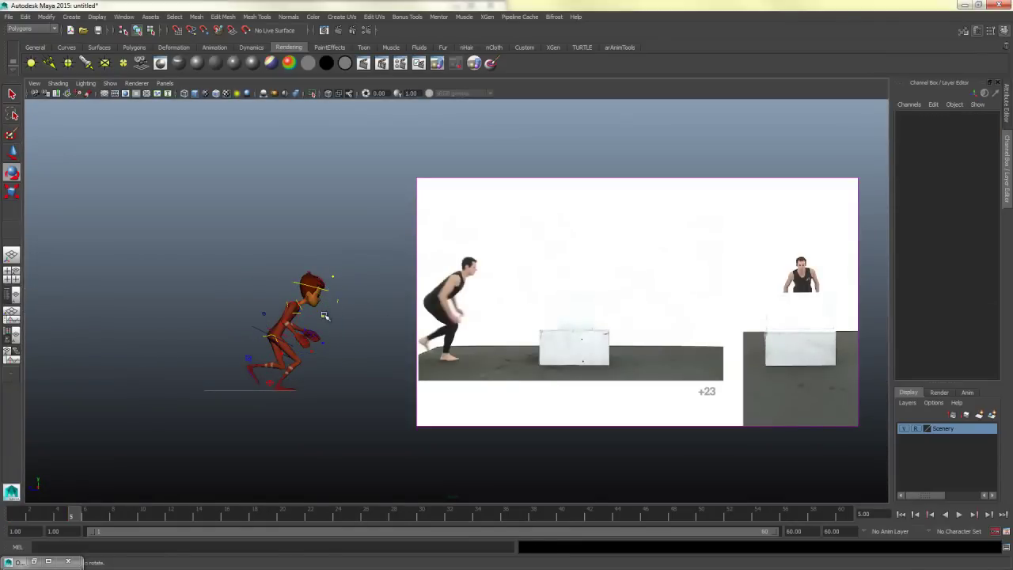
click(329, 341)
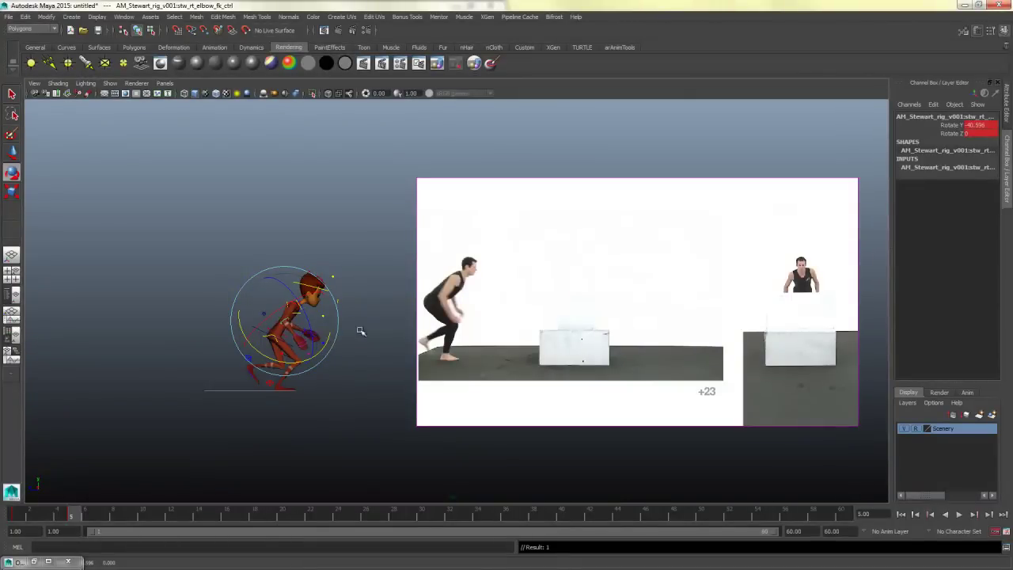
click(363, 295)
drag(348, 318, 303, 363)
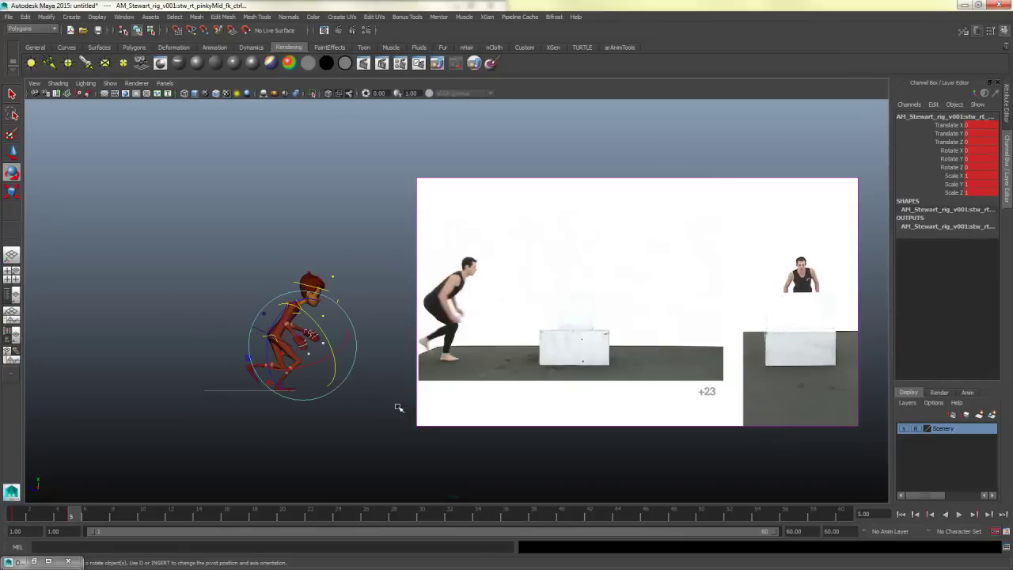
click(398, 424)
key(q)
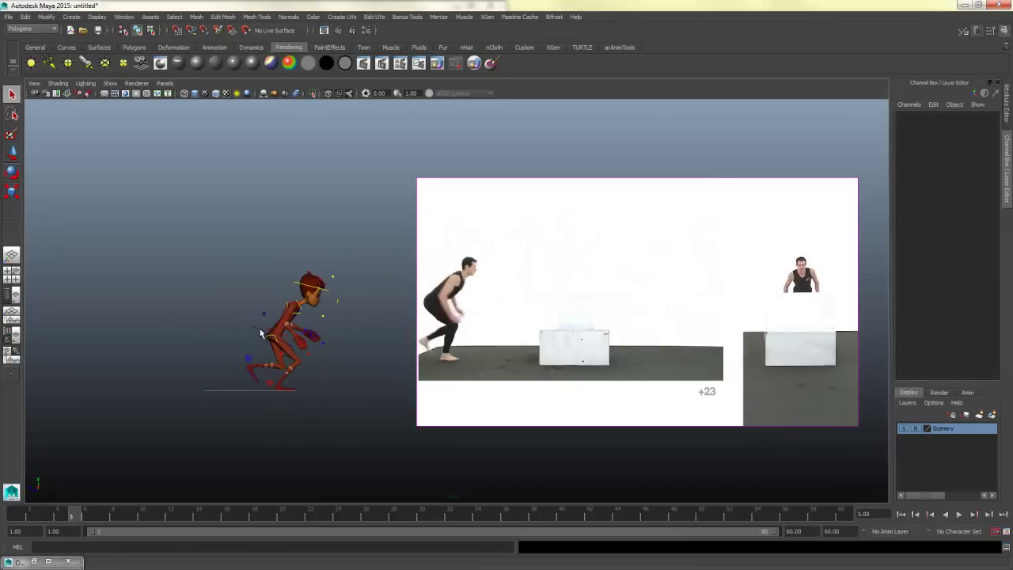
Step: Rotate the FK hip control at frame 5 to about 15.7 in X, 8.5 in Y and -0.8 in Z
key(space)
key(space)
alt+drag(472, 347, 590, 362)
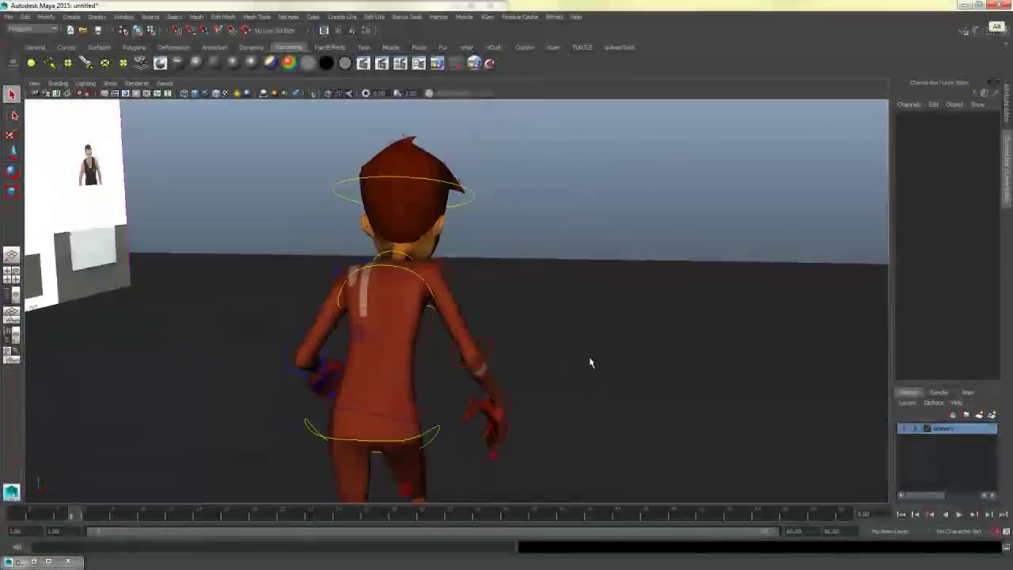
click(370, 410)
alt+middle_drag(371, 410, 380, 335)
alt+drag(380, 335, 552, 343)
key(e)
alt+drag(610, 371, 446, 352)
drag(295, 277, 287, 284)
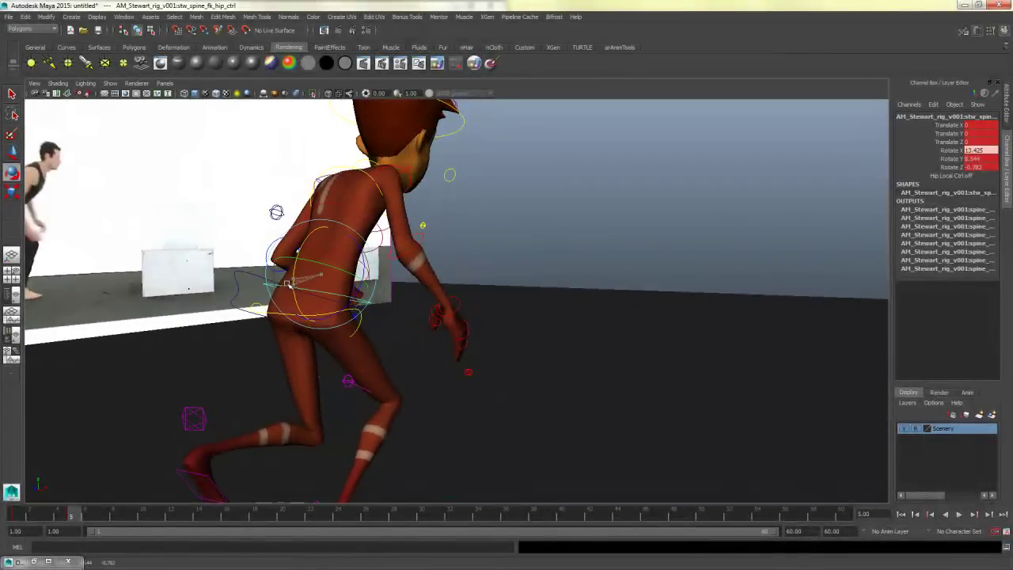
alt+drag(357, 304, 301, 305)
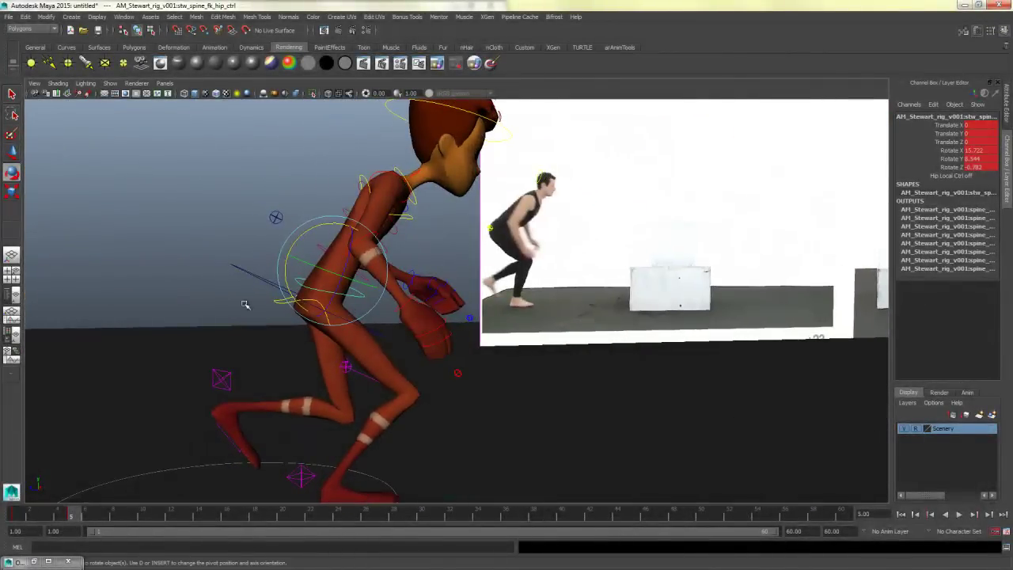
Step: Rotate the FK lower spine and FK shoulder controls slightly to refine the torso's bend at frame 5
click(158, 311)
click(325, 242)
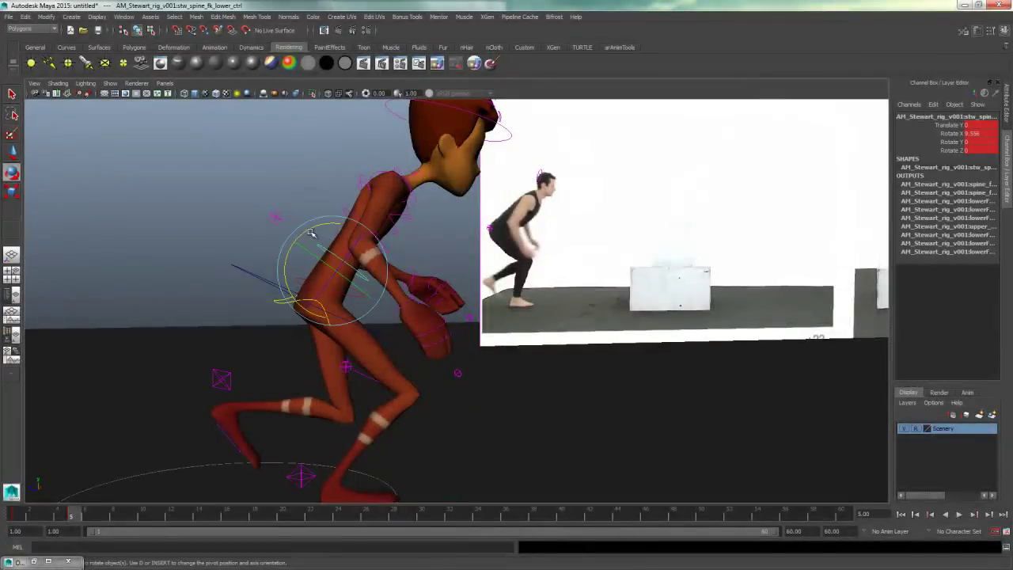
drag(308, 233, 315, 230)
click(420, 253)
alt+drag(422, 256, 428, 274)
click(359, 180)
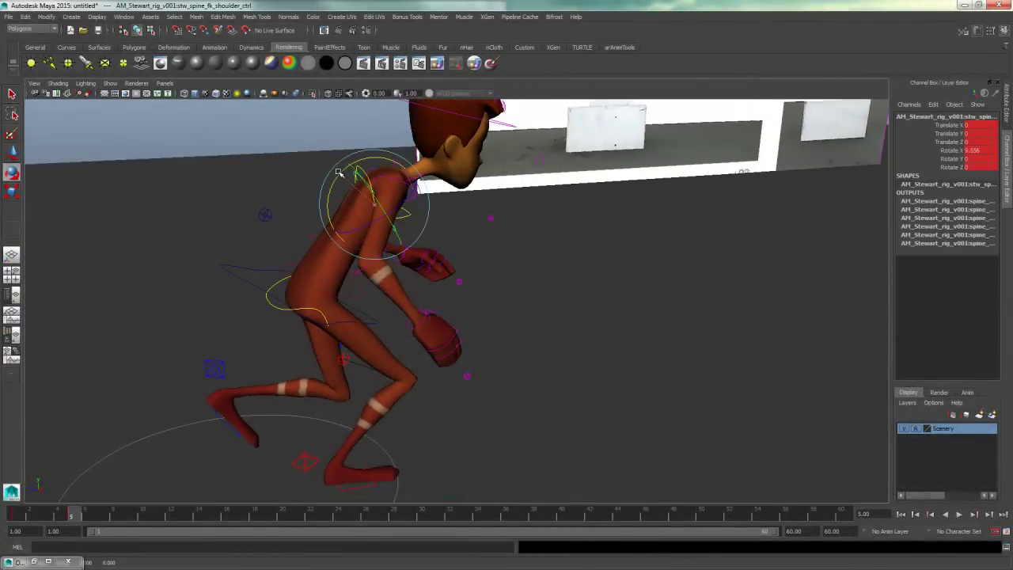
drag(341, 171, 332, 176)
click(402, 225)
alt+drag(402, 225, 390, 213)
scroll(402, 229, down, 6)
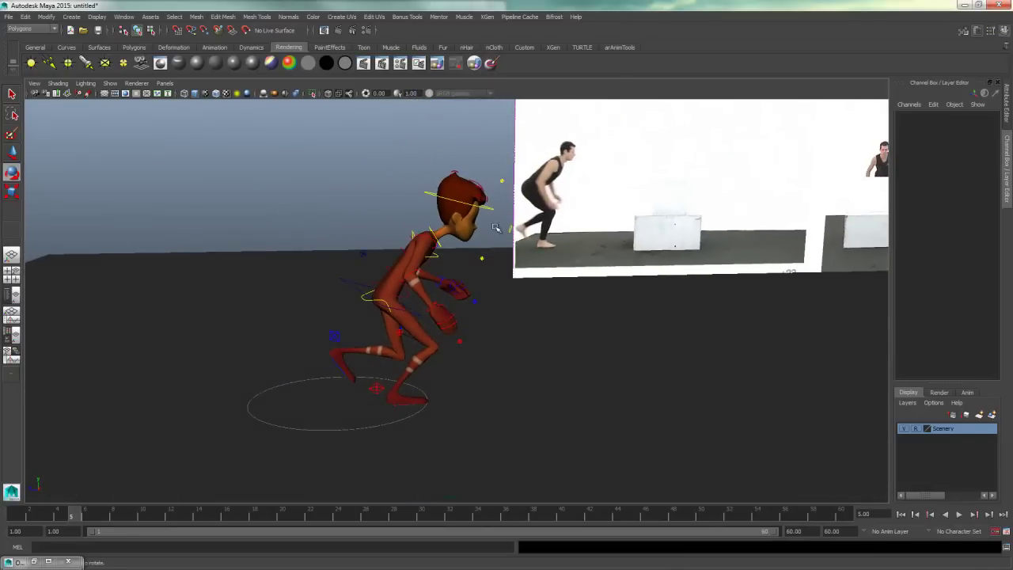
Step: Move to frame 9 using the reference footage and set a key on all of the character's controls
key(space)
key(space)
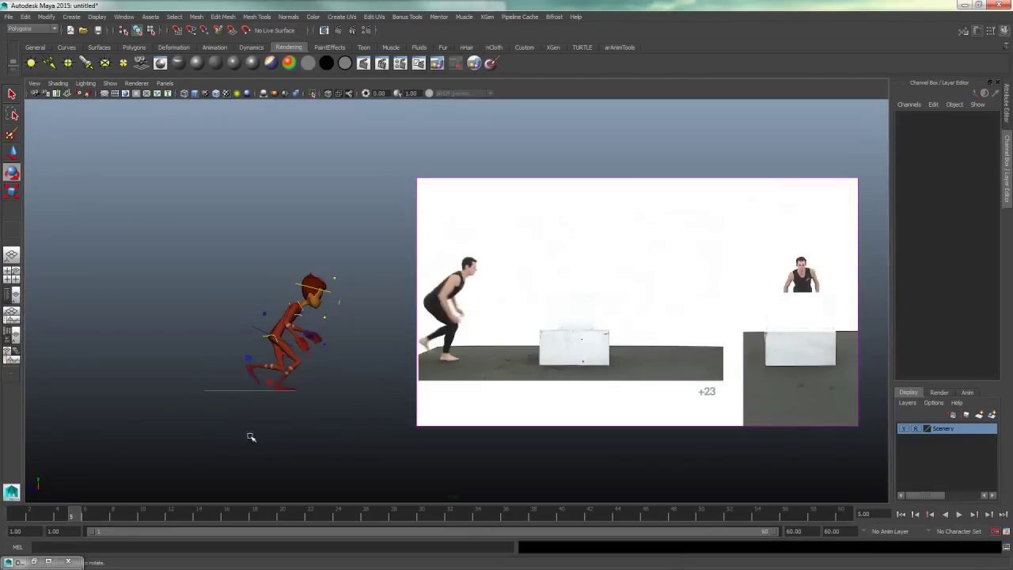
key(alt+v)
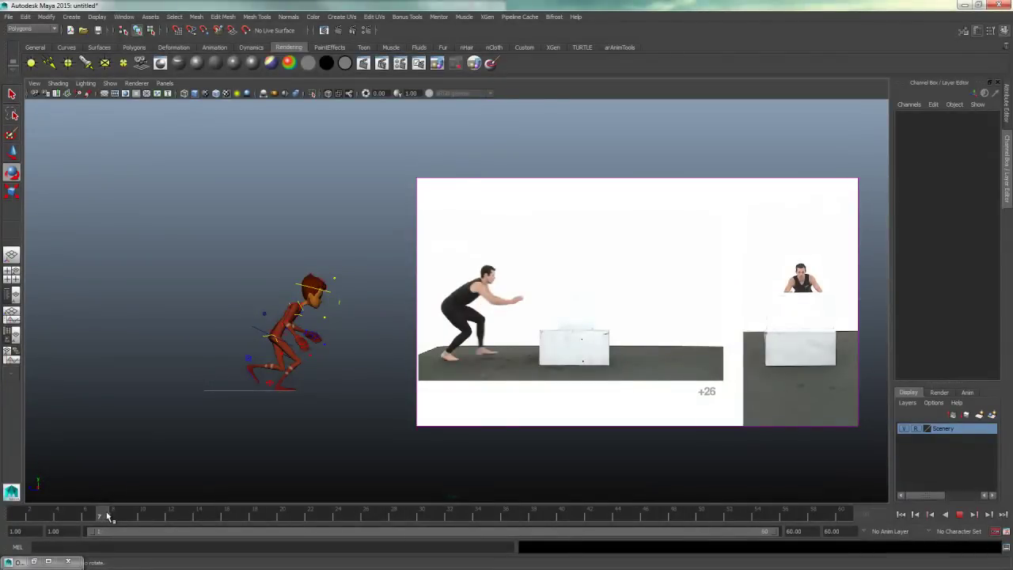
mouse_move(110, 516)
mouse_down()
mouse_move(55, 515)
mouse_move(126, 521)
mouse_up()
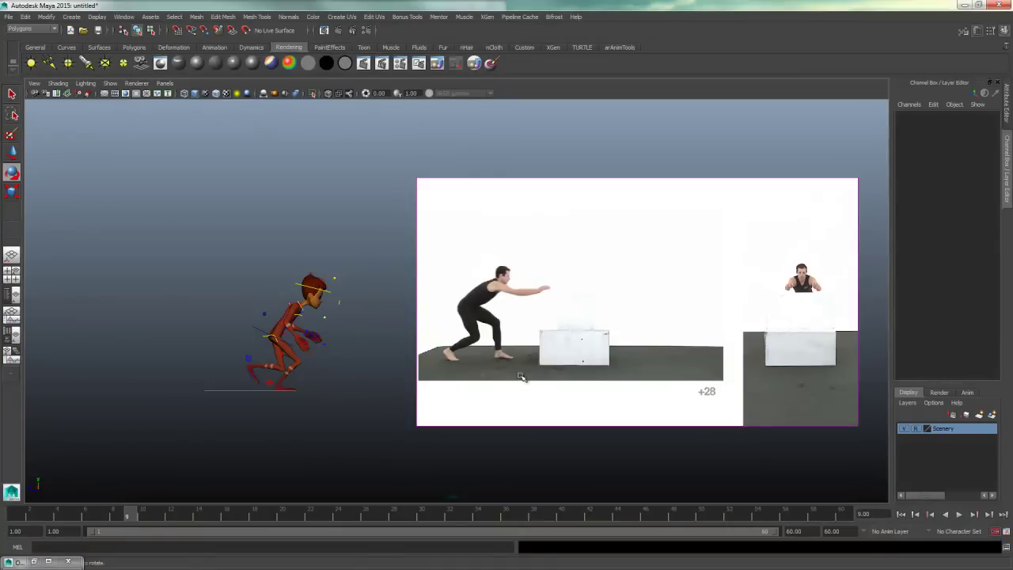
drag(381, 244, 176, 437)
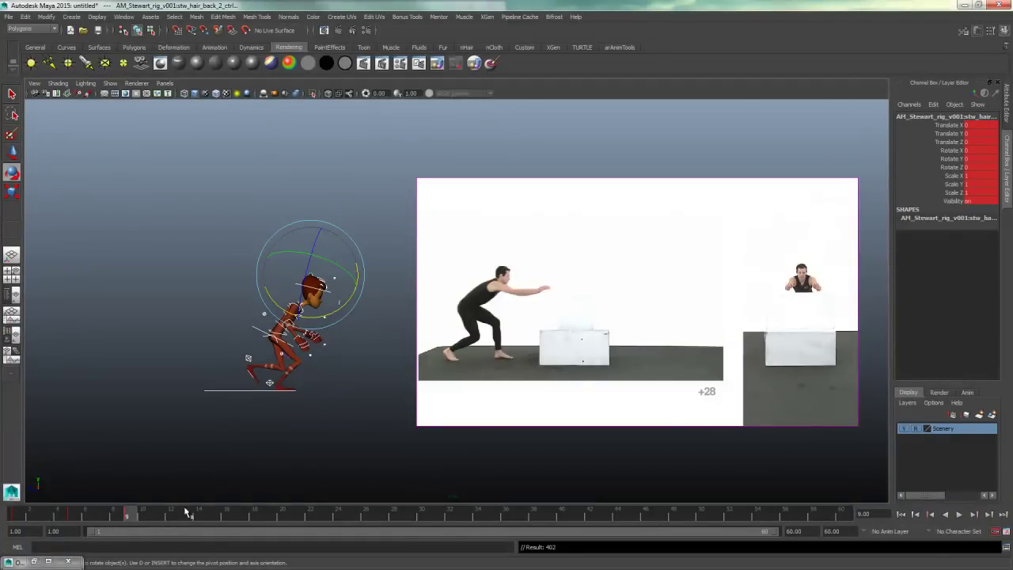
click(304, 409)
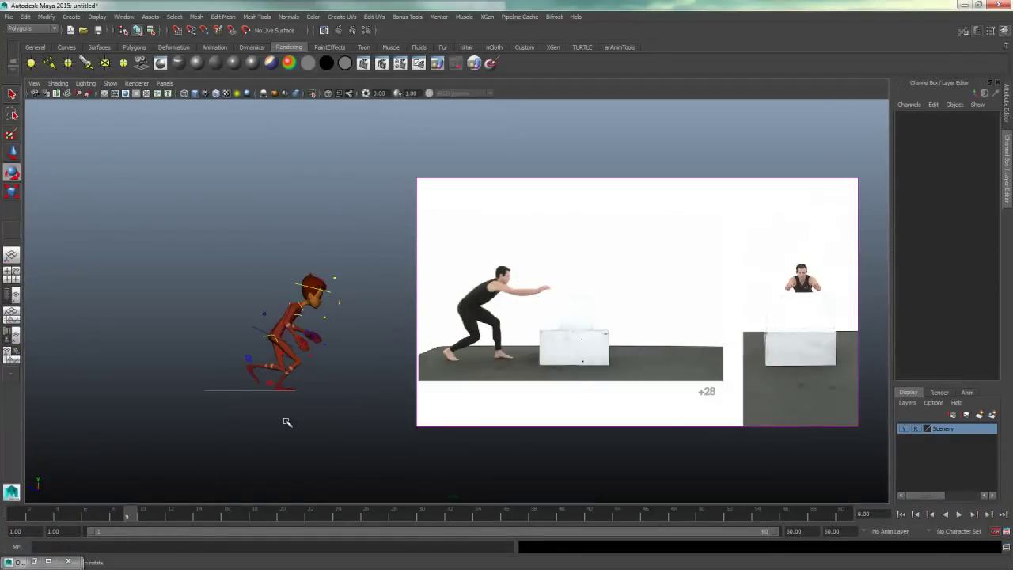
Step: Raise the right heel at frame 9 by increasing the right foot IK control's Foot Roll
key(space)
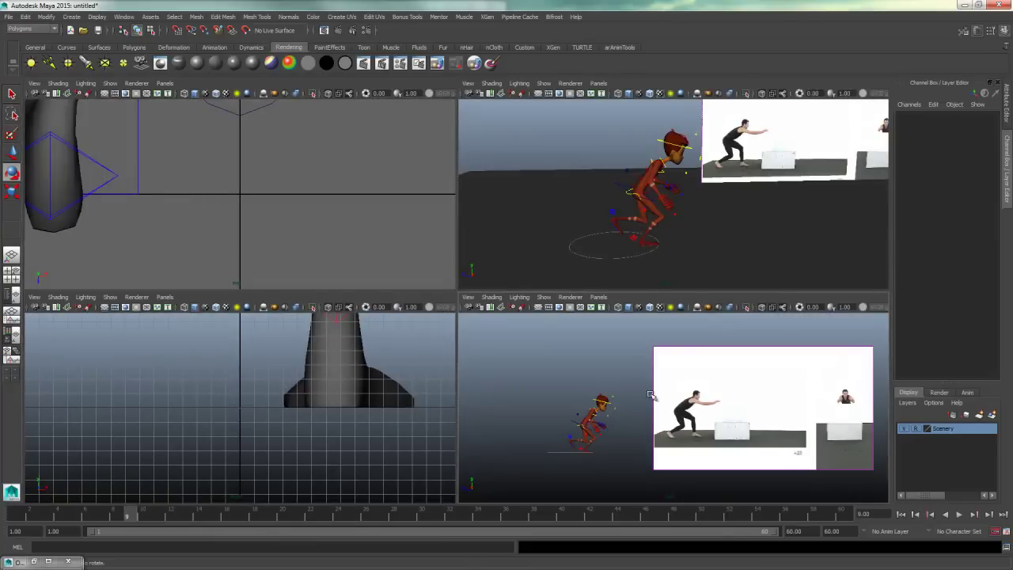
key(space)
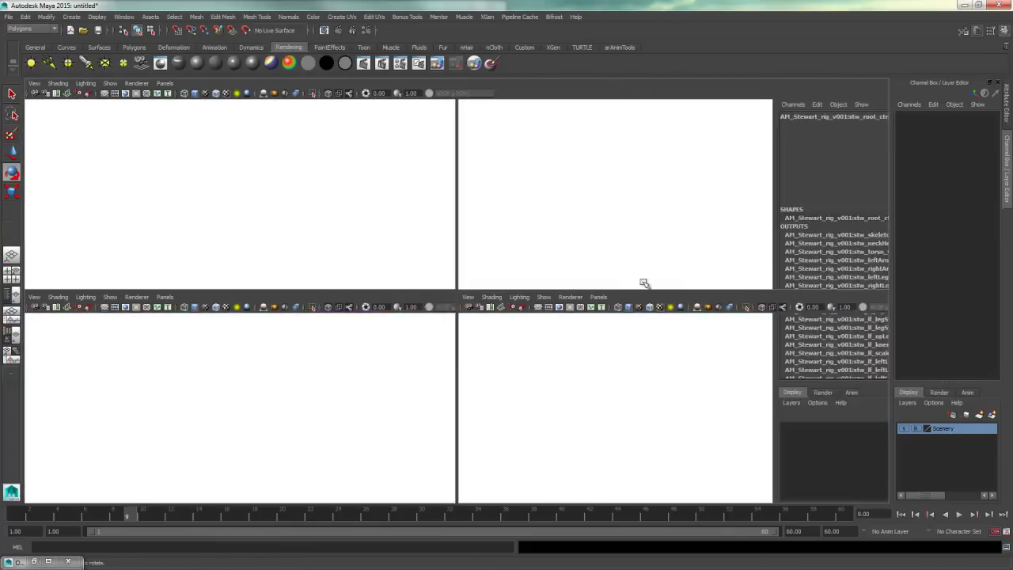
alt+drag(538, 361, 487, 384)
alt+right_drag(487, 384, 554, 382)
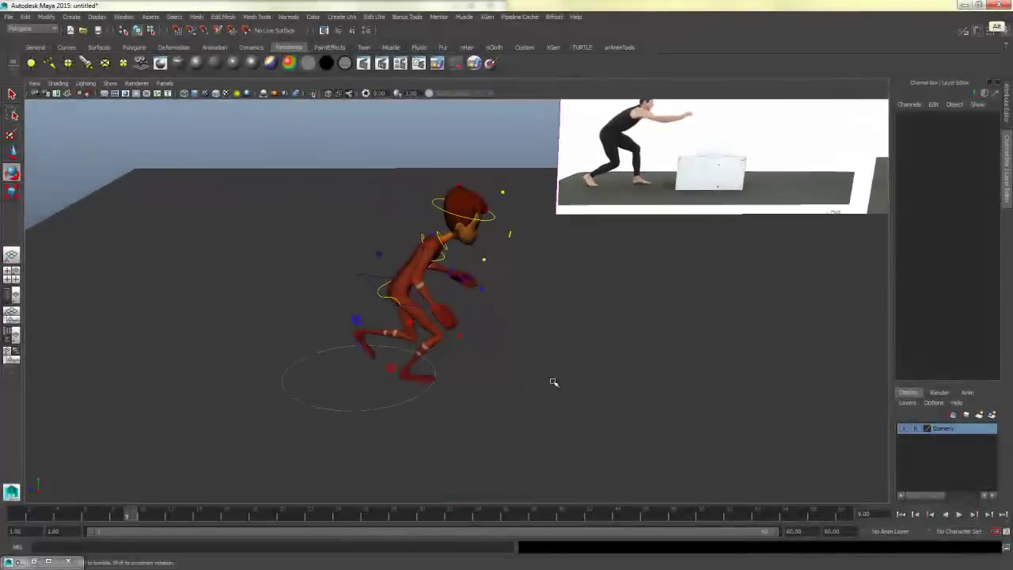
alt+drag(444, 340, 410, 312)
alt+middle_drag(414, 311, 403, 333)
alt+right_drag(436, 338, 547, 338)
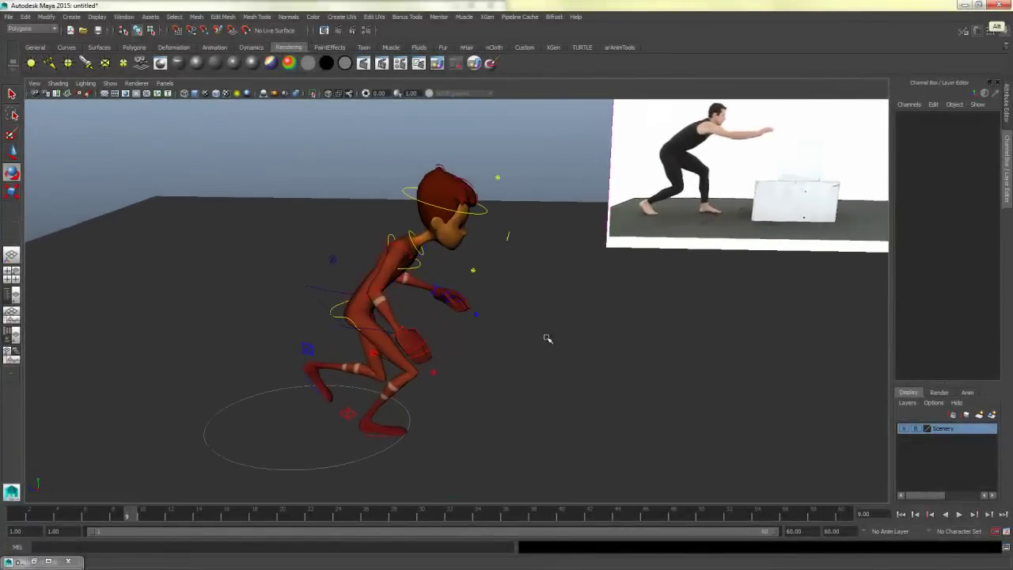
alt+drag(546, 339, 538, 366)
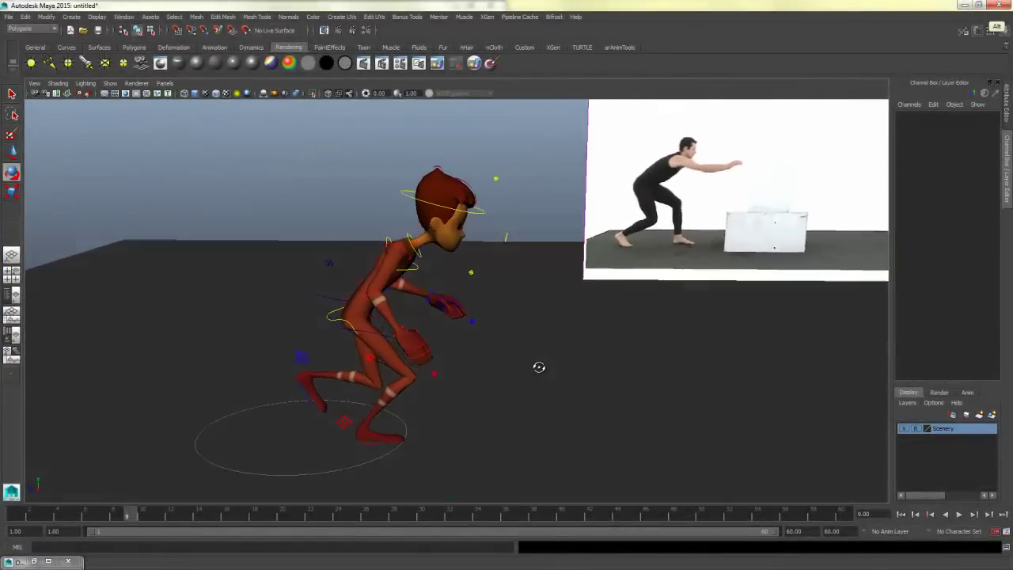
click(348, 425)
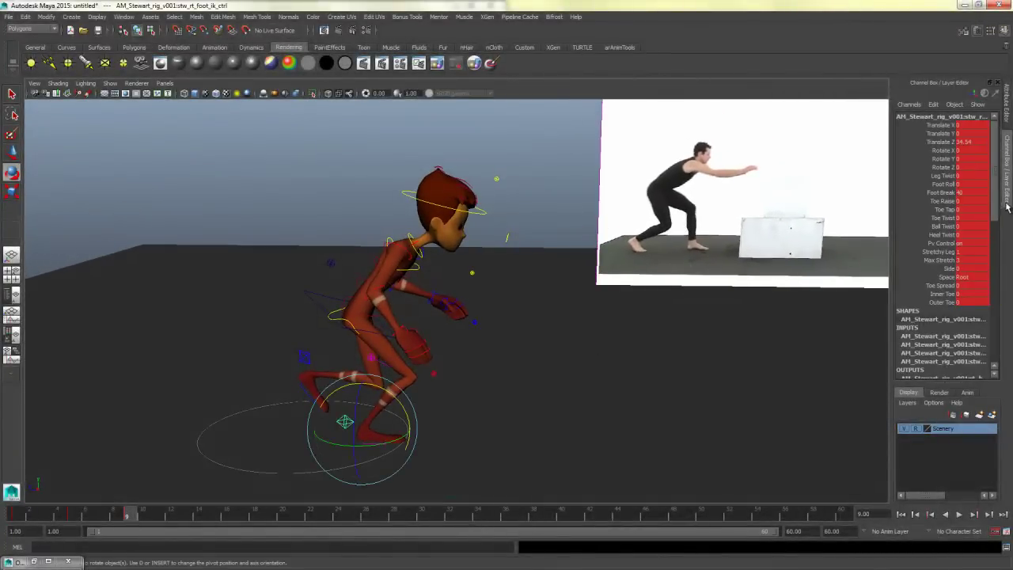
click(943, 184)
middle_drag(482, 401, 721, 404)
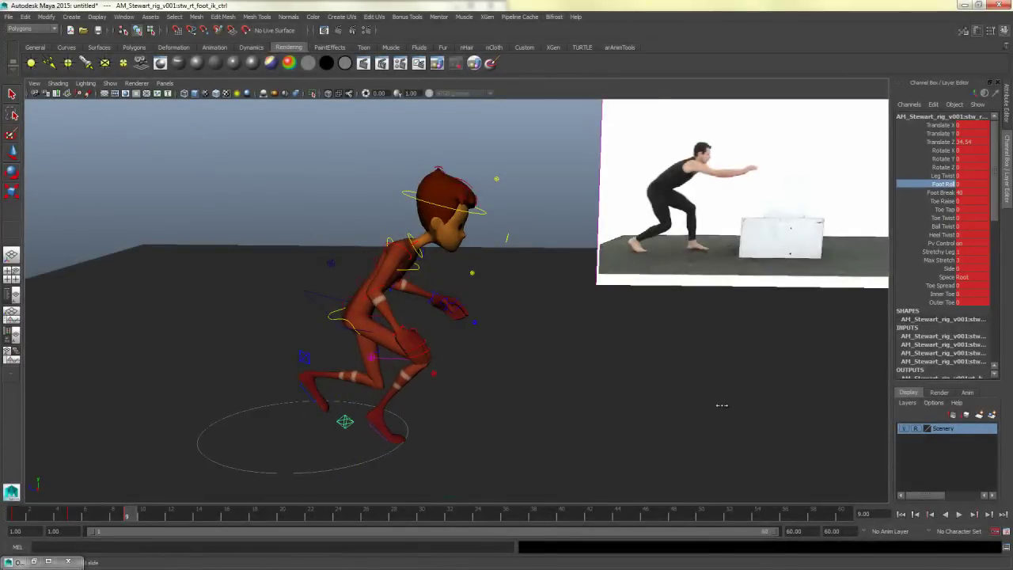
click(391, 374)
Step: Move the left foot IK control forward past the right foot to about 106.6 in Translate Z
click(325, 357)
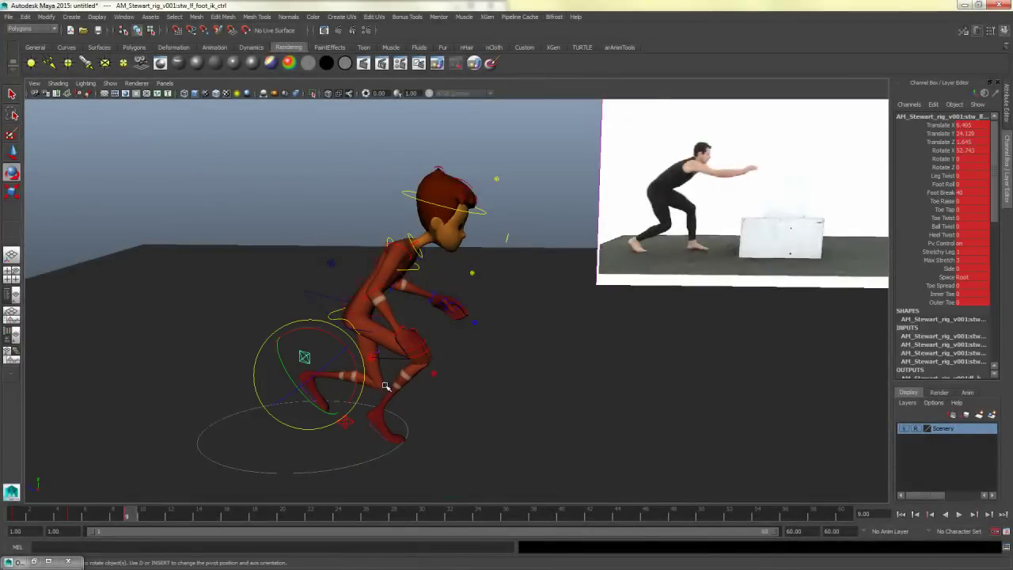
key(w)
drag(264, 374, 445, 394)
middle_drag(445, 395, 452, 395)
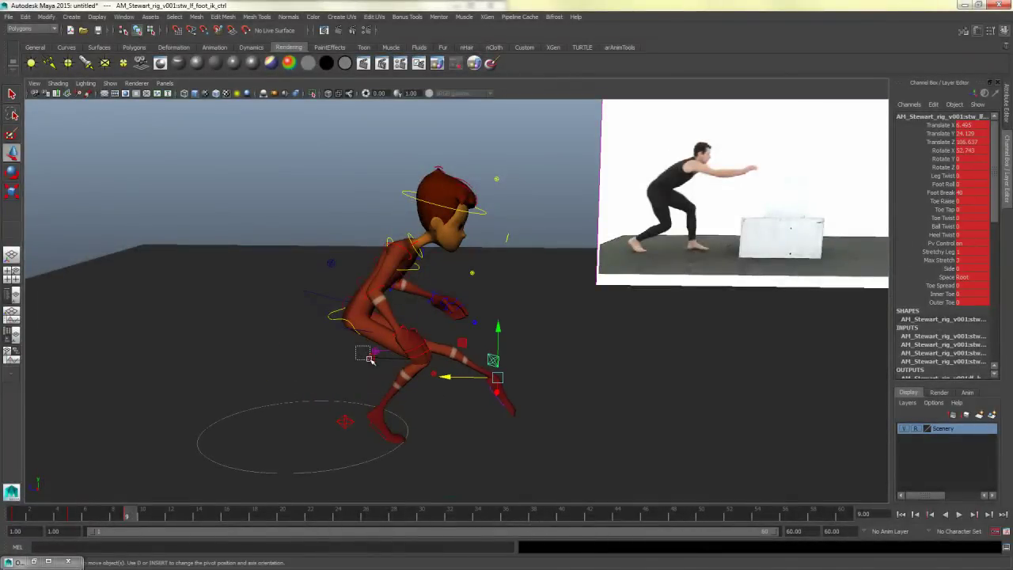
Step: Move both knee pole vector controls forward so that they sit in front of the knees
click(374, 354)
alt+drag(373, 356, 348, 372)
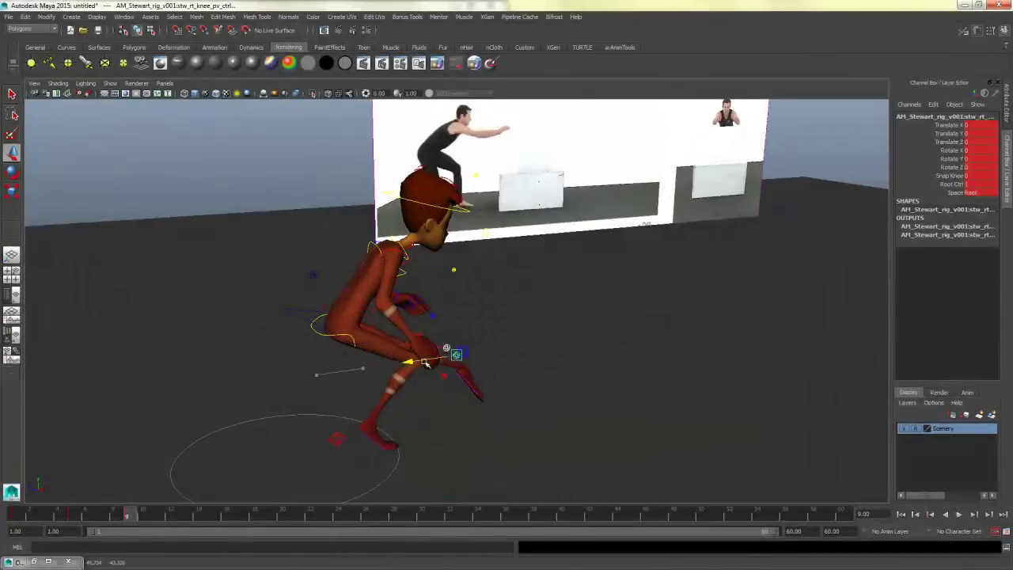
alt+drag(461, 356, 520, 407)
Step: Plant the left foot flat on the ground by setting its IK control's Translate Y and Rotate X to 0
click(486, 358)
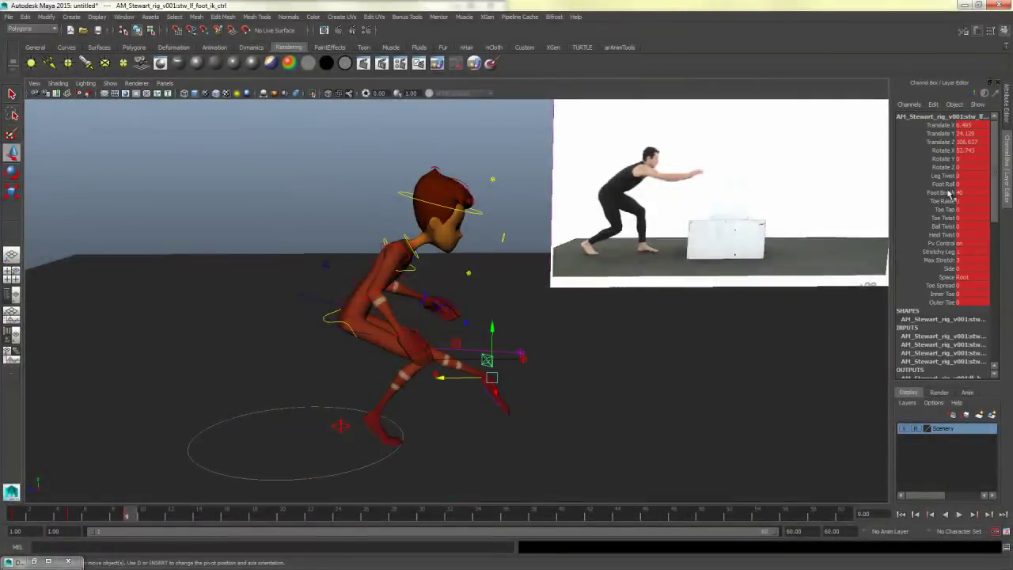
text(0)
key(Return)
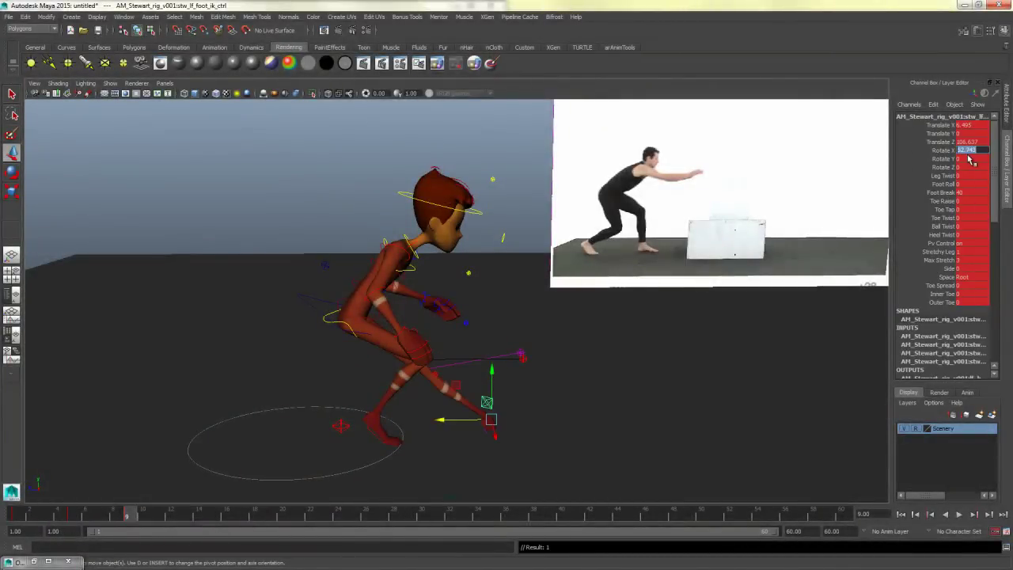
text(0)
key(Return)
click(648, 424)
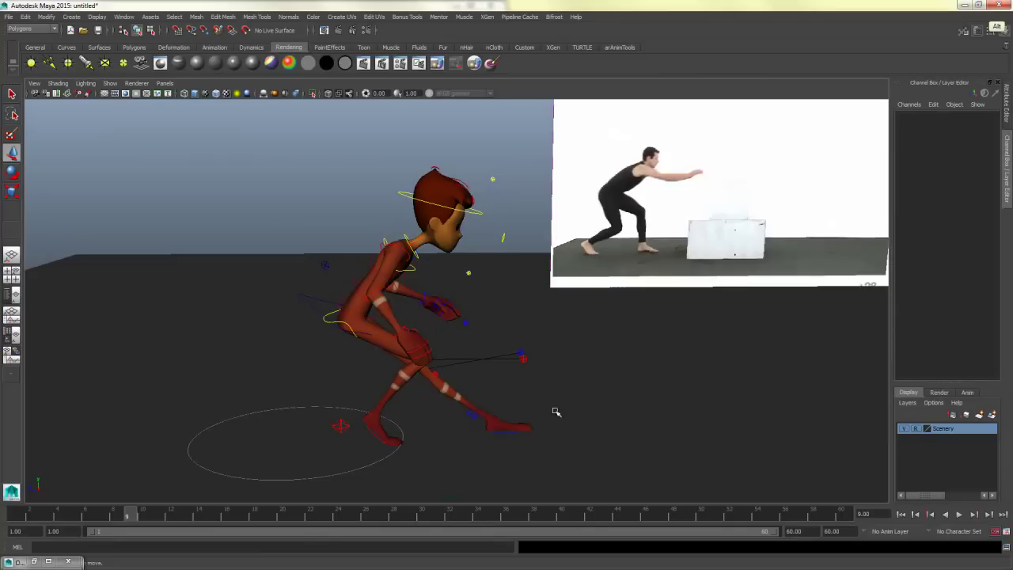
Step: Move the COG control forward to about 68 in Translate Z at frame 9 and set a key on it
alt+drag(554, 409, 564, 400)
click(313, 303)
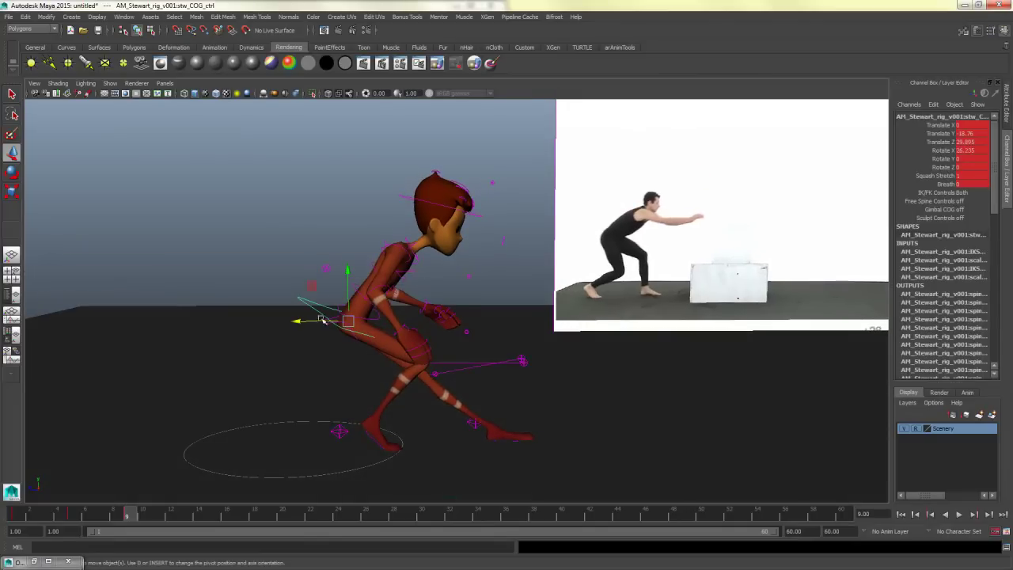
drag(323, 320, 374, 320)
key(s)
Step: Flip between the keys at frames 5 and 9 in the side view to compare both poses with the reference
key(comma)
key(space)
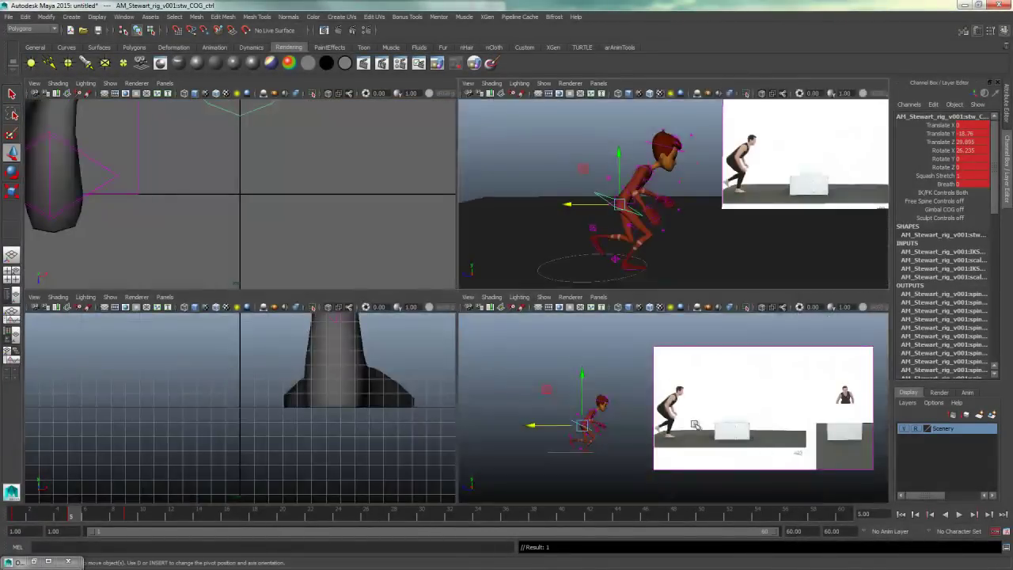
key(space)
key(period)
key(comma)
key(period)
key(comma)
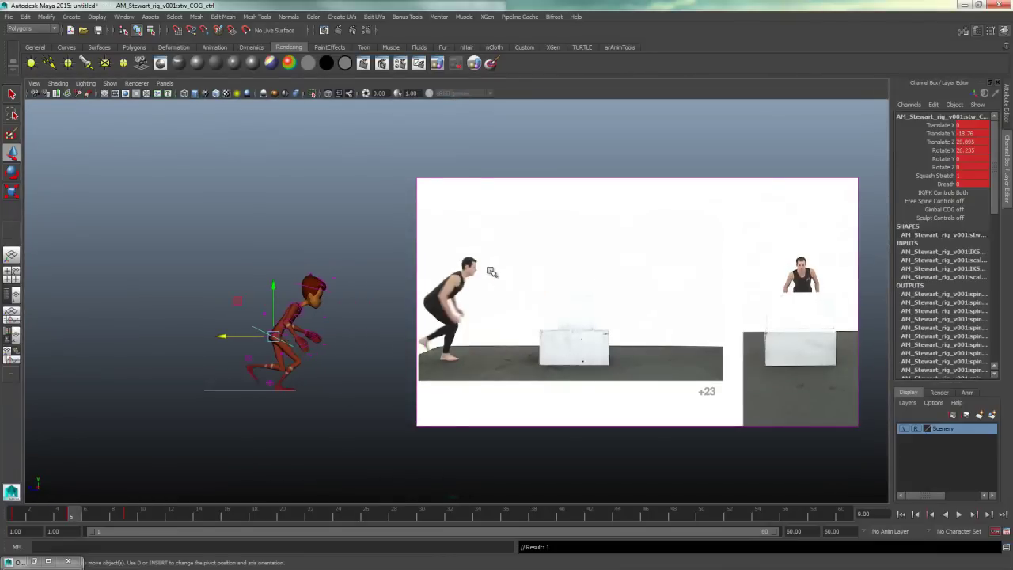
key(period)
key(comma)
key(period)
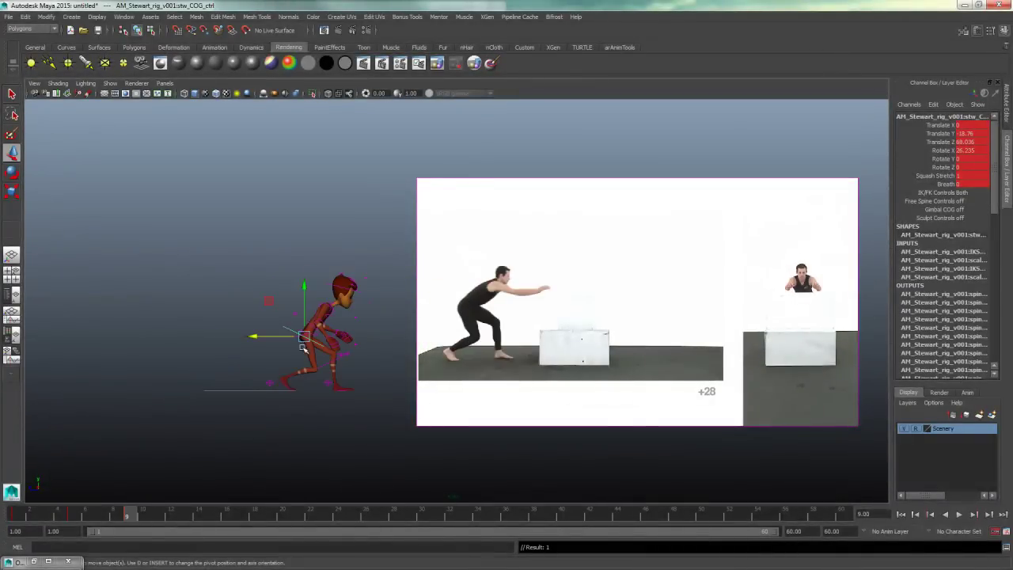
Step: Tilt the COG control forward to about 37.4 in Rotate X and shift it slightly down and forward
key(e)
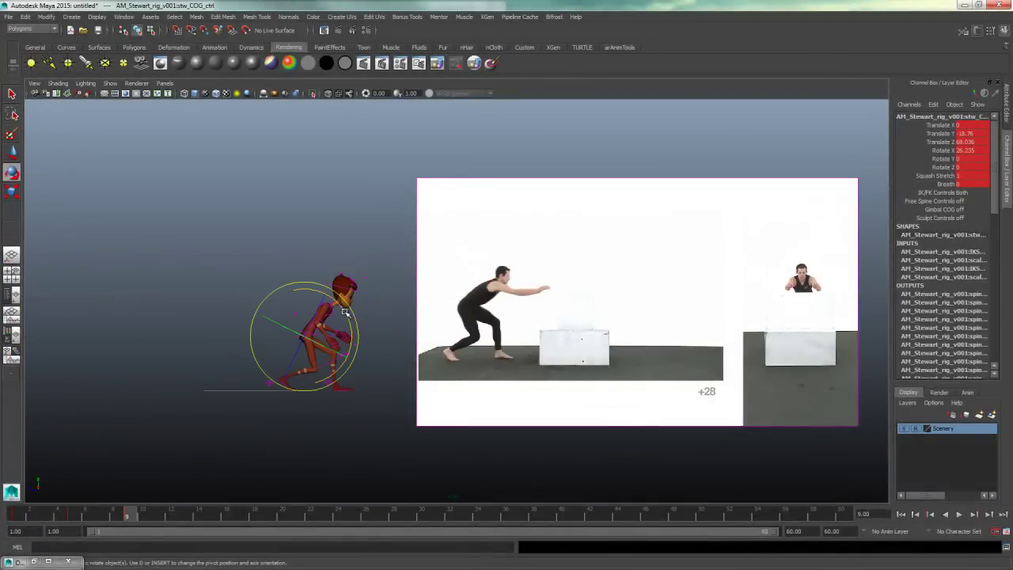
drag(345, 320, 307, 339)
key(q)
key(w)
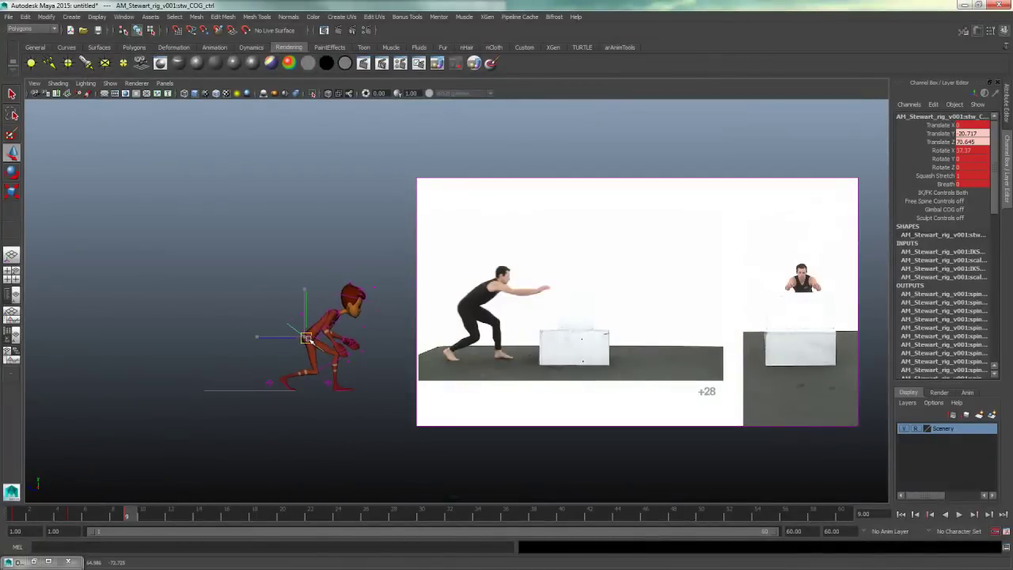
click(305, 346)
Step: Rotate the FK hip control at frame 9 to about 14.9 in X, -13.9 in Y and -5 in Z
click(314, 337)
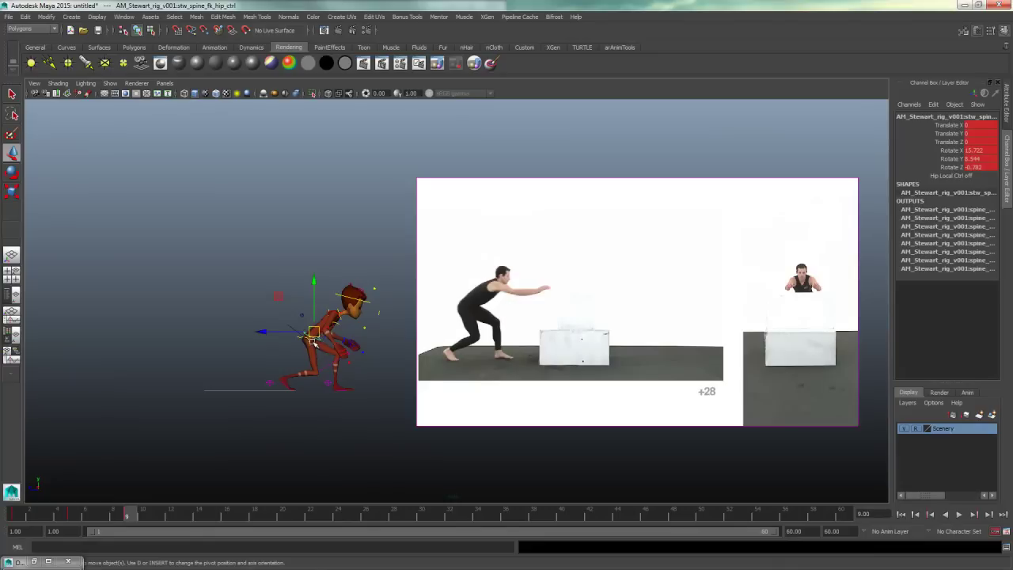
key(e)
drag(301, 340, 320, 356)
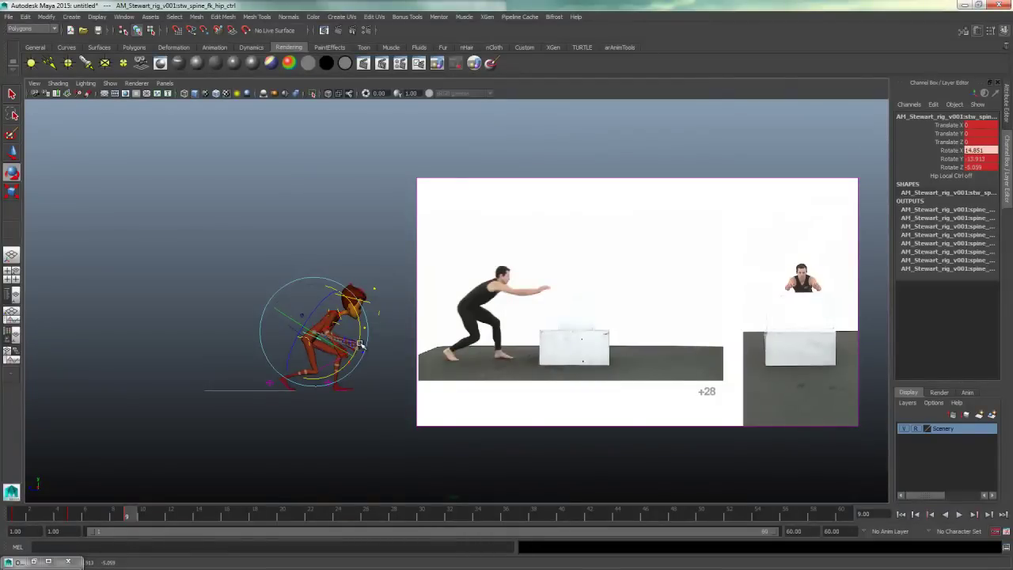
click(386, 339)
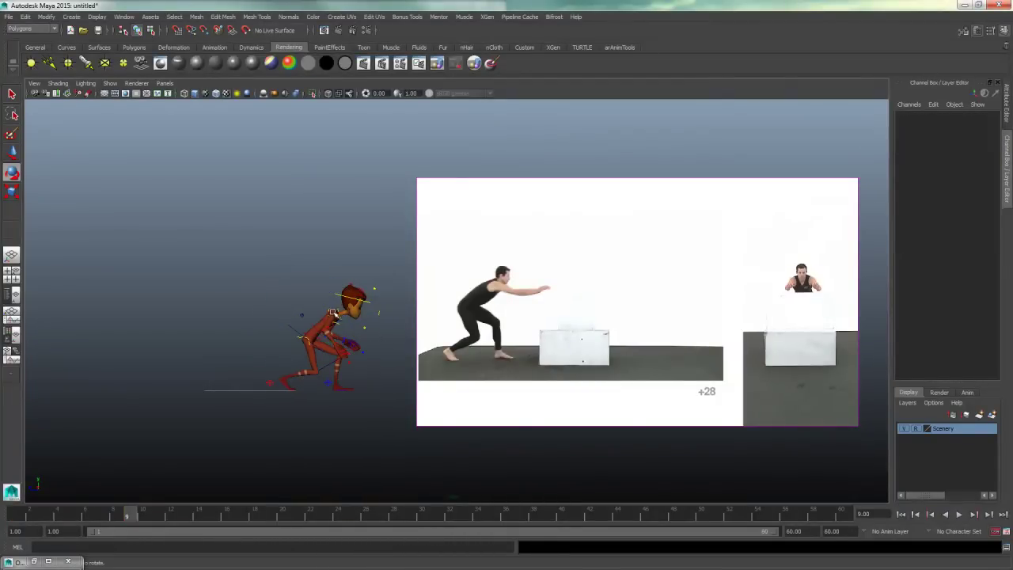
Step: Swing the right upper arm forward to about -7.7 in X, -47 in Y and -60.7 in Z, and key it
click(333, 314)
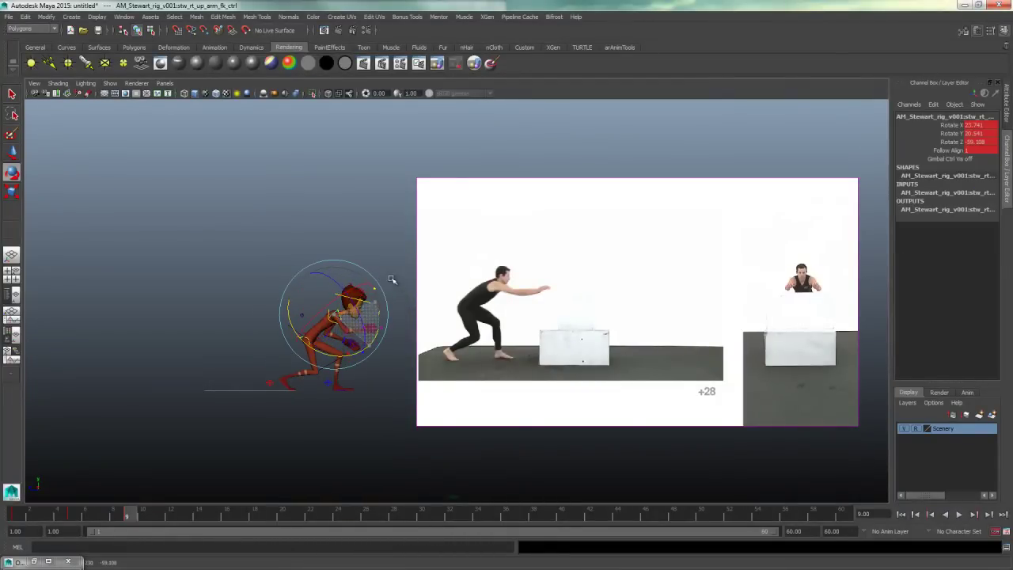
drag(392, 279, 381, 287)
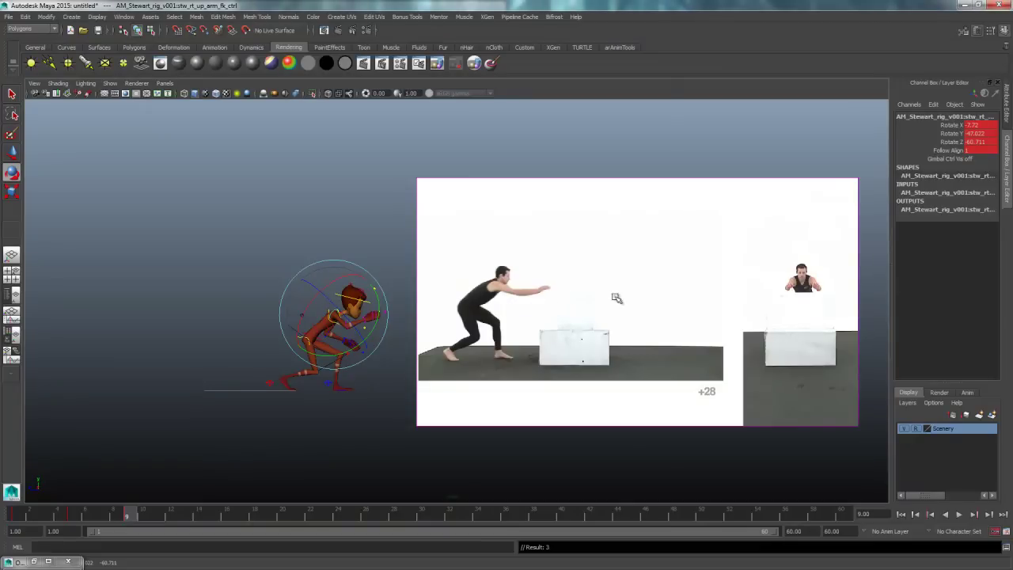
click(380, 418)
Step: Straighten the right elbow in Rotate Y so the forearm reaches forward like the reference, and key it
key(space)
key(space)
alt+drag(594, 321, 543, 306)
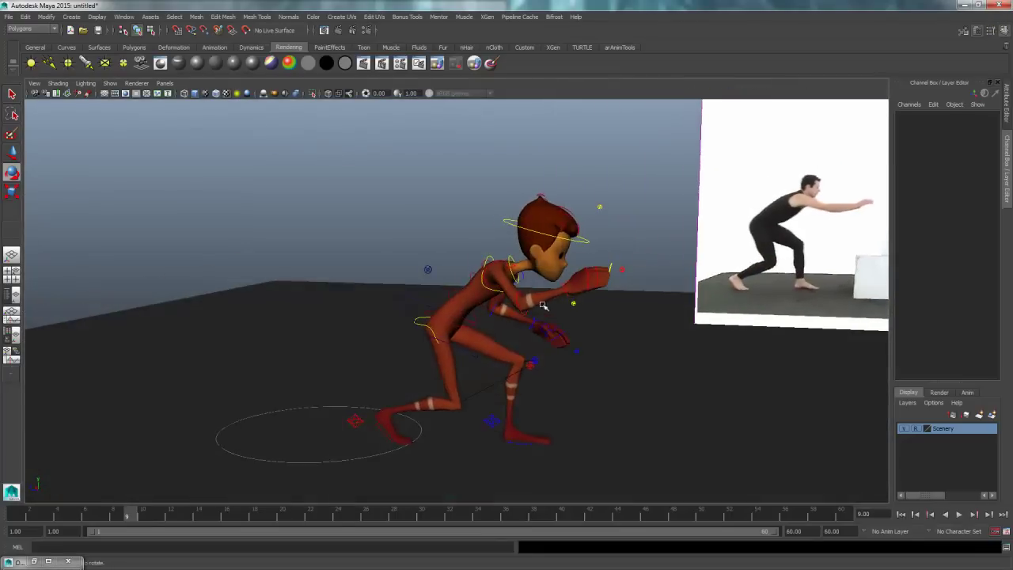
key(e)
click(494, 269)
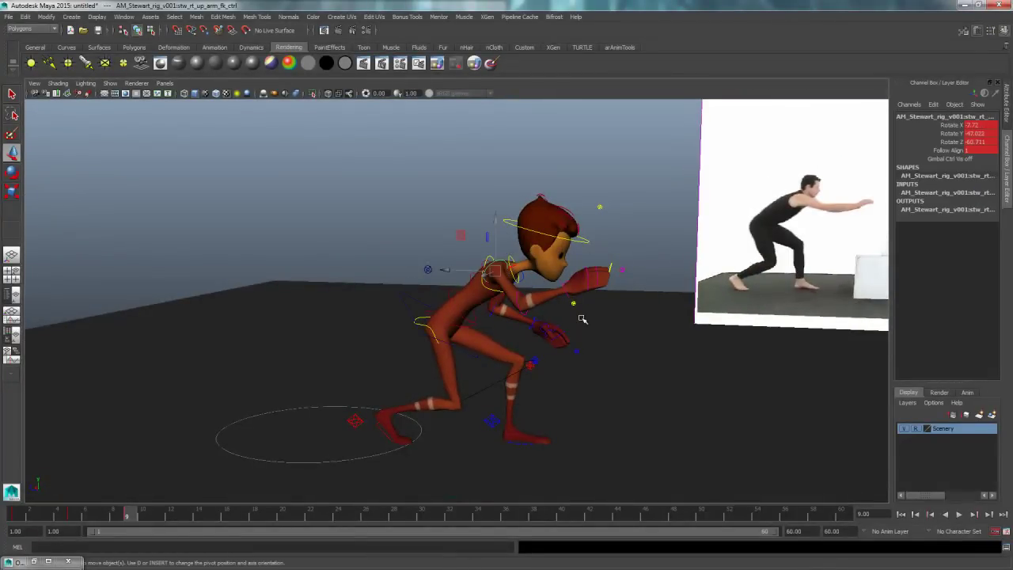
key(e)
drag(538, 301, 651, 345)
click(533, 305)
click(535, 304)
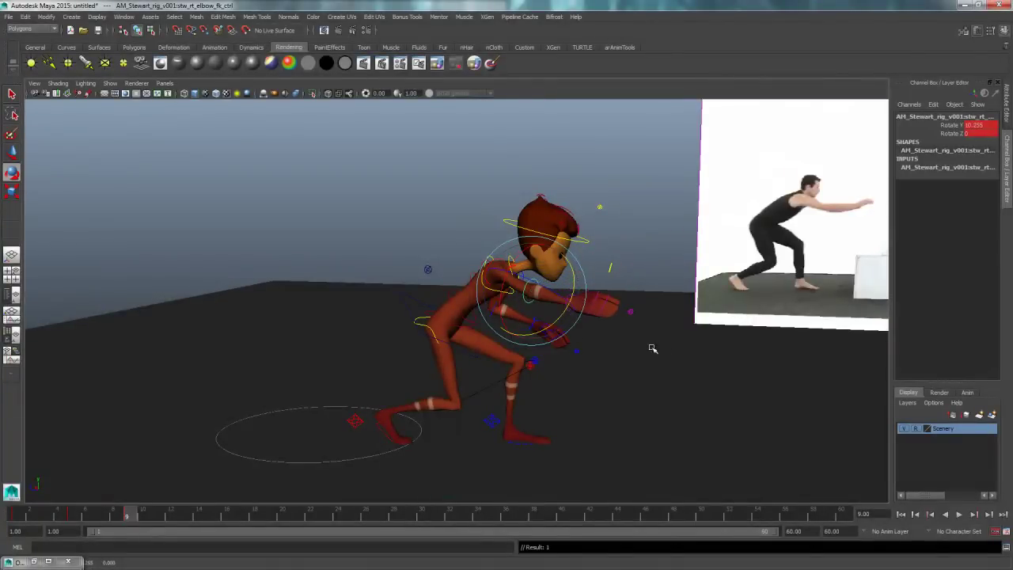
Step: Rotate the right wrist FK control to about 43.7 in X, -17.1 in Y and 2.3 in Z
click(651, 346)
click(565, 295)
drag(565, 296, 561, 260)
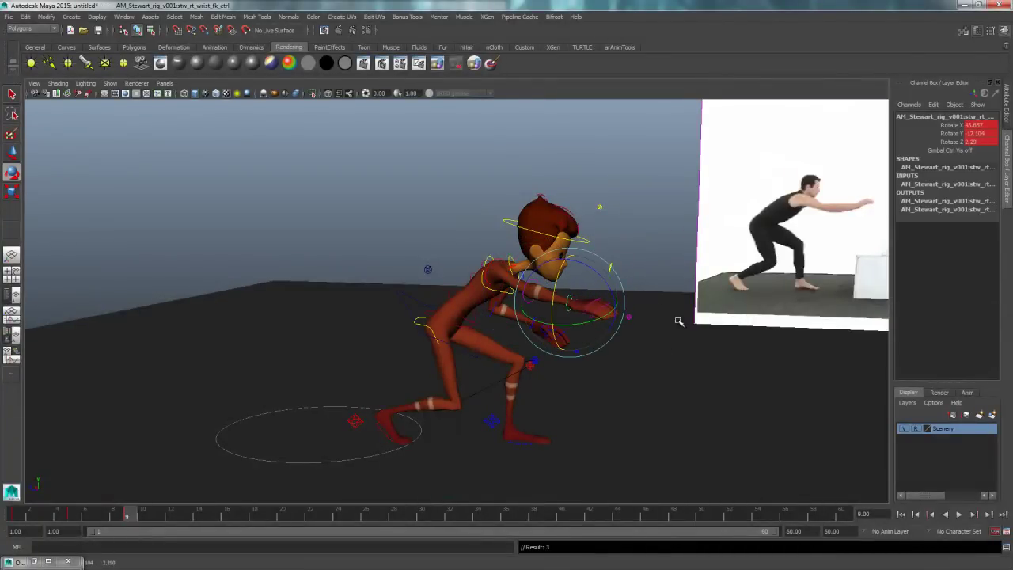
Step: Swing the left upper arm forward to about 20.1 in X, -51.2 in Y and -63 in Z so it reaches like the reference
alt+drag(678, 322, 534, 352)
click(614, 308)
click(522, 296)
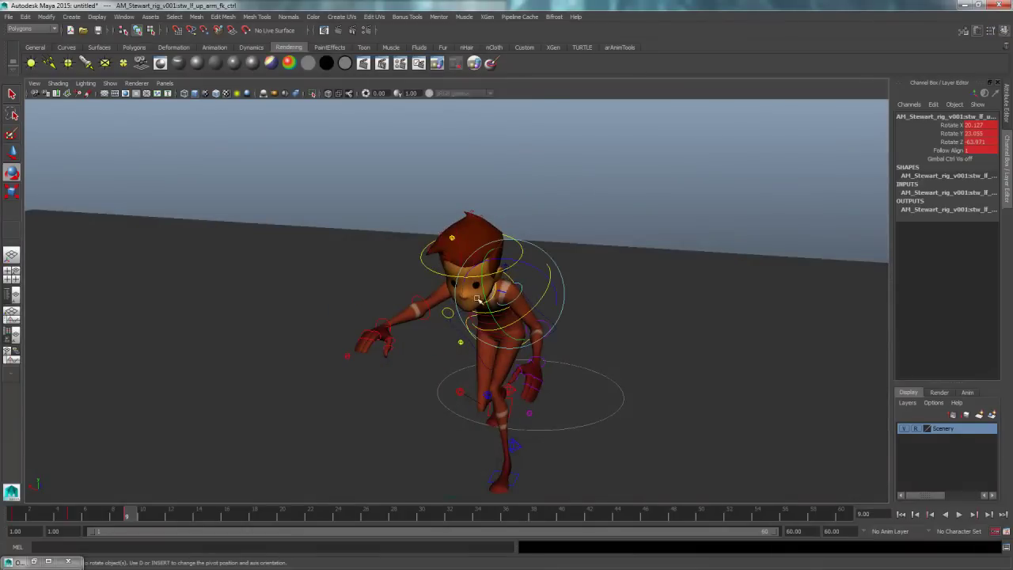
drag(478, 298, 583, 288)
click(581, 313)
click(535, 280)
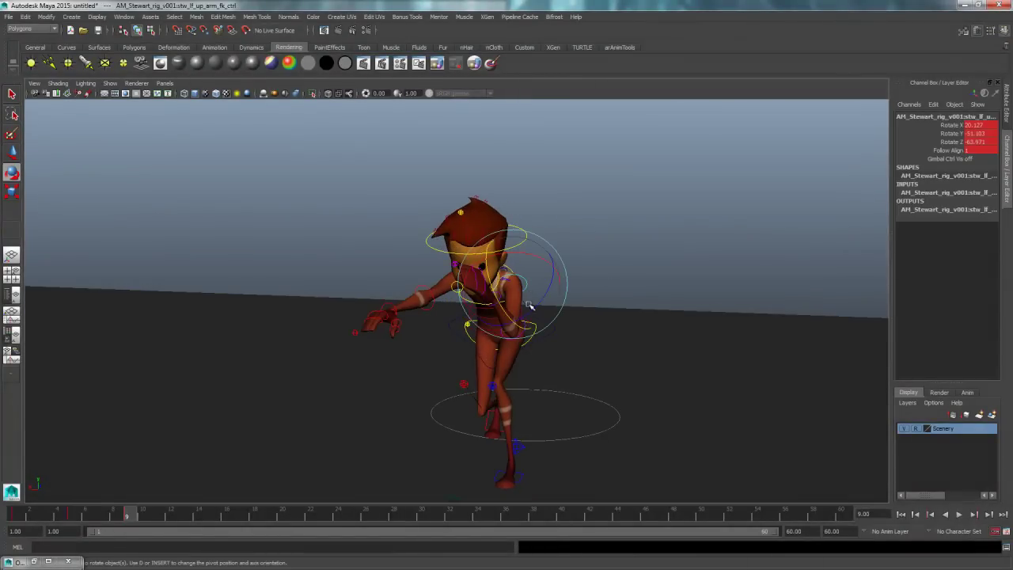
click(544, 337)
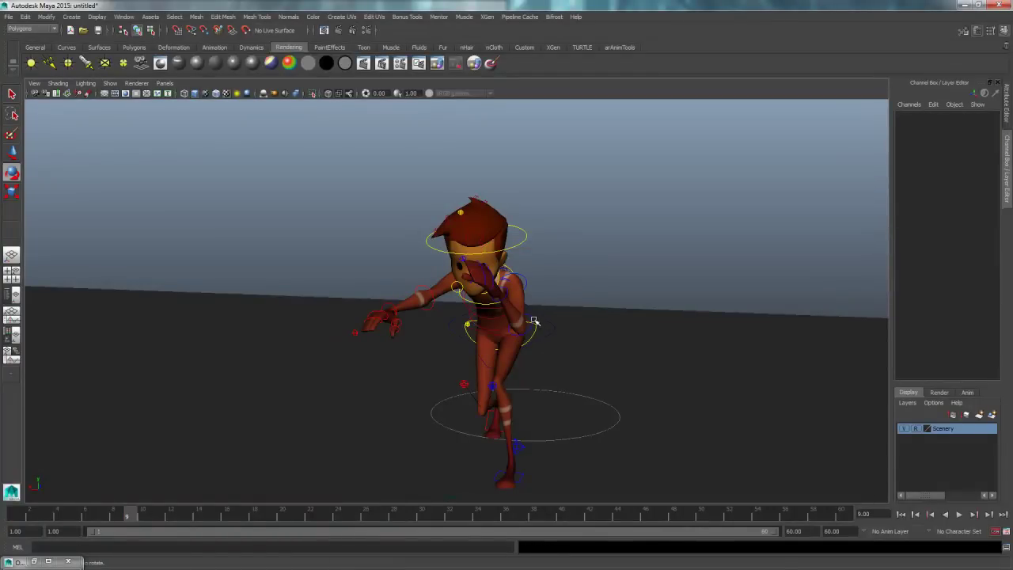
click(539, 324)
click(566, 396)
alt+drag(530, 423, 633, 445)
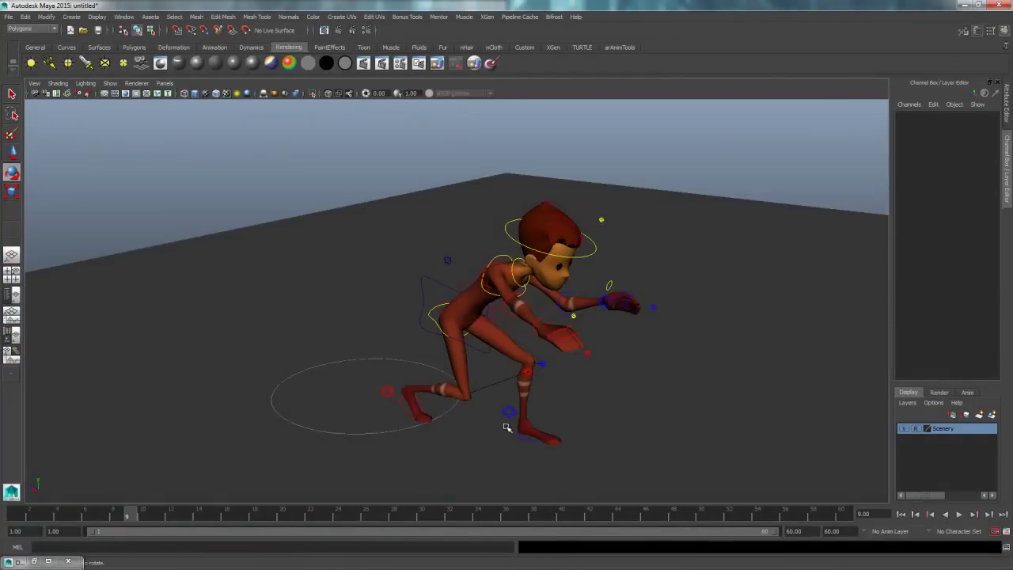
Step: Try lifting the left foot IK control, and undo the moves
click(509, 415)
key(w)
drag(510, 415, 503, 305)
key(ctrl+z)
key(ctrl+z)
key(ctrl+z)
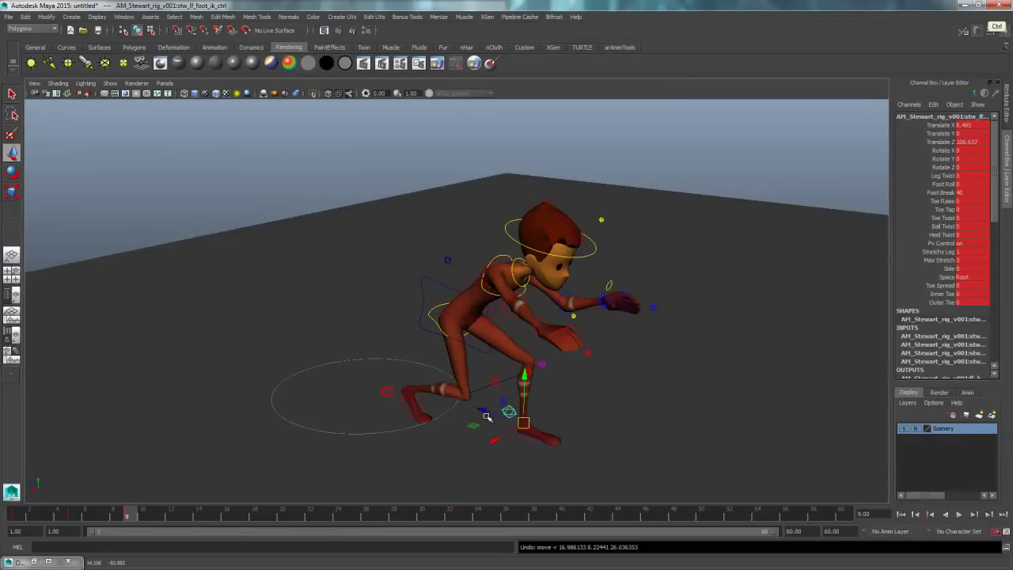
Step: Try shifting the COG control to test how the body and planted feet follow
click(438, 307)
drag(459, 316, 440, 298)
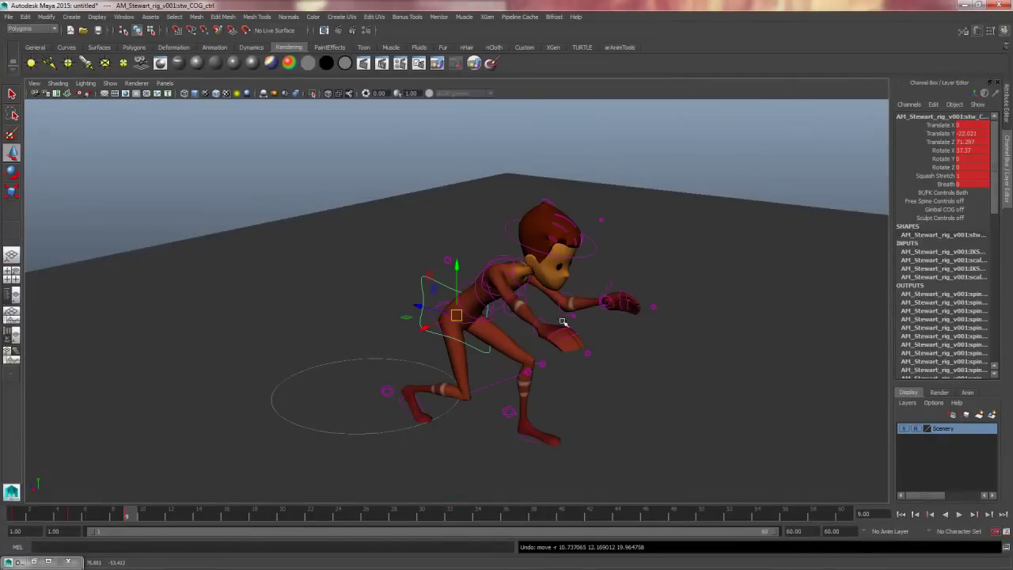
mouse_move(455, 315)
mouse_down()
mouse_move(452, 290)
mouse_move(457, 313)
mouse_up()
Step: Try rotating an FK arm control, undo the rotation and clear the selection
click(518, 293)
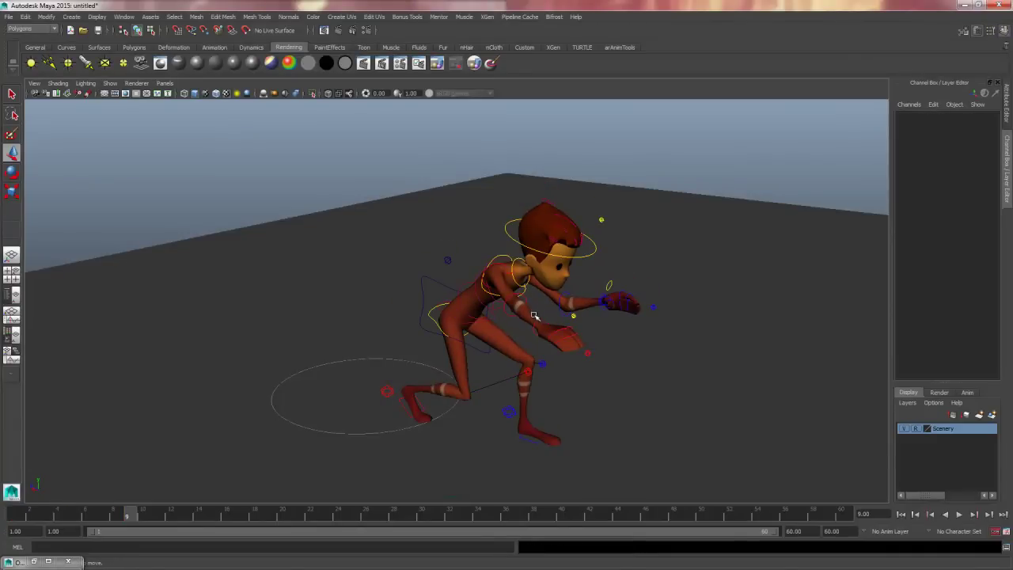
click(534, 305)
key(e)
drag(542, 306, 572, 305)
key(ctrl+z)
click(678, 353)
key(q)
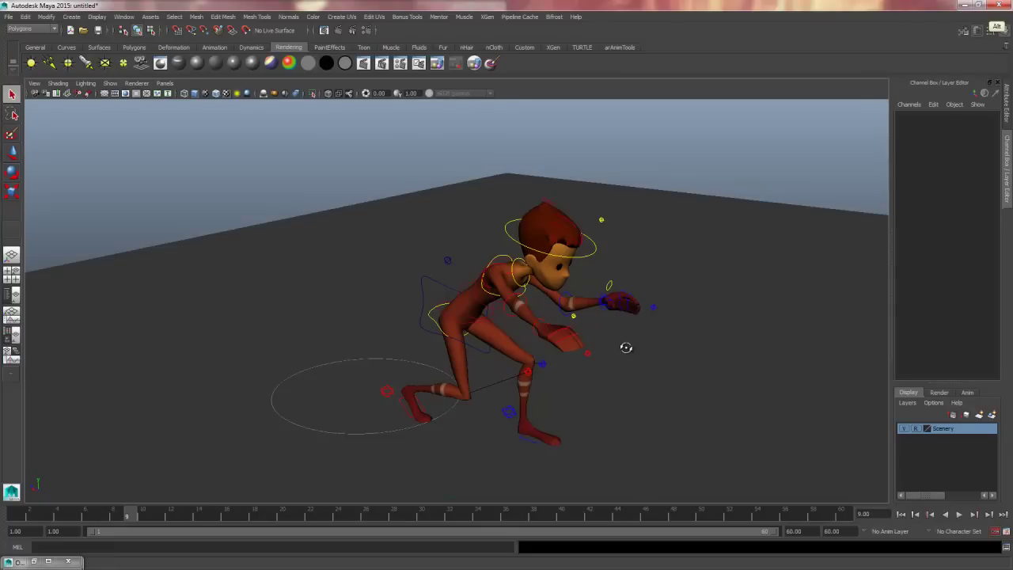
Step: Snap both arms from FK to IK at frame 9 through their arm settings controls
alt+drag(625, 347, 536, 307)
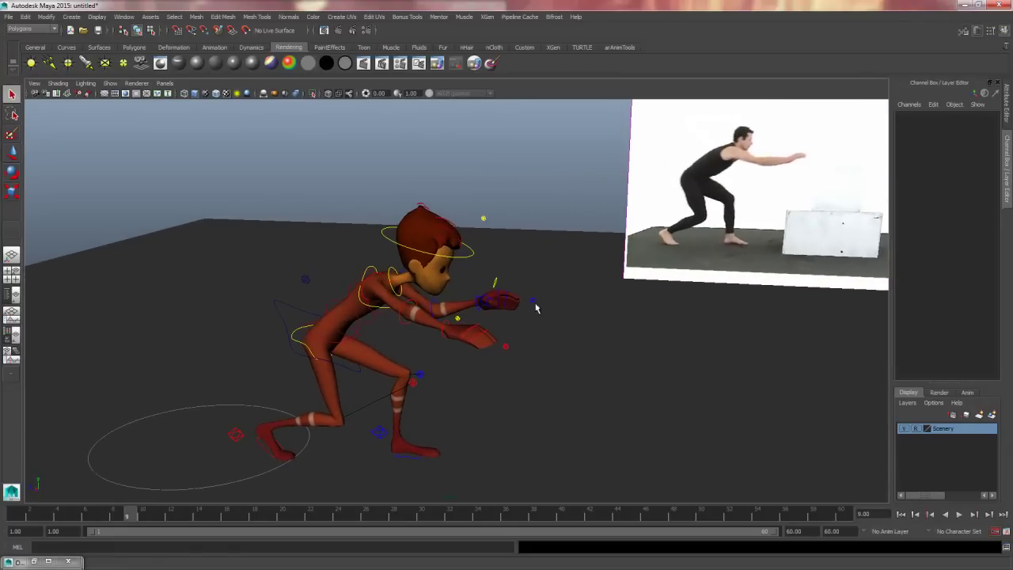
click(539, 305)
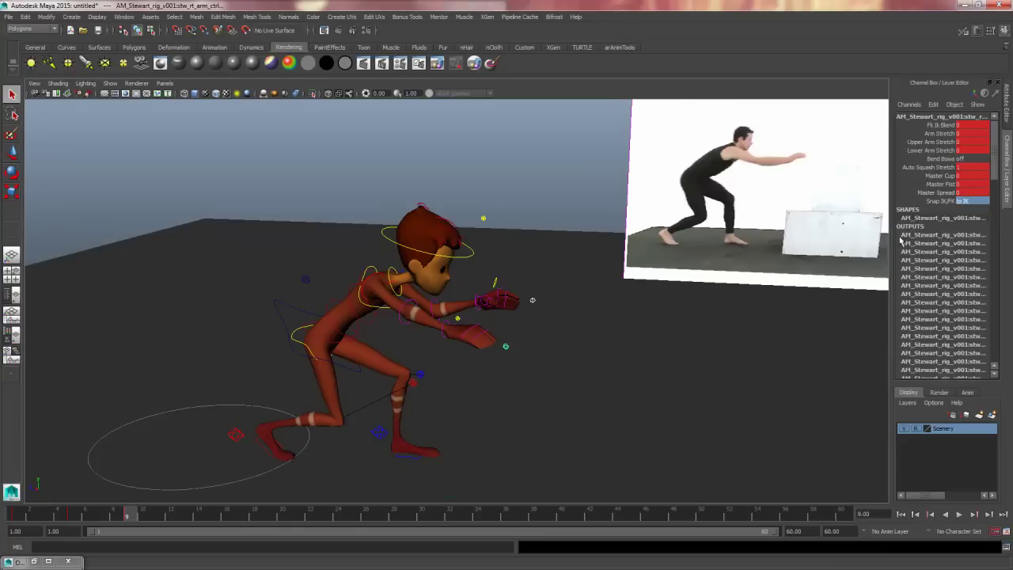
click(554, 317)
drag(533, 311, 535, 322)
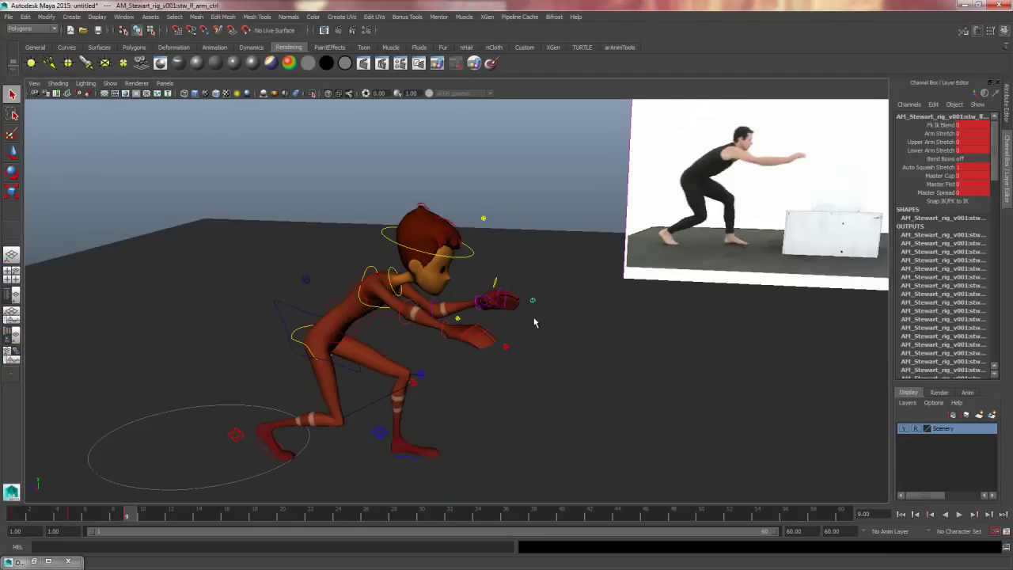
click(975, 203)
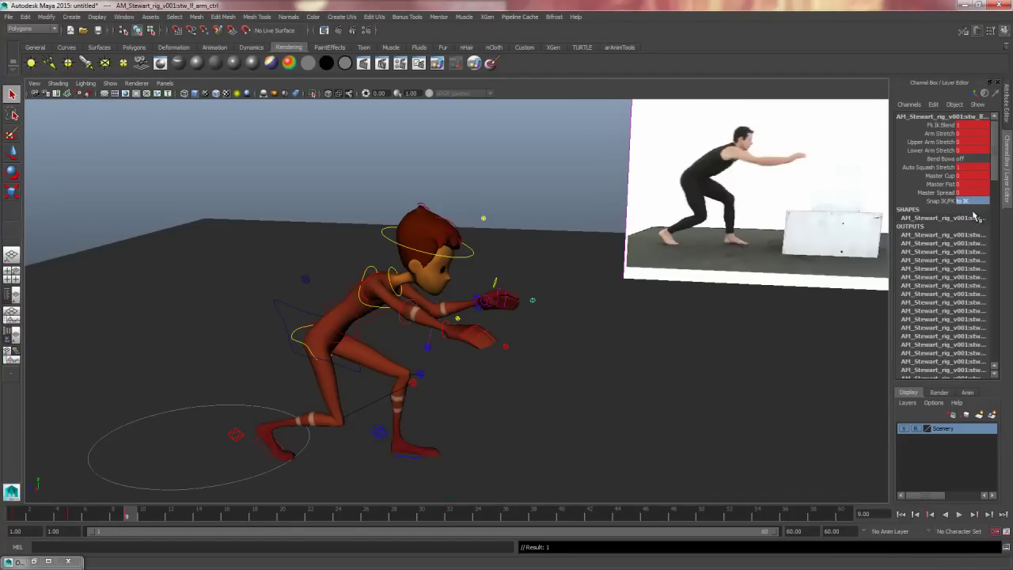
alt+drag(490, 325, 461, 335)
mouse_move(457, 333)
alt+mouse_down()
mouse_move(483, 342)
mouse_move(498, 367)
mouse_move(584, 325)
mouse_move(411, 392)
mouse_move(455, 341)
alt+mouse_up()
click(973, 202)
click(979, 212)
Step: Select all of the character's rig controls at frame 9, and clear the selection
click(515, 375)
drag(543, 215, 143, 485)
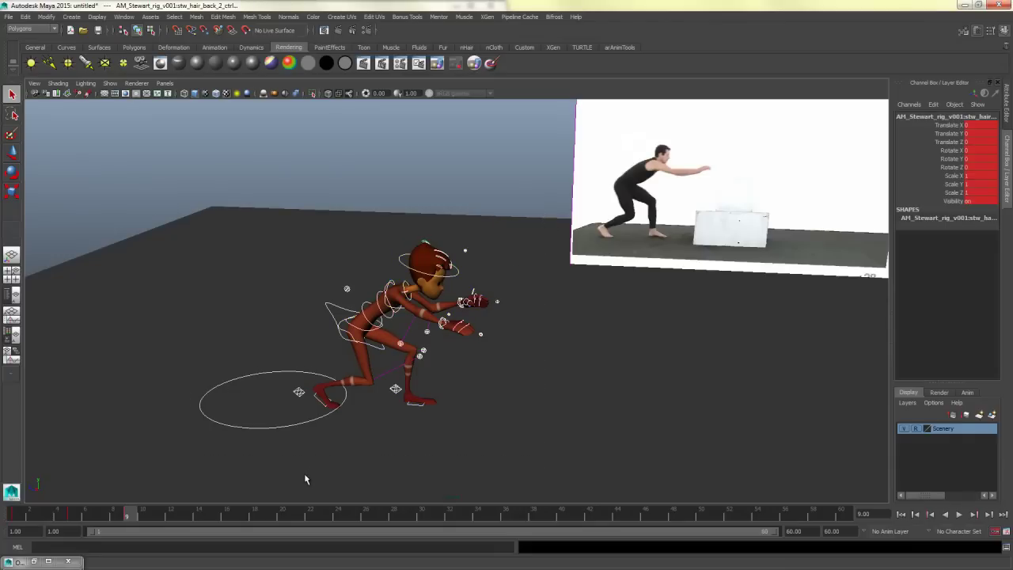
click(543, 349)
Step: Inspect the IK hand controls of both arms and the elbow pole vector controls up close
click(460, 306)
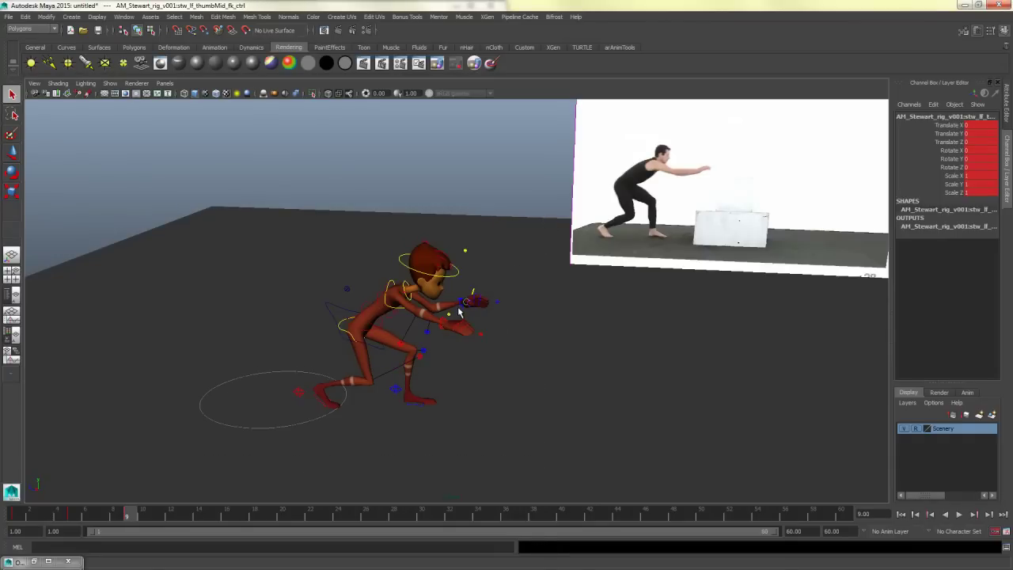
click(458, 310)
alt+right_drag(465, 315, 769, 337)
click(464, 349)
click(428, 349)
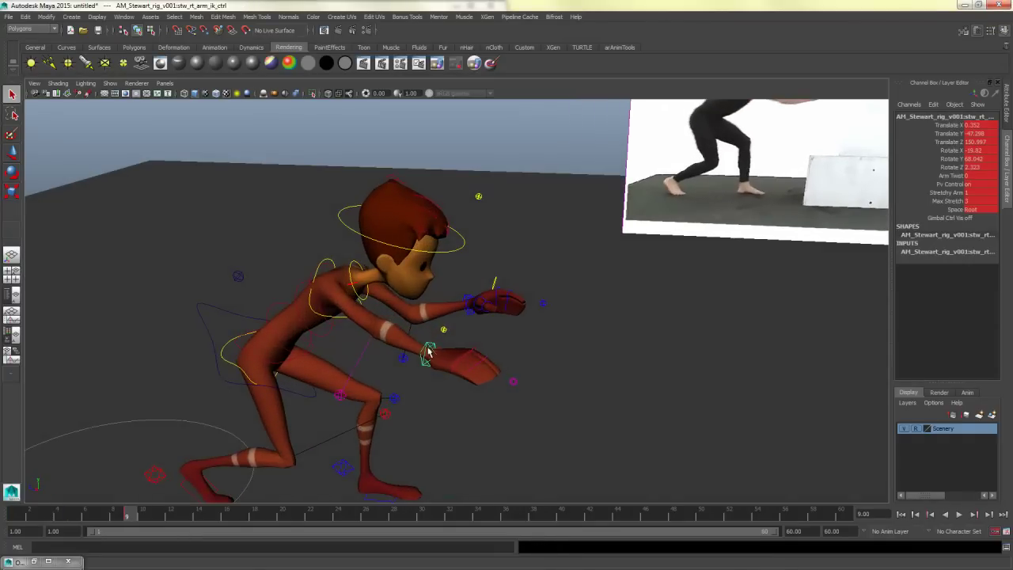
shift+click(476, 316)
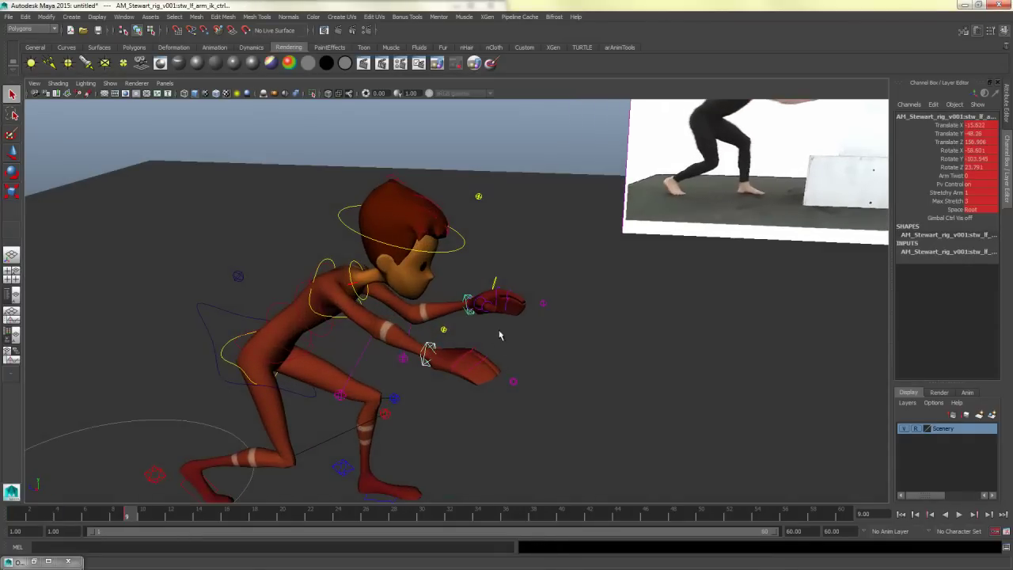
click(403, 358)
alt+drag(404, 378, 551, 352)
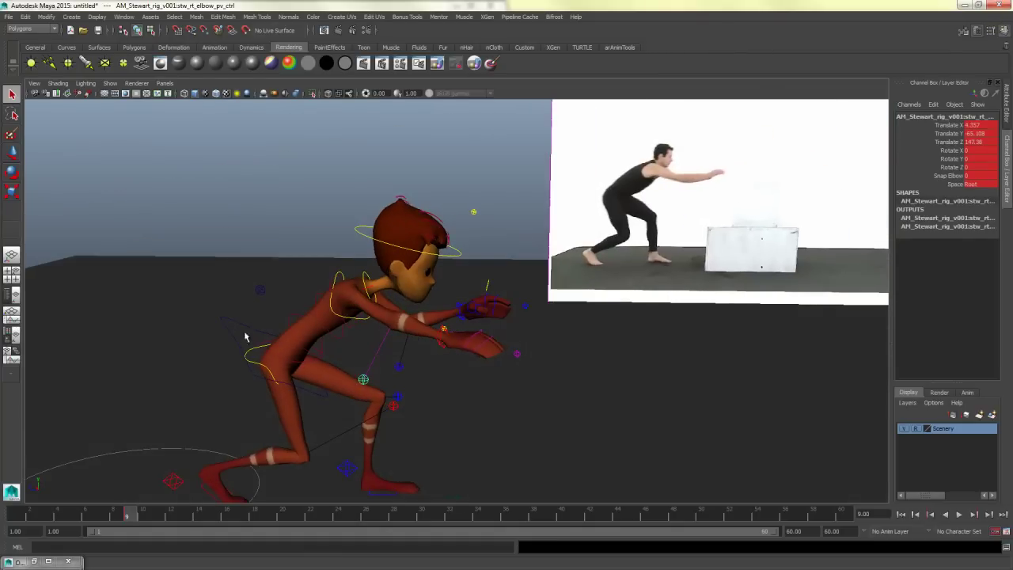
Step: Try moving the COG control to test whether the IK hands stay planted
click(244, 341)
key(e)
key(w)
drag(278, 366, 573, 393)
alt+right_drag(628, 351, 288, 352)
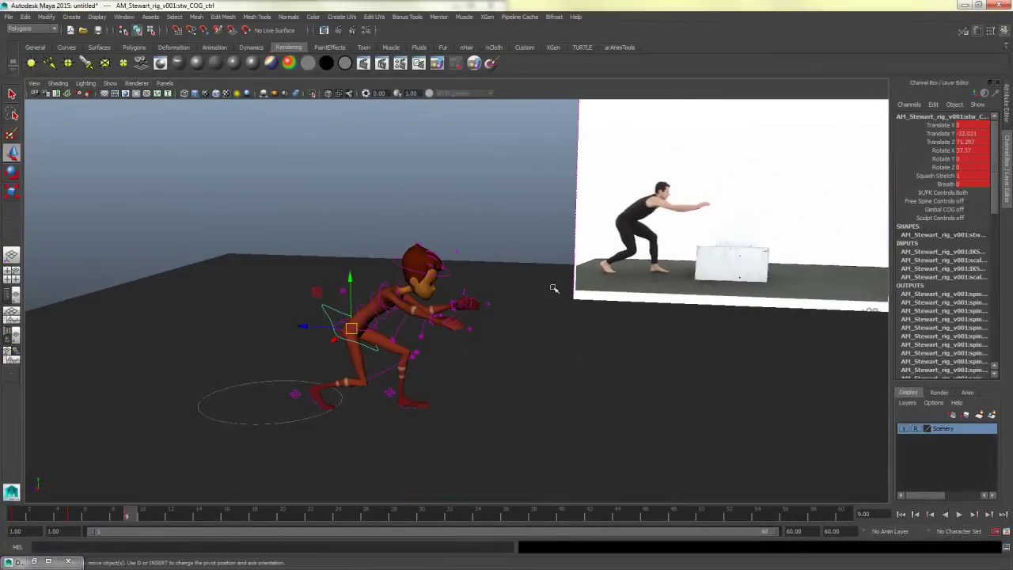
Step: Create a polygon cube in front of the character at about -212 in Translate Z, scaled uniformly to about 129
click(73, 17)
mouse_move(88, 46)
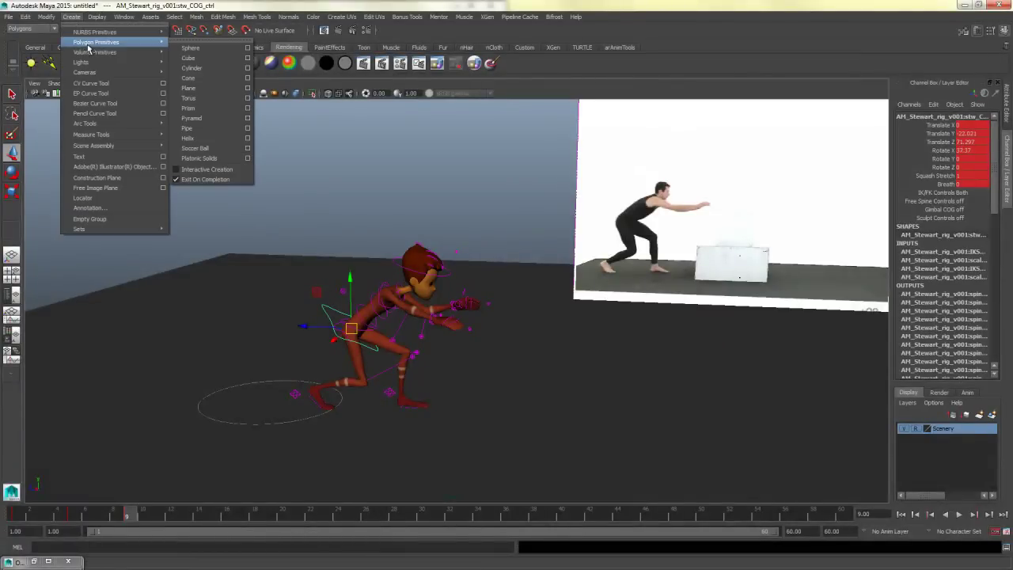
click(201, 60)
alt+drag(514, 333, 508, 354)
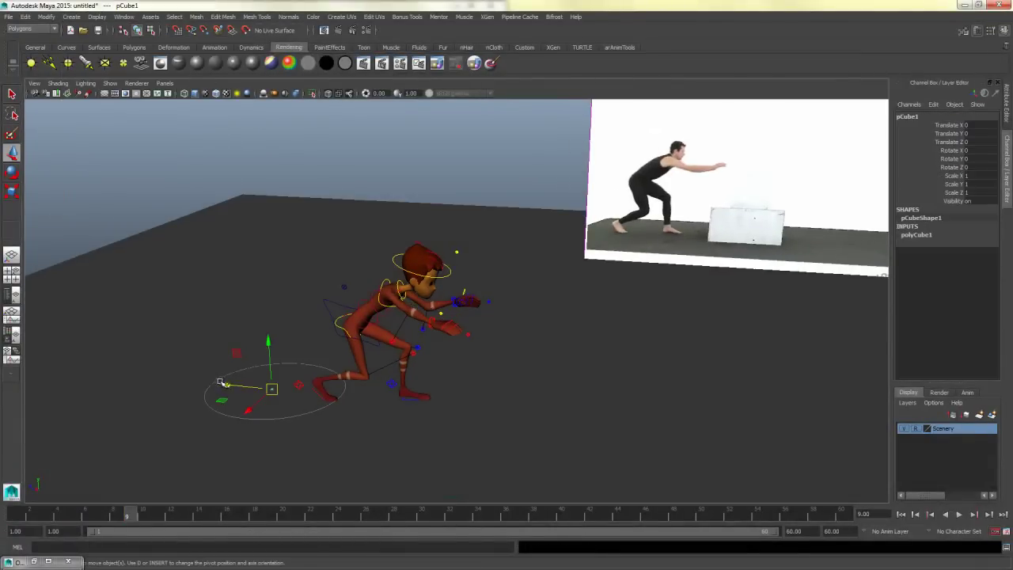
drag(229, 385, 635, 414)
key(r)
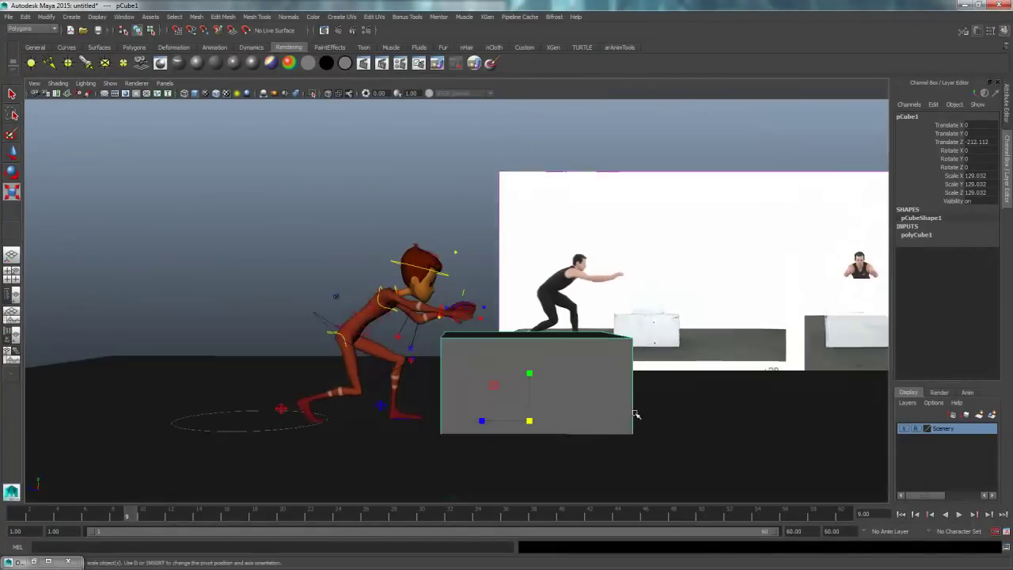
Step: Narrow the cube to about 86.2 in Scale Z and position it under the hands at about 13.4 in Y and -196.6 in Z
alt+drag(555, 390, 447, 406)
key(w)
key(r)
key(w)
alt+drag(448, 406, 522, 402)
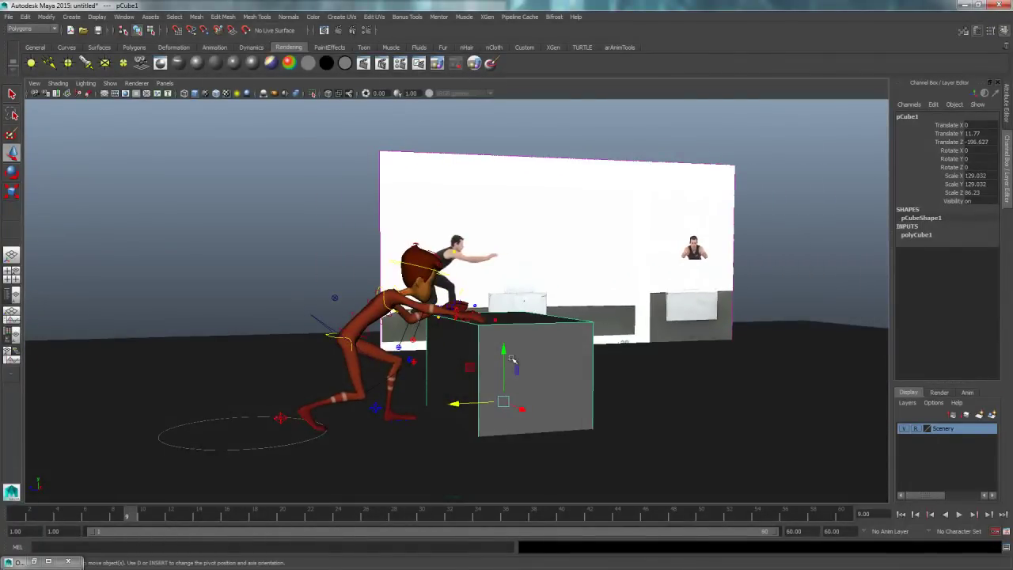
drag(502, 358, 502, 354)
Step: Rename the cube as box
double_click(903, 116)
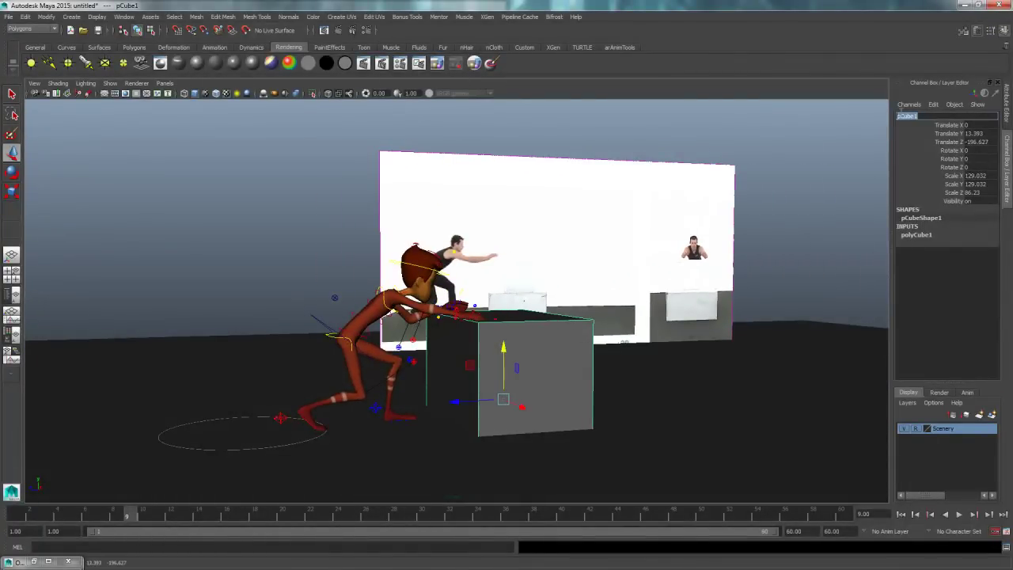
text(box)
key(Return)
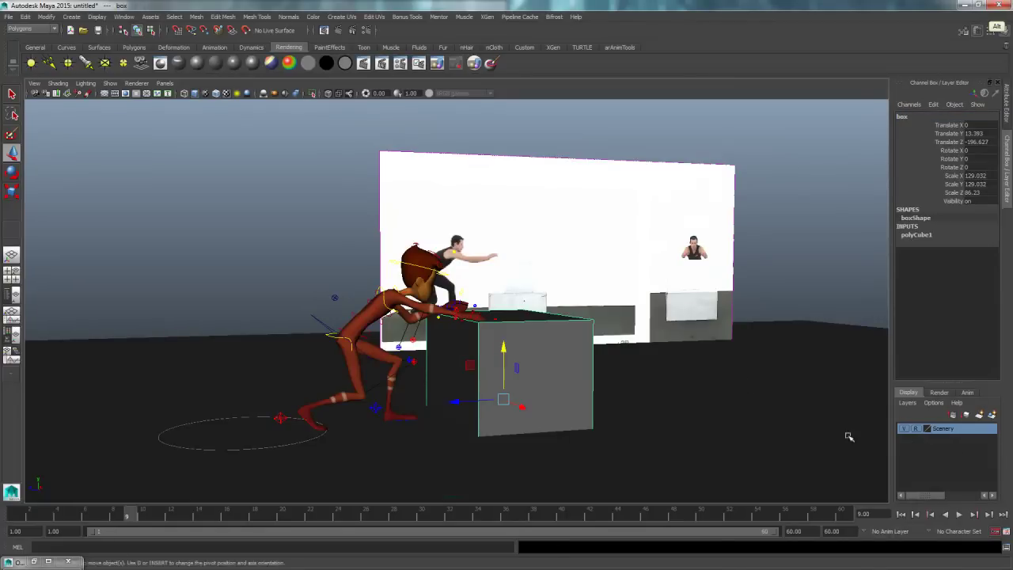
alt+drag(848, 436, 754, 435)
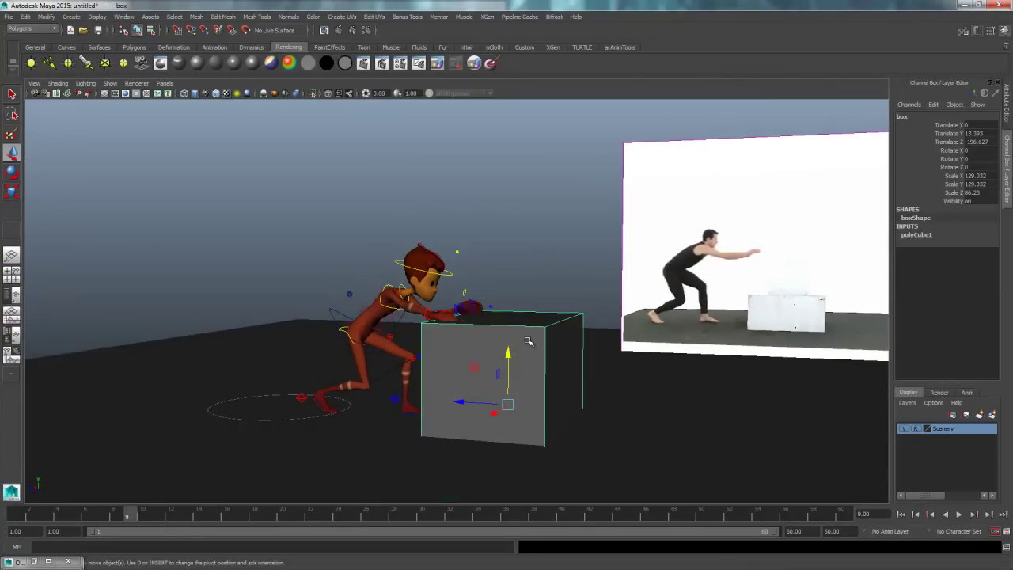
Step: Add the selected box to the Scenery display layer and deselect it
right_click(951, 433)
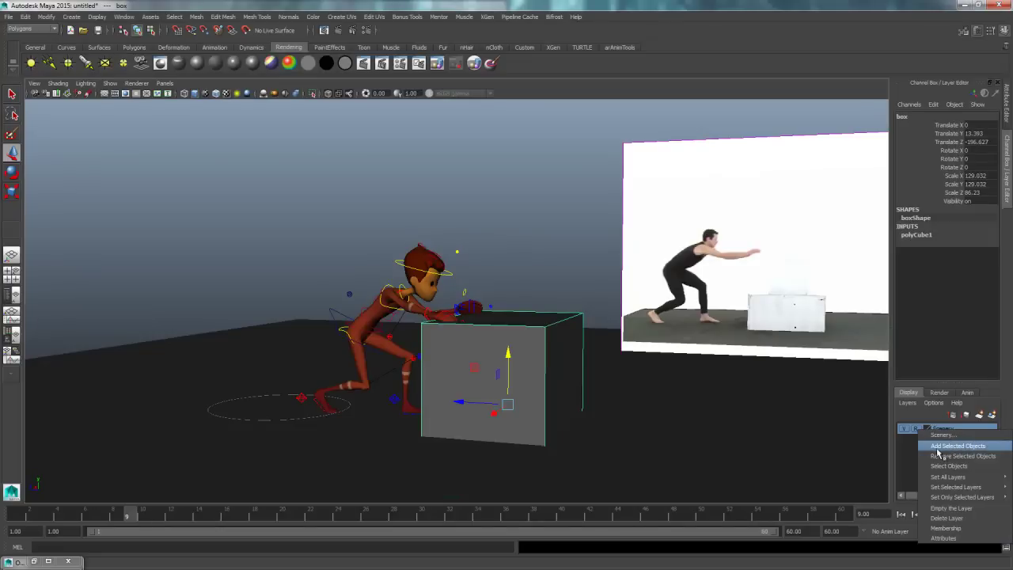
click(967, 447)
click(578, 293)
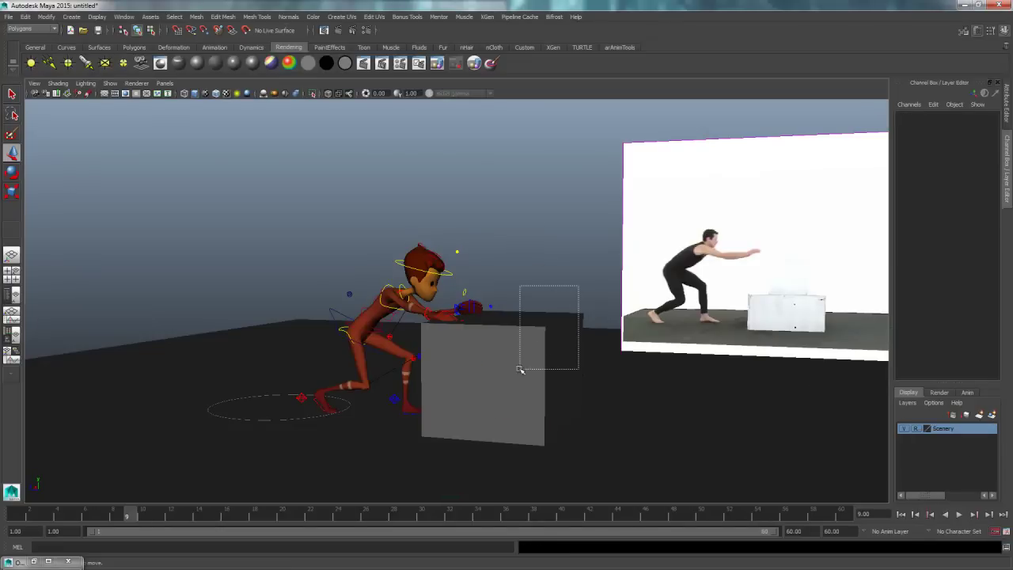
Step: Adjust the position and rotation of the right arm IK control at frame 9 so the hand reaches toward the box
alt+drag(517, 359, 400, 372)
click(403, 360)
key(e)
key(w)
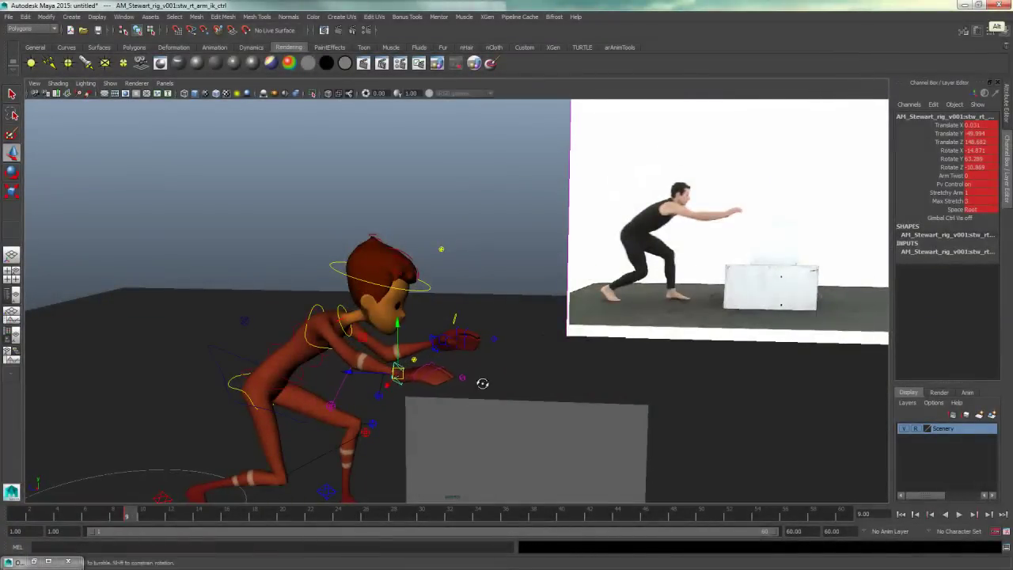
Step: Rotate the left arm IK control so its palm faces the box and pull the hand slightly back toward the body
alt+drag(481, 383, 443, 381)
click(474, 315)
key(e)
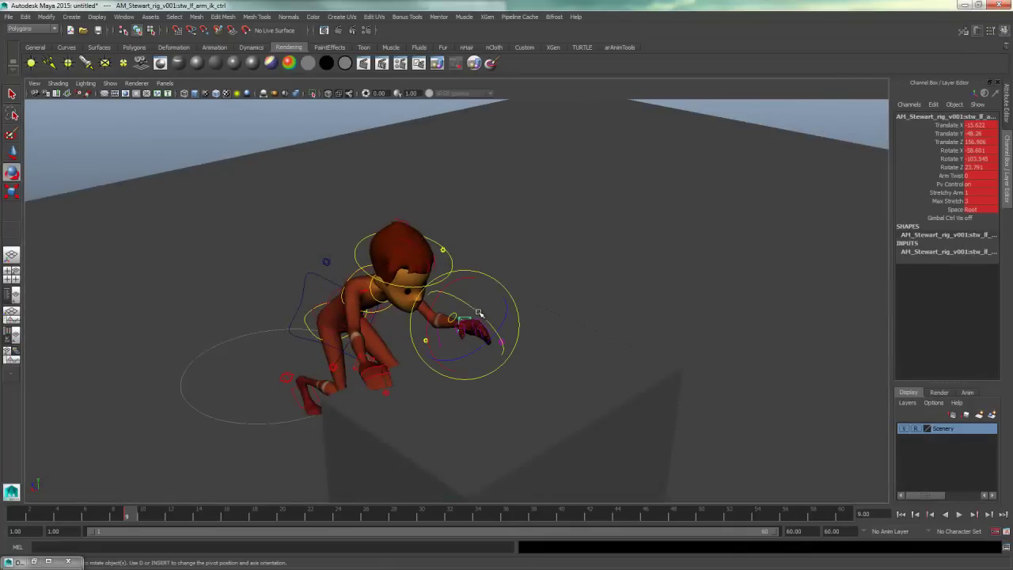
drag(445, 304, 546, 310)
key(w)
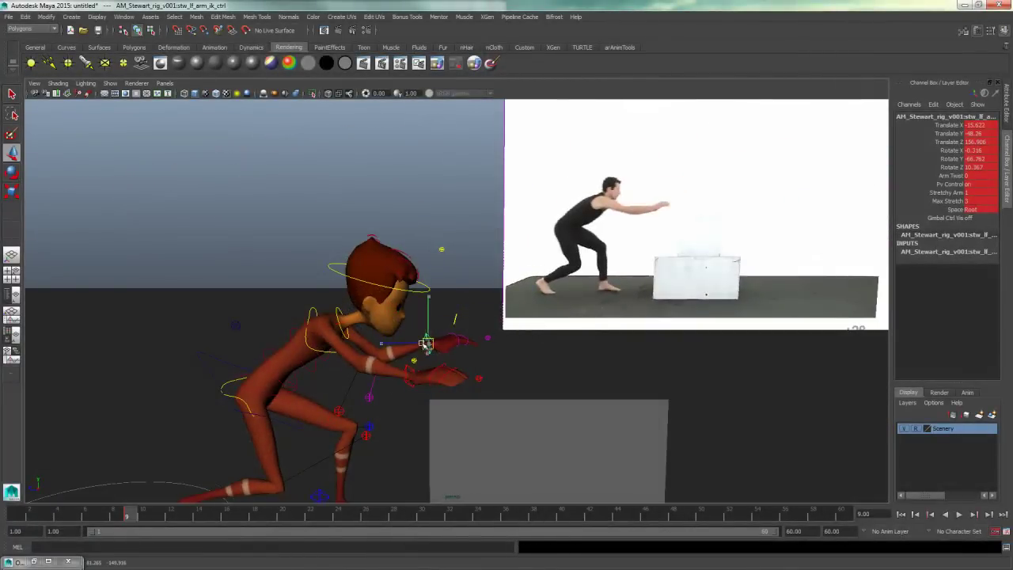
mouse_move(425, 344)
mouse_down()
mouse_move(458, 393)
mouse_move(448, 346)
mouse_move(424, 350)
mouse_up()
key(e)
alt+drag(449, 372, 505, 336)
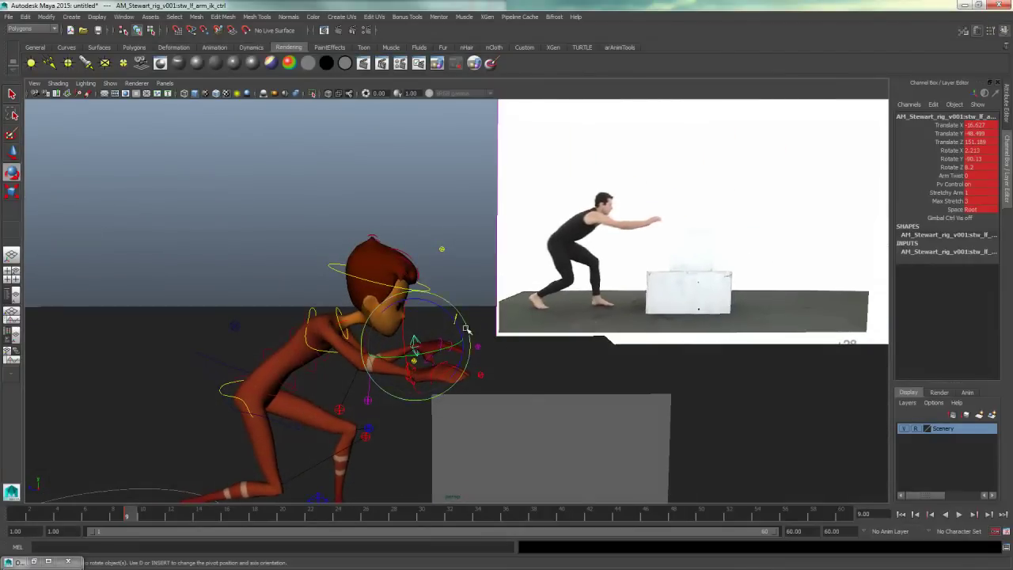
Step: Refine the left arm IK control from several angles, to about -9.8, -46.4, 159.4 in translation and -14, -69.6, 0.2 in rotation
key(w)
alt+drag(549, 409, 493, 361)
drag(523, 392, 658, 411)
key(e)
key(w)
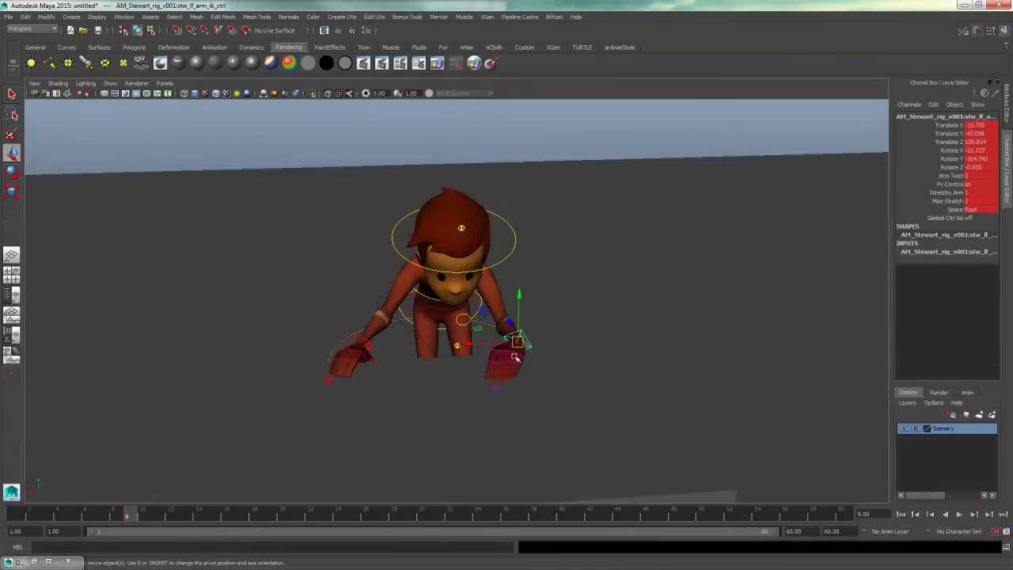
key(e)
key(w)
drag(547, 358, 419, 397)
Step: Select all the character's controls in the side view and compare the key poses at frames 5 and 9
key(space)
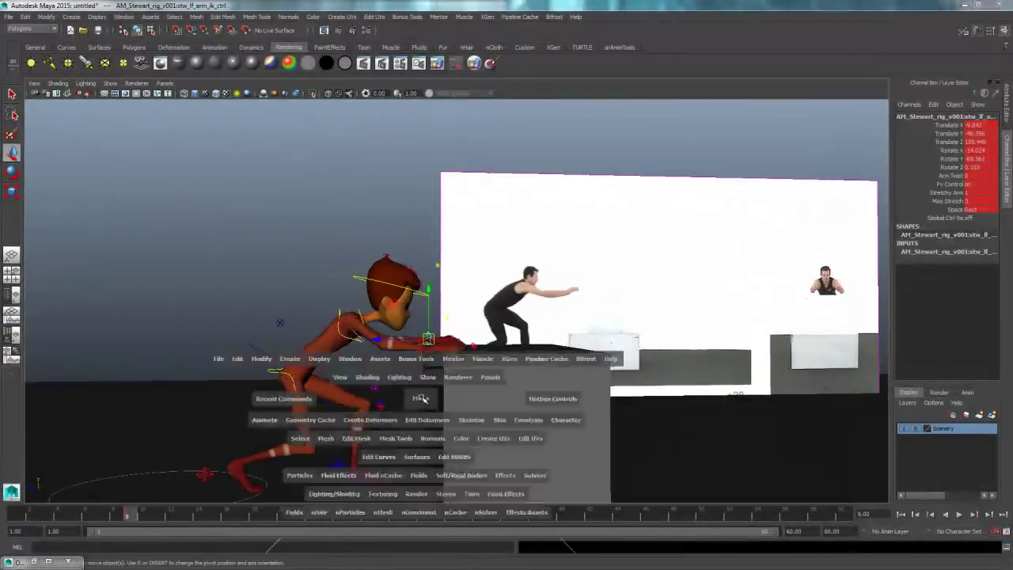
key(space)
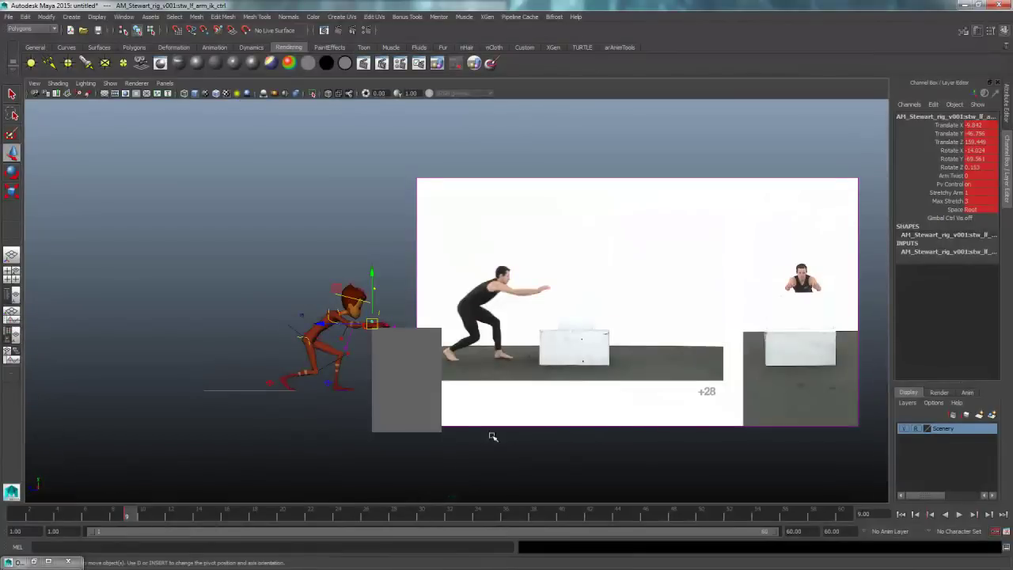
drag(414, 253, 231, 423)
key(comma)
key(period)
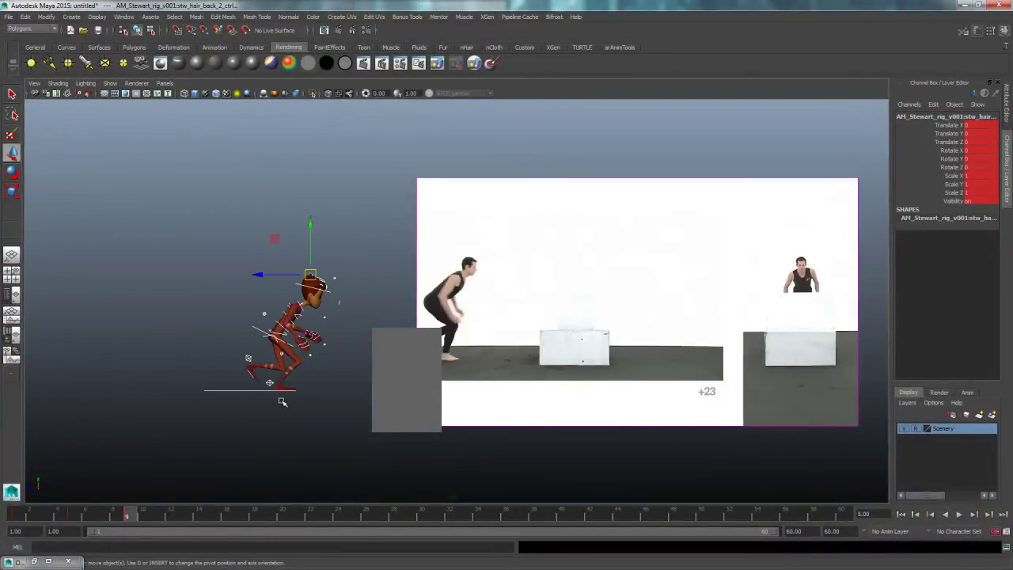
key(comma)
key(period)
key(comma)
key(period)
key(comma)
key(period)
key(comma)
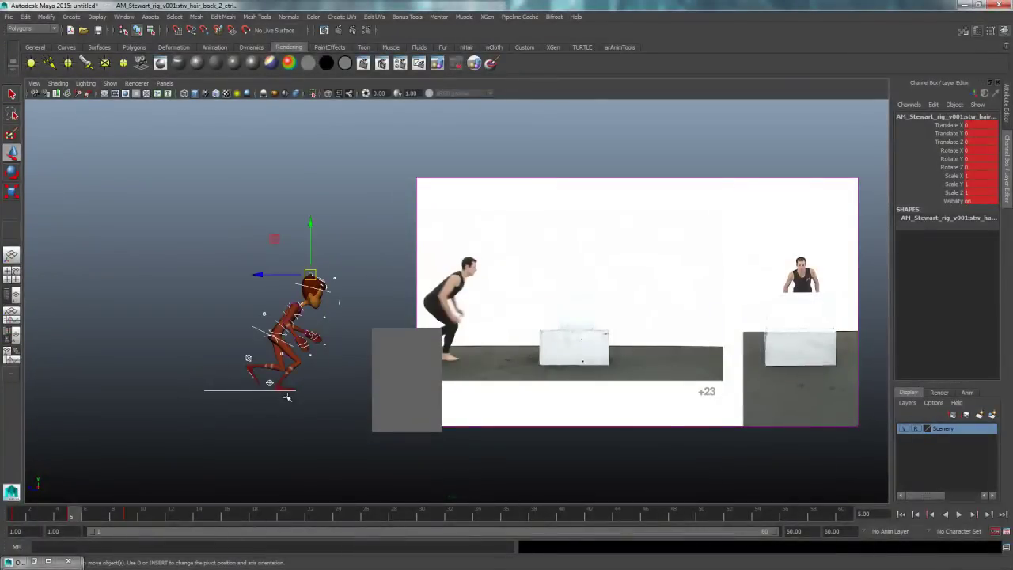
key(period)
key(comma)
key(period)
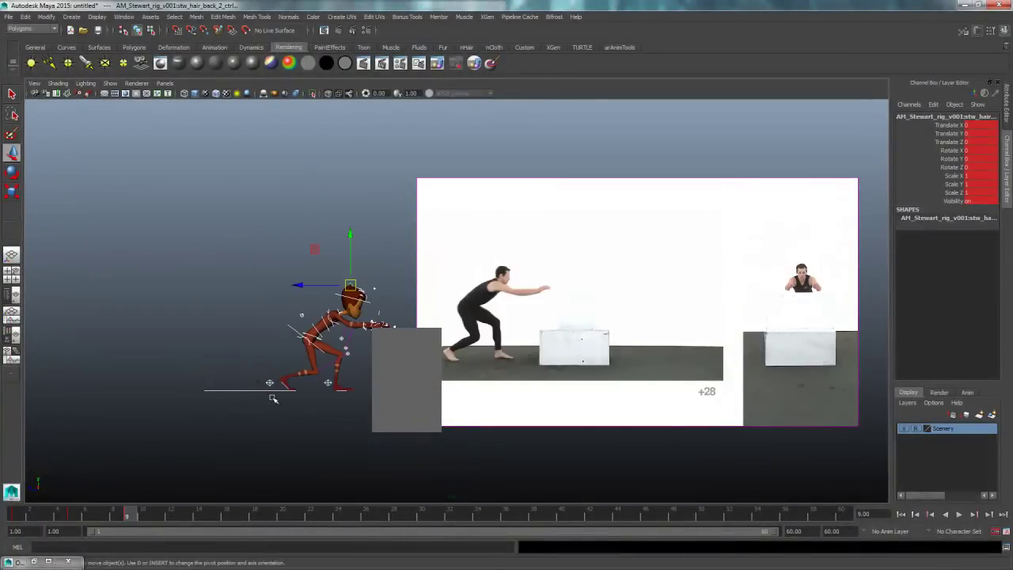
click(273, 398)
Step: Rotate the spine shoulder control to about 1.18 in Rotate X at frame 9 in the perspective view
key(space)
key(space)
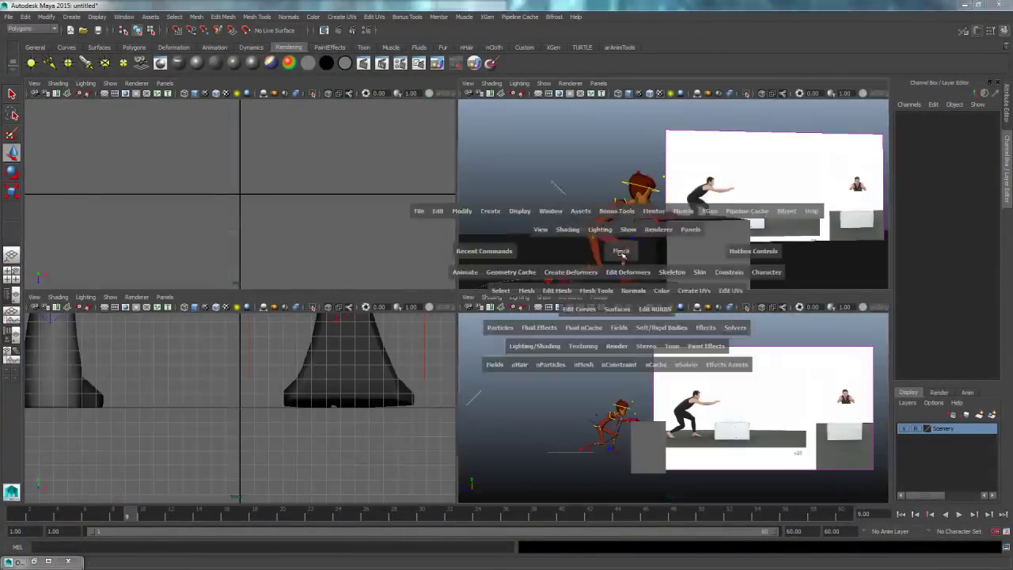
alt+drag(518, 342, 608, 347)
click(425, 339)
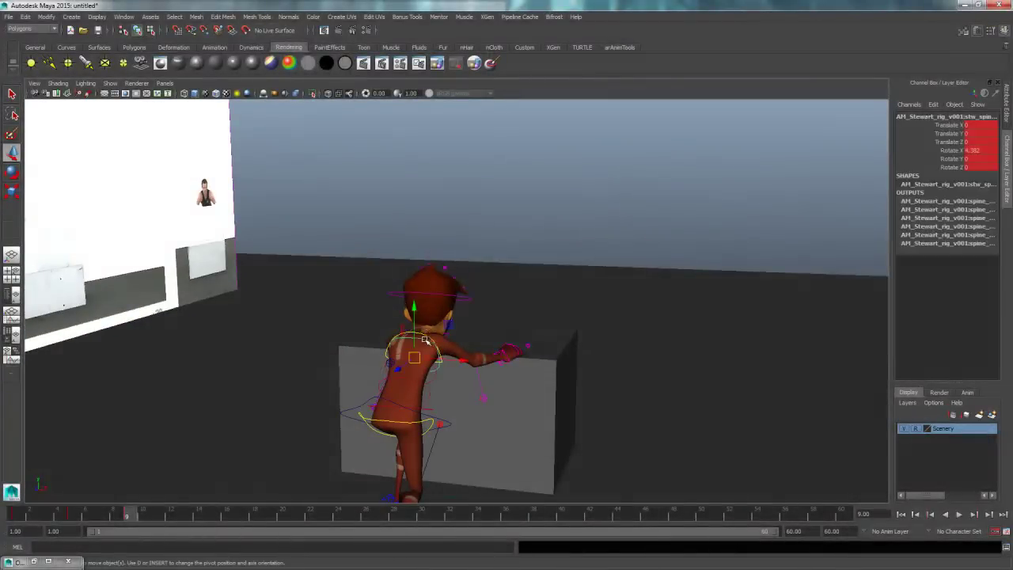
key(e)
alt+drag(403, 342, 374, 371)
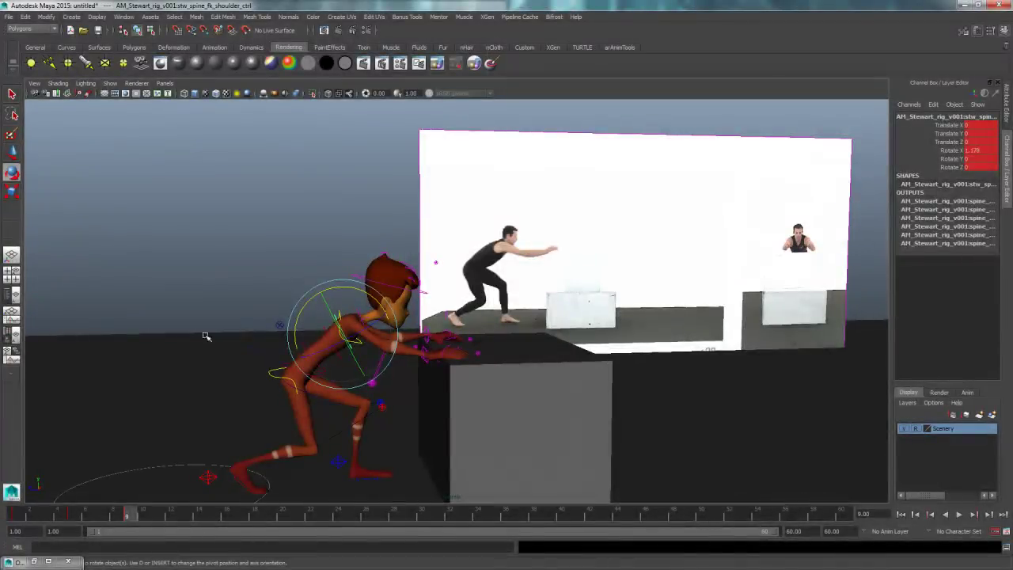
click(203, 334)
Step: Rotate the left clavicle control to about -2.6, -9.5, 3.3 to support the forward arm reach
alt+drag(204, 335, 273, 383)
click(397, 349)
key(s)
click(496, 392)
click(489, 397)
mouse_move(506, 376)
alt+mouse_down()
mouse_move(443, 394)
mouse_move(527, 400)
mouse_move(578, 385)
mouse_move(522, 383)
alt+mouse_up()
Step: Go to frame 13 in the side view and key all the character's controls
key(space)
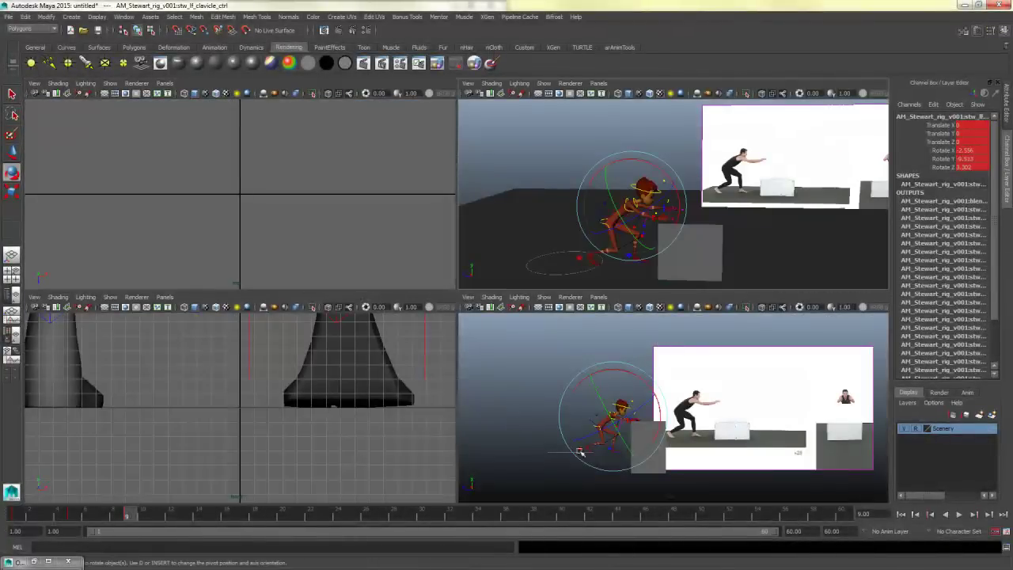
key(space)
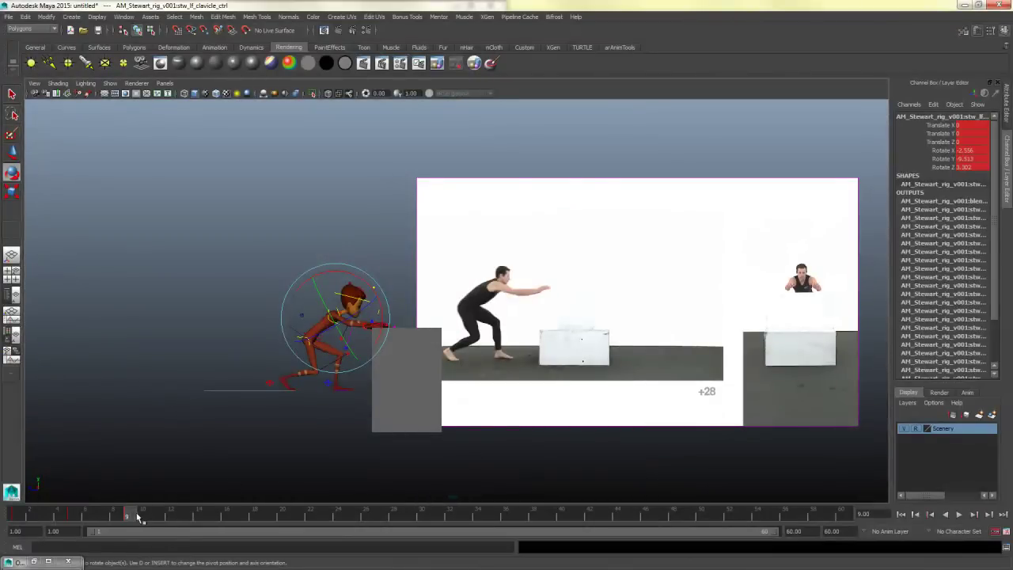
drag(138, 516, 185, 516)
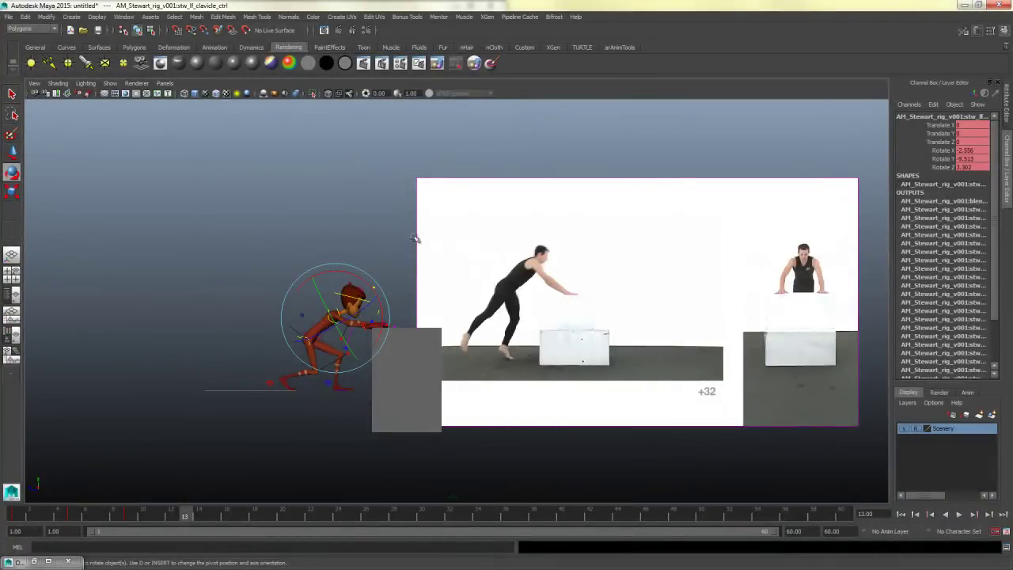
drag(415, 239, 274, 417)
key(s)
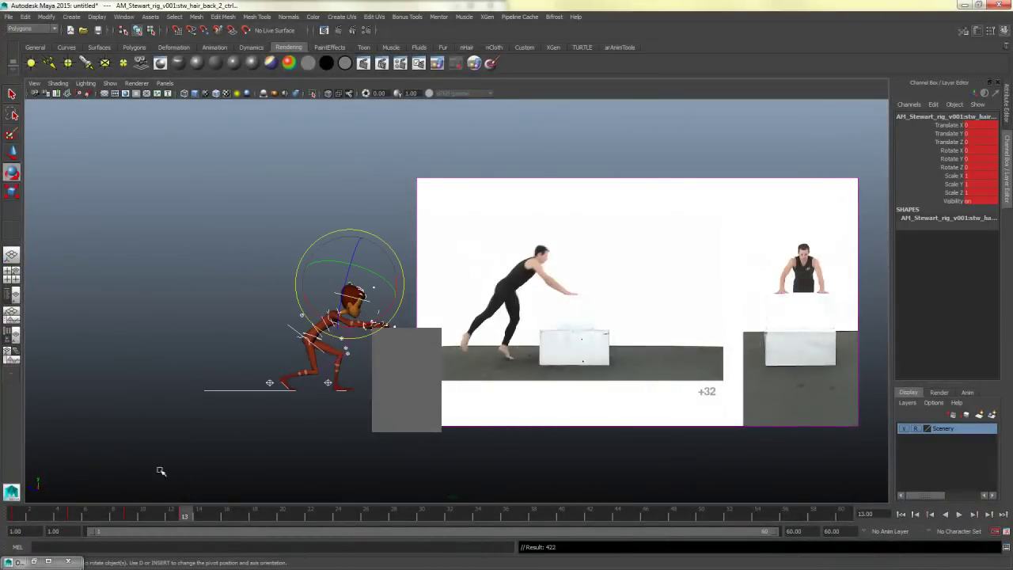
click(336, 429)
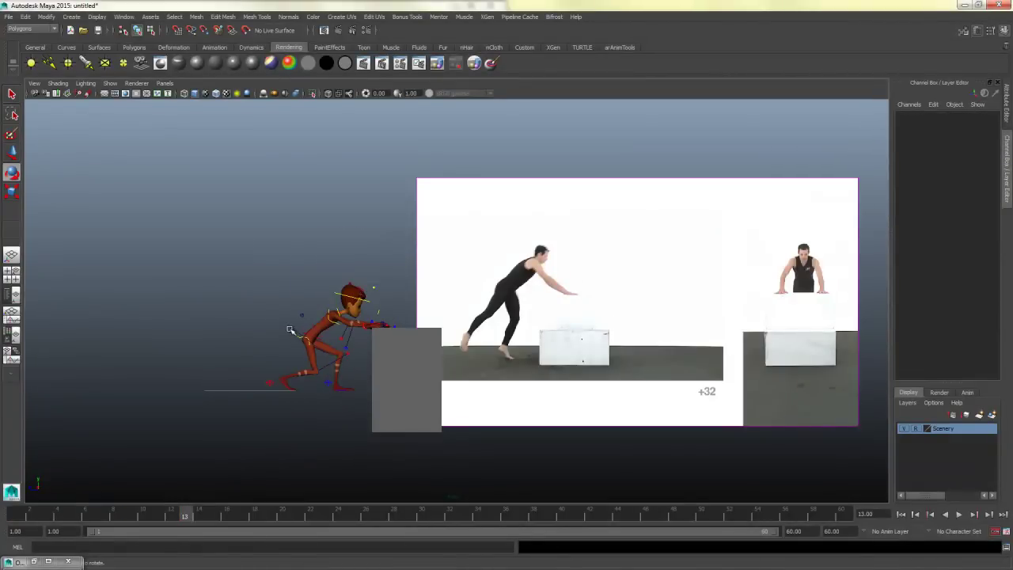
Step: Move the COG control up and forward to about Translate Y 9.3 and Translate Z 94.1, leaning the body over the box
click(338, 373)
key(w)
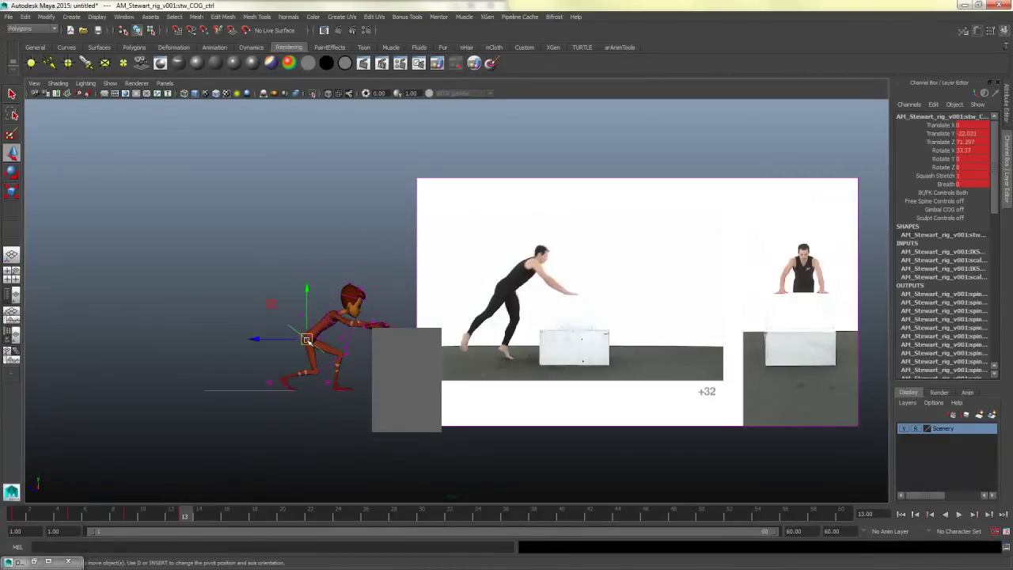
drag(306, 339, 325, 313)
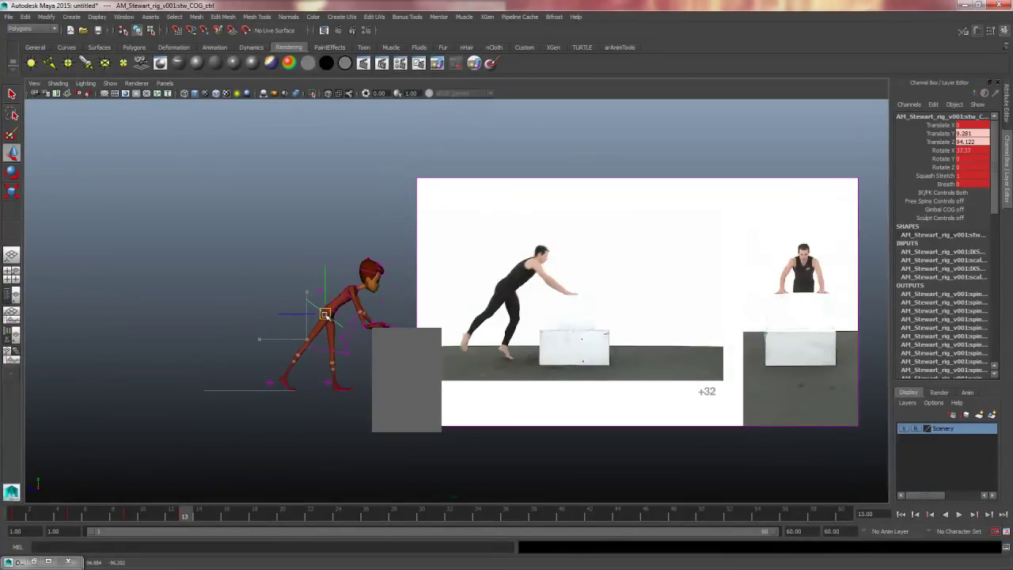
click(322, 424)
Step: Raise the left heel by setting the foot control's Foot Roll to 33 and Foot Break to about 4.8
click(330, 385)
click(943, 184)
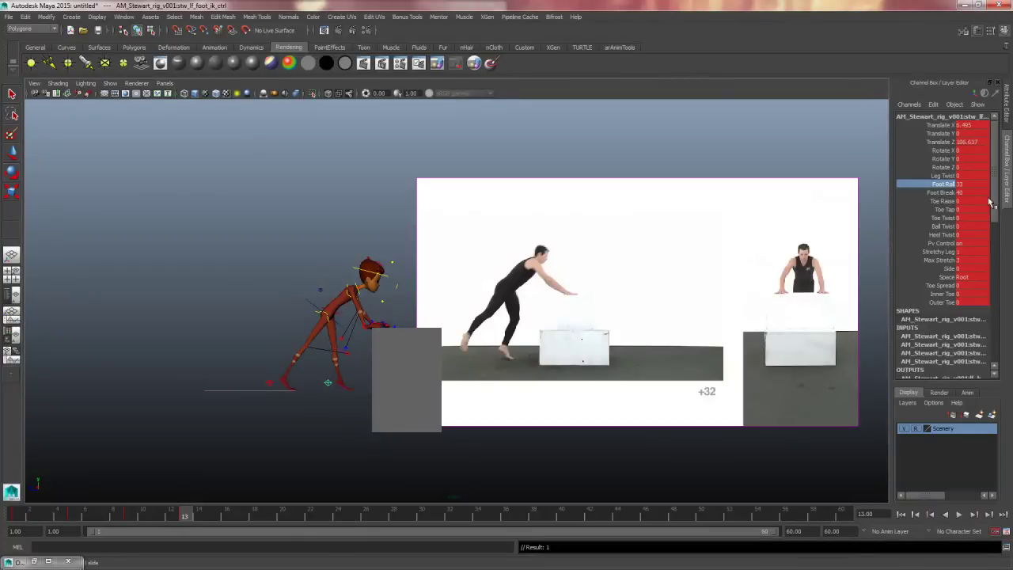
click(945, 193)
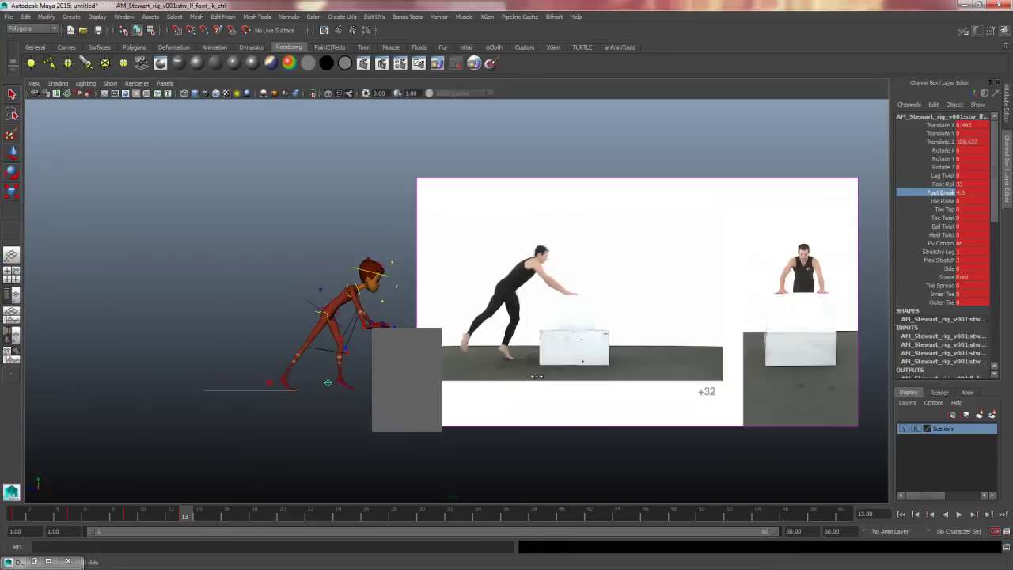
click(254, 454)
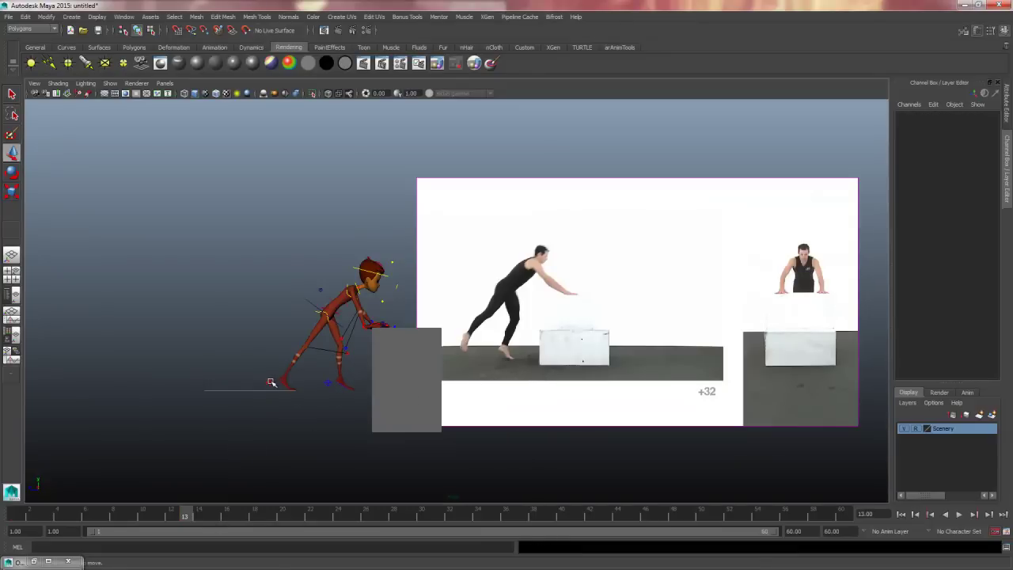
Step: Lift the right foot control off the ground to about Translate Y 23 and Z 44, and rotate it to about 79 in X
click(271, 383)
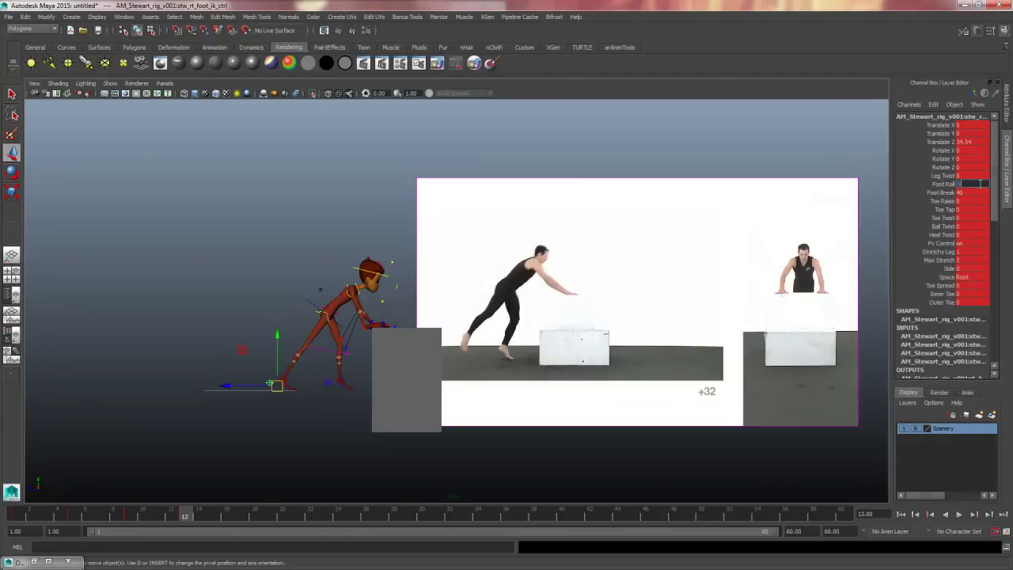
click(256, 404)
click(270, 383)
key(e)
drag(310, 353, 354, 357)
key(w)
key(e)
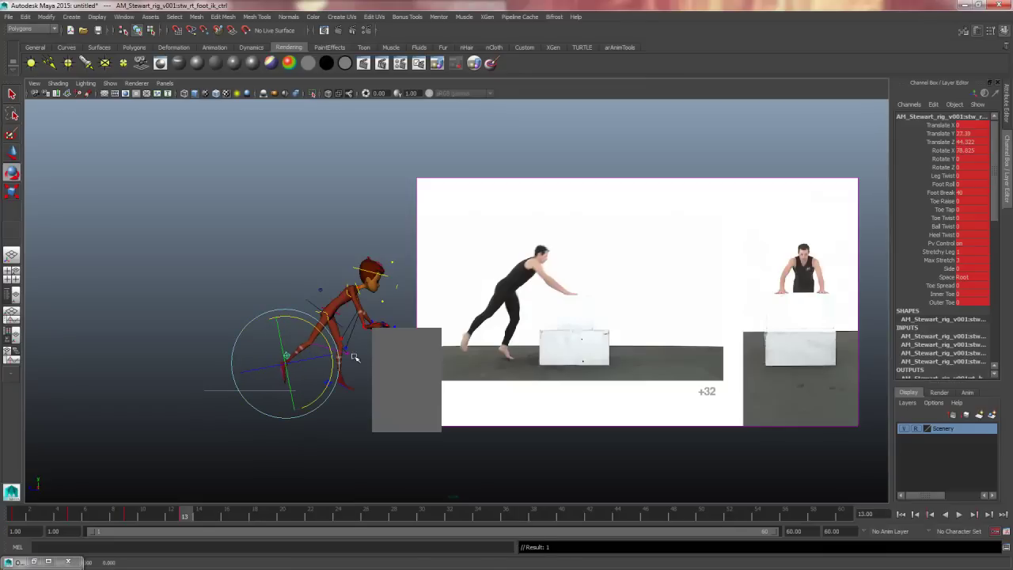
Step: Set the right foot's Toe Tap to about 39.7 and turn the foot to about -39 in Rotate Y
click(945, 210)
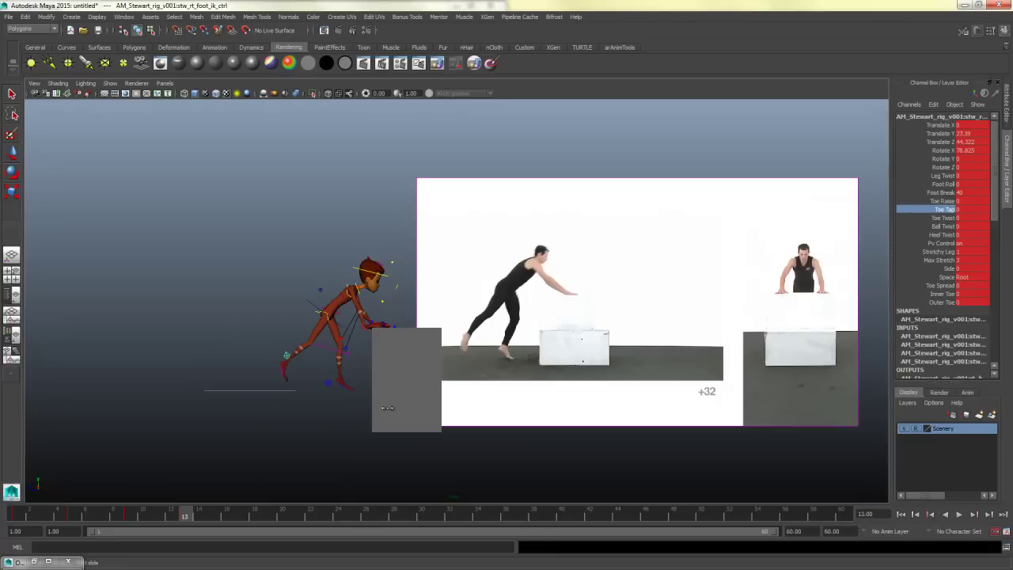
key(e)
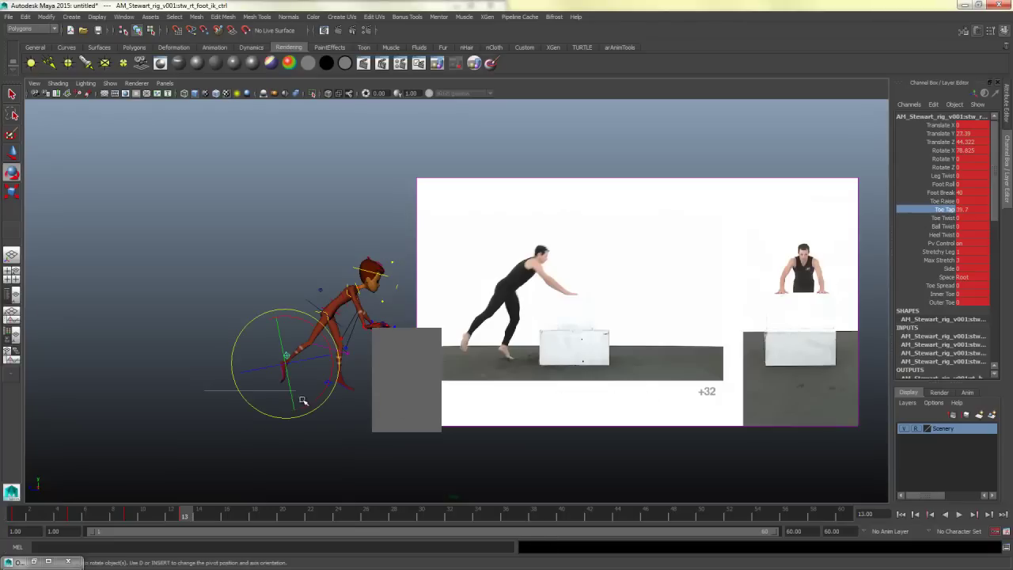
drag(307, 360, 289, 381)
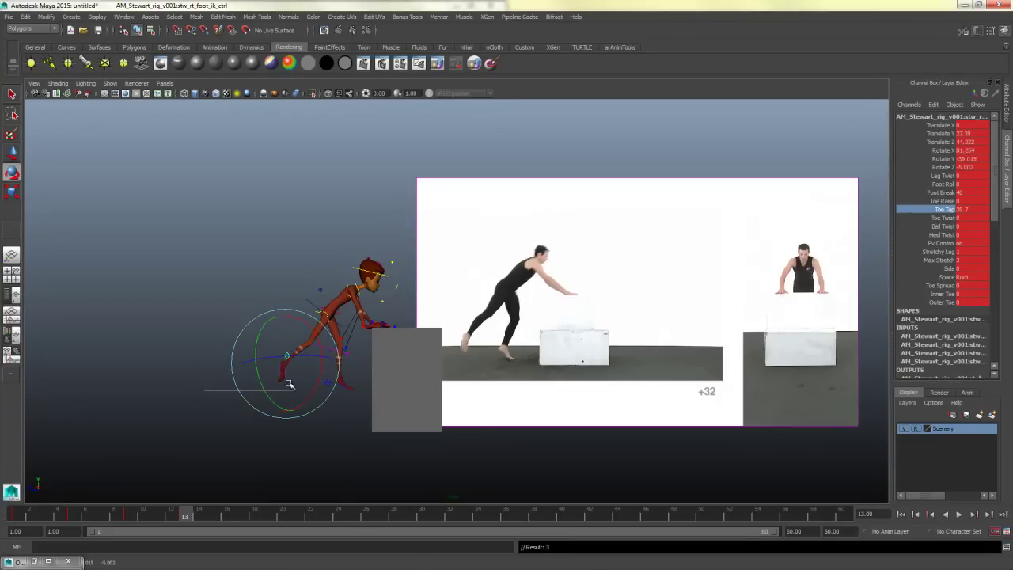
Step: Shift the right foot control sideways to about Translate X -8 and raise it slightly, checking it in perspective and side views
key(space)
key(space)
alt+drag(708, 259, 578, 342)
key(w)
drag(393, 303, 370, 304)
alt+drag(376, 313, 441, 360)
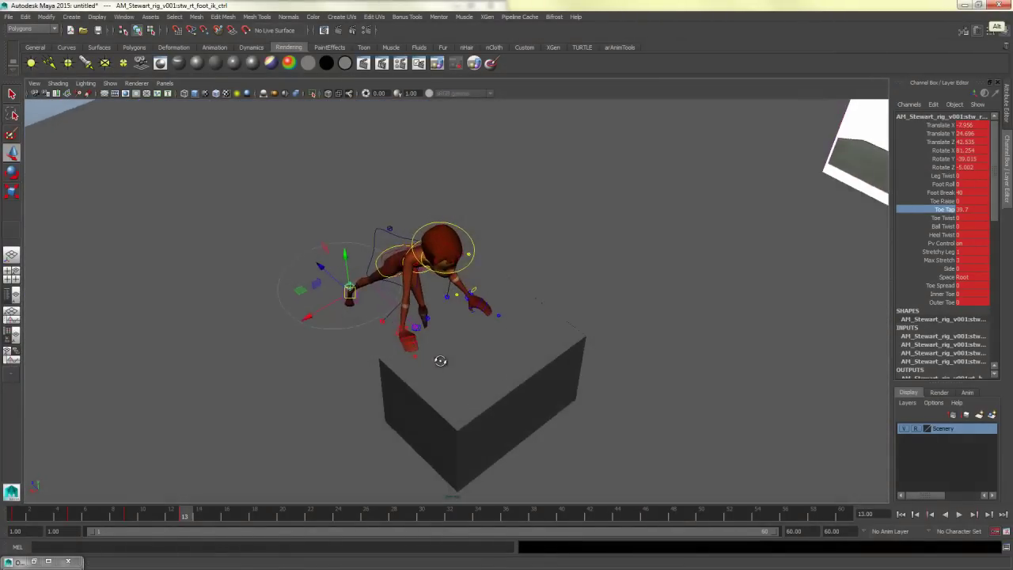
drag(345, 265, 347, 257)
key(space)
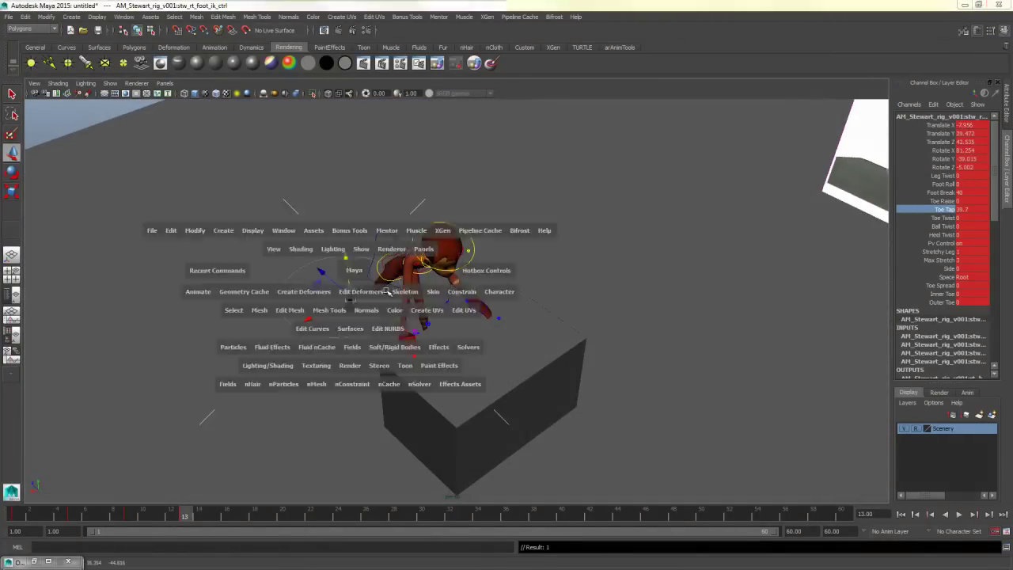
key(space)
drag(284, 363, 285, 360)
click(242, 347)
Step: Reset the upper spine and shoulder FK controls to 0 in all rotation and translation channels at frame 13
key(q)
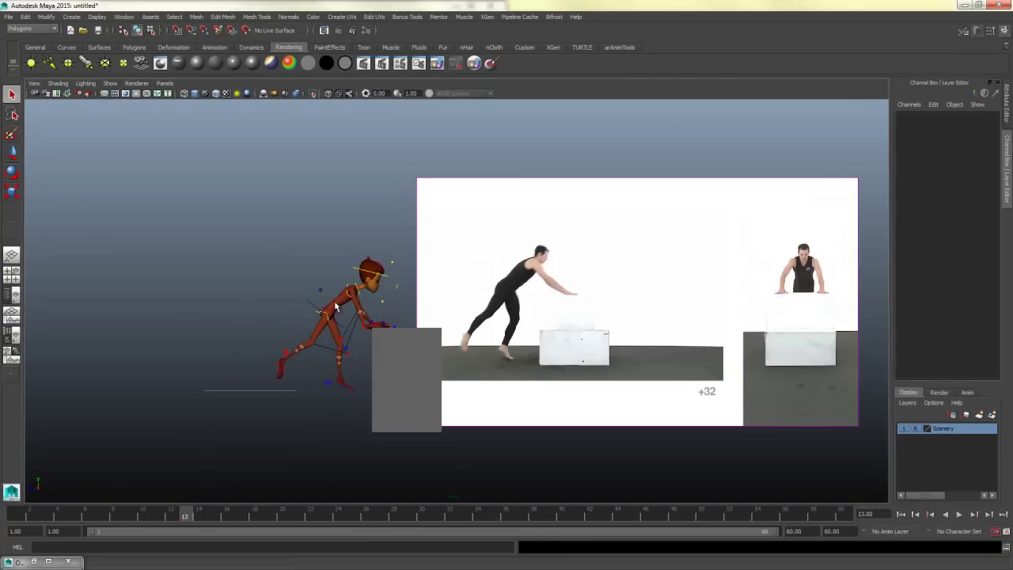
click(346, 303)
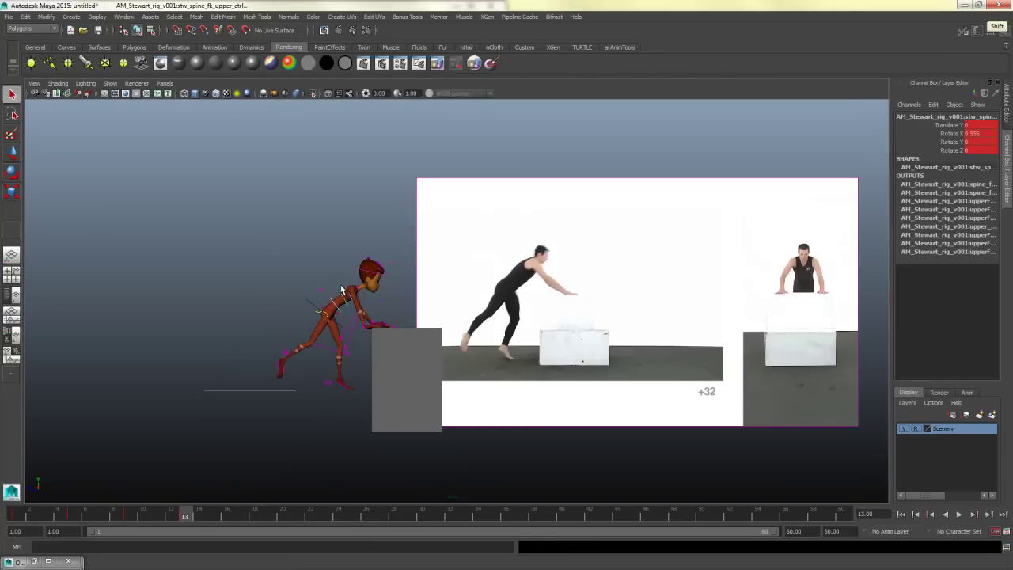
shift+click(346, 293)
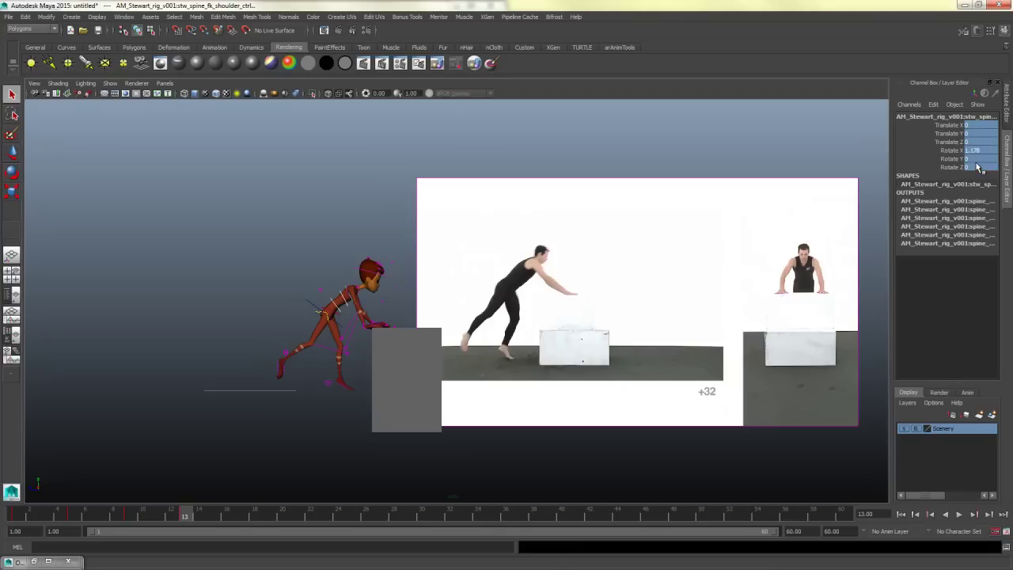
key(Return)
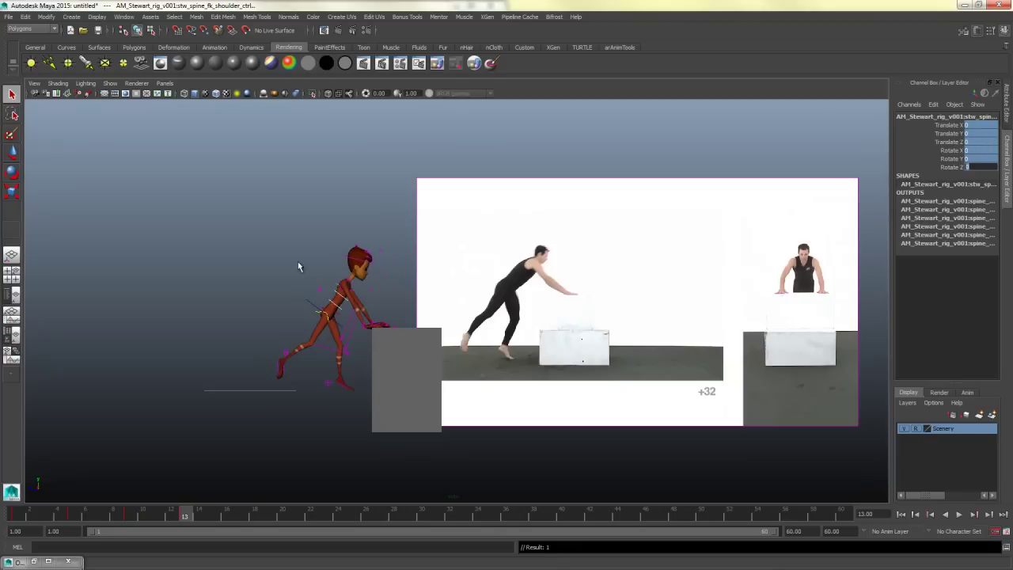
click(298, 266)
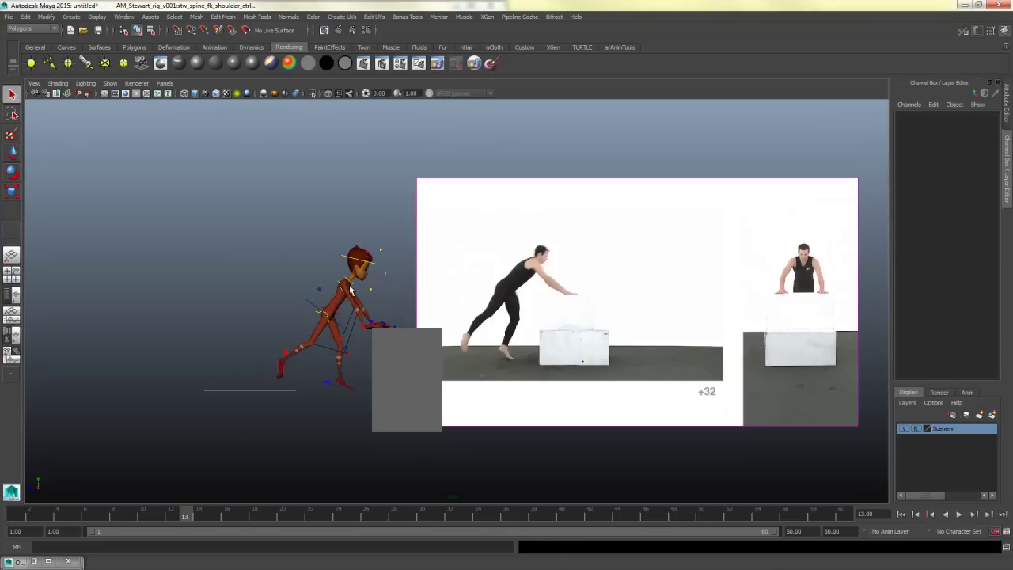
Step: Reset the rotation of the spine's FK hip control to 0 on all axes
click(319, 316)
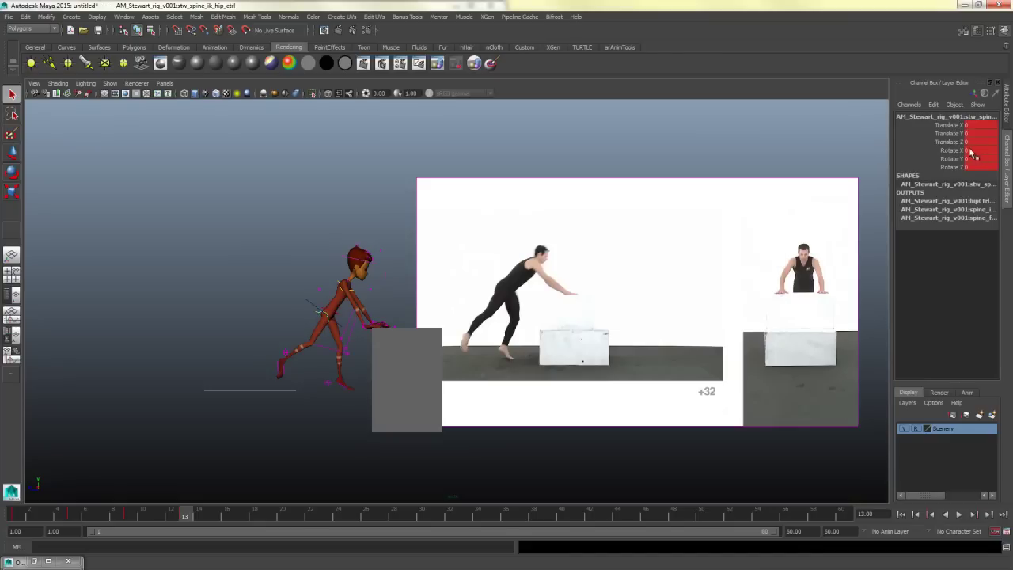
click(337, 311)
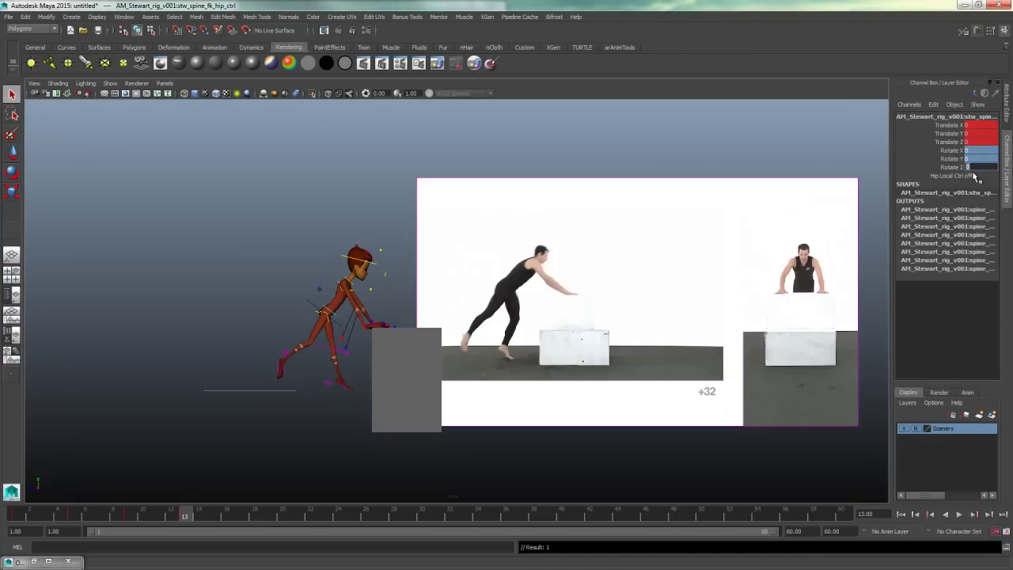
click(139, 295)
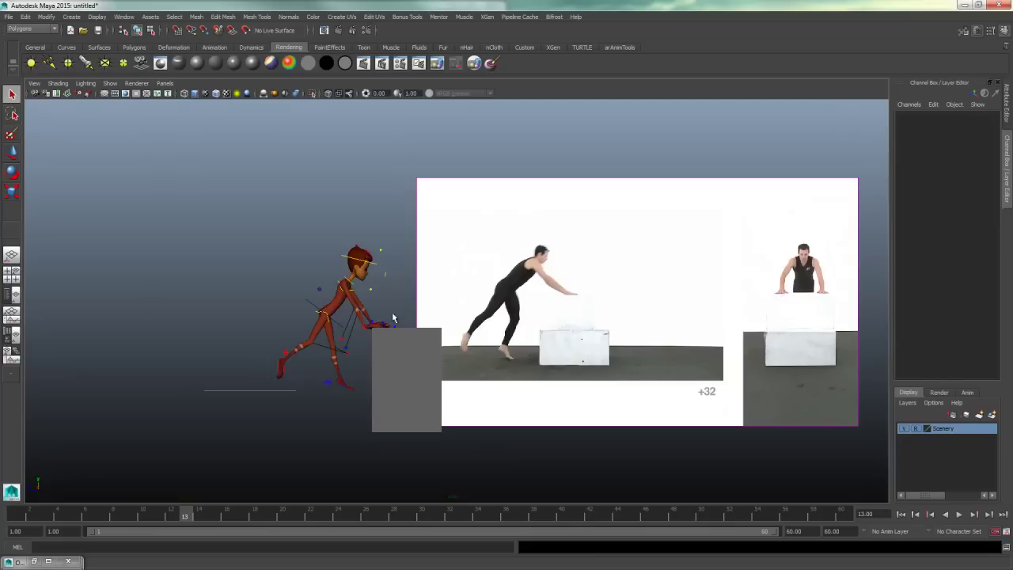
Step: Try rotating the spine's FK hip control in the side view
click(338, 316)
key(e)
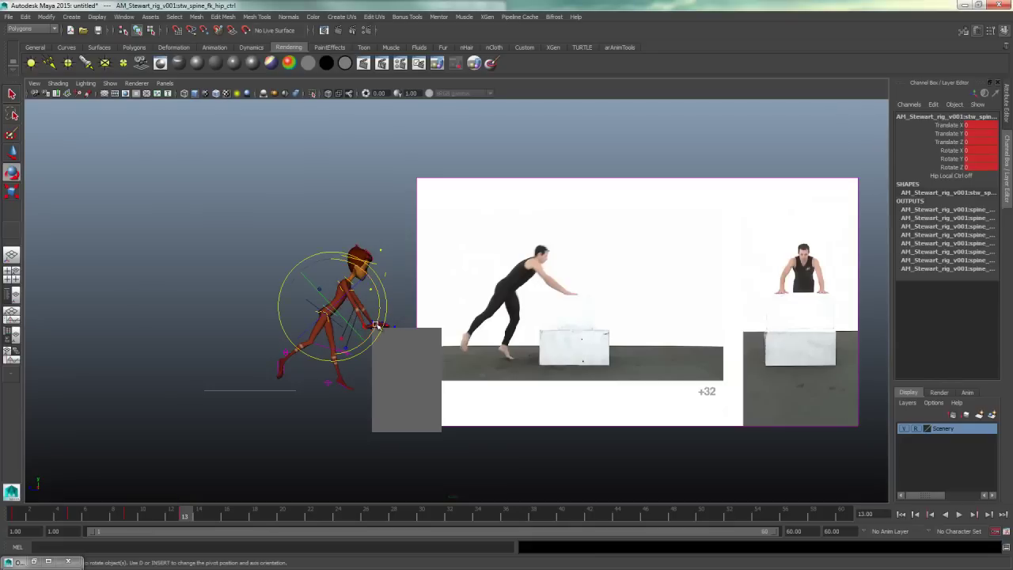
drag(345, 326, 290, 324)
click(190, 324)
key(q)
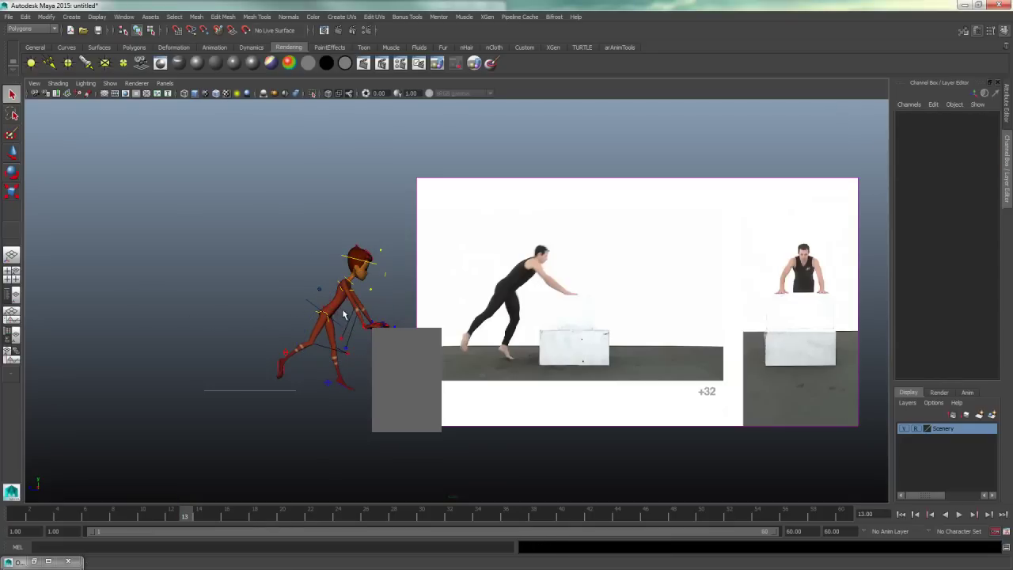
Step: Bend the upper spine and shoulder FK controls forward together to about 5 in Rotate X
click(343, 315)
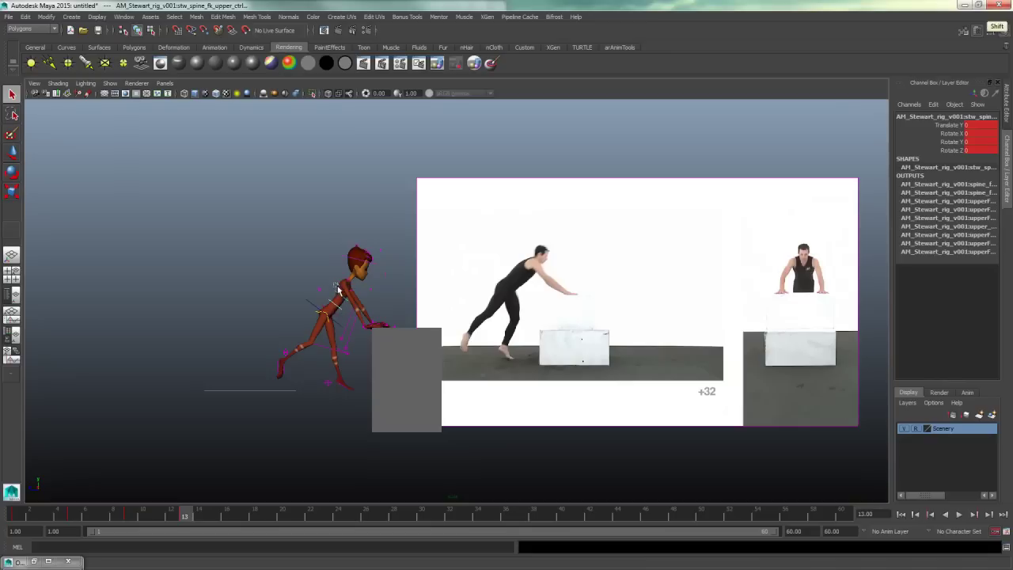
click(339, 289)
key(e)
drag(391, 279, 393, 291)
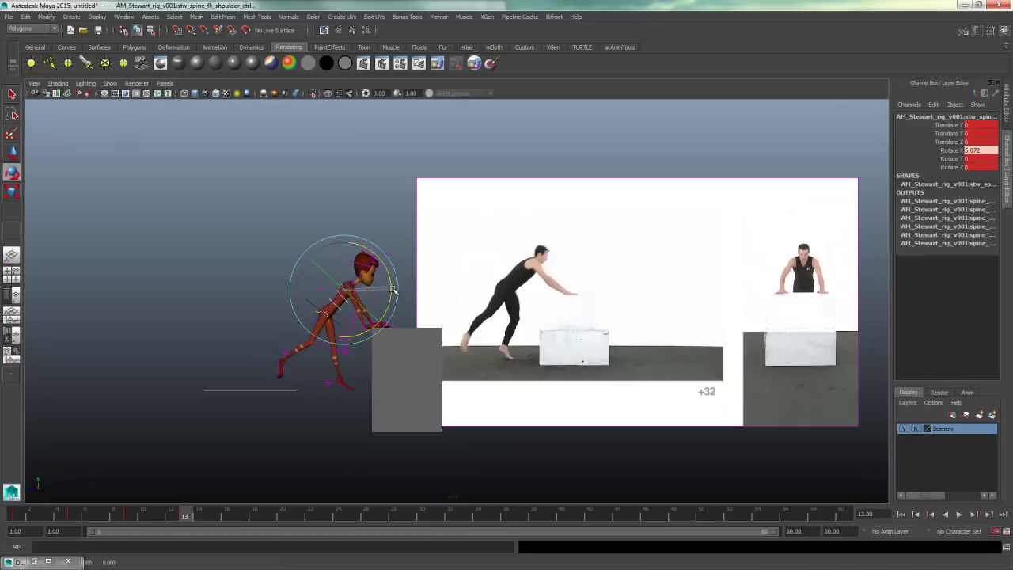
click(106, 328)
Step: Adjust the tilt of the neck and head controls in the side view to match the reference performer
click(358, 290)
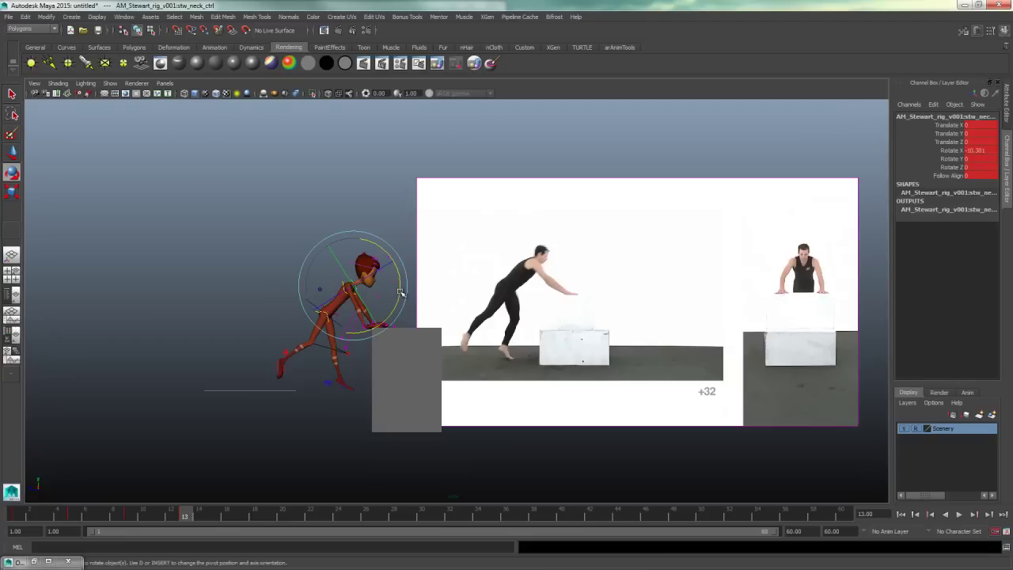
click(386, 210)
click(394, 269)
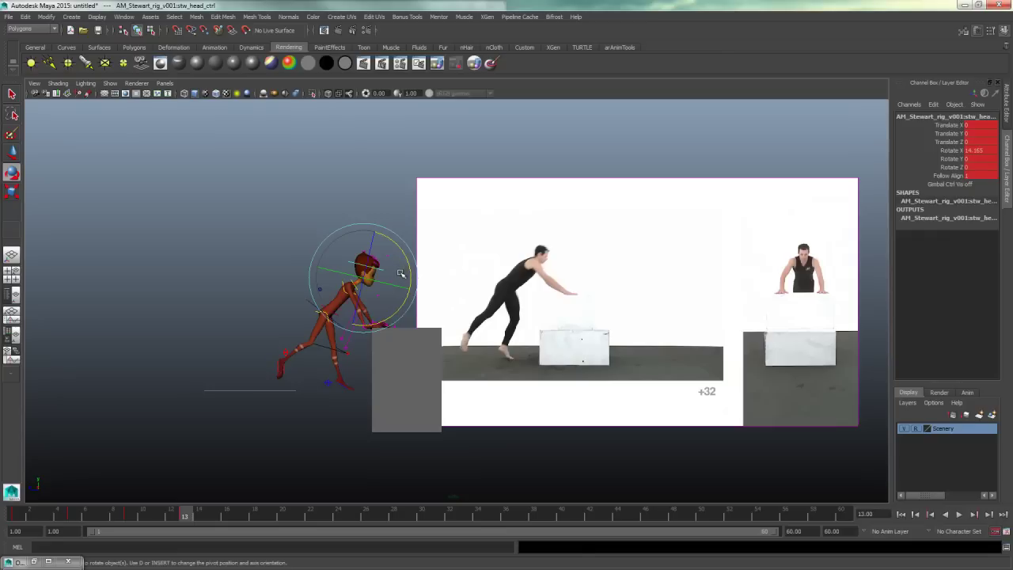
click(417, 278)
click(411, 277)
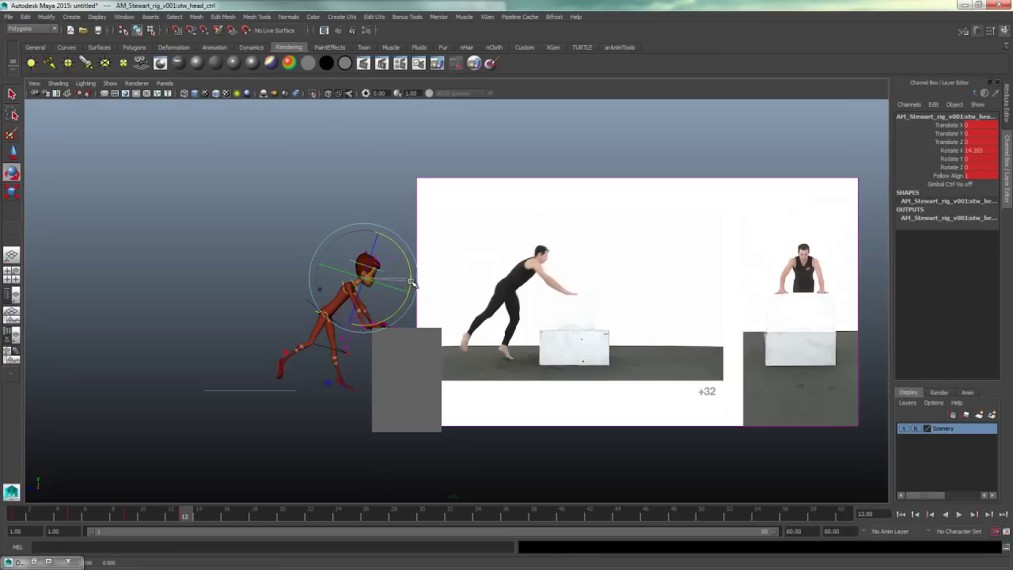
click(241, 218)
Step: Rotate the right and left clavicle controls in perspective to fit the shoulders to the reaching arms
key(space)
key(space)
alt+drag(570, 311, 542, 313)
click(372, 260)
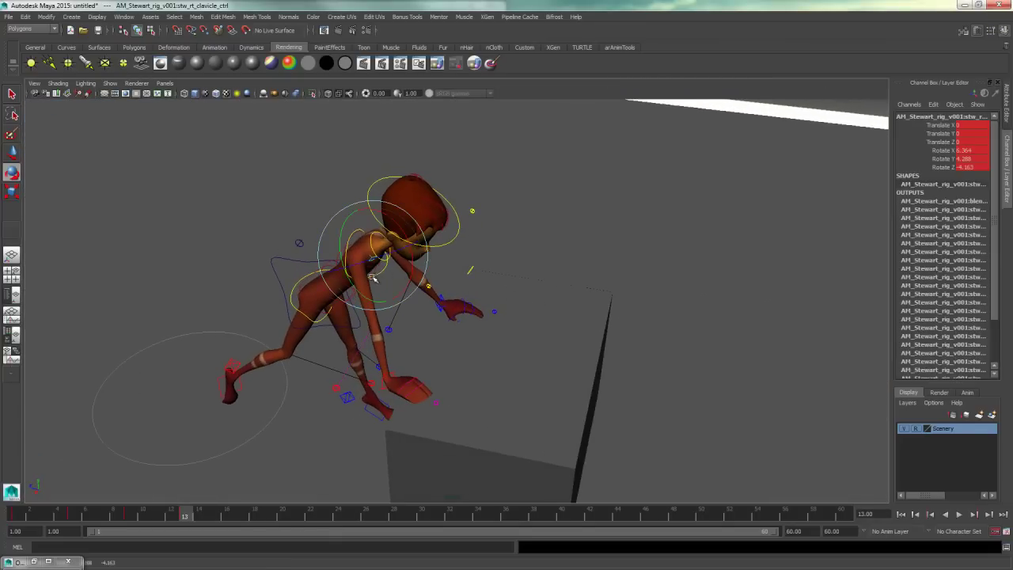
drag(372, 278, 373, 286)
alt+drag(445, 315, 353, 290)
alt+drag(530, 281, 451, 277)
click(678, 242)
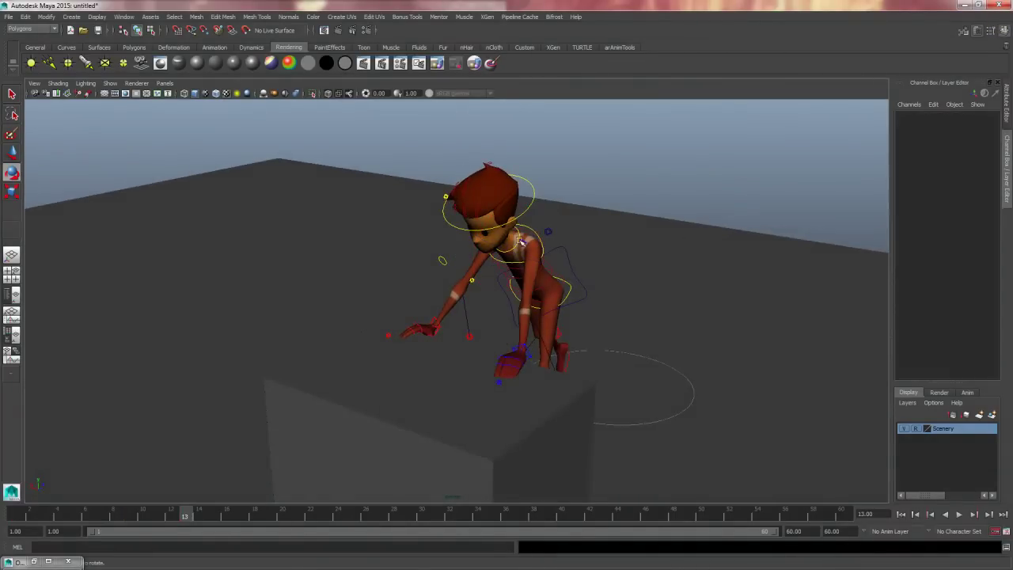
click(520, 241)
drag(538, 249, 529, 255)
alt+drag(529, 286, 691, 286)
Step: Lean the whole body forward by rotating the COG control to about 43 in X, working in the side view
click(351, 333)
click(252, 305)
key(space)
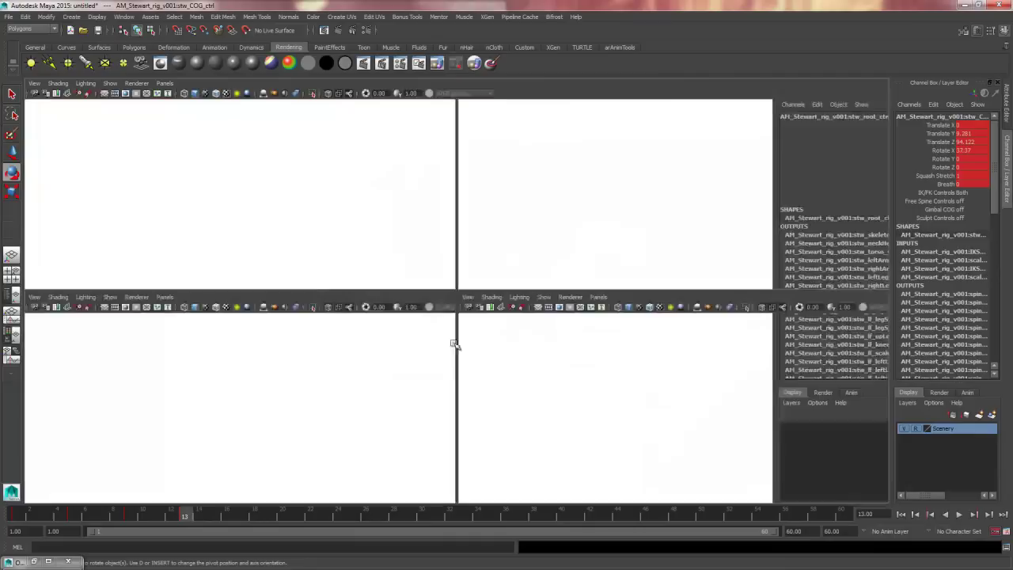
key(space)
alt+right_drag(546, 294, 697, 332)
alt+middle_drag(558, 345, 612, 303)
drag(324, 271, 317, 301)
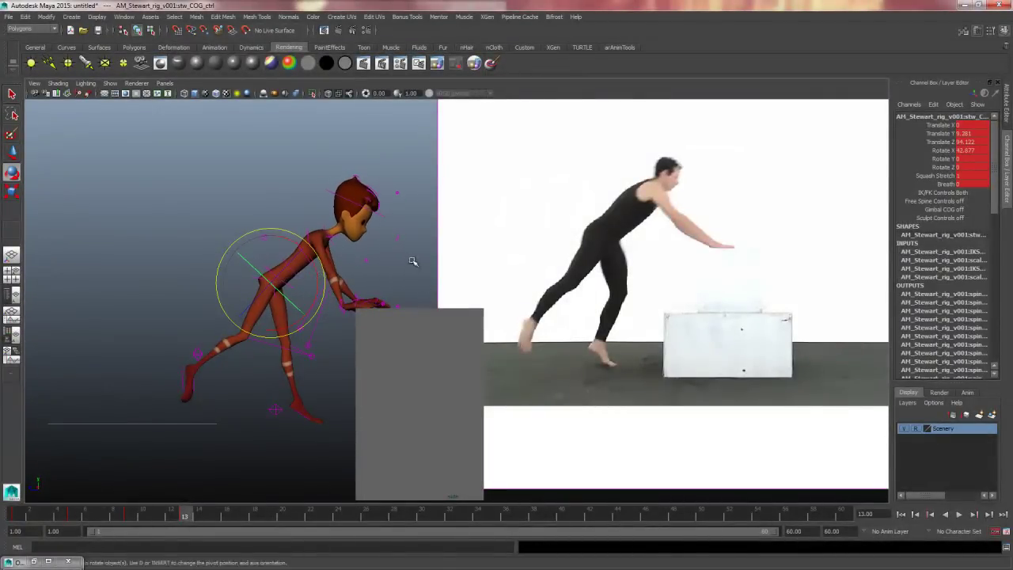
Step: Raise the elbow pole vector controls to sit higher behind the arms in the side view
click(320, 324)
drag(303, 349, 314, 311)
key(w)
click(318, 340)
Step: Move the right hand's IK control sideways on the box to about Translate X 18 and turn it to about 82 in Rotate Y
key(space)
key(space)
alt+drag(641, 249, 459, 343)
click(323, 393)
click(392, 331)
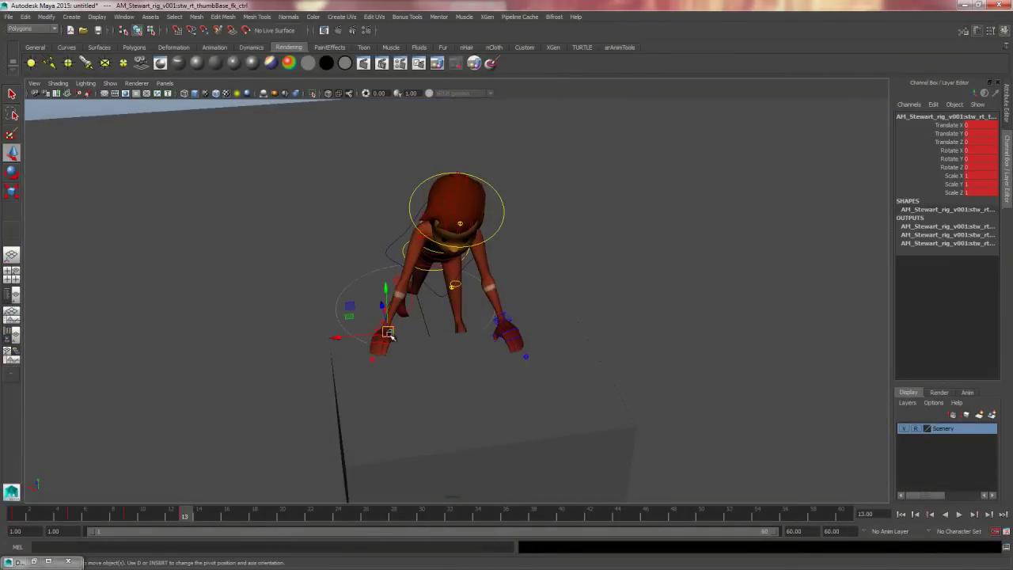
drag(352, 337, 352, 336)
click(308, 351)
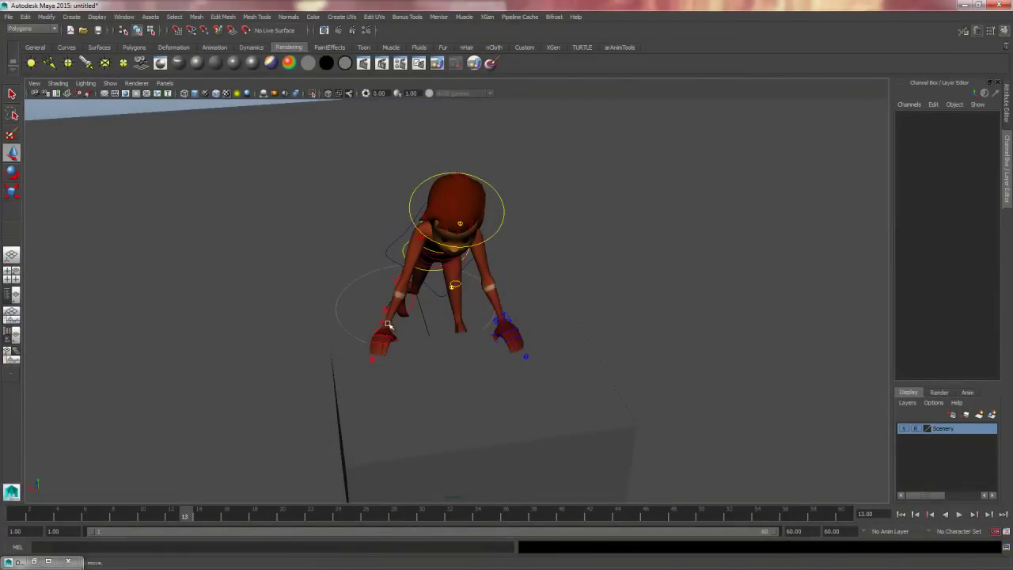
click(378, 338)
drag(336, 335, 366, 373)
key(e)
drag(453, 330, 446, 320)
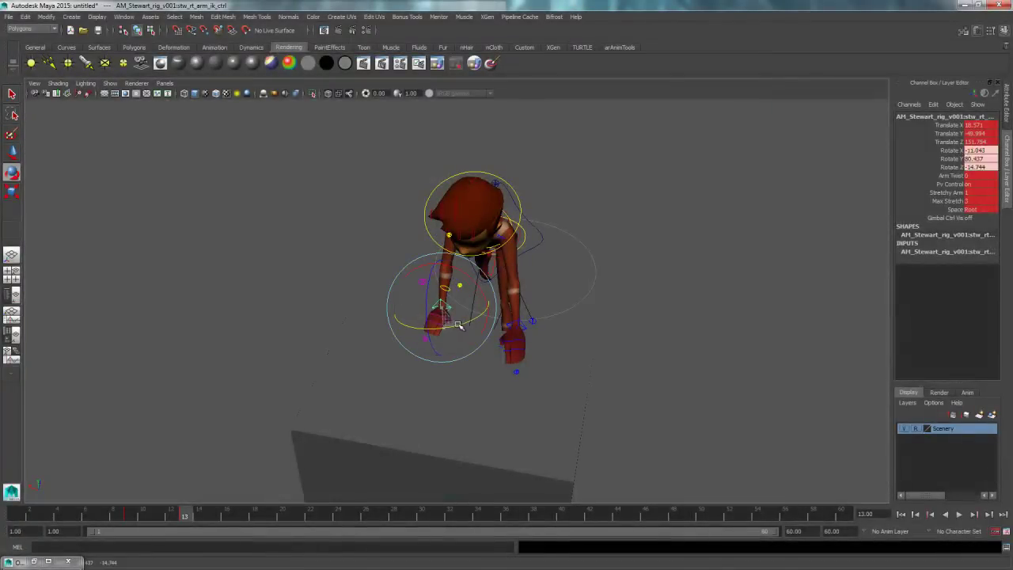
Step: Reposition the right elbow pole vector to about Translate X 17.5, Y -50.7 and Z 151
key(w)
drag(455, 283, 450, 400)
click(482, 400)
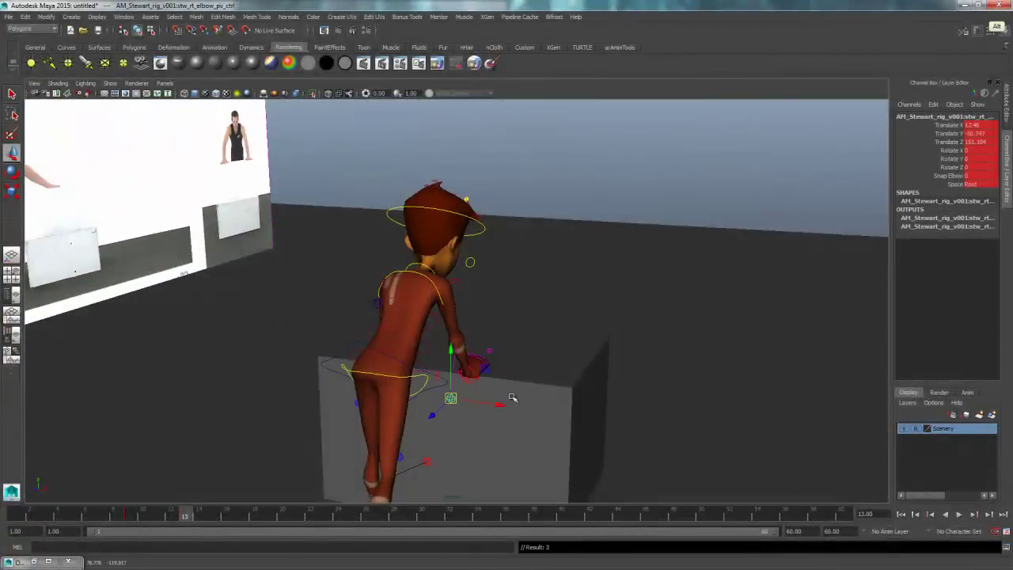
alt+drag(513, 400, 453, 405)
Step: Compare the poses at frames 9 and 13 in perspective and side views, and scrub between them against the reference video
key(comma)
key(comma)
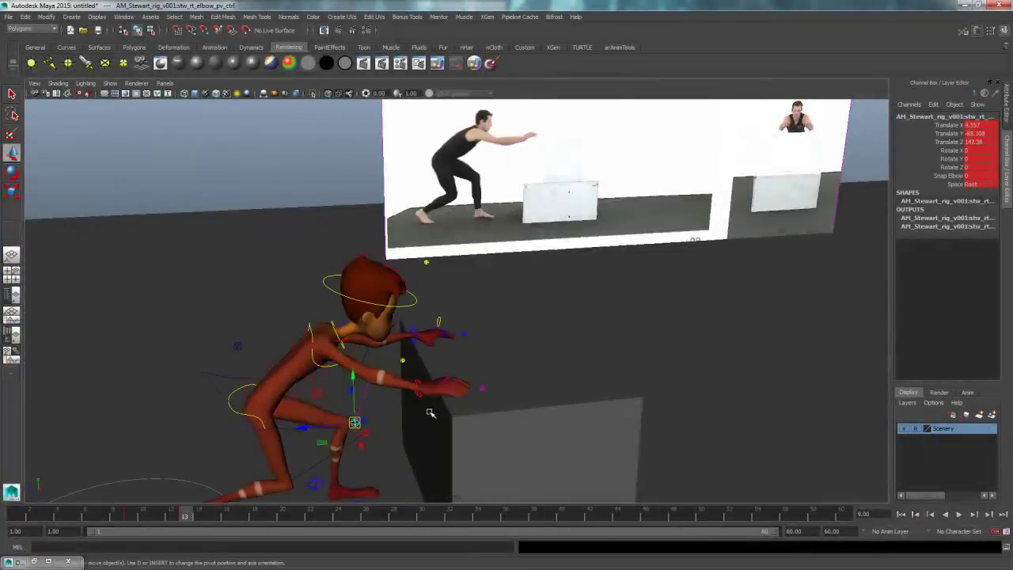
key(period)
key(comma)
key(period)
key(comma)
key(period)
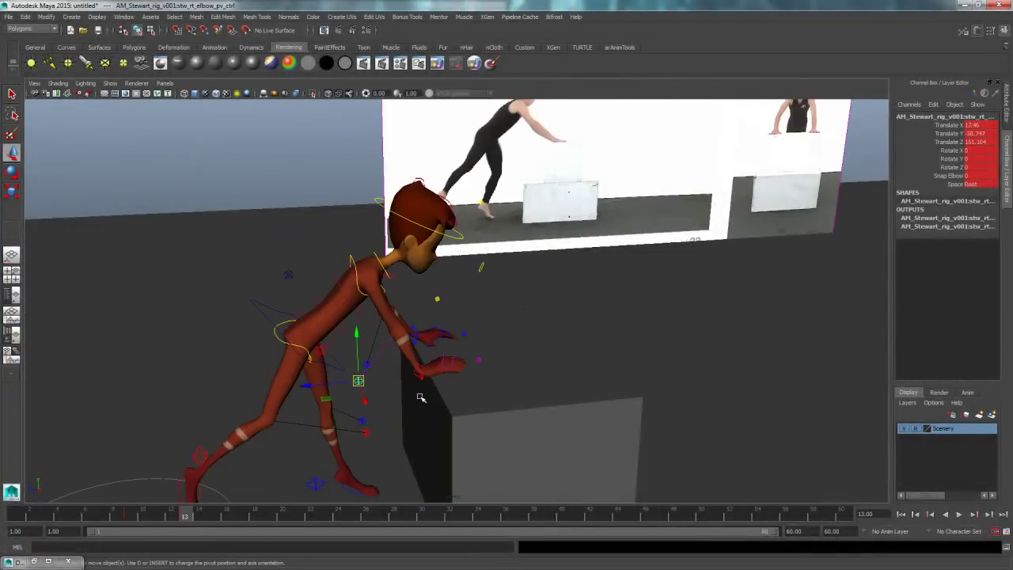
key(comma)
key(period)
key(space)
key(space)
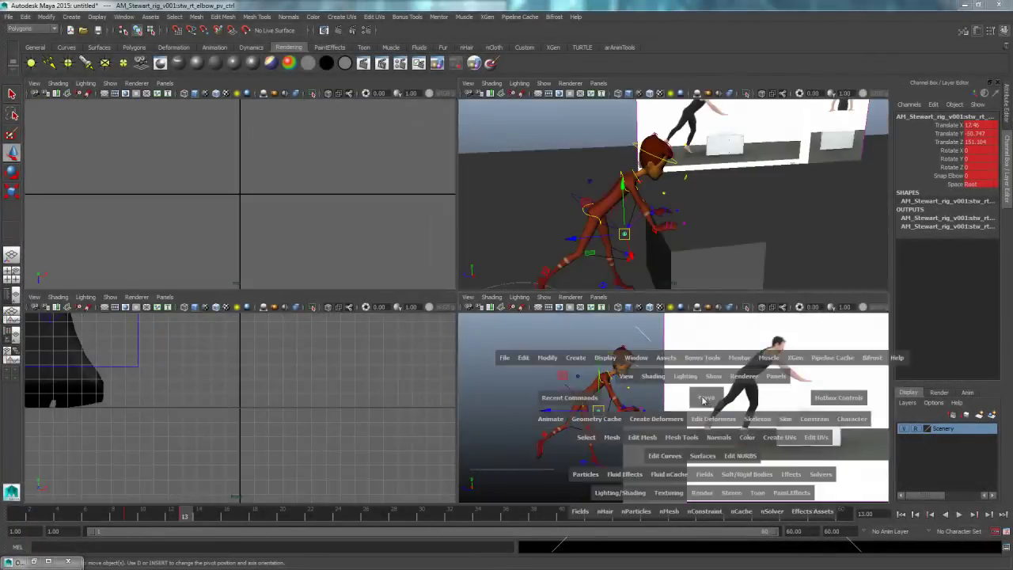
key(comma)
key(period)
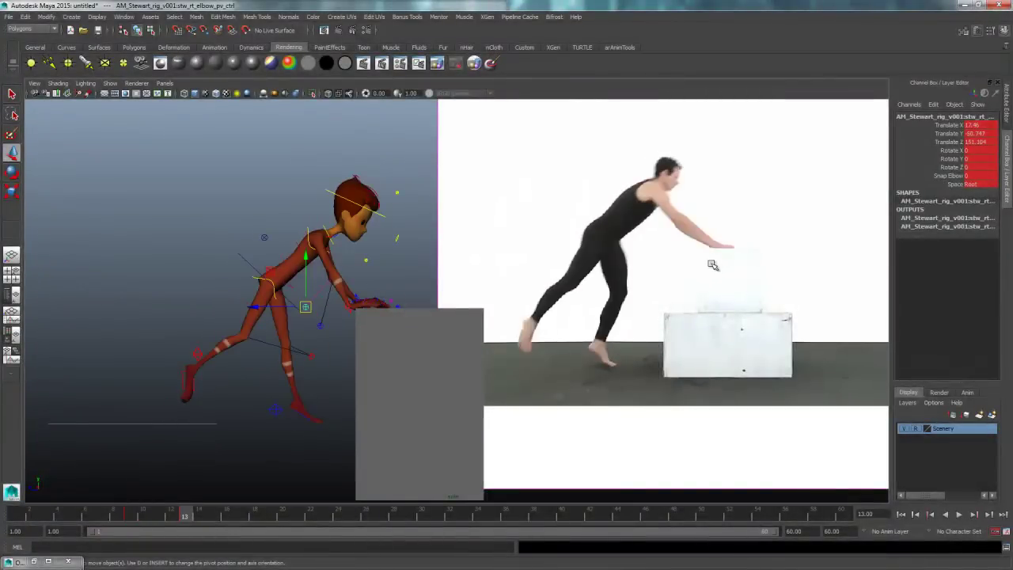
key(comma)
mouse_move(138, 515)
mouse_down()
mouse_move(177, 516)
mouse_move(119, 523)
mouse_move(187, 519)
mouse_up()
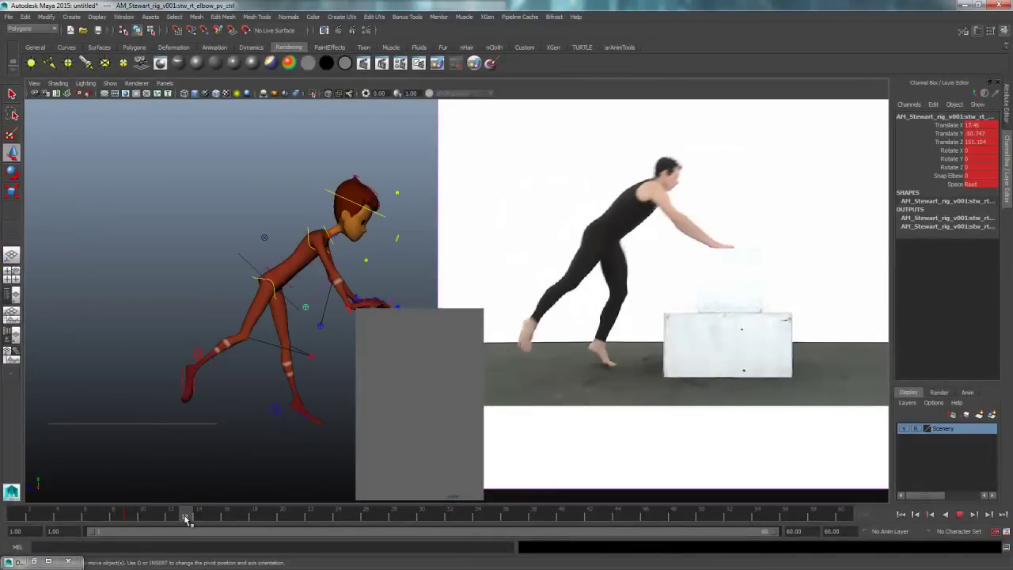
Step: Slide both hand IK controls farther onto the box, the right one to about Translate Z 172, and compare with the frame 9 pose
key(space)
key(space)
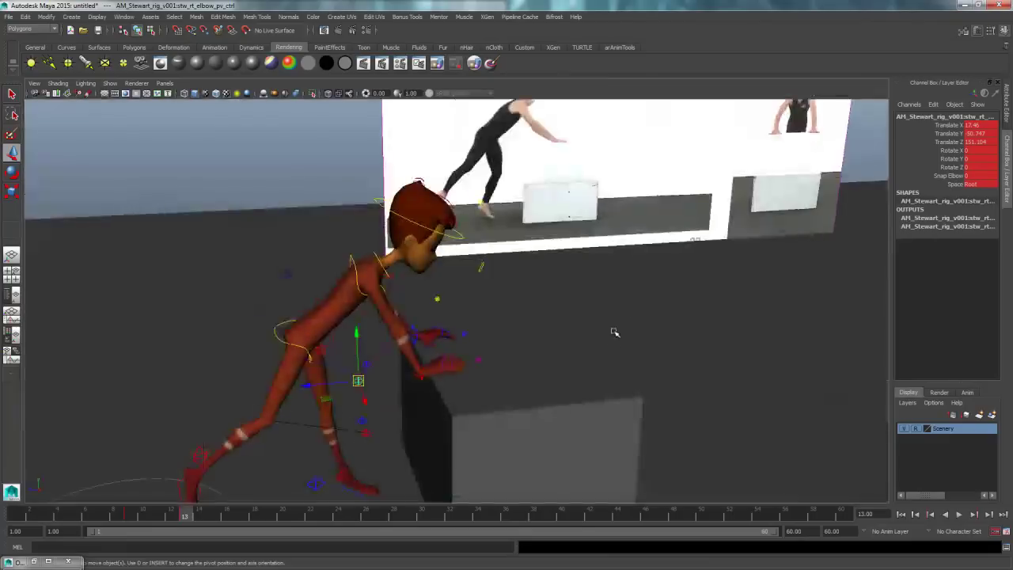
alt+drag(613, 333, 581, 359)
click(425, 317)
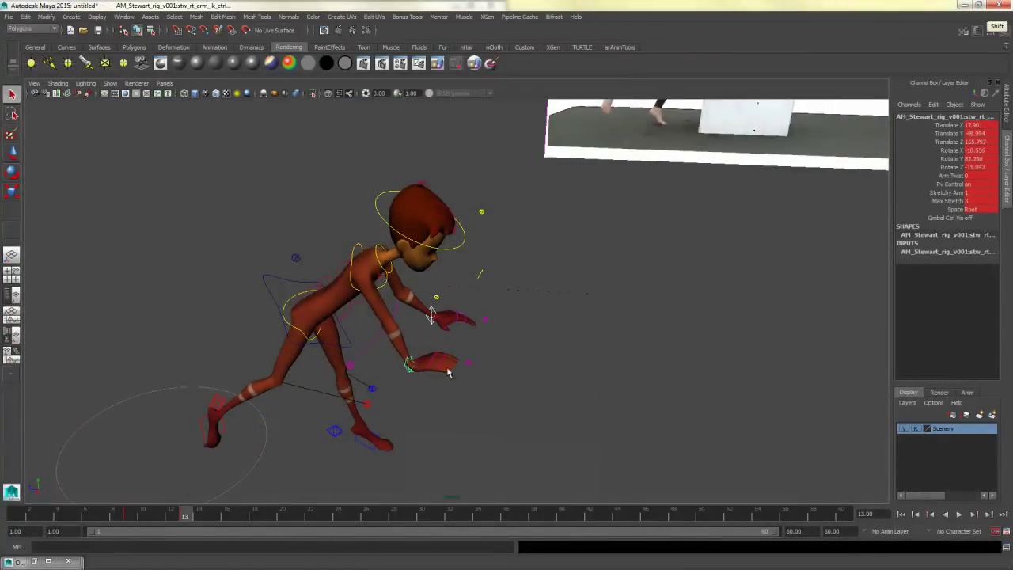
key(w)
drag(370, 362, 416, 366)
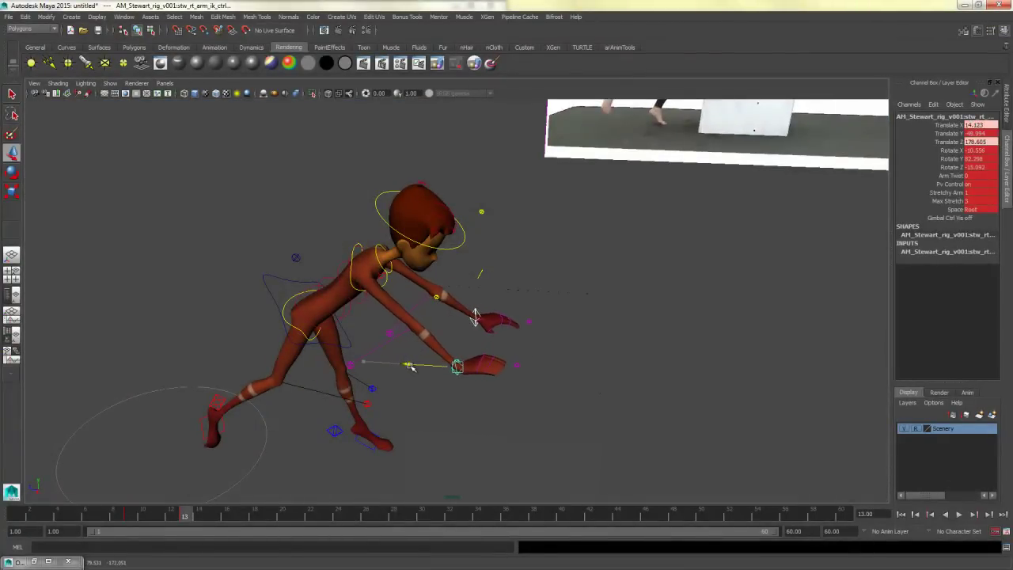
alt+drag(473, 378, 487, 358)
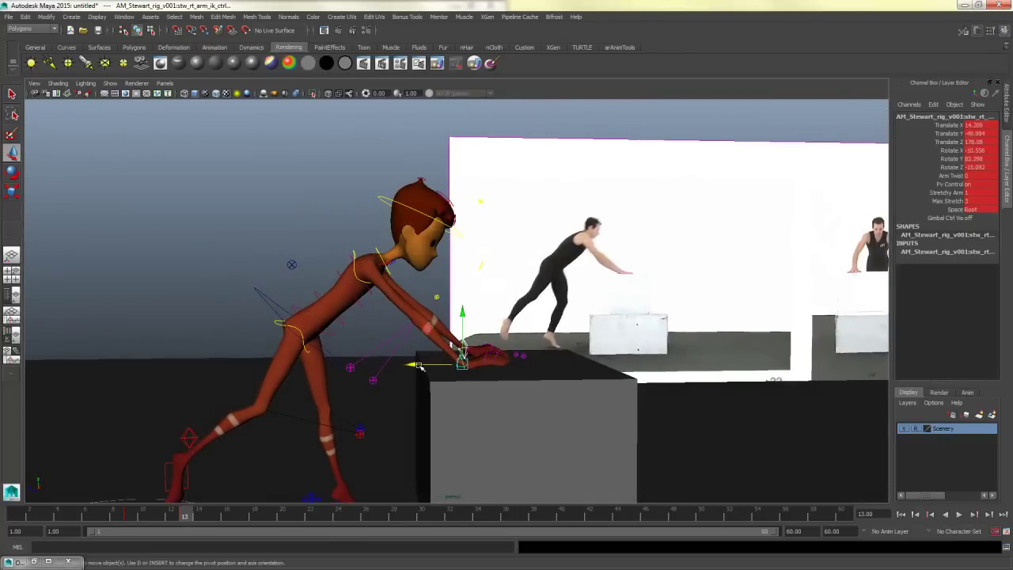
drag(416, 364, 402, 365)
key(space)
key(space)
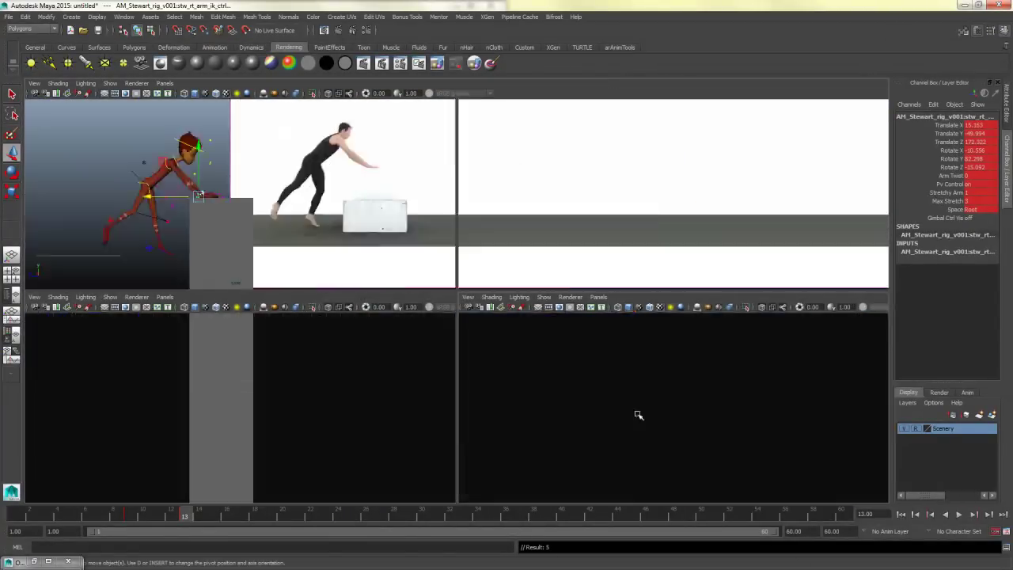
key(comma)
key(period)
key(comma)
key(period)
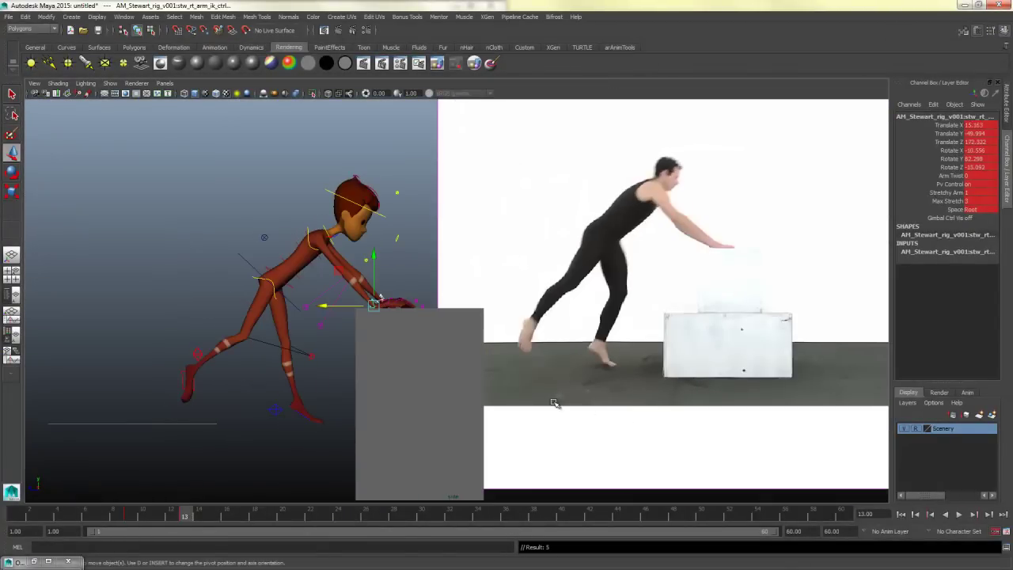
Step: Shift the COG control forward toward the box at frame 13 and compare the pose with frame 9
click(252, 257)
drag(256, 285, 295, 290)
key(comma)
key(period)
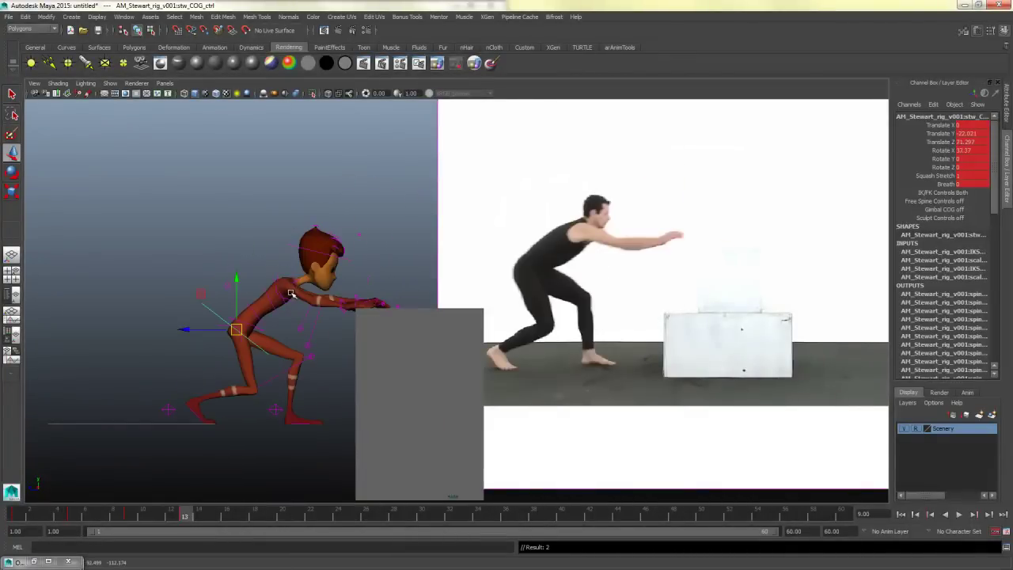
Step: Move the right foot IK control at frame 13 to about Translate Y 37.8 and Z 49.3 and compare with frame 9
key(comma)
key(period)
click(204, 358)
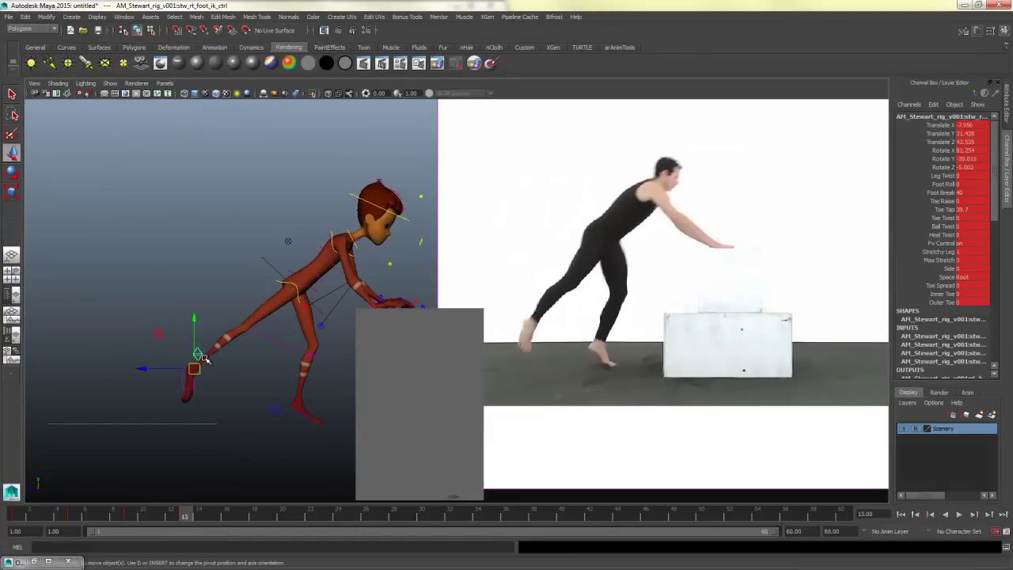
drag(204, 358, 211, 361)
key(comma)
key(period)
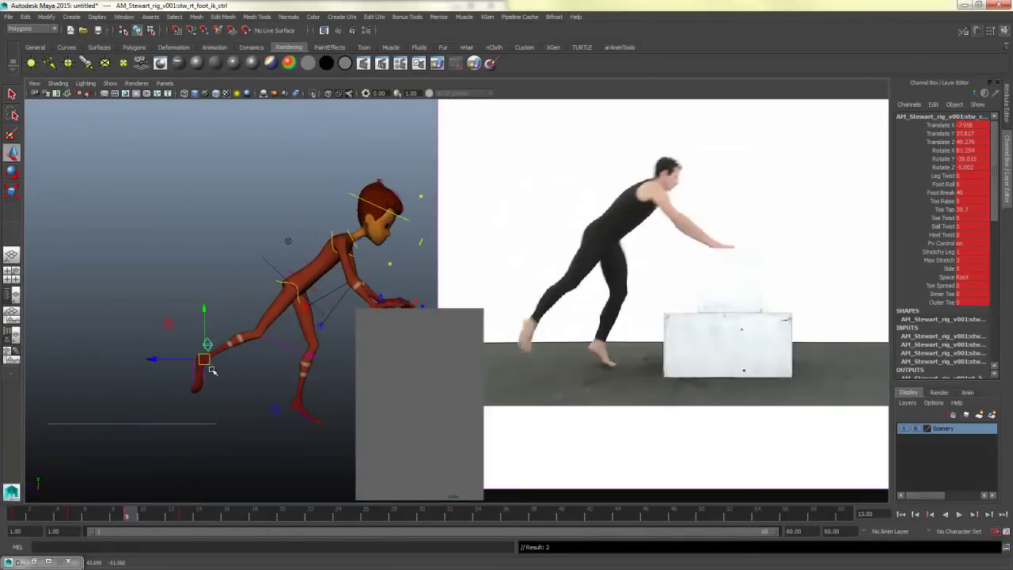
key(comma)
key(period)
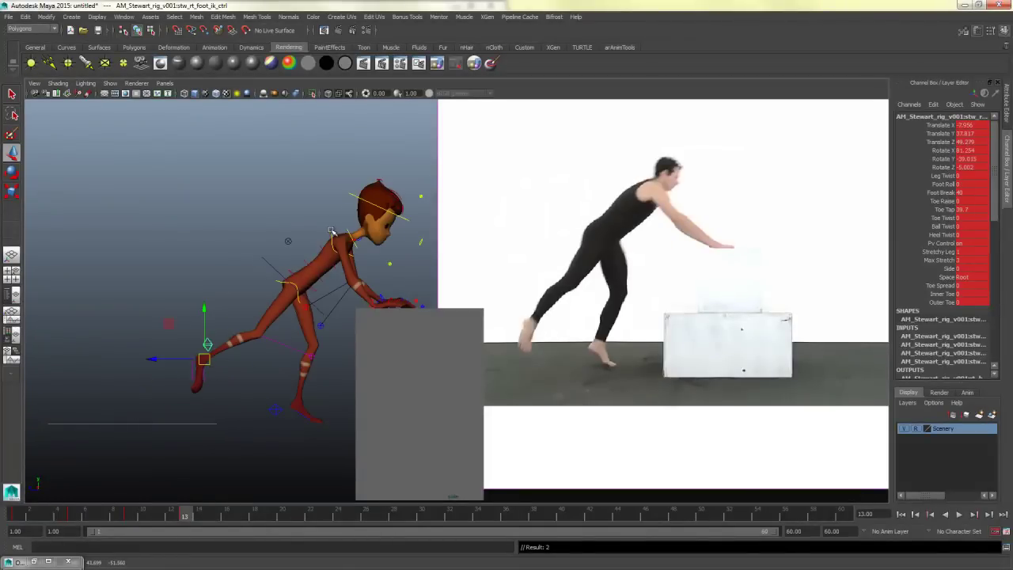
Step: Rotate the spine shoulder control at frame 13 to about Rotate X 0.7
click(328, 236)
key(e)
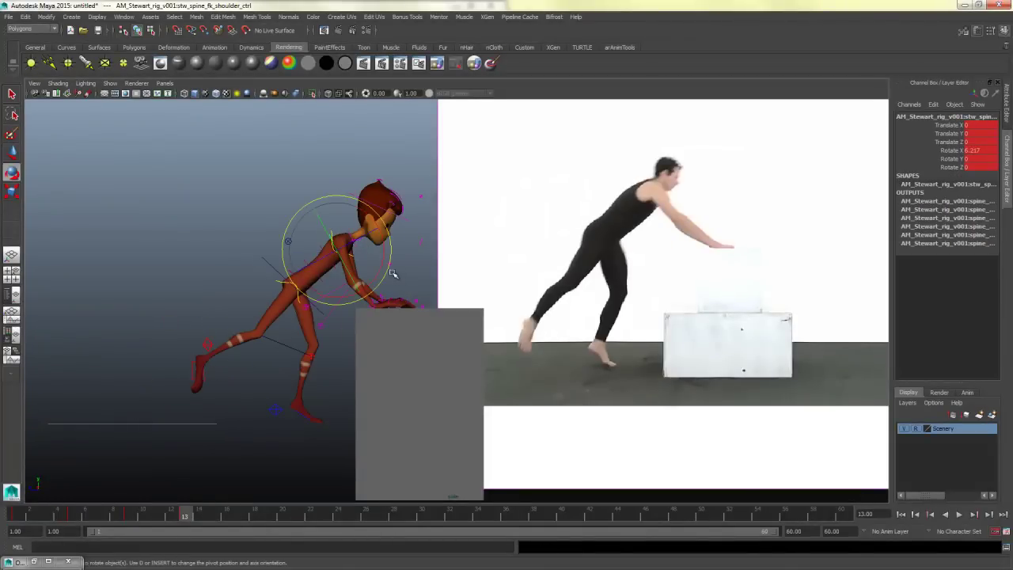
drag(378, 270, 380, 267)
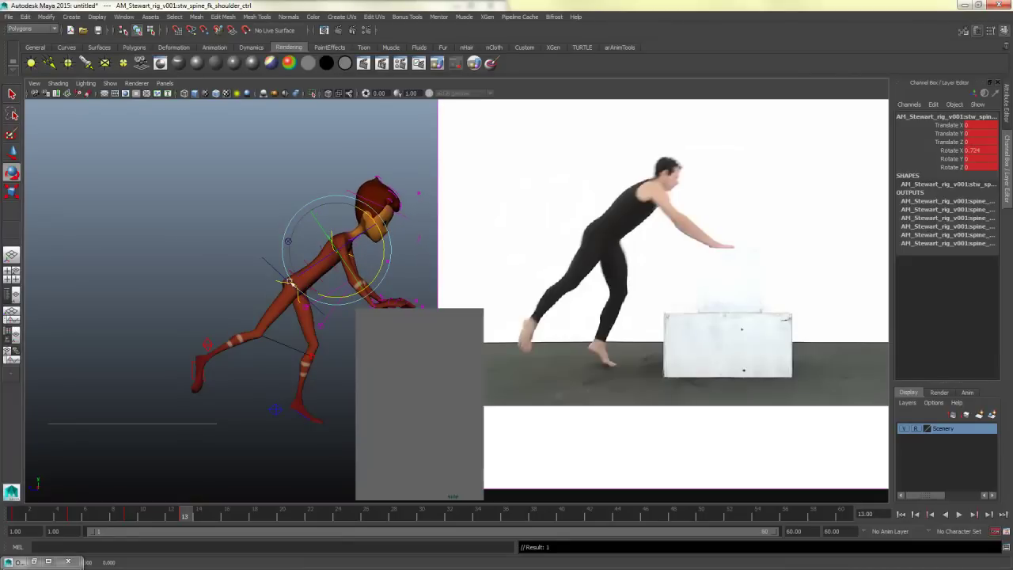
Step: Rotate the COG control at frame 13 to about Rotate X 40.8, leaning the torso slightly further upright
click(358, 242)
click(351, 251)
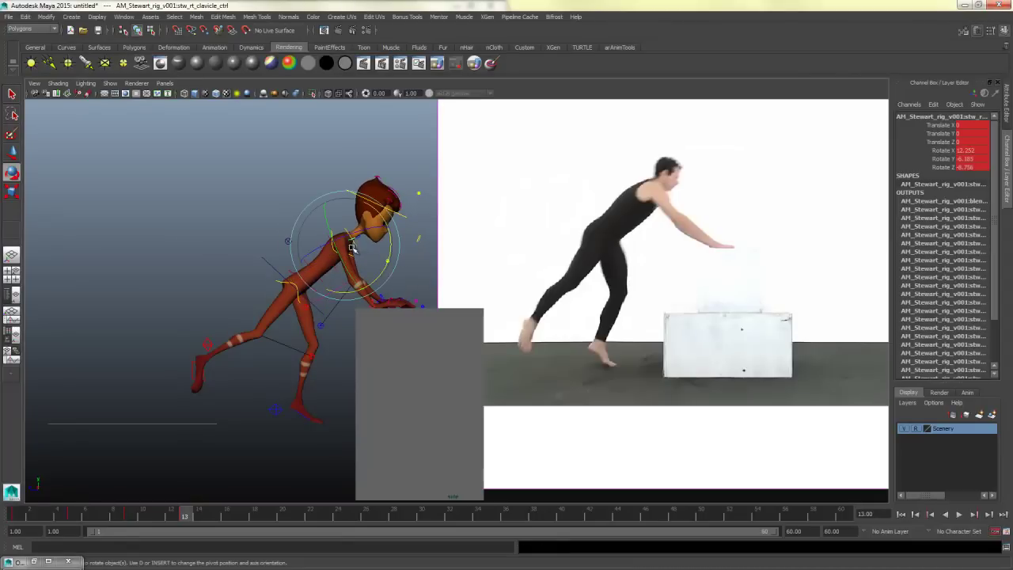
click(349, 264)
click(347, 277)
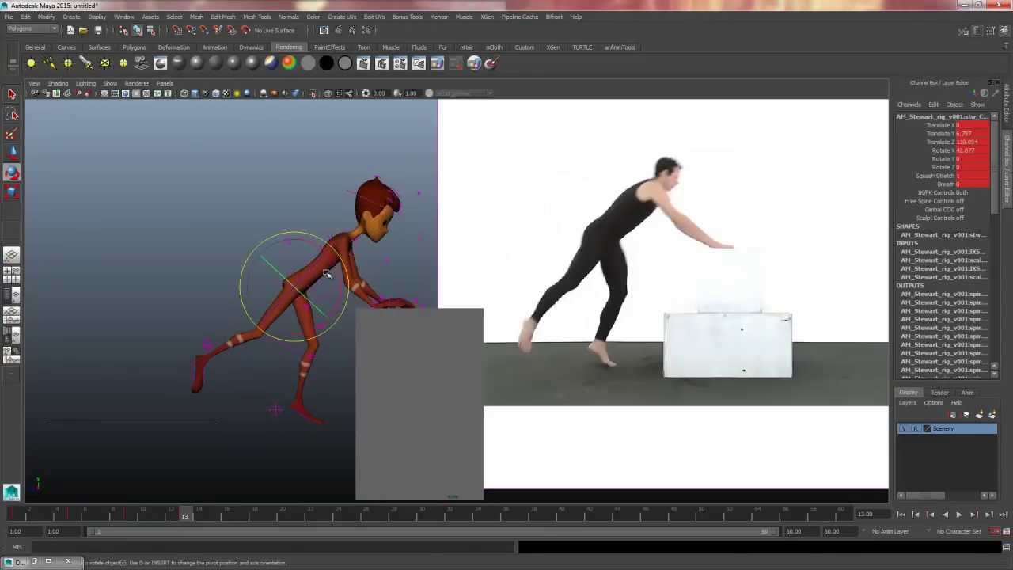
drag(347, 277, 345, 274)
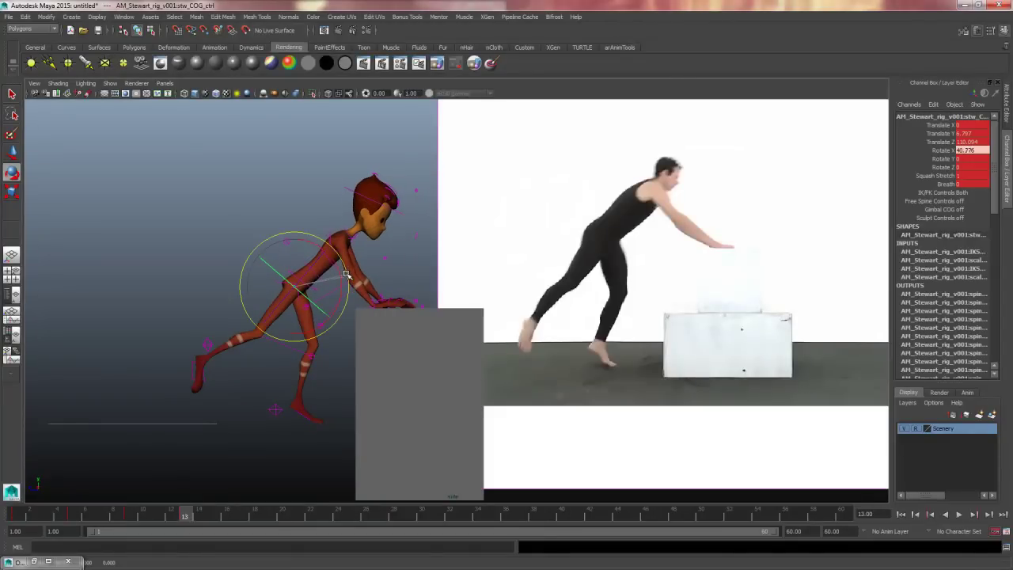
click(410, 261)
Step: Play back the blocked poses in the perspective view and compare their timing with the video reference
alt+right_drag(504, 343, 280, 363)
alt+middle_drag(449, 368, 365, 360)
alt+right_drag(365, 361, 247, 366)
key(space)
key(space)
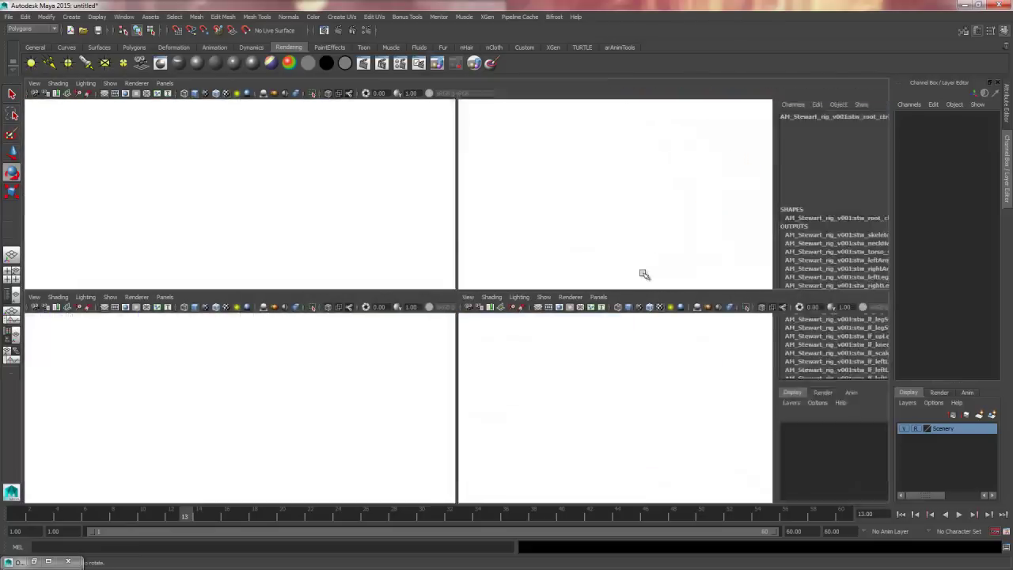
scroll(483, 360, down, 4)
key(alt+v)
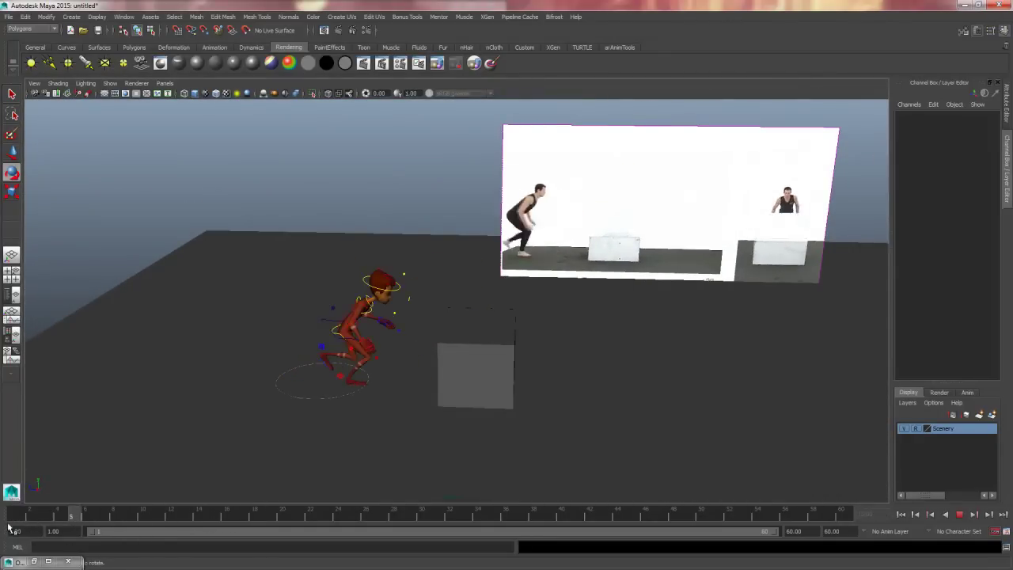
key(Escape)
click(960, 515)
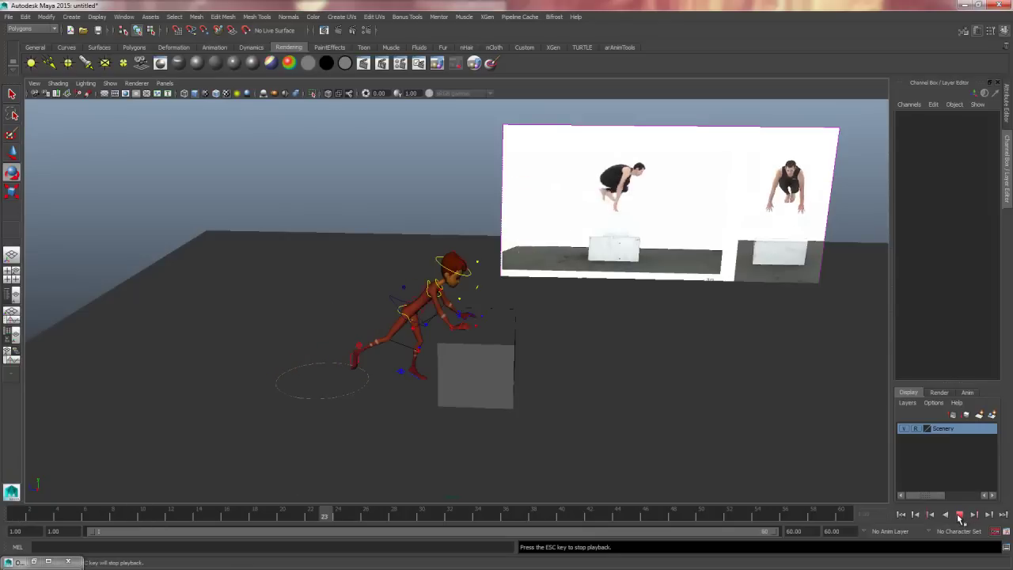
Step: Find the tucked mid-air pose in the reference at frame 21 and key all of the character's controls there
drag(381, 333, 273, 405)
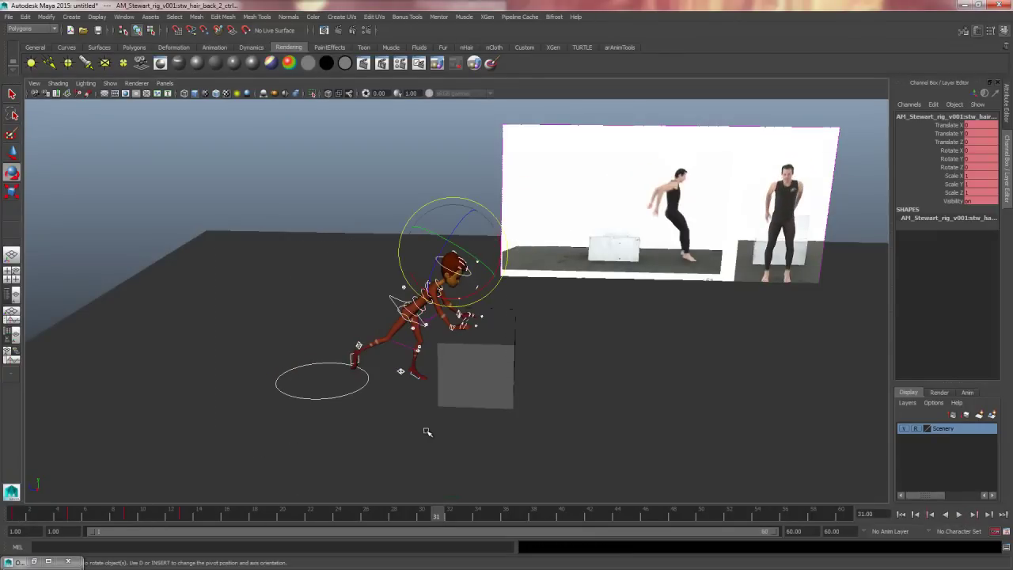
key(space)
key(space)
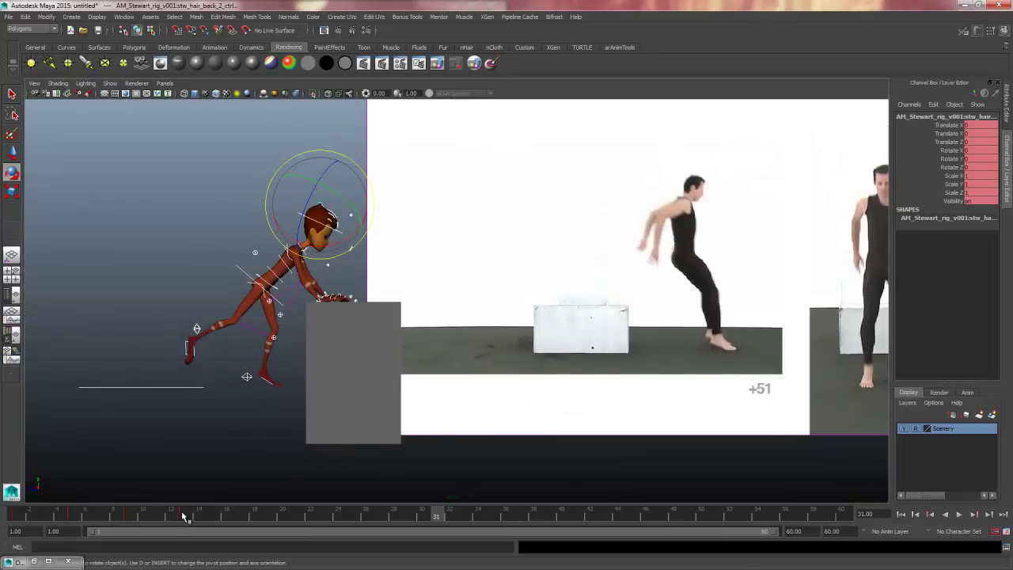
drag(183, 516, 297, 516)
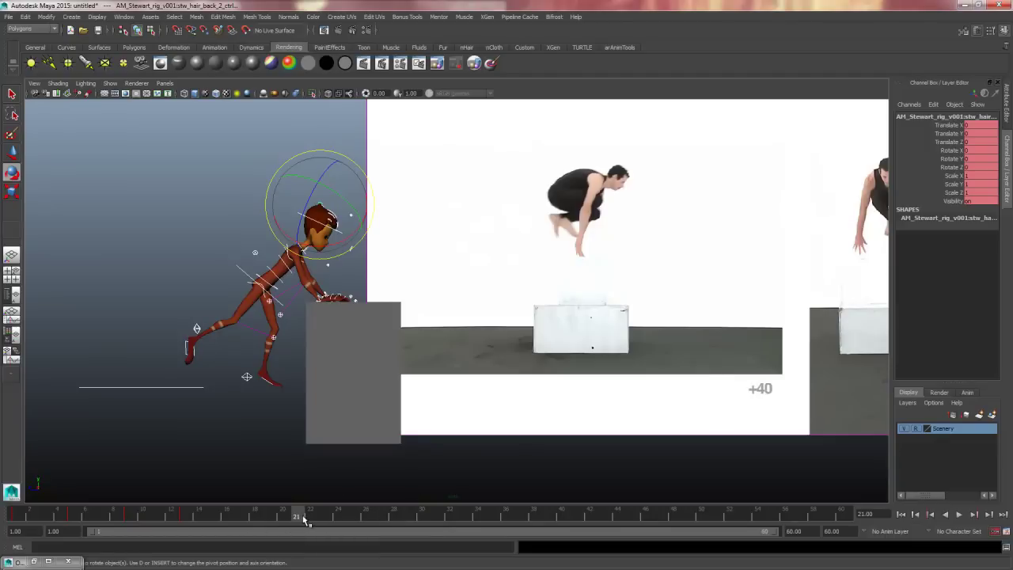
mouse_move(303, 519)
mouse_down()
mouse_move(267, 516)
mouse_move(307, 518)
mouse_move(295, 515)
mouse_up()
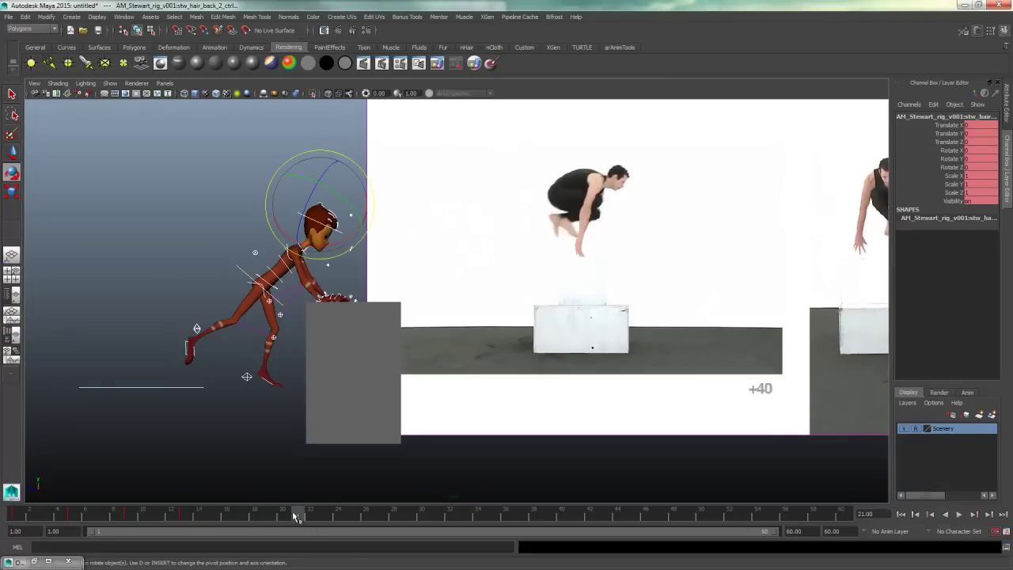
drag(398, 139, 264, 446)
key(s)
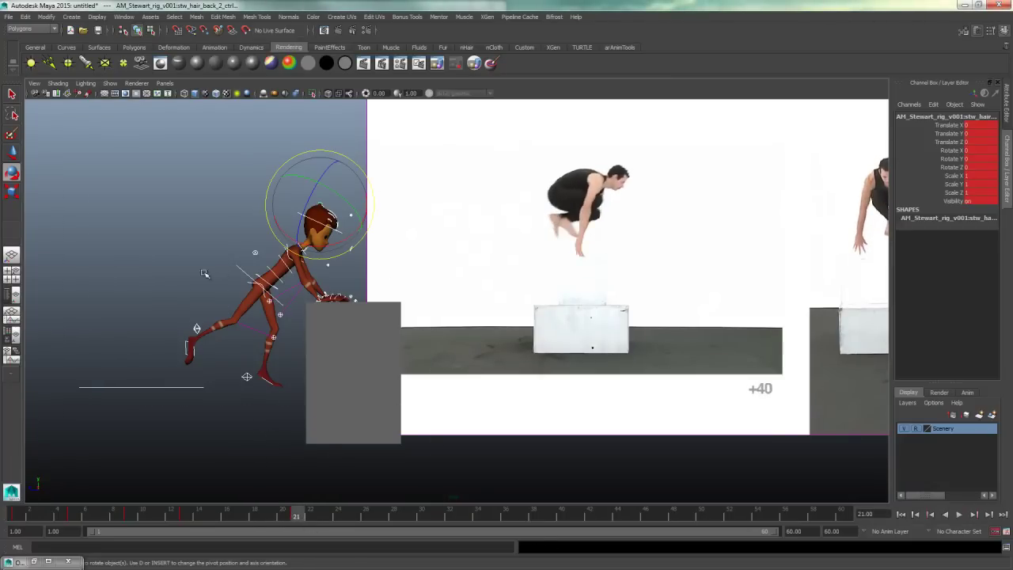
click(212, 270)
Step: Rotate the right hand IK control at frame 21 to about Rotate Z 44.4 and lift it off the box
click(331, 306)
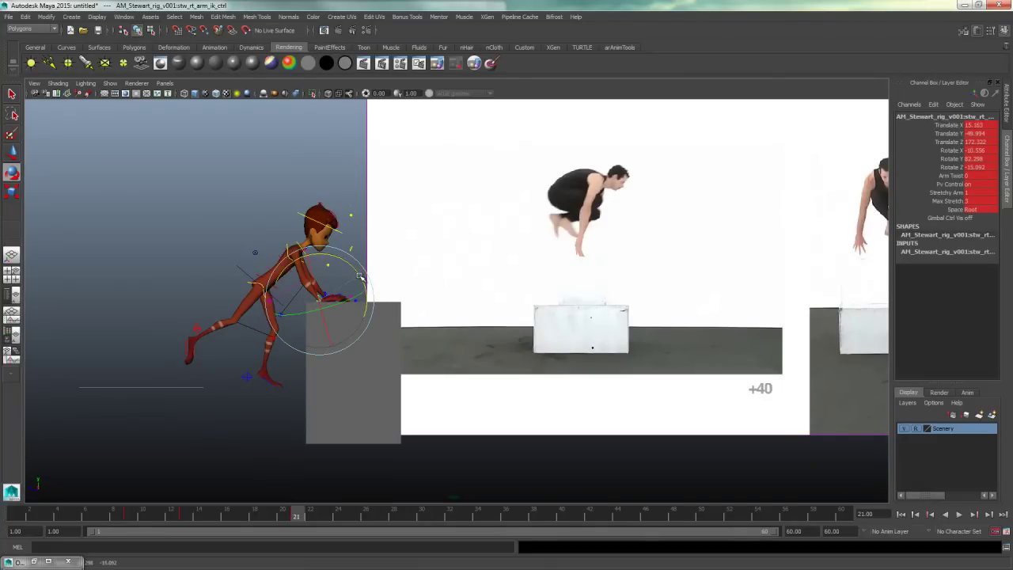
drag(382, 330, 387, 326)
key(space)
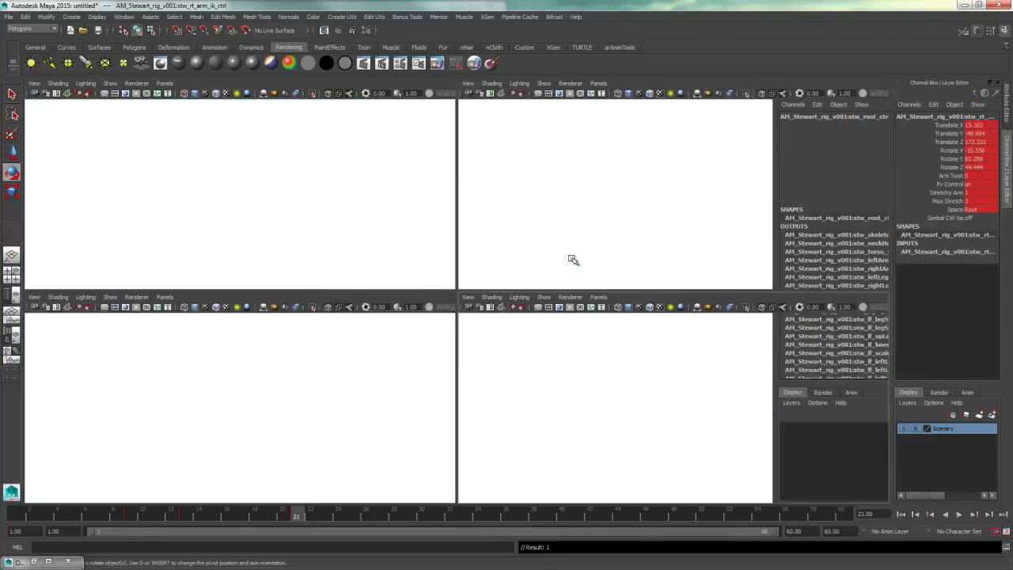
key(space)
alt+drag(532, 361, 487, 378)
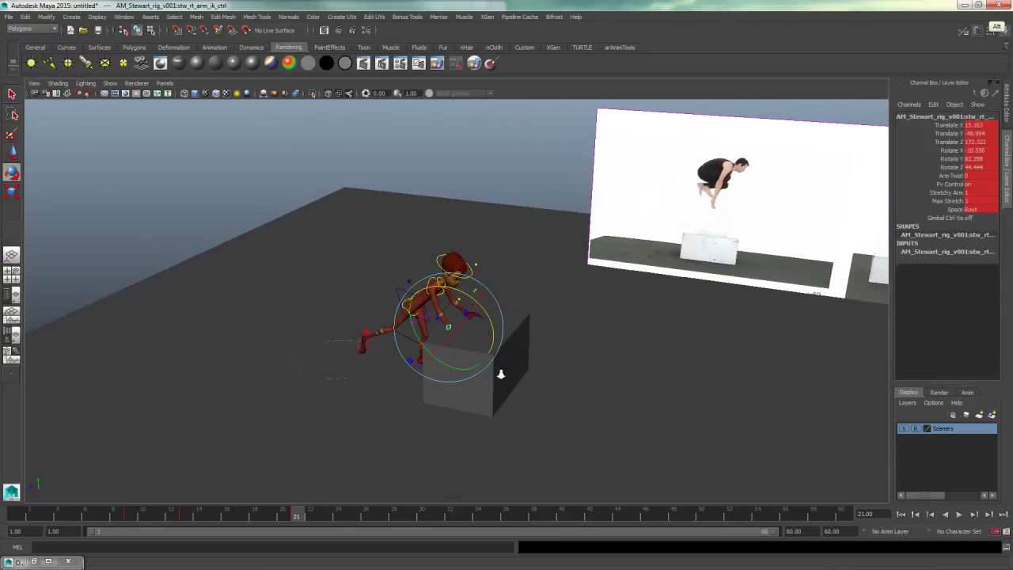
alt+right_drag(500, 373, 775, 373)
alt+right_drag(529, 350, 649, 383)
key(w)
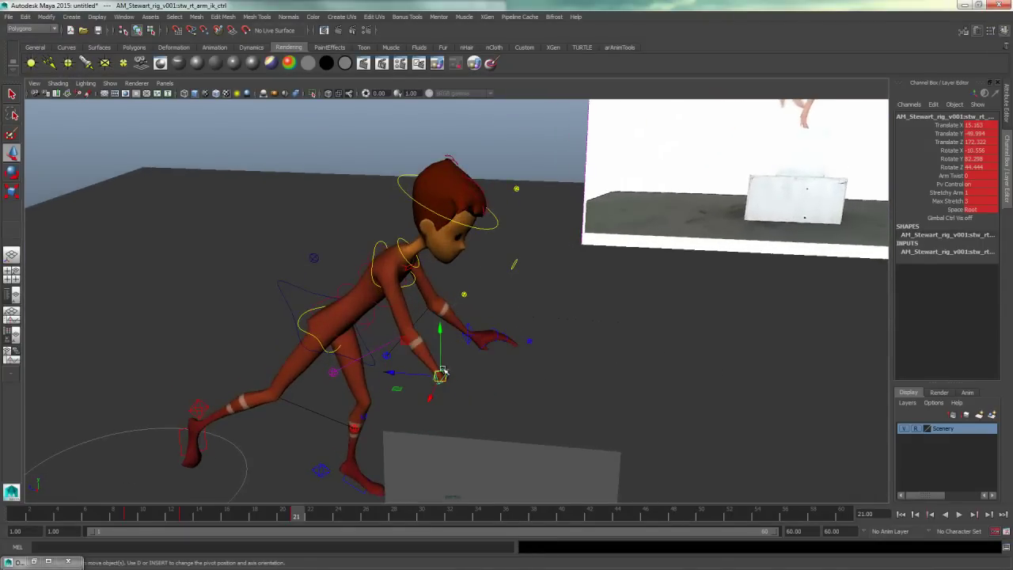
drag(441, 375, 467, 338)
Step: Tilt and raise the left hand IK control to about Translate Y -35.4, Z 180.4 and Rotate Z -42.7 at frame 21
alt+drag(553, 289, 535, 331)
click(499, 326)
key(e)
key(w)
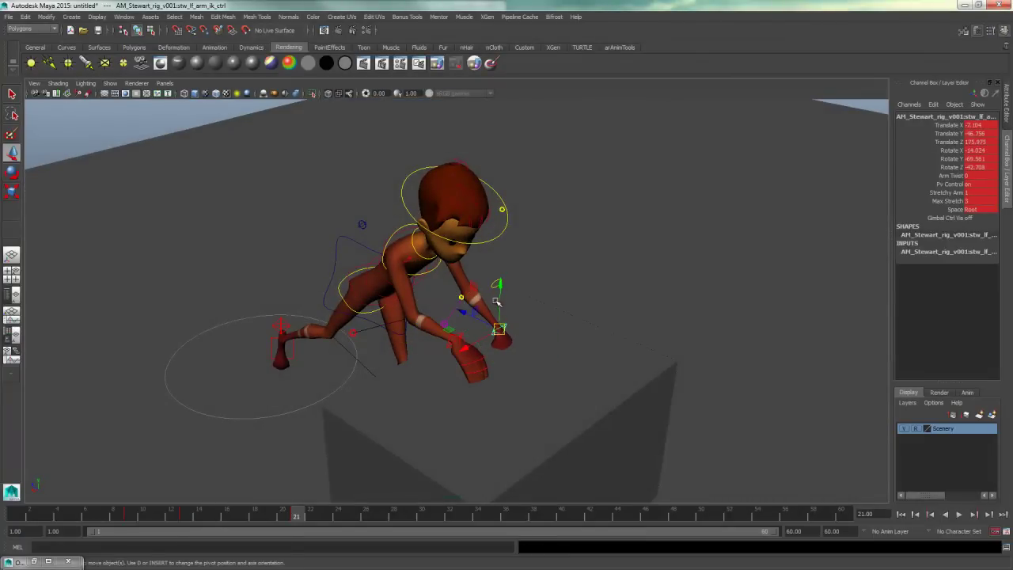
drag(500, 276, 500, 270)
alt+drag(472, 348, 538, 304)
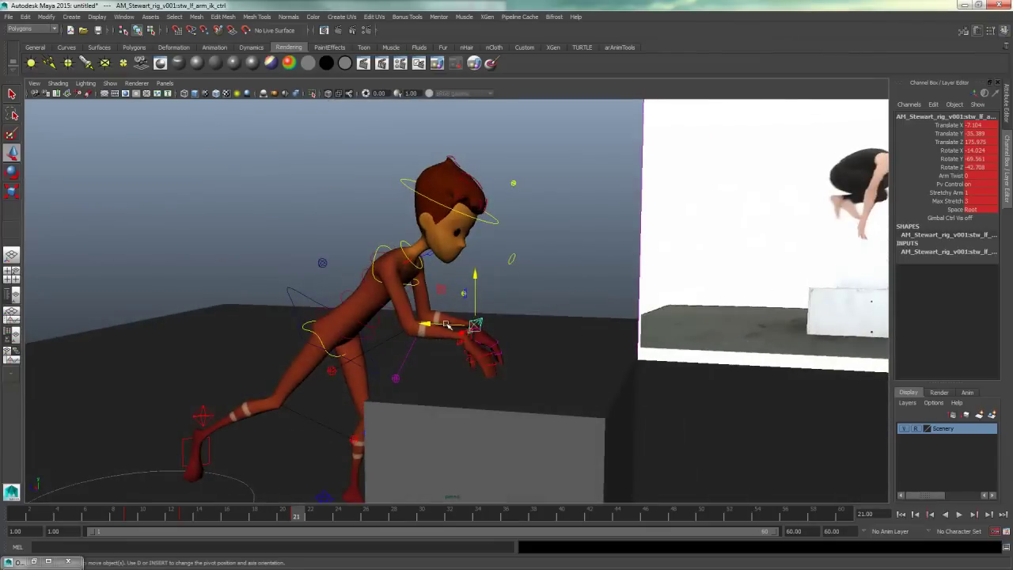
drag(447, 325, 455, 324)
alt+drag(526, 326, 520, 359)
alt+drag(474, 425, 422, 432)
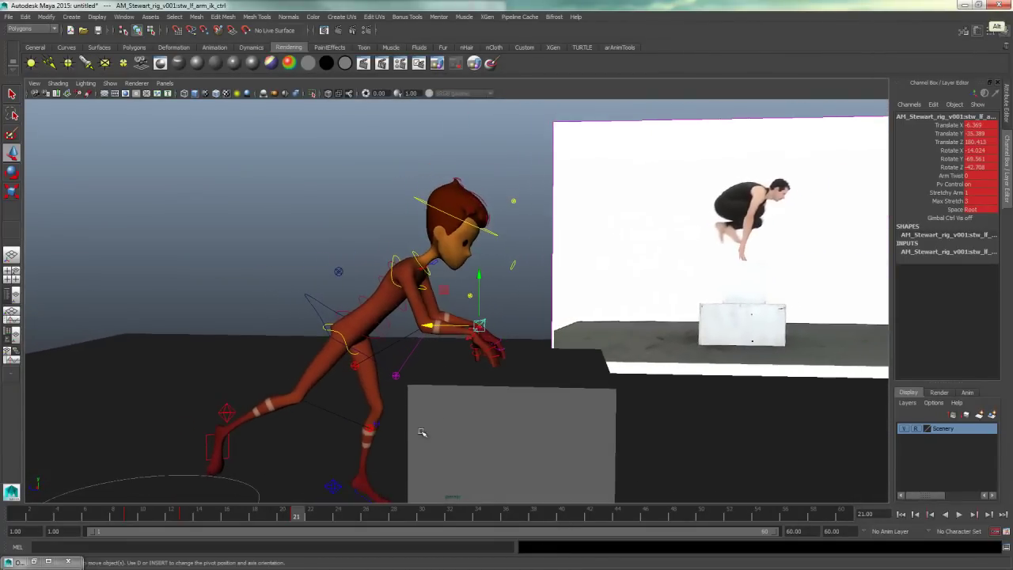
Step: Move both elbow pole vectors up and forward, the right one to about Translate Y -32.3 and Z 165.1
click(316, 295)
alt+drag(317, 295, 345, 266)
click(370, 373)
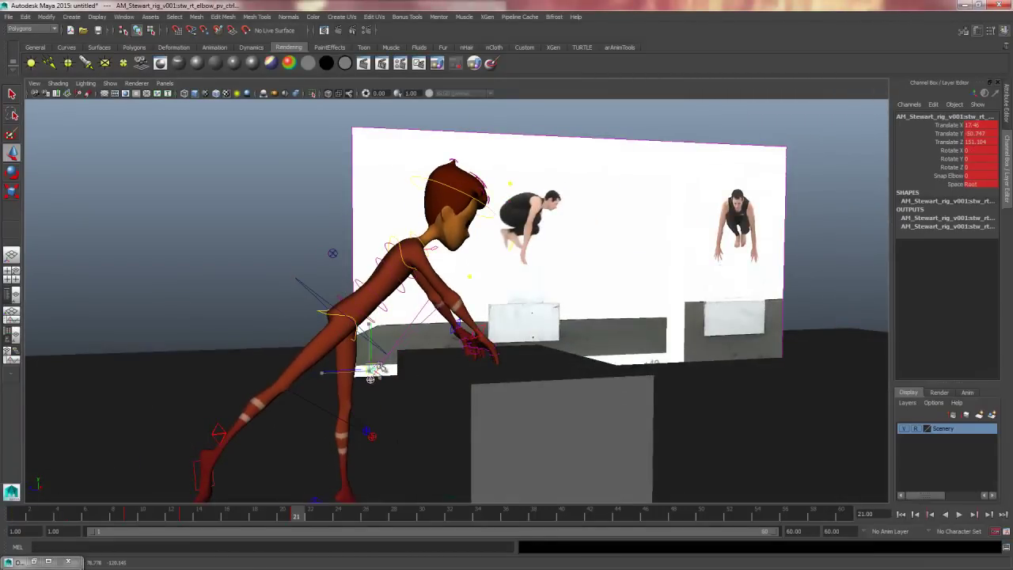
drag(400, 337, 401, 338)
alt+drag(402, 338, 463, 364)
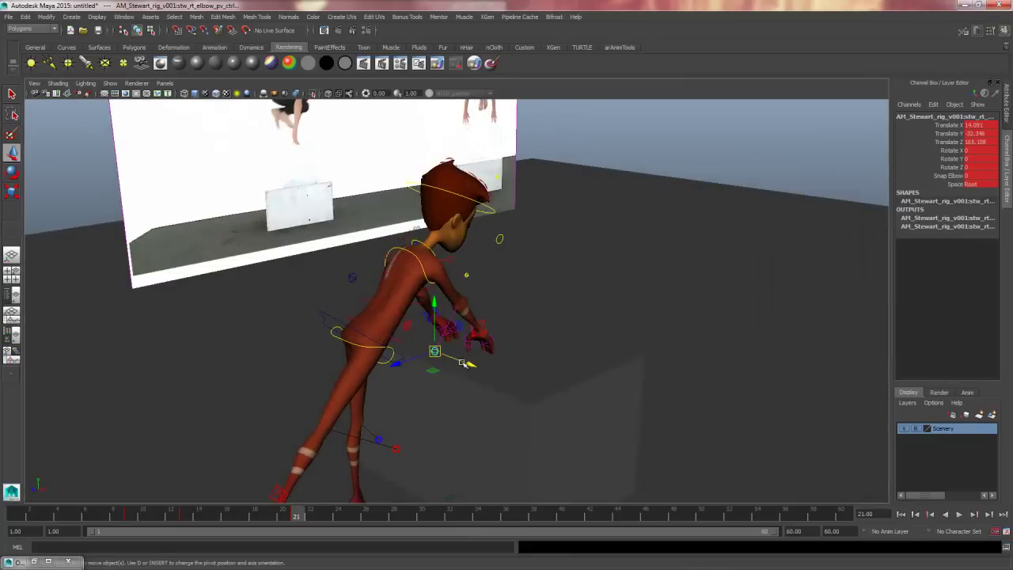
Step: Raise the COG control and move it toward the box to about Translate Y 25 and Z 142.1 at frame 21
click(333, 329)
alt+drag(334, 330, 346, 310)
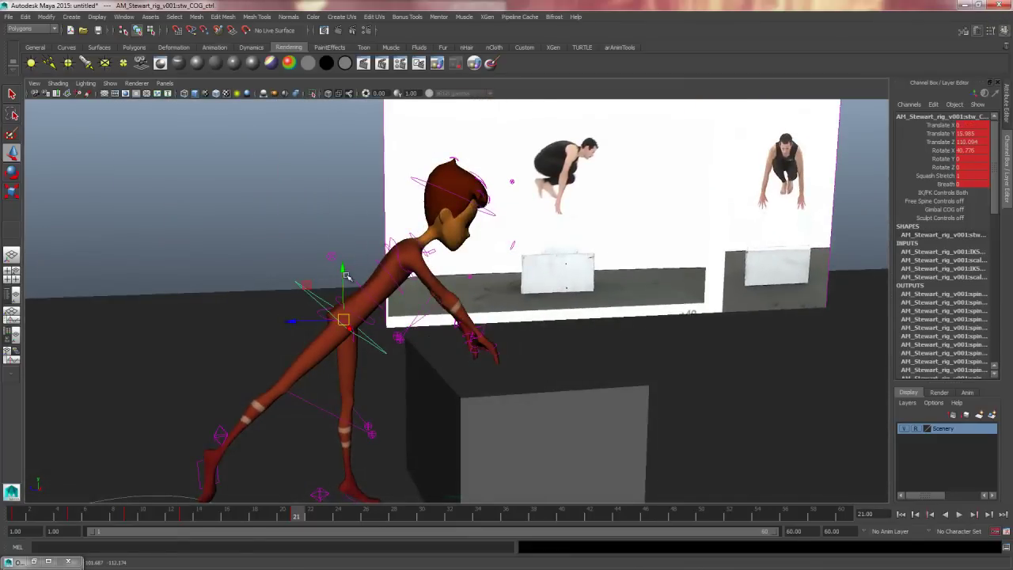
drag(345, 274, 345, 250)
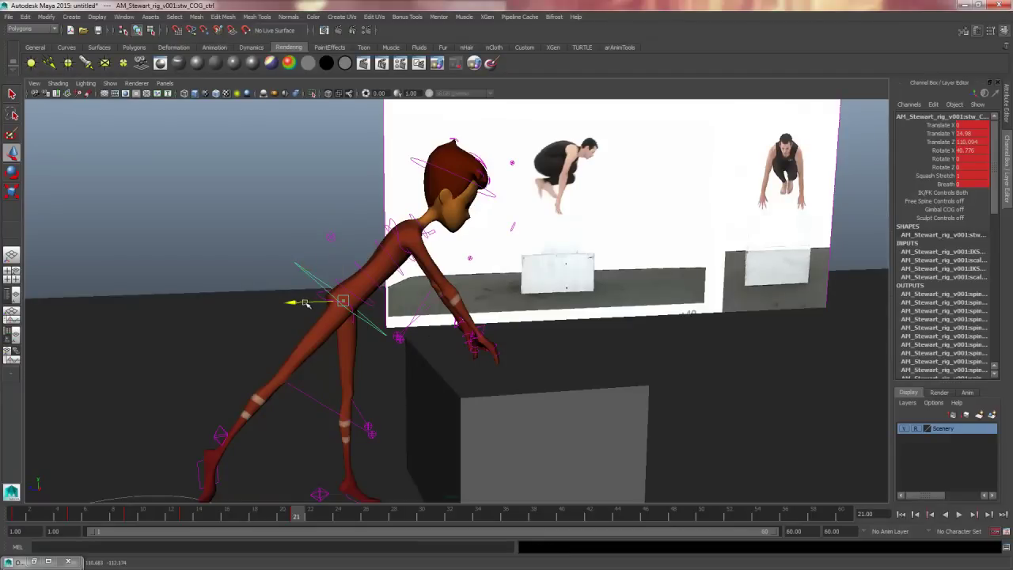
drag(304, 303, 338, 272)
key(q)
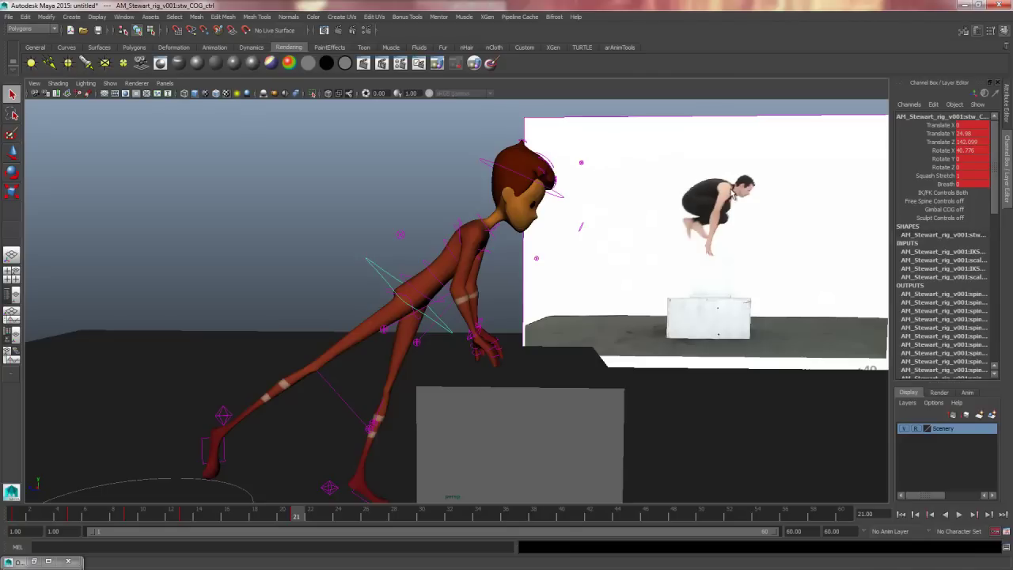
click(261, 215)
Step: Set the rotations of the hip, lower and upper spine FK controls to 0 at frame 21
alt+drag(262, 215, 385, 277)
click(392, 267)
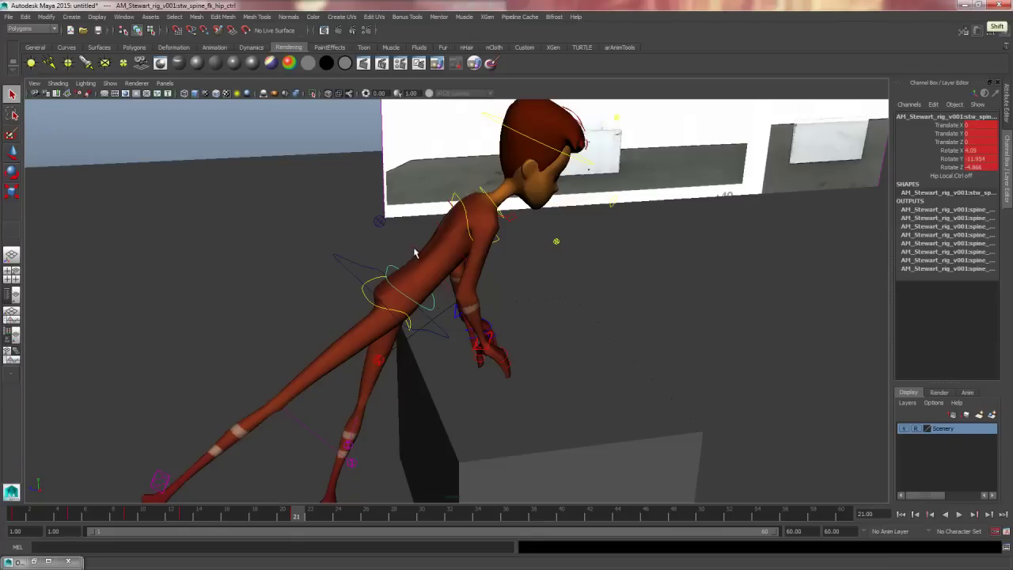
shift+click(409, 254)
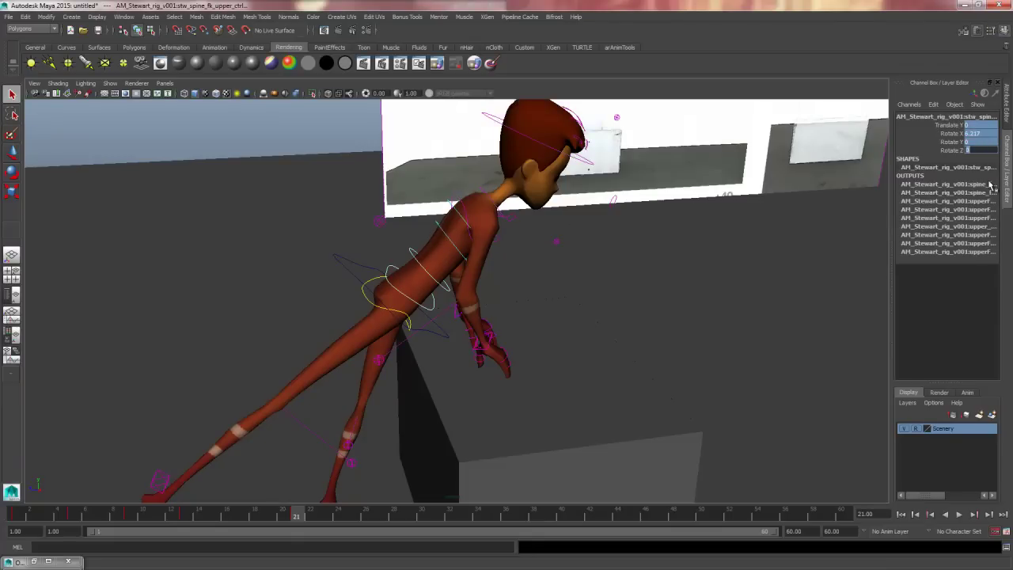
text(0)
key(Return)
click(623, 246)
Step: Set the spine shoulder control's Rotate X to 0 at frame 21
click(445, 219)
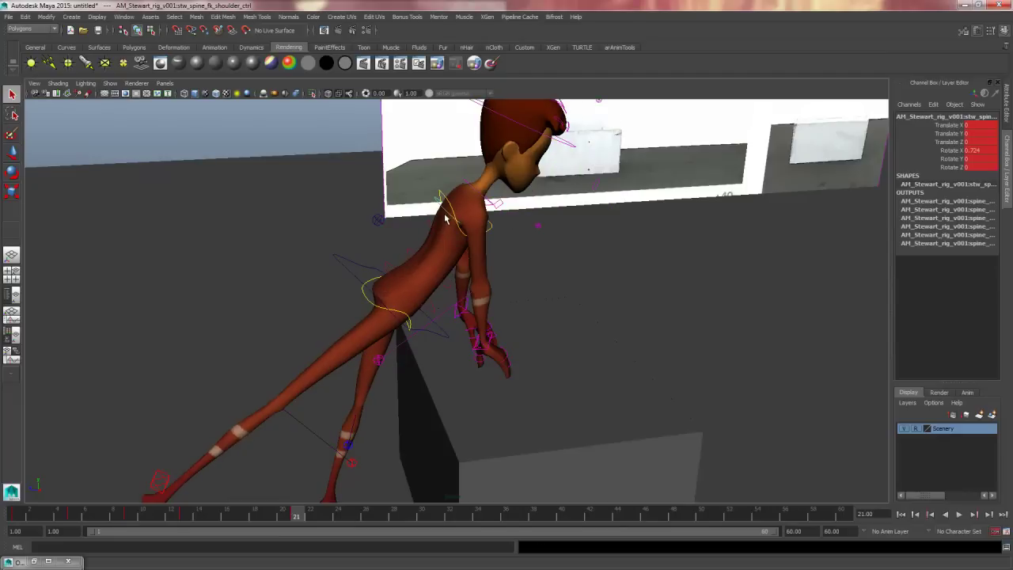
text(0)
key(Return)
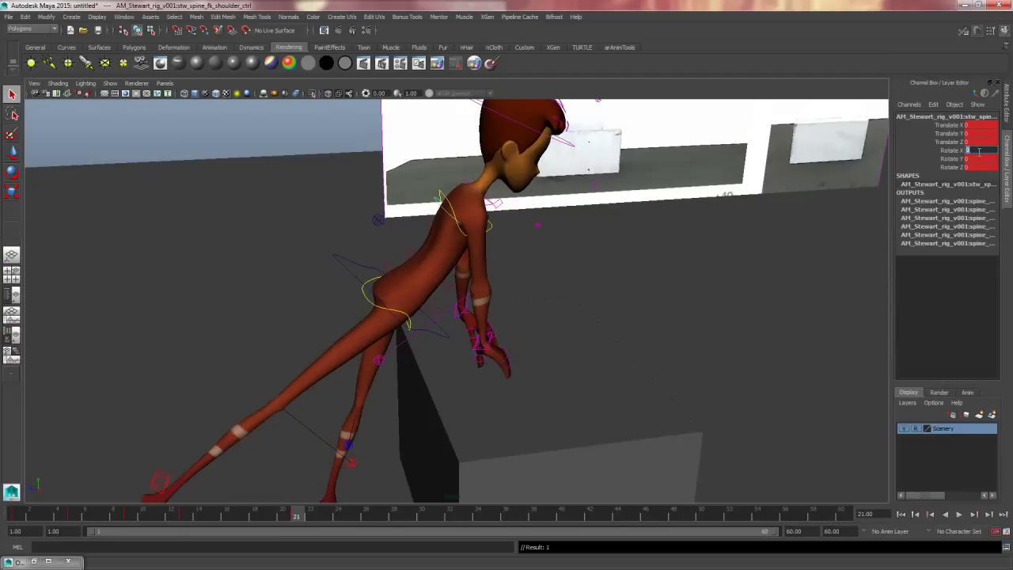
click(651, 294)
alt+drag(538, 297, 516, 300)
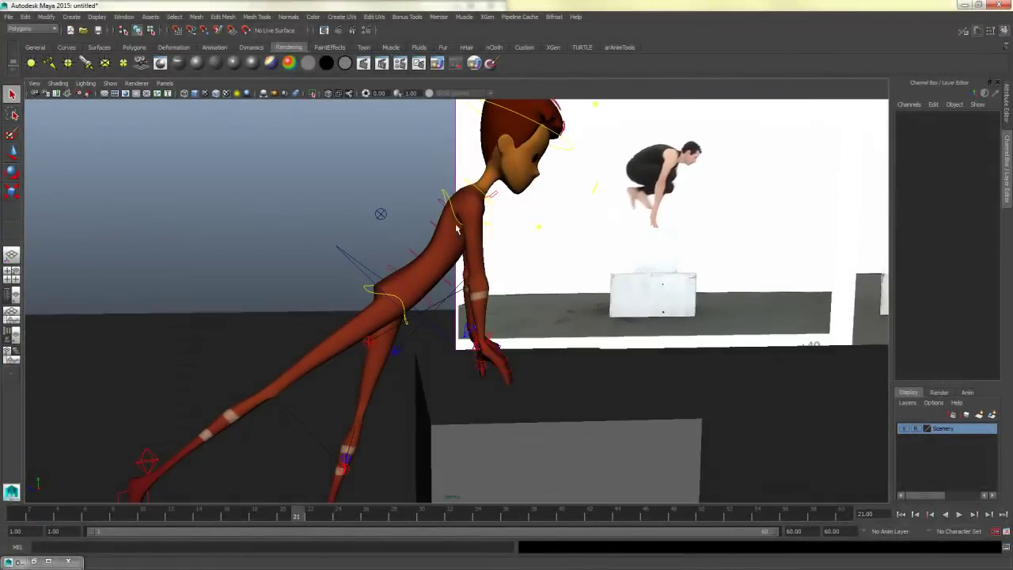
Step: Curl the back forward at frame 21 by rotating the upper and lower spine FK controls and the hip FK control around X
click(441, 204)
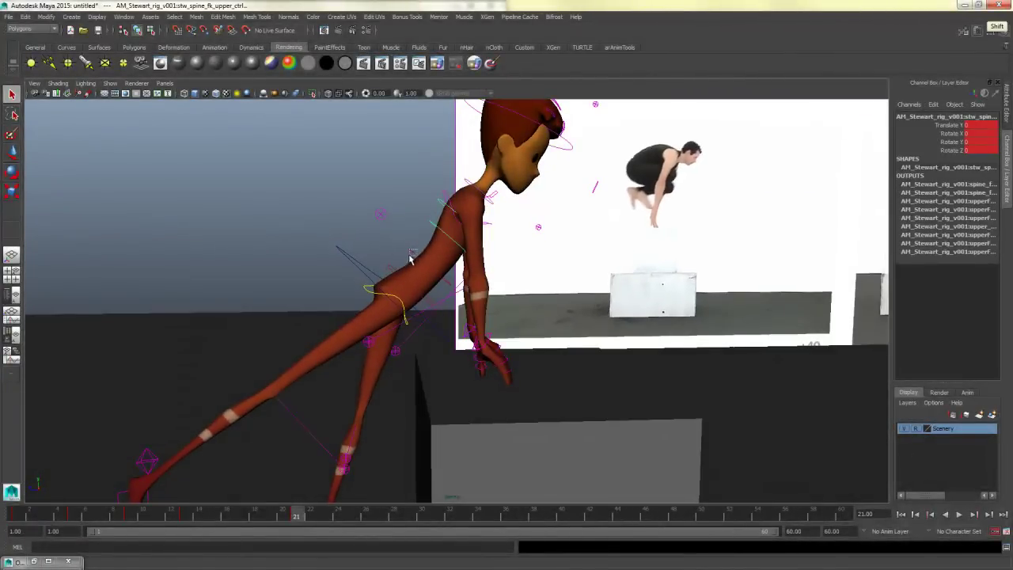
shift+drag(416, 249, 425, 226)
key(e)
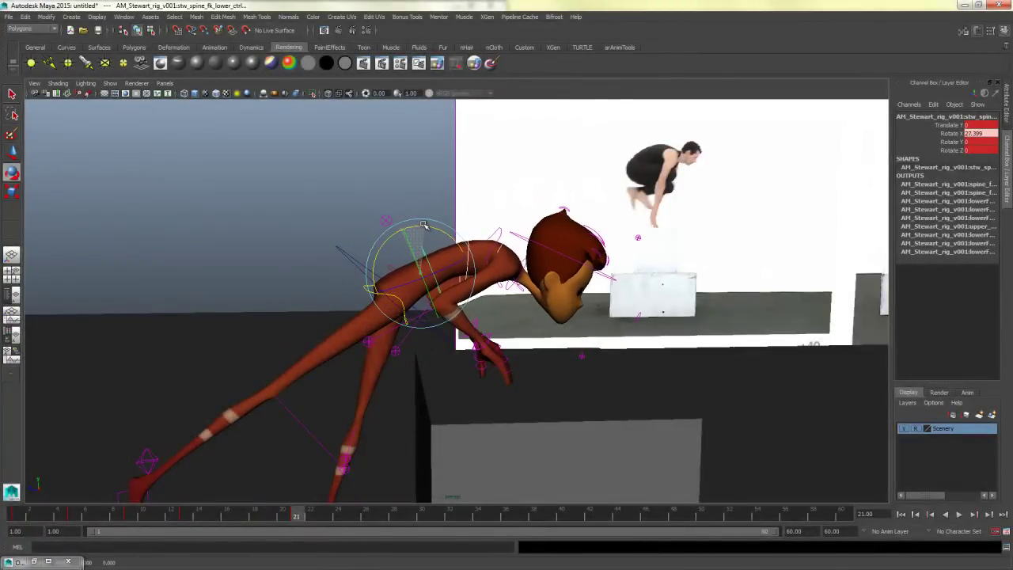
click(405, 273)
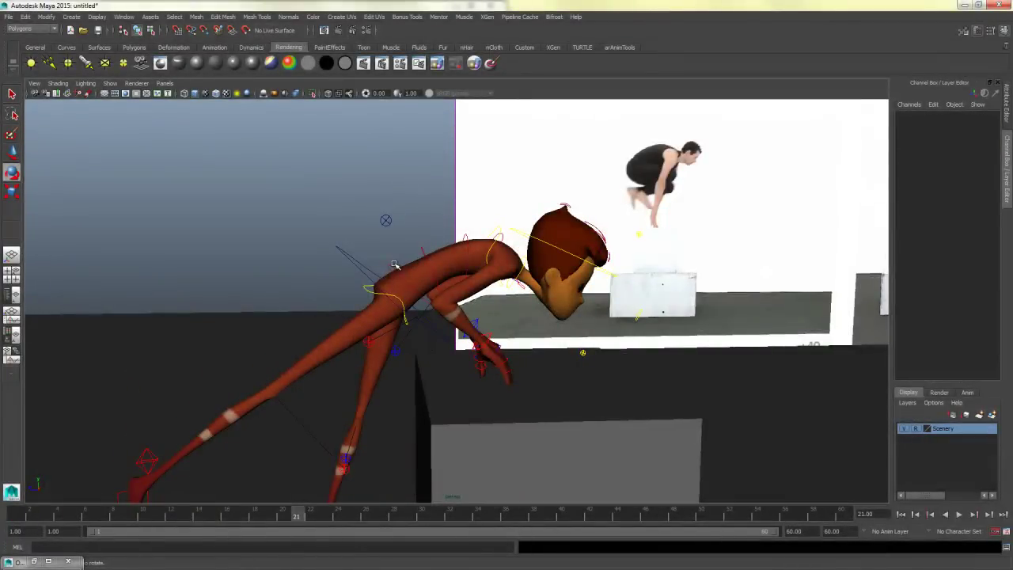
click(404, 272)
drag(381, 248, 376, 271)
key(ctrl+z)
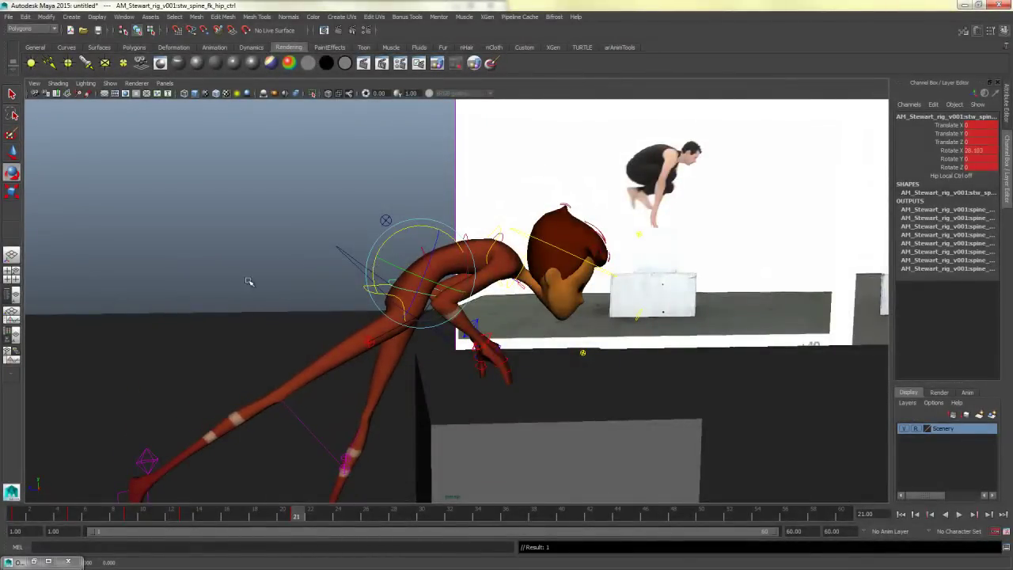
Step: Rotate the COG control backward around X to lift the curled upper body
click(511, 259)
click(356, 255)
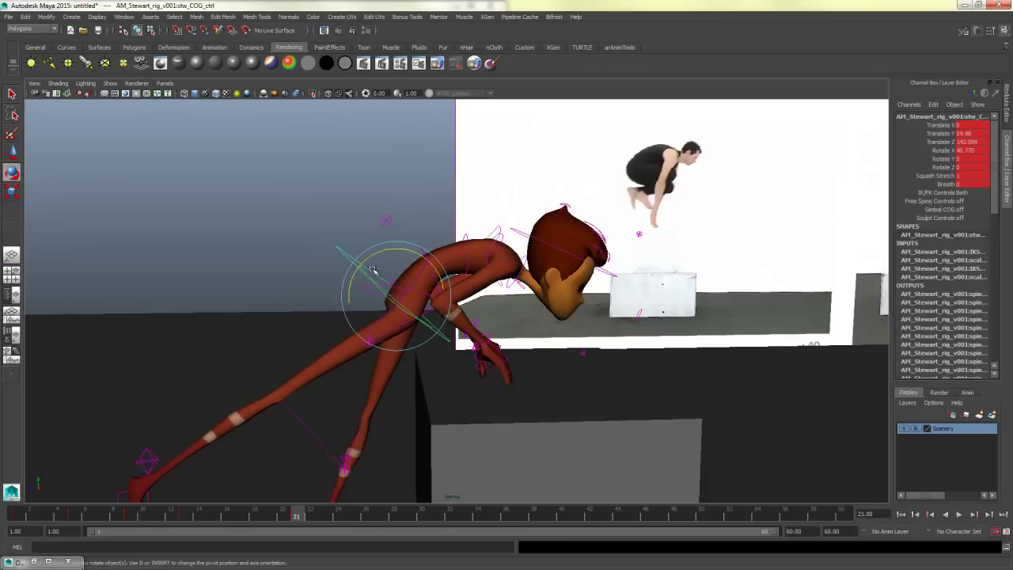
drag(404, 249, 482, 247)
click(345, 246)
Step: Rotate the neck control backward and tilt the head control down so the face points toward the box
click(507, 216)
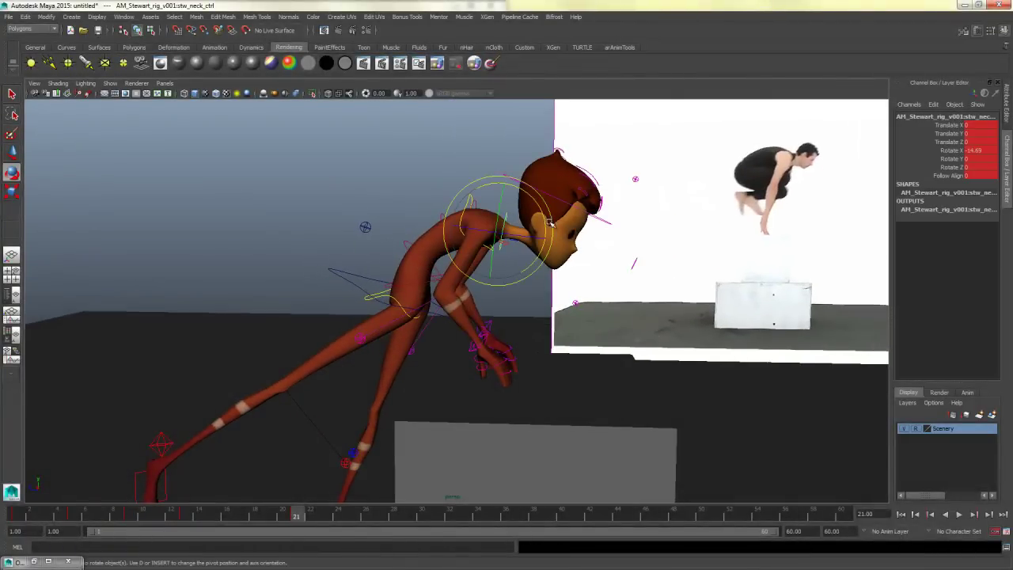
click(641, 229)
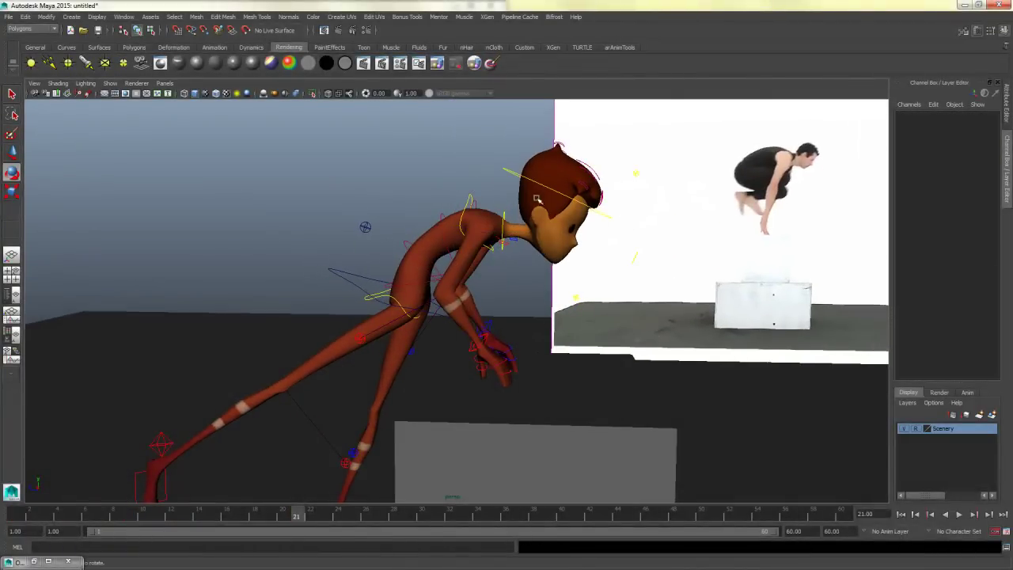
click(514, 179)
drag(578, 197, 591, 215)
click(427, 222)
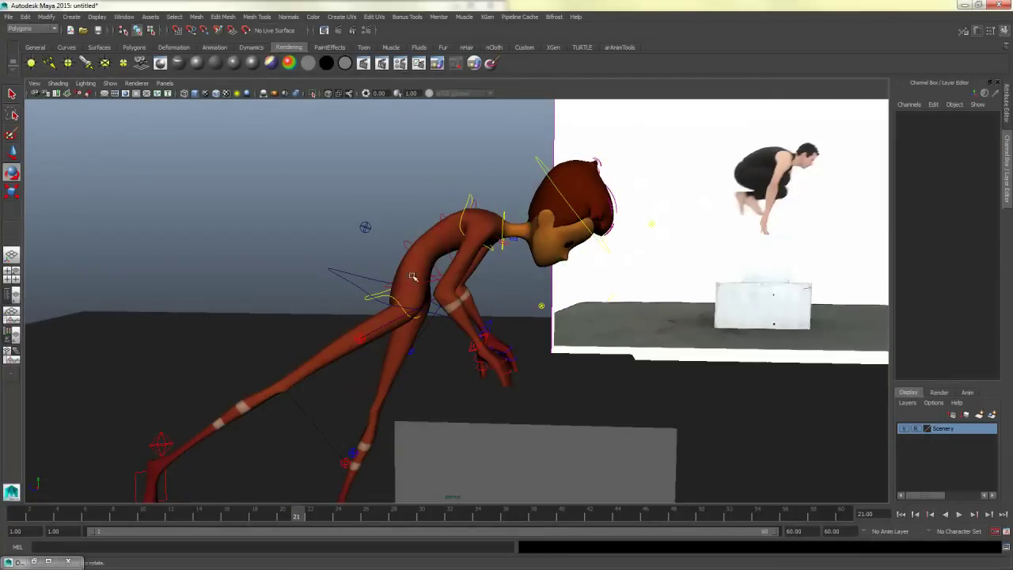
Step: Raise the right foot IK control behind the hips to about Translate Y 97.9 and Z 143.1, using the side view
alt+drag(389, 304, 467, 292)
alt+middle_drag(467, 292, 458, 233)
alt+right_drag(355, 319, 277, 348)
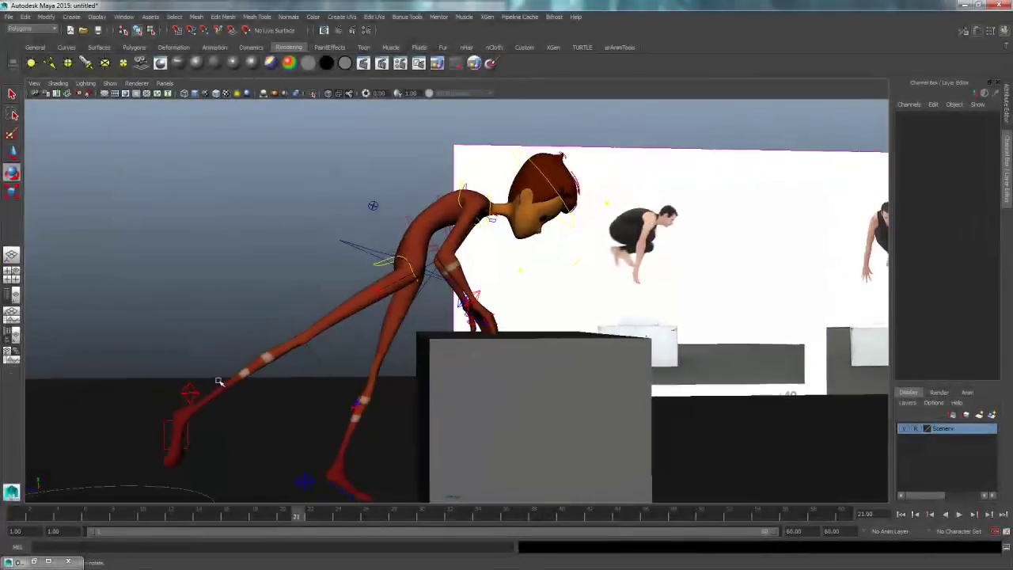
click(190, 390)
key(w)
key(space)
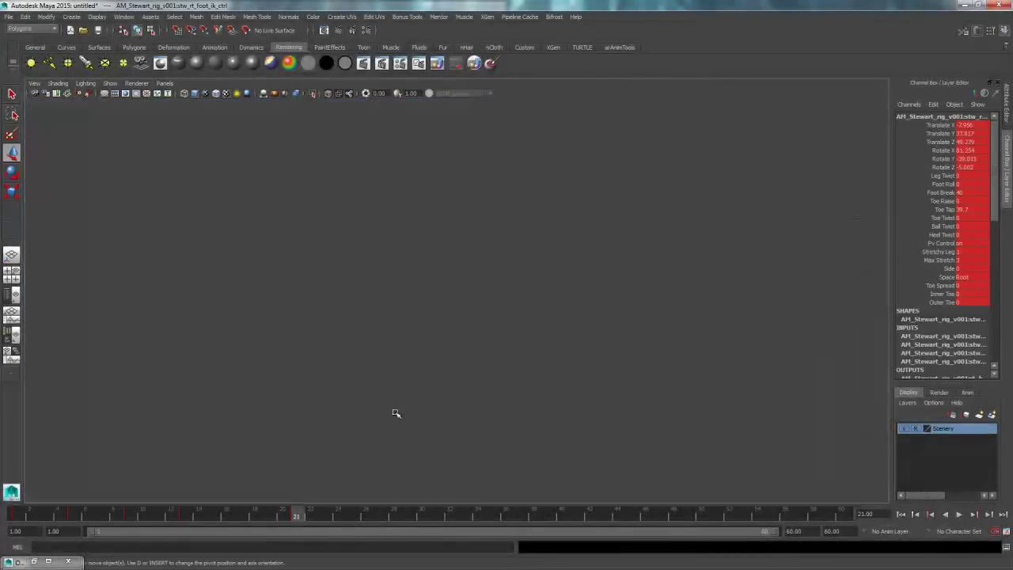
key(space)
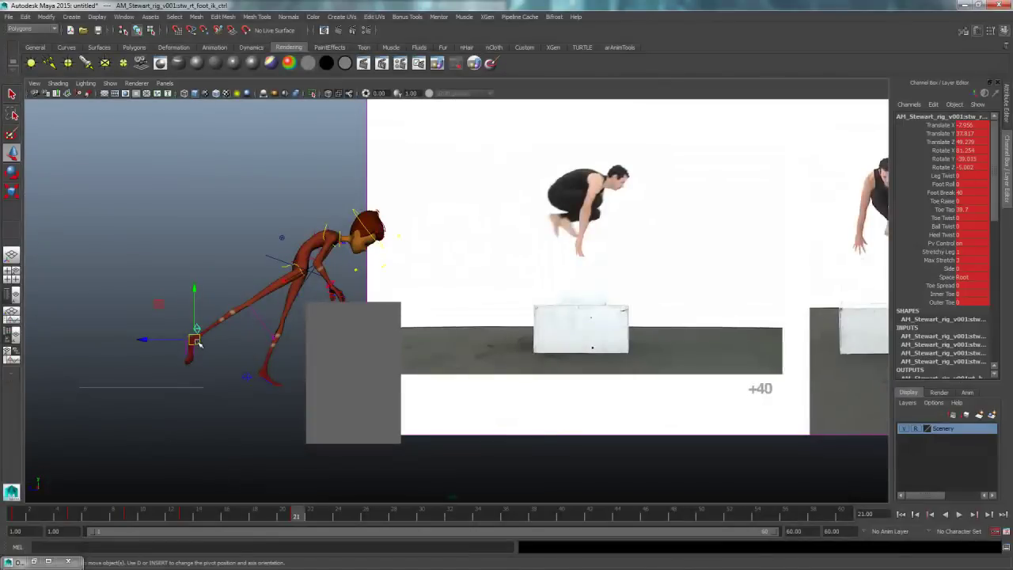
click(264, 341)
drag(242, 337, 369, 282)
click(190, 282)
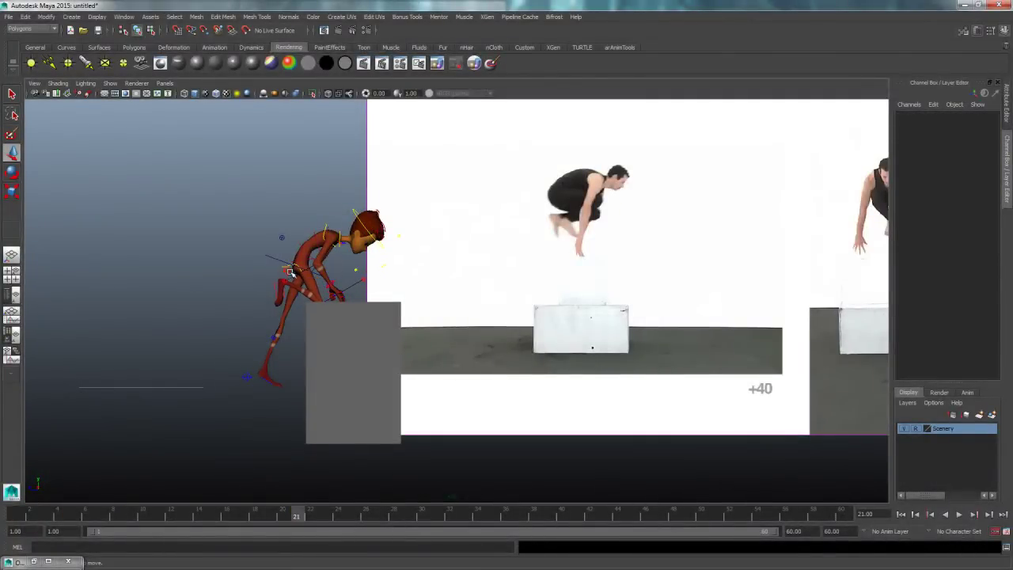
click(293, 273)
drag(295, 275, 307, 269)
Step: Lower the right foot IK control to about Translate Y 86.3, just below the hips
key(space)
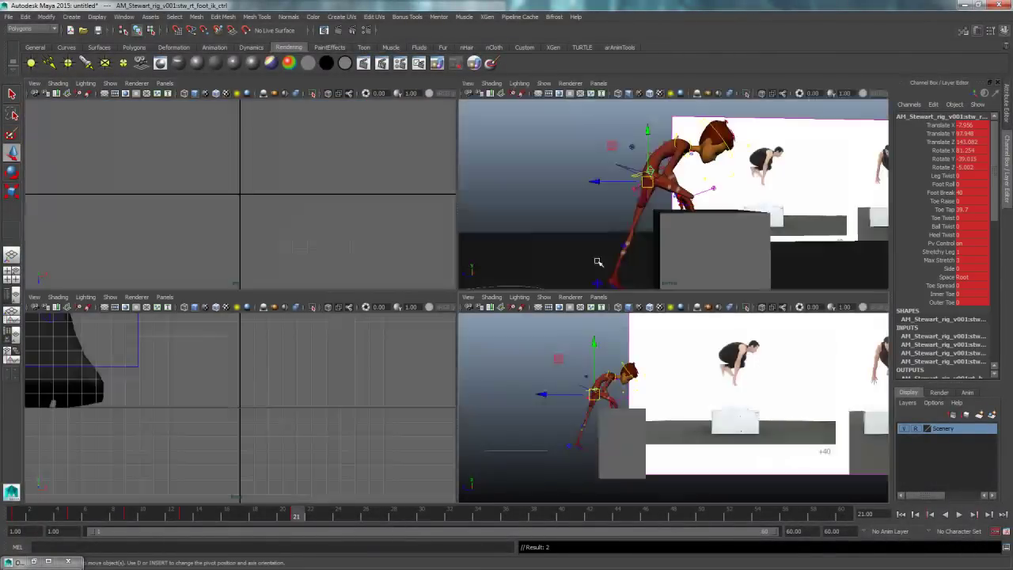
key(space)
alt+drag(685, 239, 567, 318)
click(466, 319)
click(499, 312)
alt+drag(376, 326, 445, 331)
click(415, 258)
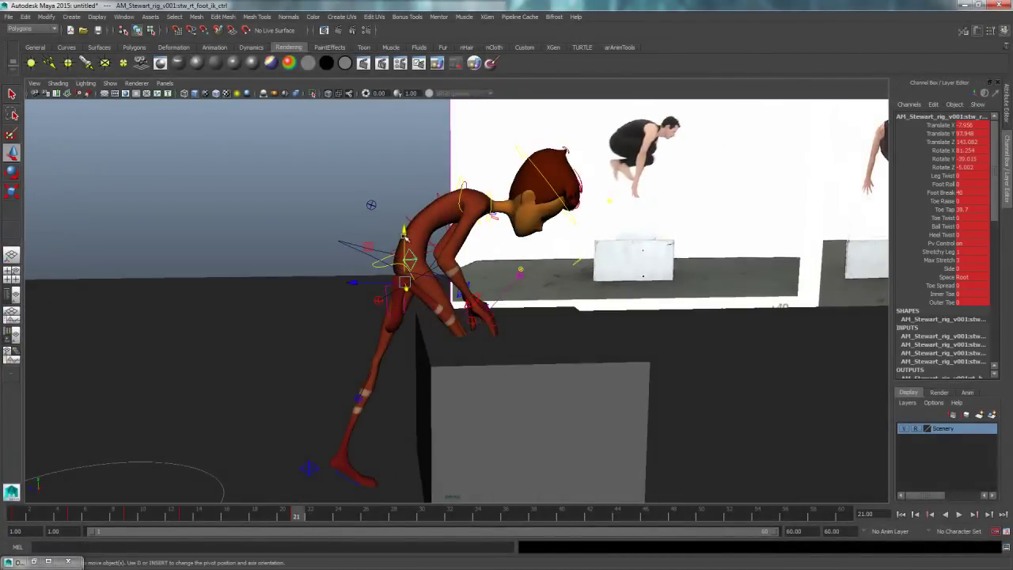
drag(405, 235, 406, 261)
Step: Move the right knee pole vector sideways to about Translate X 20.4
alt+drag(388, 304, 433, 323)
click(537, 294)
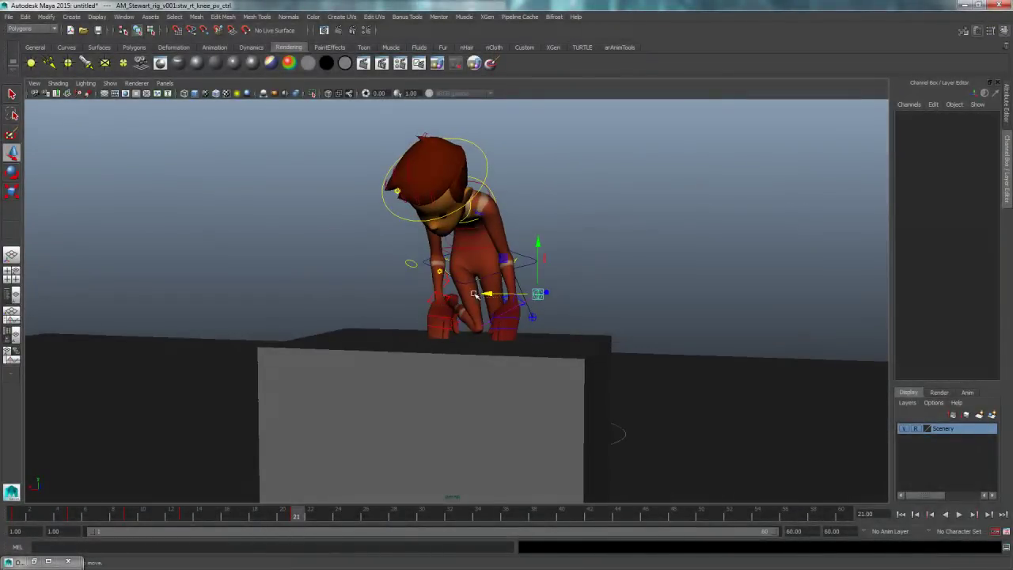
click(543, 296)
click(541, 295)
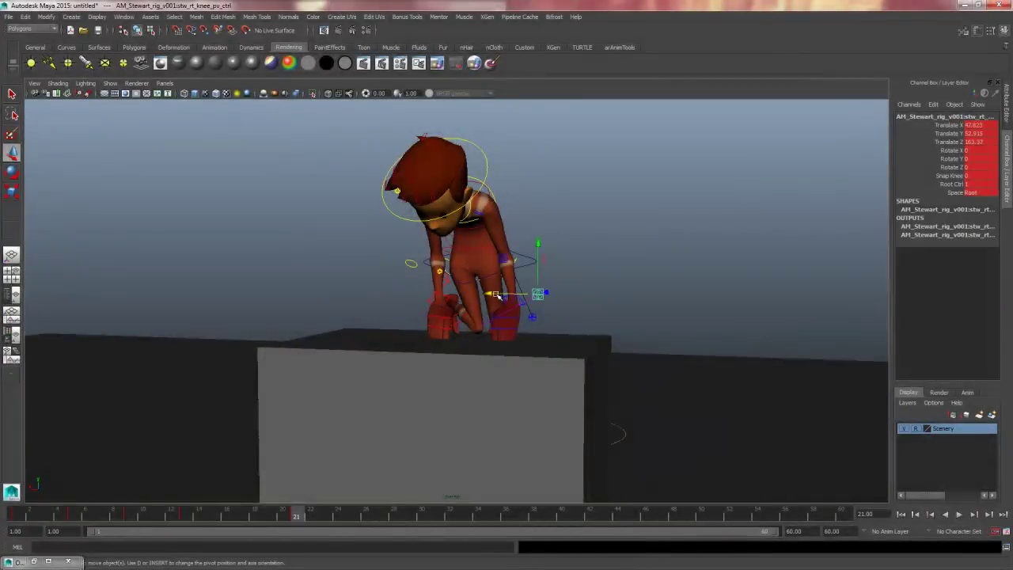
alt+drag(440, 299, 420, 271)
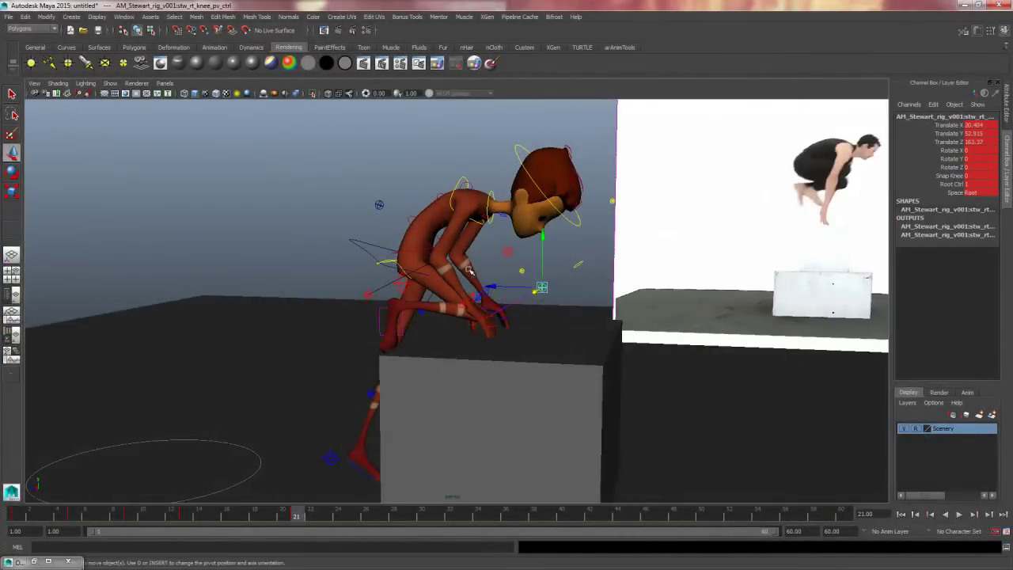
Step: Zero the right foot IK control's rotations, and pitch the foot to about Rotate X 76.2
alt+drag(411, 313, 484, 323)
click(438, 301)
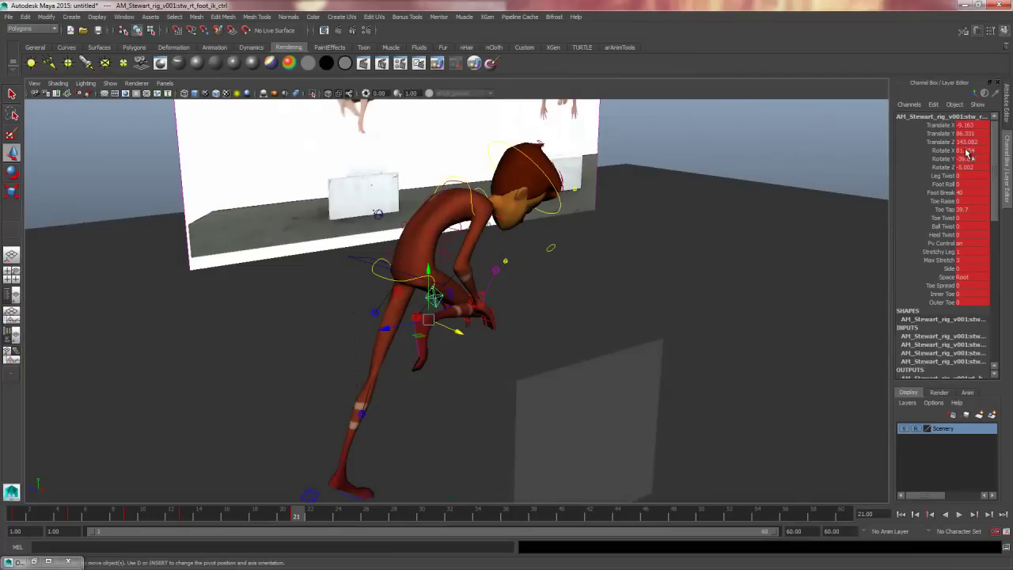
text(0)
key(Return)
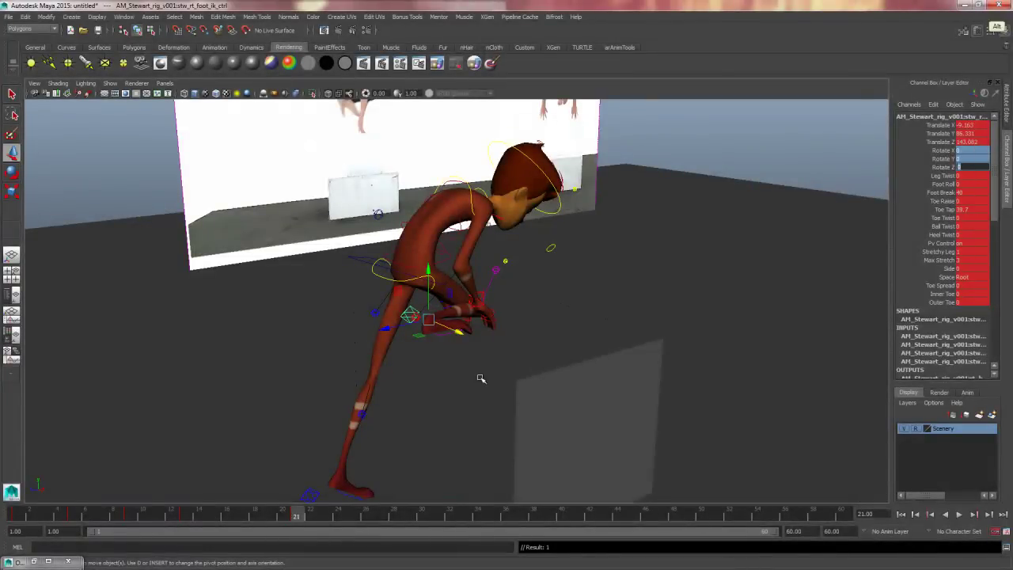
click(407, 313)
click(411, 314)
key(e)
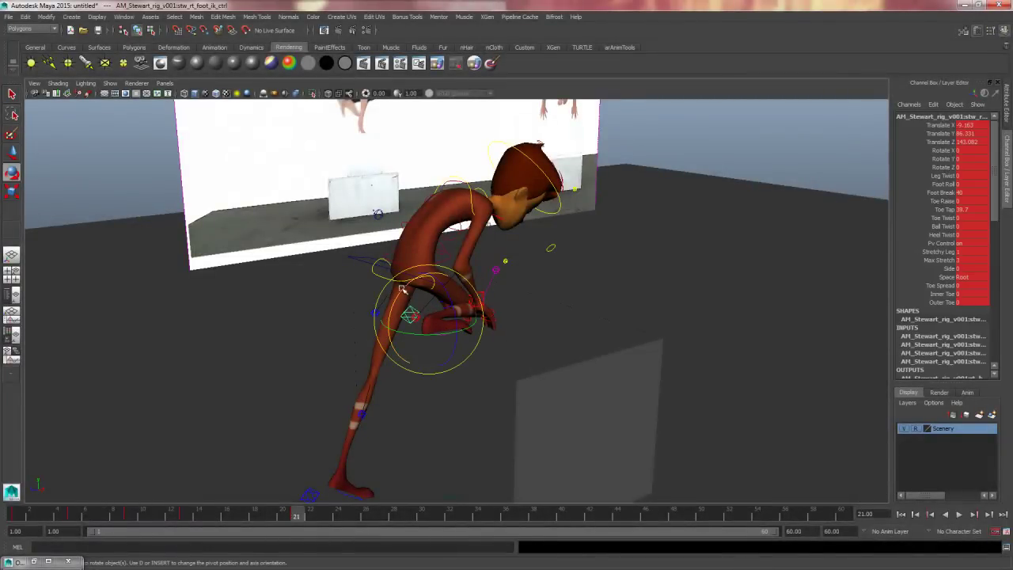
alt+drag(467, 264, 310, 336)
click(310, 336)
Step: Move the right hand IK control outward to about Translate X 6.6 and the right knee pole vector to about X 12.2, Y 60.2
click(455, 304)
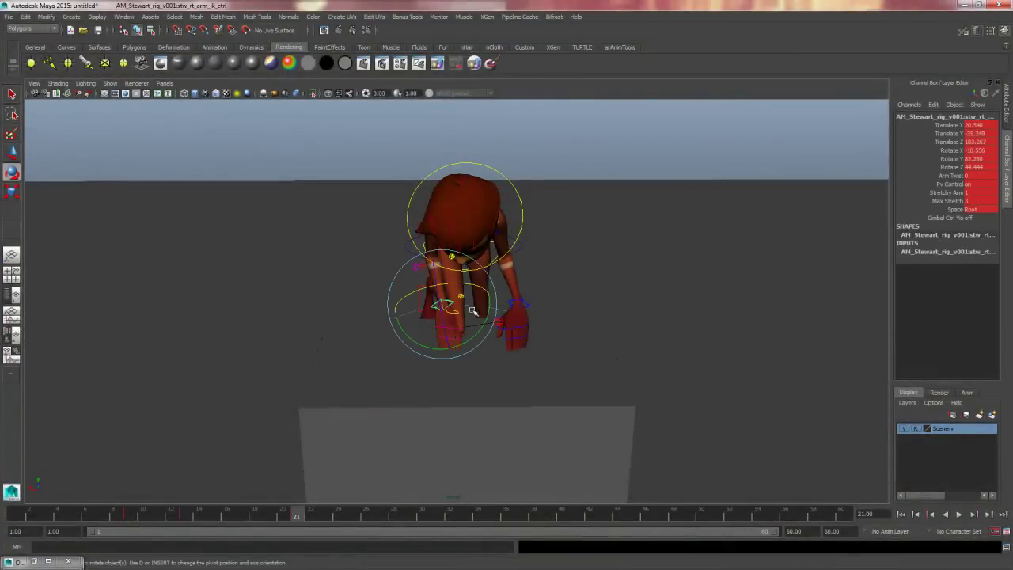
key(w)
alt+drag(377, 305, 488, 325)
click(470, 323)
drag(483, 307, 485, 292)
alt+drag(445, 337, 444, 340)
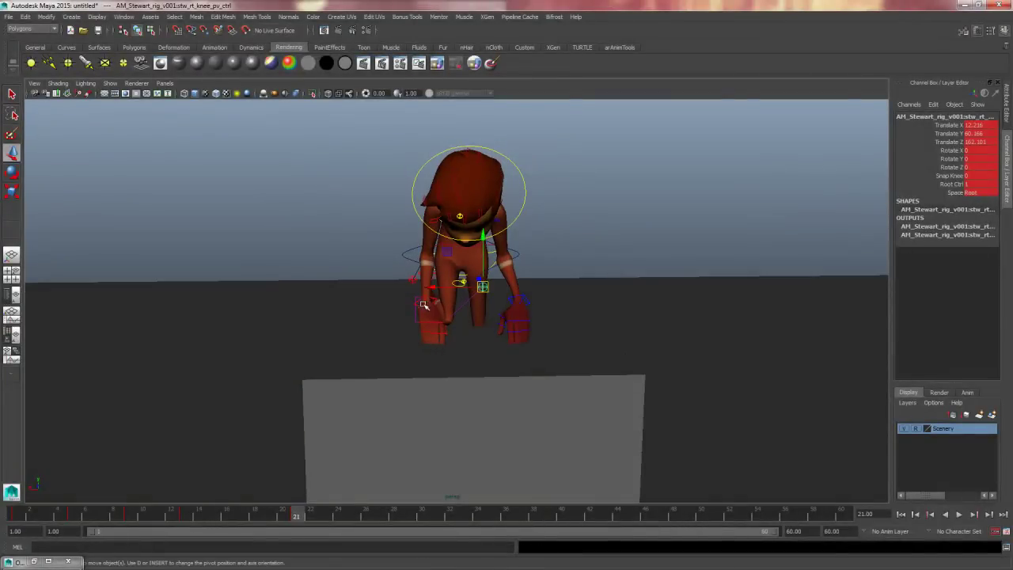
click(424, 303)
alt+drag(416, 305, 532, 320)
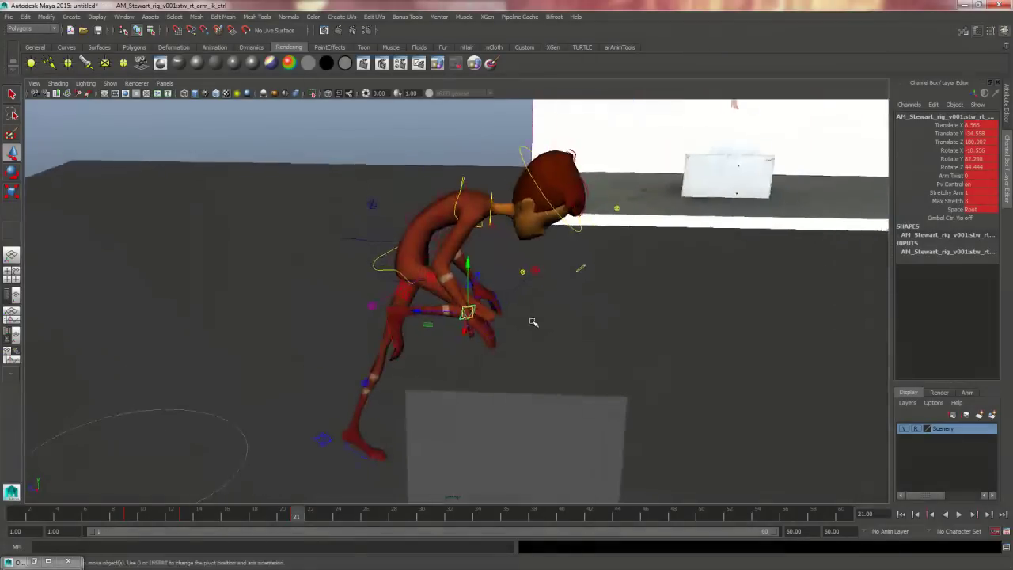
Step: Rotate the right foot IK control to about Rotate X 54.7, Y 21.3 and Z -8.3
click(408, 297)
alt+drag(640, 324, 681, 316)
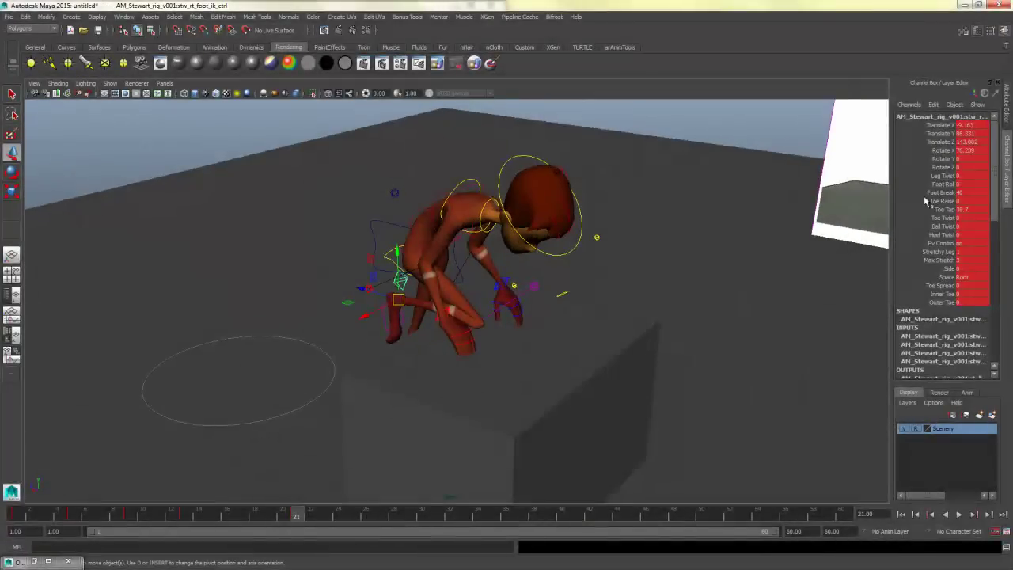
click(935, 175)
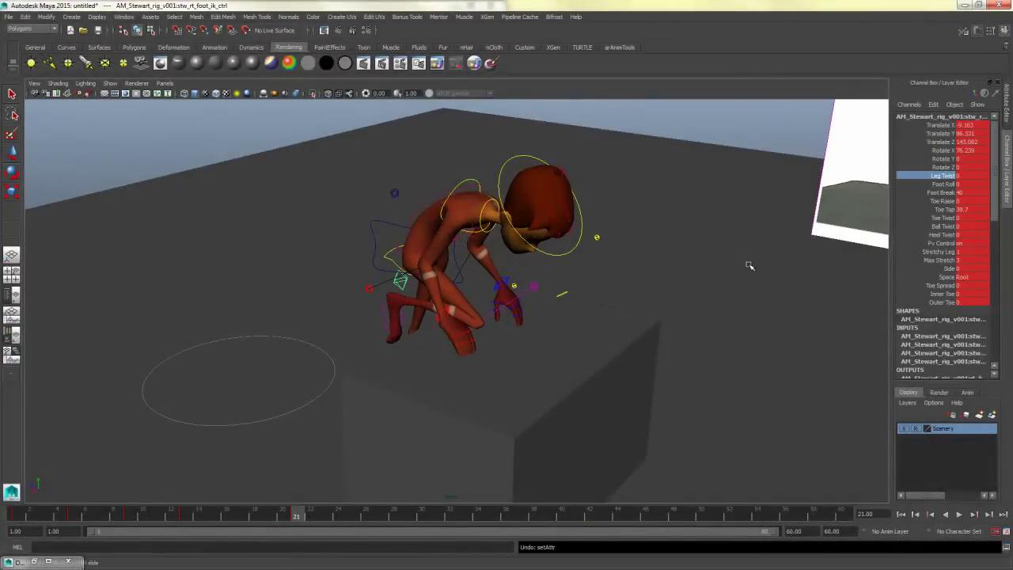
alt+drag(749, 266, 593, 319)
key(e)
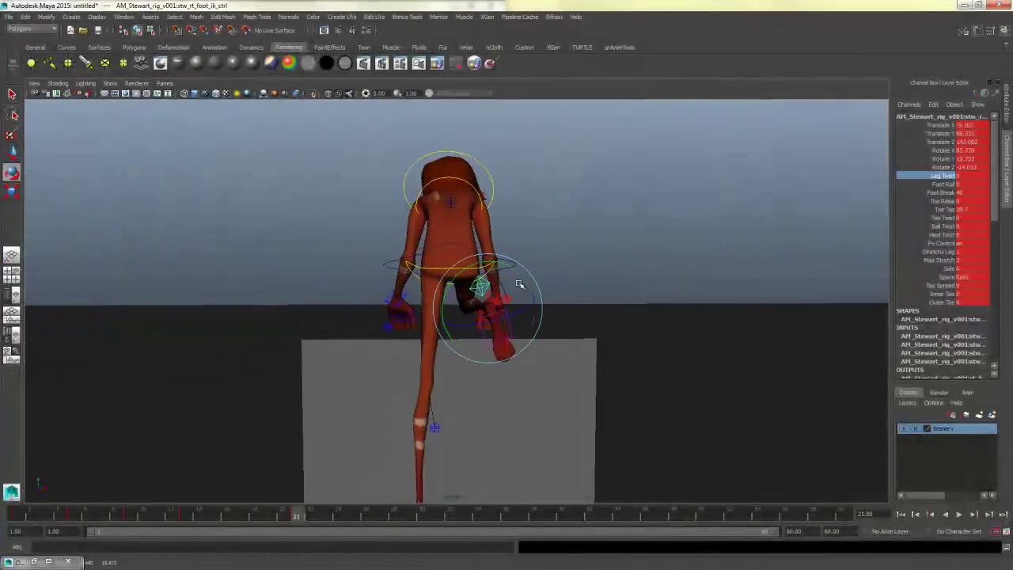
alt+drag(519, 284, 409, 350)
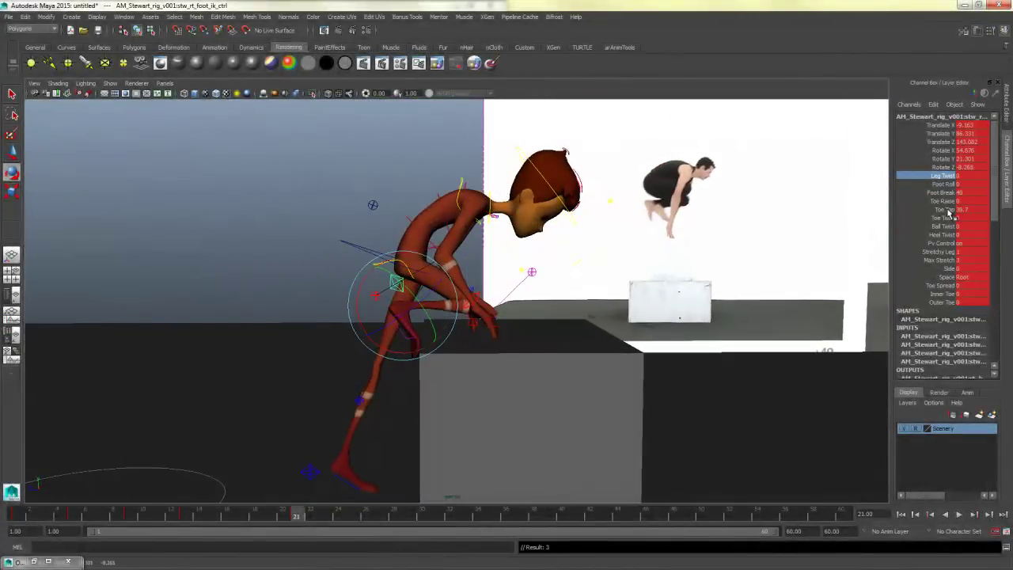
Step: Bend the right toes with a negative Toe Tap and move the foot control up and forward to about Translate Z 151.8
click(945, 209)
alt+drag(398, 323, 455, 311)
key(w)
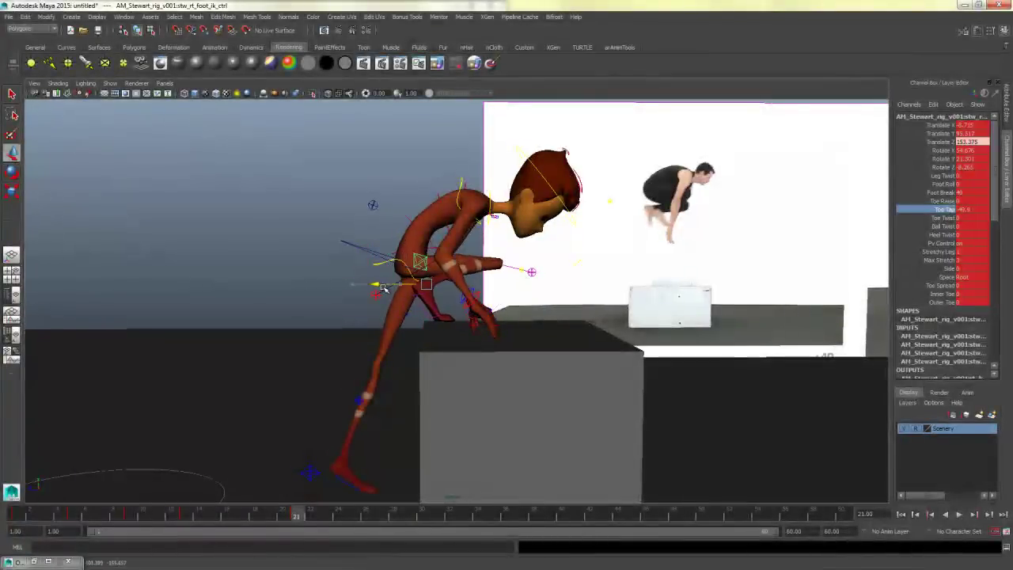
alt+drag(386, 290, 618, 303)
click(470, 285)
click(425, 277)
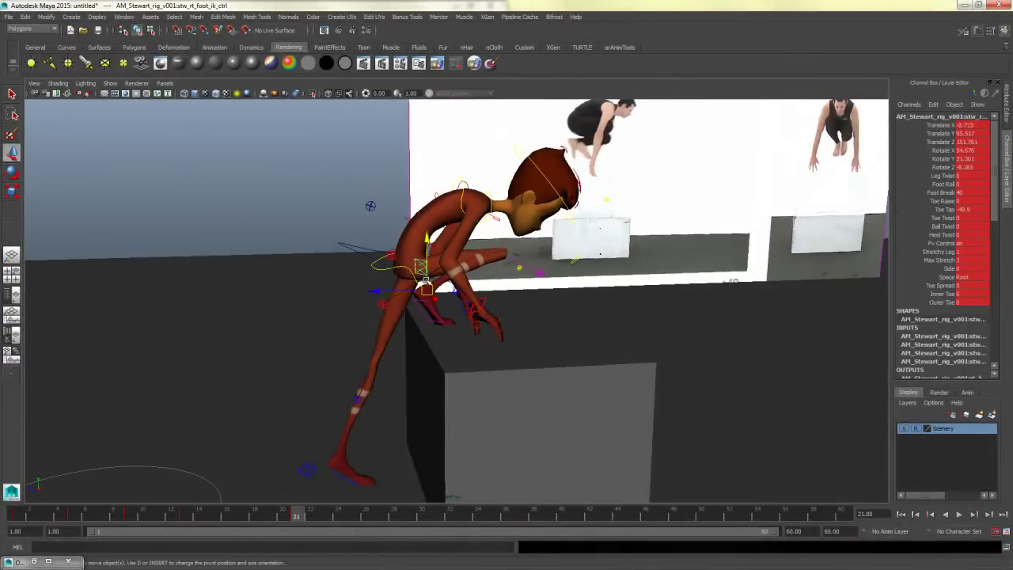
alt+drag(425, 278, 463, 309)
Step: Raise the left foot IK control above the box edge to about Translate Y 78.9 and Z 153.8, and key it at frame 21
alt+right_drag(427, 369, 405, 376)
click(343, 436)
key(space)
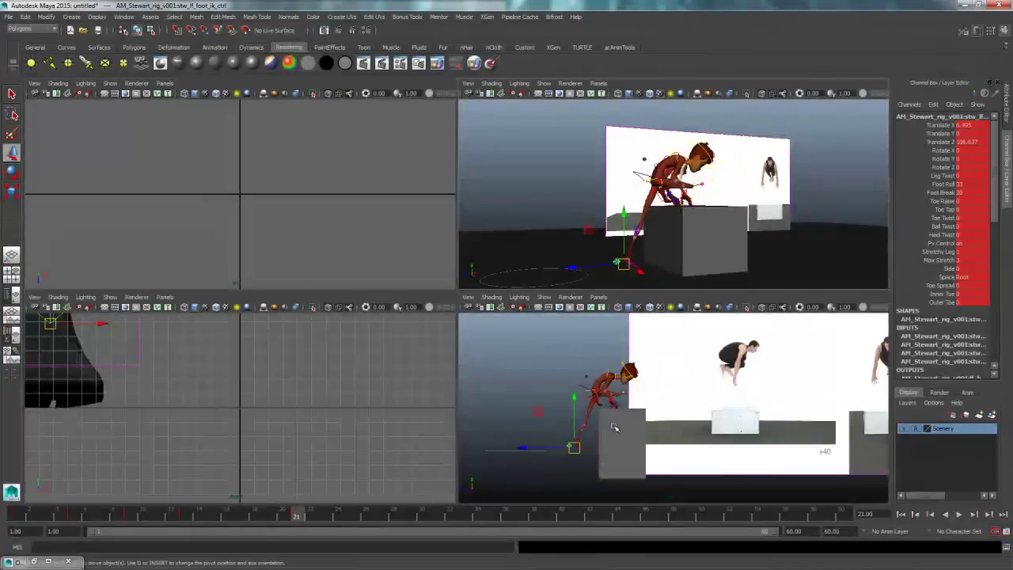
key(space)
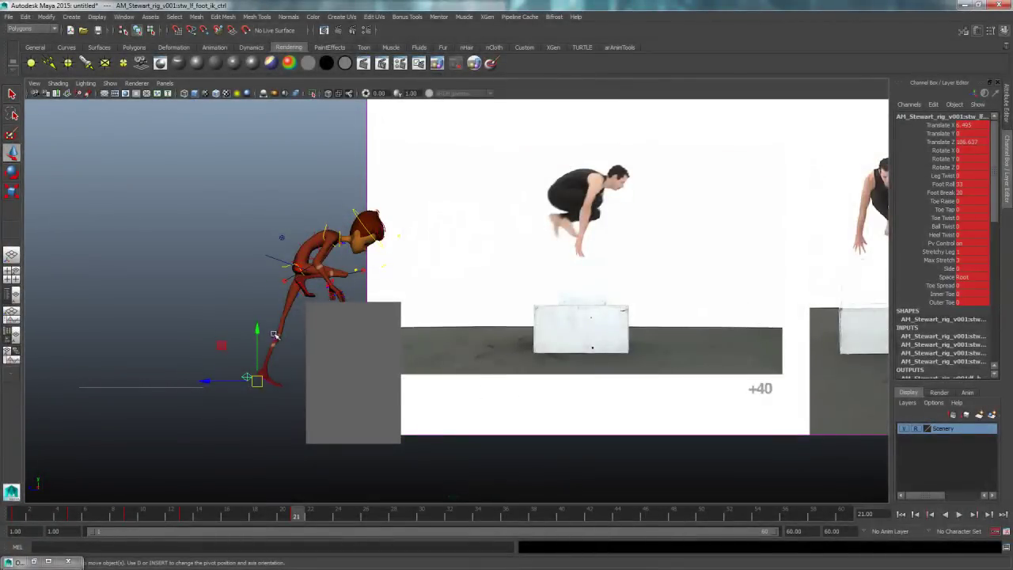
click(272, 337)
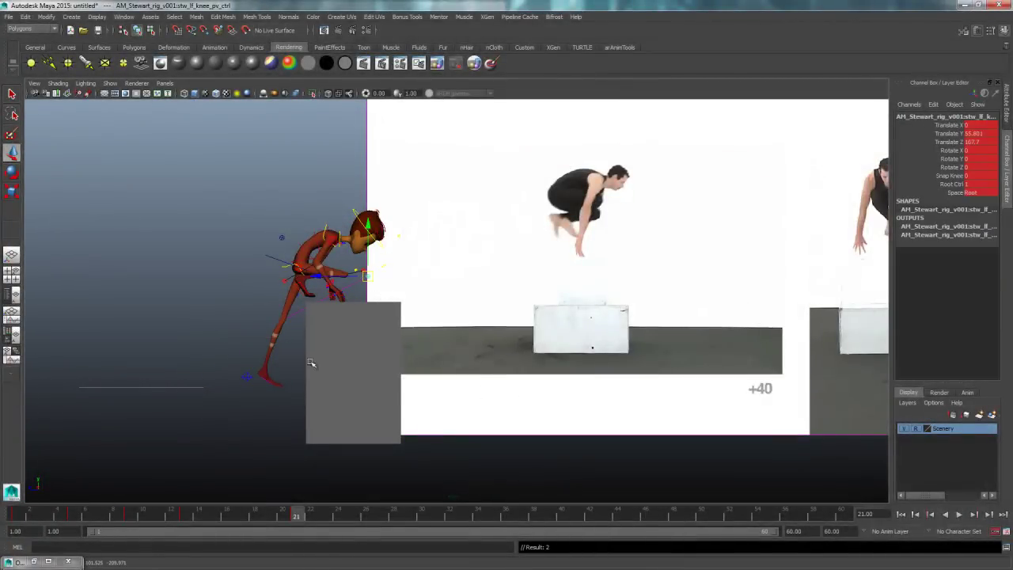
click(250, 378)
drag(258, 380, 282, 301)
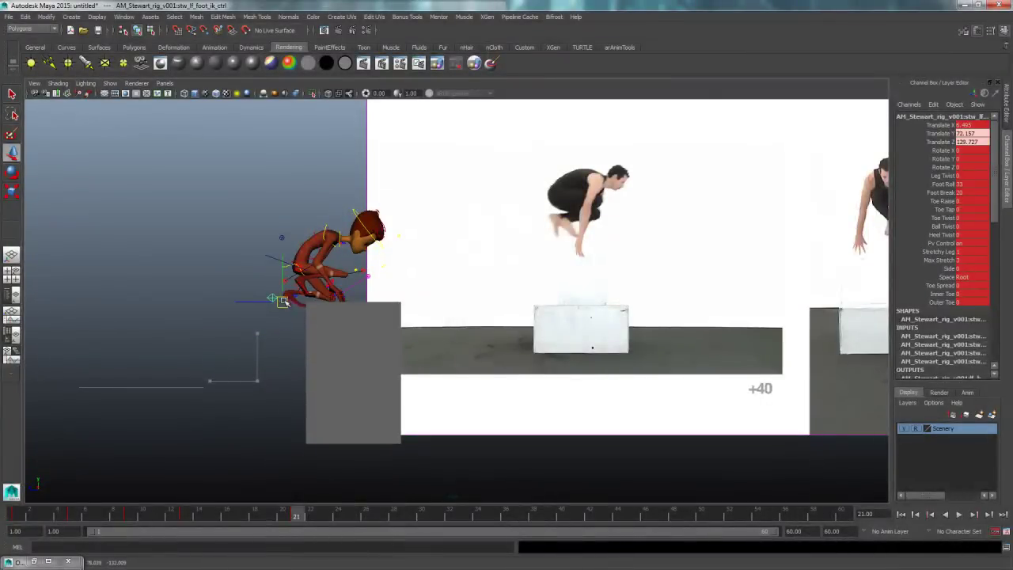
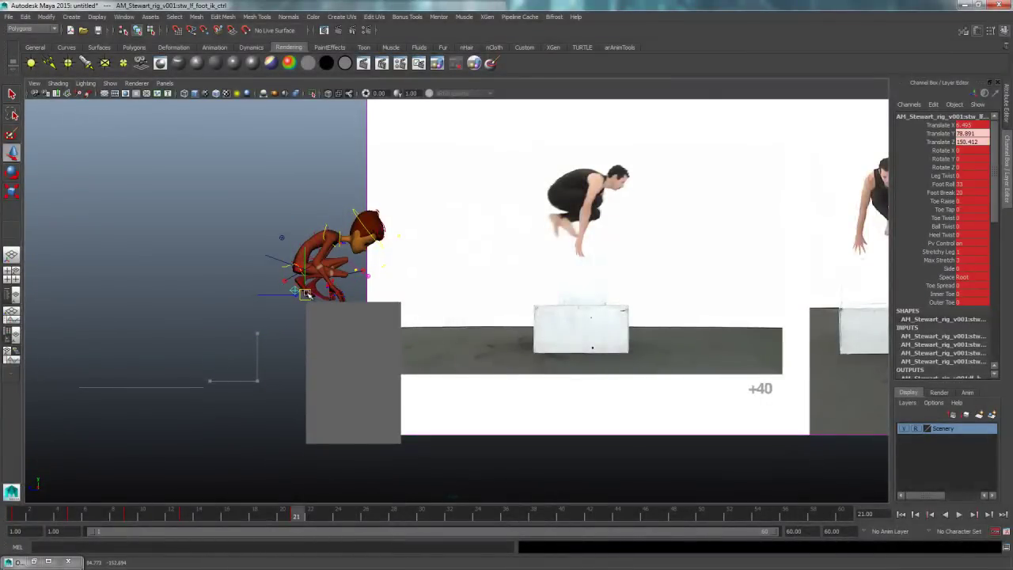
key(s)
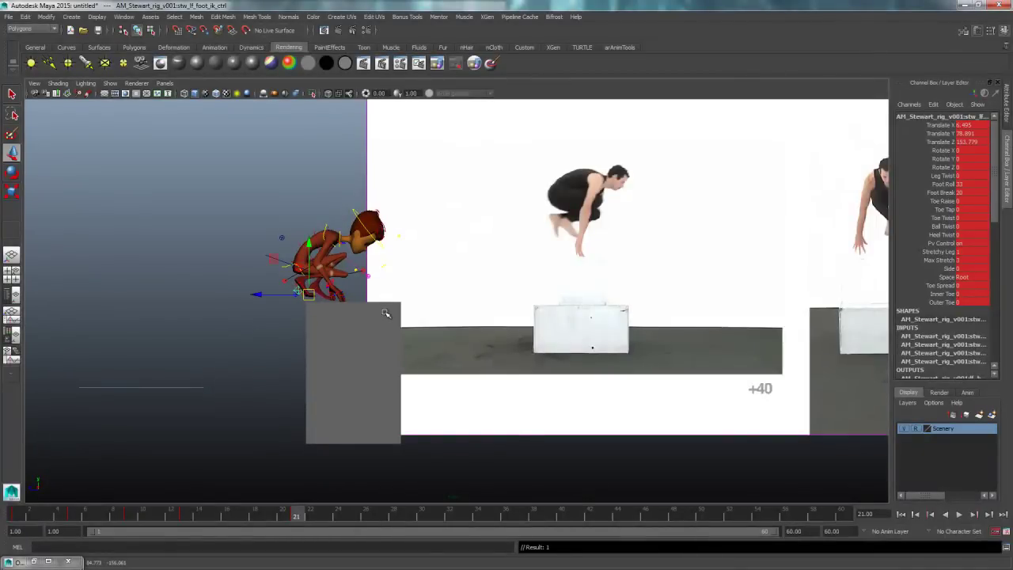
Step: Rotate the left foot IK control to about Rotate Y -16.3 at frame 21
key(space)
key(space)
alt+drag(683, 276, 536, 291)
alt+right_drag(537, 291, 736, 287)
alt+drag(657, 292, 415, 280)
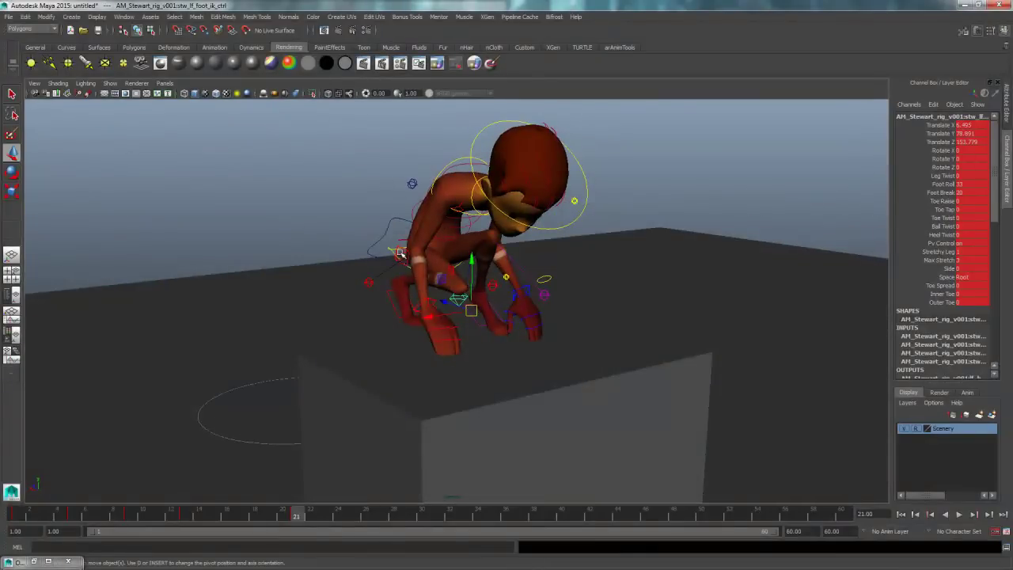
click(410, 257)
click(328, 274)
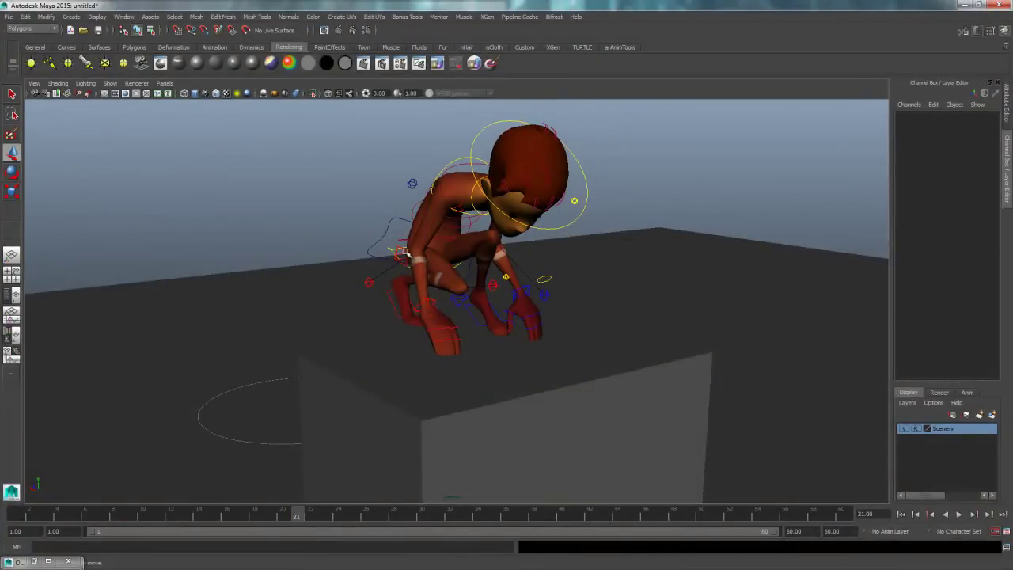
click(402, 256)
drag(371, 284, 443, 301)
click(588, 312)
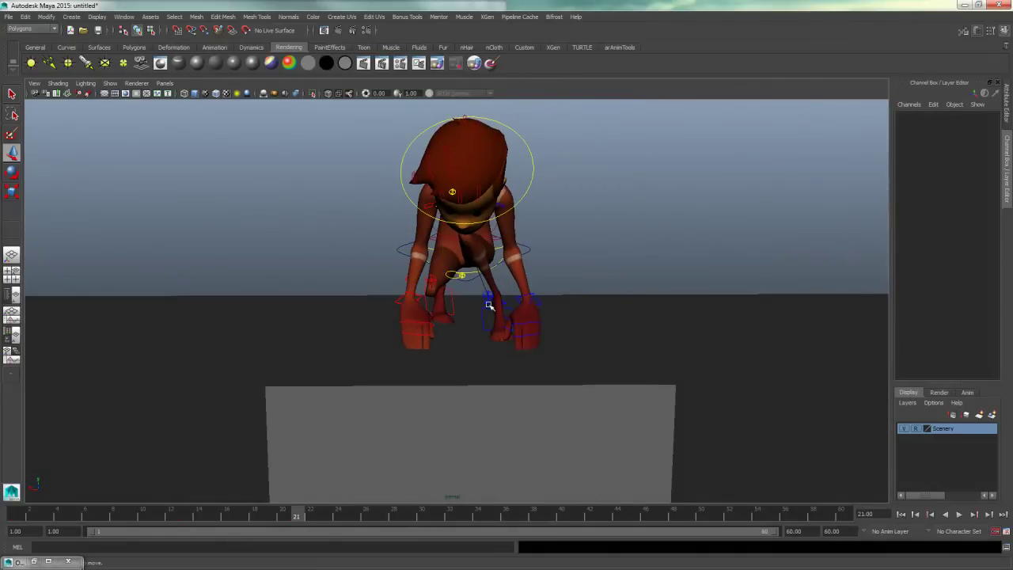
click(502, 320)
key(e)
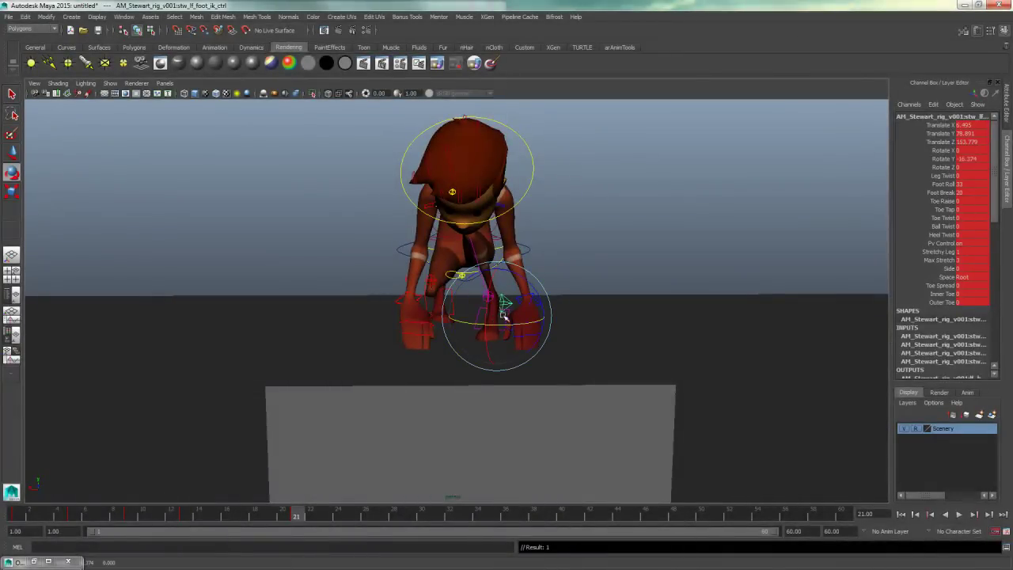
click(531, 298)
Step: Raise the COG control at frame 21 to about Translate Y 32.8
alt+drag(531, 299, 656, 290)
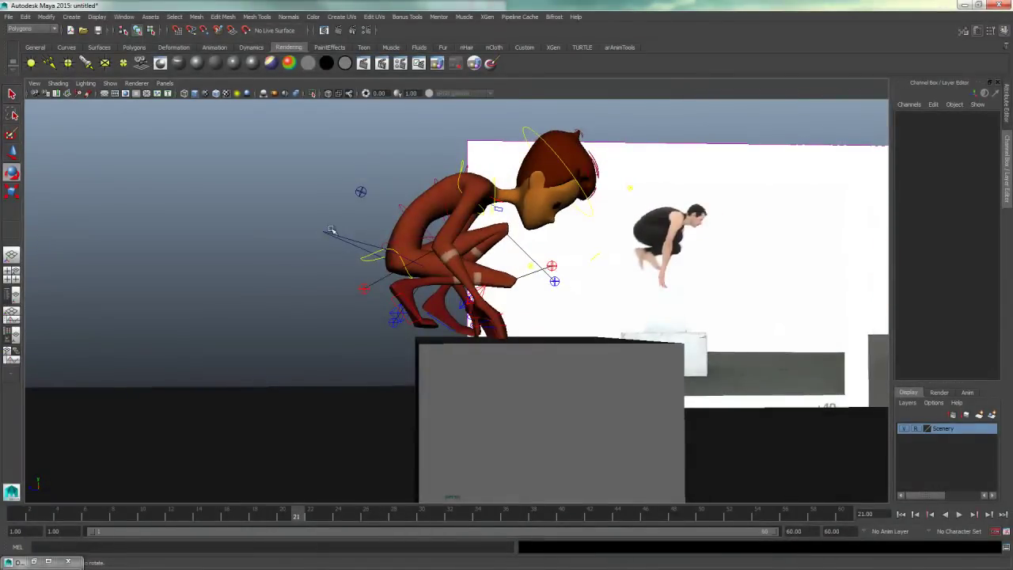
click(380, 252)
key(w)
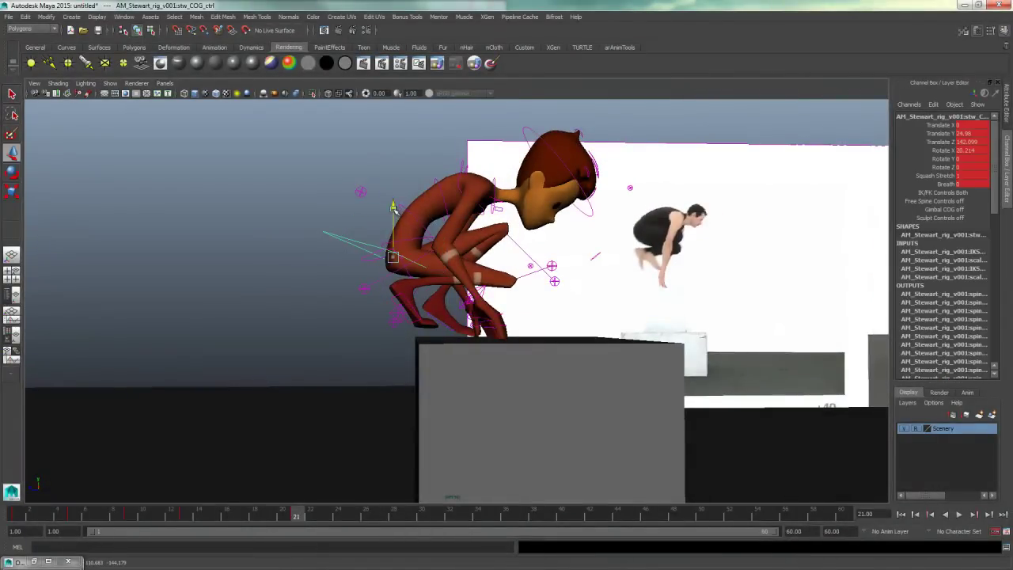
drag(393, 207, 393, 190)
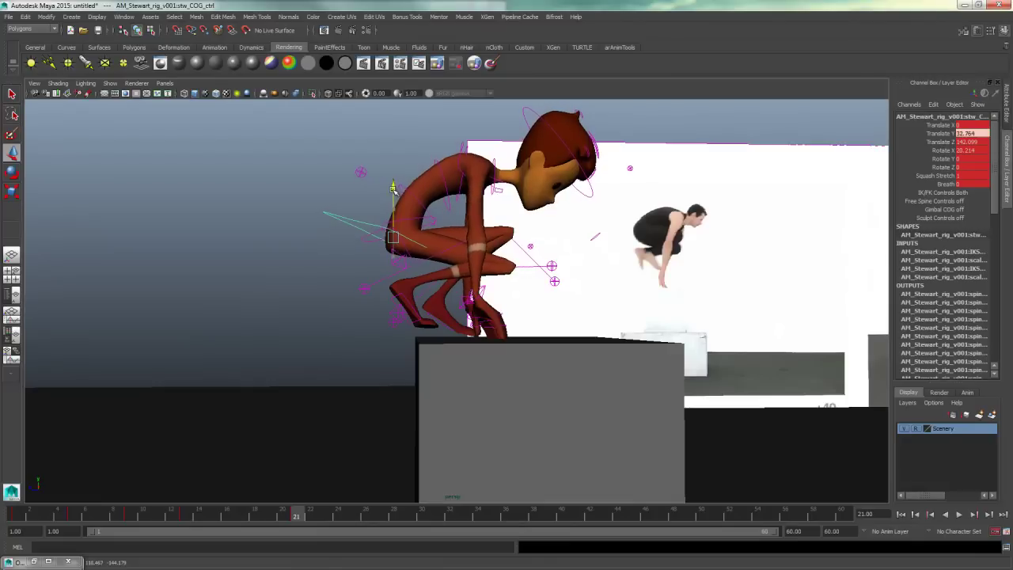
Step: Position the right foot IK control at about Translate Y 96.7 and Z 149.7
alt+drag(375, 277, 411, 232)
key(q)
click(384, 319)
key(w)
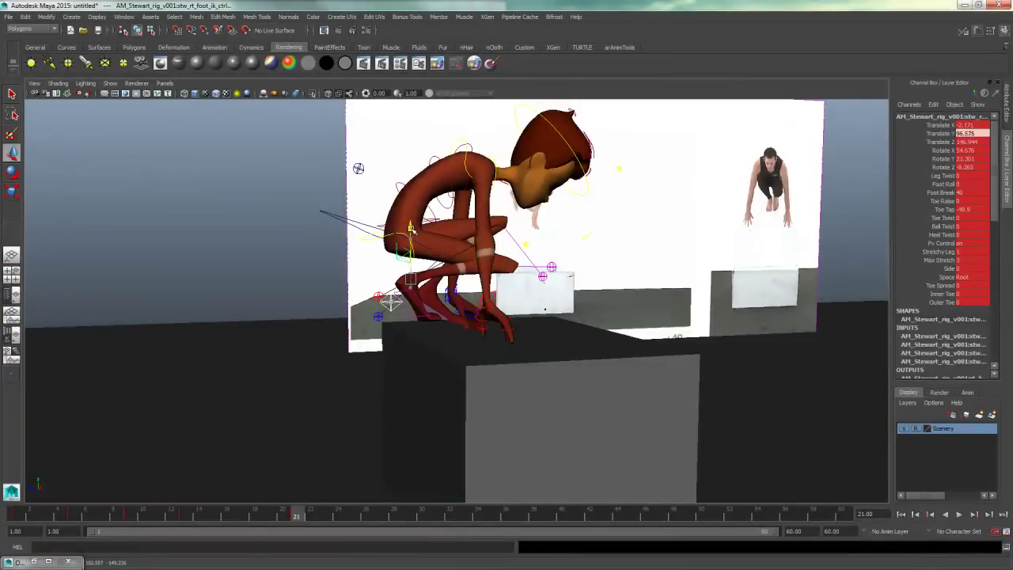
click(362, 281)
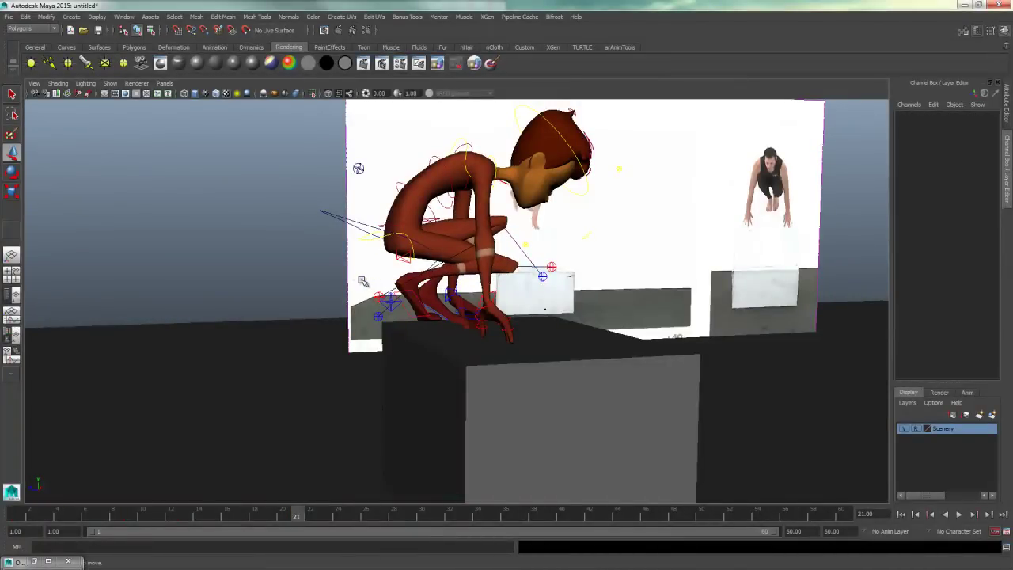
key(ctrl+z)
alt+drag(368, 280, 498, 311)
click(647, 296)
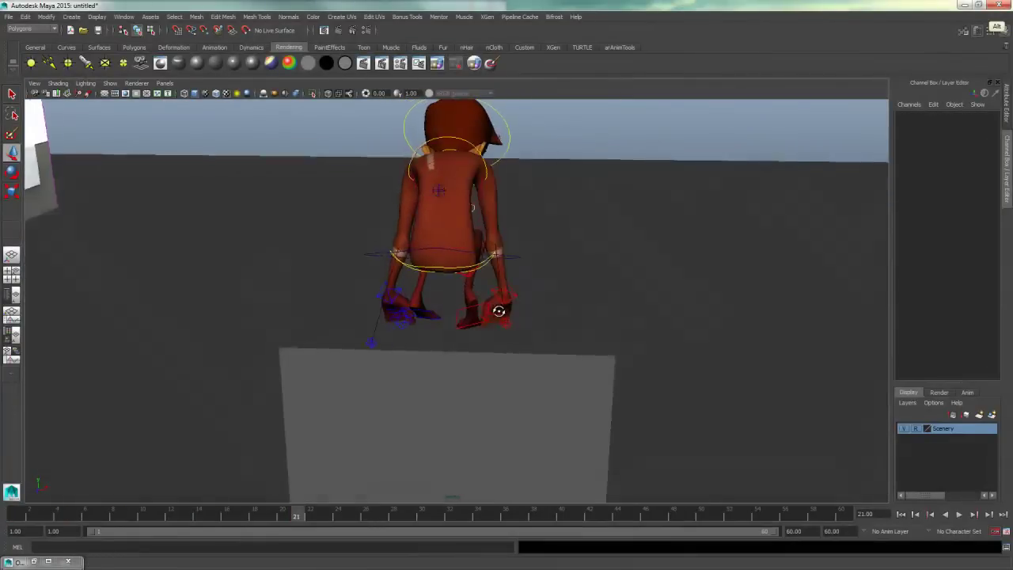
Step: Rotate the right foot IK control to about Rotate X 54.3, Y -7.0 and Z -6.0
click(478, 305)
key(e)
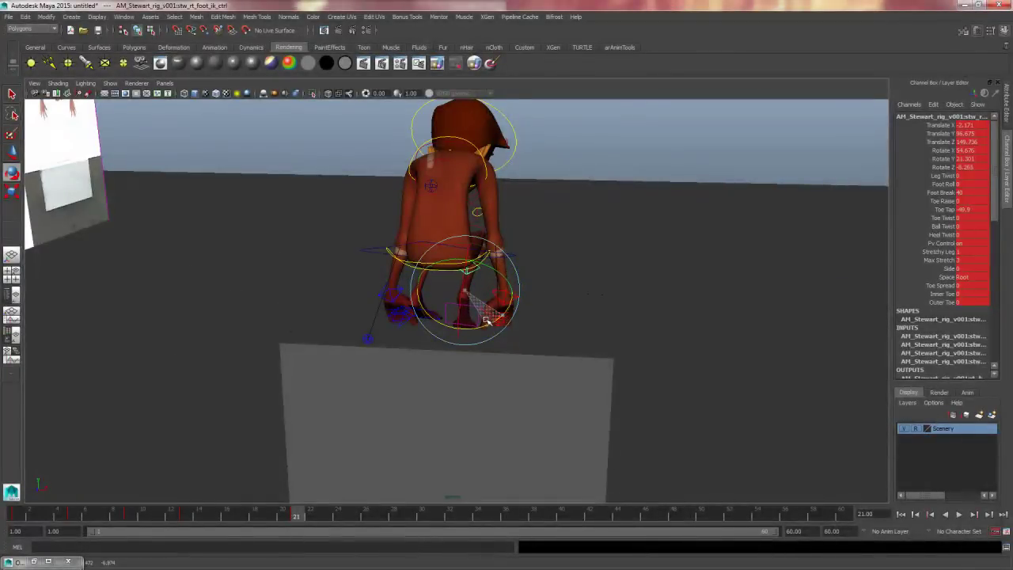
drag(489, 268, 502, 269)
alt+drag(625, 266, 511, 279)
key(space)
key(space)
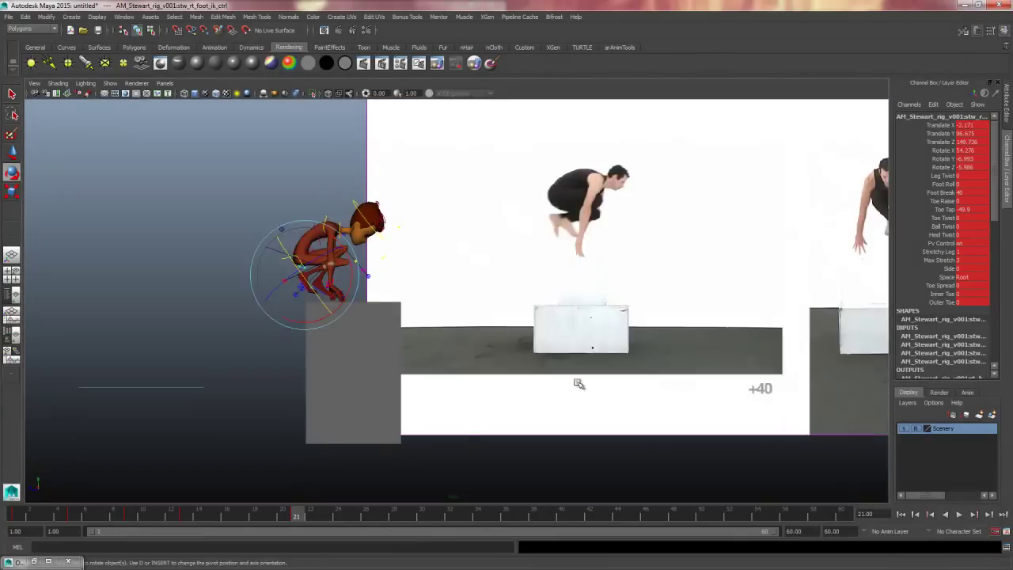
Step: Compare the tucked pose at frame 21 with the push-off pose at frame 13 in the side view
mouse_move(259, 514)
mouse_down()
mouse_move(271, 510)
mouse_move(188, 510)
mouse_up()
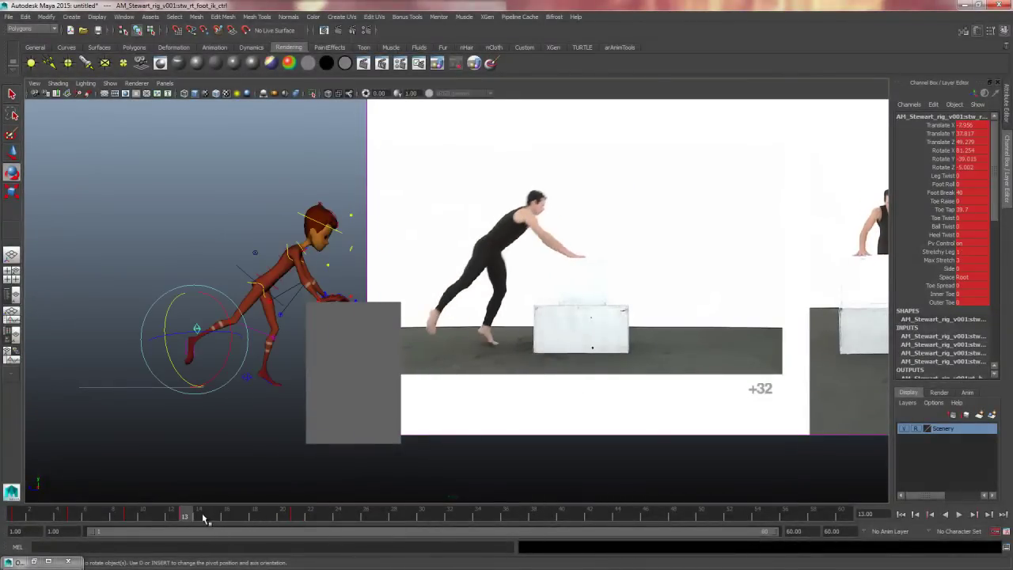
key(period)
key(comma)
key(period)
key(period)
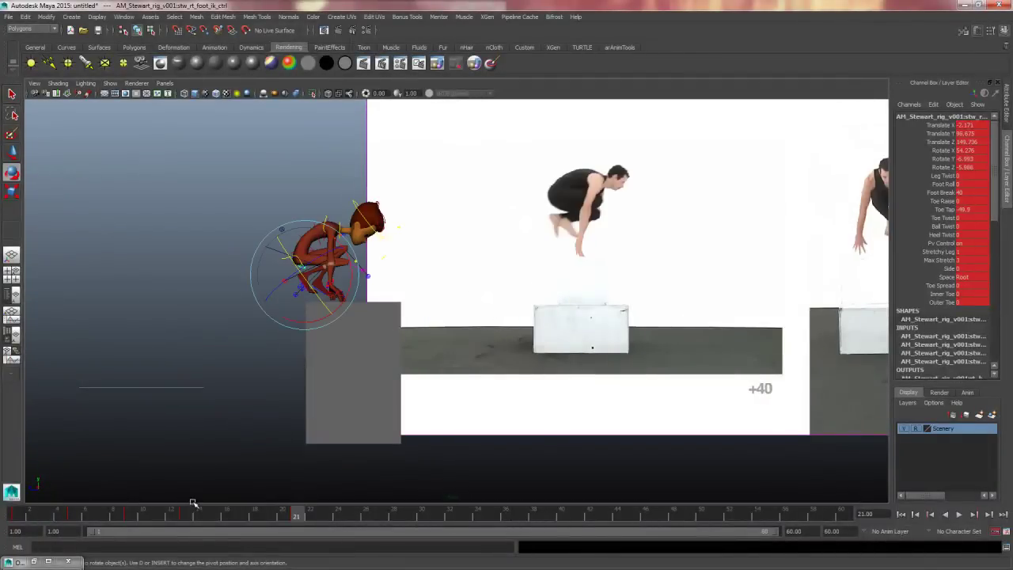
key(comma)
key(period)
Step: Move the right hand IK control forward to about Translate X 7.2 and Z 189.5, and key it at frame 21
click(230, 476)
key(q)
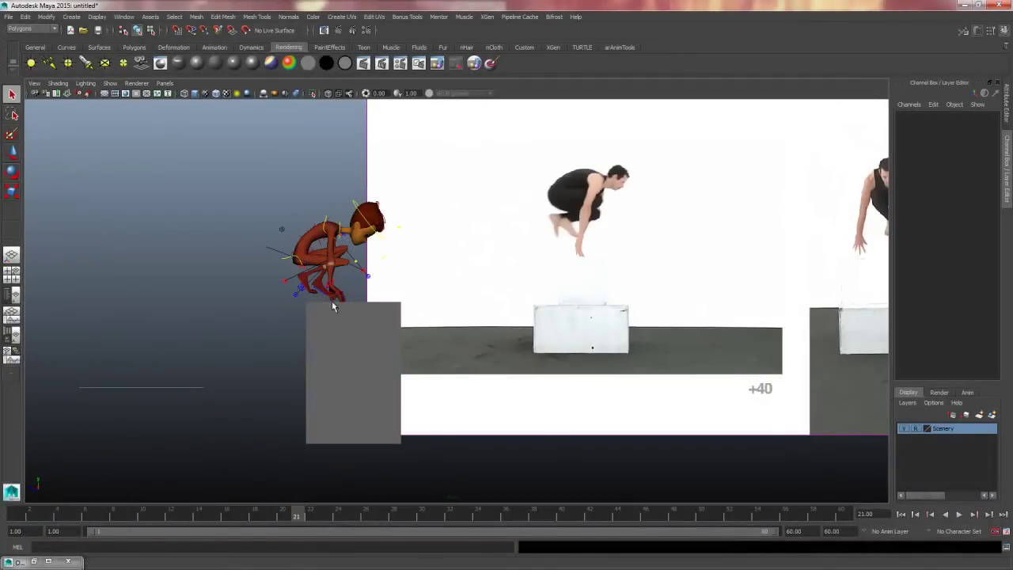
click(332, 285)
key(w)
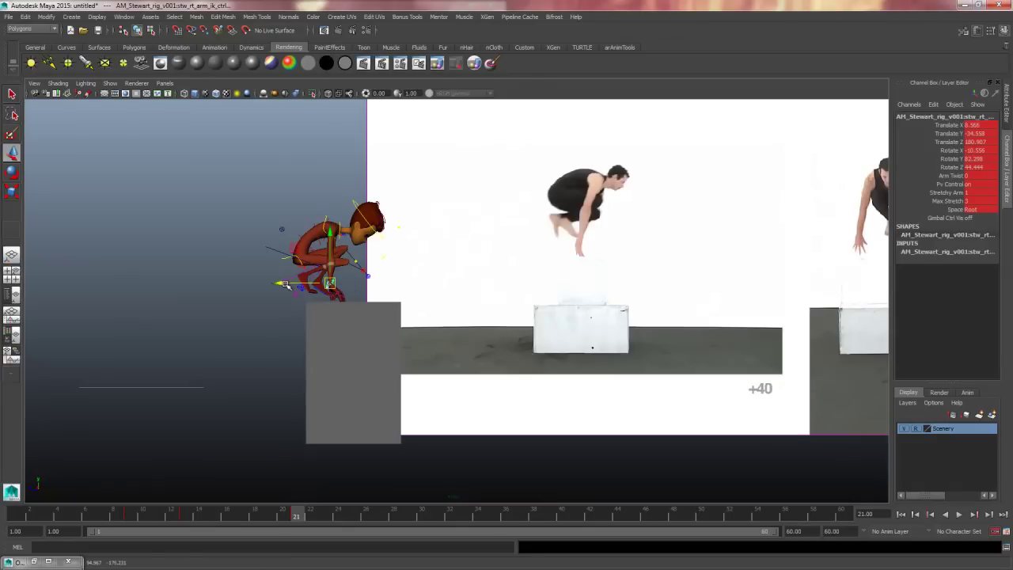
drag(282, 284, 289, 285)
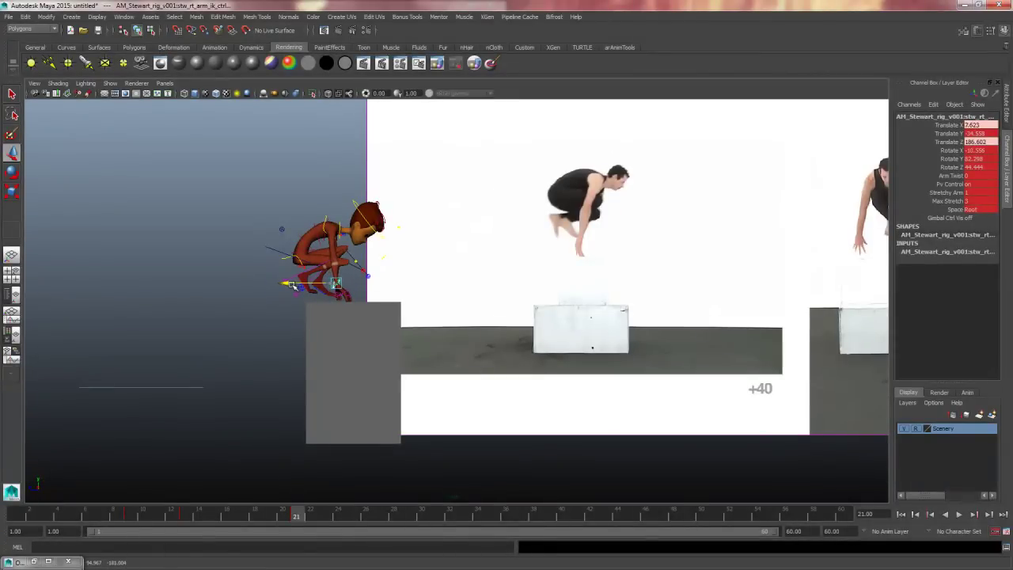
key(s)
Step: Flip between the key poses at frames 13 and 21 to review the adjusted right hand
key(comma)
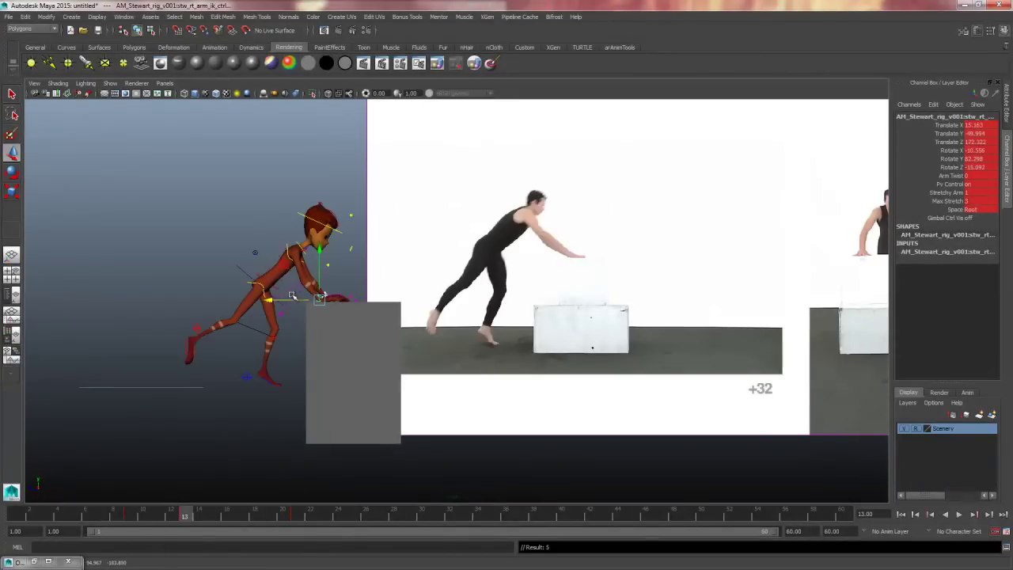
key(period)
key(comma)
key(period)
key(comma)
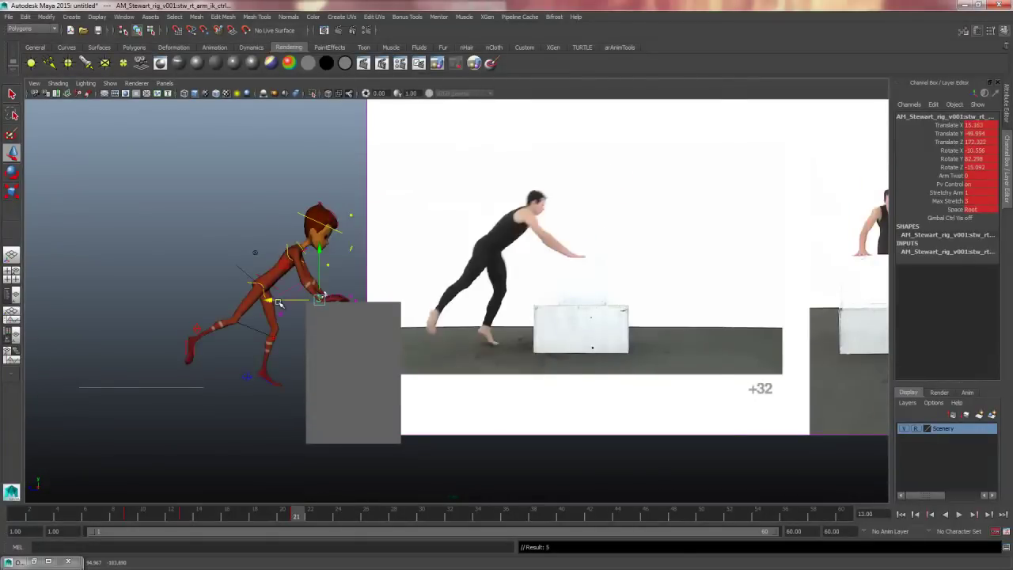
key(period)
key(comma)
key(alt+v)
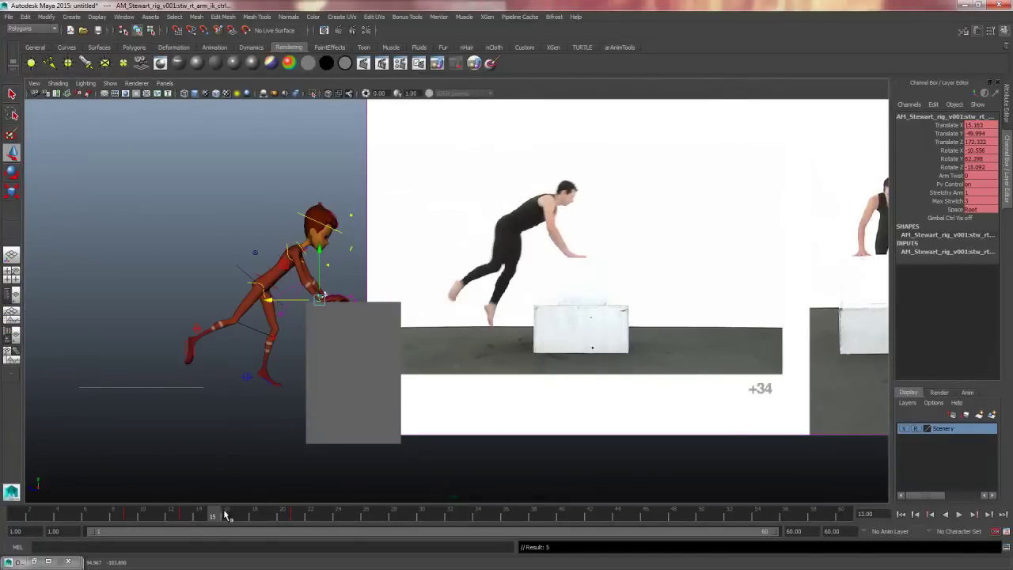
Step: Advance through the reference to frame 26, select all the character's controls and key them there
mouse_move(243, 517)
mouse_down()
mouse_move(226, 516)
mouse_move(382, 514)
mouse_move(340, 512)
mouse_move(306, 491)
mouse_up()
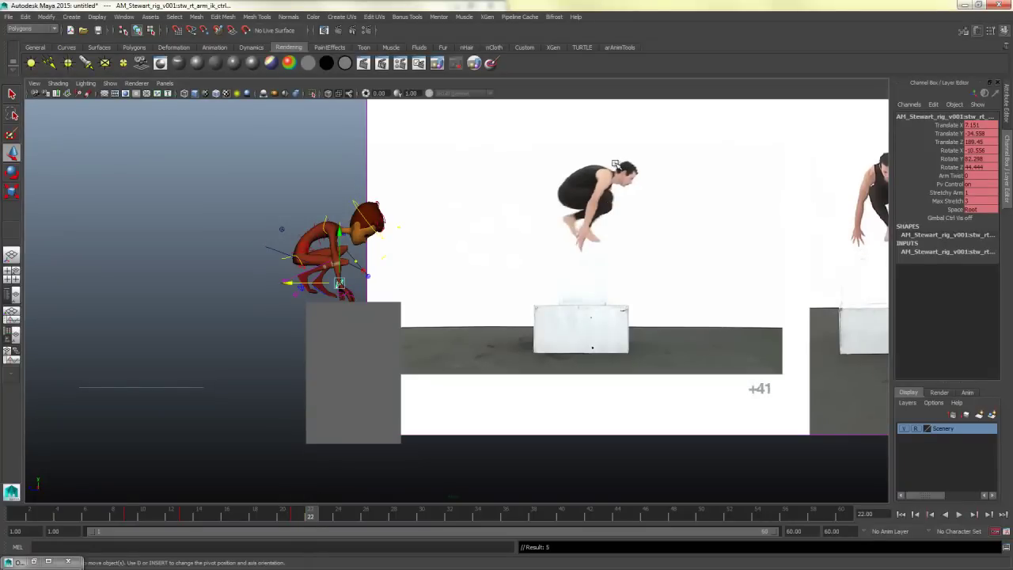
key(alt+period)
key(alt+period)
key(alt+period)
key(alt+period)
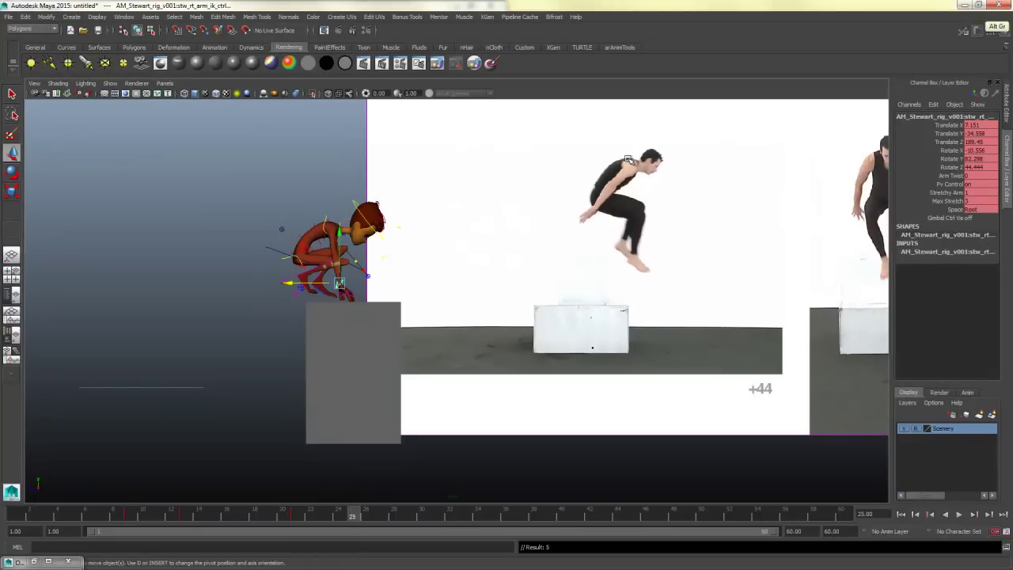
key(alt+period)
key(alt+period)
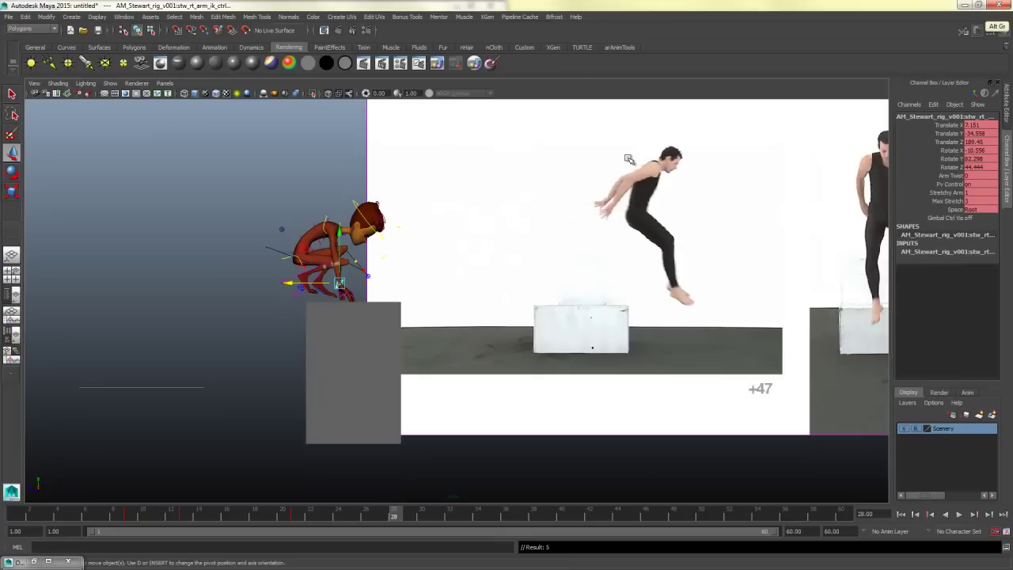
key(alt+comma)
key(alt+comma)
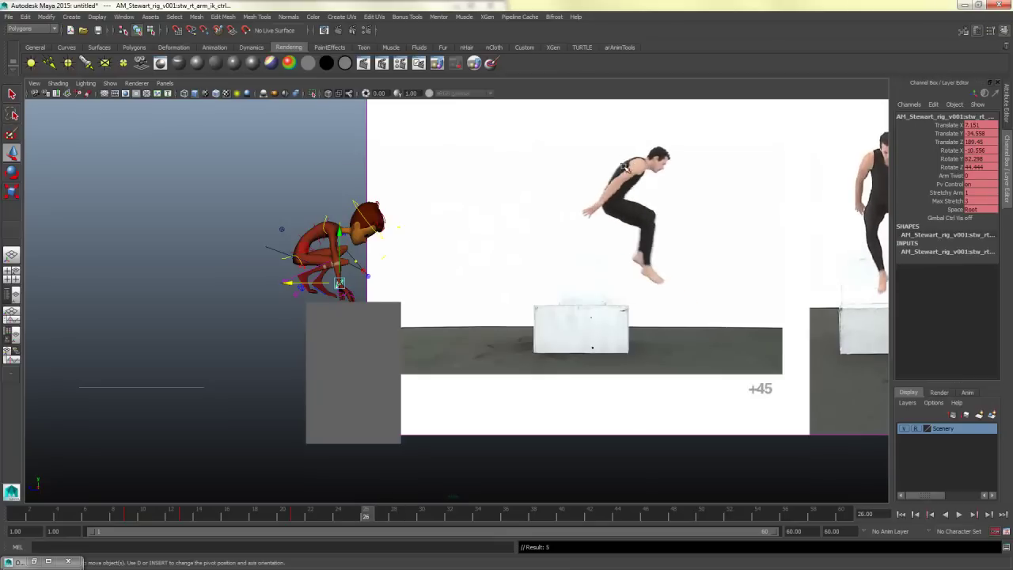
drag(422, 163, 125, 384)
key(s)
click(449, 320)
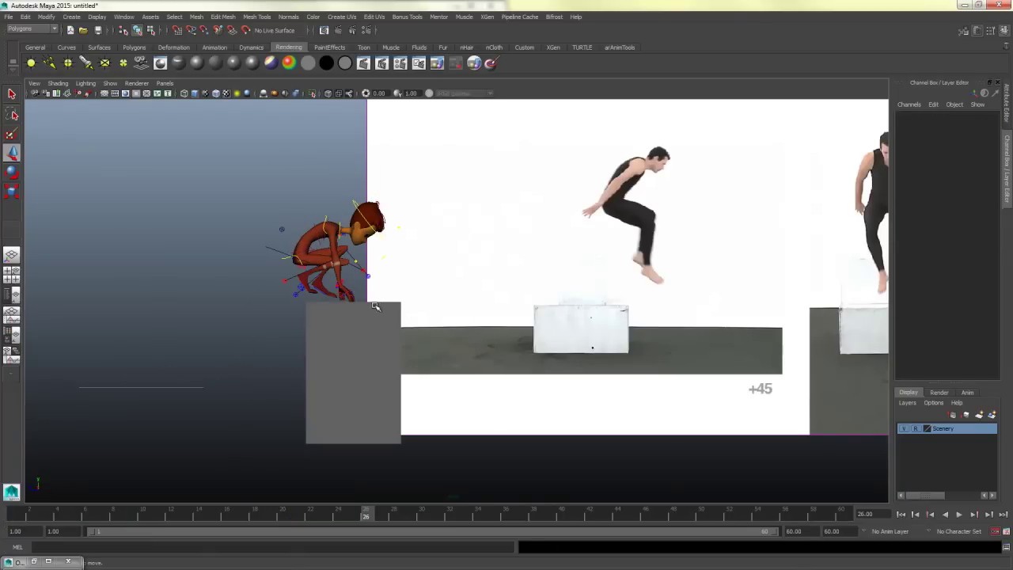
Step: Move the COG control forward and up at frame 26 to about Translate Y 42.4 and Z 196.5, checking it against frame 21
click(294, 258)
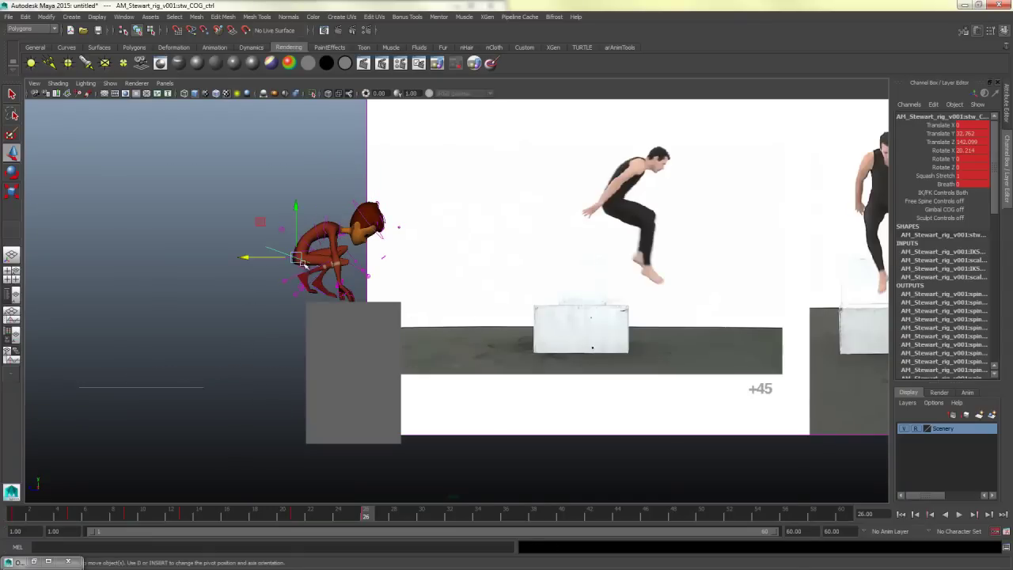
drag(299, 260, 358, 253)
key(period)
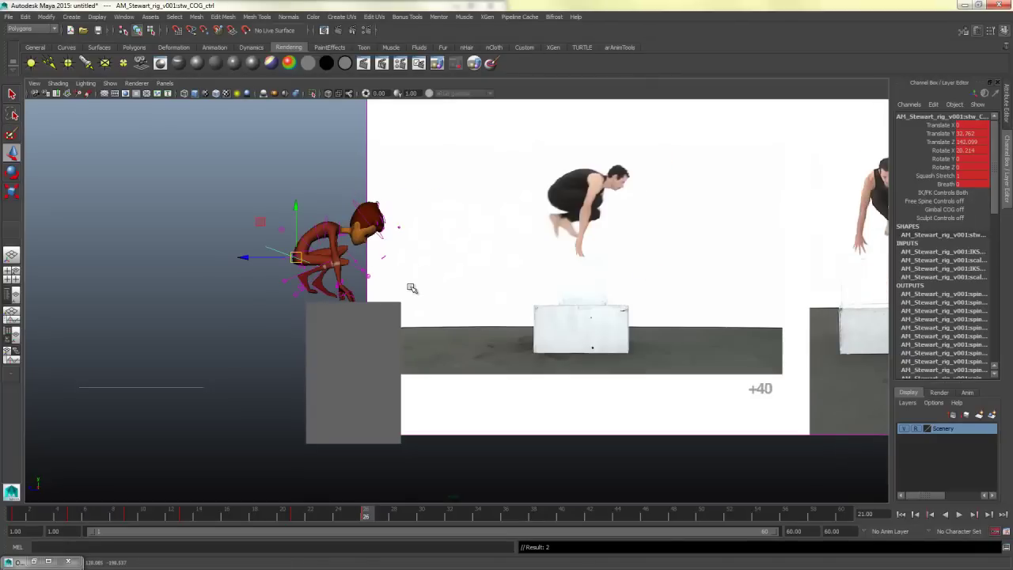
key(comma)
key(period)
Step: Select the spine FK controls from hip to shoulder and reset their translate and rotate values to 0 at frame 26
key(e)
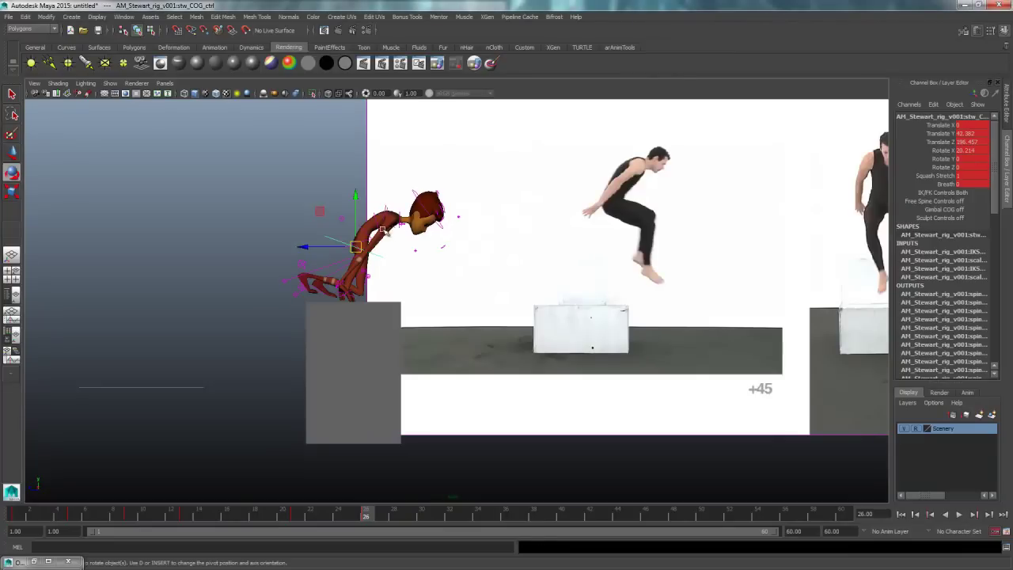
click(390, 218)
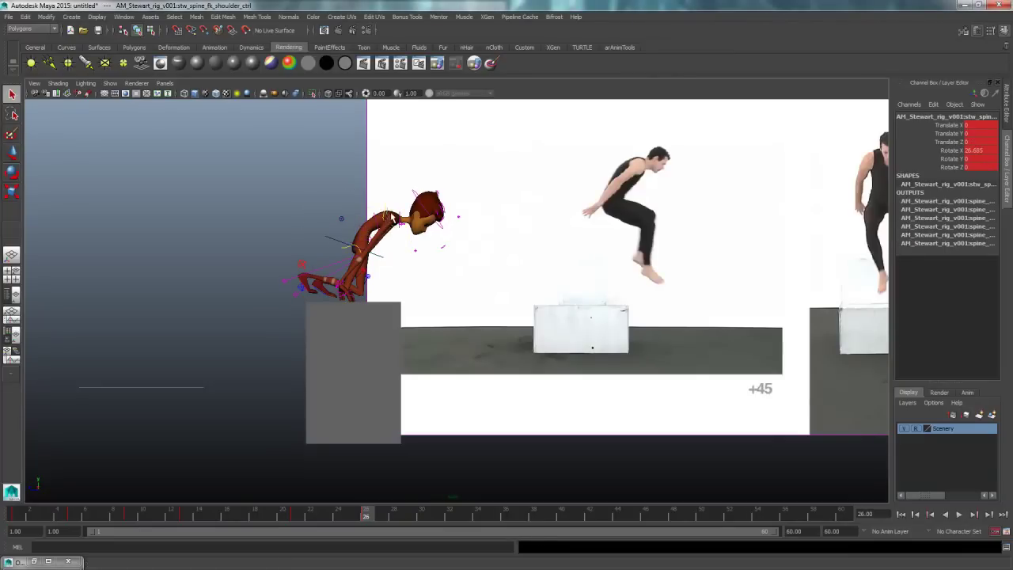
key(space)
key(space)
alt+drag(618, 199, 633, 258)
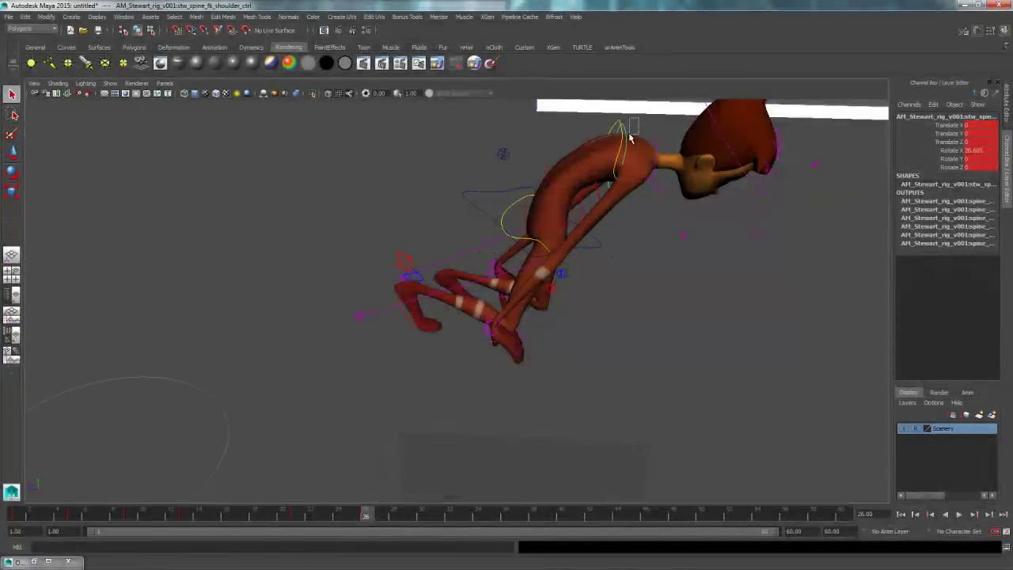
click(599, 145)
click(625, 136)
click(526, 218)
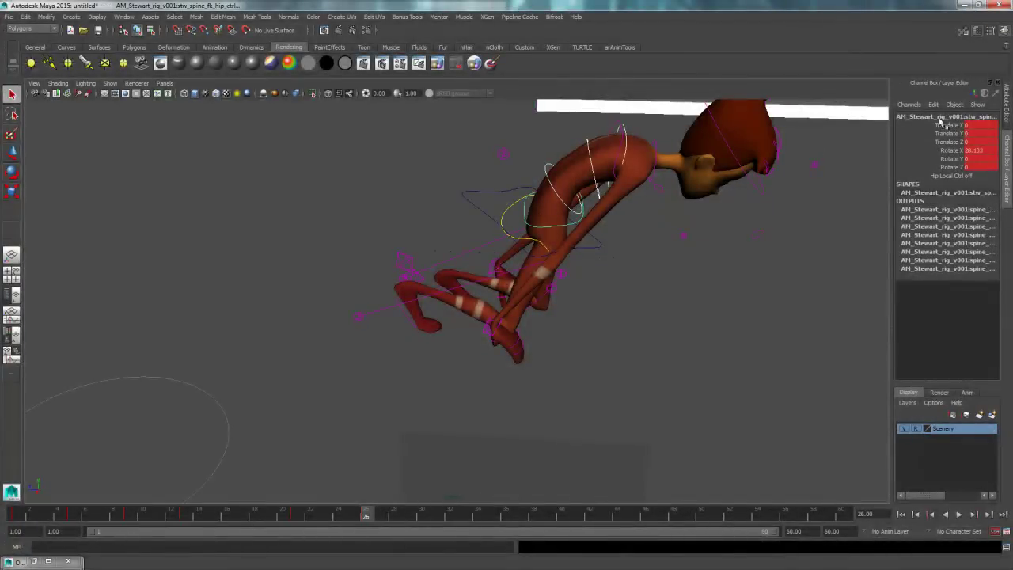
key(Return)
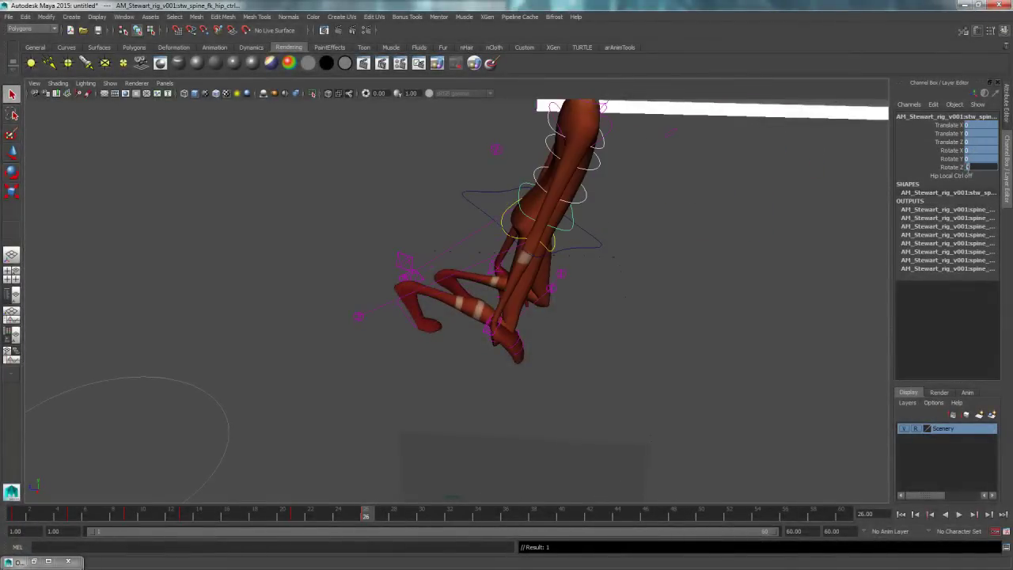
Step: Switch the left and right arm controls from IK to FK with Snap IK/FK set to FK at frame 26
alt+drag(728, 335, 539, 402)
key(4)
click(497, 380)
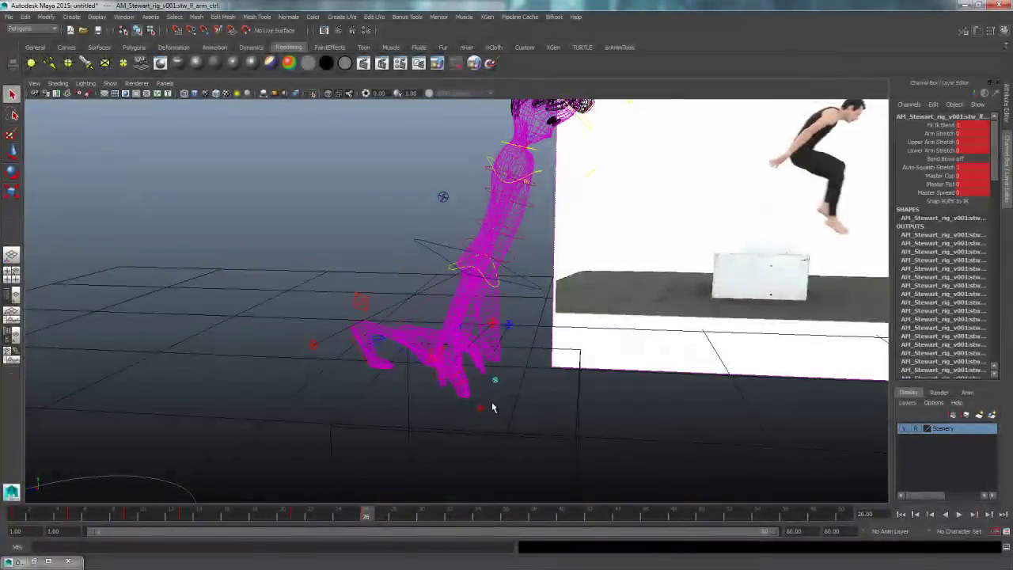
key(5)
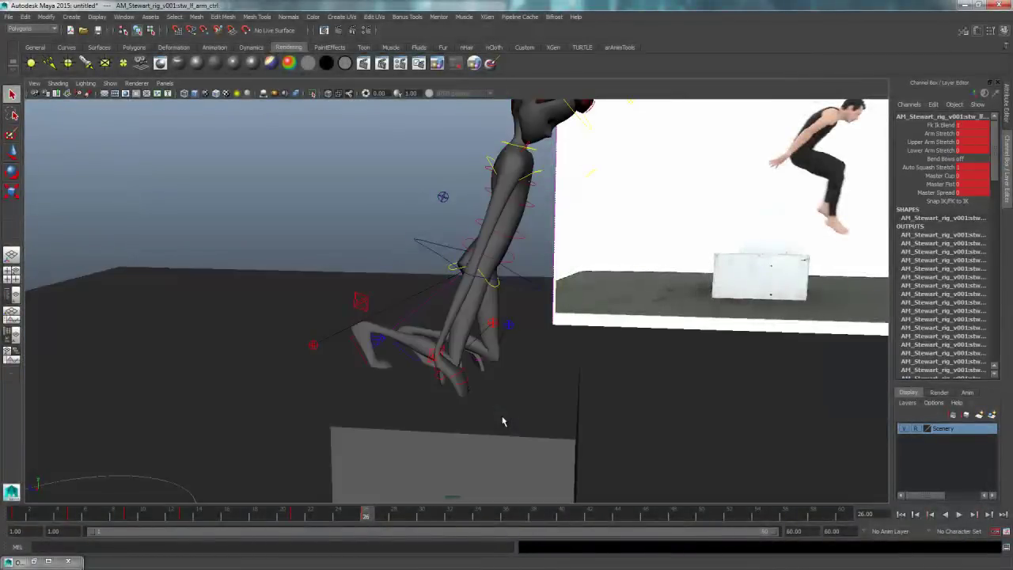
key(4)
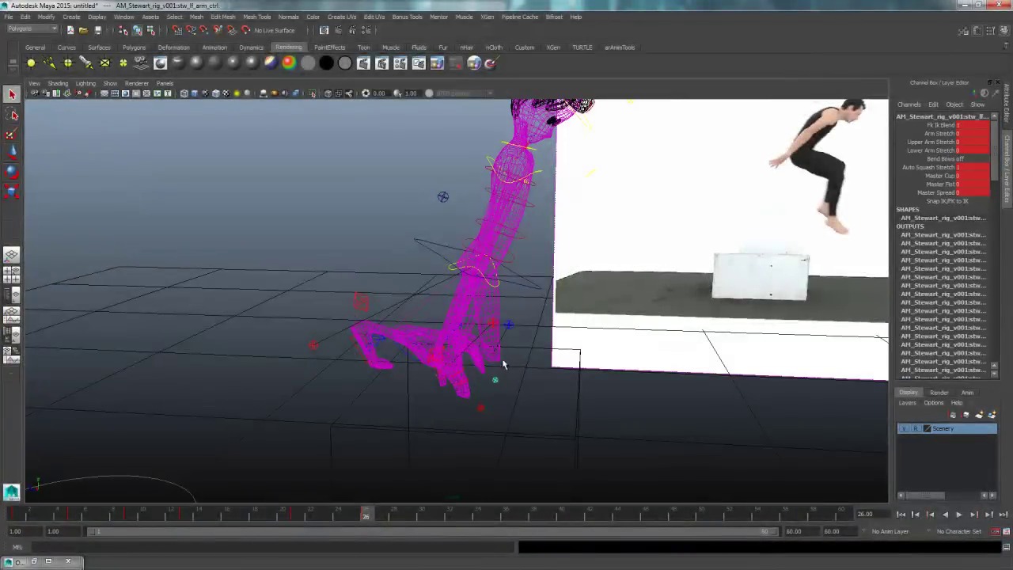
click(968, 204)
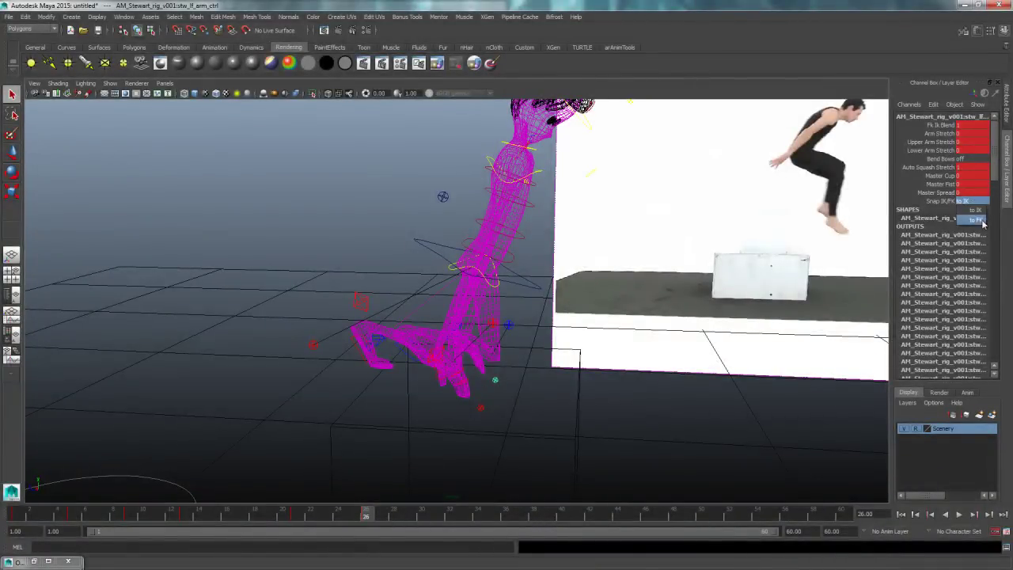
click(982, 225)
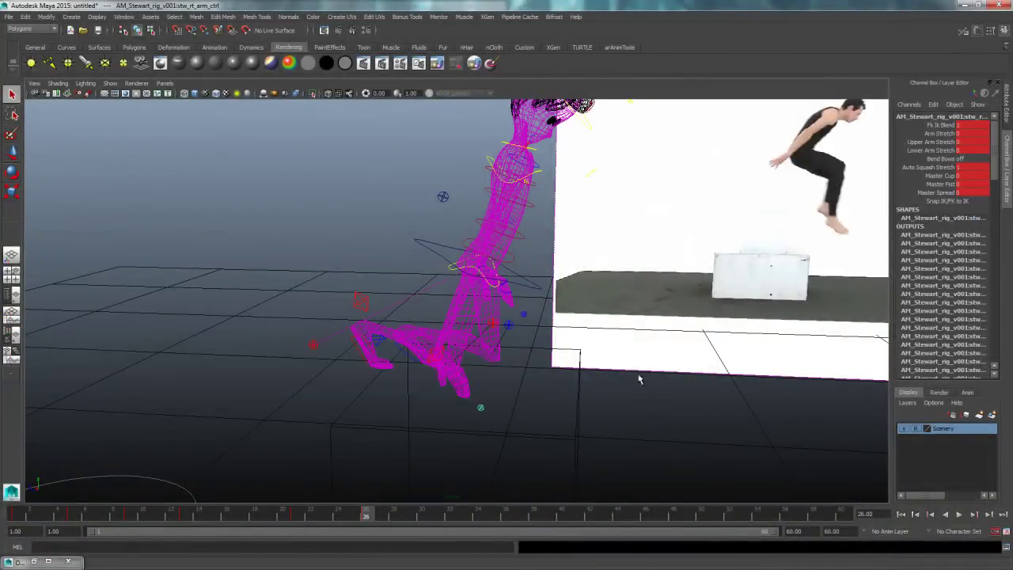
click(984, 214)
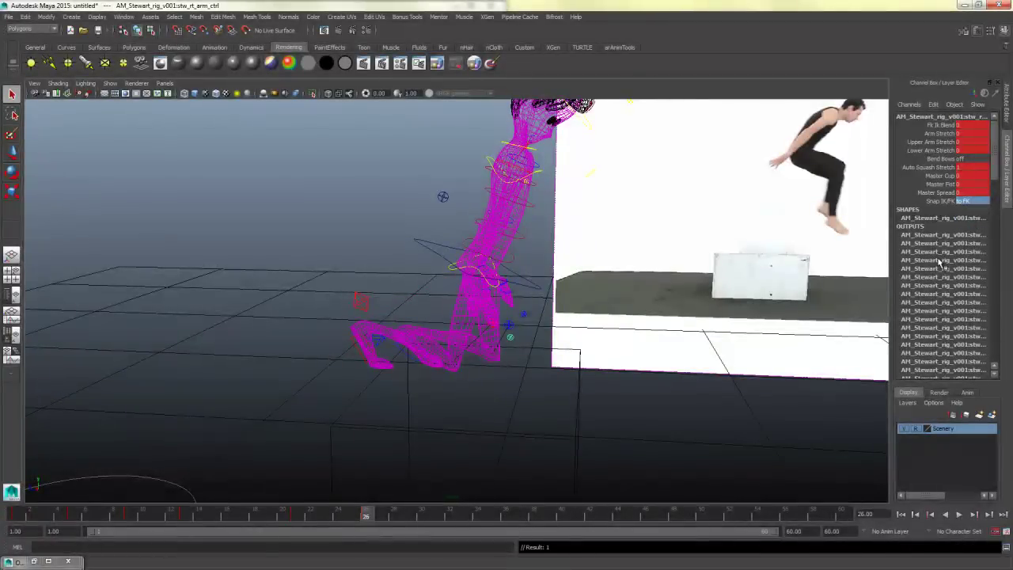
key(5)
key(6)
Step: Select all the character's controls and key them at frame 26, then deselect them
mouse_move(712, 333)
alt+mouse_down()
mouse_move(640, 357)
mouse_move(447, 389)
mouse_move(529, 384)
alt+mouse_up()
alt+right_drag(590, 300, 566, 292)
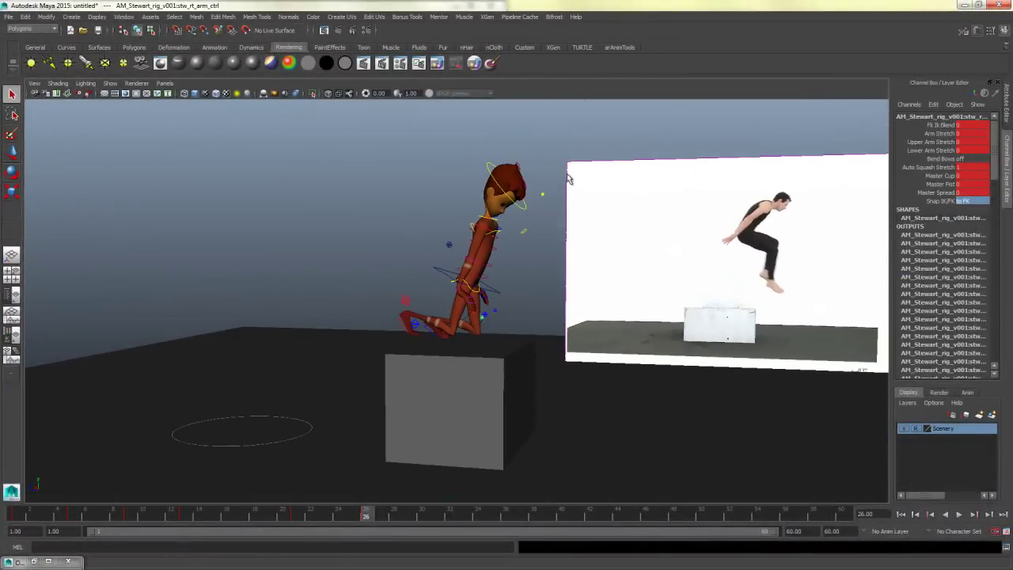
drag(579, 154, 295, 419)
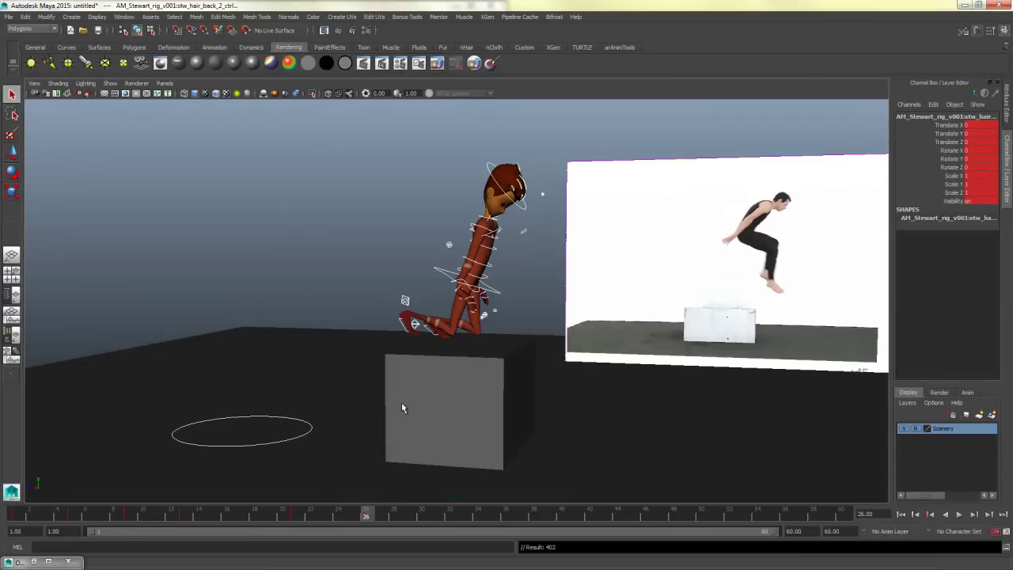
mouse_move(630, 419)
alt+mouse_down()
mouse_move(617, 412)
mouse_move(672, 407)
mouse_move(622, 417)
alt+mouse_up()
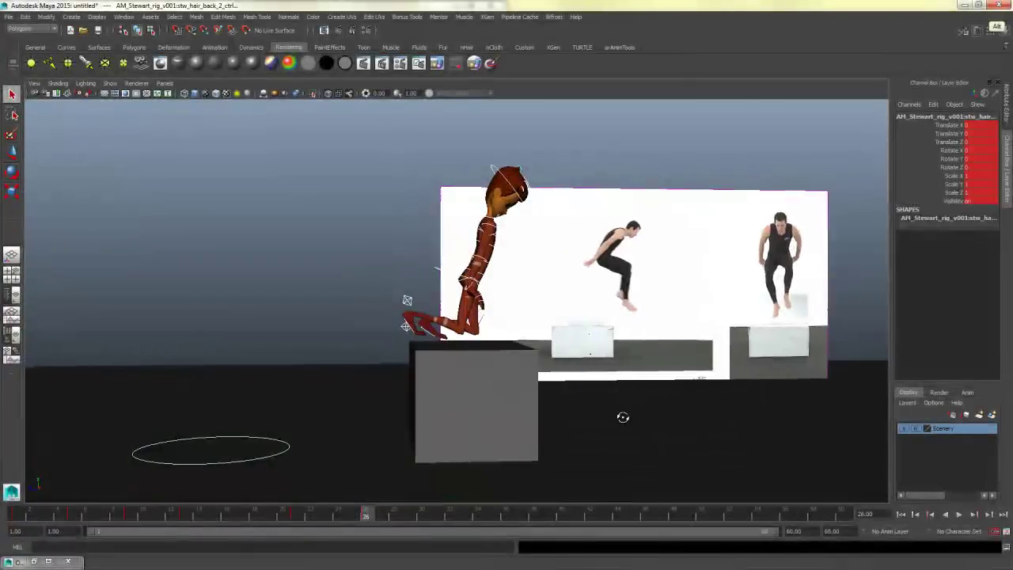
alt+right_drag(622, 416, 739, 428)
alt+drag(739, 427, 653, 444)
click(637, 432)
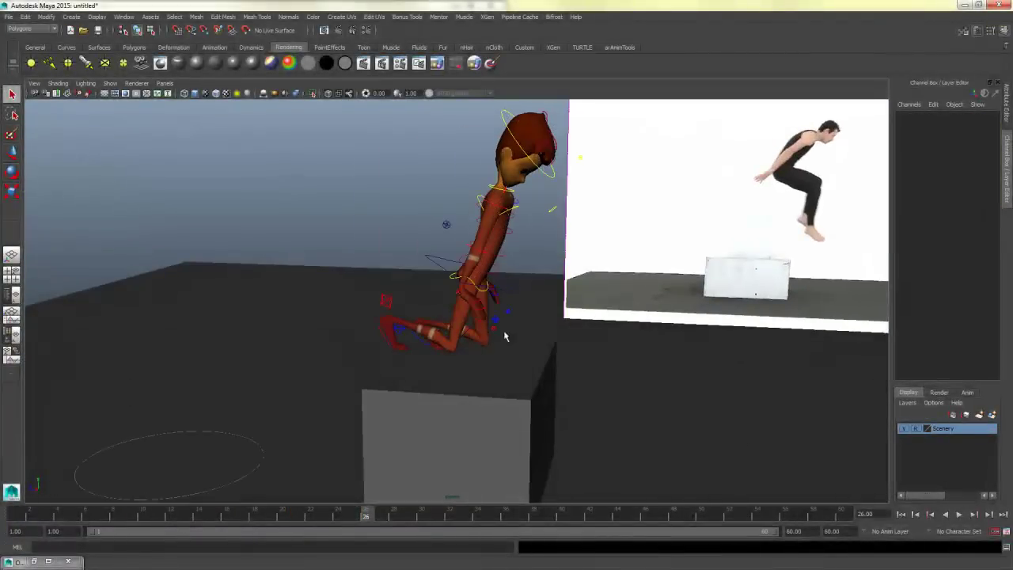
Step: Rotate the right wrist FK control at frame 26 so the hand hangs down in line with the forearm
click(459, 288)
key(e)
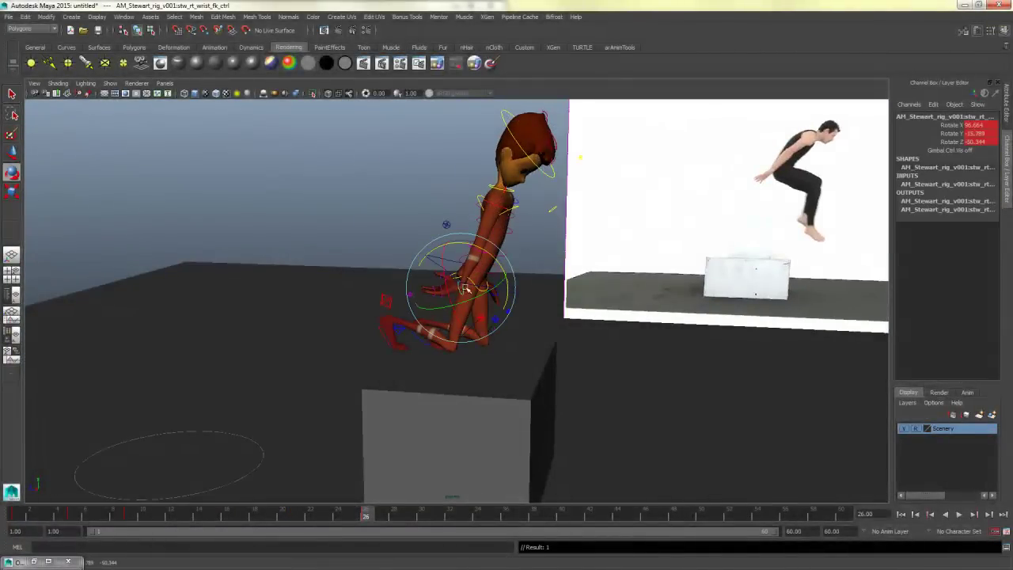
drag(479, 272, 456, 263)
click(627, 307)
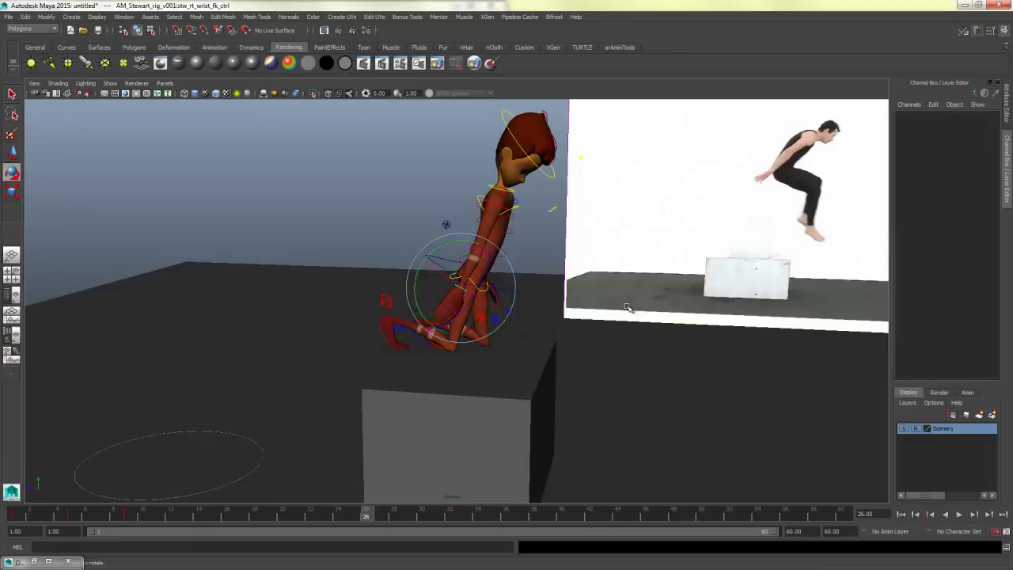
Step: Rotate the head control up to about Rotate X 2.3 so the character looks forward
alt+drag(606, 299, 543, 195)
click(535, 143)
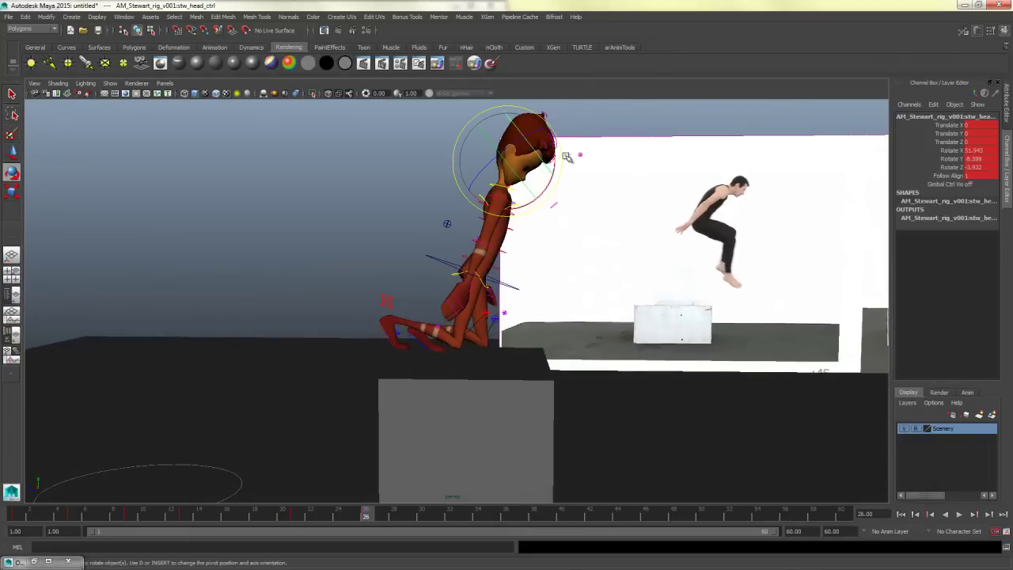
drag(535, 141, 528, 119)
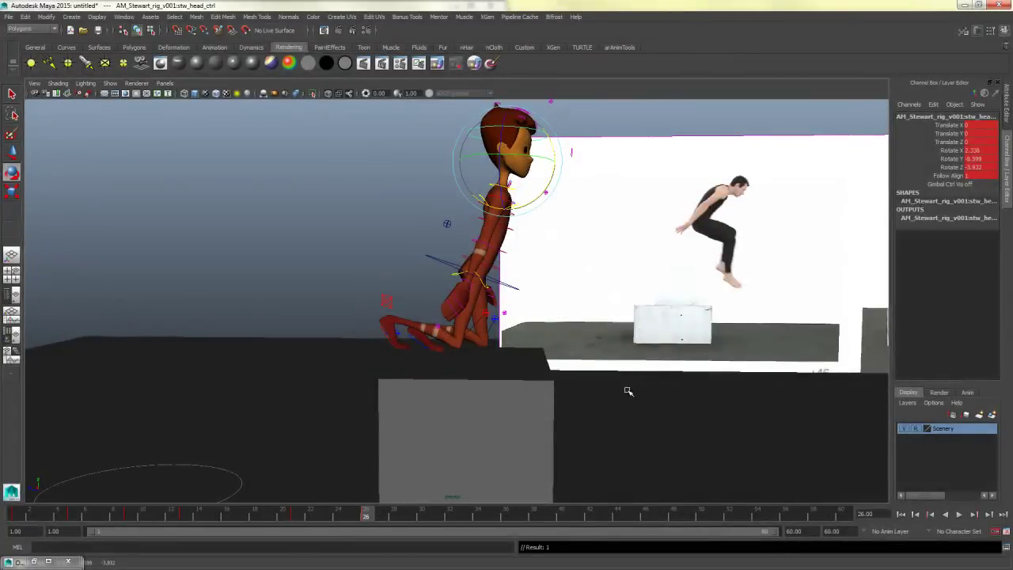
click(628, 391)
Step: Select the spine FK controls from lower to shoulder and rotate them together to bend the torso forward
alt+drag(525, 256, 542, 279)
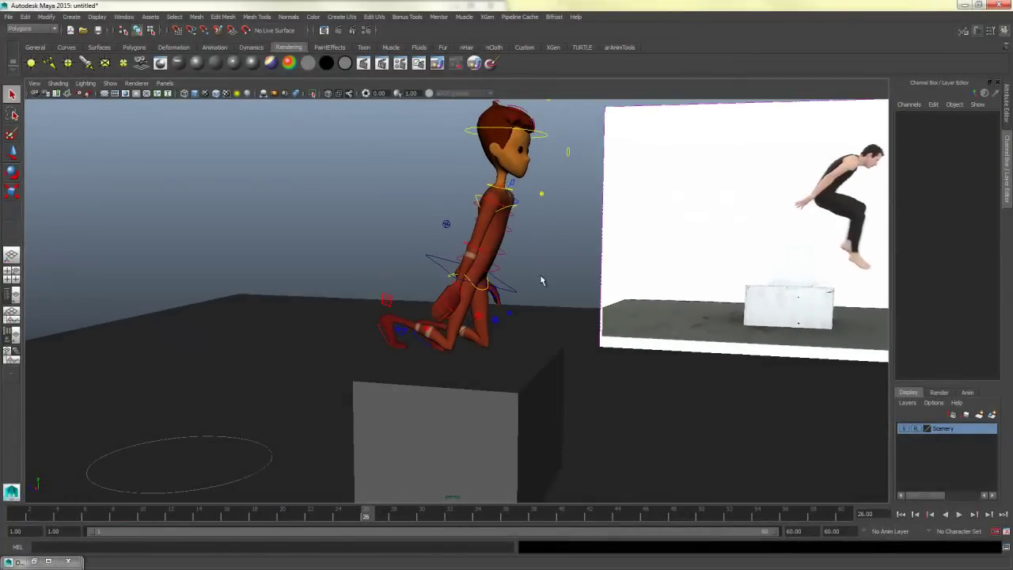
click(507, 262)
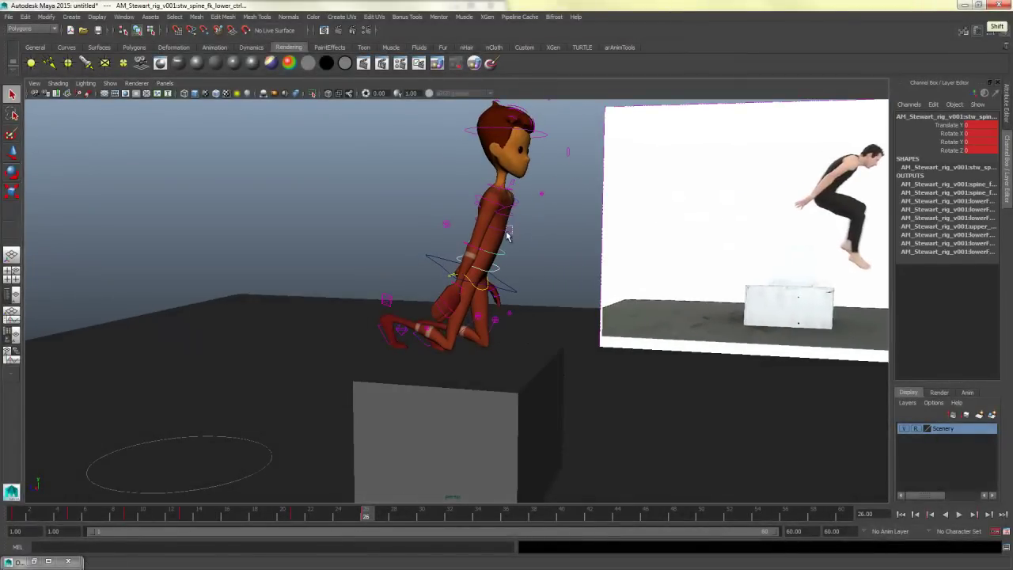
click(513, 234)
key(e)
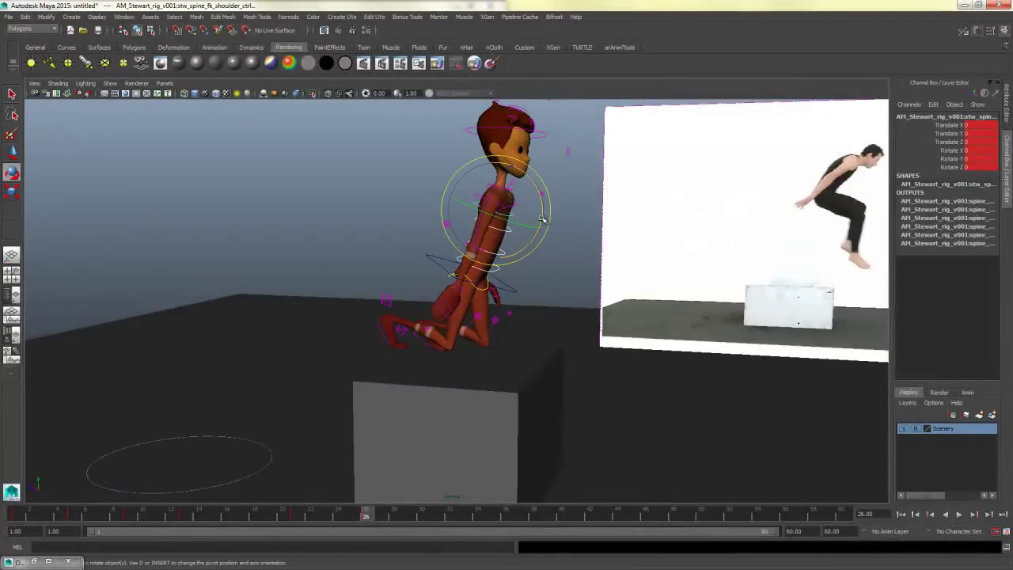
drag(541, 219, 550, 233)
alt+drag(587, 306, 515, 327)
click(673, 353)
Step: Move both foot IK and knee pole vector controls forward and down, bringing the left foot to about Translate Y 63.7 and Z 259.4
click(385, 304)
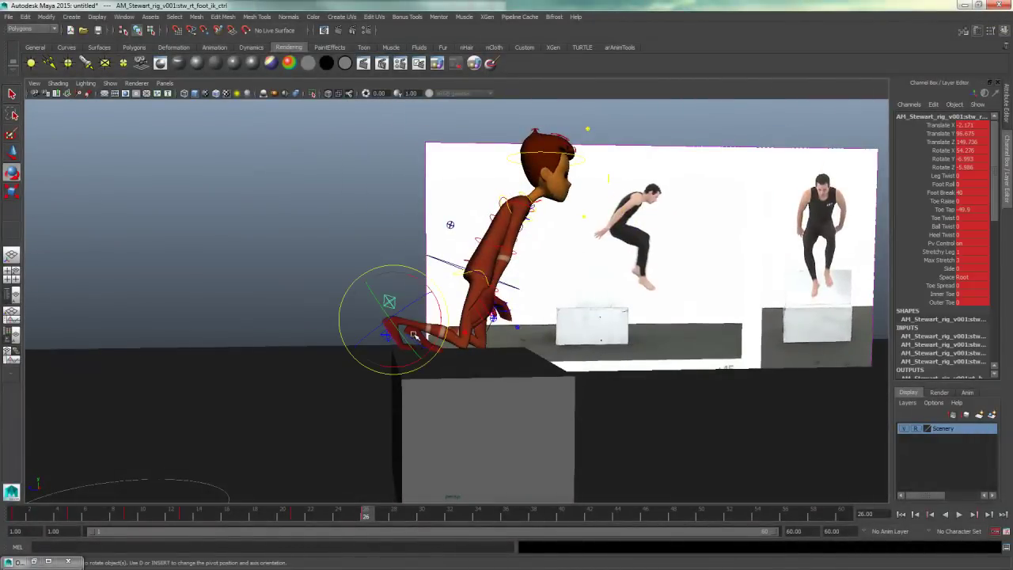
key(q)
key(w)
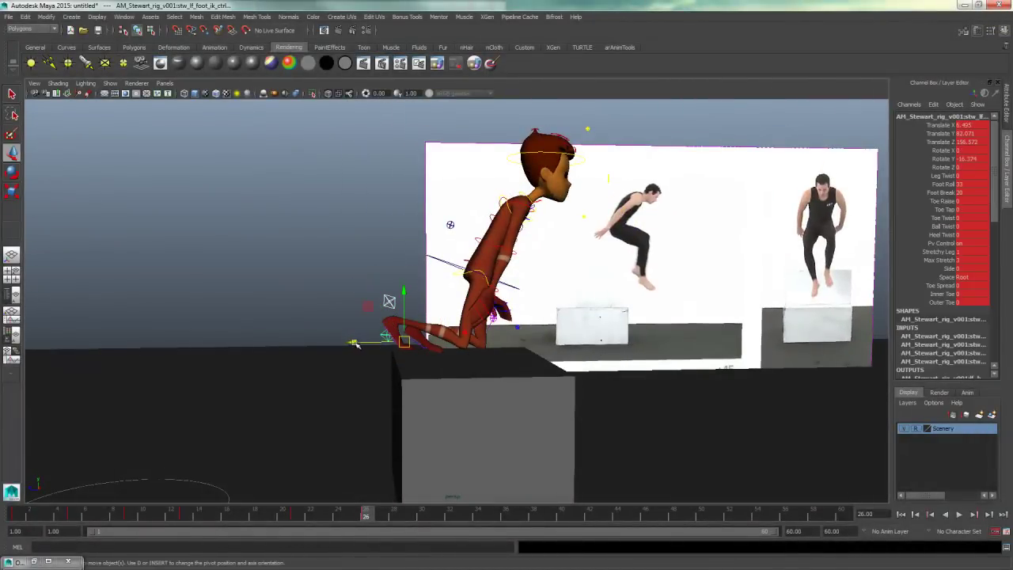
mouse_move(534, 353)
alt+mouse_down()
mouse_move(480, 350)
mouse_move(462, 323)
mouse_move(444, 321)
mouse_move(547, 351)
mouse_move(541, 370)
alt+mouse_up()
shift+click(493, 322)
key(q)
click(470, 324)
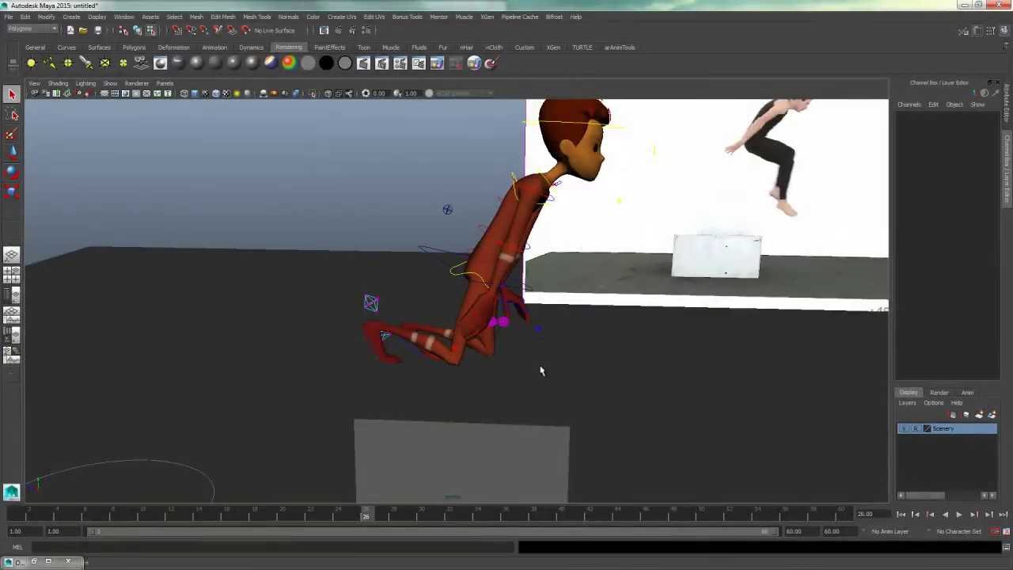
key(F8)
key(w)
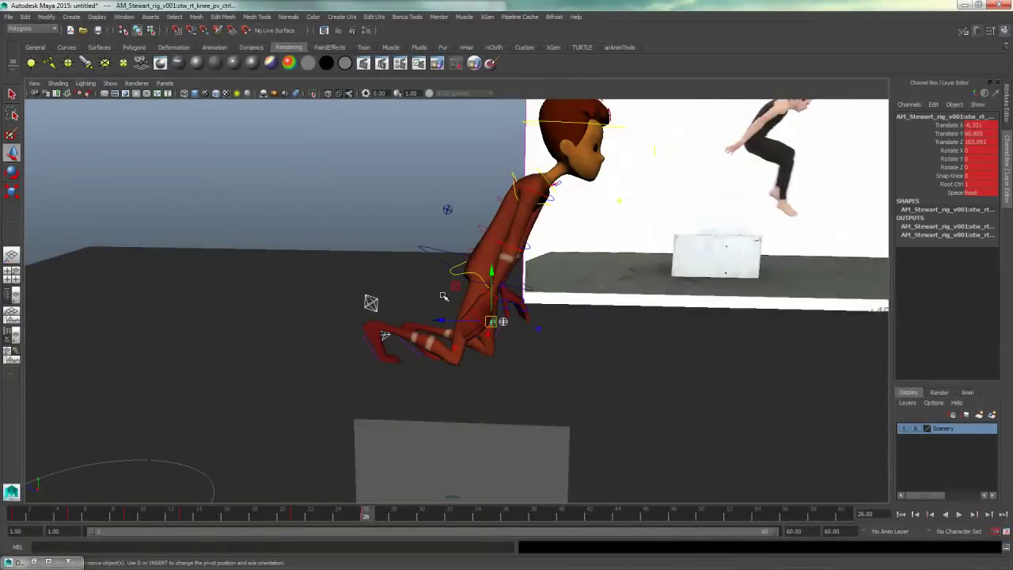
drag(441, 323, 655, 353)
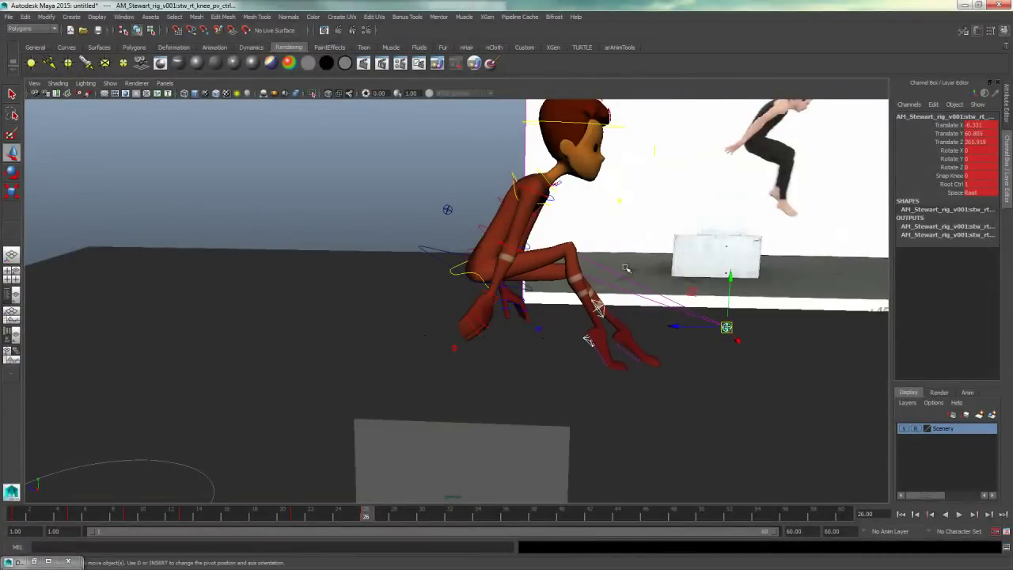
drag(729, 277, 594, 278)
click(538, 380)
alt+drag(538, 380, 507, 403)
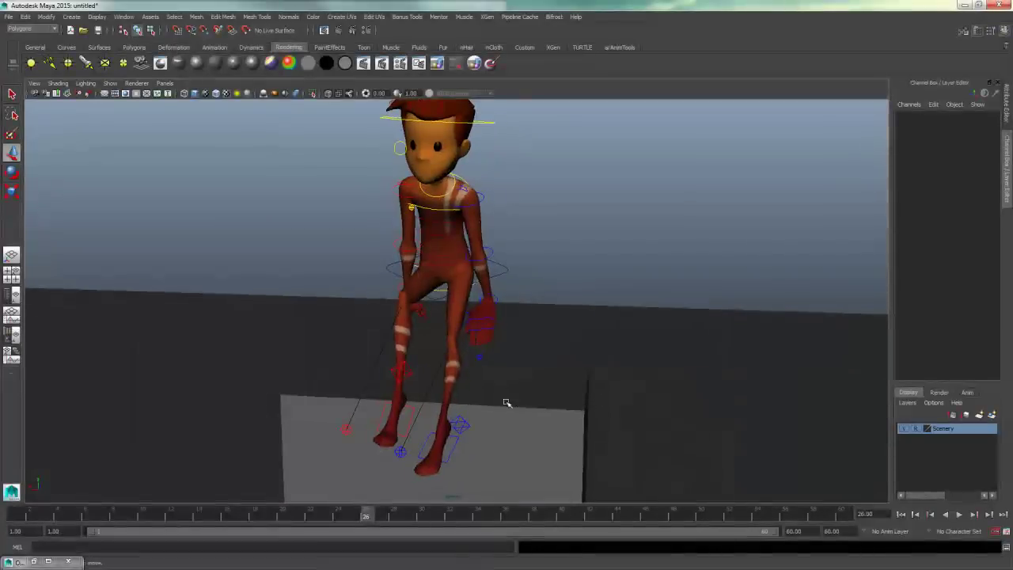
Step: Select both foot IK controls and reset their Rotate X, Y and Z values to 0
click(463, 427)
key(q)
click(463, 427)
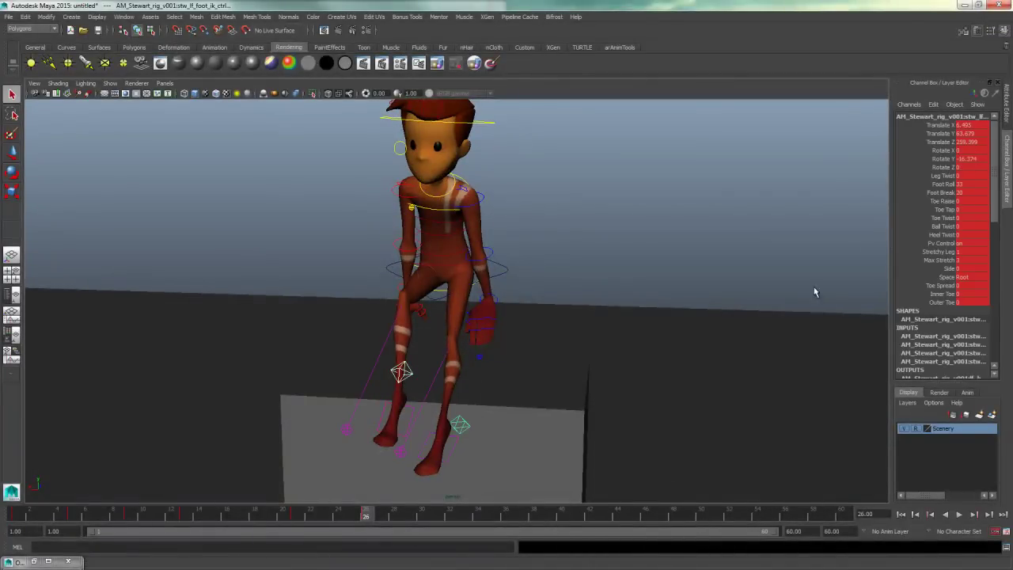
double_click(970, 160)
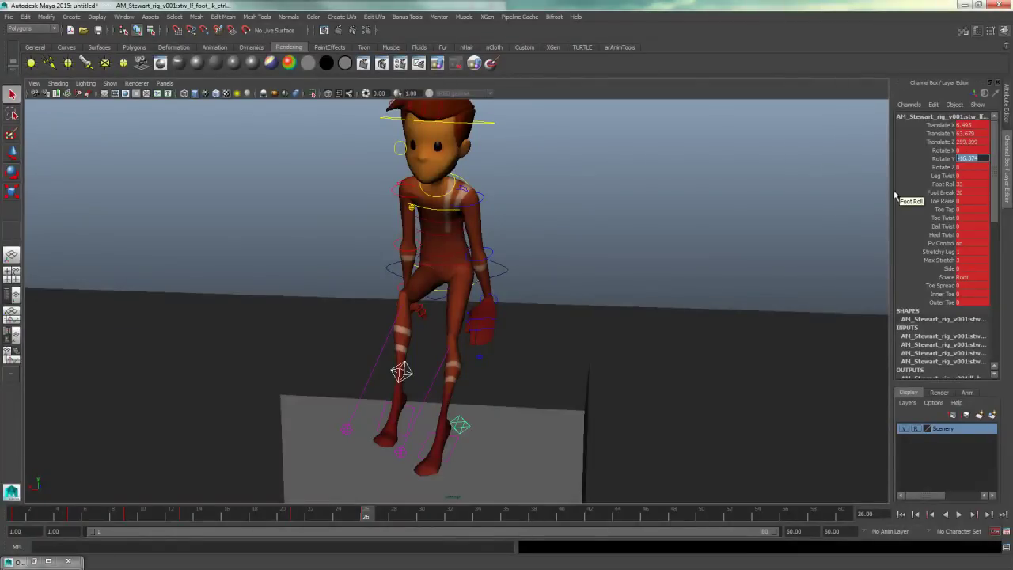
drag(953, 151, 971, 161)
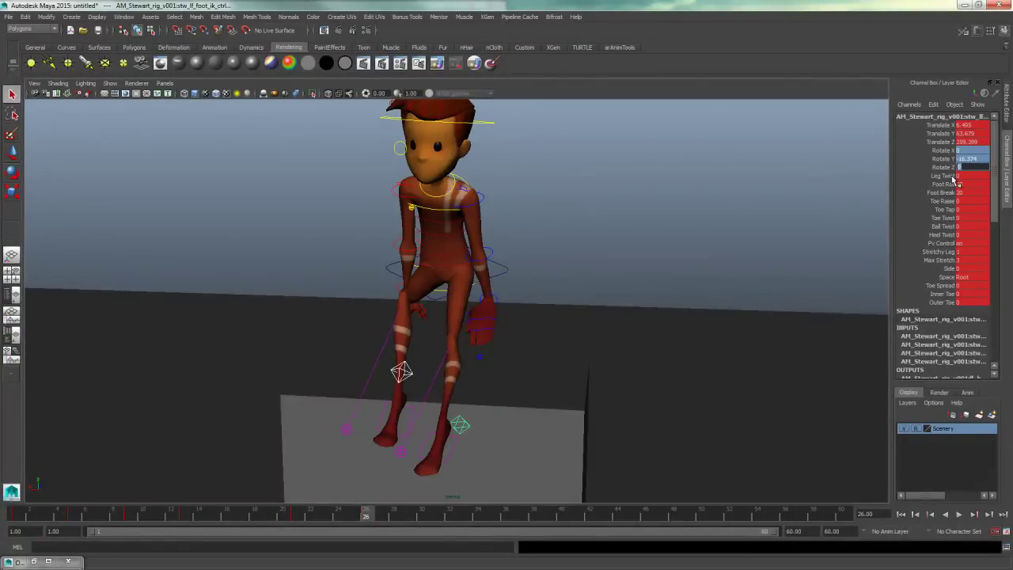
text(0)
key(Tab)
Step: Reset Foot Roll, Toe Raise, Toe Tap and Toe Twist to 0 on both foot controls
key(Tab)
text(0)
key(Tab)
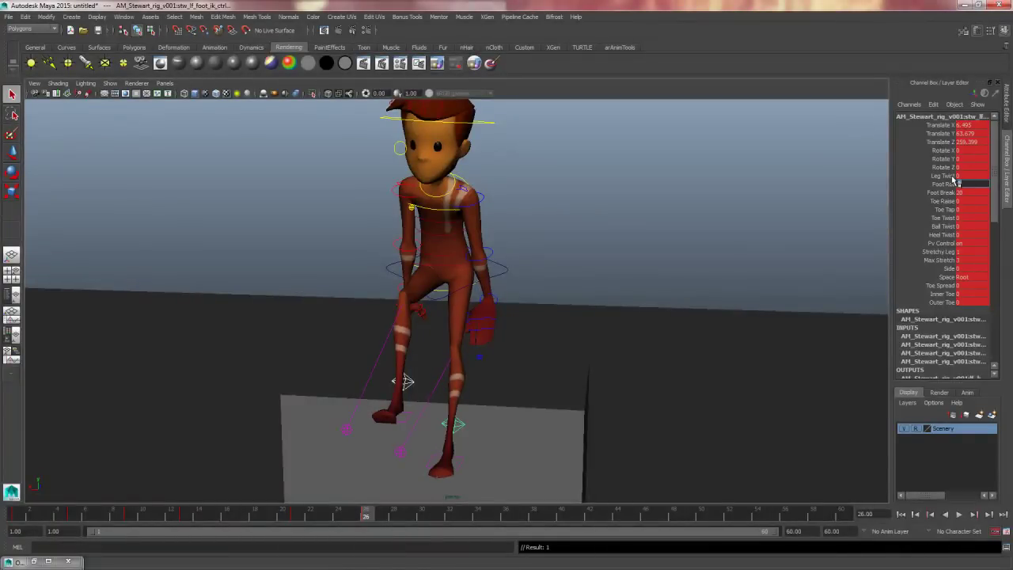
drag(965, 203, 966, 212)
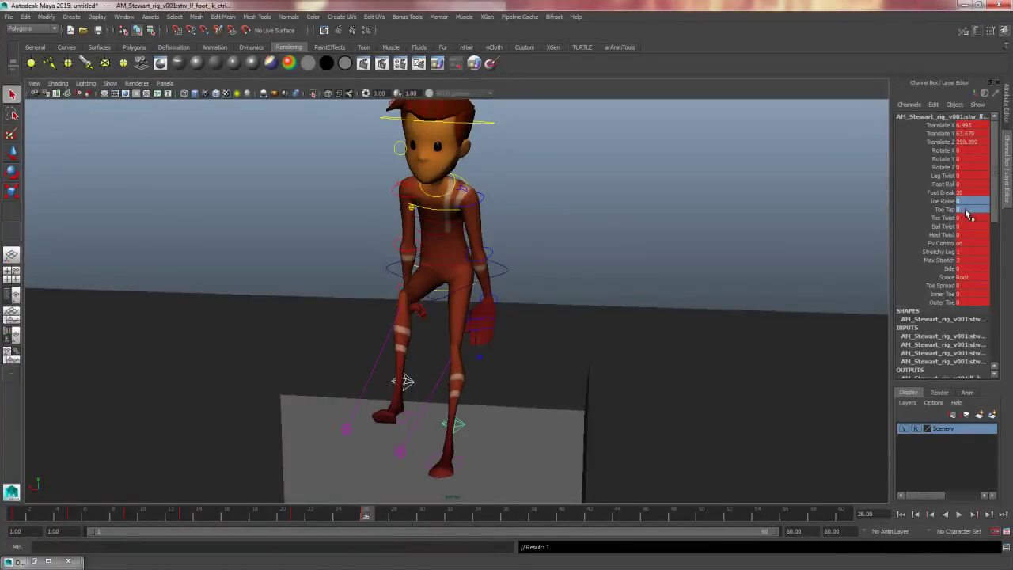
alt+drag(486, 358, 635, 373)
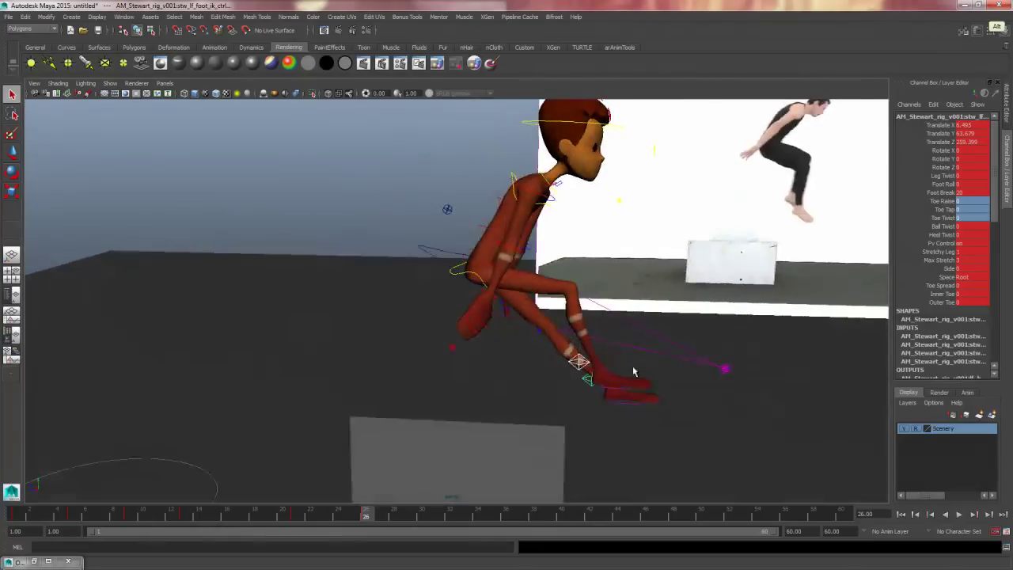
alt+drag(557, 349, 605, 356)
click(678, 429)
Step: Move the COG control forward and slightly up at frame 26 in the side view, comparing the pose with frame 21
drag(432, 257, 465, 278)
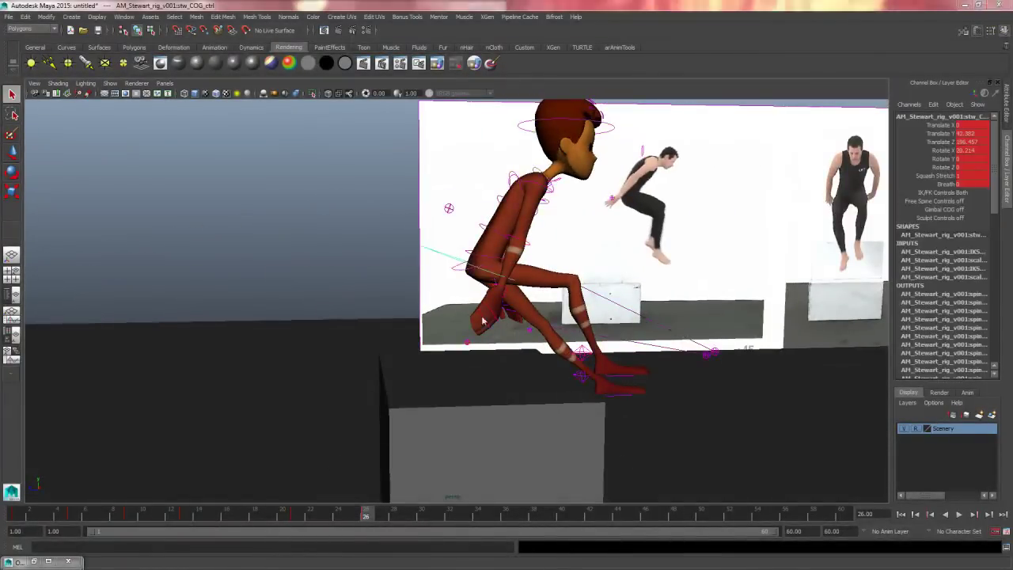
key(space)
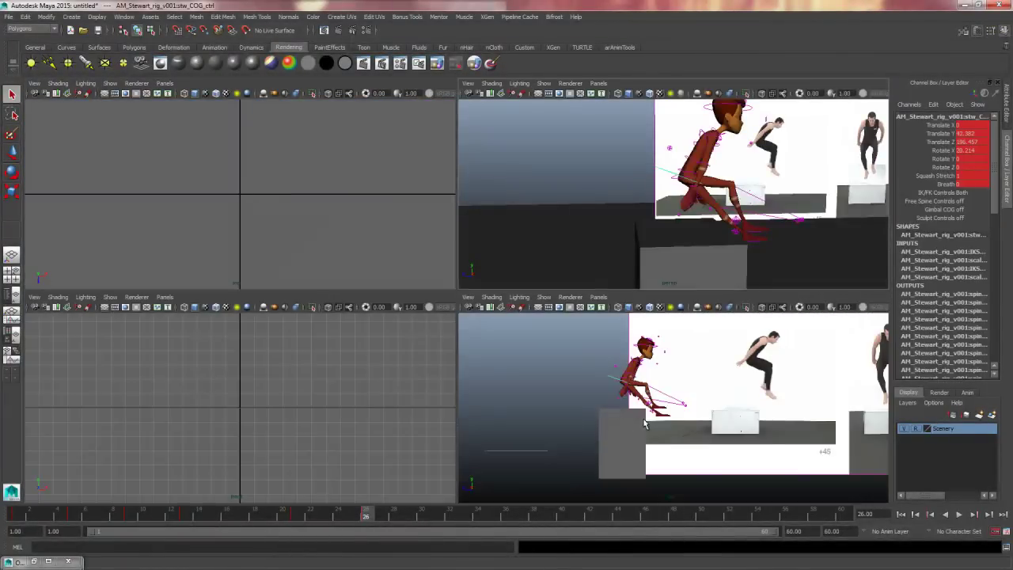
key(space)
key(comma)
key(.)
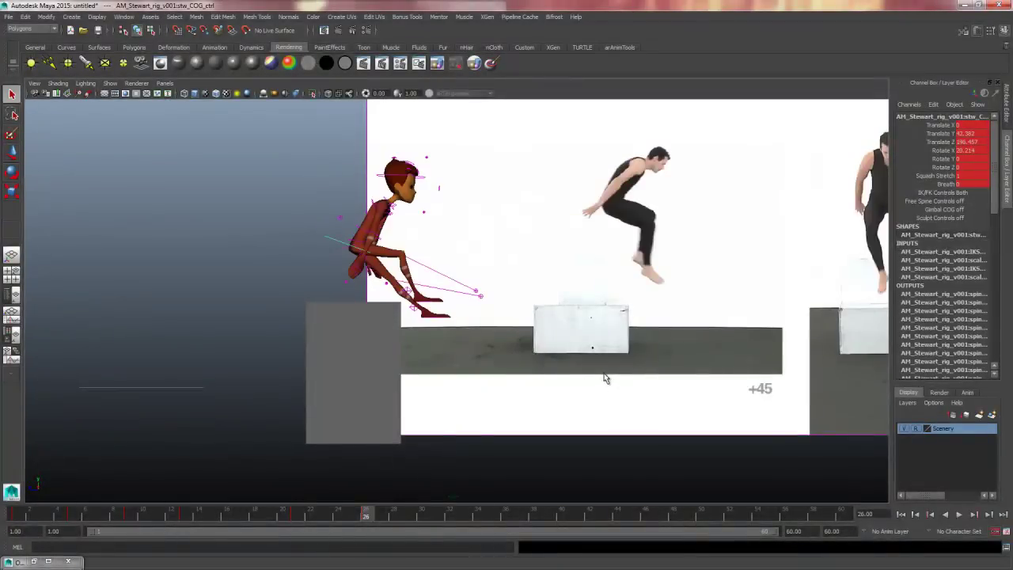
key(.)
key(.)
key(w)
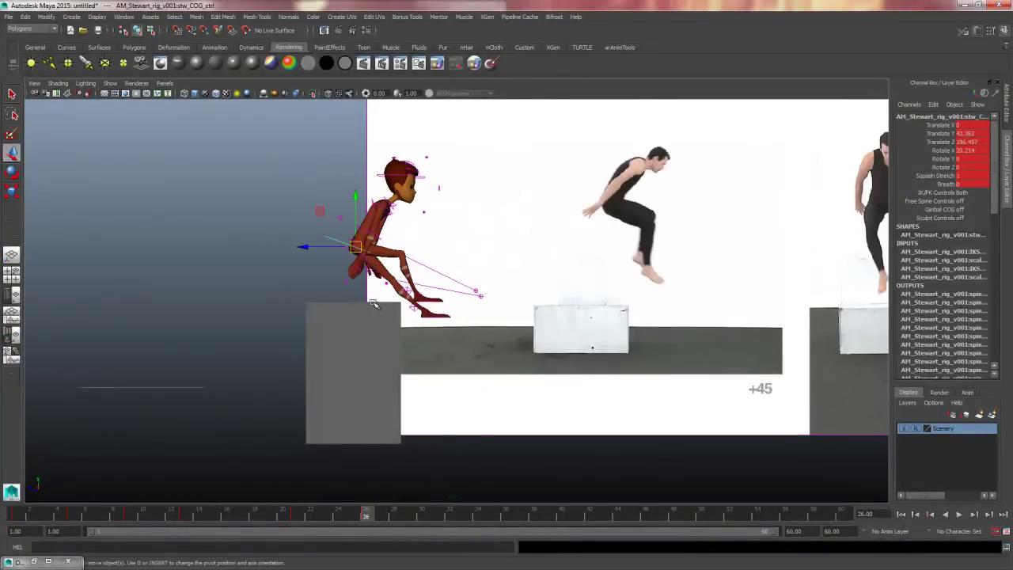
drag(356, 249, 389, 243)
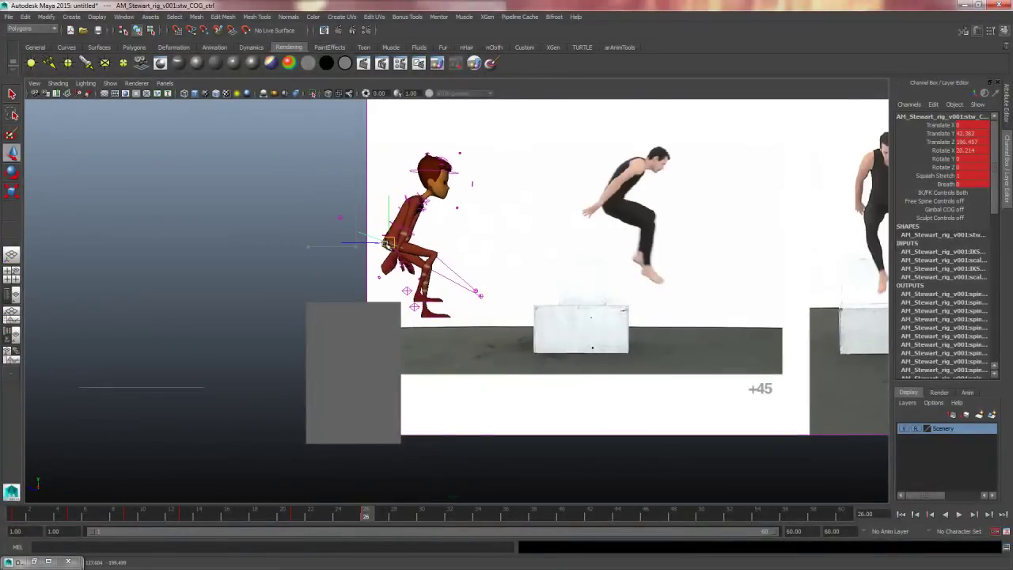
key(comma)
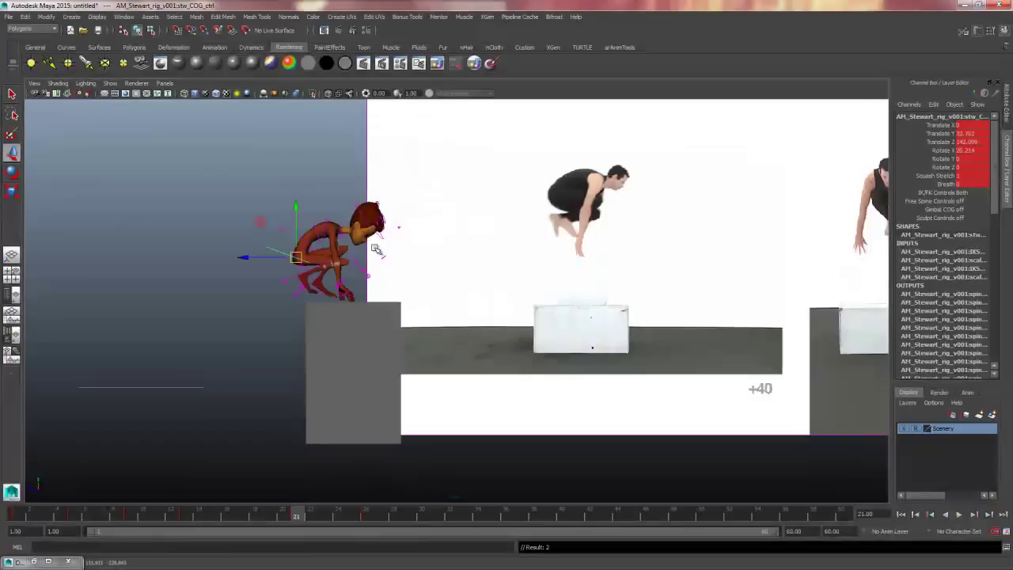
Step: Move the COG control forward and slightly down at frame 26, to about Translate Y 43.3 and Z 237.8
key(.)
key(.)
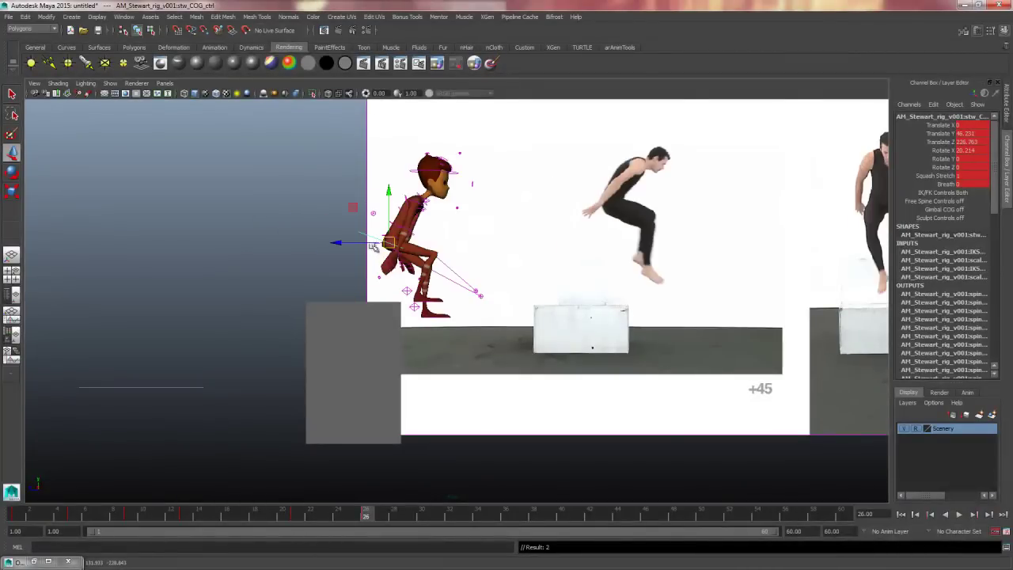
drag(389, 245, 403, 249)
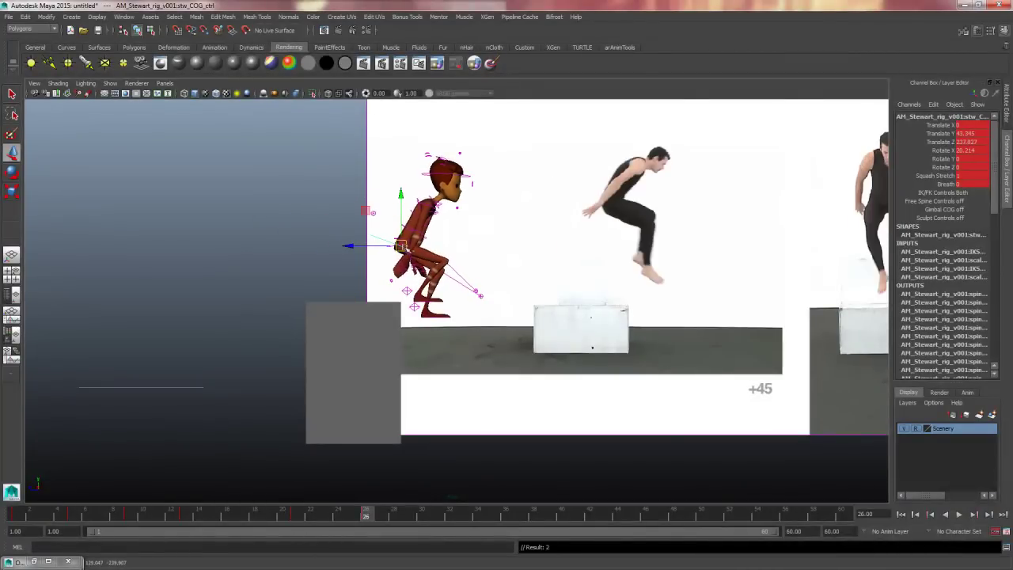
click(519, 332)
Step: Rotate the right foot IK control toes-down to about Rotate X 31.8 and move it forward and down beneath the knee
click(406, 291)
key(e)
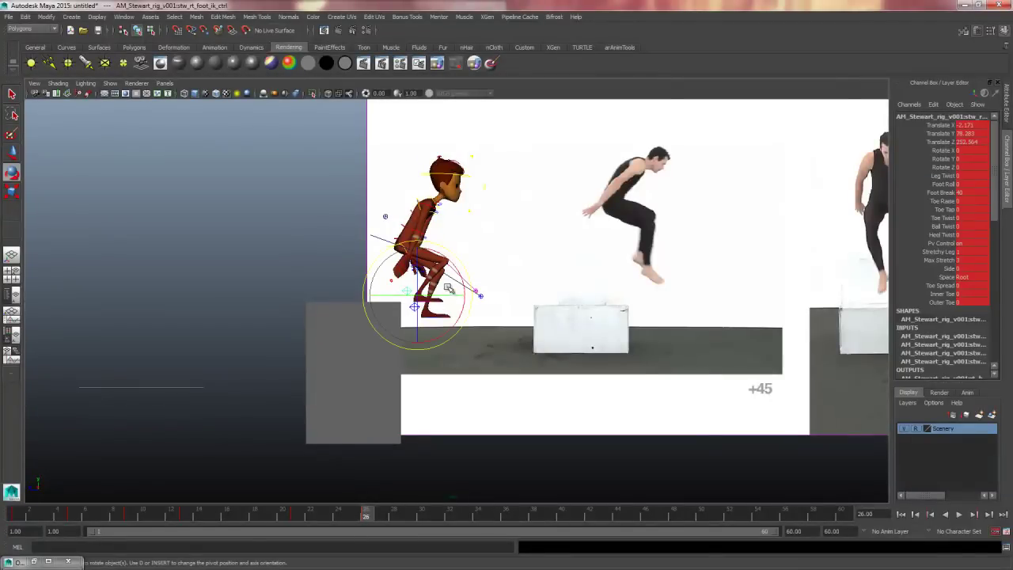
key(q)
drag(470, 308, 445, 303)
key(w)
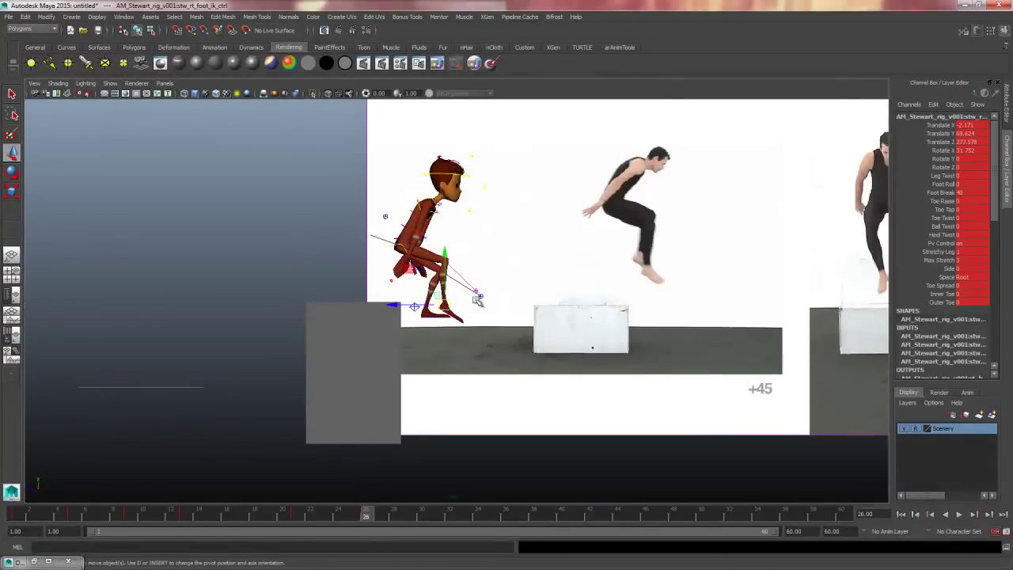
Step: Raise the knee pole vectors to knee height and move the left foot IK to about Translate Y 76.2 and Z 288.3
click(480, 295)
click(419, 302)
click(414, 309)
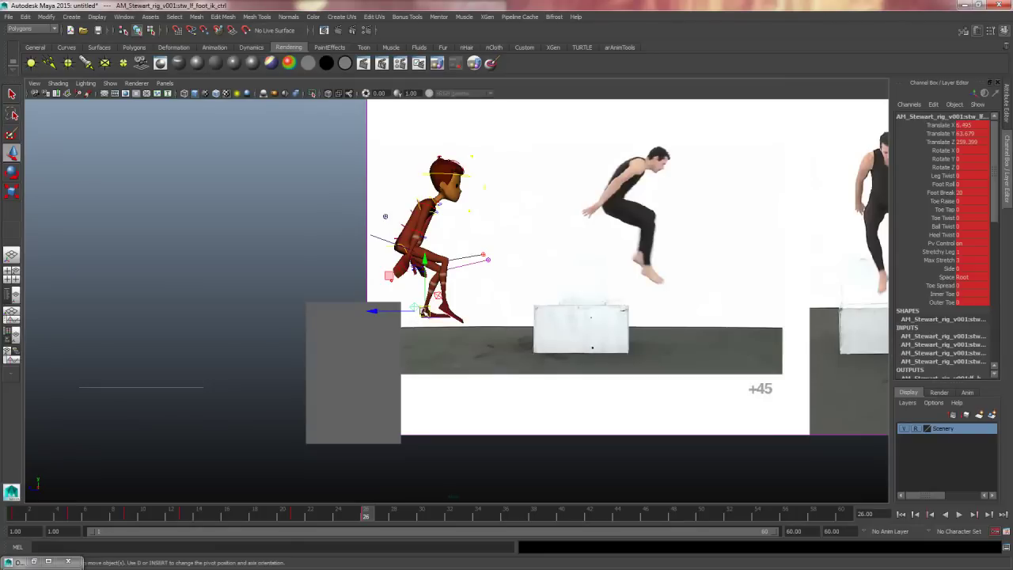
drag(418, 310, 447, 295)
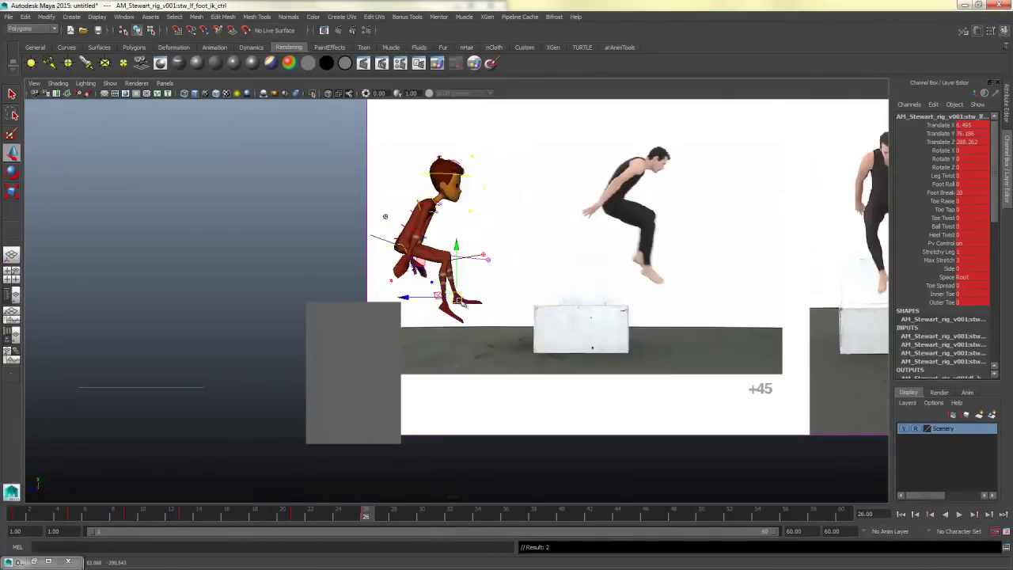
Step: Shift the right foot IK slightly back to about Translate Z 271.8 and rotate the left foot so its toes point downward
click(436, 302)
click(438, 305)
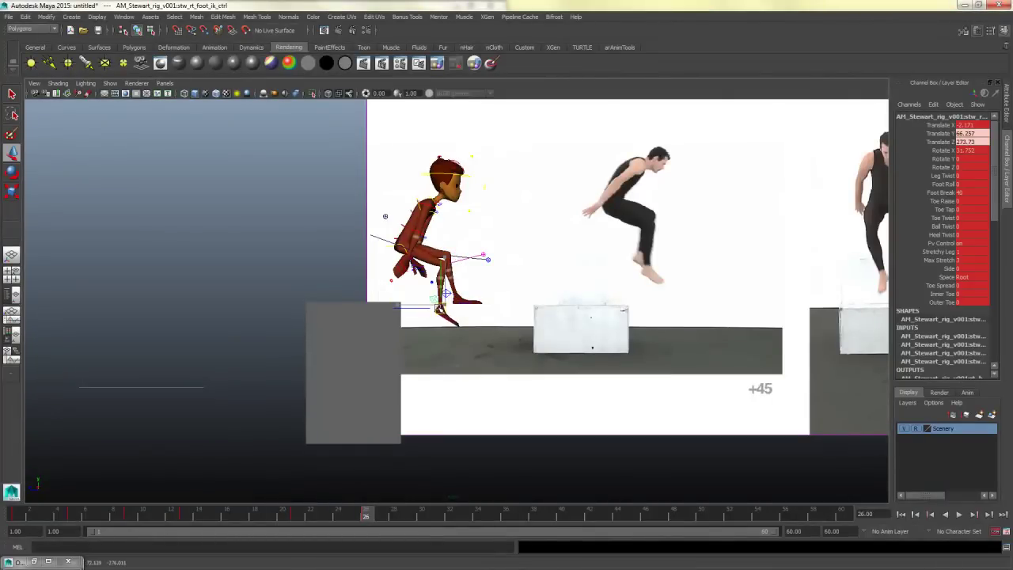
click(554, 294)
click(471, 295)
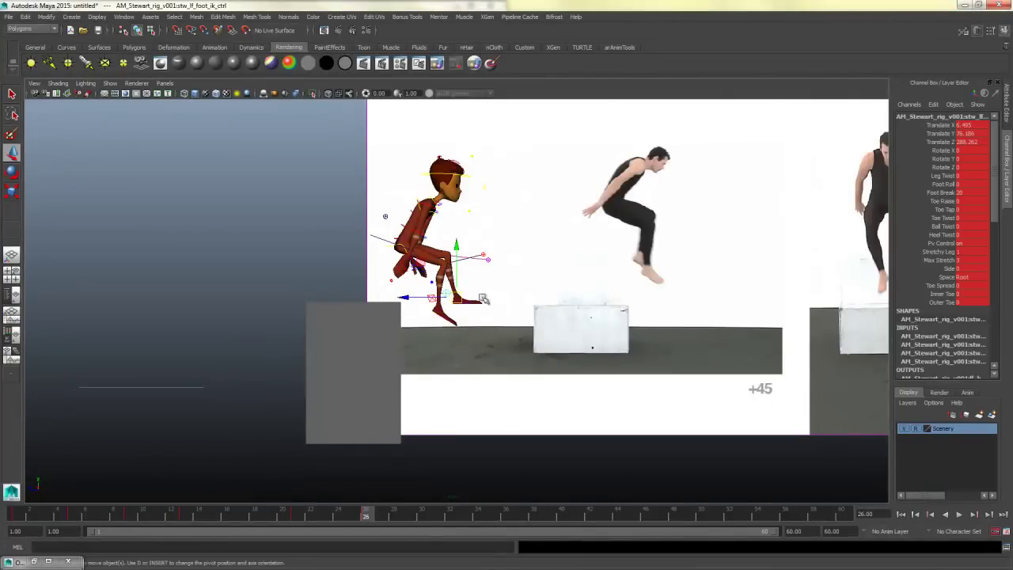
key(e)
click(529, 285)
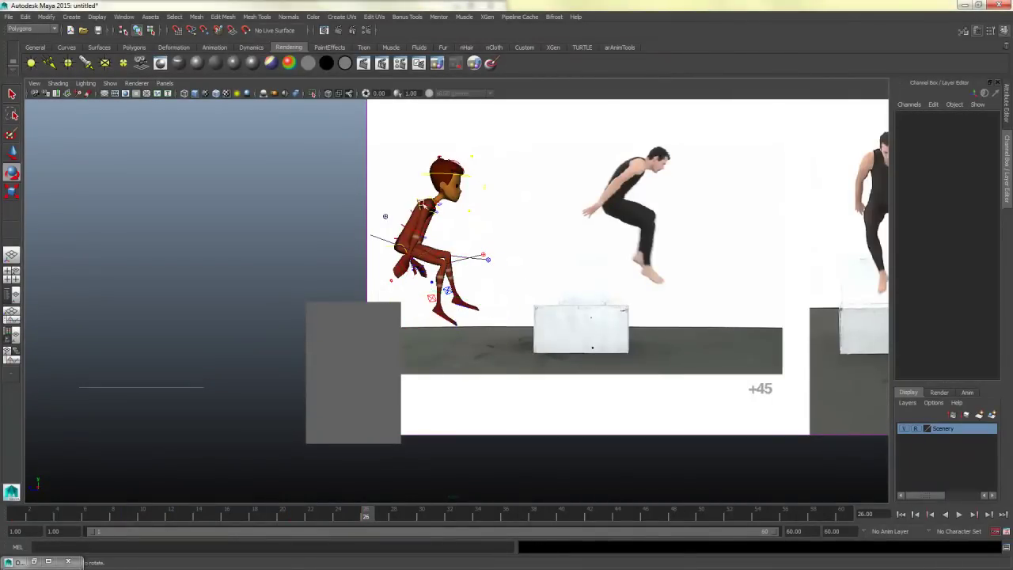
Step: Rotate the right upper arm FK control so the arm swings back behind the hips
click(432, 210)
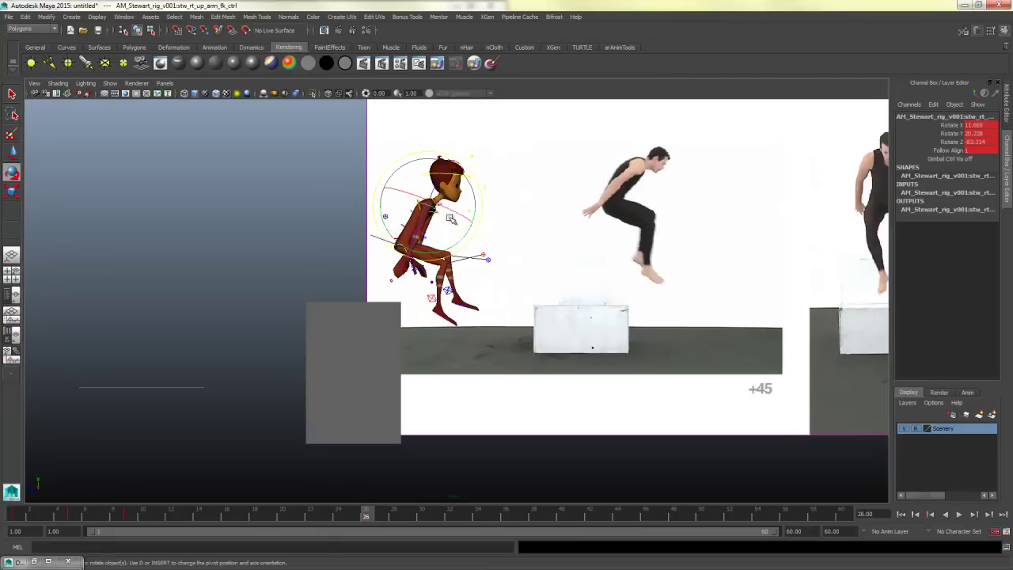
drag(469, 225, 462, 239)
click(428, 214)
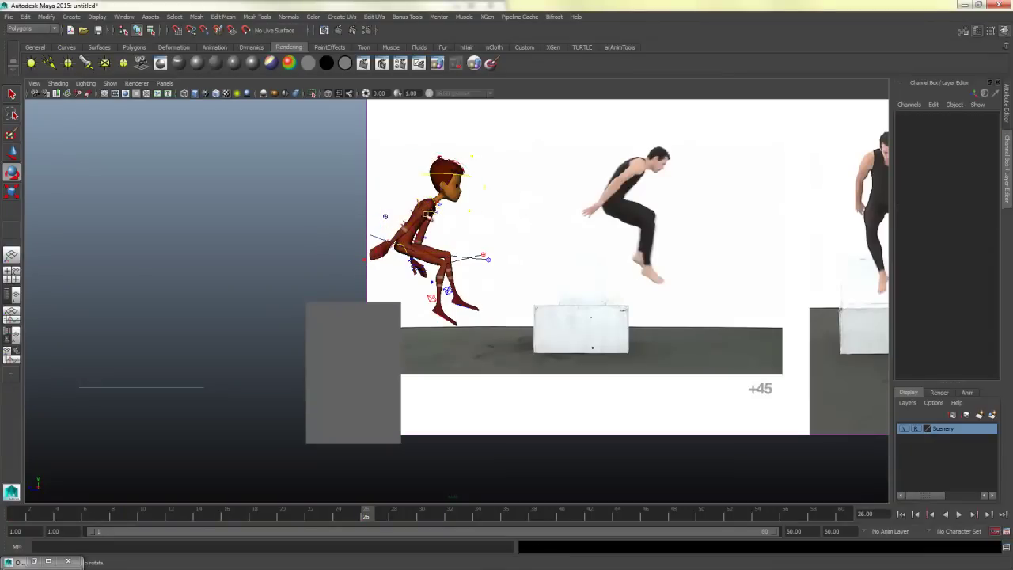
click(427, 237)
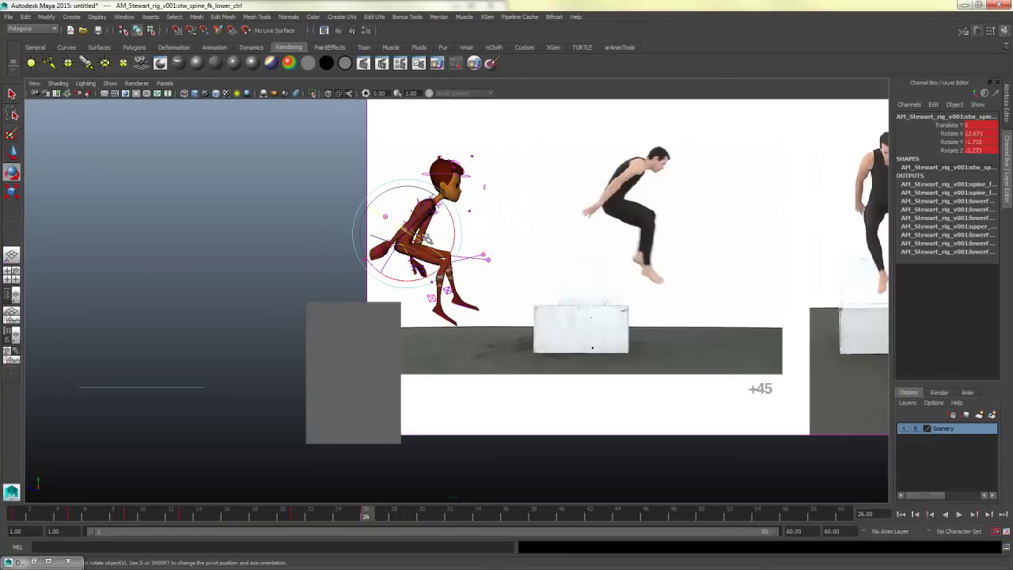
drag(453, 245, 461, 238)
key(ctrl+z)
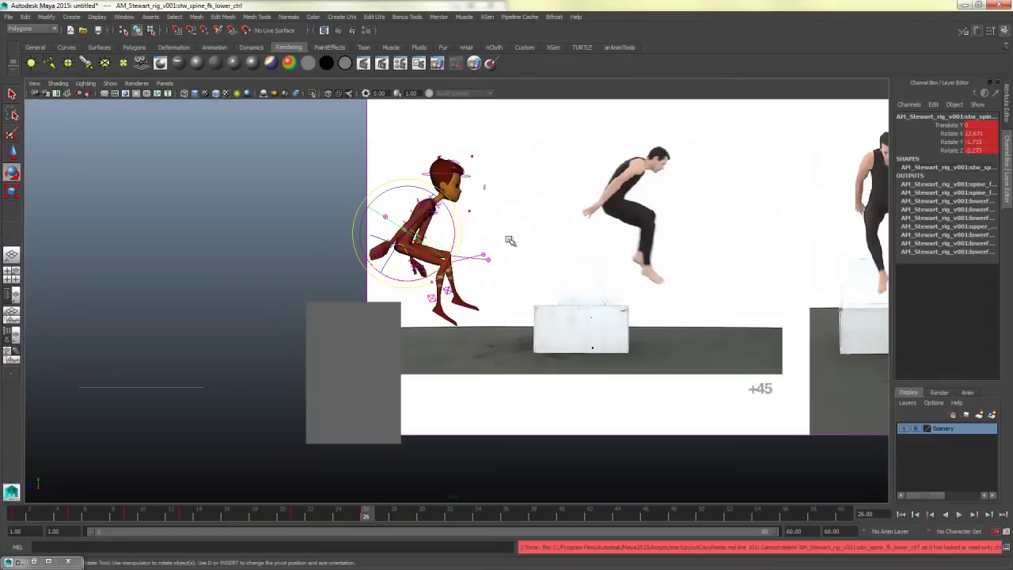
click(519, 239)
Step: Rotate the right upper arm outward from the torso in the perspective view
key(space)
key(space)
alt+drag(678, 203, 595, 252)
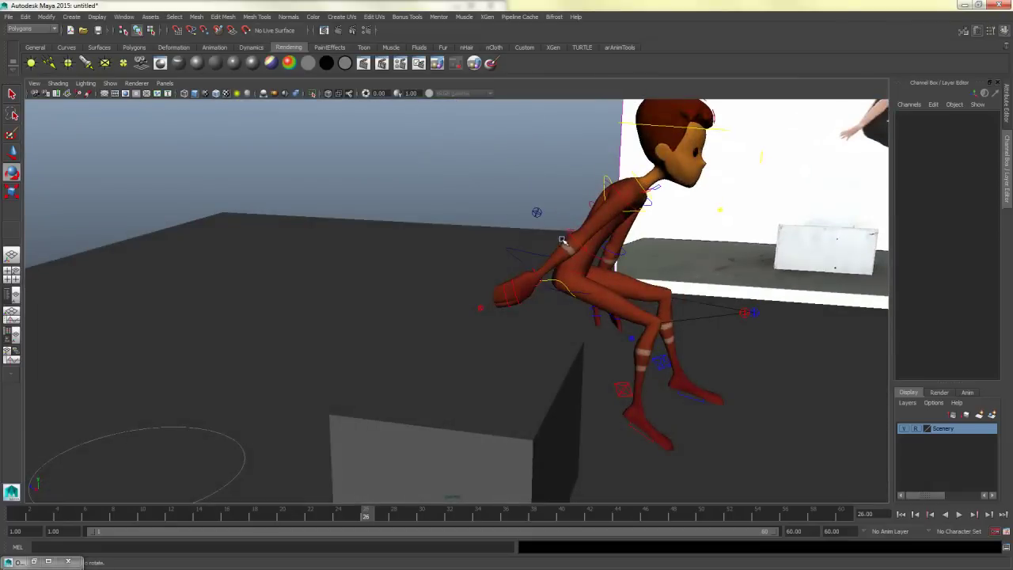
click(598, 249)
key(w)
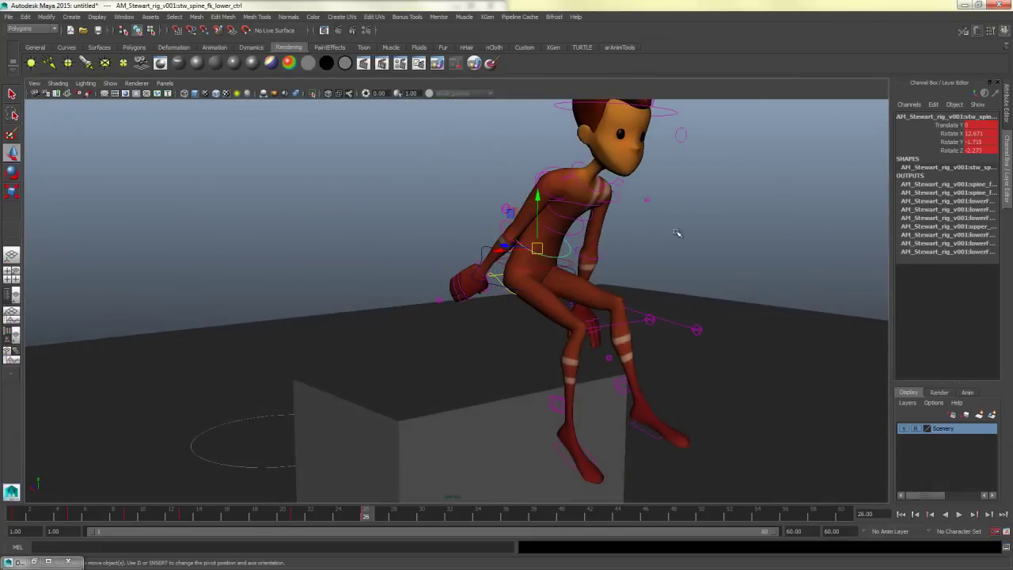
click(677, 232)
key(q)
alt+drag(584, 229, 504, 224)
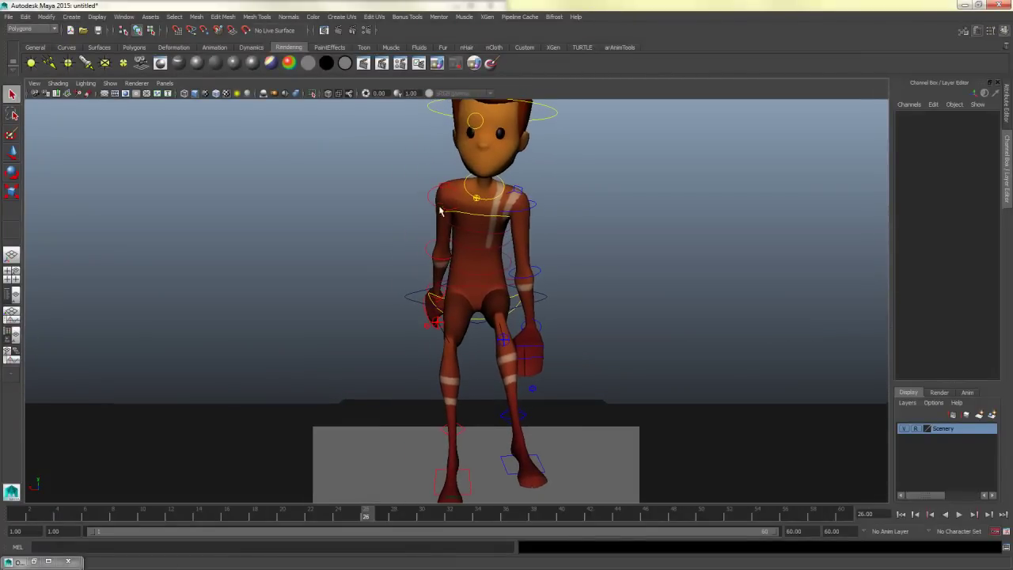
click(439, 190)
key(e)
drag(443, 159, 465, 163)
Step: Rotate the left upper arm FK control outward from the body
click(569, 205)
click(536, 204)
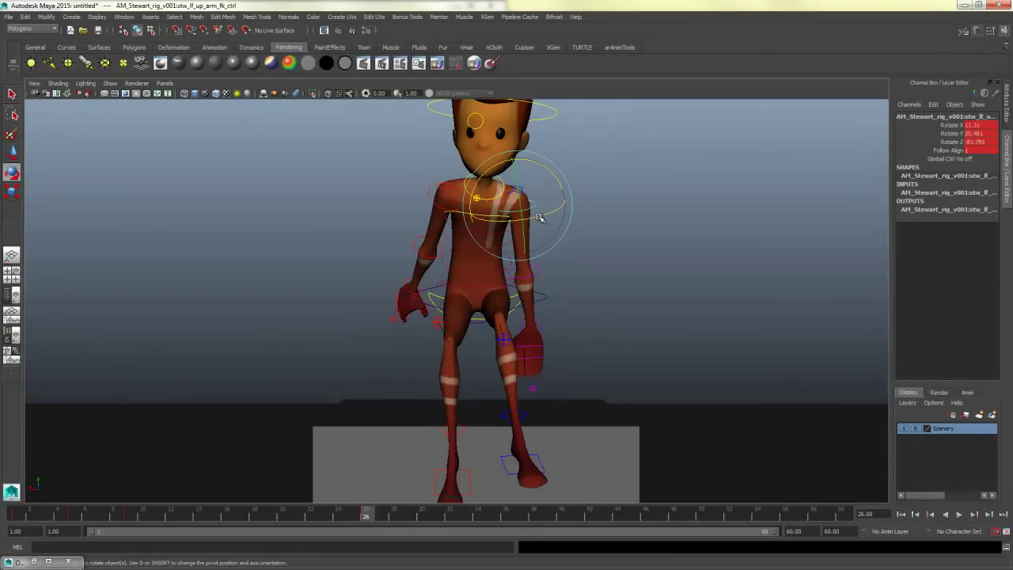
drag(542, 219, 610, 215)
click(611, 215)
key(q)
Step: Rotate the left clavicle control to reposition the left shoulder
click(423, 199)
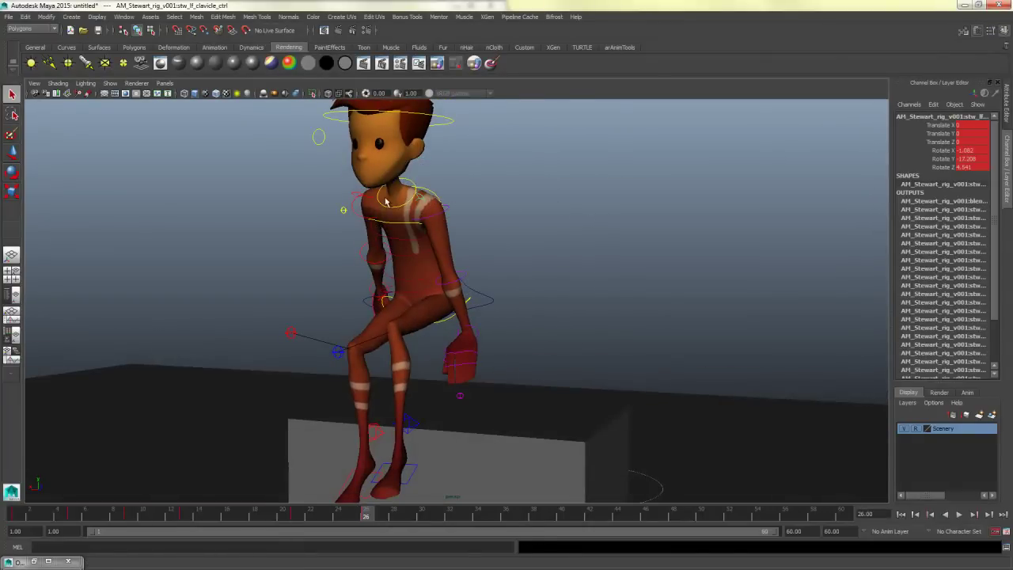
key(e)
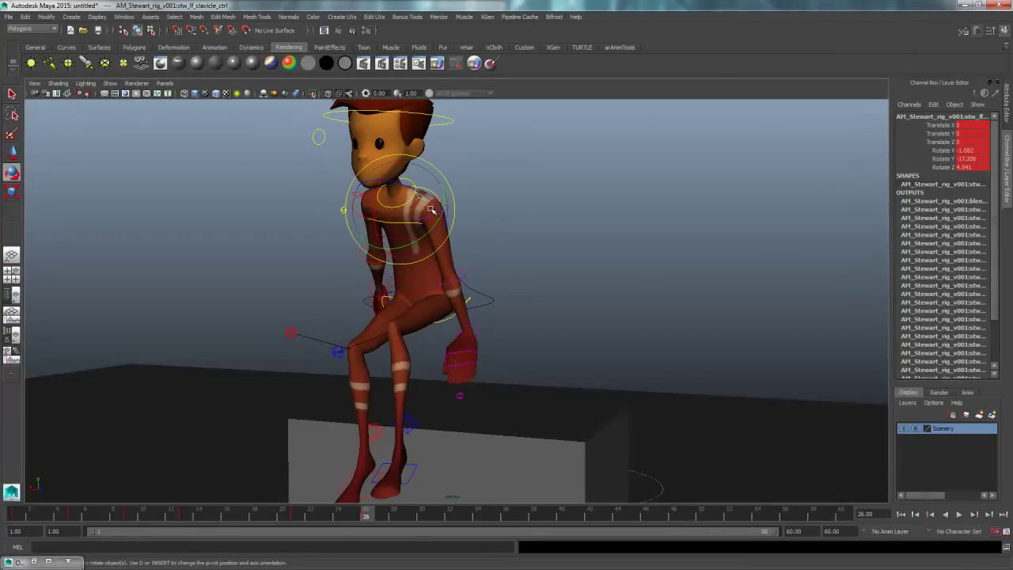
drag(433, 210, 394, 222)
click(506, 209)
click(366, 201)
click(538, 215)
Step: Swing the left upper arm back to about Rotate Z -62.9 and rotate the left wrist so the hand trails behind
alt+drag(538, 215, 495, 261)
drag(457, 192, 459, 194)
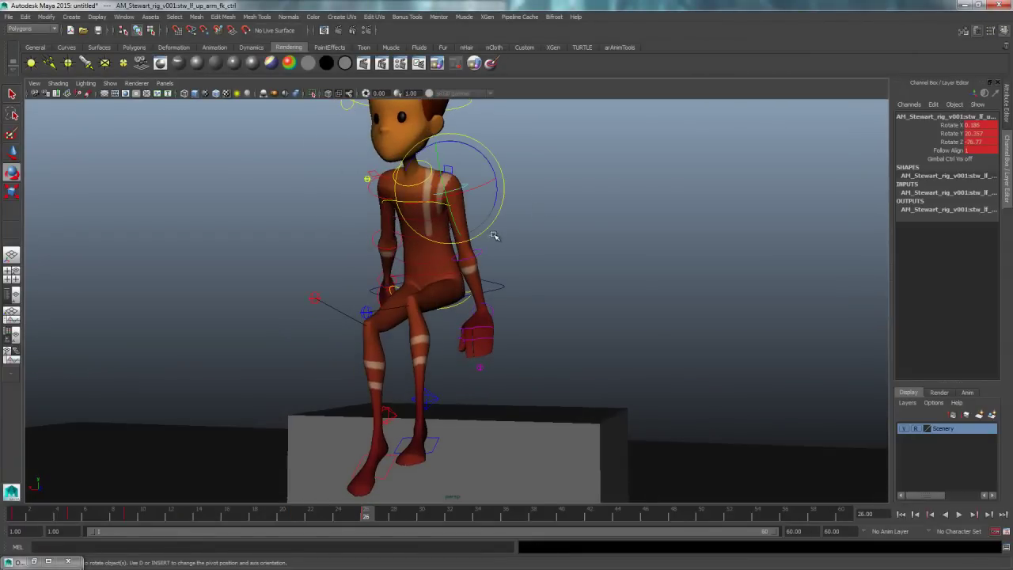
drag(495, 235, 472, 300)
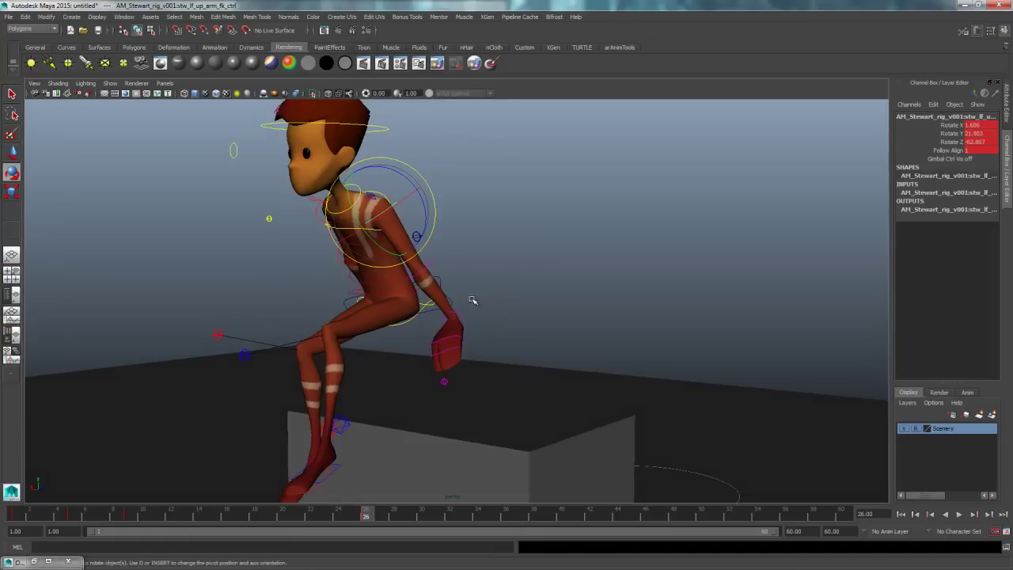
click(473, 316)
click(447, 324)
drag(449, 375, 451, 375)
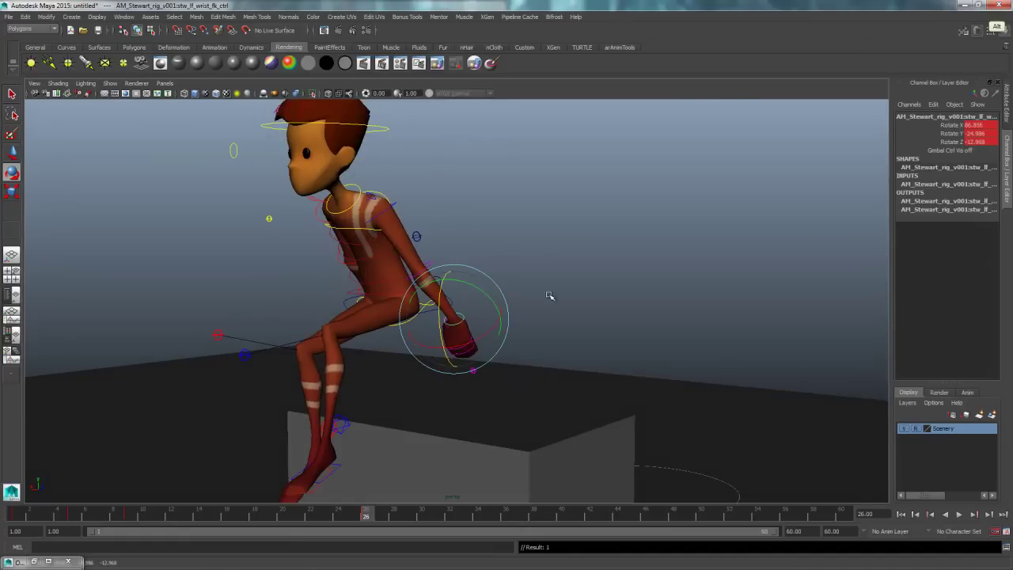
Step: Rotate the right wrist and bend the right forearm to shape the arm trailing behind the body
alt+drag(547, 296, 682, 293)
drag(448, 291, 476, 309)
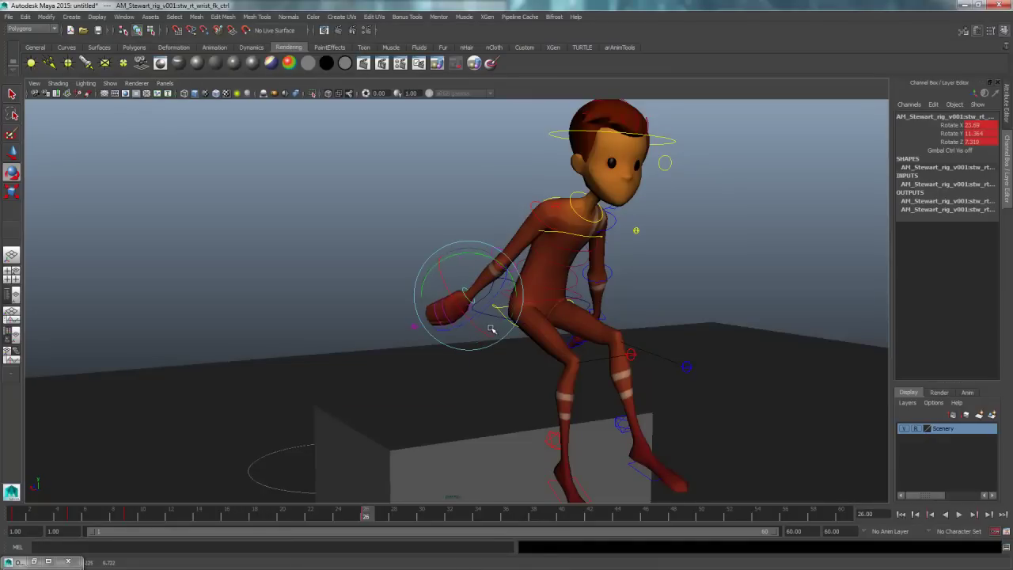
click(493, 324)
click(519, 270)
drag(535, 270, 537, 262)
click(687, 267)
Step: Tilt the head downward and adjust the neck rotation in the side view to match the reference
alt+drag(686, 268, 618, 264)
click(555, 297)
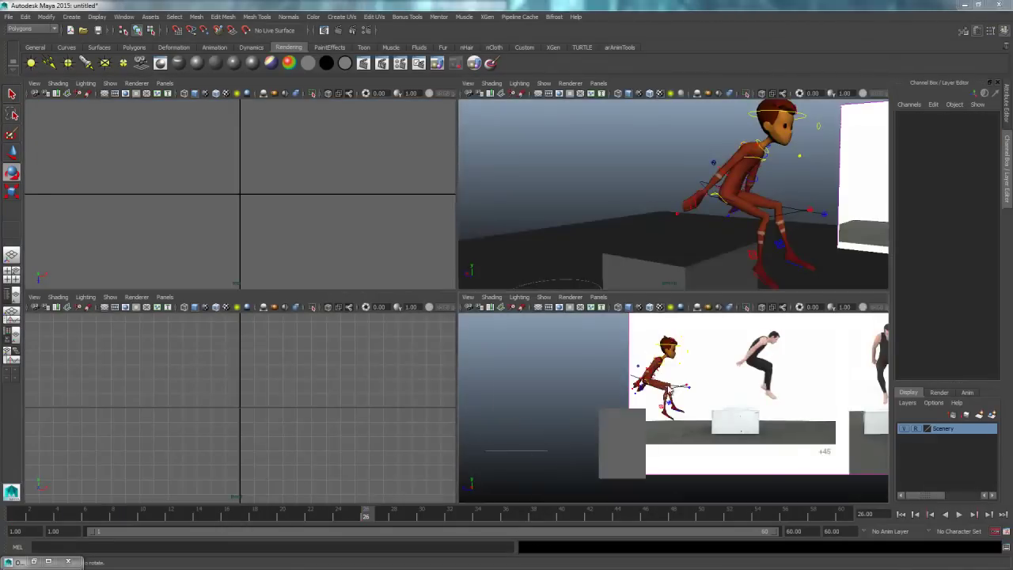
key(space)
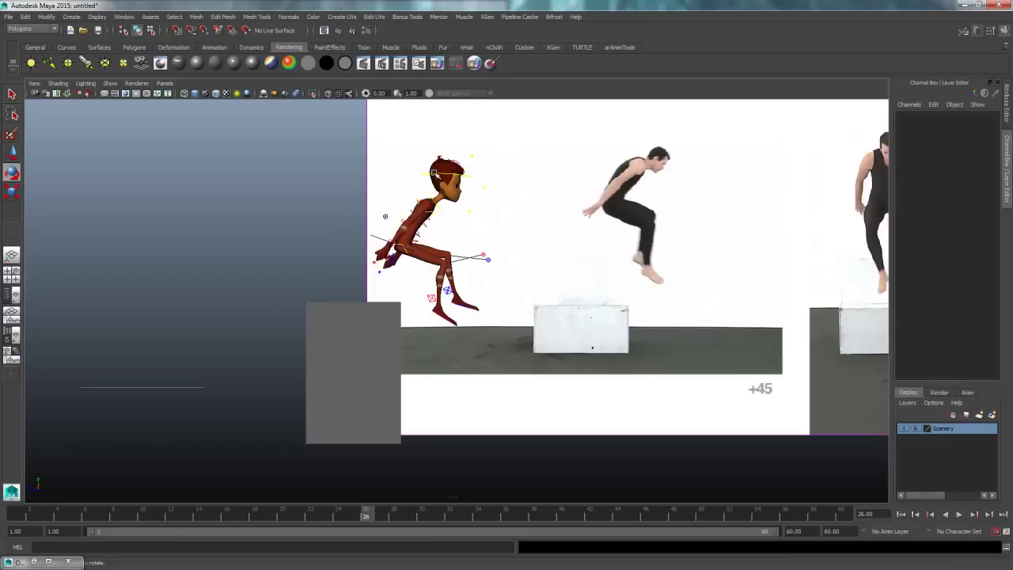
click(486, 178)
drag(489, 181, 485, 208)
click(501, 208)
click(482, 199)
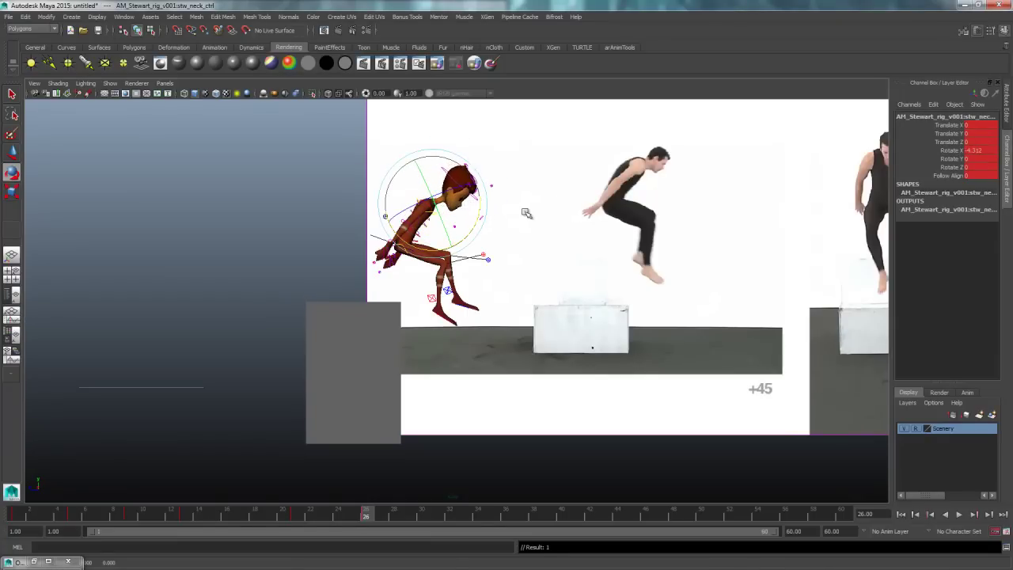
click(514, 195)
Step: Select the whole rig's controls and compare the poses at frames 21 and 26 by flipping between the keys
drag(400, 273, 320, 353)
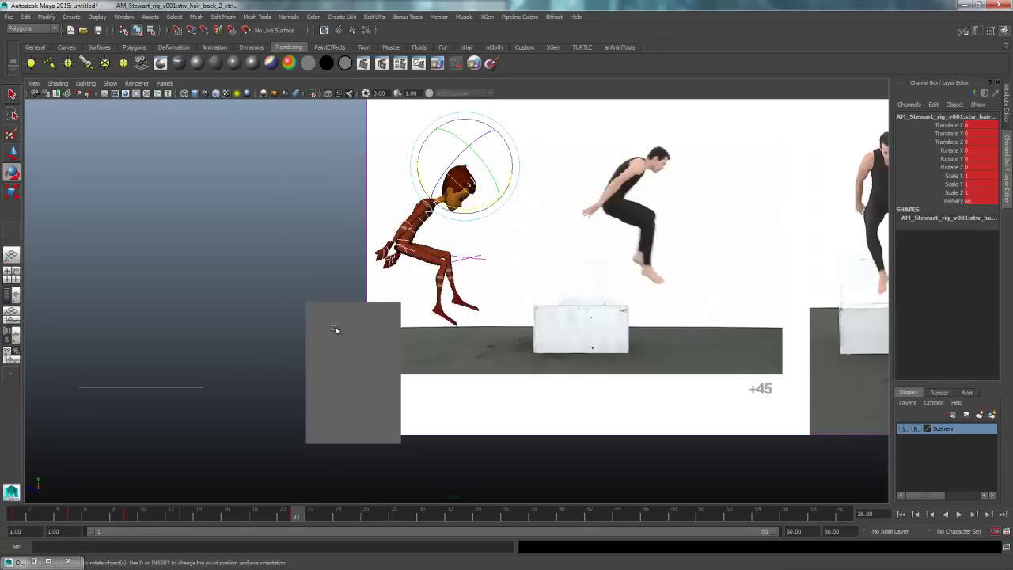
key(comma)
key(period)
key(comma)
key(period)
key(comma)
key(period)
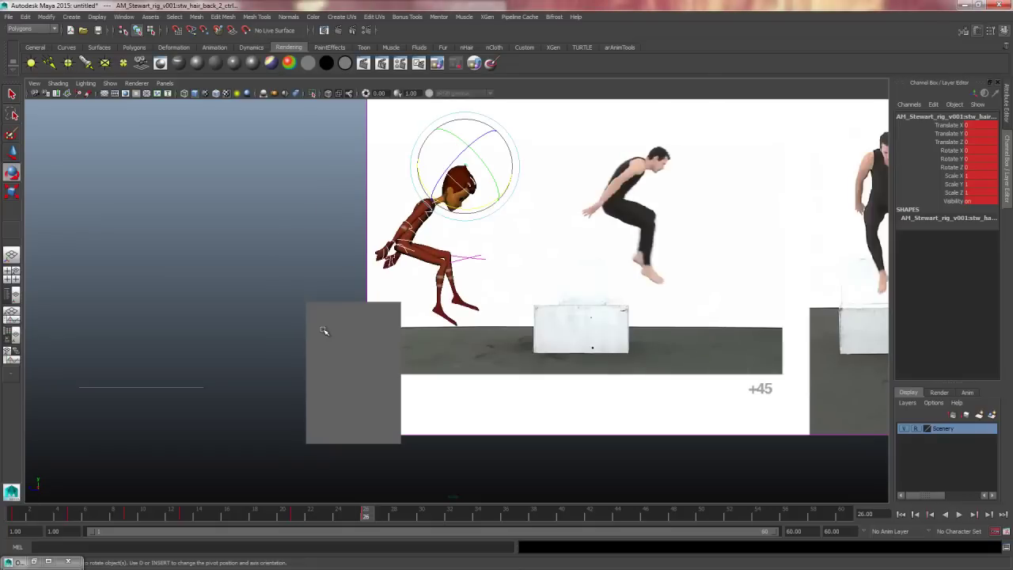
key(comma)
key(period)
key(comma)
key(period)
key(comma)
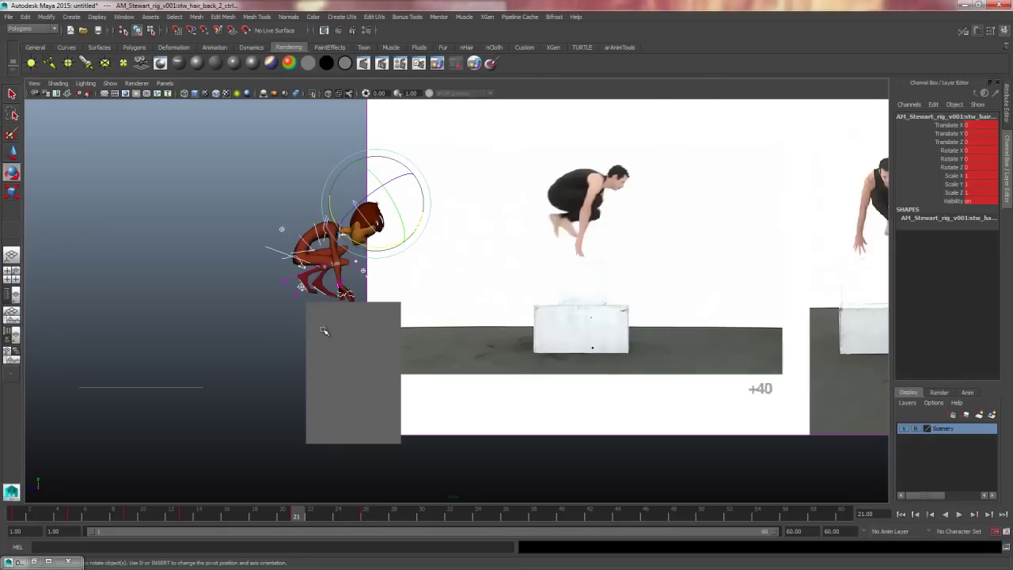
key(period)
key(comma)
key(period)
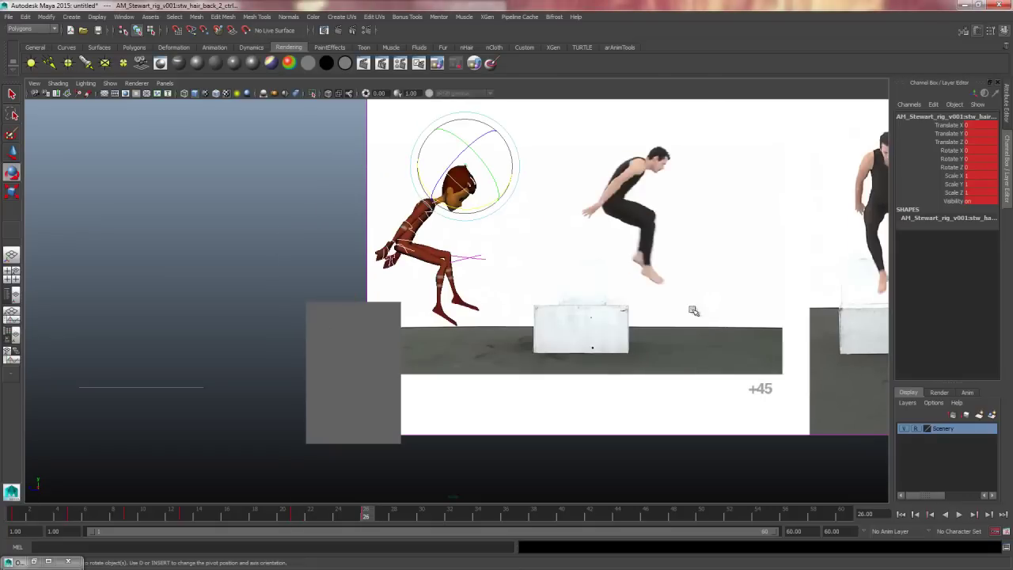
Step: Move both foot IK controls and the COG together back and slightly down at frame 26, bringing the COG to about Translate Z 224.8
click(468, 341)
key(q)
click(446, 305)
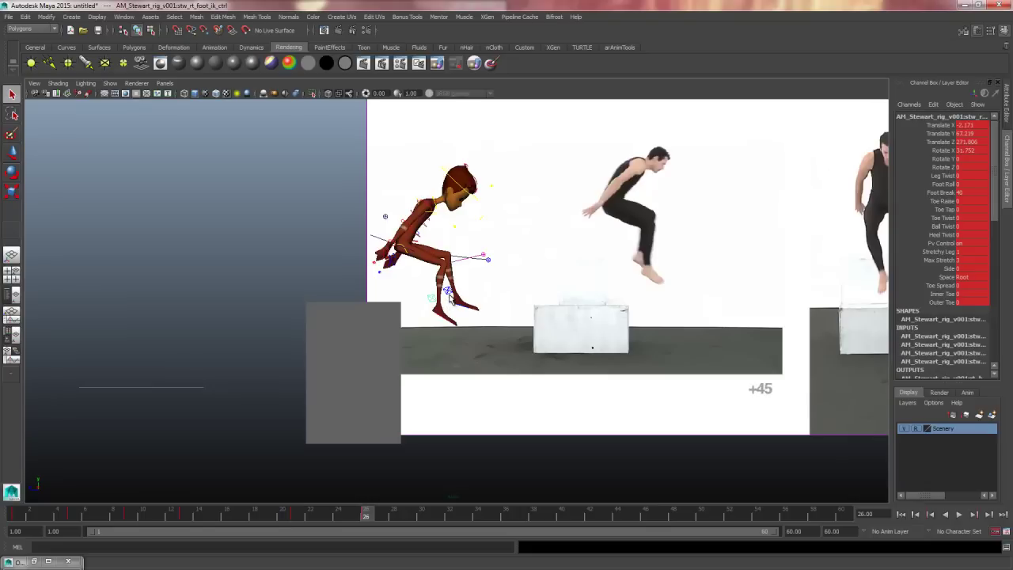
shift+click(418, 266)
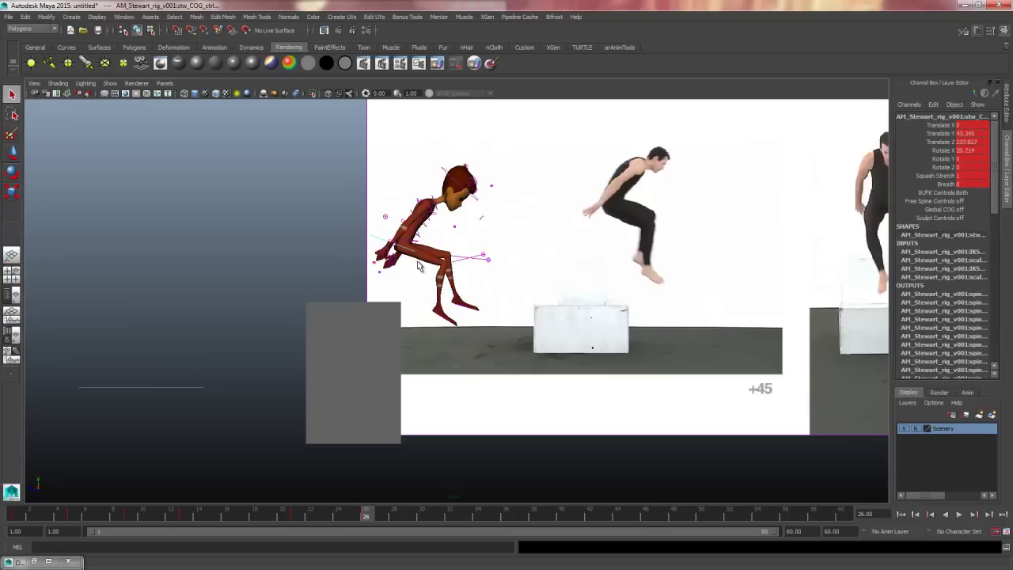
key(w)
drag(364, 246, 346, 247)
key(comma)
key(period)
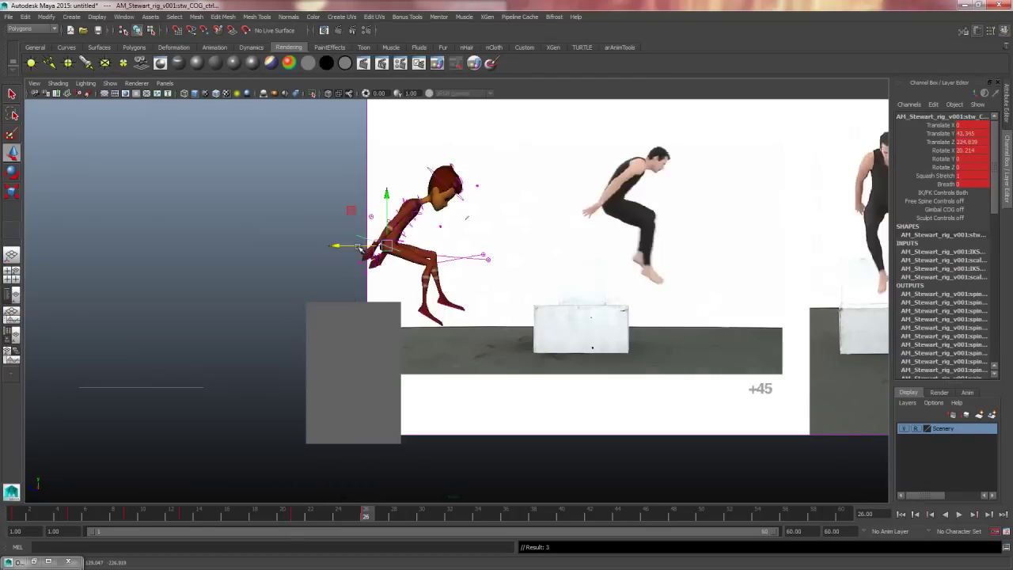
drag(389, 200, 379, 208)
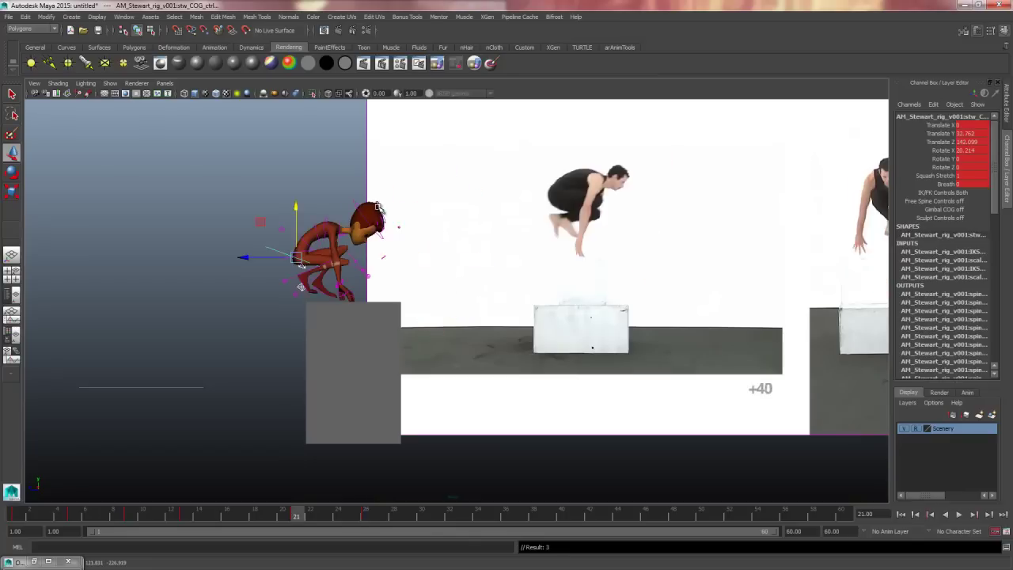
Step: Flip between frames 21 and 26 to check the body's travel from the crouch to the lowered airborne pose
key(comma)
key(period)
key(comma)
key(period)
key(comma)
key(period)
key(comma)
key(period)
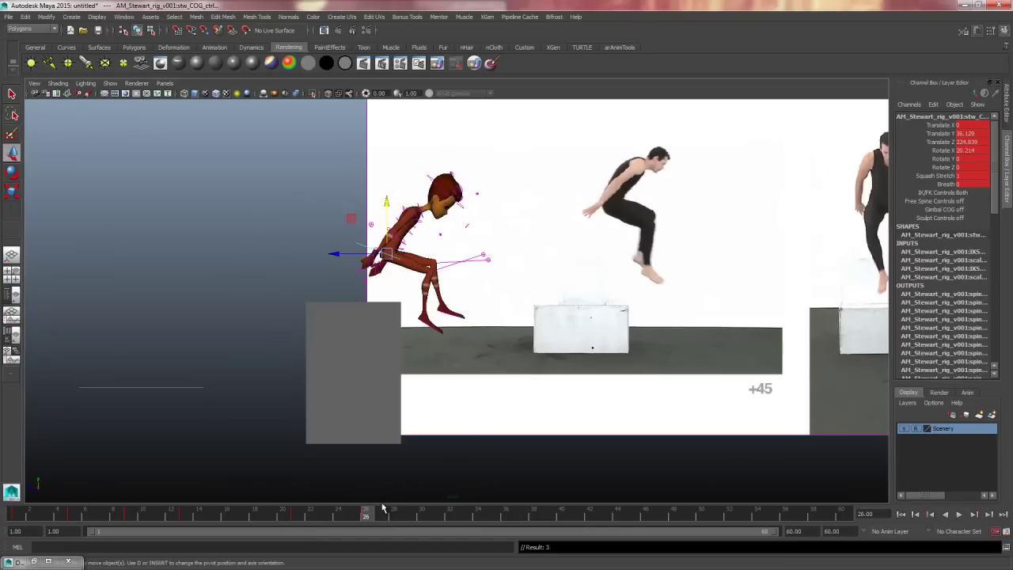
Step: Go to frame 31 and key all of the rig's controls as the start of the landing pose
drag(382, 512, 435, 517)
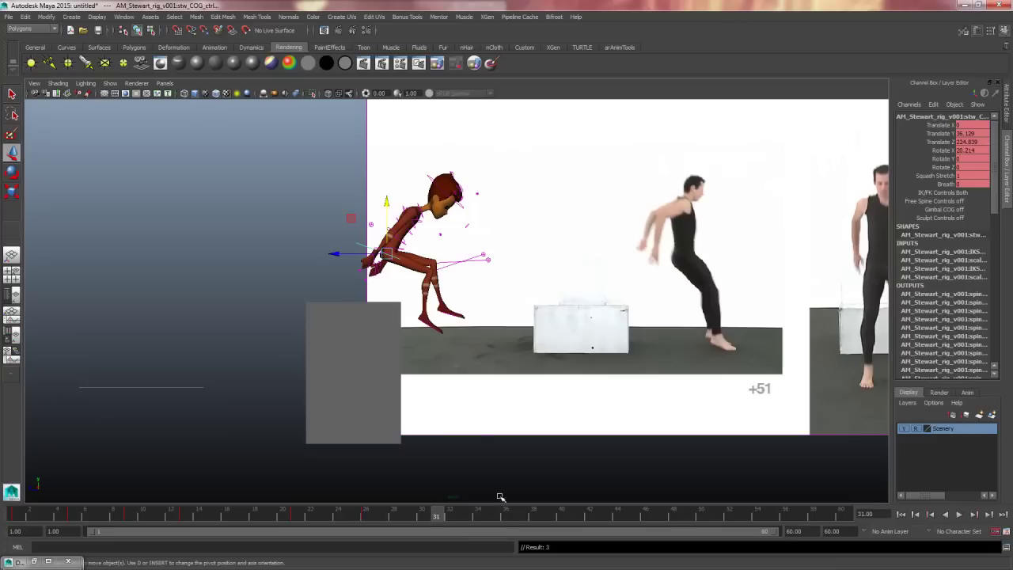
alt+middle_drag(575, 401, 477, 410)
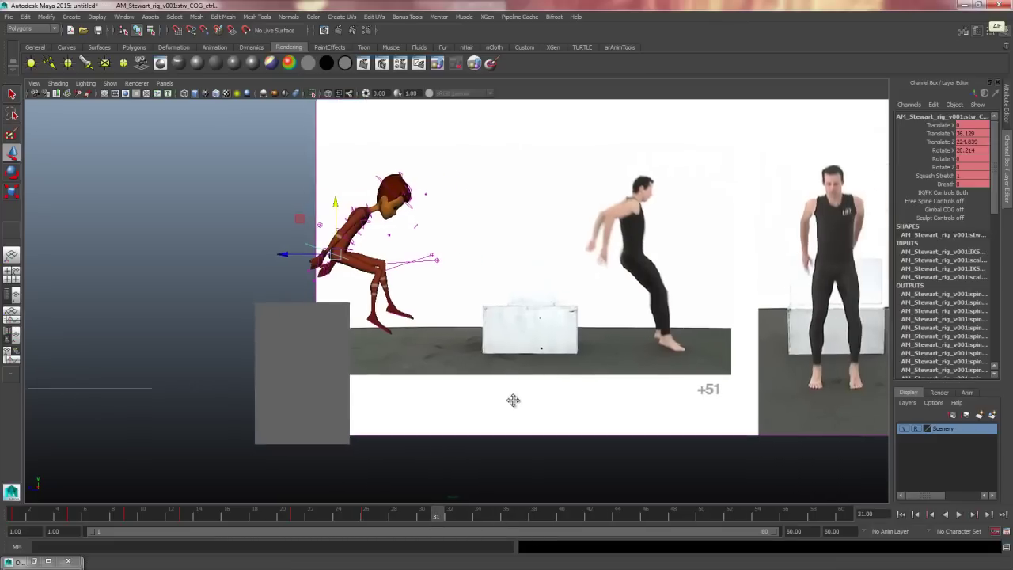
key(ctrl+a)
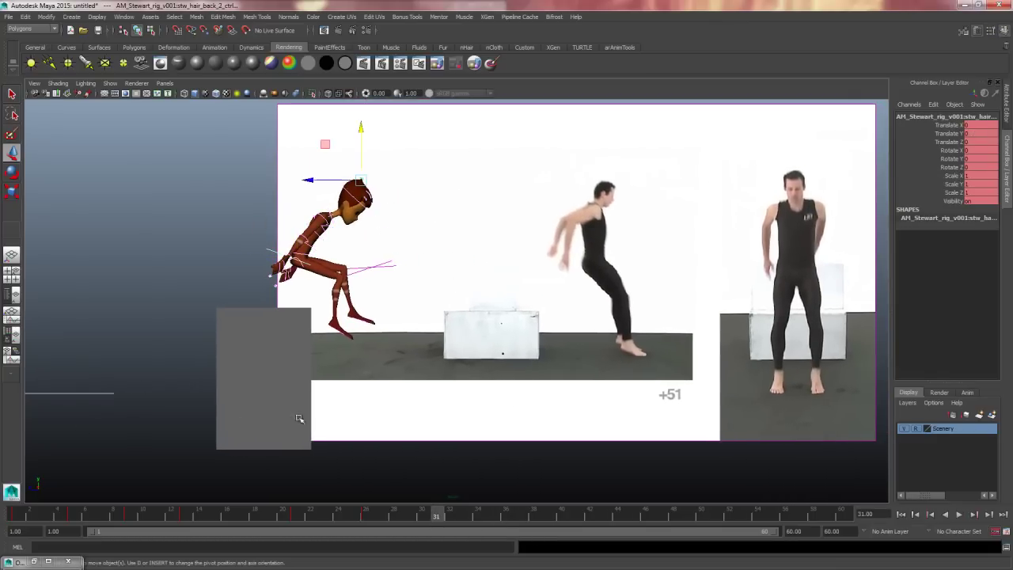
key(s)
click(459, 361)
key(q)
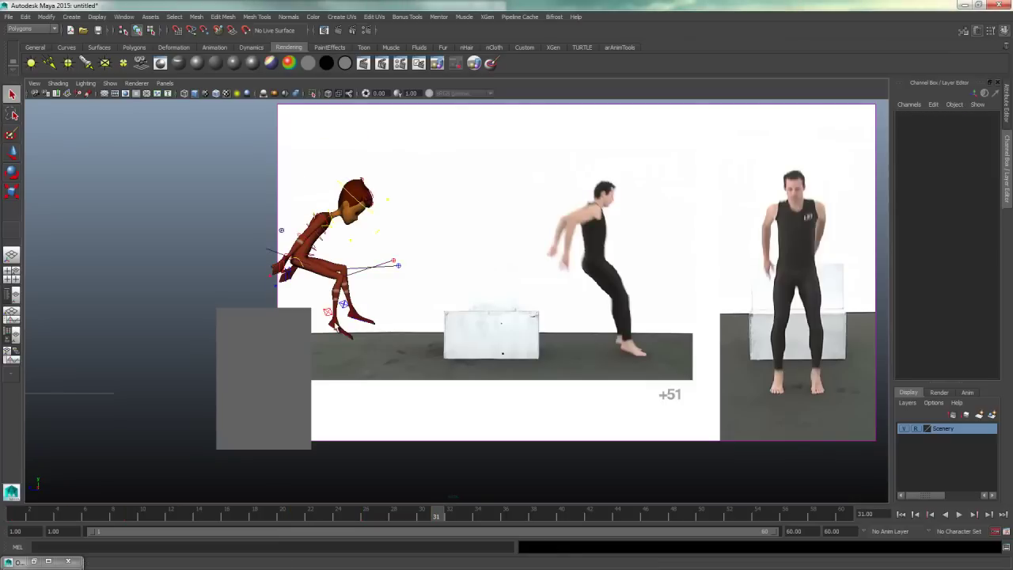
Step: Set both foot IK controls' Translate Y to 0 at frame 31 and lower the two knee pole vectors to knee height
click(329, 317)
shift+click(345, 311)
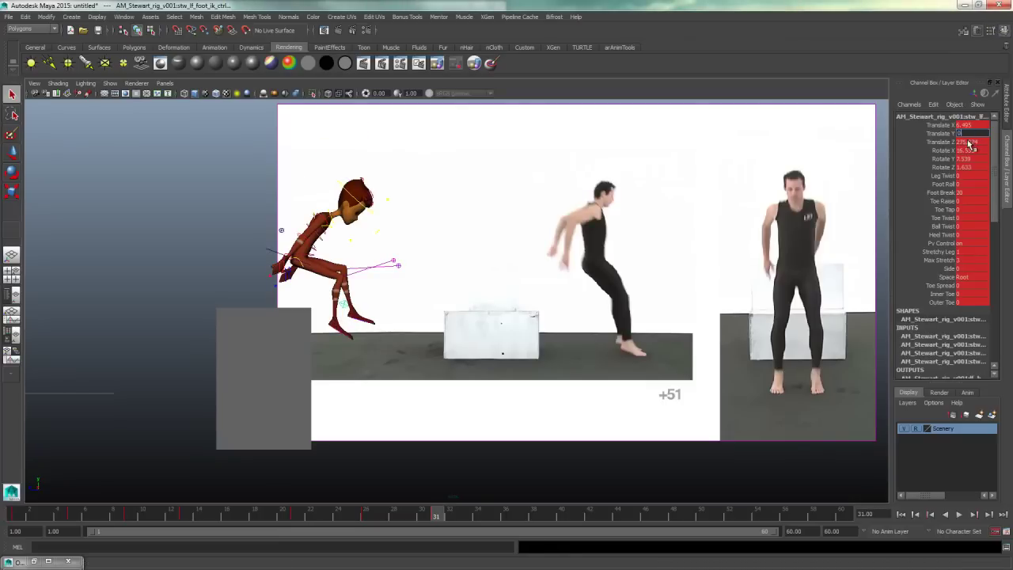
key(Return)
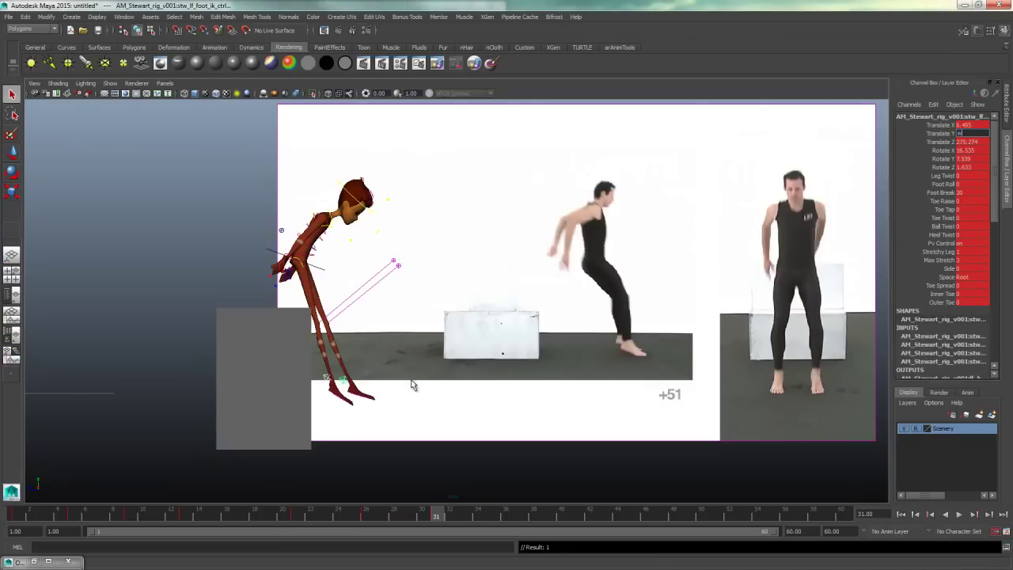
click(397, 317)
key(w)
drag(385, 251, 401, 327)
click(388, 379)
Step: Move both foot IK controls forward to about Translate Z 325.8 at frame 31 and compare the pose with frame 26
key(q)
click(342, 381)
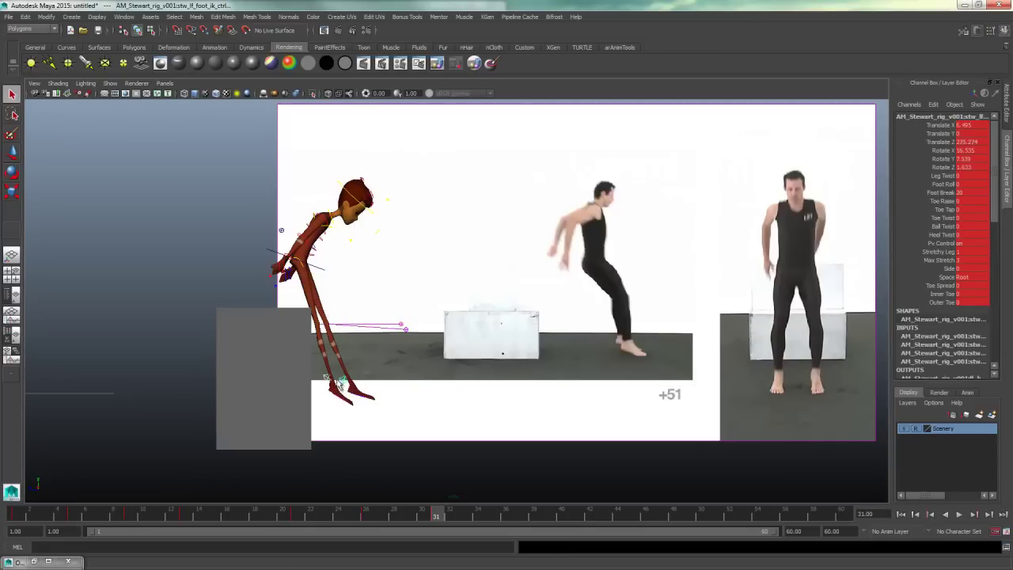
key(w)
drag(300, 385, 348, 395)
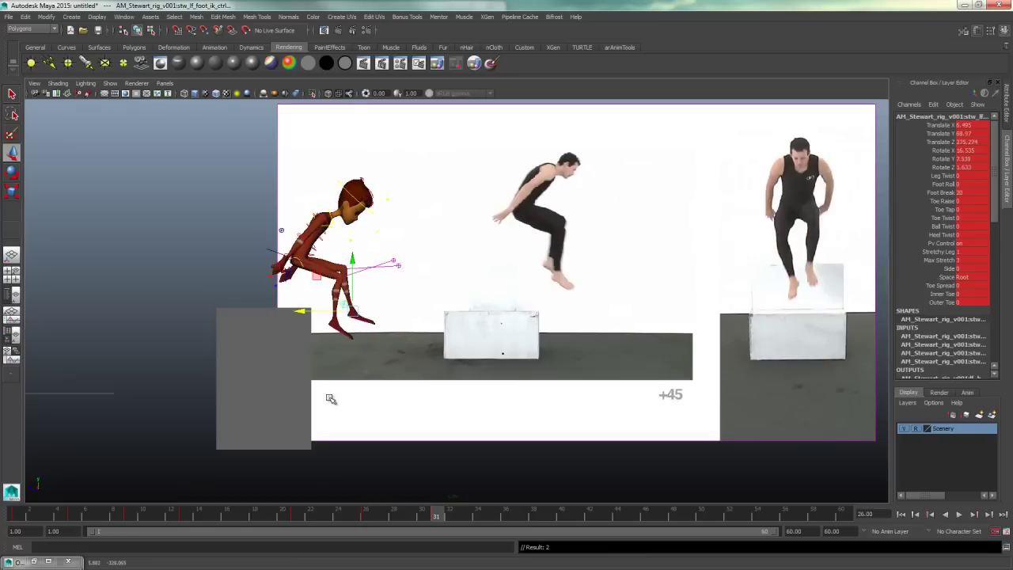
key(.)
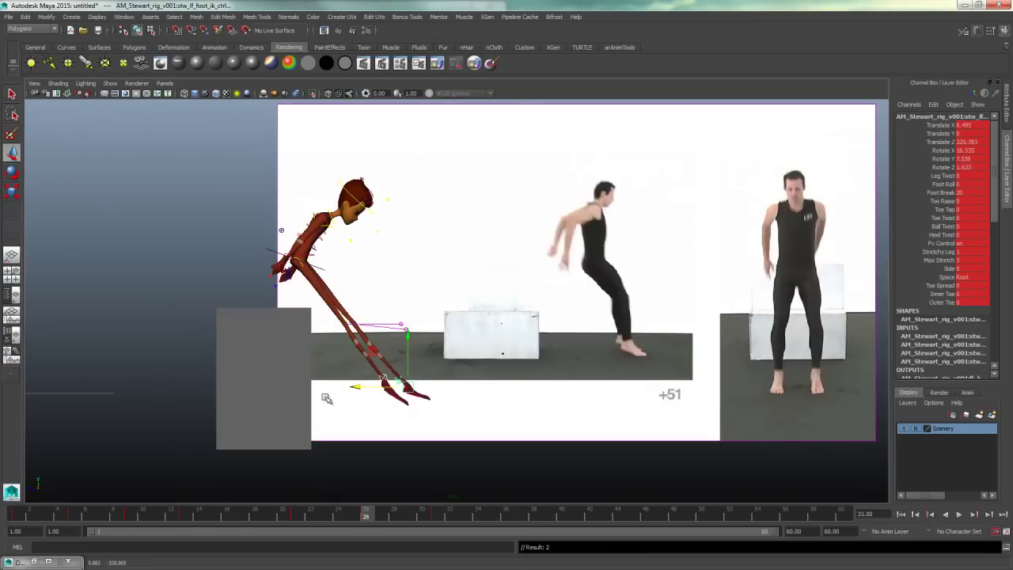
key(.)
Step: Move the COG down and forward to about Translate Y -6.2, Z 296.5, tilt it back to about Rotate X -13.2, and key it
click(333, 278)
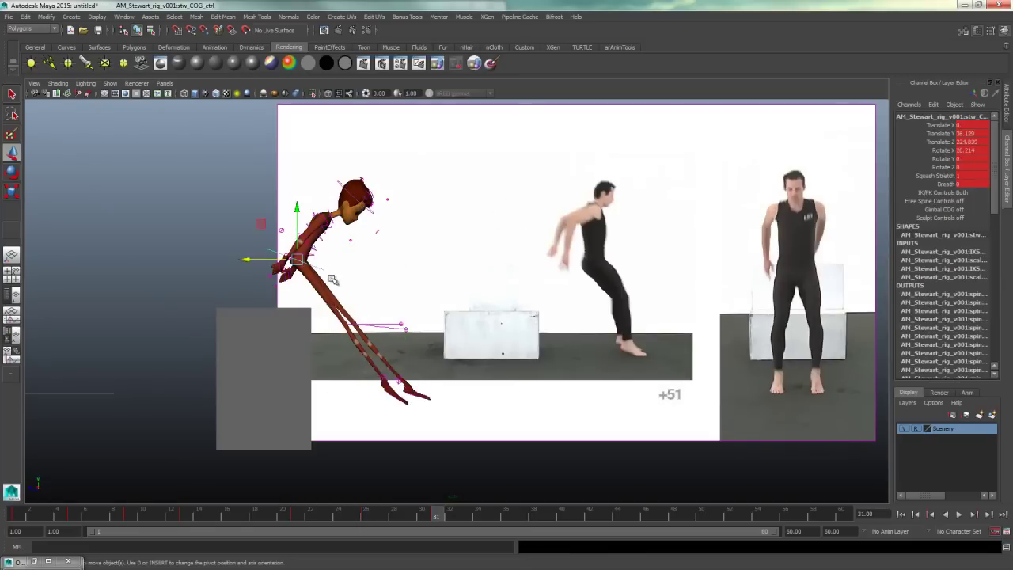
drag(299, 261, 375, 305)
key(e)
key(ctrl+z)
key(w)
key(e)
key(s)
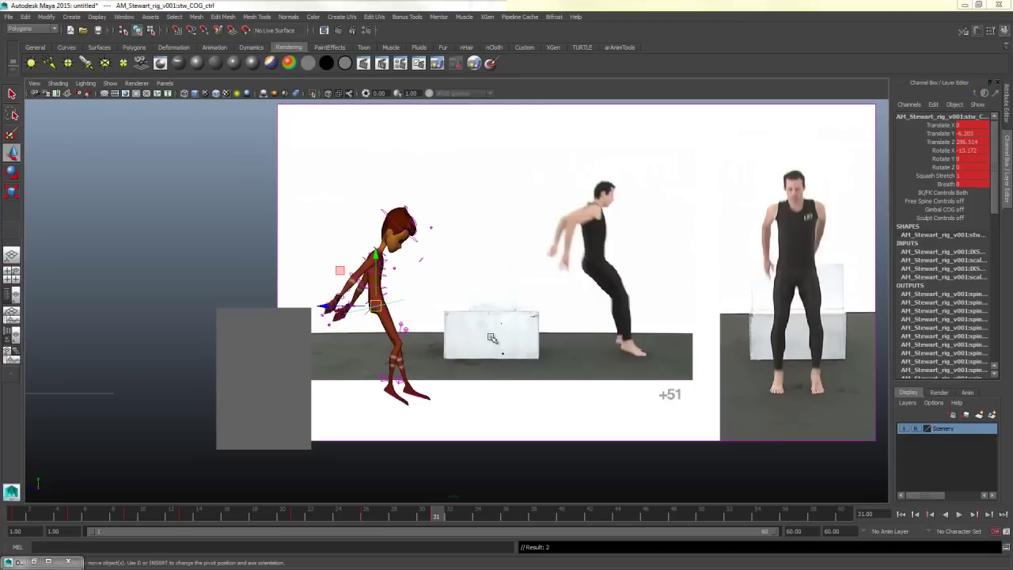
Step: Rotate the FK spine shoulder control to about Rotate X 7 in the side view
click(430, 269)
key(q)
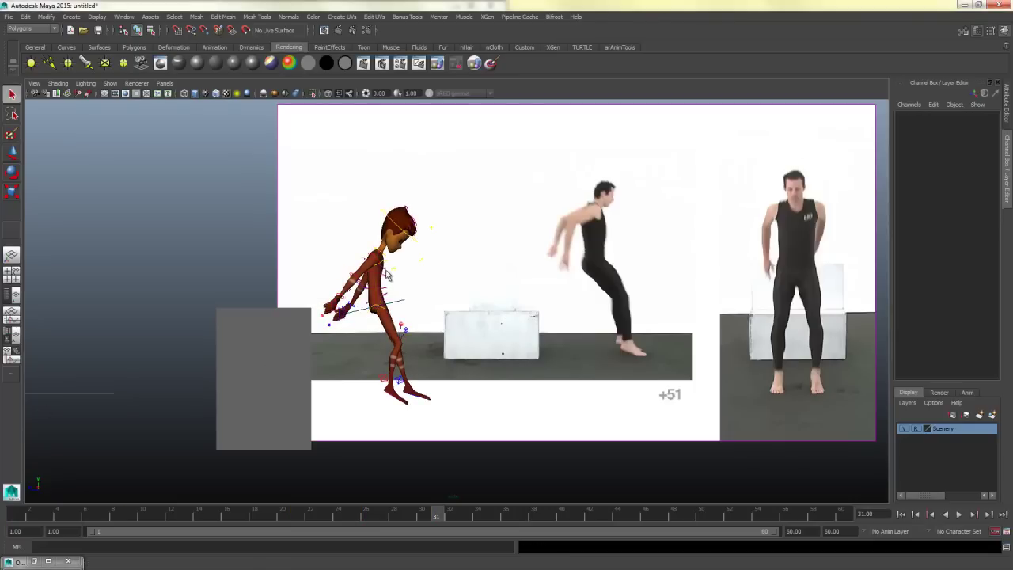
click(393, 270)
key(e)
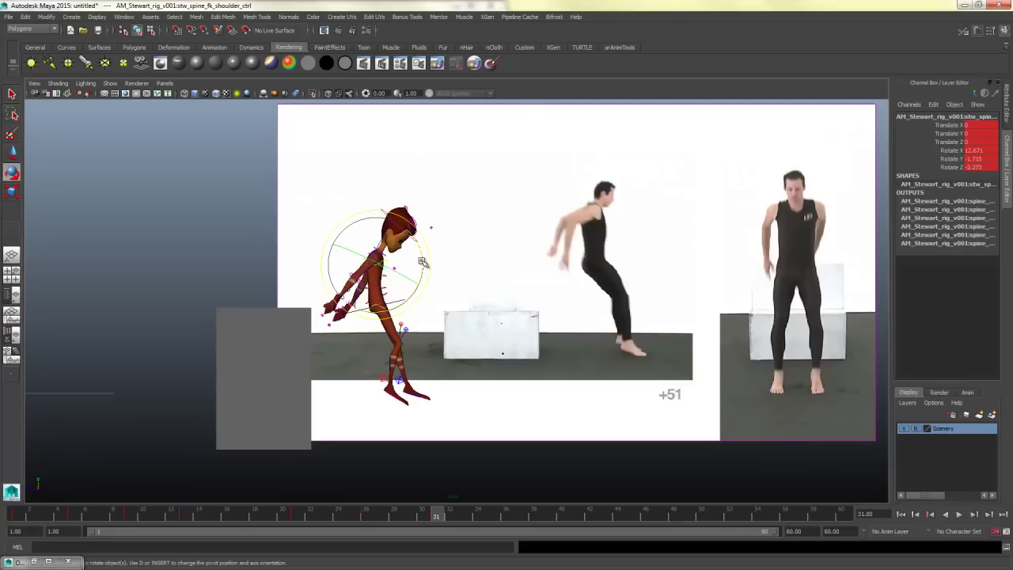
drag(422, 262, 422, 260)
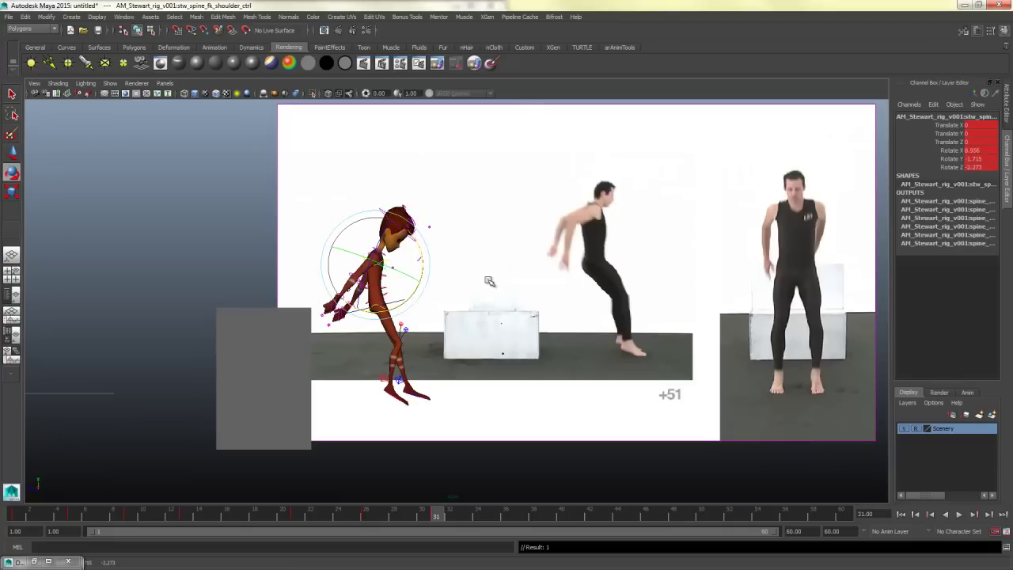
Step: Select the hip, middle, upper and shoulder FK spine controls in the perspective view and set their Rotate X, Y and Z to 0
key(space)
key(space)
alt+drag(657, 294, 619, 283)
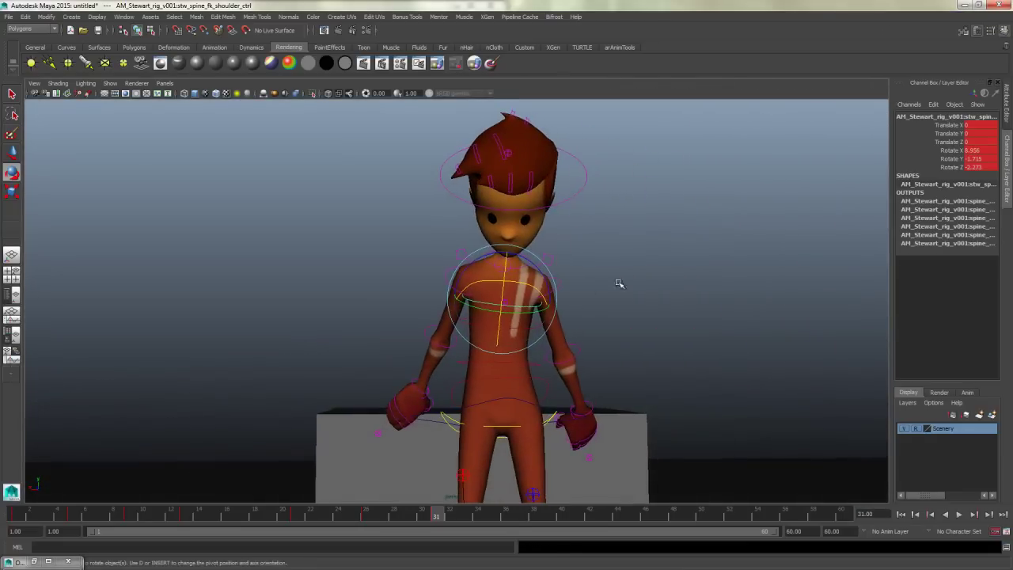
click(619, 293)
alt+middle_drag(619, 312, 595, 268)
alt+right_drag(595, 268, 635, 278)
key(q)
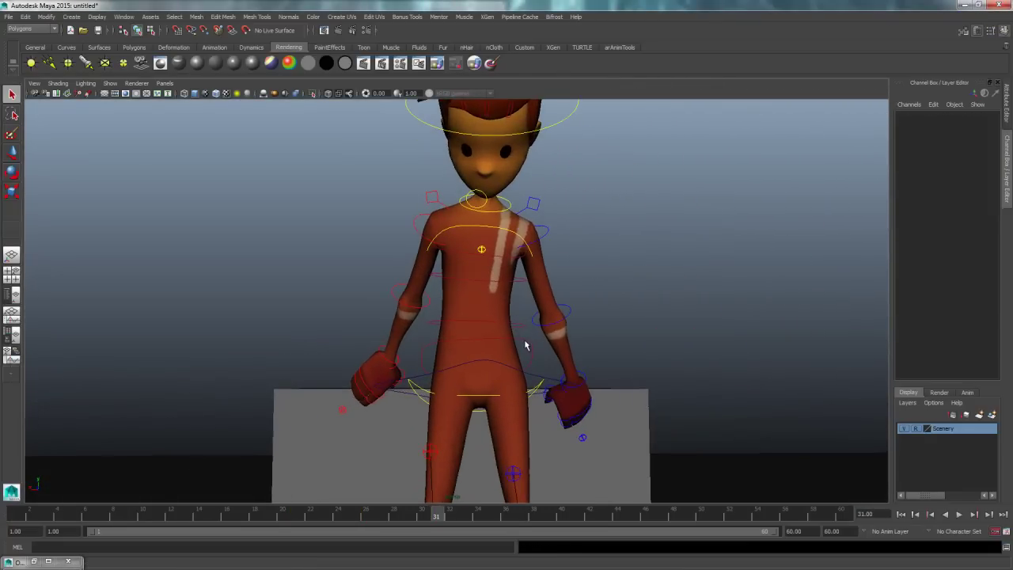
click(527, 349)
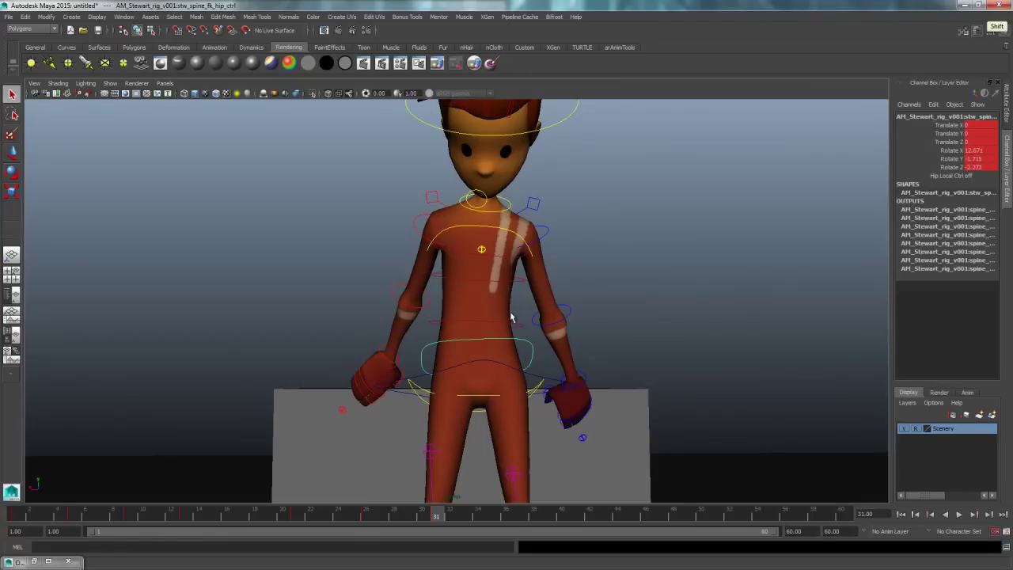
shift+click(513, 322)
shift+click(516, 281)
shift+click(514, 257)
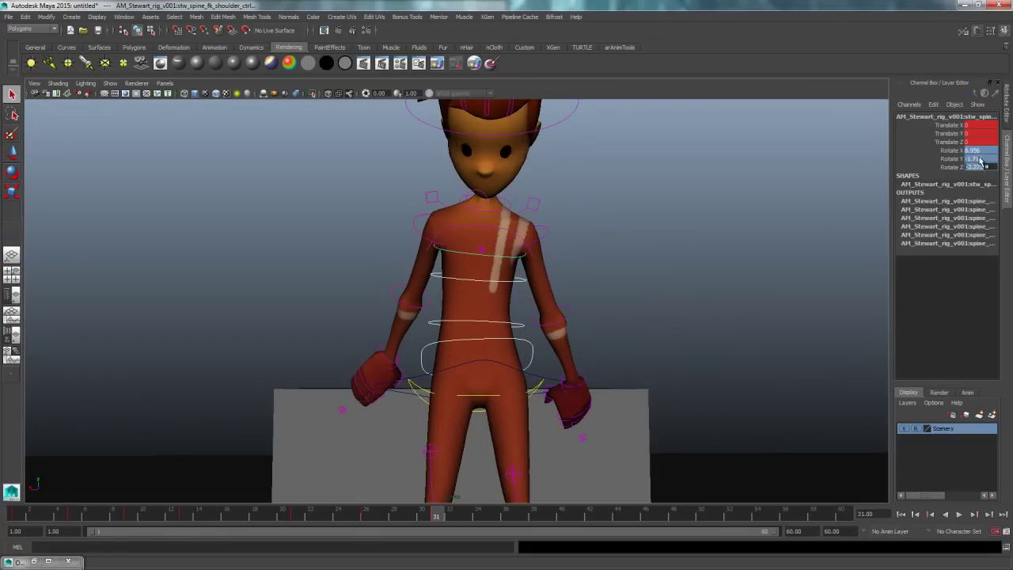
text(0)
key(Return)
Step: Rotate all the FK spine controls together to curl the torso slightly forward, checking the bend in the perspective and side views
alt+drag(599, 274, 667, 304)
click(691, 299)
key(e)
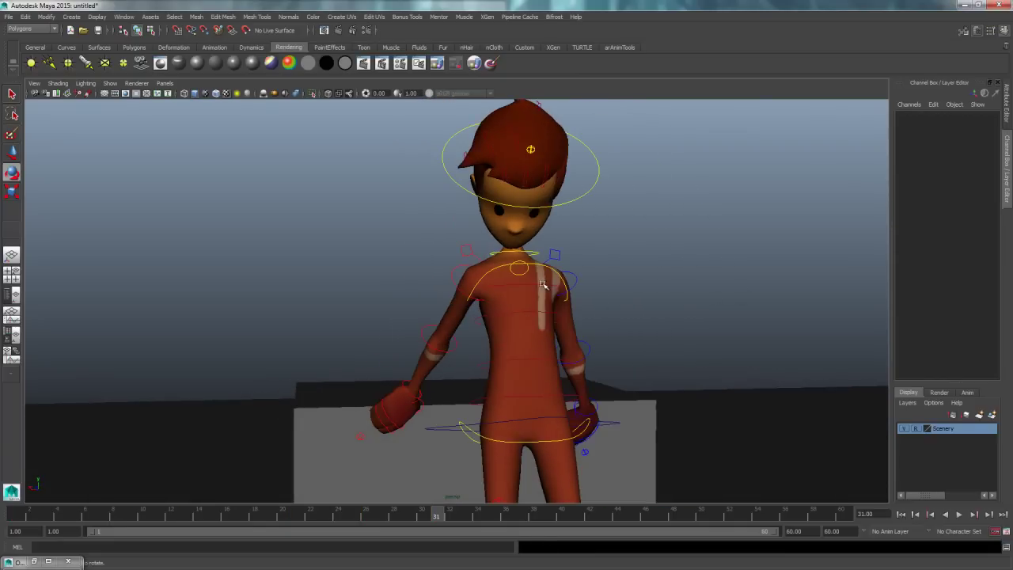
click(542, 285)
key(q)
shift+click(543, 314)
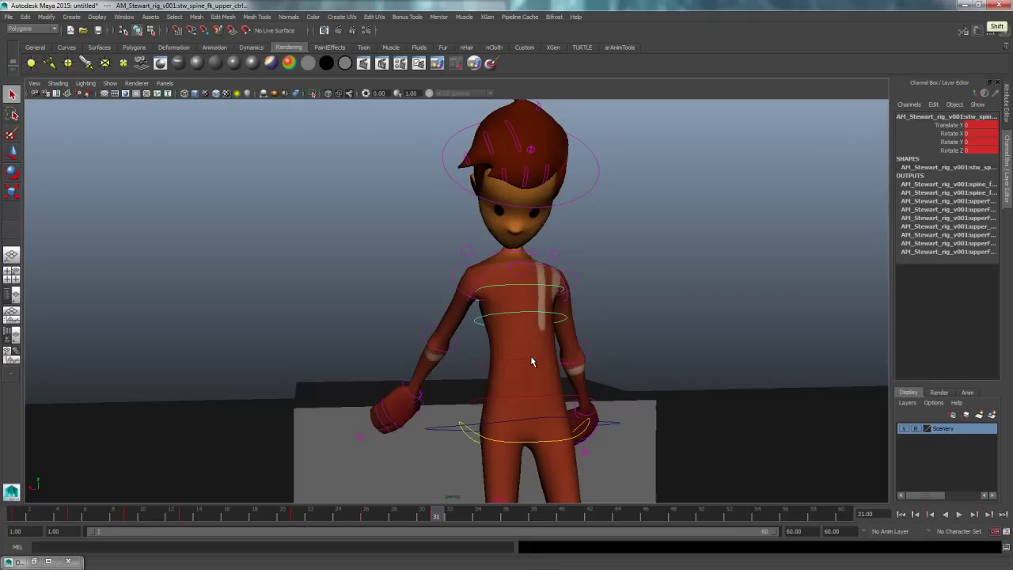
click(547, 400)
key(e)
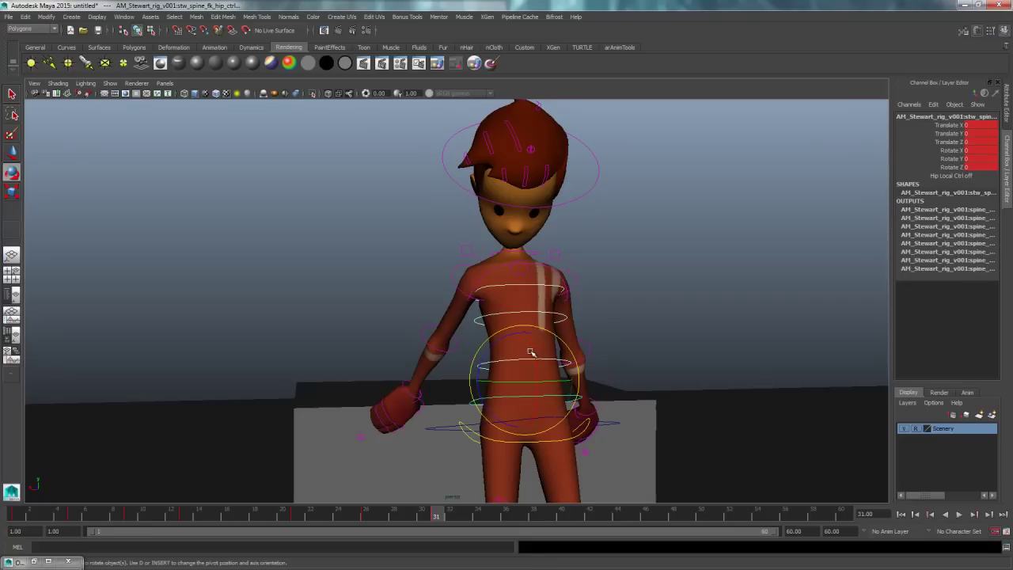
drag(531, 352, 625, 358)
key(space)
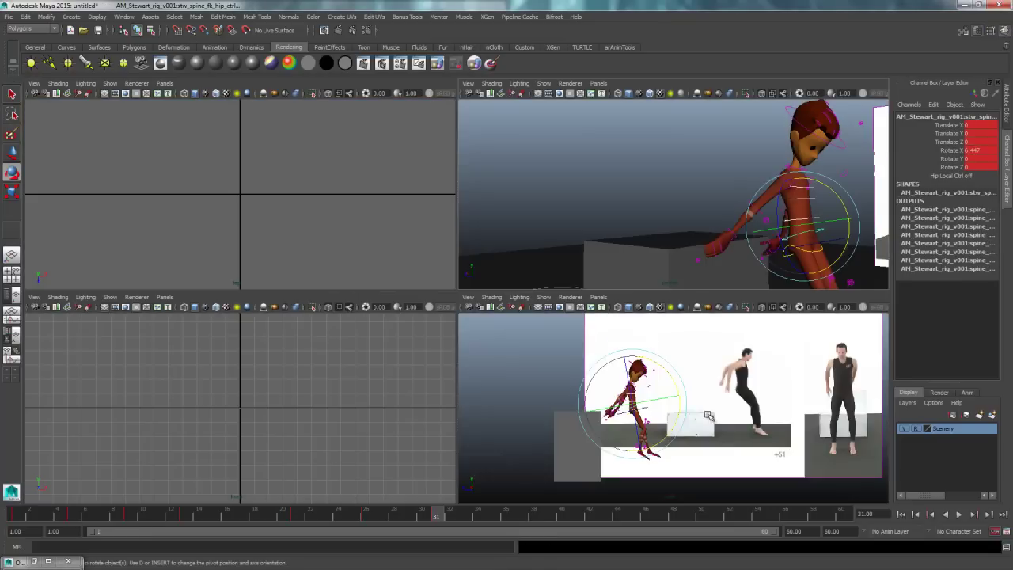
key(space)
drag(428, 260, 423, 266)
Step: Swing the arms back with the upper arm controls and rotate the right elbow in the side view to match the reference
click(490, 278)
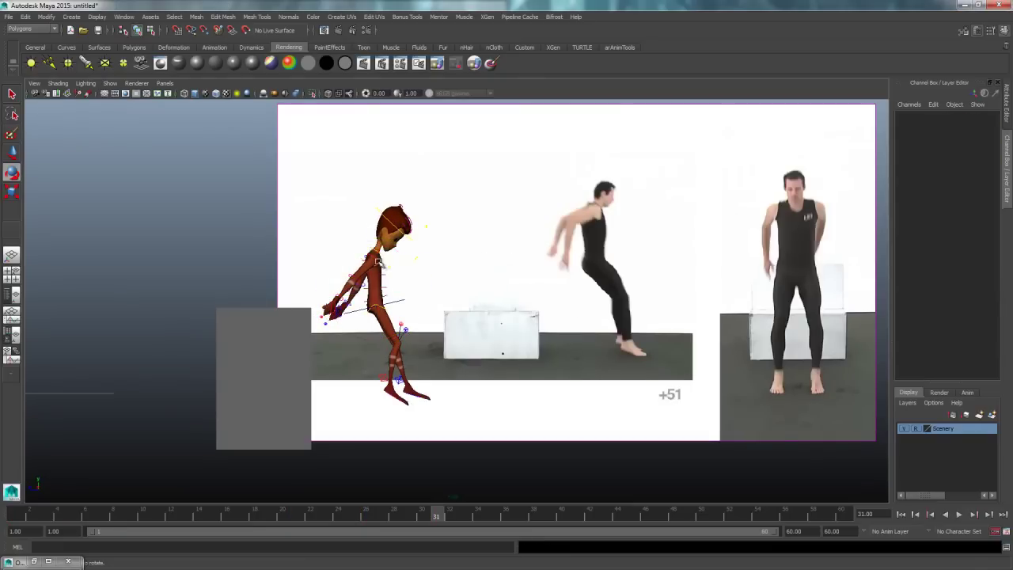
click(380, 262)
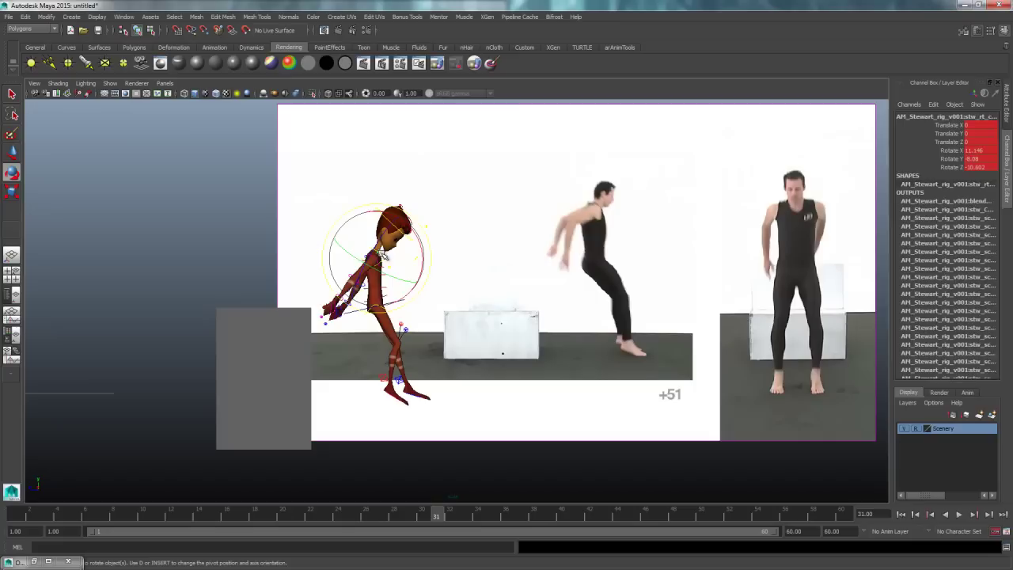
click(485, 247)
click(378, 269)
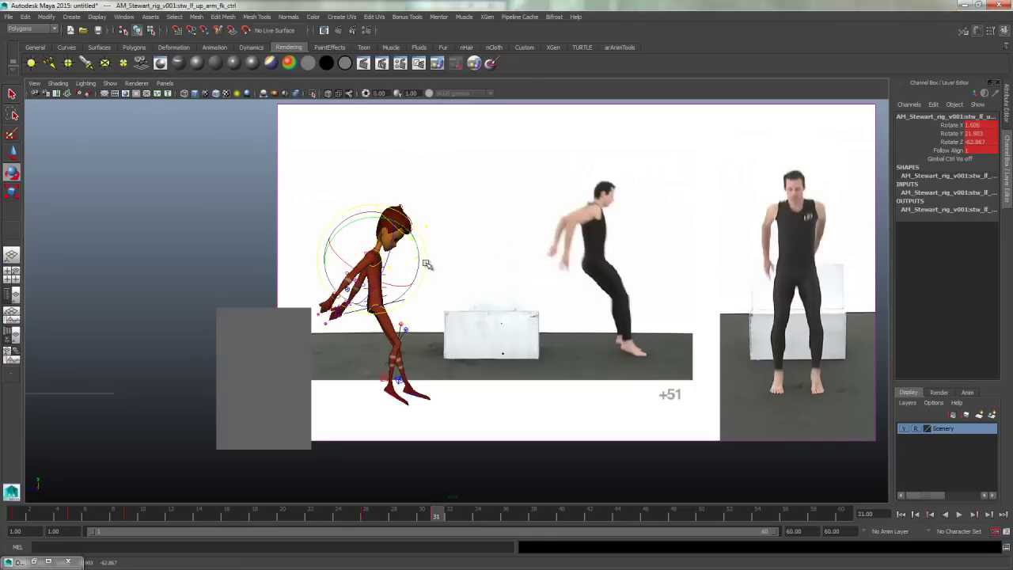
click(468, 262)
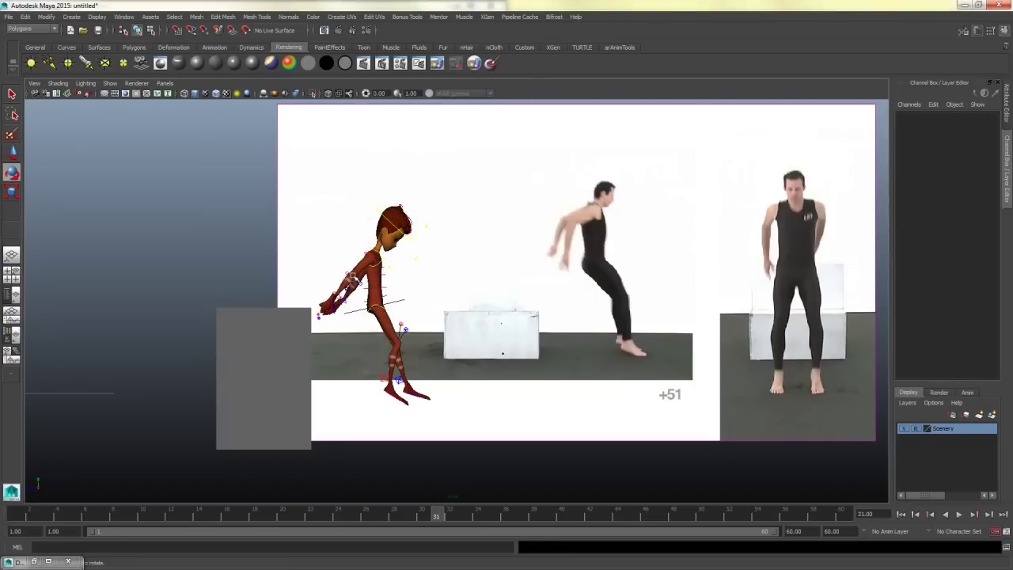
click(383, 286)
drag(405, 303, 429, 246)
Step: Rotate the left clavicle in the perspective view to about Rotate X -11.2, Y -7.1, Z 3.5
key(space)
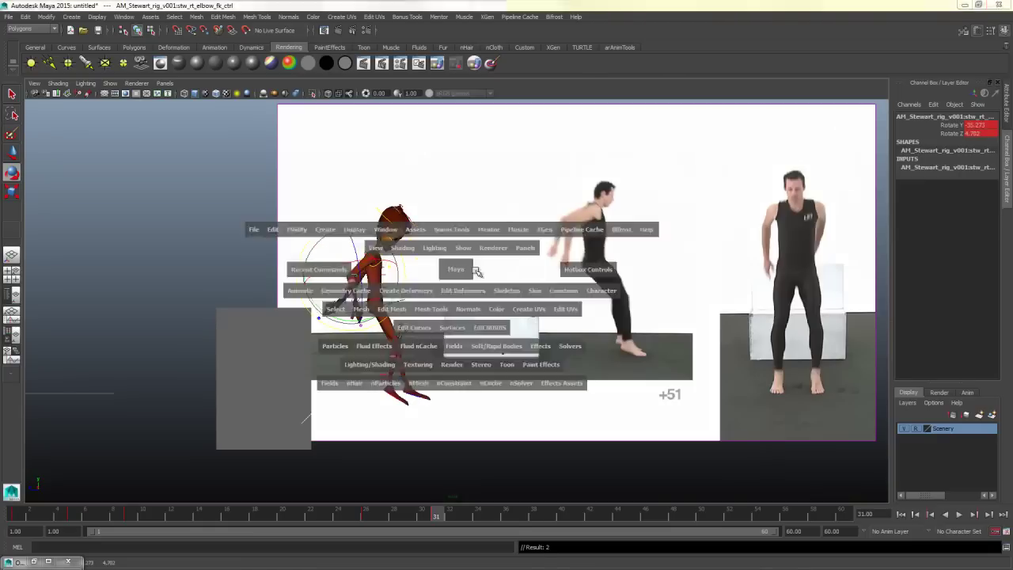
key(space)
alt+drag(703, 298, 638, 297)
click(620, 267)
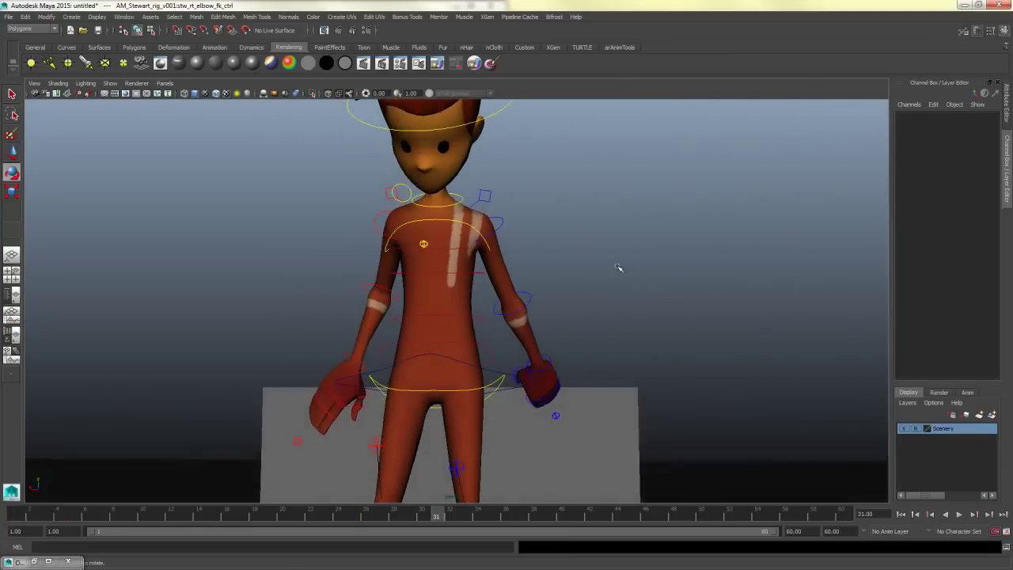
click(483, 194)
drag(488, 217, 471, 214)
mouse_move(531, 234)
alt+mouse_down()
mouse_move(493, 237)
mouse_move(513, 236)
alt+mouse_up()
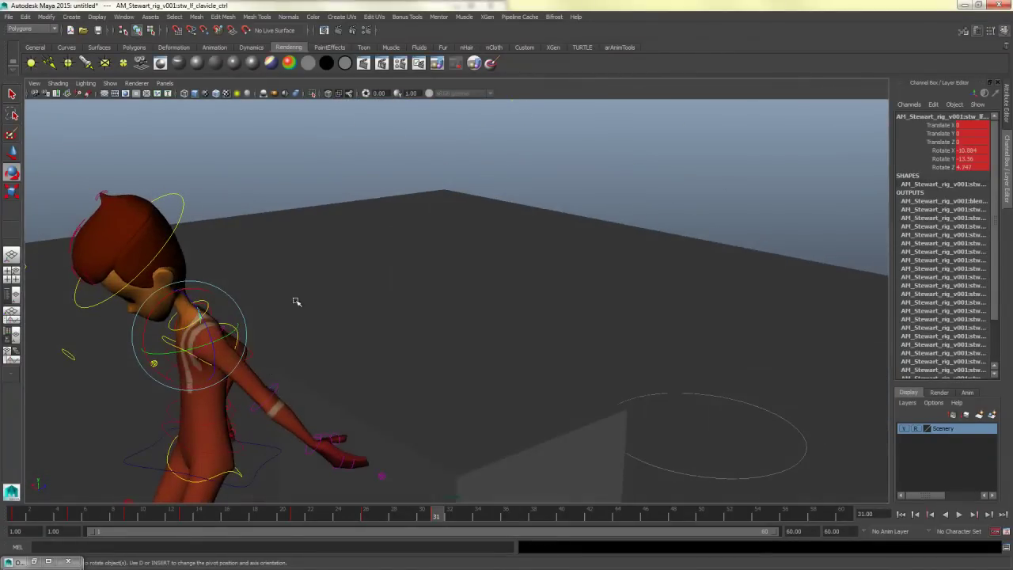
drag(203, 346, 210, 341)
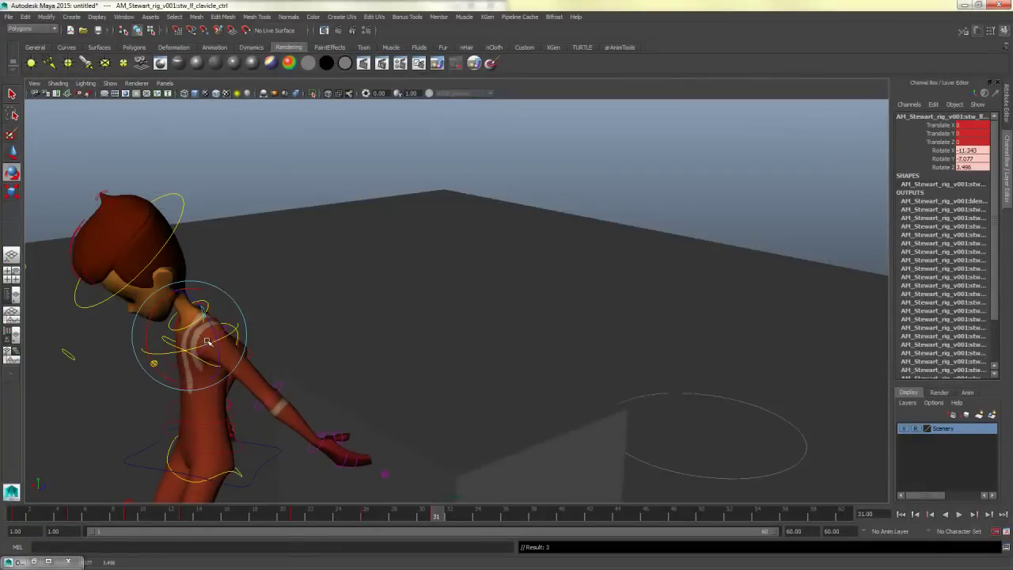
click(282, 341)
alt+drag(285, 341, 394, 288)
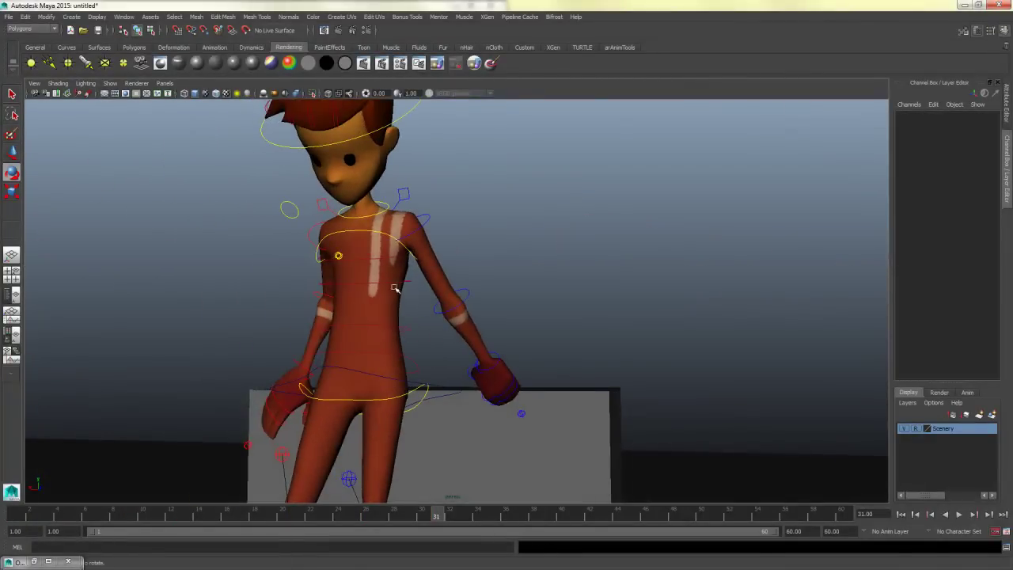
Step: Rotate the left arm's FK controls at frame 31 to adjust the upper arm, forearm and hand
click(411, 235)
drag(408, 241, 415, 232)
click(495, 291)
click(466, 298)
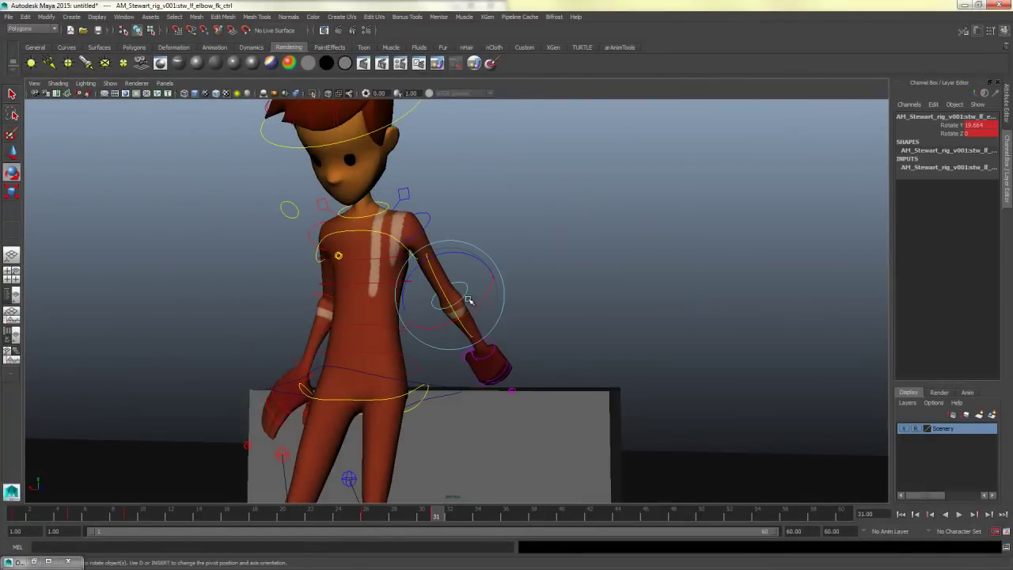
drag(468, 301, 495, 360)
click(506, 346)
click(499, 360)
Step: Rotate the right wrist FK control at frame 31 to adjust the angle of the right hand
alt+drag(495, 360, 637, 329)
click(472, 340)
click(436, 357)
key(space)
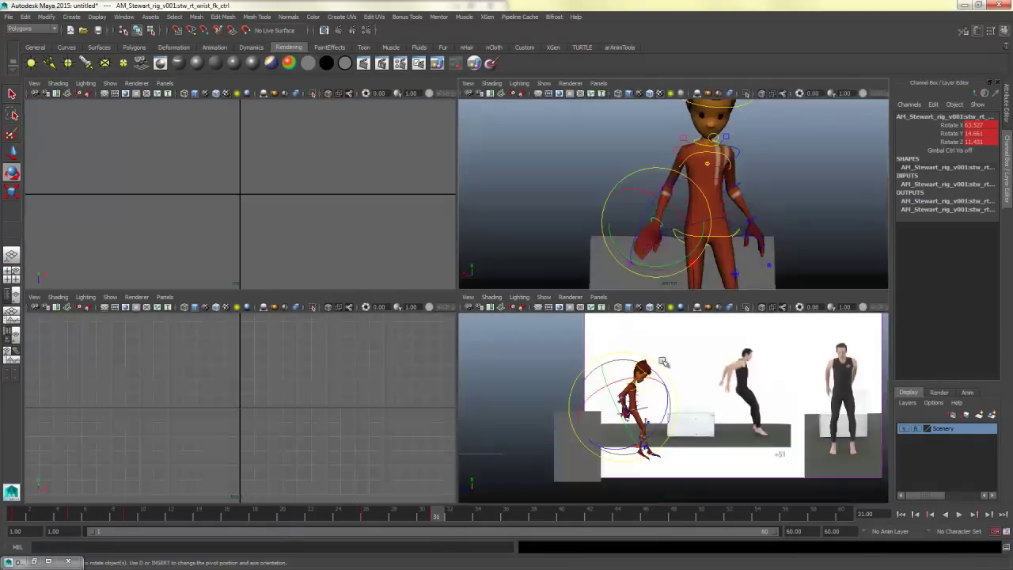
key(space)
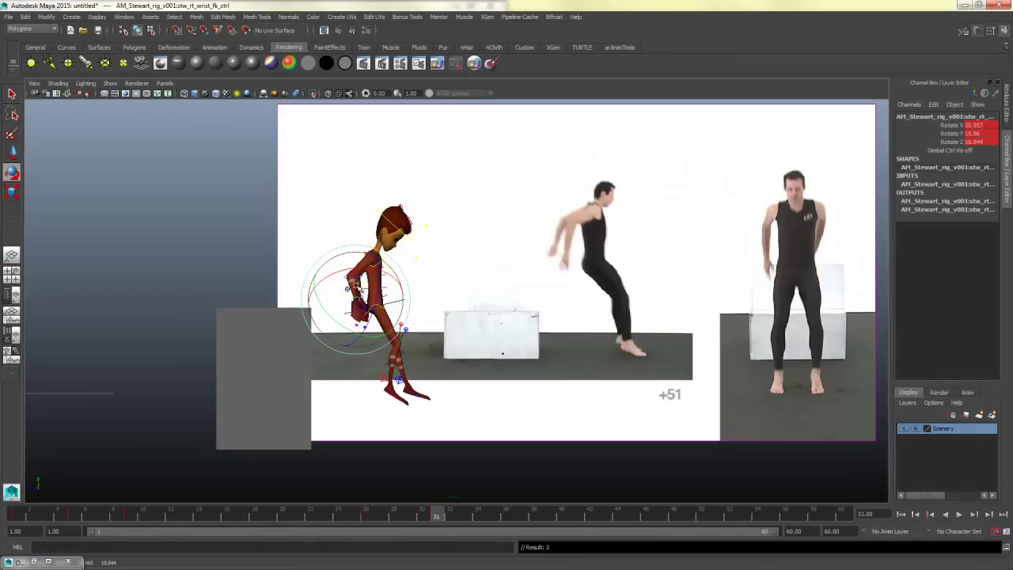
Step: Rotate the right upper arm backward against the side-view reference, to about 57.8 in Y and -78.5 in Z
click(428, 272)
click(423, 262)
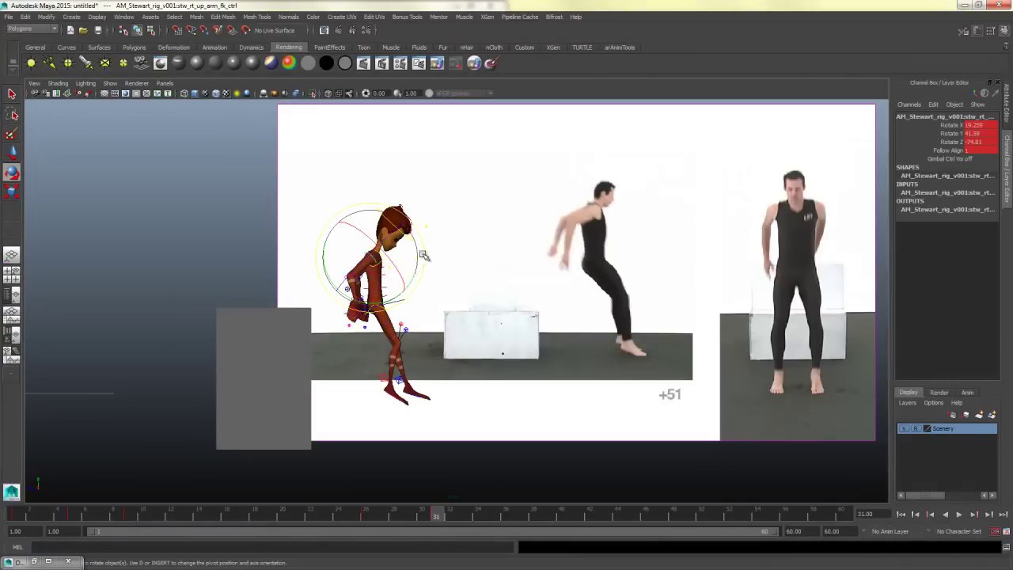
mouse_move(423, 257)
mouse_down()
mouse_move(419, 246)
mouse_move(415, 271)
mouse_up()
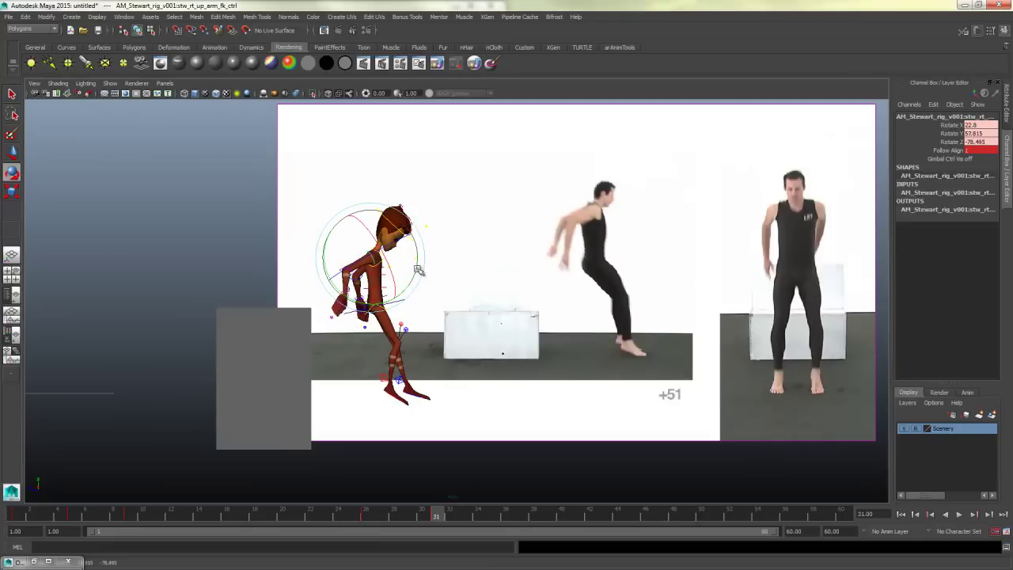
click(437, 294)
Step: Rotate the left upper arm FK control at frame 31 in the perspective view
key(space)
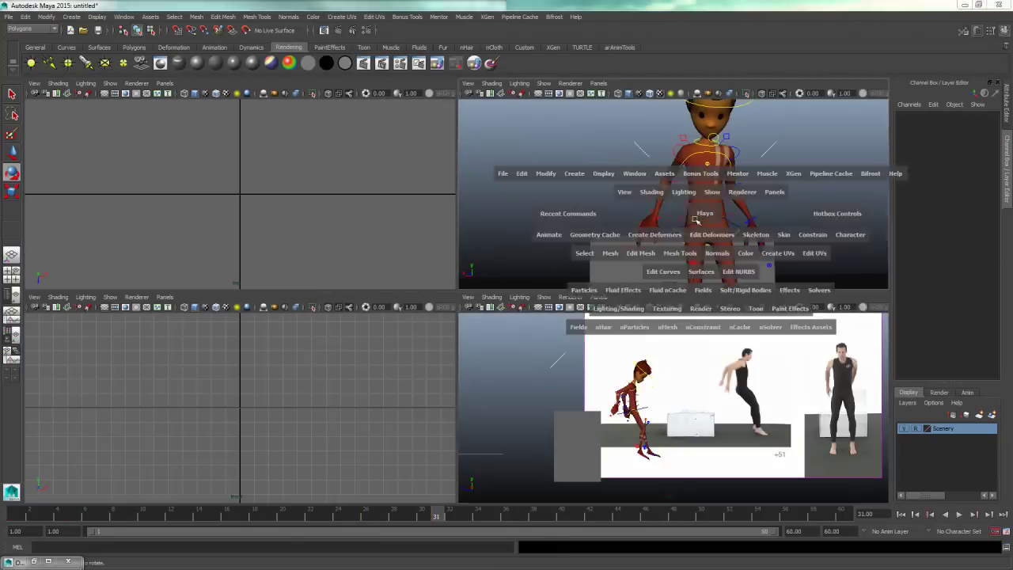
key(space)
click(512, 228)
drag(512, 228, 605, 215)
key(space)
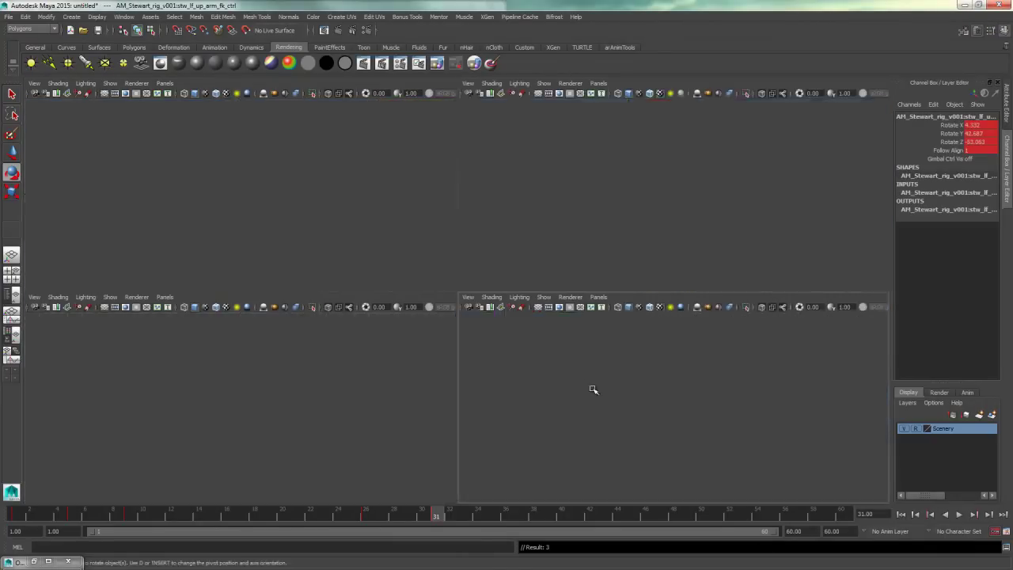
key(space)
Step: Examine the frame 31 pose as a black silhouette without rig controls, and restore the controls and textured display
alt+middle_drag(457, 362, 462, 373)
alt+right_drag(462, 373, 518, 342)
key(7)
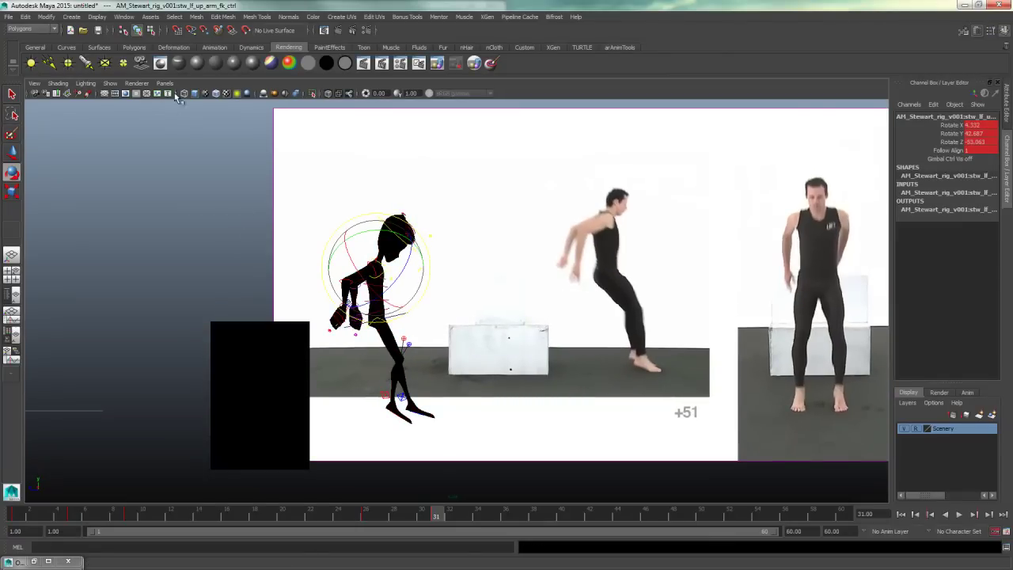
click(619, 48)
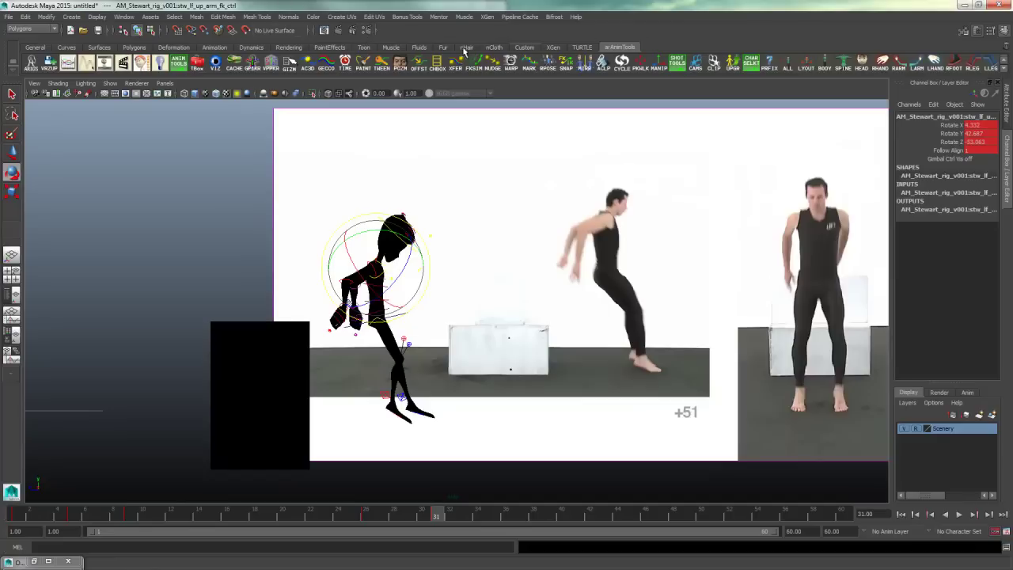
click(239, 282)
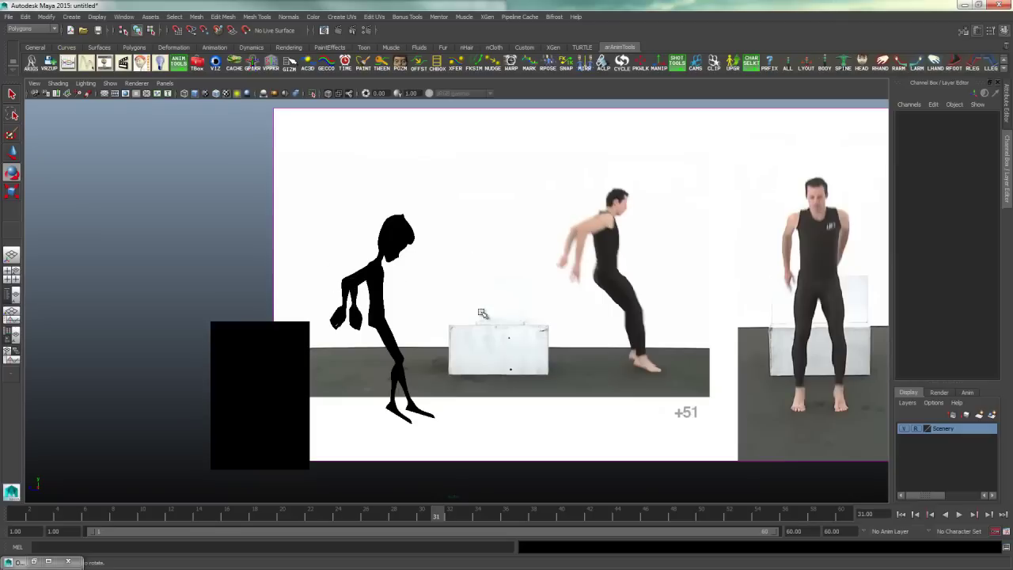
click(215, 69)
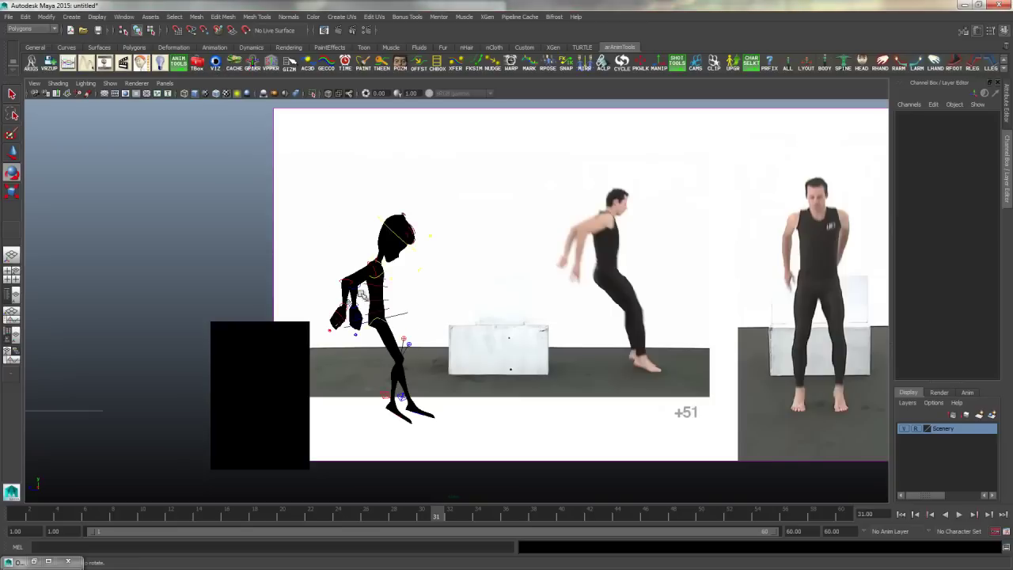
key(6)
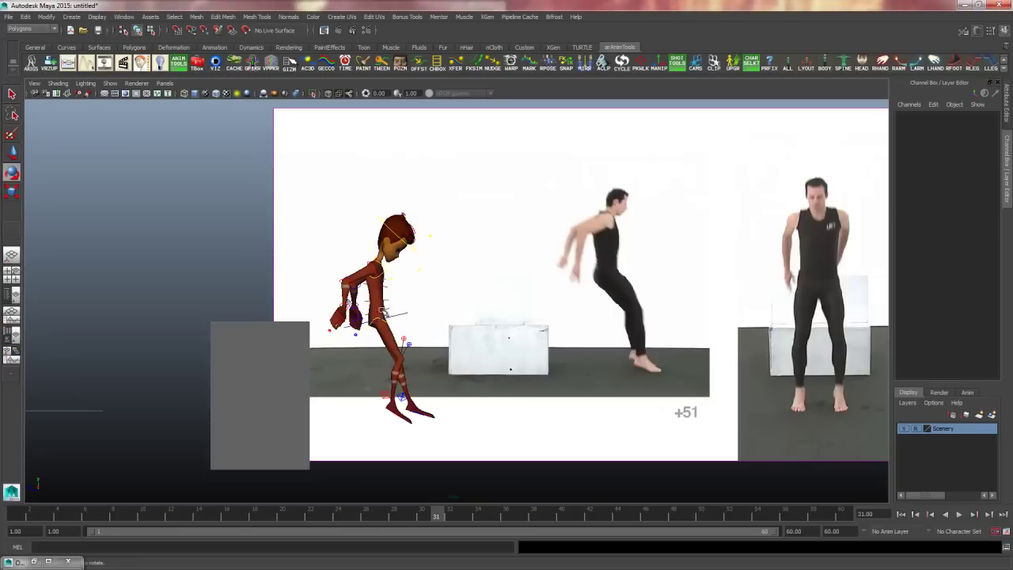
Step: Rotate the neck control at frame 31 to about -8.8 in X and compare it with the side-view reference
key(space)
key(space)
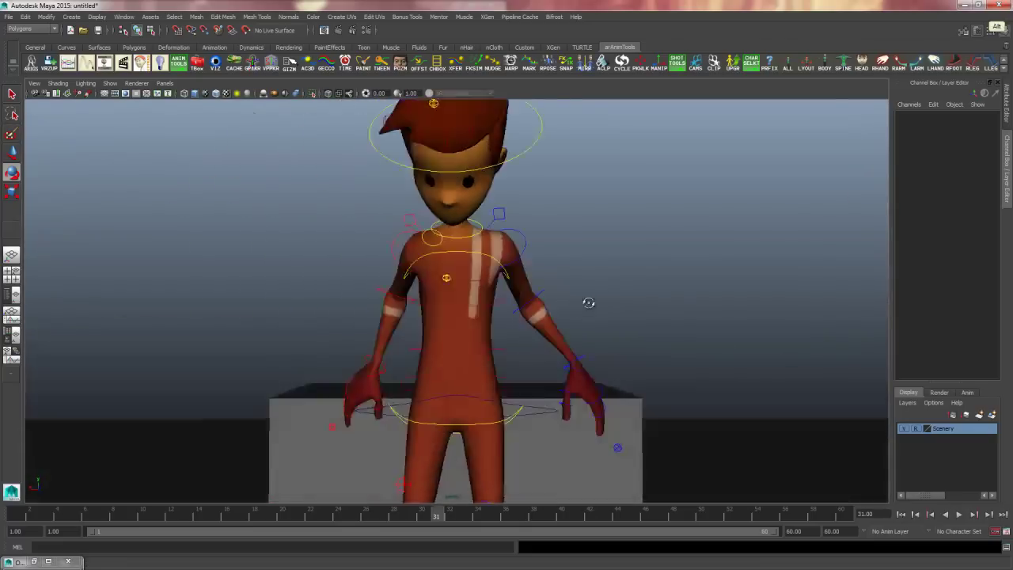
alt+drag(588, 302, 603, 283)
alt+right_drag(604, 283, 482, 271)
alt+drag(481, 271, 627, 256)
click(566, 217)
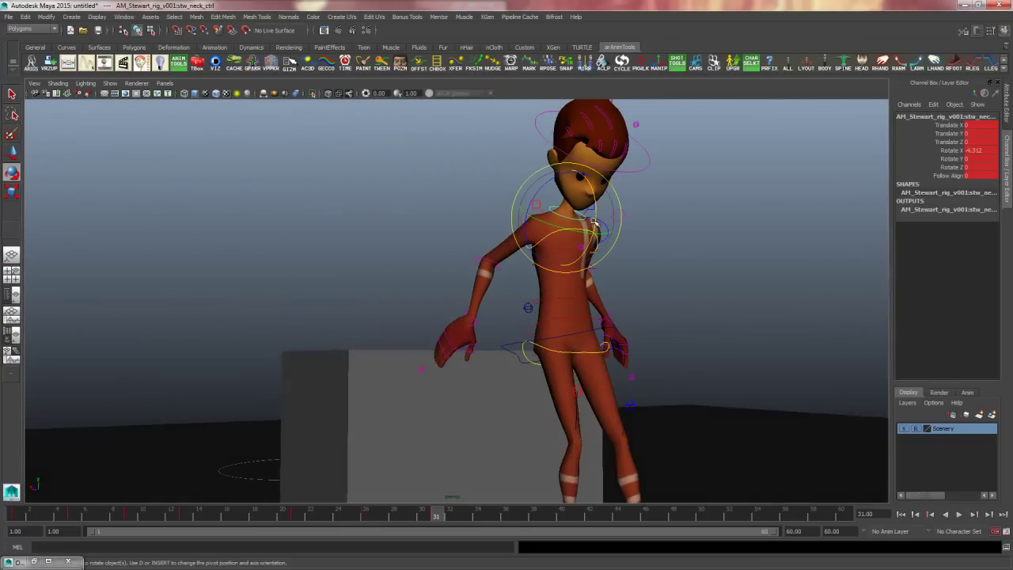
key(space)
key(space)
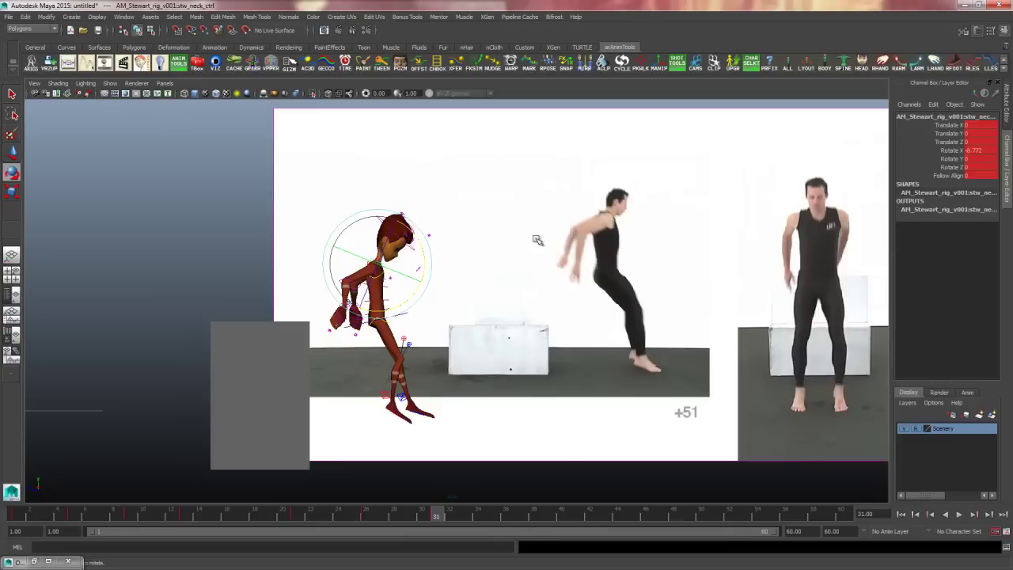
Step: Tilt the head up to about 42 in Rotate X and readjust the neck's forward lean in the side view
click(392, 213)
click(386, 212)
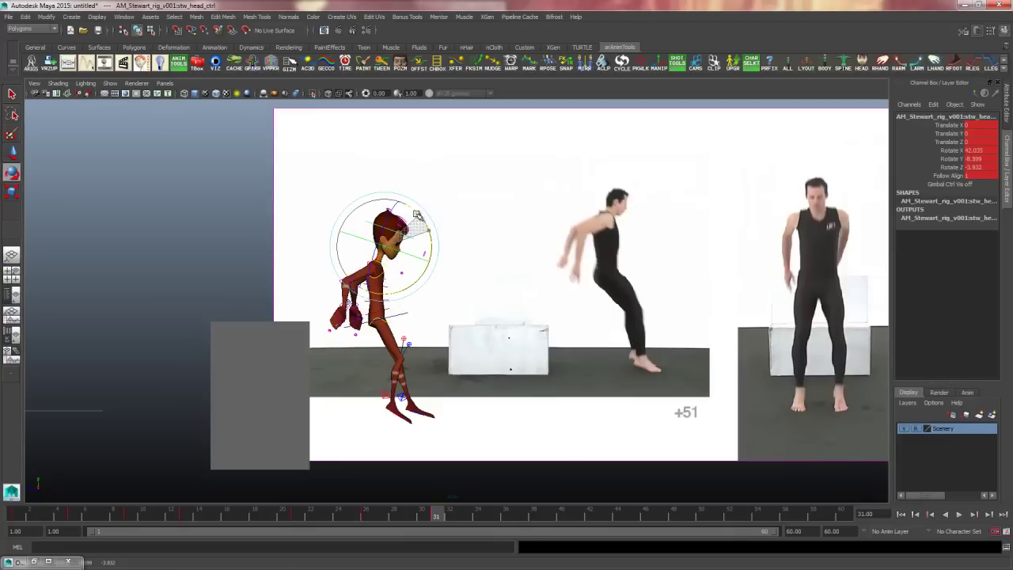
click(390, 265)
click(393, 265)
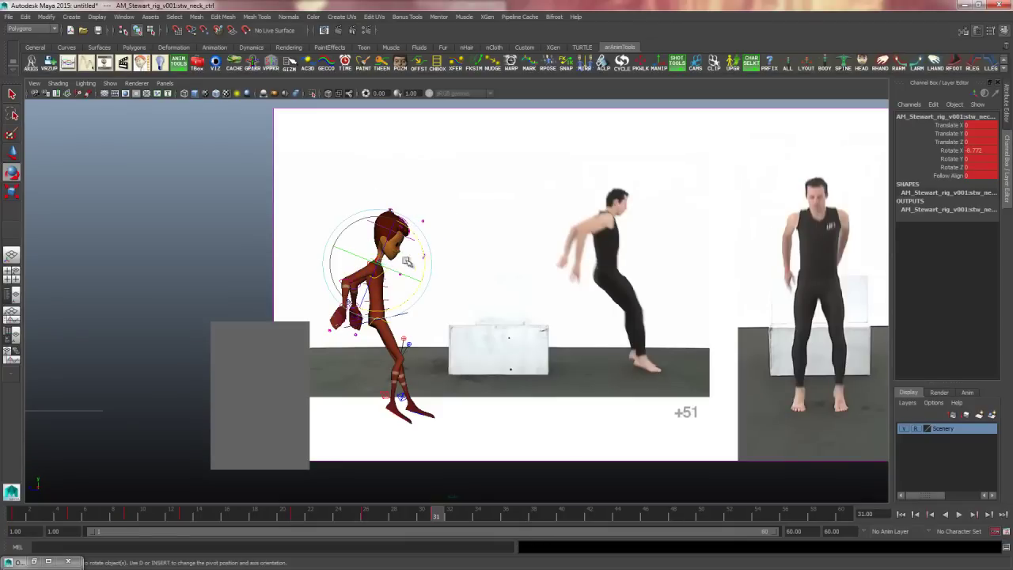
click(539, 168)
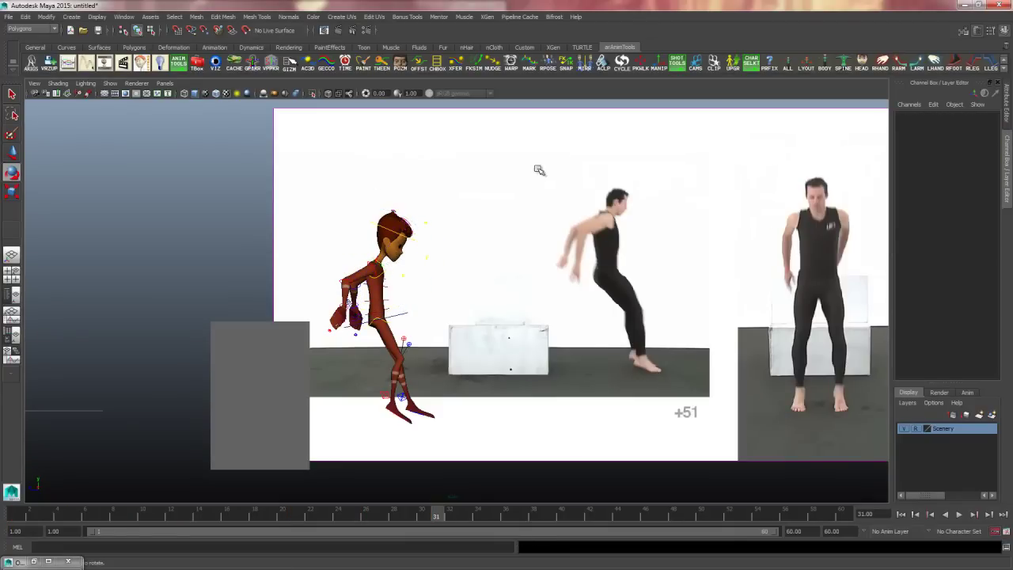
Step: Select all of the character's rig controls and key the full pose at frame 31
drag(538, 168, 269, 438)
click(34, 561)
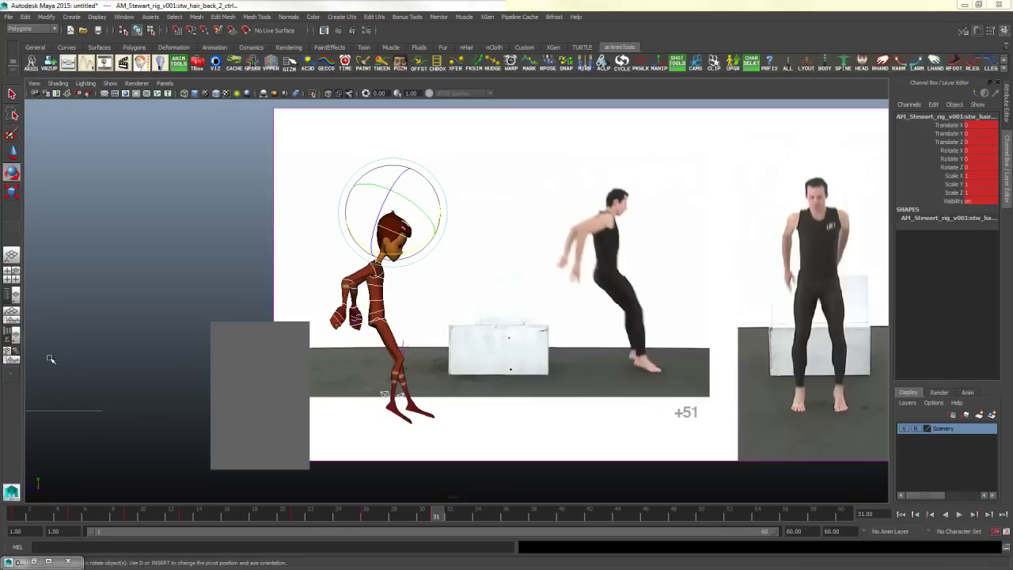
click(515, 197)
drag(513, 181, 204, 456)
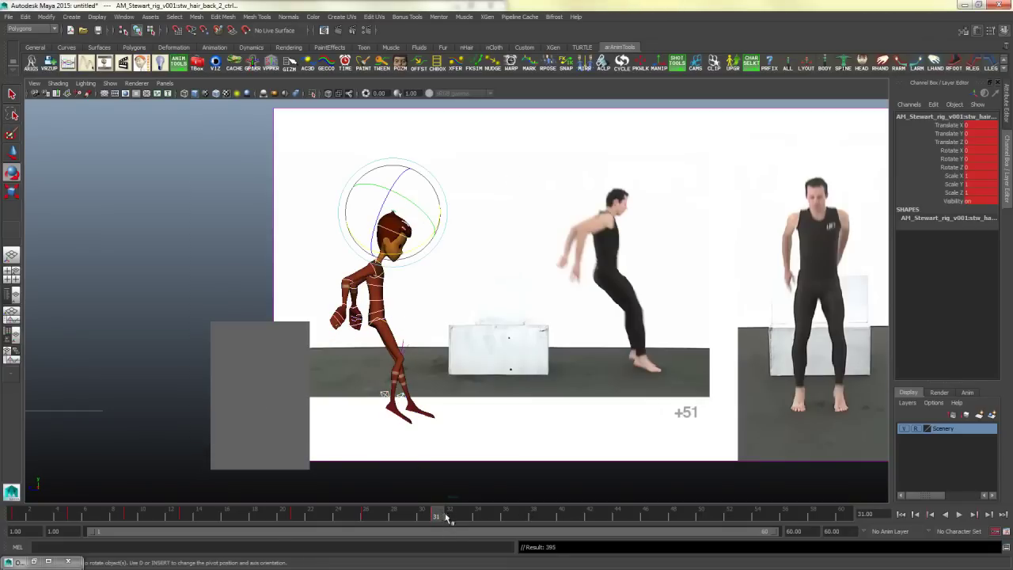
Step: Go to frame 34 and set a key on all of the character's rig controls
mouse_move(446, 518)
mouse_down()
mouse_move(502, 523)
mouse_move(464, 525)
mouse_move(497, 530)
mouse_move(482, 530)
mouse_up()
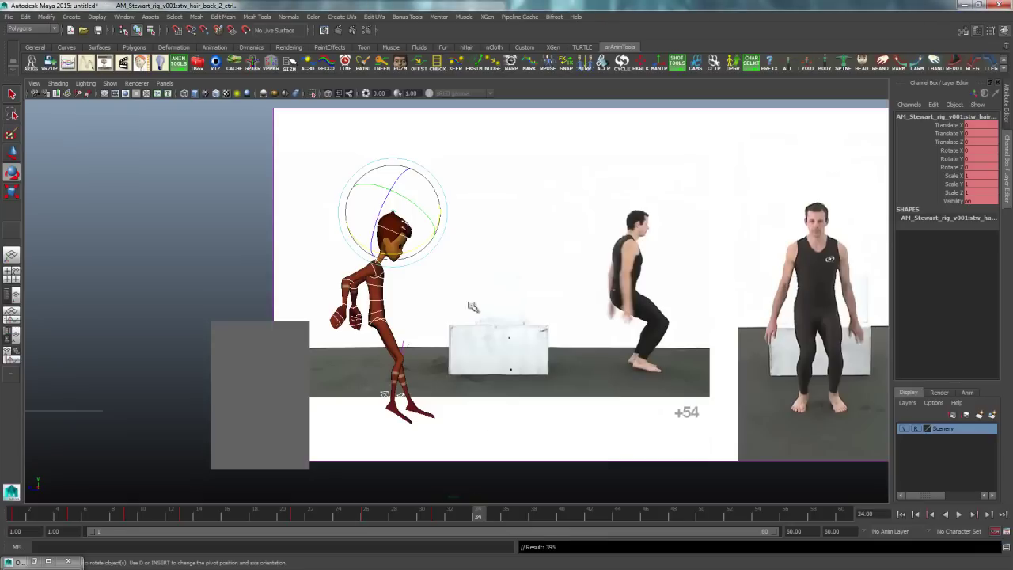
drag(538, 323, 273, 407)
key(s)
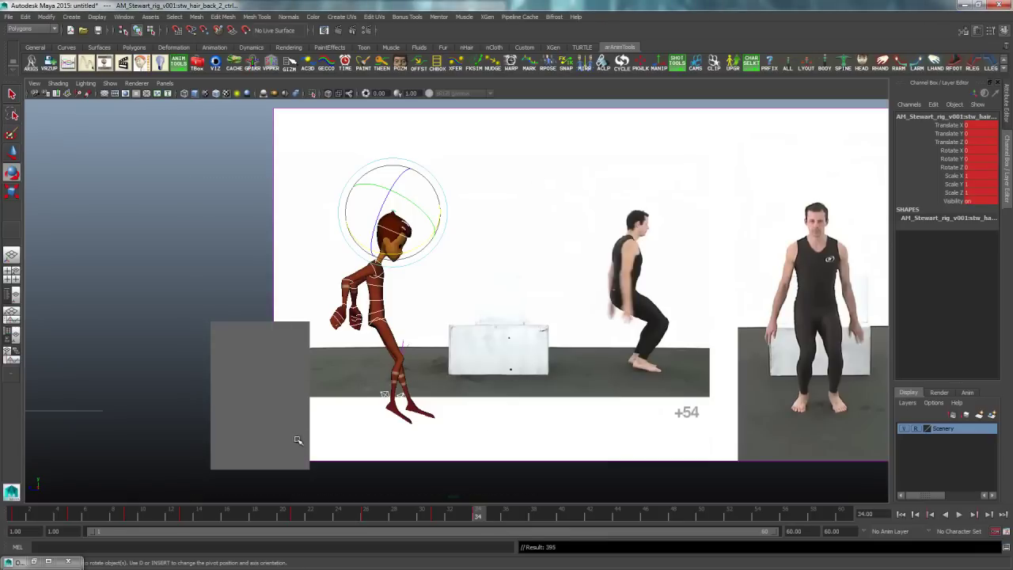
Step: Set Rotate X, Y and Z of both foot IK controls to 0 so the feet lie flat at frame 34
click(378, 430)
click(386, 396)
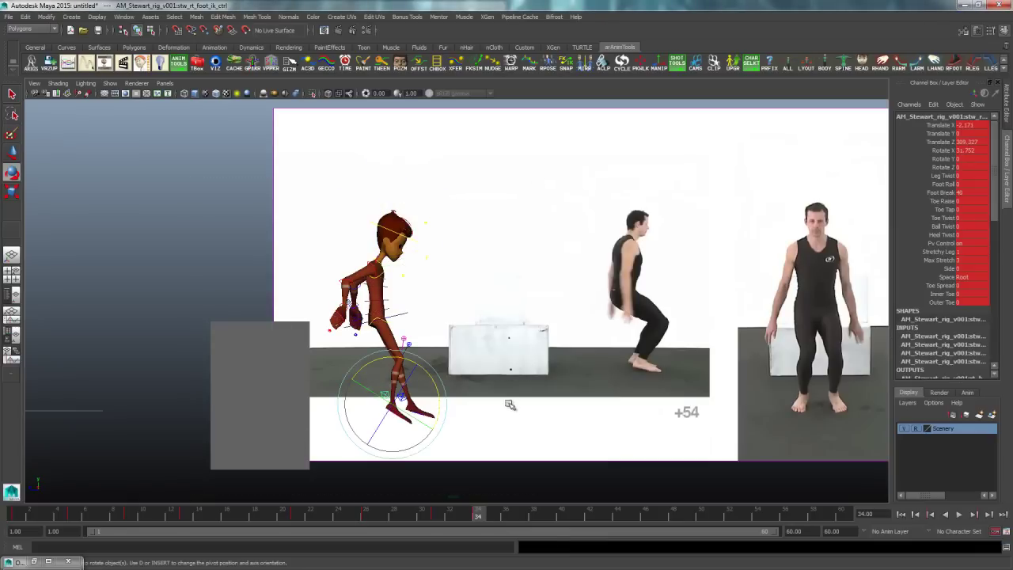
key(q)
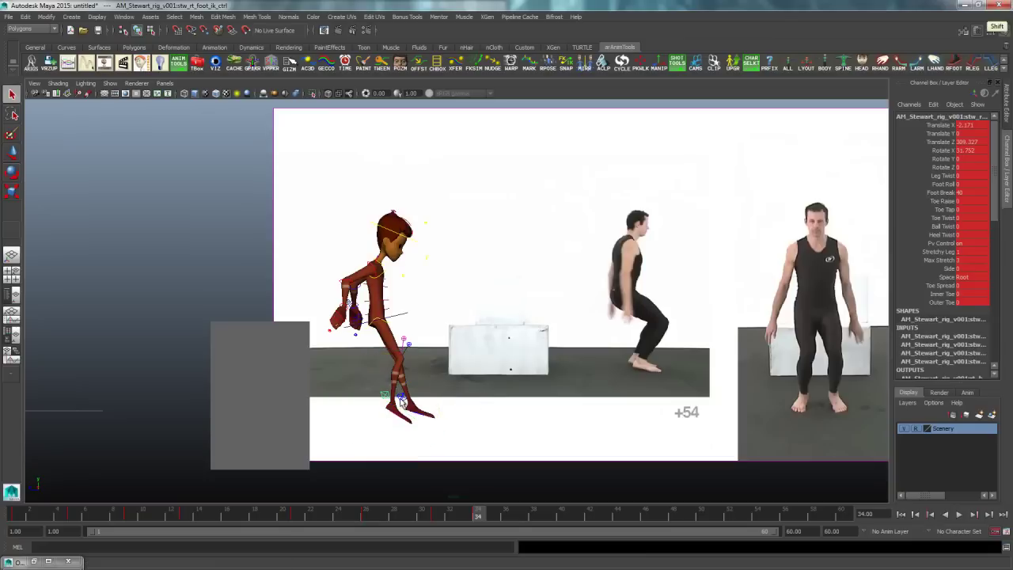
click(401, 397)
drag(968, 151, 974, 163)
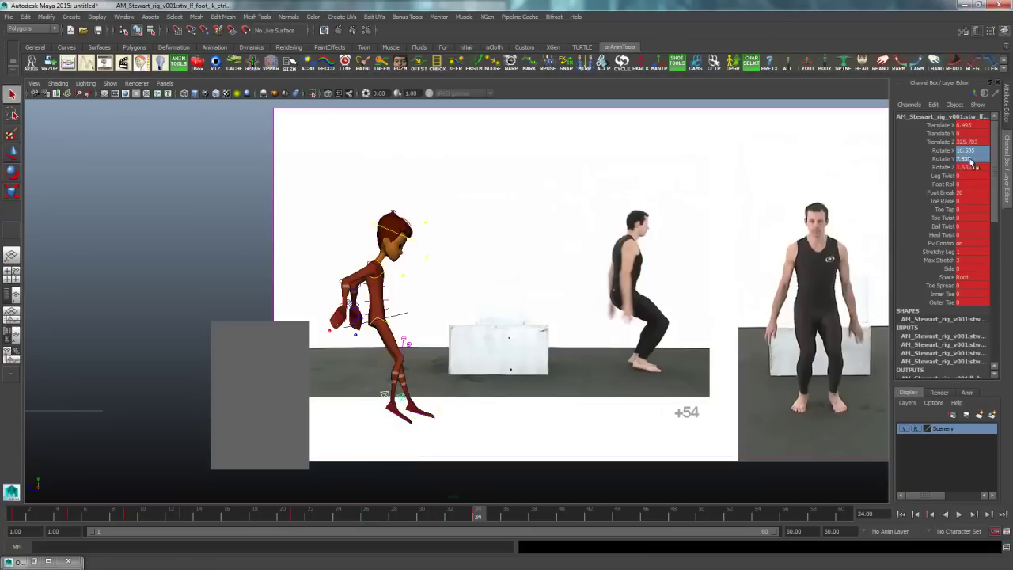
text(0)
key(Return)
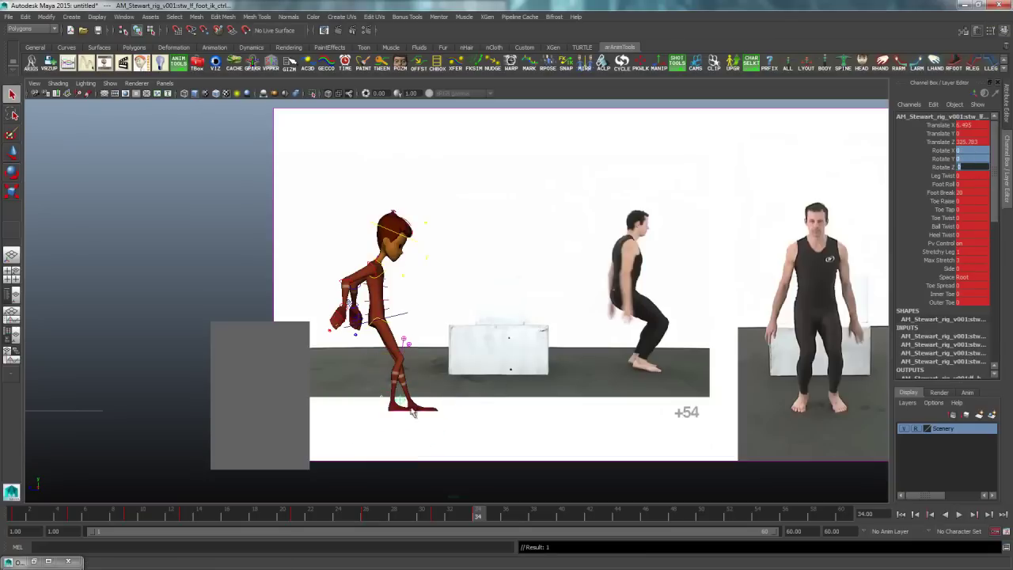
Step: Move both foot IK controls slightly forward at frame 34, bringing the right foot's Translate Z to about 316.67
drag(357, 396, 416, 407)
key(w)
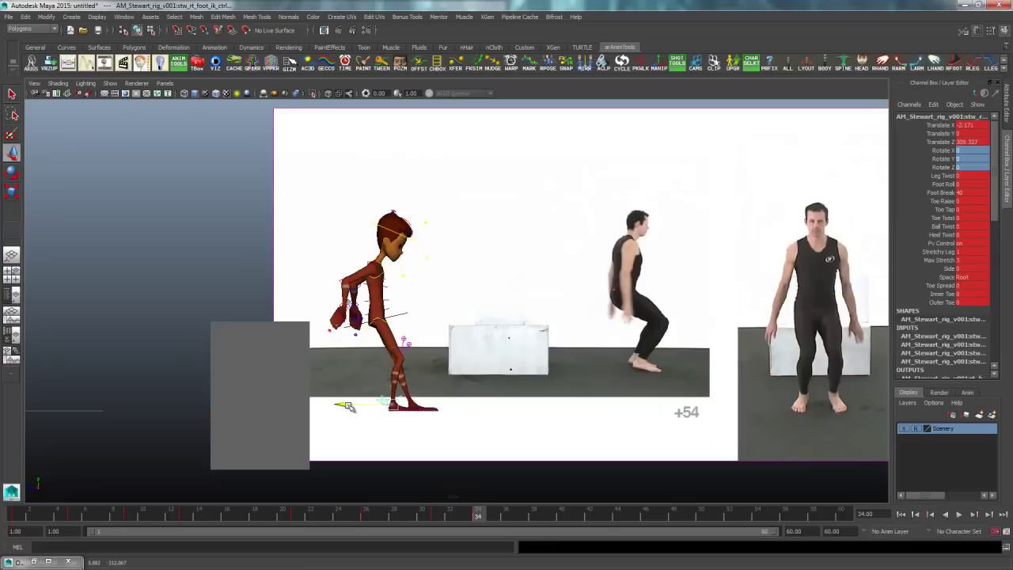
drag(350, 406, 362, 409)
Step: Compare the foot placement between the key poses at frames 31 and 34
key(comma)
key(period)
key(comma)
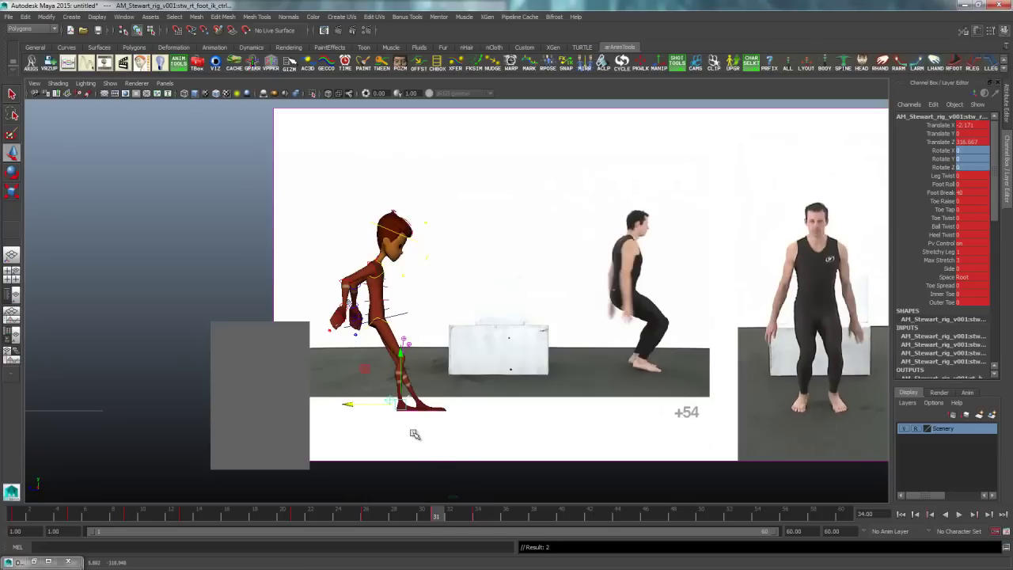
key(comma)
key(comma)
key(period)
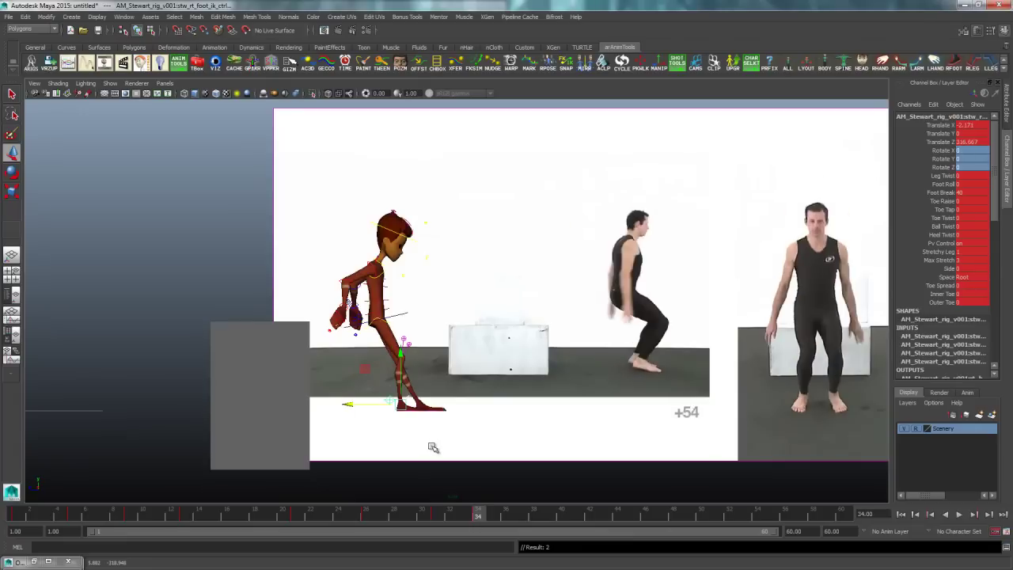
key(comma)
key(period)
key(comma)
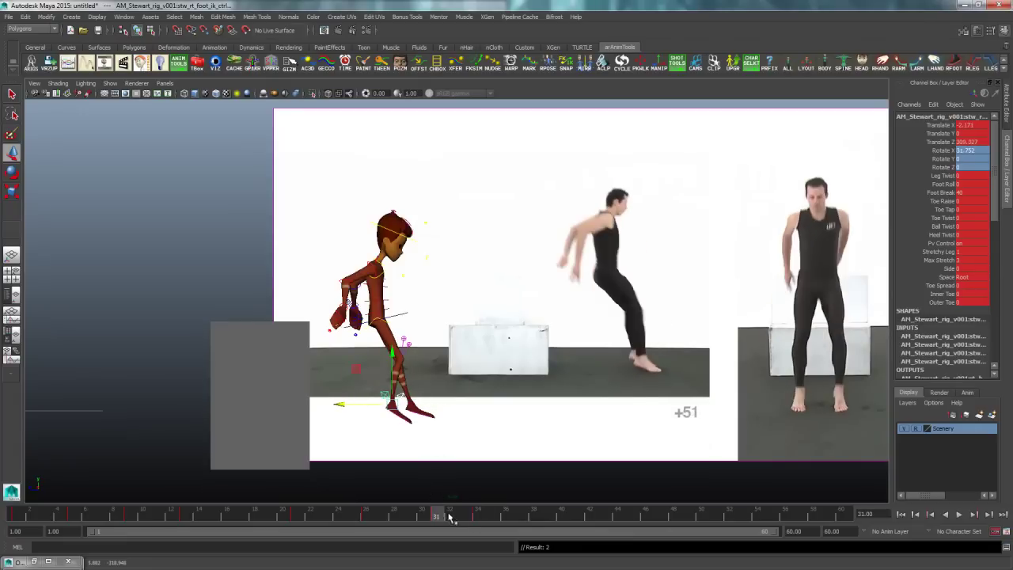
Step: Raise the COG and both foot IK controls together slightly at frame 31, and check the height in the side view
key(space)
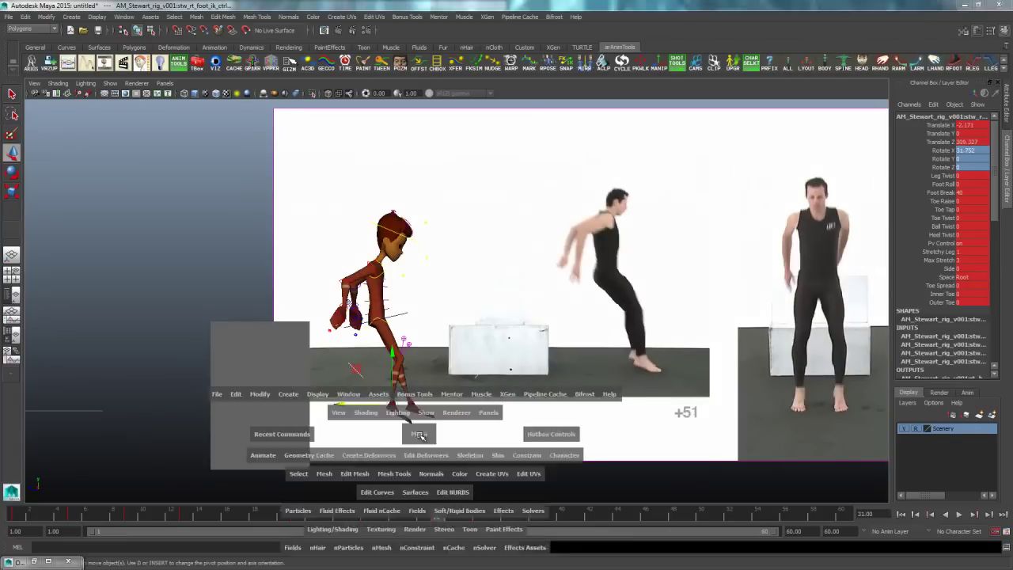
key(space)
alt+middle_drag(616, 399, 644, 308)
alt+right_drag(645, 308, 527, 336)
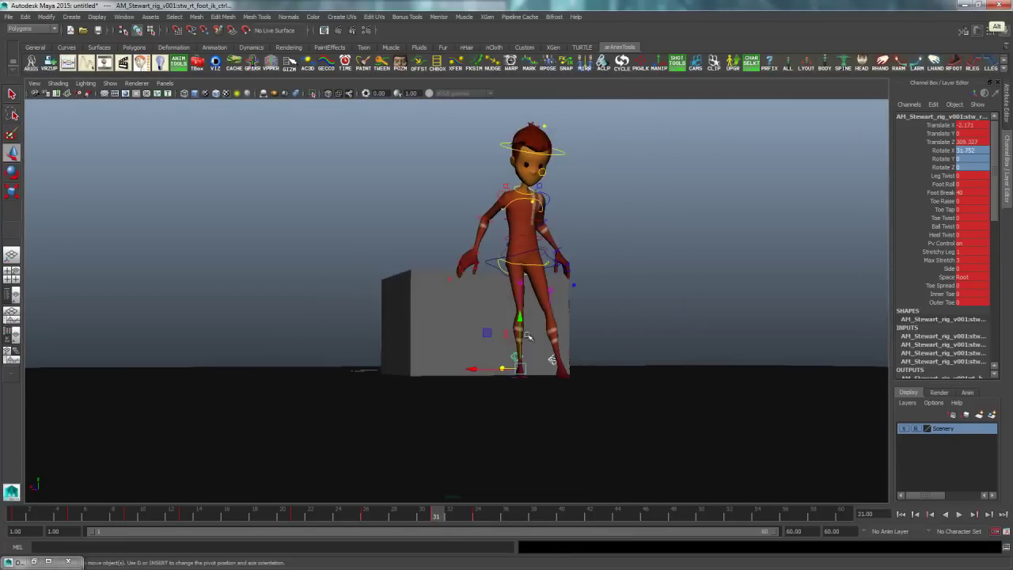
alt+drag(527, 336, 648, 344)
alt+right_drag(648, 343, 659, 346)
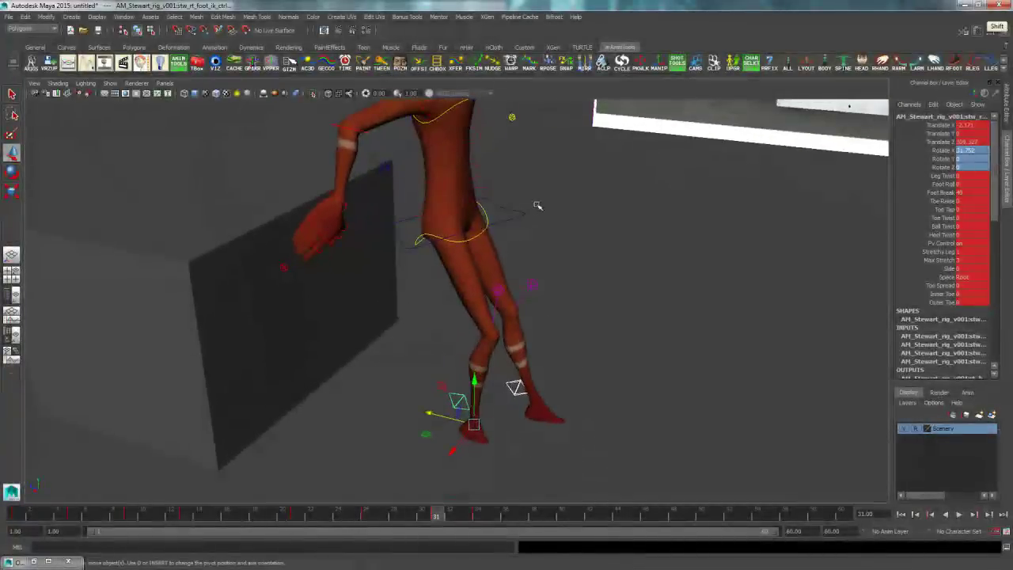
click(517, 223)
drag(455, 170, 432, 141)
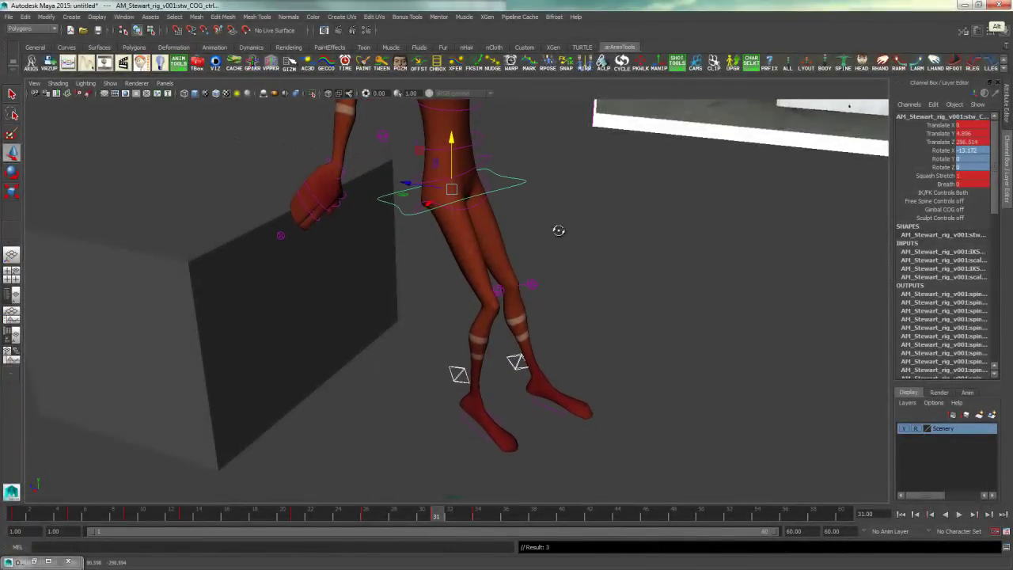
mouse_move(556, 228)
alt+mouse_down()
mouse_move(533, 219)
mouse_move(543, 226)
alt+mouse_up()
key(space)
key(space)
key(space)
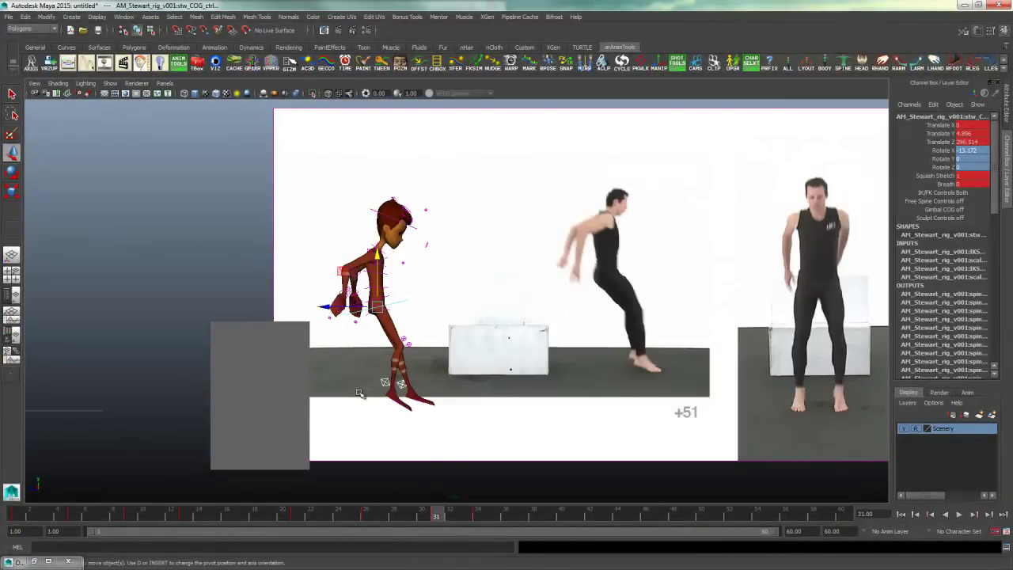
Step: Set the right foot IK control's Rotate X, Y, Z and Translate Y to 0 at frame 31
click(386, 383)
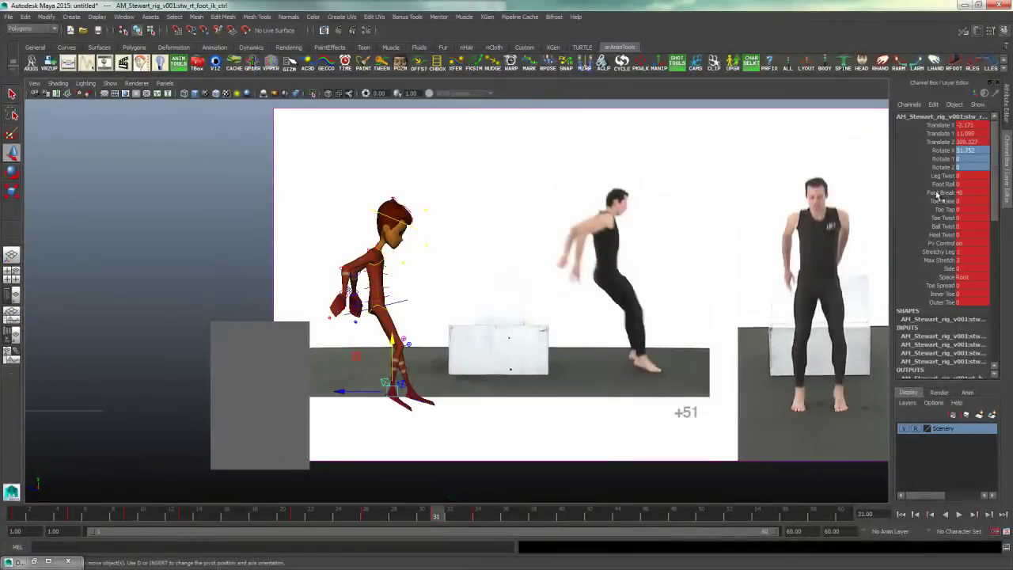
click(975, 150)
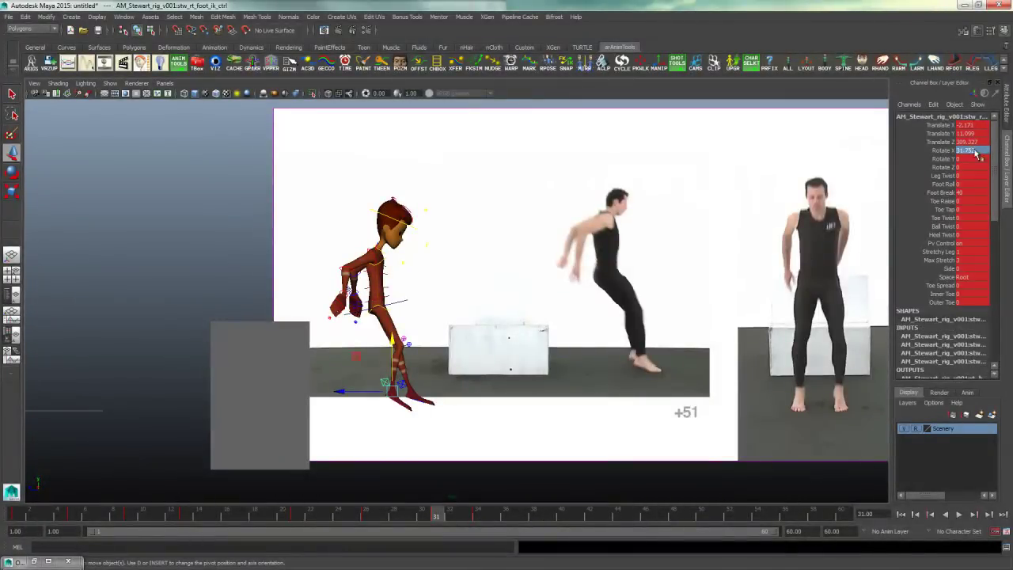
key(shift+Tab)
key(shift+Tab)
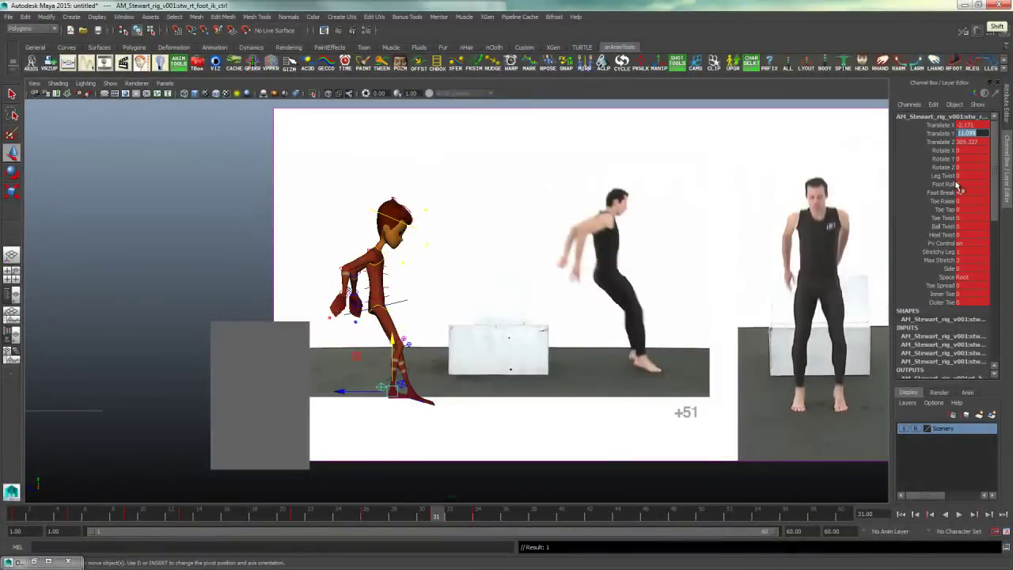
text(0)
key(Return)
Step: Raise the right foot IK control's Foot Roll to about 46.3 at frame 31 so the heel lifts
click(943, 185)
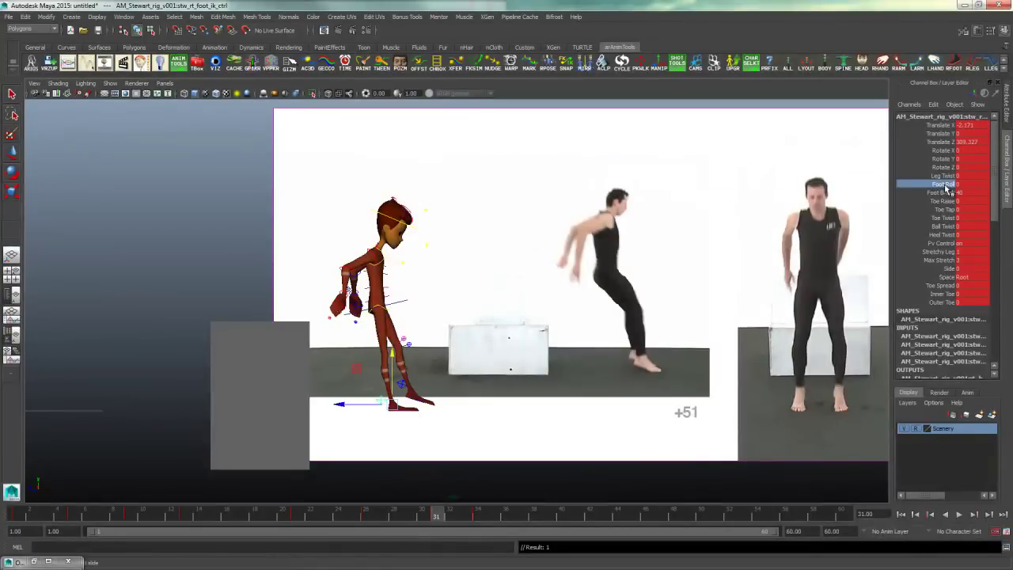
middle_drag(474, 374, 684, 321)
key(w)
click(525, 391)
Step: Copy the right foot IK control's frame 31 pose to frame 34, key it, and set its Foot Roll to 0 there
key(space)
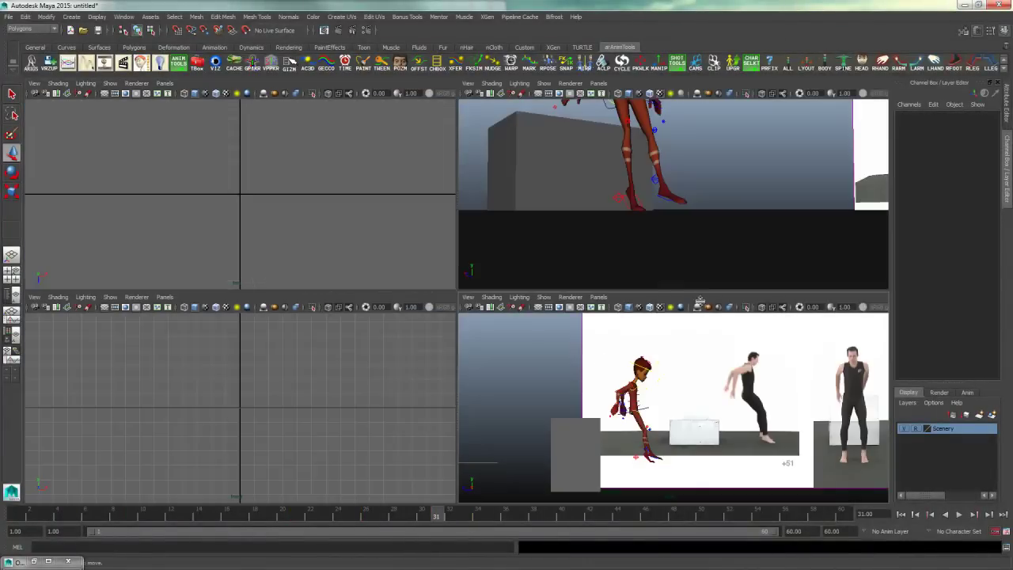
key(space)
key(space)
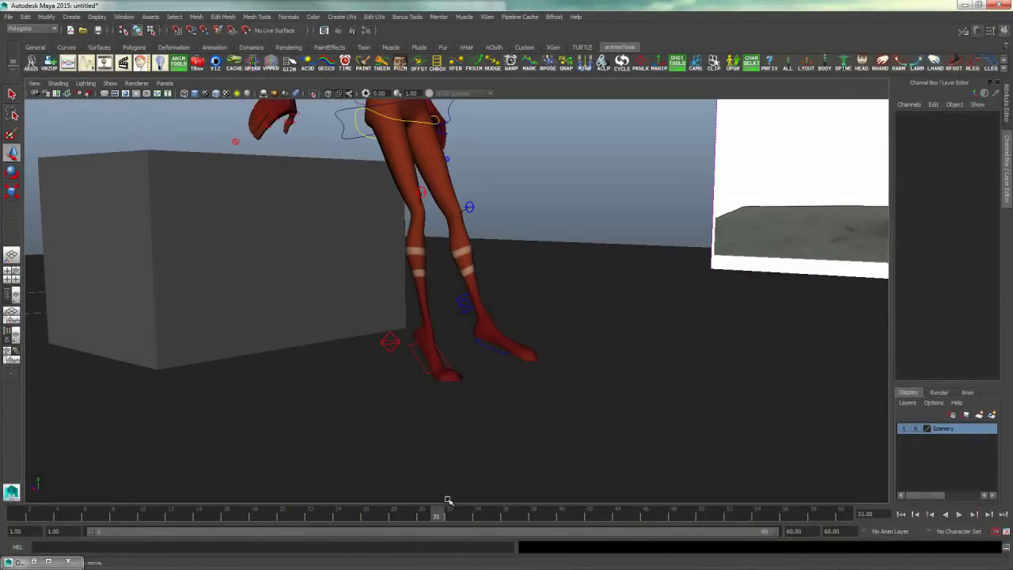
click(391, 339)
middle_drag(441, 519, 481, 519)
key(s)
drag(440, 518, 481, 517)
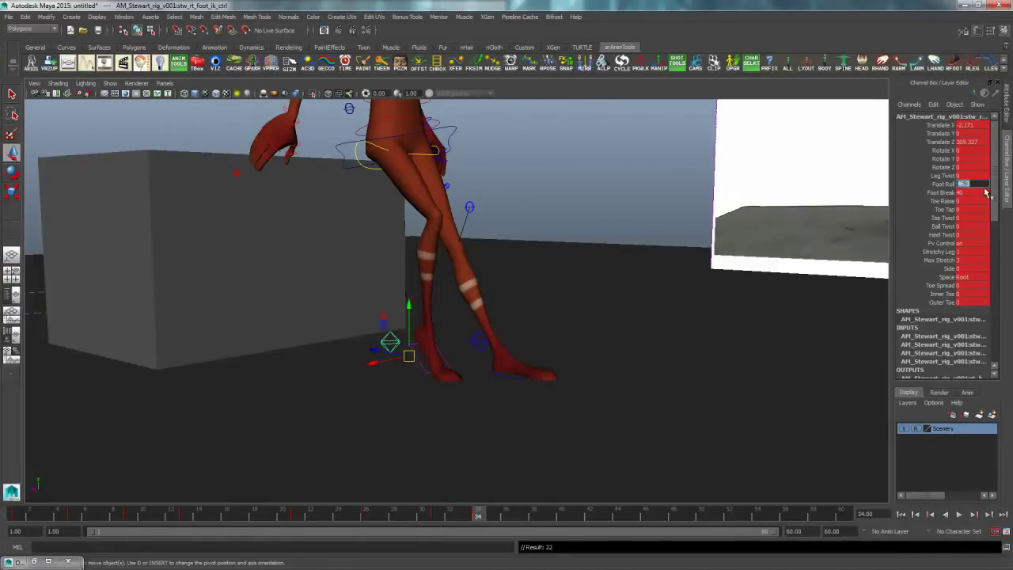
text(0)
key(Return)
Step: Compare the right foot's heel lift and flat contact between frames 31 and 34 in the side view
click(515, 380)
key(space)
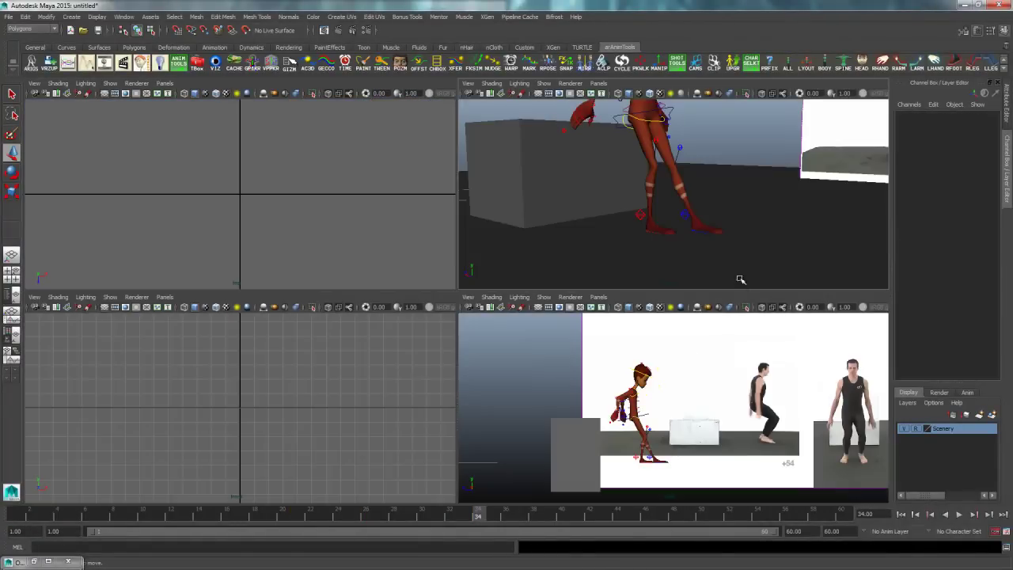
key(space)
drag(334, 431, 336, 433)
key(comma)
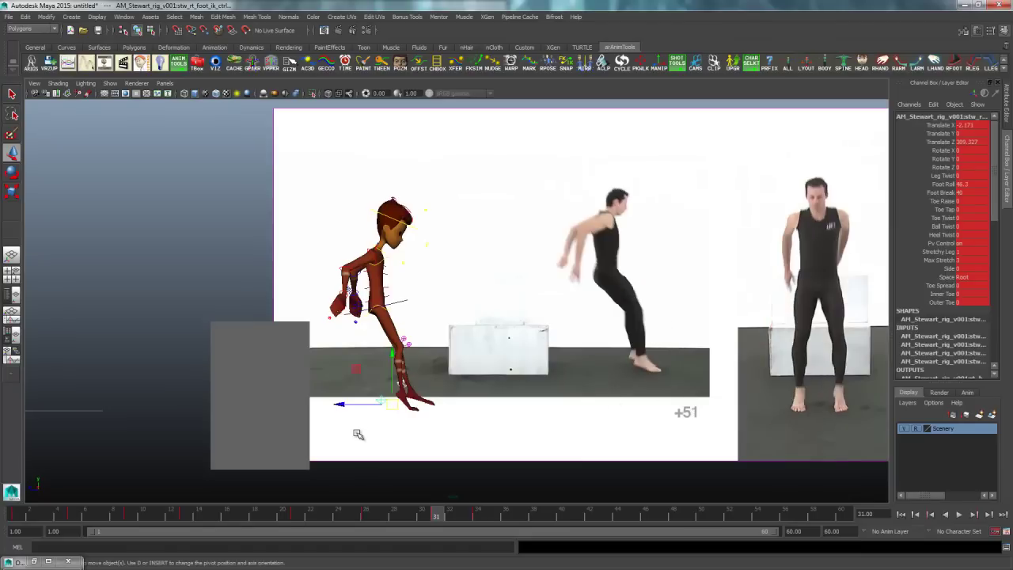
key(period)
key(comma)
key(period)
key(comma)
key(.)
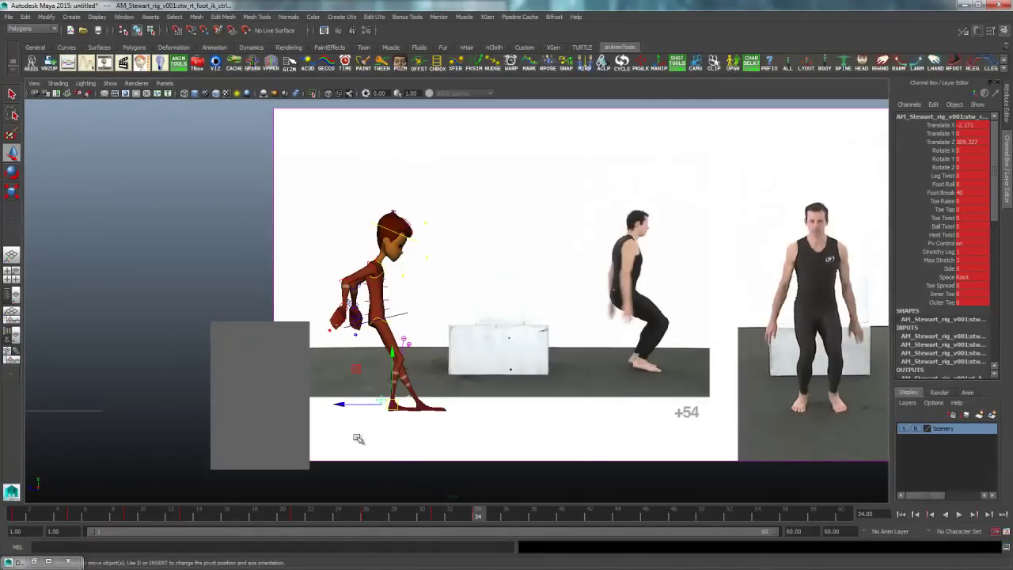
Step: Move the COG control down and forward at frame 34 into a crouch, to about Translate Y -21.3 and Translate Z 313.5
click(408, 478)
click(420, 326)
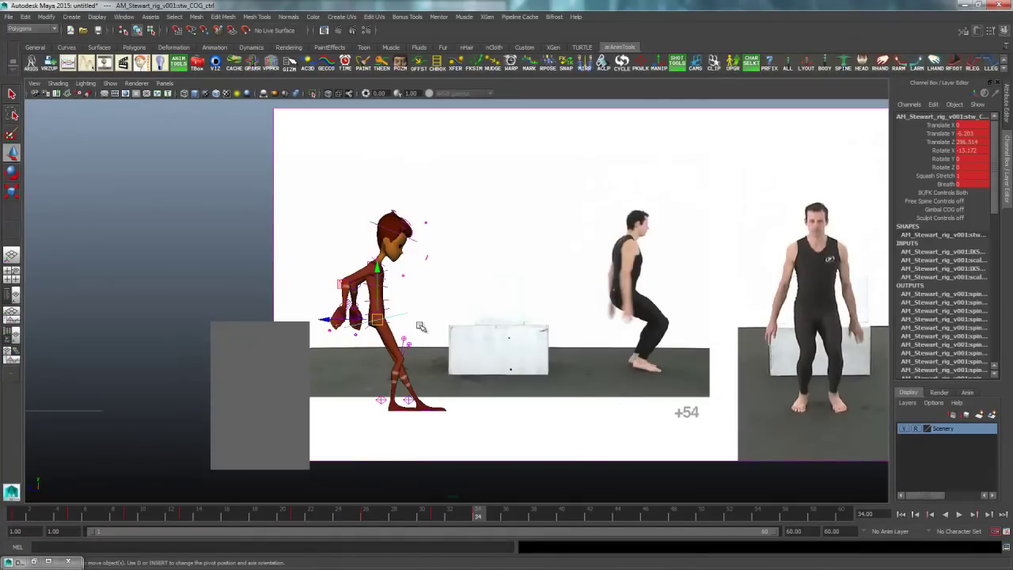
drag(378, 320, 398, 341)
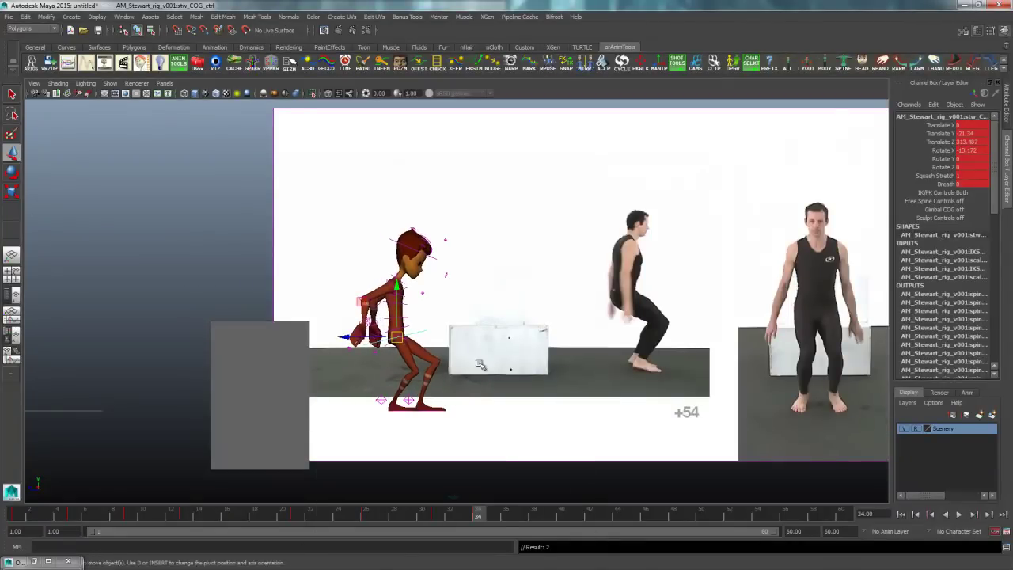
Step: Move the right knee pole vector control out in front of the right knee at frame 34
key(space)
key(space)
mouse_move(617, 308)
alt+mouse_down()
mouse_move(680, 318)
mouse_move(606, 314)
mouse_move(633, 314)
alt+mouse_up()
click(678, 321)
key(4)
mouse_move(517, 345)
alt+mouse_down()
mouse_move(549, 351)
mouse_move(539, 359)
alt+mouse_up()
alt+right_drag(541, 358, 625, 368)
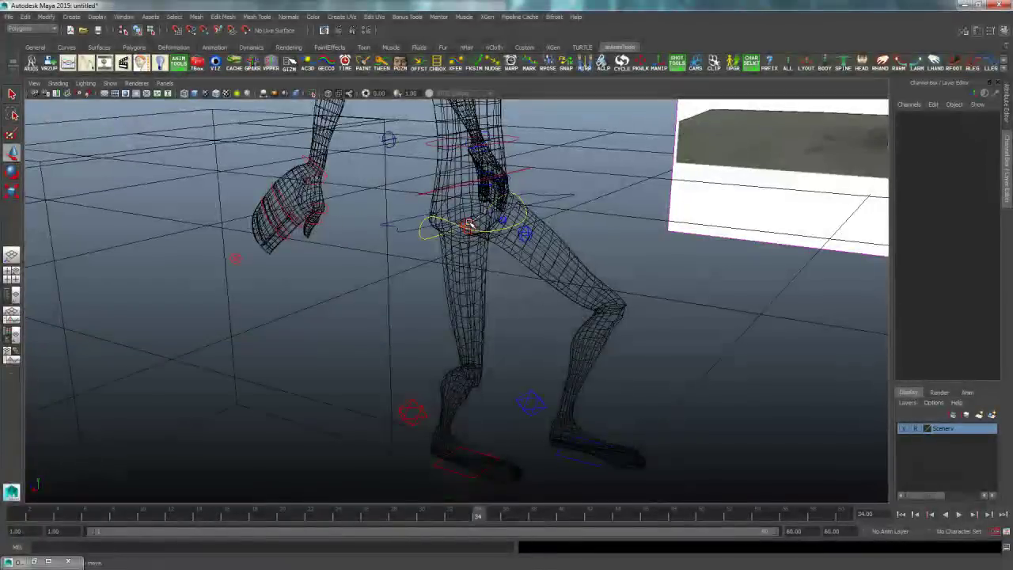
click(468, 226)
key(q)
key(w)
alt+drag(536, 272, 743, 435)
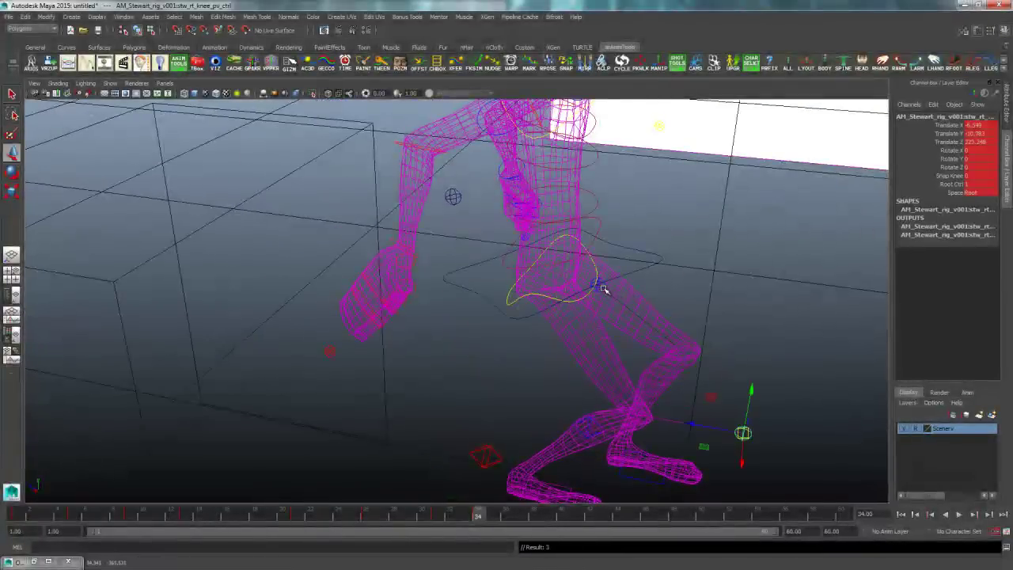
Step: Move the left knee pole vector control in front of the left knee, to about Translate Y -6.5 and Translate Z 328.4
click(600, 285)
drag(600, 285, 773, 376)
alt+drag(775, 377, 605, 361)
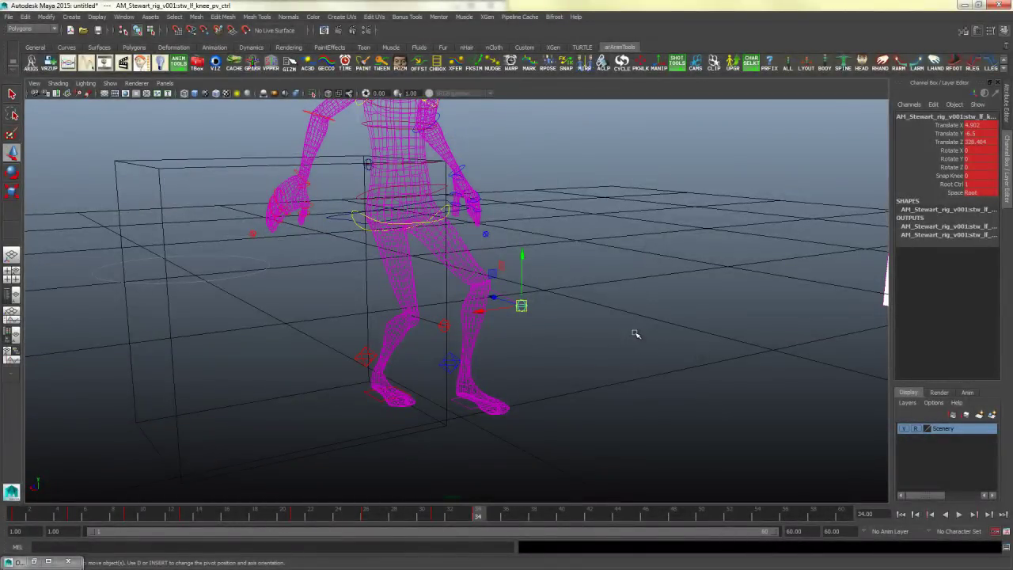
Step: Examine the bent knees and foot placement at frame 34 in the textured perspective view
key(6)
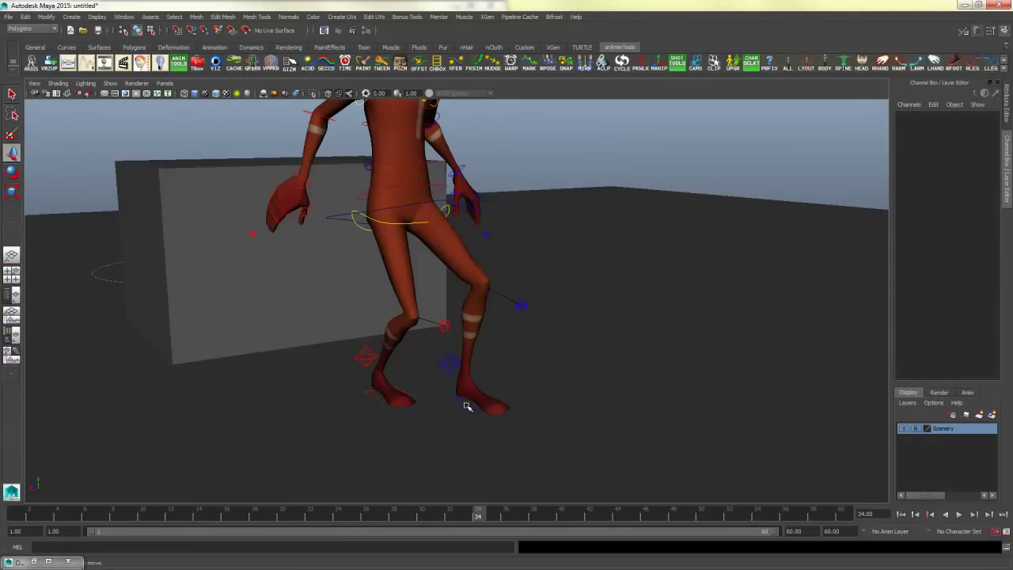
click(465, 404)
alt+drag(560, 382, 663, 387)
alt+right_drag(663, 387, 642, 385)
click(642, 385)
alt+drag(642, 385, 626, 404)
key(space)
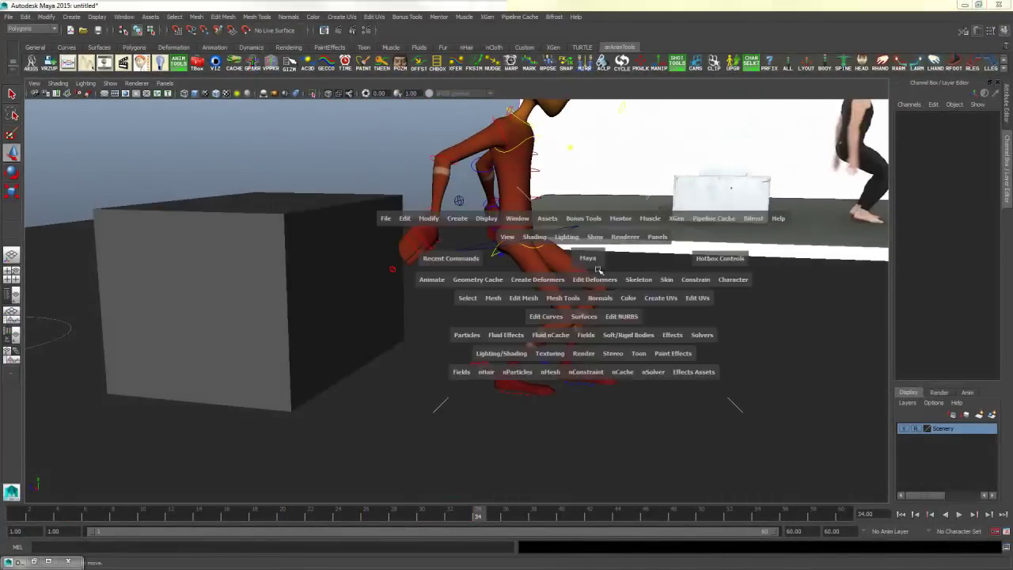
key(space)
Step: Tilt the COG control forward at frame 34 to a Rotate X of about -2.2
click(432, 324)
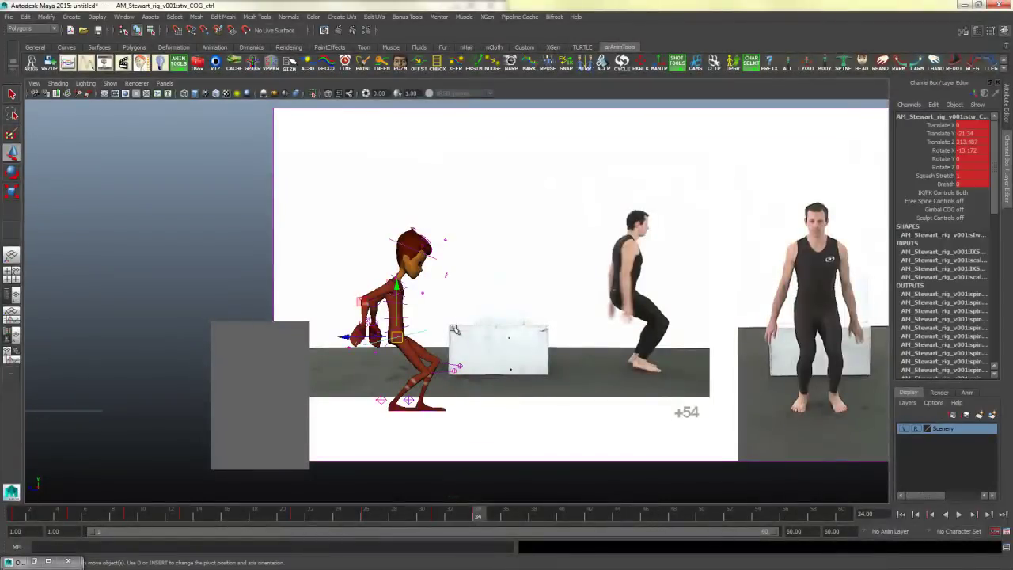
key(e)
drag(443, 321, 448, 324)
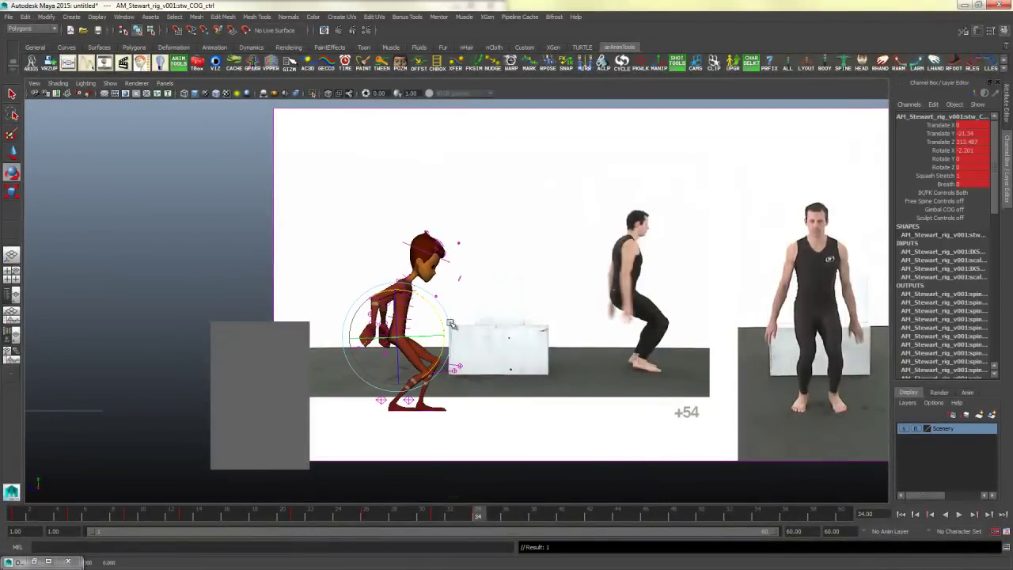
Step: Set the translate and rotate channels of the hip, shoulder and upper spine FK controls to 0 at frame 34
click(510, 340)
click(411, 320)
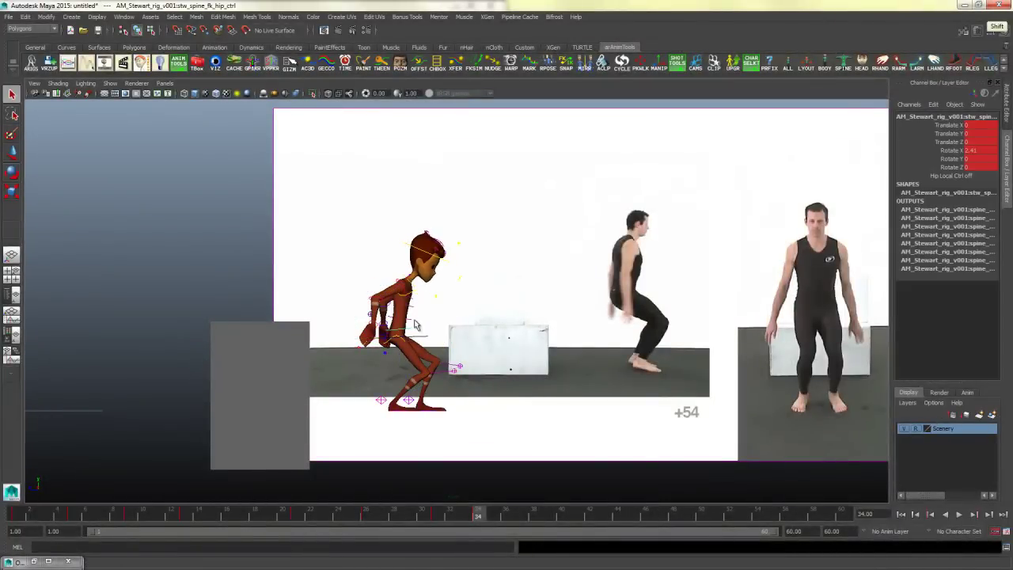
click(410, 303)
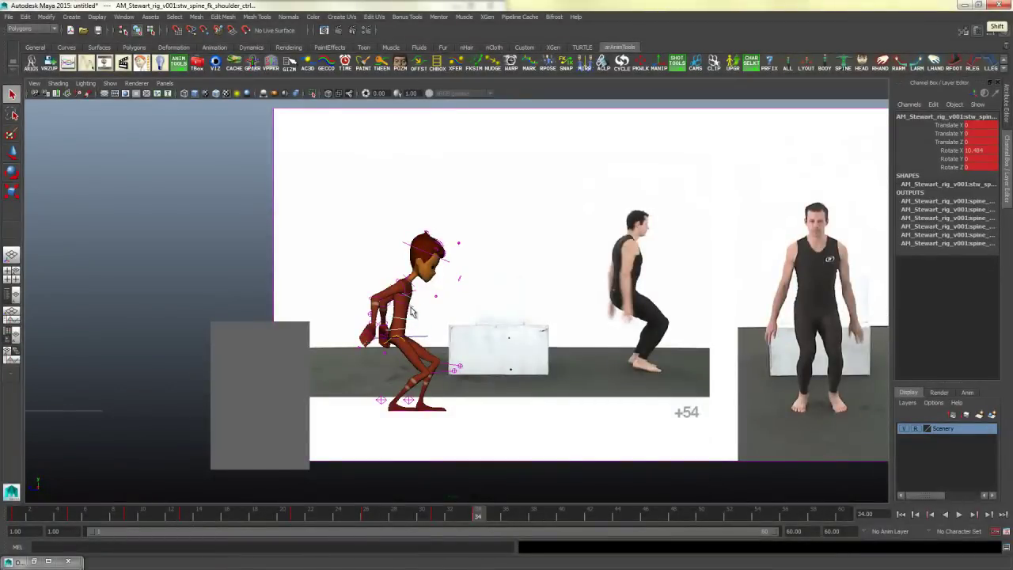
drag(973, 125, 971, 149)
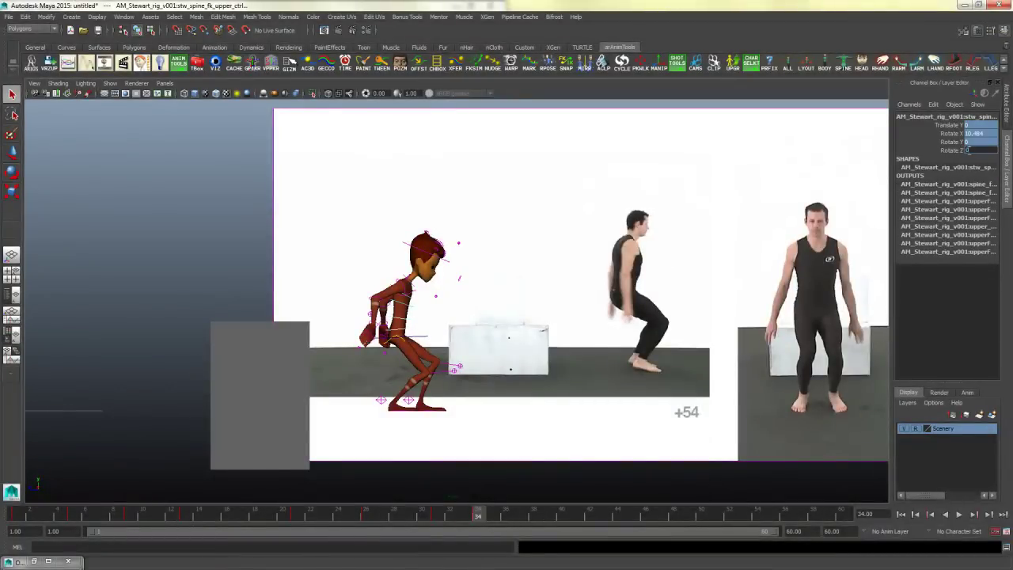
text(0)
key(Return)
click(505, 279)
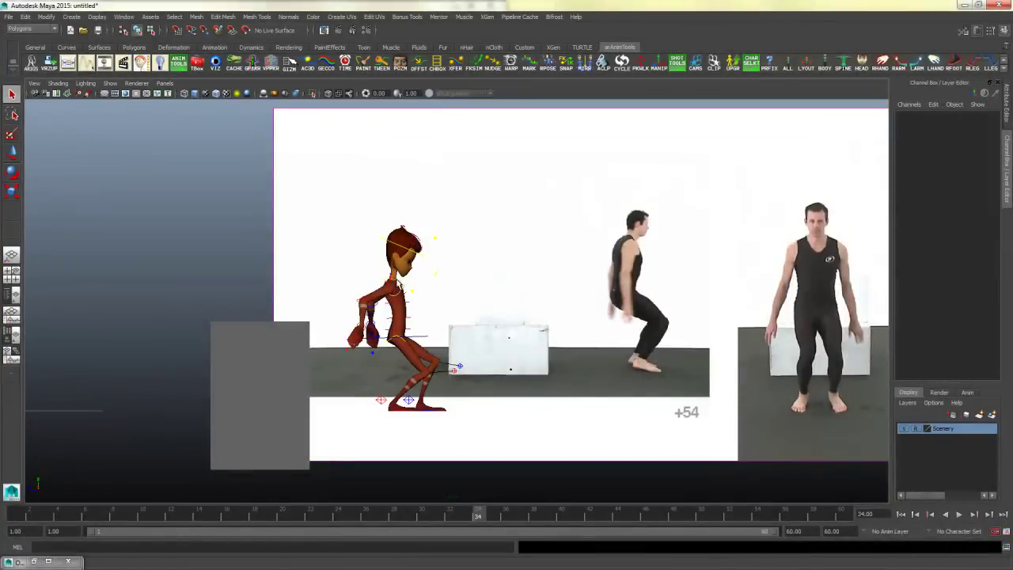
Step: Set the translate and rotate channels of the neck and head controls to 0 at frame 34
click(414, 277)
click(403, 249)
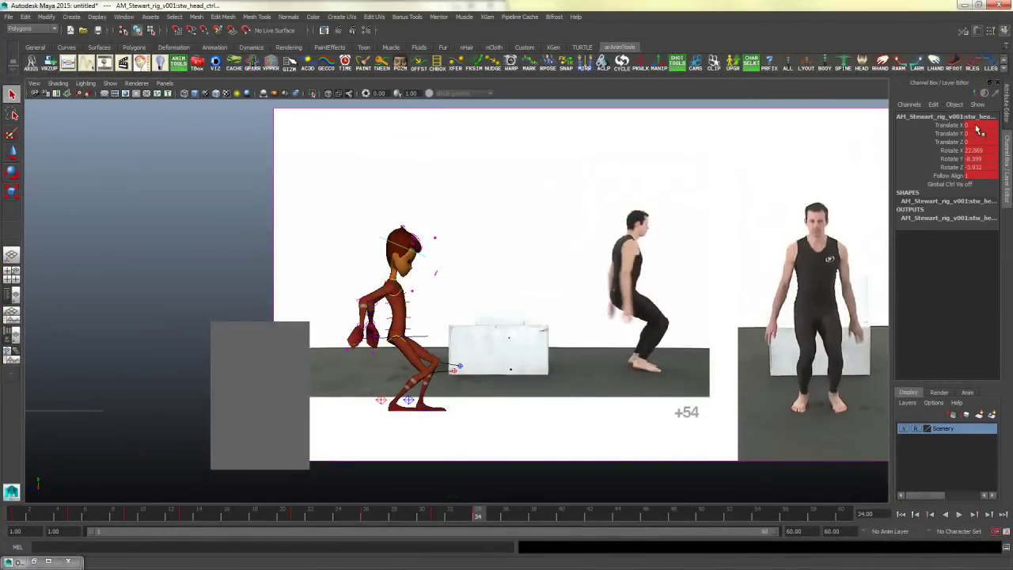
drag(979, 130, 970, 167)
text(0)
key(Return)
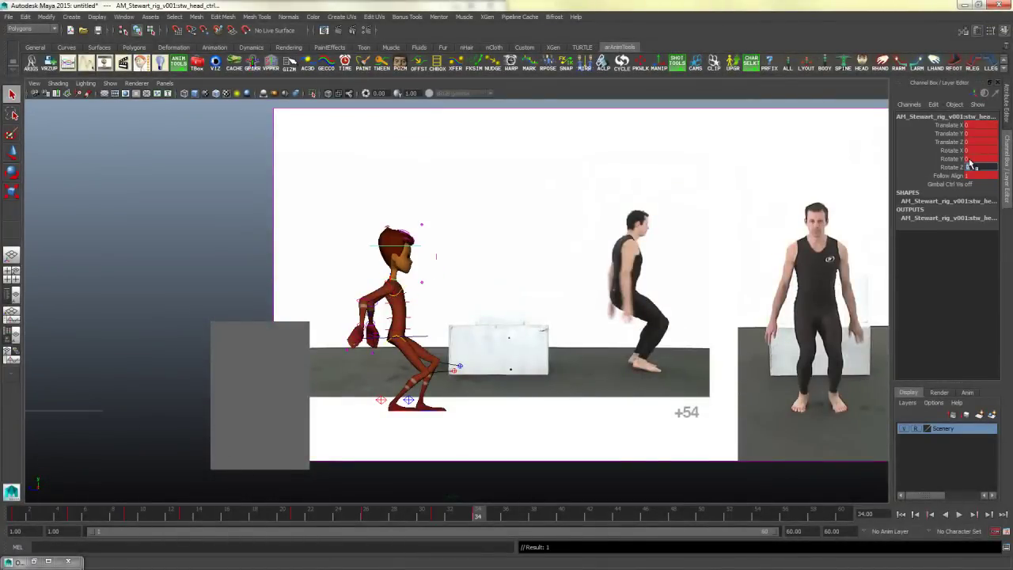
Step: Set Rotate X, Y and Z of both upper arm FK controls to 0 at frame 34
click(413, 305)
click(393, 289)
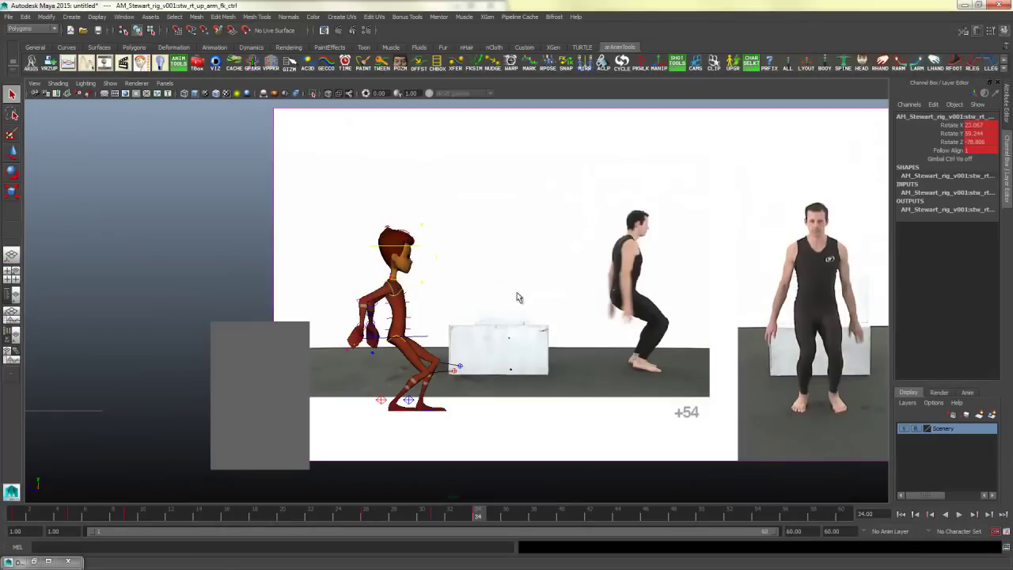
key(space)
key(space)
alt+drag(758, 229, 504, 257)
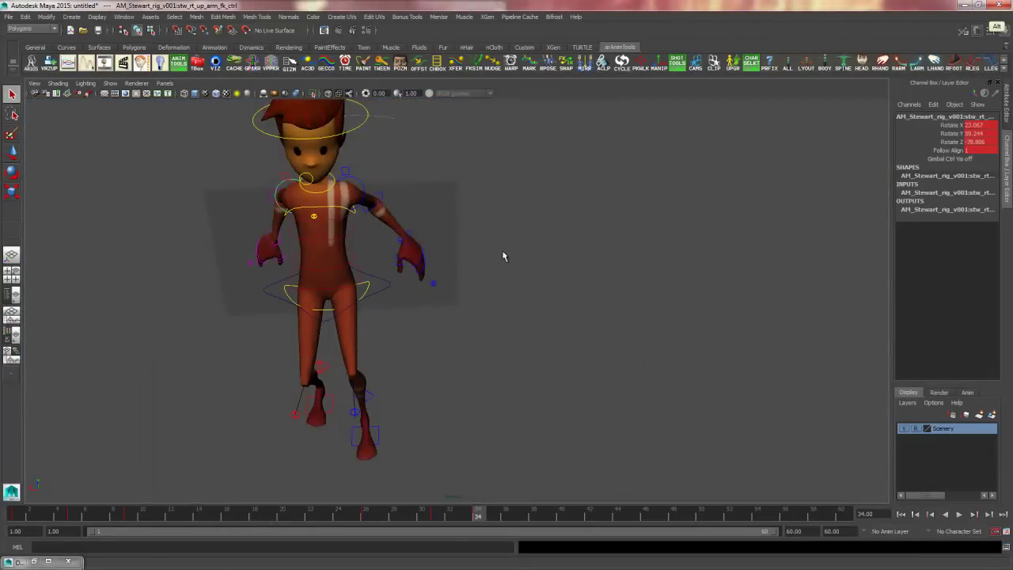
shift+click(348, 189)
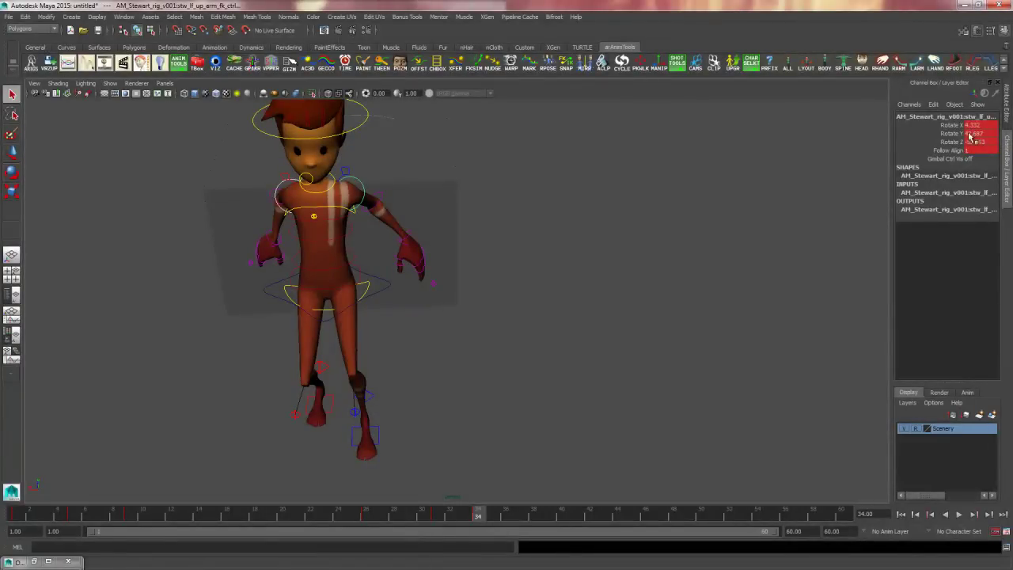
drag(972, 125, 979, 141)
text(0)
key(Return)
Step: Set Rotate X, Y and Z of both clavicle controls to 0 at frame 34
click(507, 226)
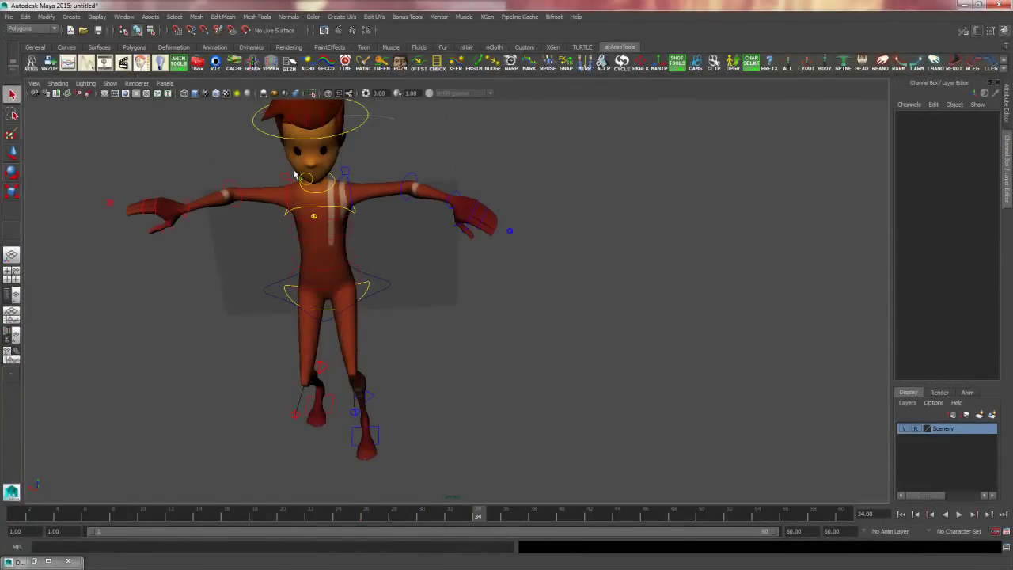
click(331, 180)
shift+click(348, 173)
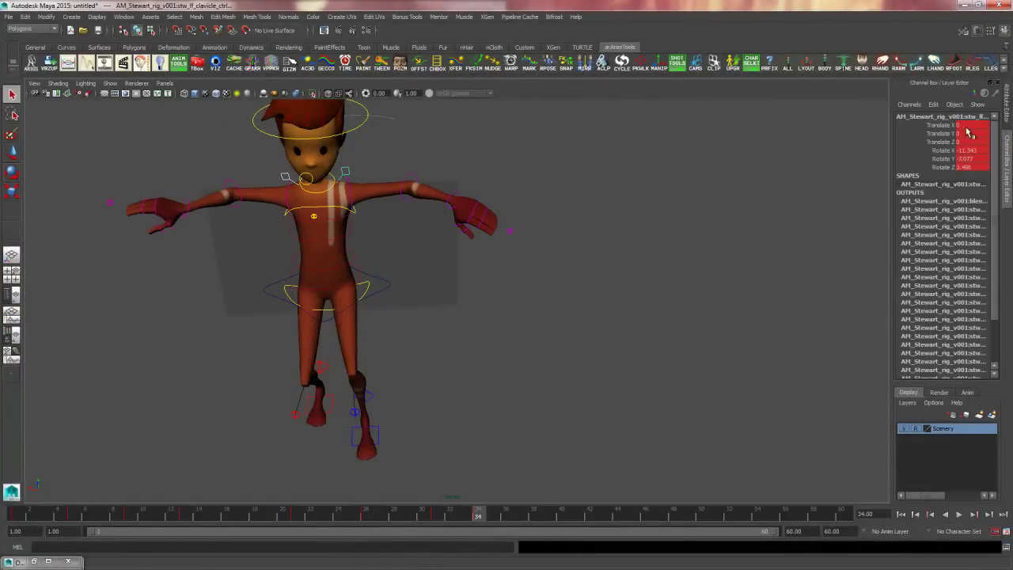
drag(969, 150, 967, 168)
text(0)
key(Return)
Step: Rotate the spine FK hip control slightly forward at frame 34, to a Rotate X of about 4.2
mouse_move(549, 319)
alt+mouse_down()
mouse_move(583, 301)
mouse_move(640, 299)
mouse_move(562, 299)
mouse_move(539, 311)
alt+mouse_up()
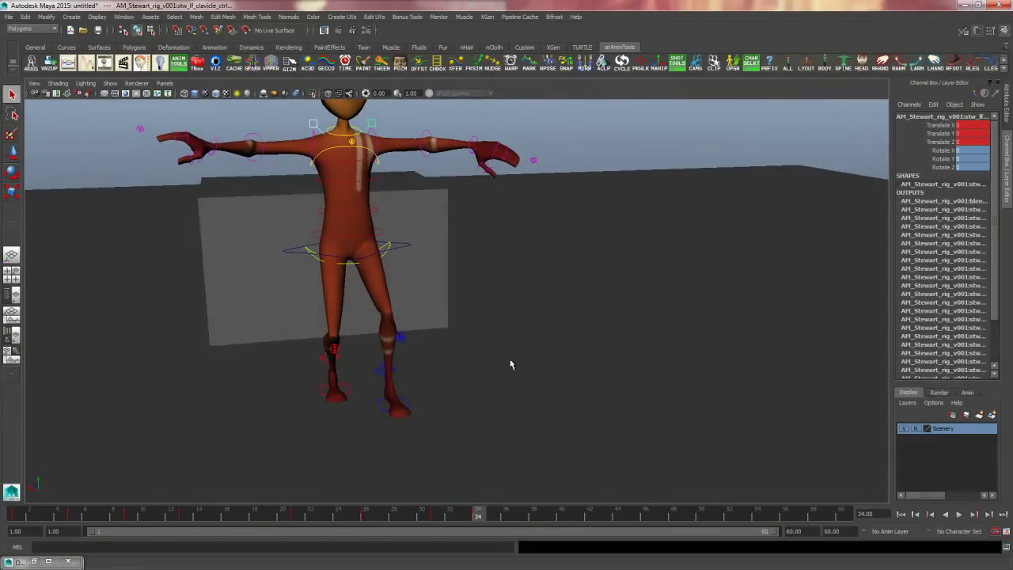
key(space)
key(space)
click(531, 345)
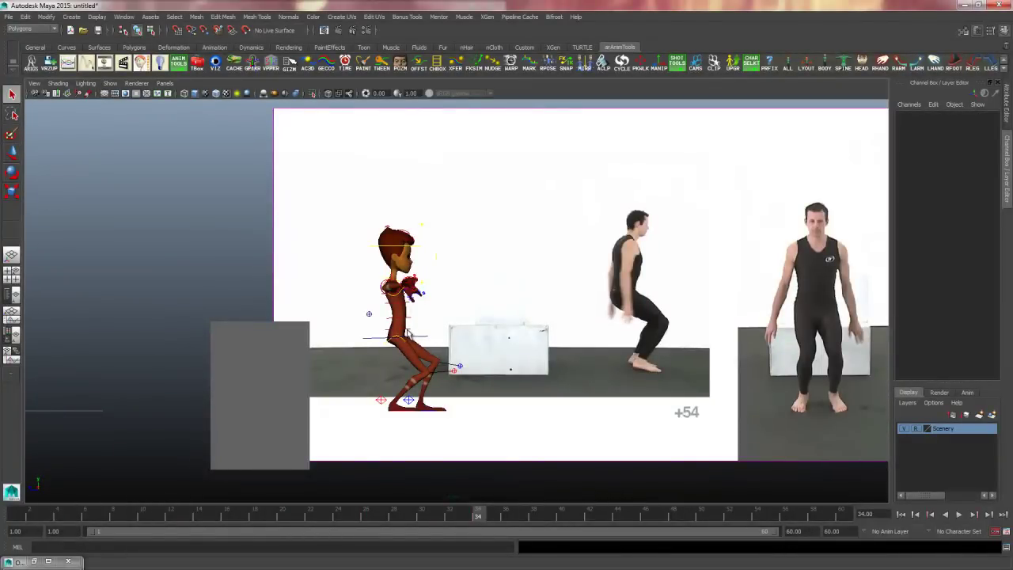
click(428, 335)
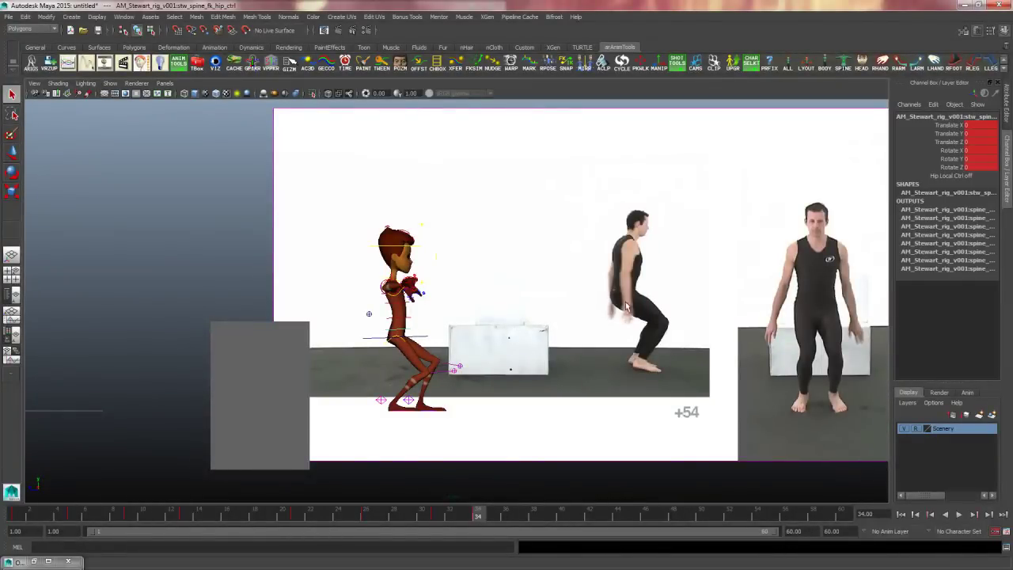
key(e)
drag(447, 331, 449, 321)
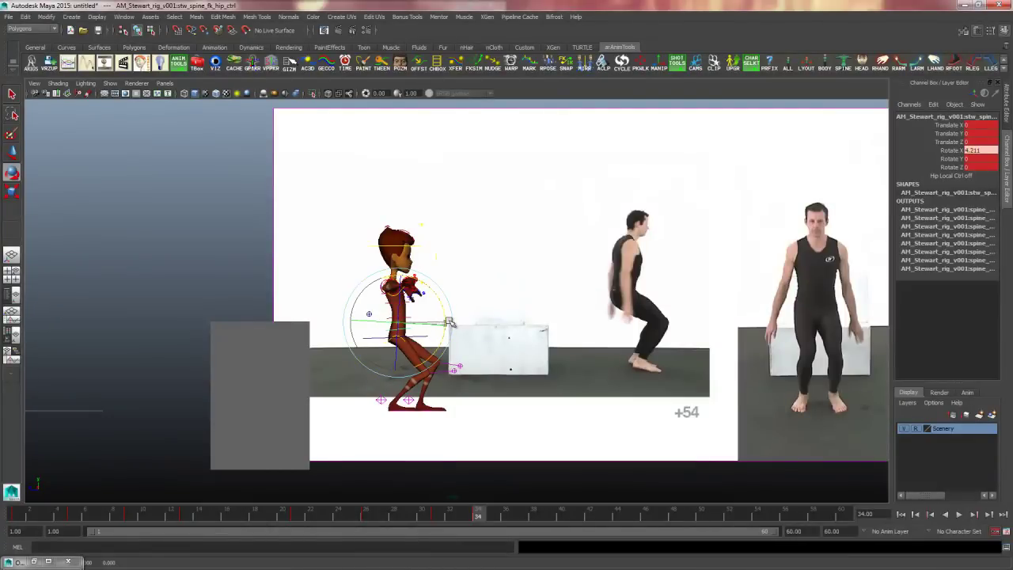
key(q)
click(410, 327)
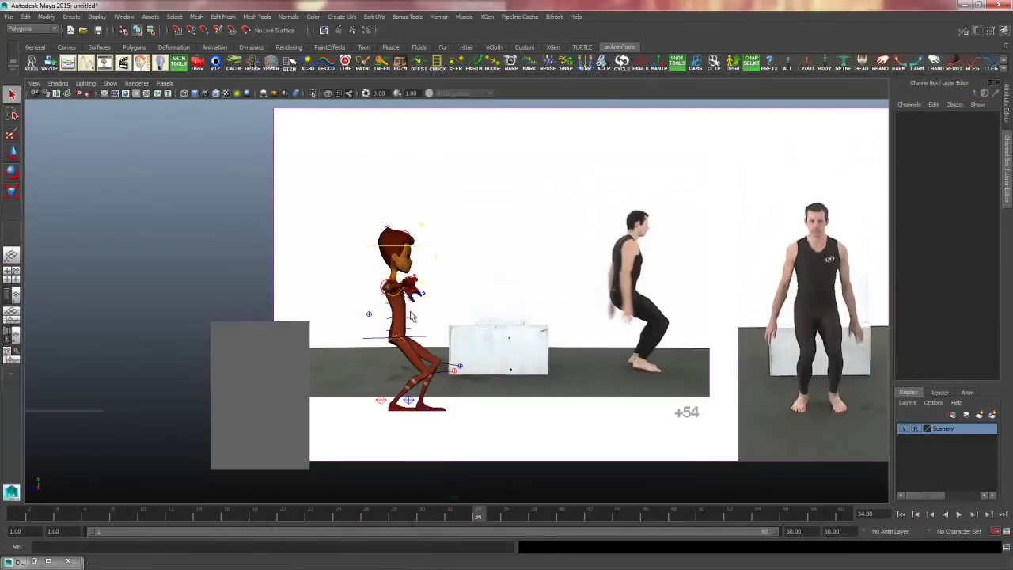
Step: Rotate the spine FK shoulder control and the lower spine control forward at frame 34 to lean the torso over
click(411, 315)
key(e)
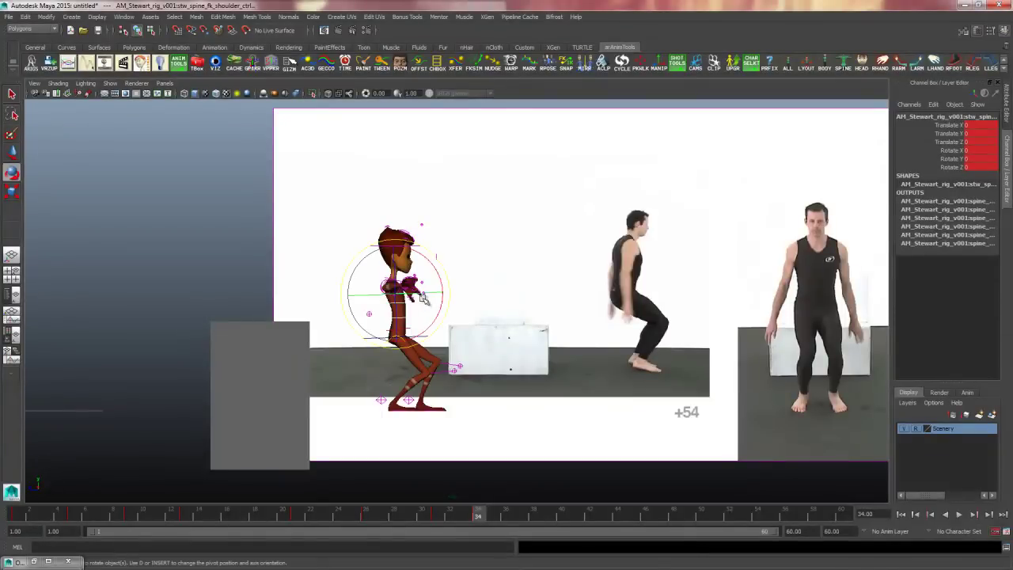
drag(424, 297, 448, 288)
click(438, 324)
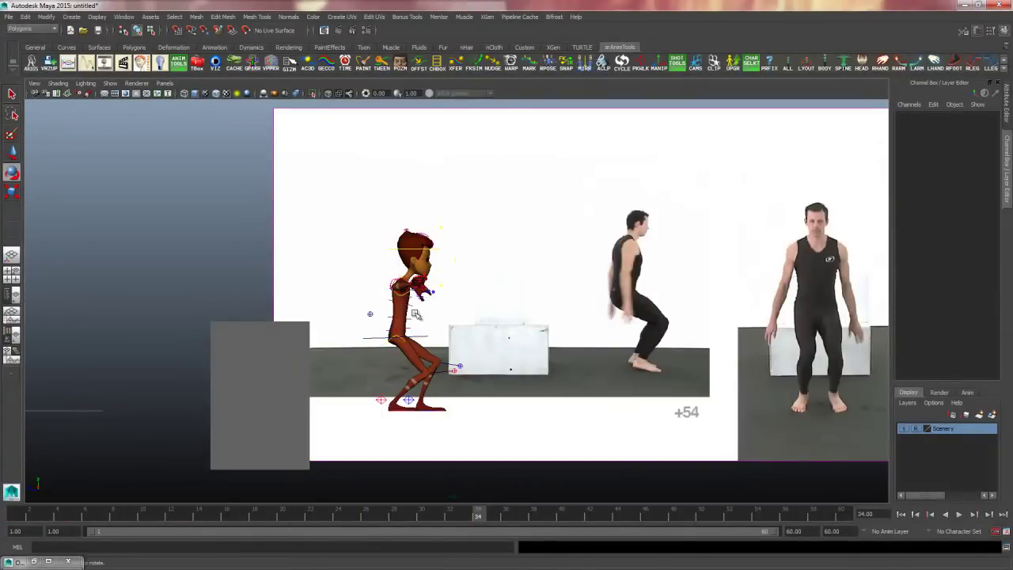
click(436, 313)
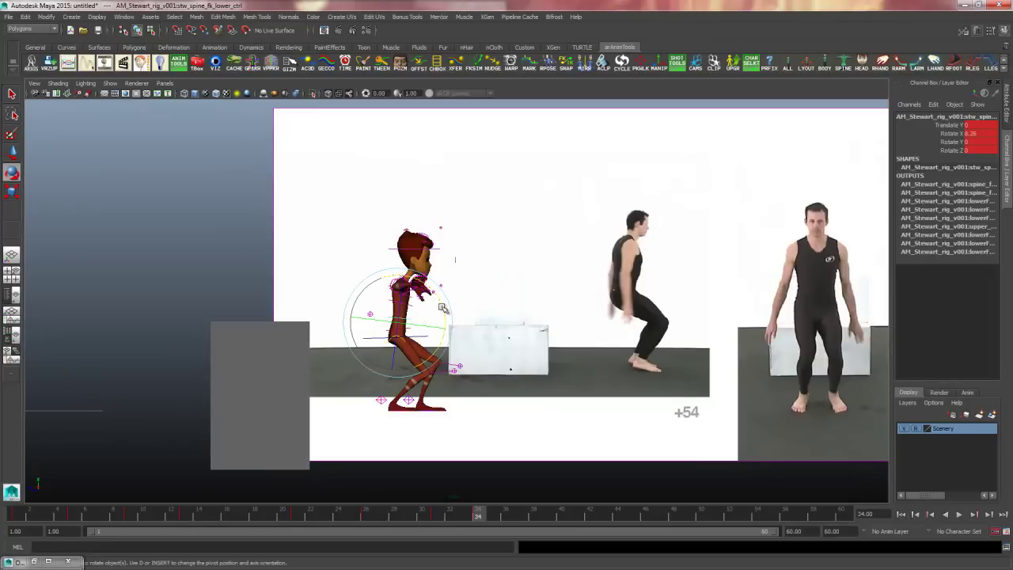
click(462, 298)
Step: Lower both upper arm FK controls to the character's sides, with Rotate Z about -68 on the right and about -72 on the left
key(space)
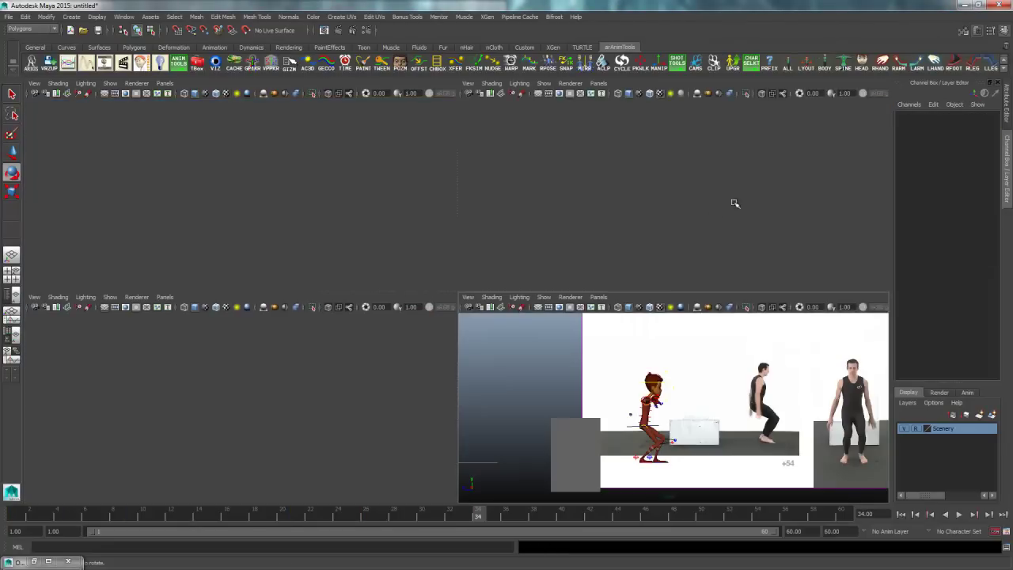
key(space)
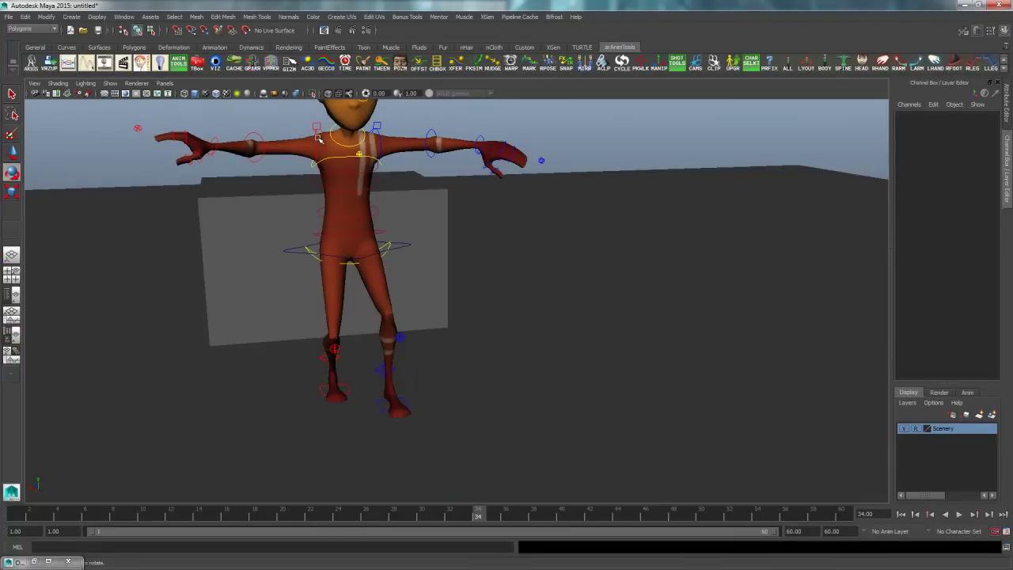
click(318, 139)
drag(291, 106, 263, 148)
click(387, 129)
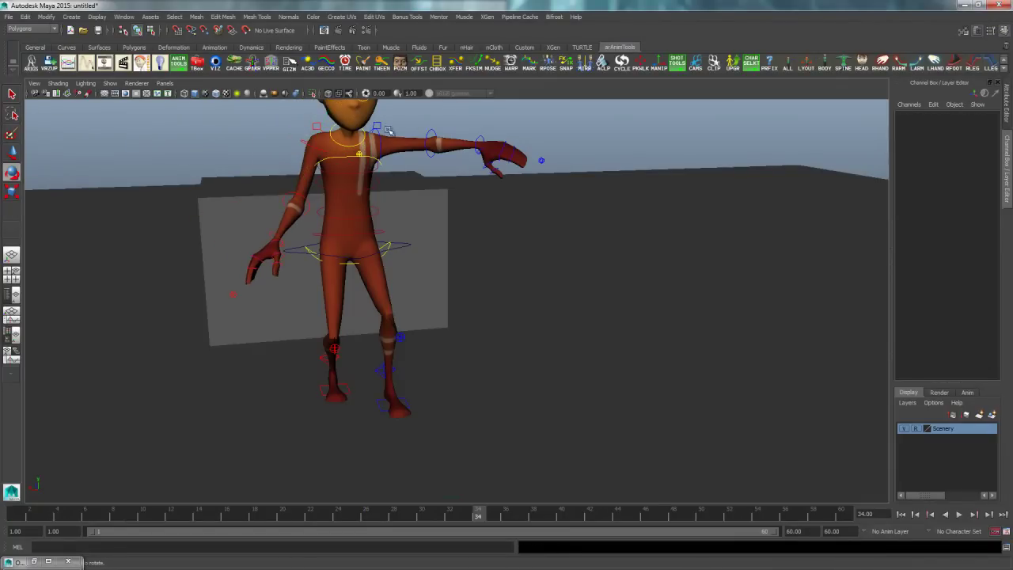
click(388, 129)
drag(377, 129, 400, 103)
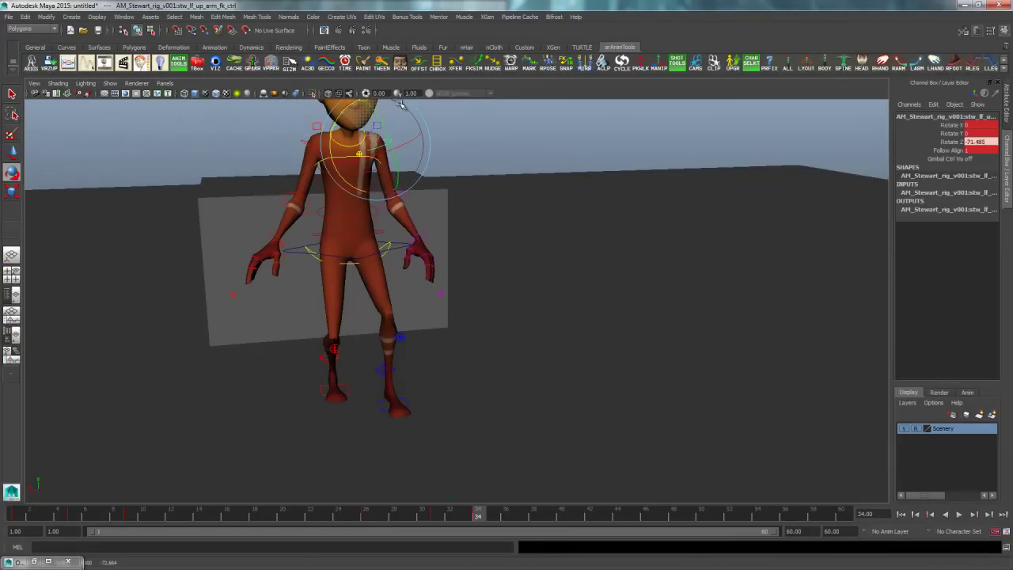
Step: Set Rotate Y and Z of both elbow FK controls to 0 at frame 34
key(space)
key(space)
click(460, 311)
key(space)
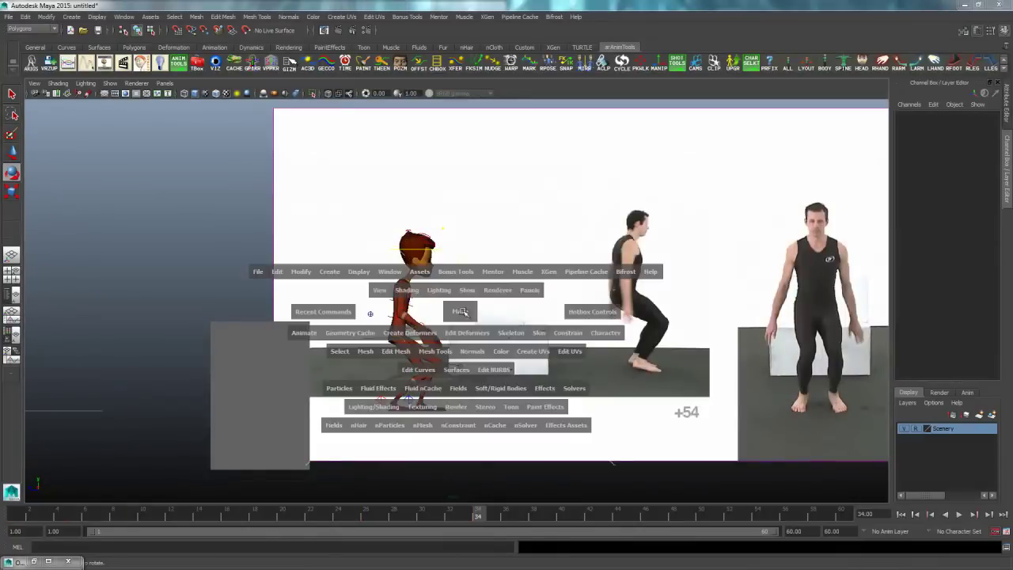
key(space)
click(309, 206)
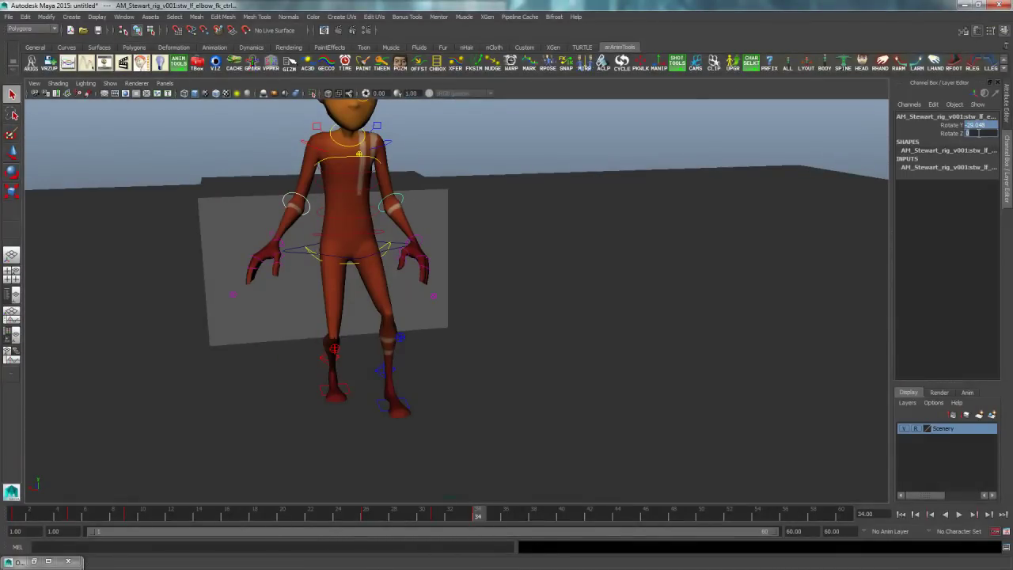
text(0)
key(Return)
Step: Set Rotate X, Y and Z of both wrist FK controls to 0 at frame 34
click(507, 176)
alt+middle_drag(293, 160, 323, 201)
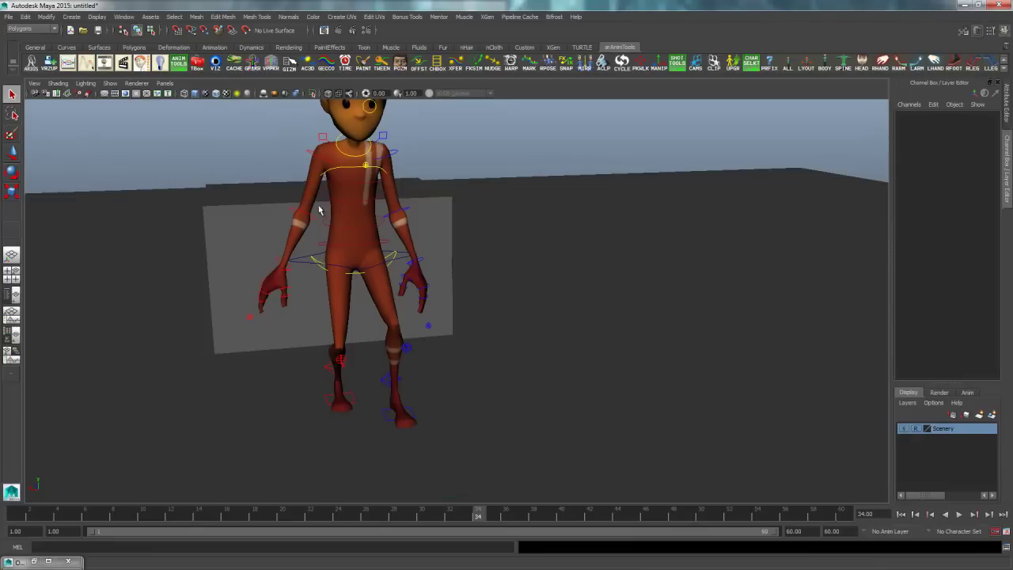
click(284, 268)
shift+click(419, 259)
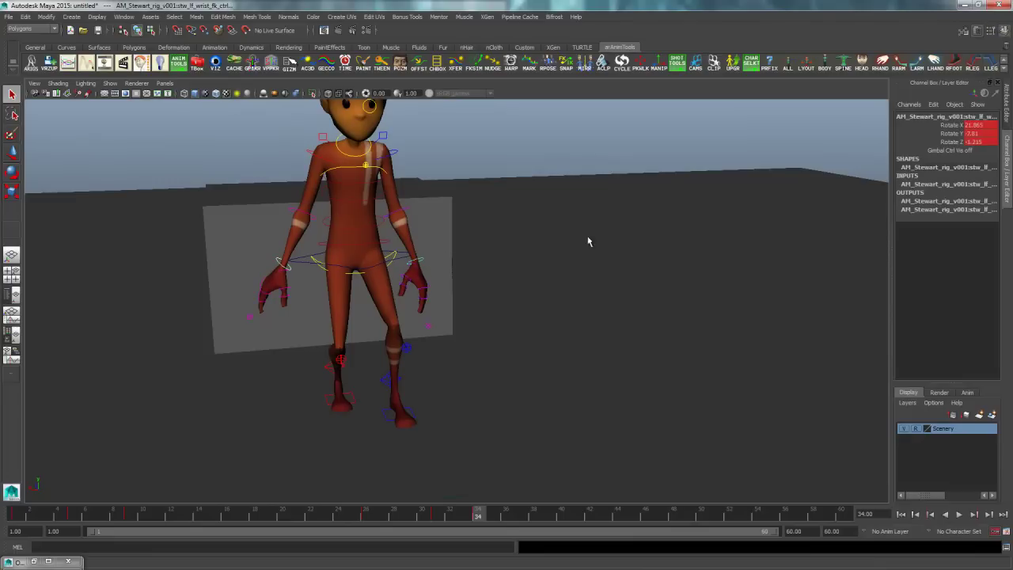
text(0)
key(Return)
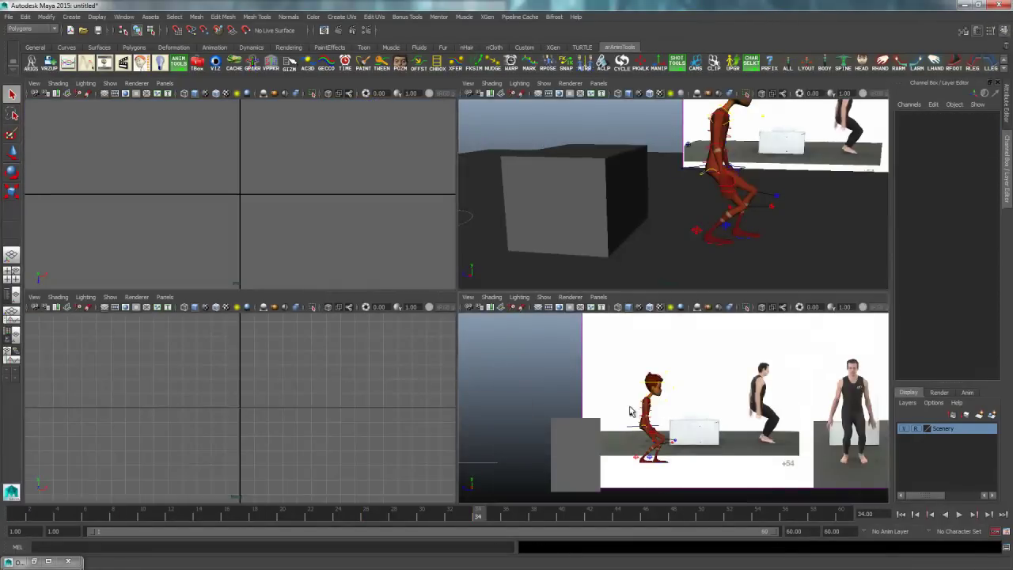
Step: Swing the right upper arm FK control back to a Rotate Y of about 9.7 and bend the right elbow
key(space)
click(412, 285)
key(e)
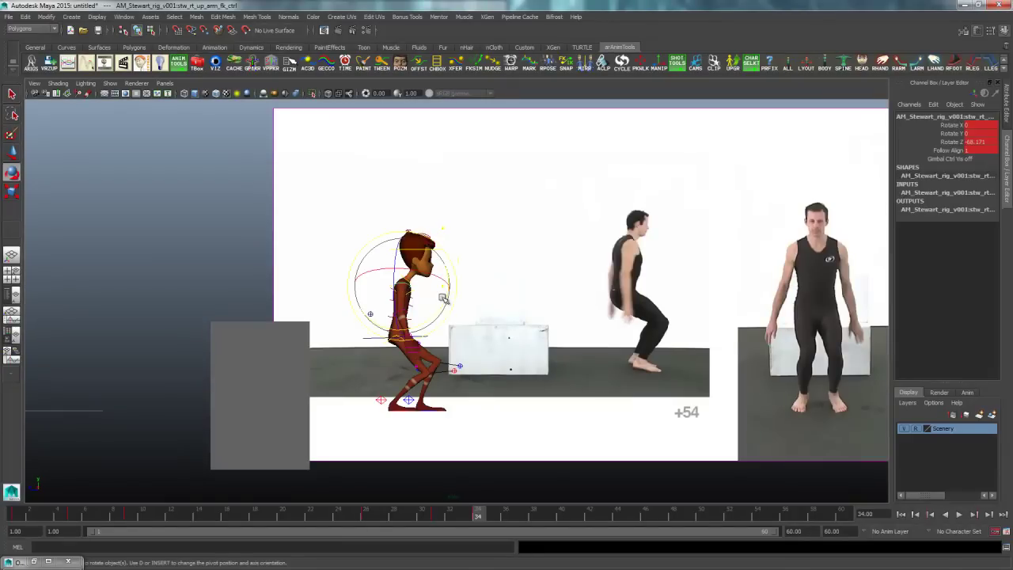
drag(450, 295, 441, 320)
click(475, 291)
click(400, 314)
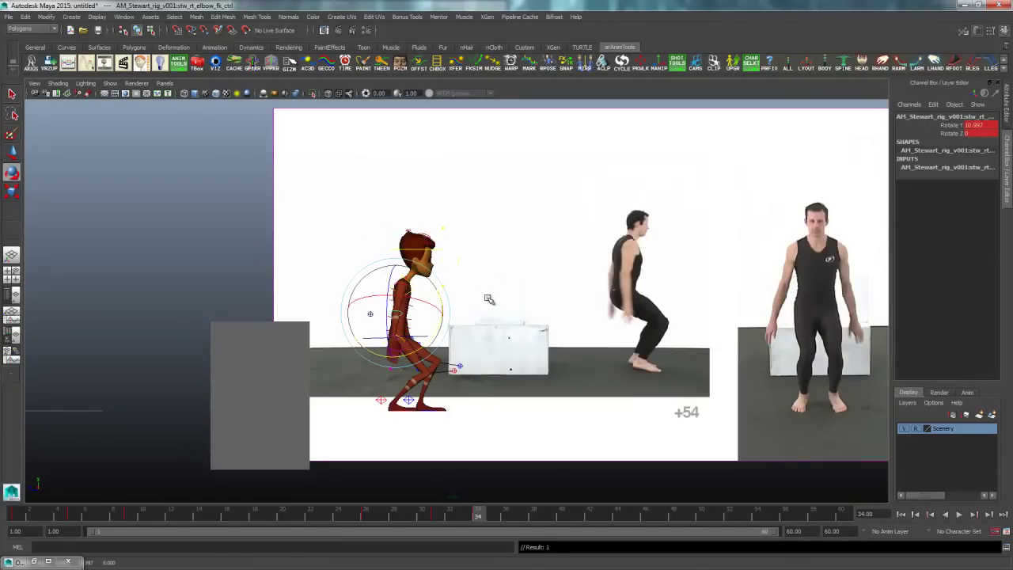
Step: Rotate the left upper arm FK control away from the body and adjust the left elbow at frame 34
key(space)
key(space)
click(669, 290)
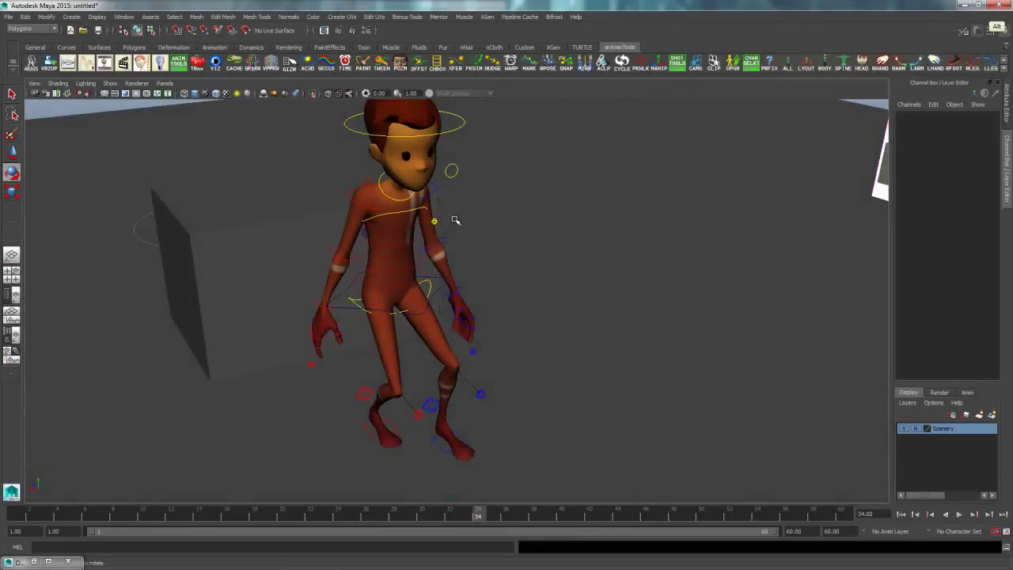
alt+drag(455, 220, 414, 239)
click(333, 190)
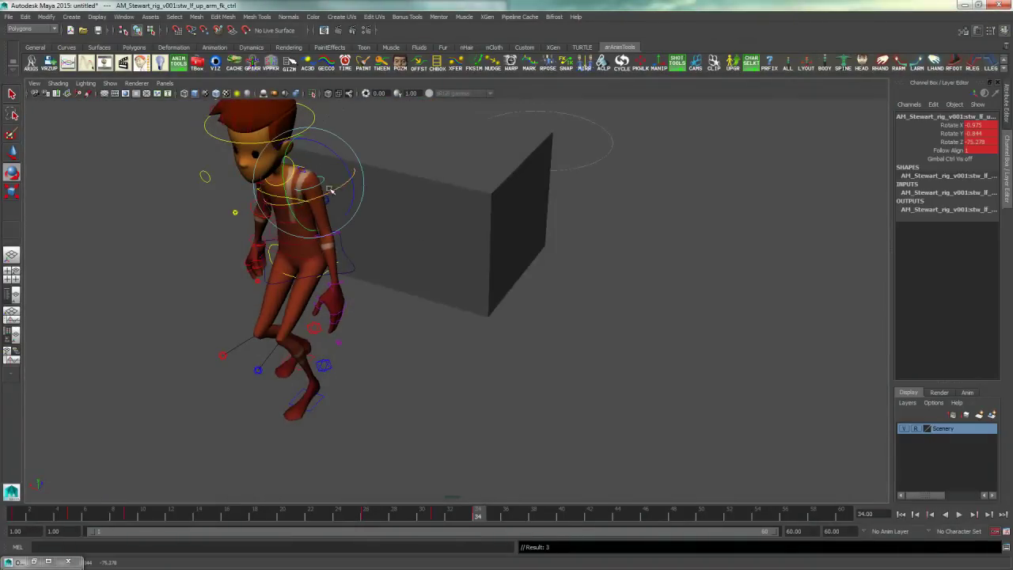
drag(323, 212, 323, 252)
click(354, 220)
click(345, 230)
click(380, 280)
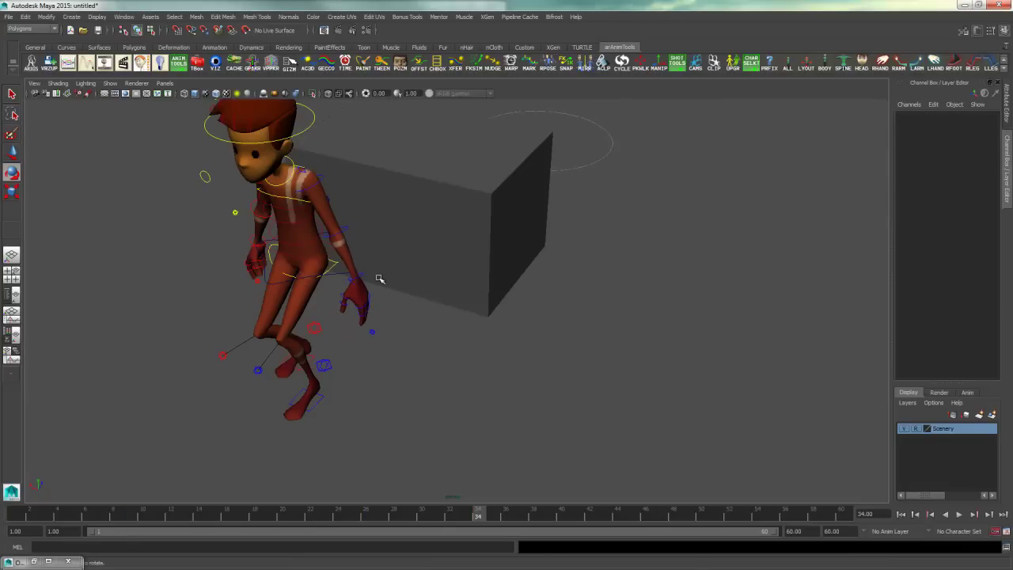
Step: Rotate the left wrist FK control slightly so the hand follows the forearm at frame 34
click(364, 278)
drag(330, 286, 345, 294)
click(365, 281)
alt+drag(366, 277, 447, 341)
click(419, 324)
Step: Tilt the head control slightly down and turn it to a Rotate Y of about -11 at frame 34
click(679, 320)
key(space)
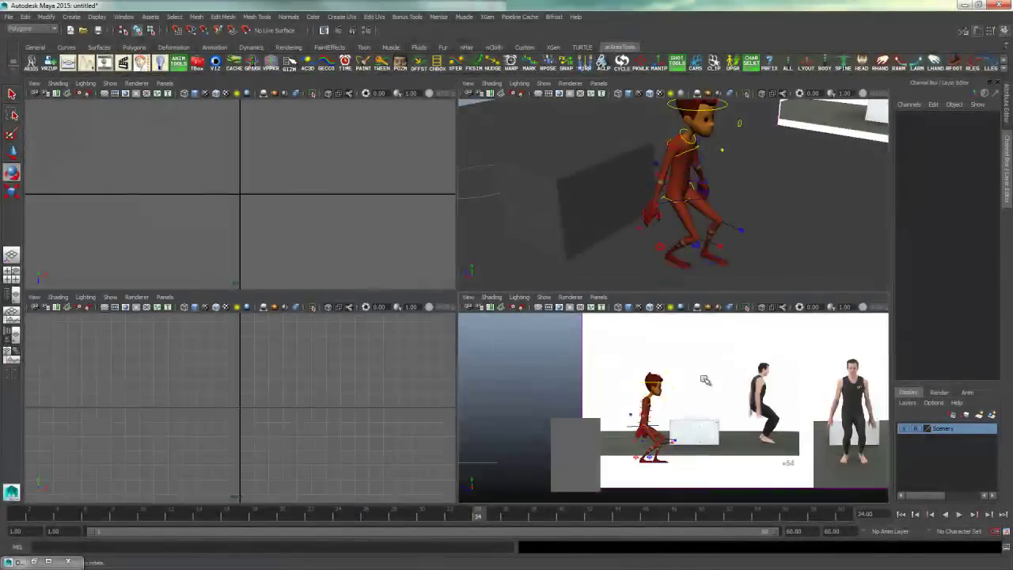
key(space)
click(444, 257)
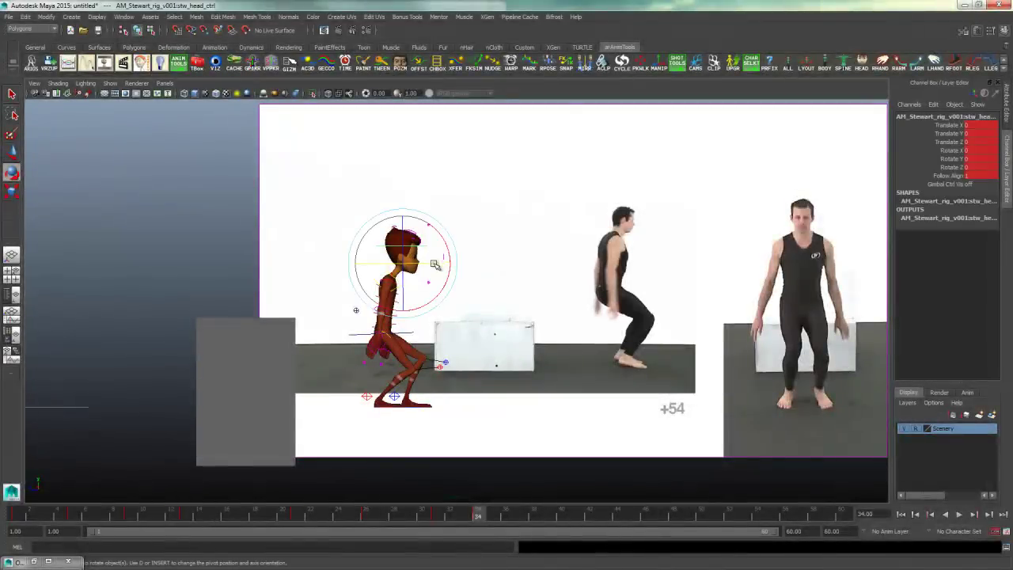
drag(436, 265, 450, 262)
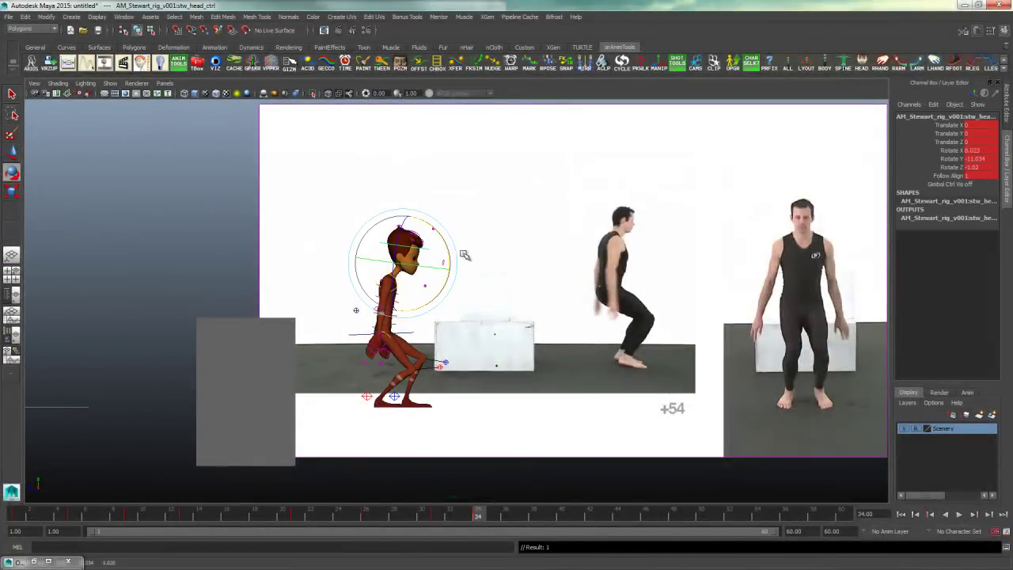
click(491, 265)
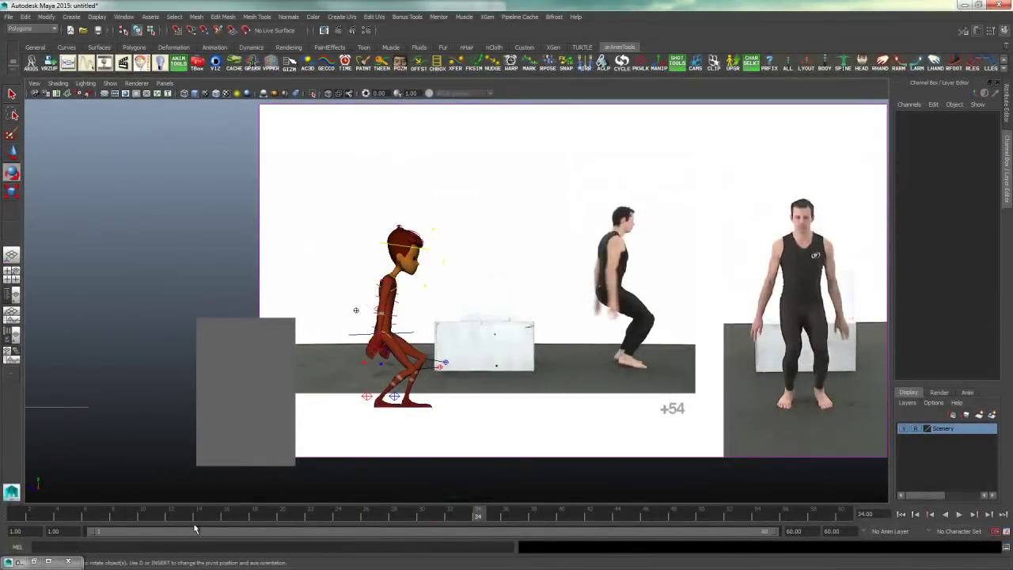
Step: Select all the character's controls, go to frame 40 and key them there with the crouch pose
drag(196, 528, 196, 525)
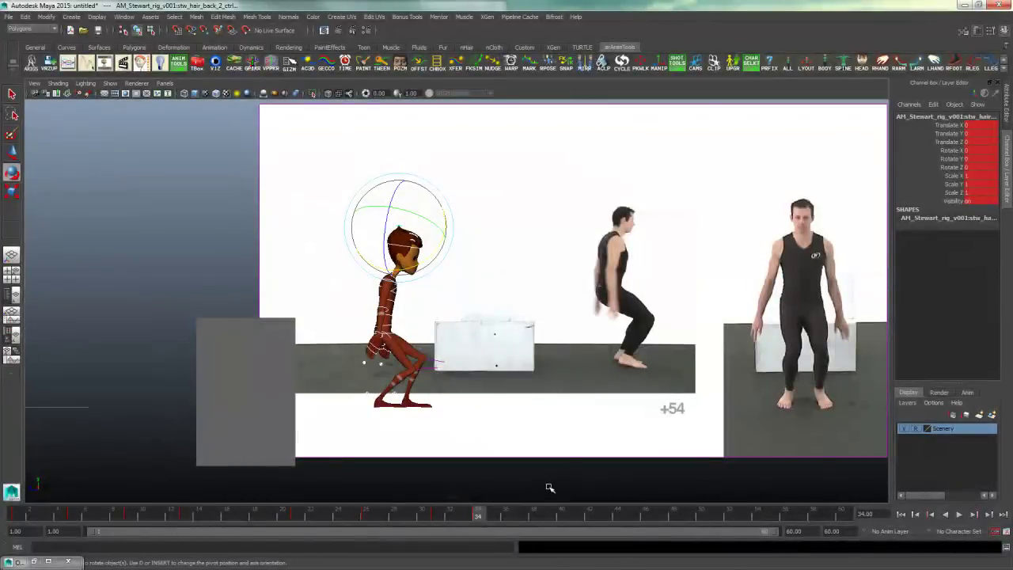
drag(491, 519, 569, 524)
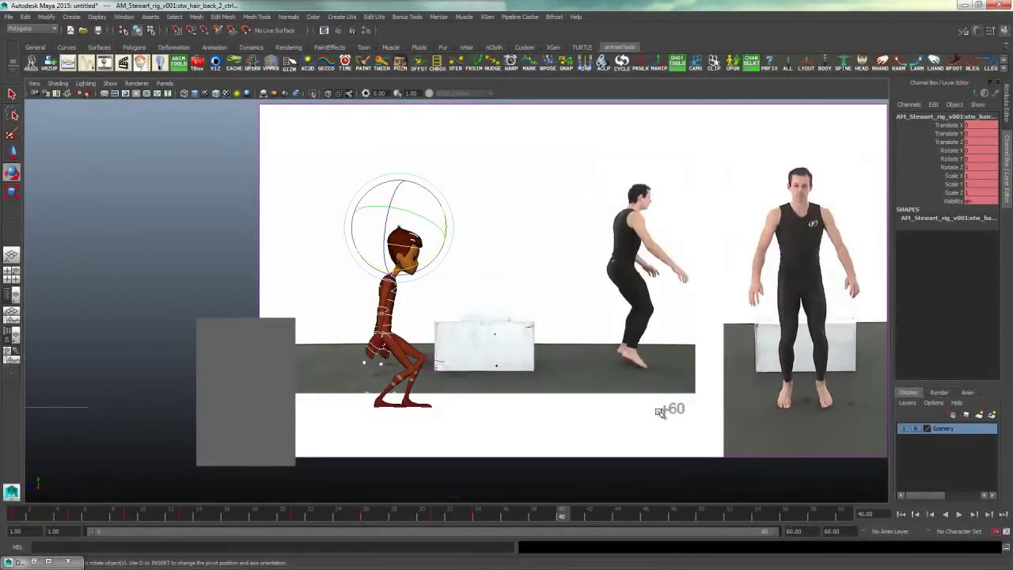
drag(549, 182, 221, 484)
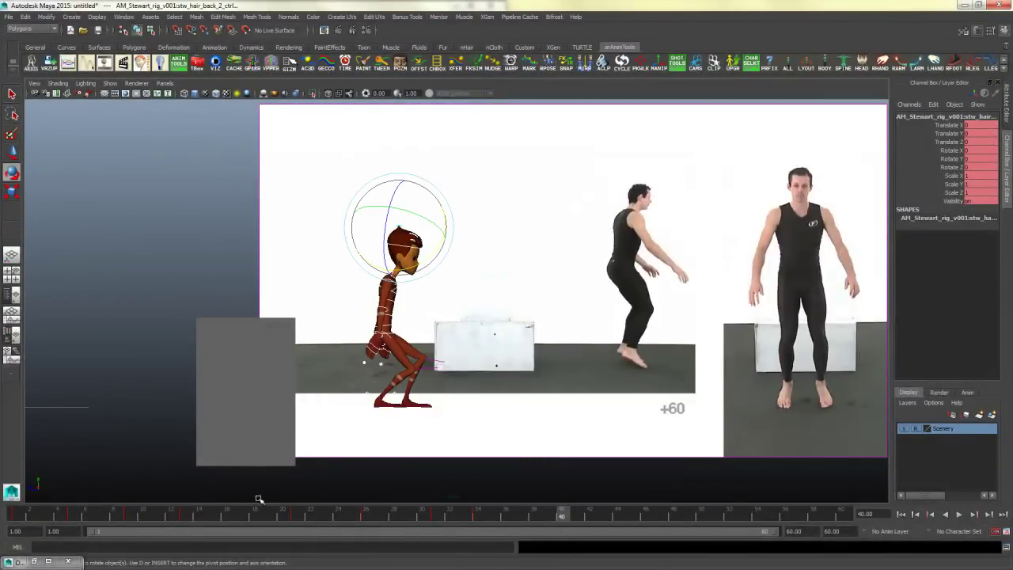
Step: Move the COG control up and forward at frame 40, to Translate Y about -1.2 and Translate Z about 332.3
click(401, 334)
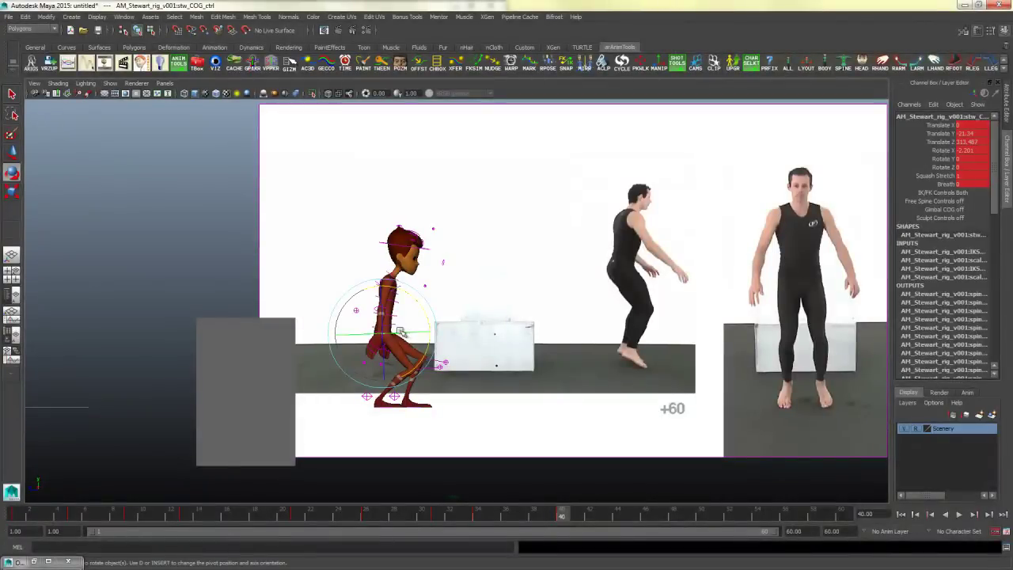
key(w)
drag(384, 334, 405, 311)
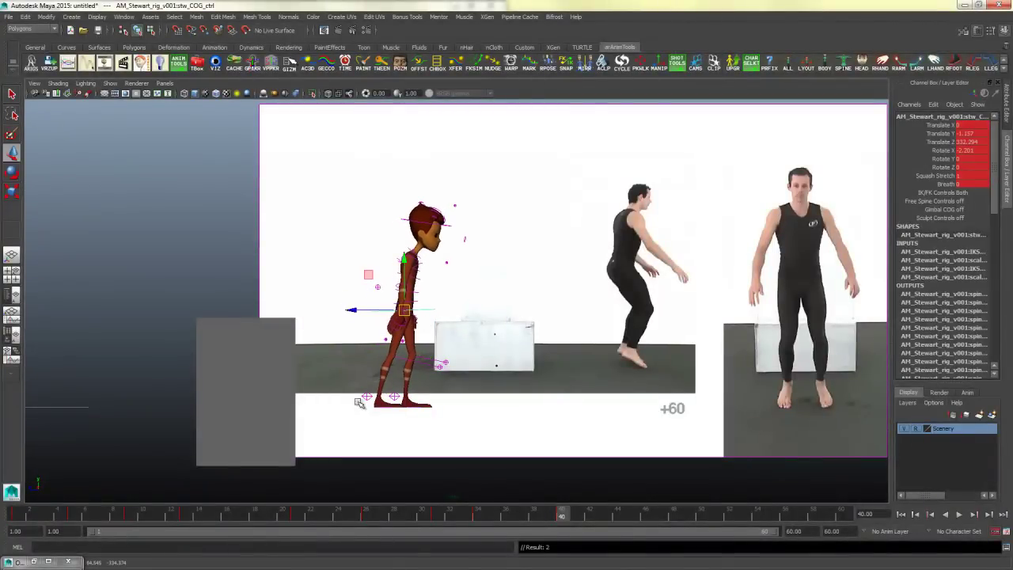
Step: Raise both heels with the feet's Foot Roll at frame 40 and lift the COG control to a Translate Y of about 4
click(364, 397)
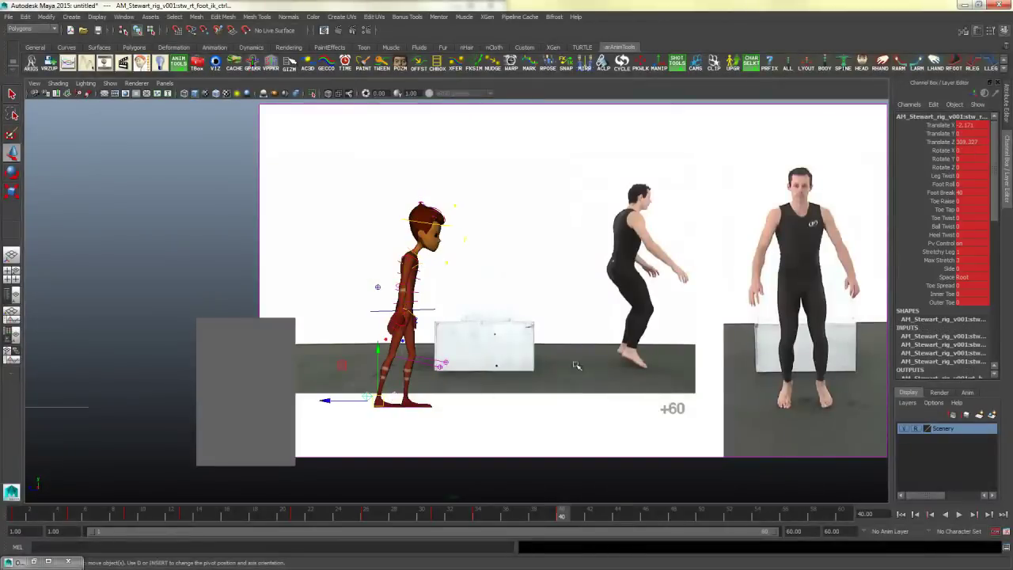
click(944, 183)
middle_drag(609, 360, 816, 334)
click(498, 352)
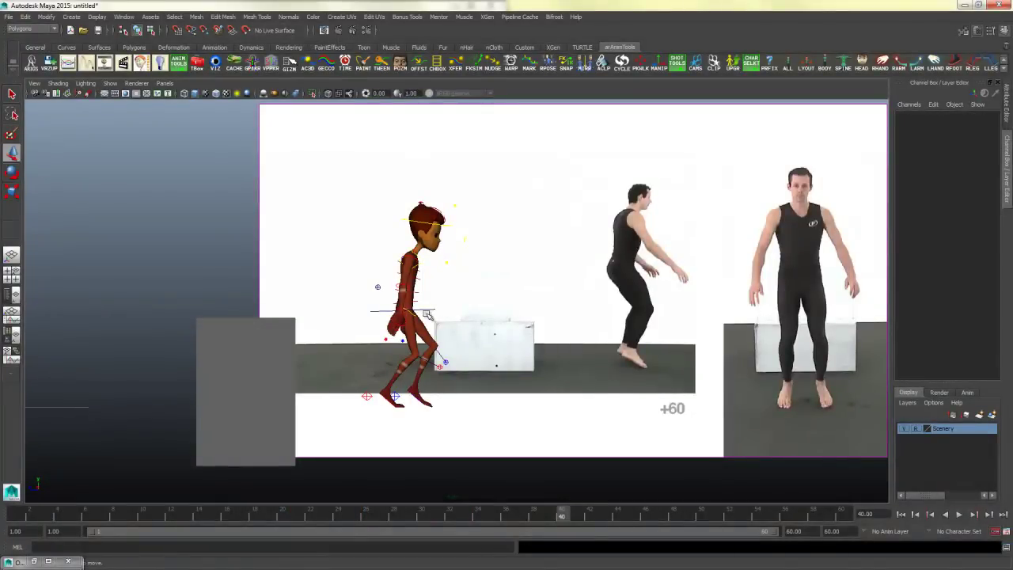
click(428, 315)
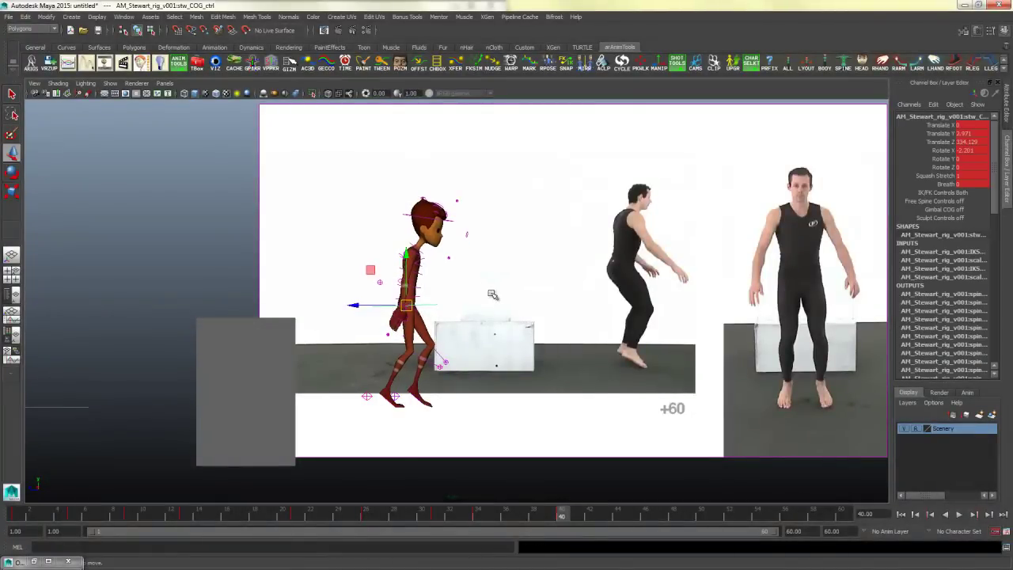
click(492, 295)
Step: Swing the right upper arm FK control forward at frame 40 to a Rotate Y of about -34.7 and adjust the forearm and hand
click(414, 252)
key(e)
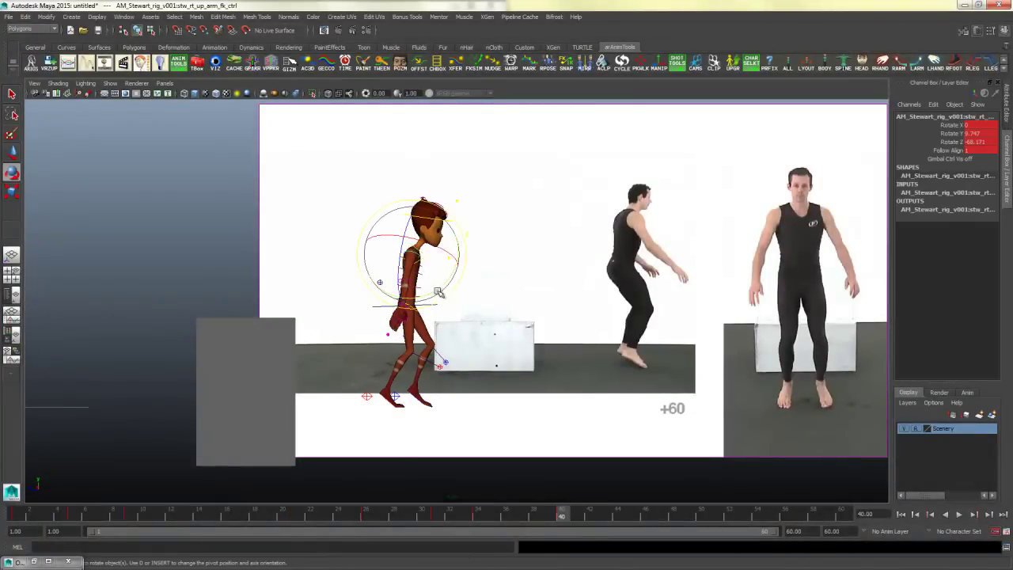
drag(457, 251, 478, 277)
click(460, 293)
click(451, 294)
click(448, 294)
click(445, 283)
key(ctrl+z)
click(427, 257)
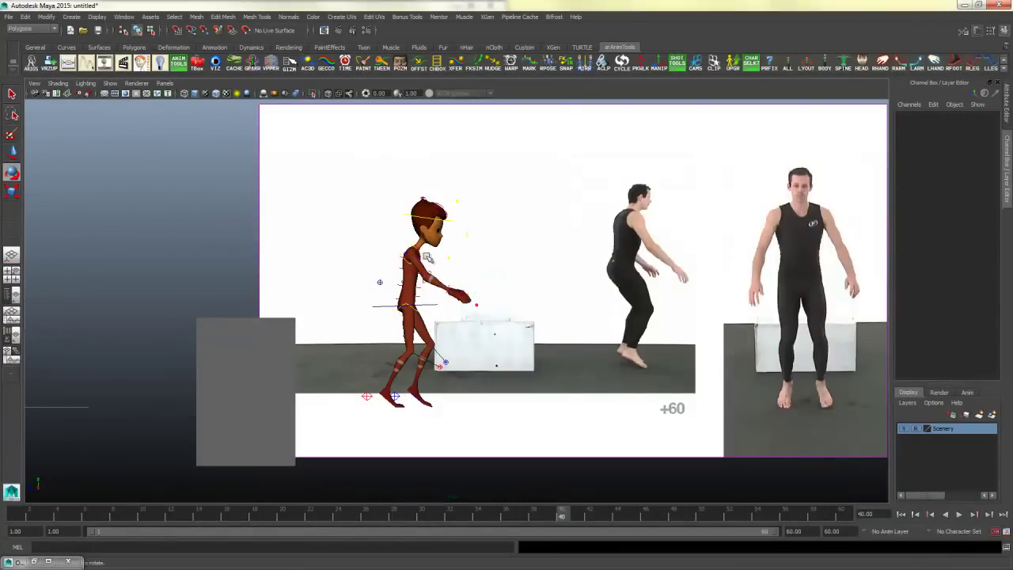
click(416, 251)
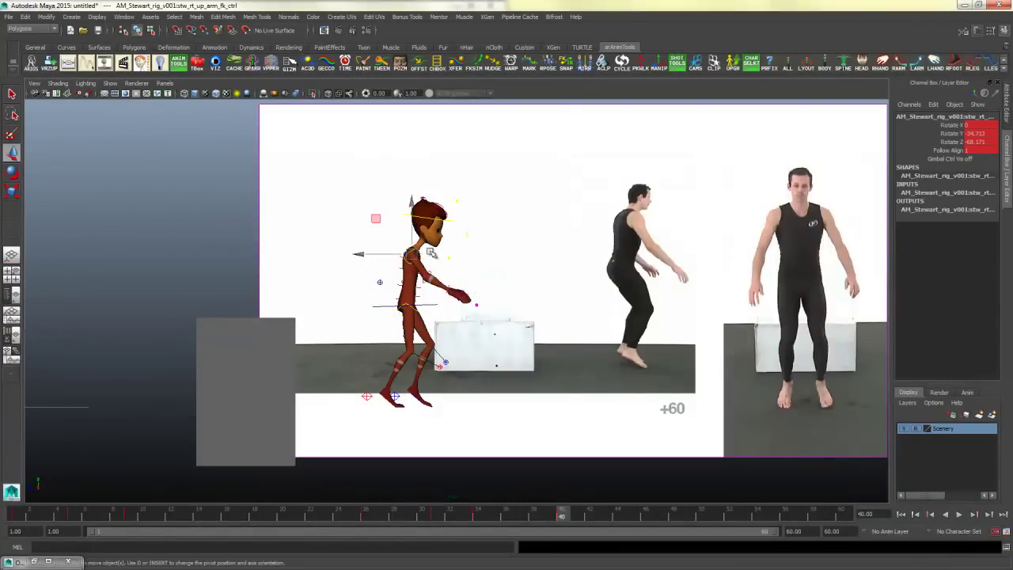
key(q)
Step: Rotate the neck control slightly at frame 40
key(space)
key(space)
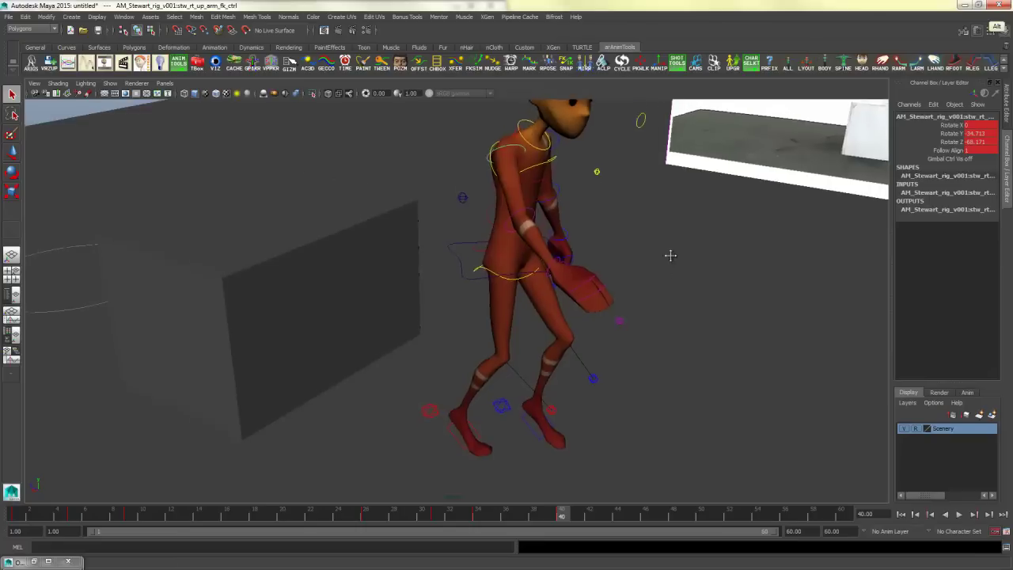
scroll(471, 248, up, 3)
click(472, 247)
key(e)
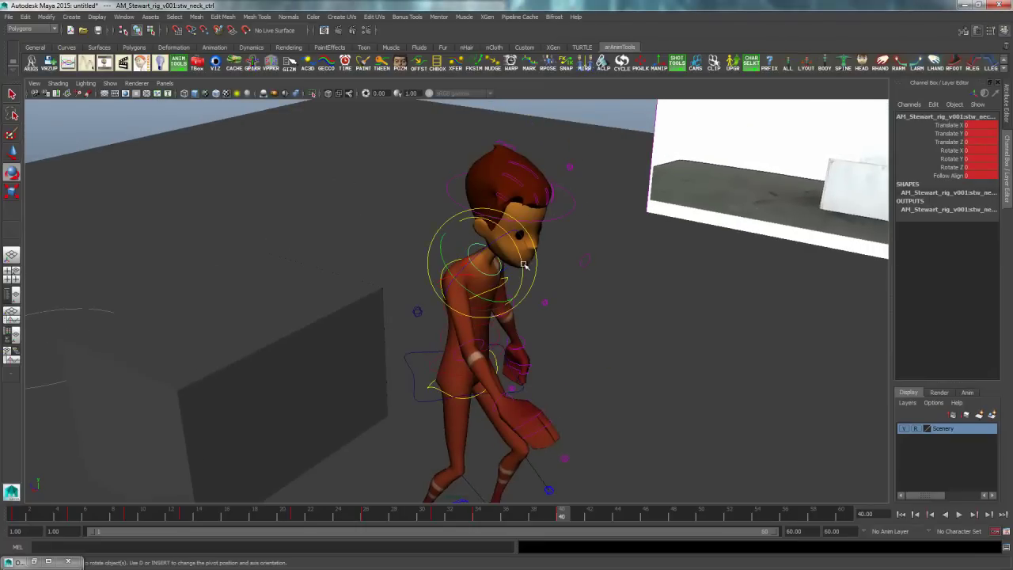
drag(526, 264, 521, 255)
click(595, 266)
alt+drag(595, 266, 490, 278)
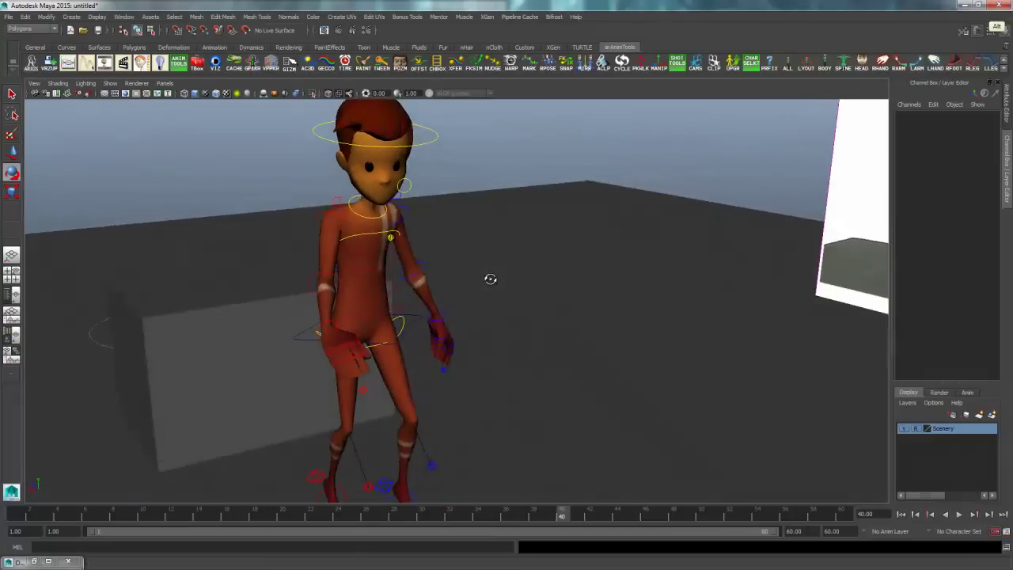
Step: Adjust both shoulders and the left upper arm FK control slightly at frame 40
click(340, 200)
drag(345, 225, 345, 226)
alt+drag(538, 224, 456, 220)
click(455, 219)
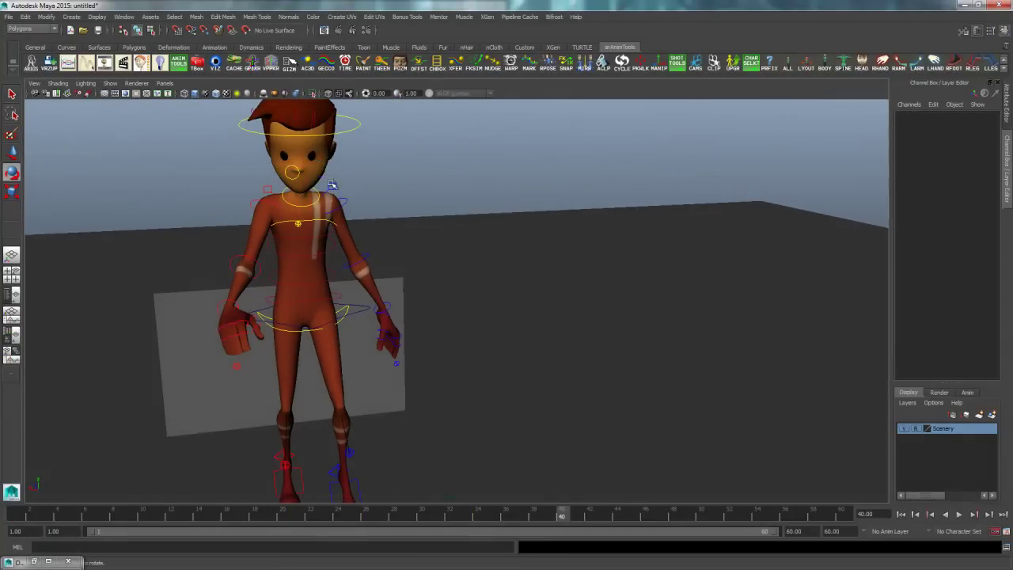
click(332, 186)
mouse_move(342, 209)
mouse_down()
mouse_move(333, 213)
mouse_move(331, 197)
mouse_up()
click(356, 205)
click(344, 201)
click(393, 251)
Step: Rotate the left elbow FK control slightly at frame 40 and turn the left wrist so the hand angles outward
click(370, 258)
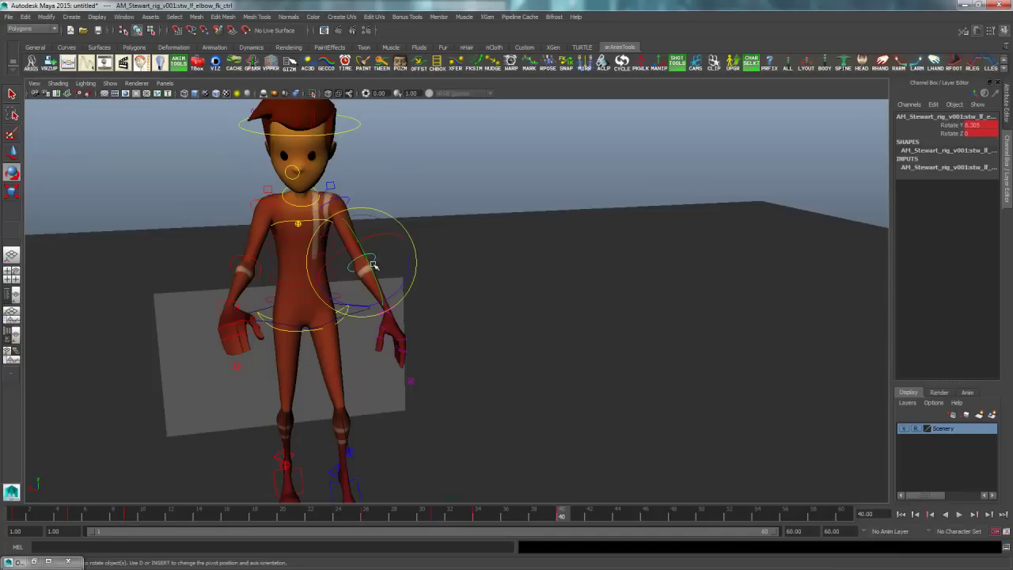
drag(371, 262, 376, 263)
click(452, 265)
click(389, 308)
drag(382, 303, 386, 308)
drag(394, 308, 421, 308)
drag(390, 348, 454, 310)
Step: Rotate the right wrist FK control at frame 40 to about 37.6 in X, -1.8 in Y and -4.5 in Z
click(211, 300)
click(225, 304)
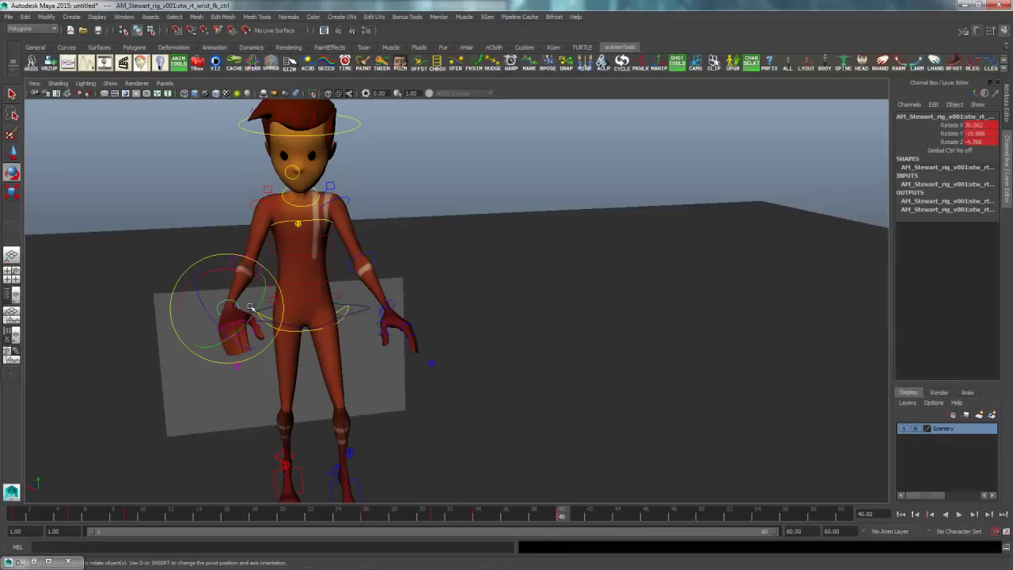
drag(254, 309, 237, 326)
alt+drag(333, 338, 441, 343)
Step: Compare the frame 34 and frame 40 key poses with the filmed reference in the side view
key(space)
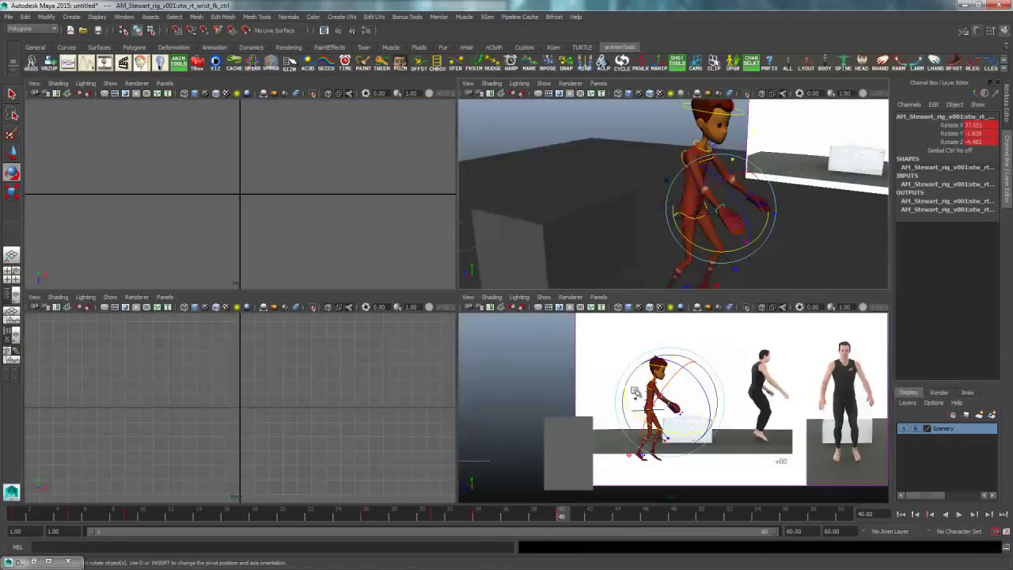
key(space)
click(605, 383)
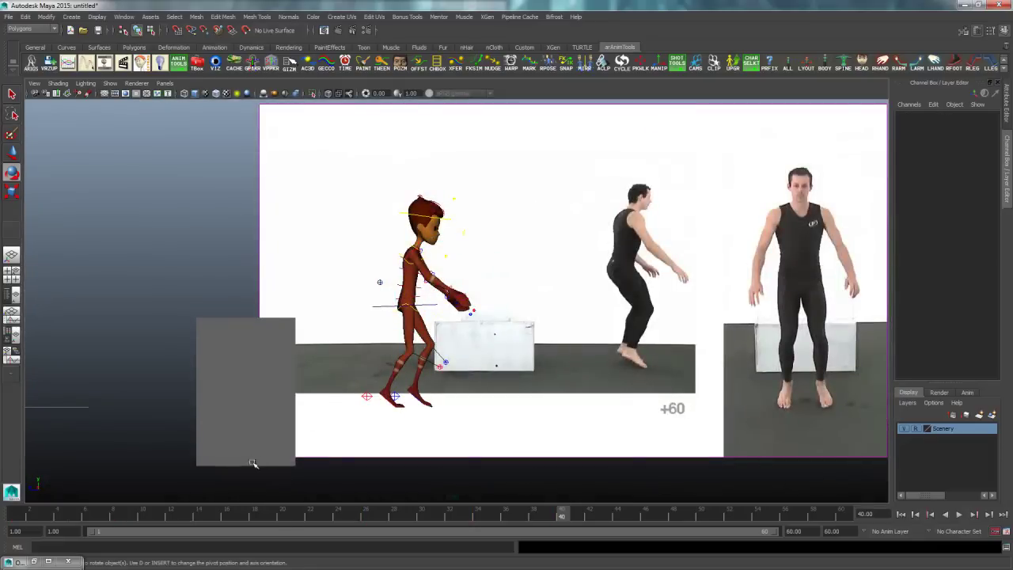
drag(254, 463, 254, 459)
key(comma)
key(period)
key(comma)
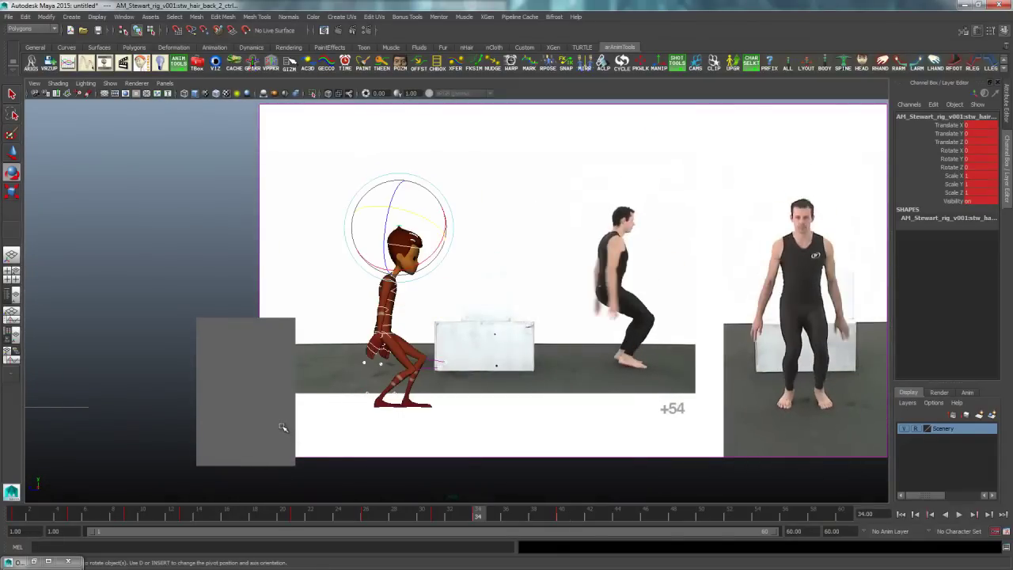
key(period)
key(comma)
key(period)
key(comma)
key(period)
key(comma)
key(period)
key(comma)
key(period)
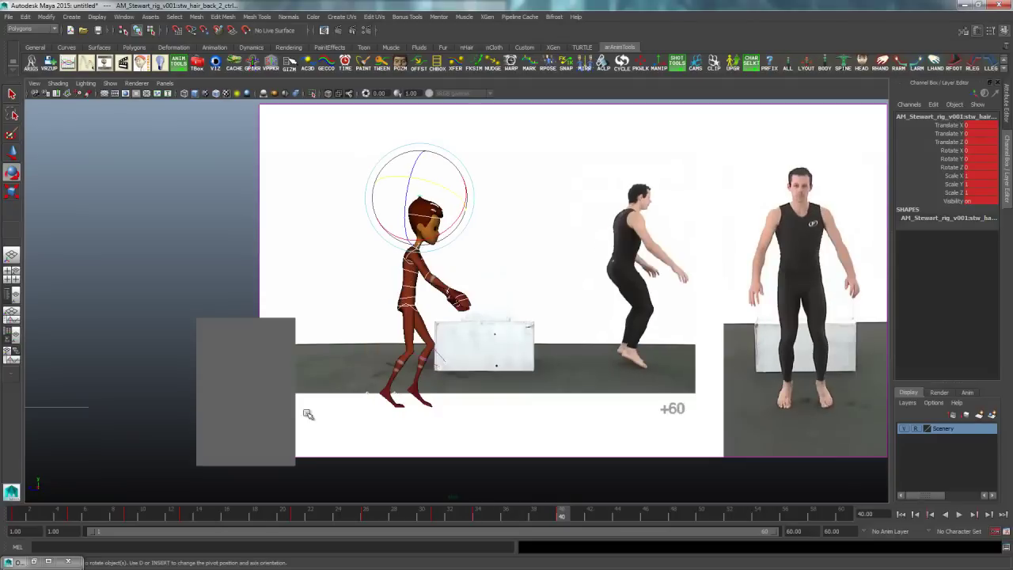
key(comma)
key(period)
key(comma)
Step: Raise the COG control at frame 34 to a Translate Y of about -13.1 and Translate Z of about 315.8, and key it
click(437, 341)
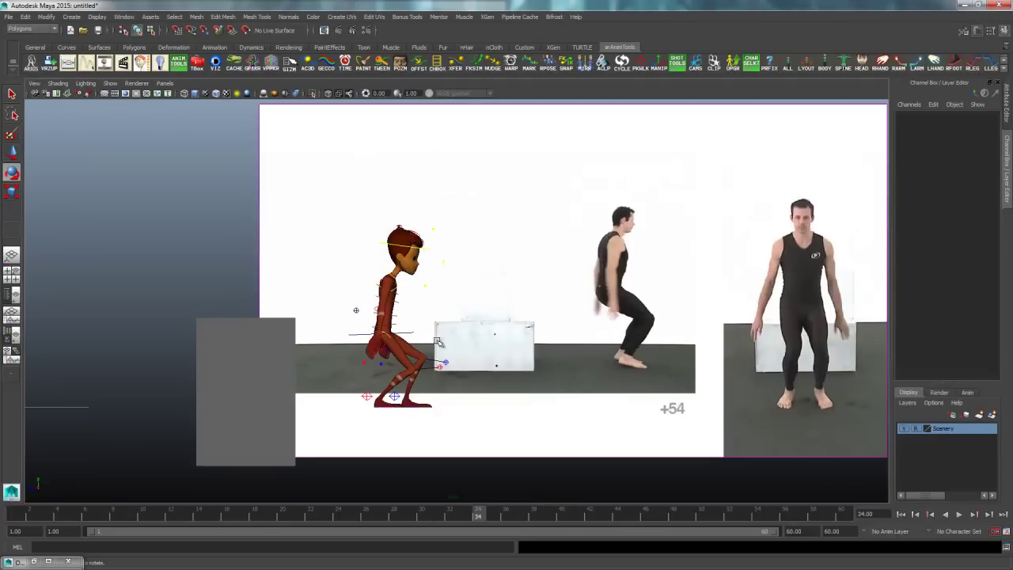
click(404, 333)
key(w)
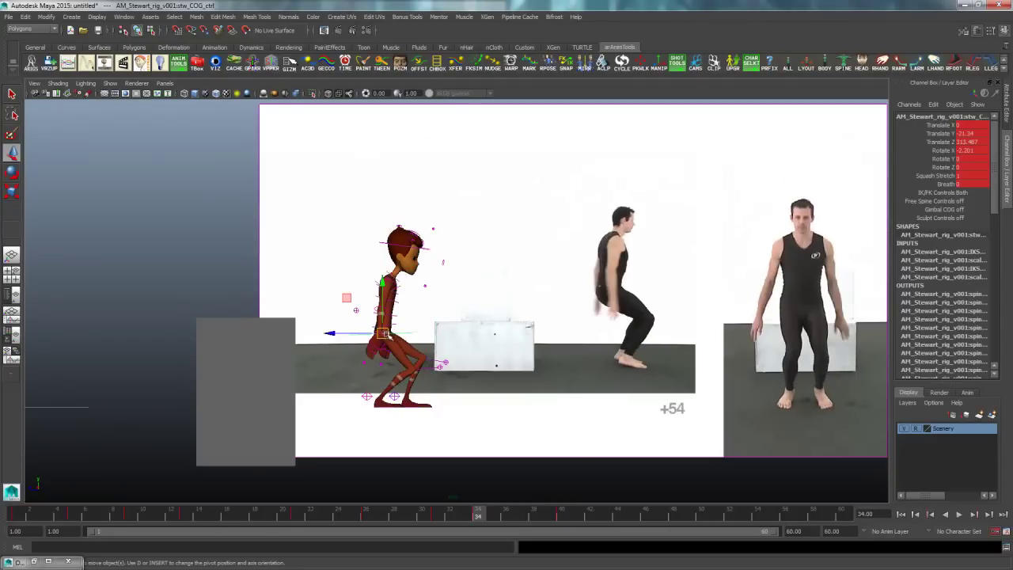
drag(396, 342, 388, 326)
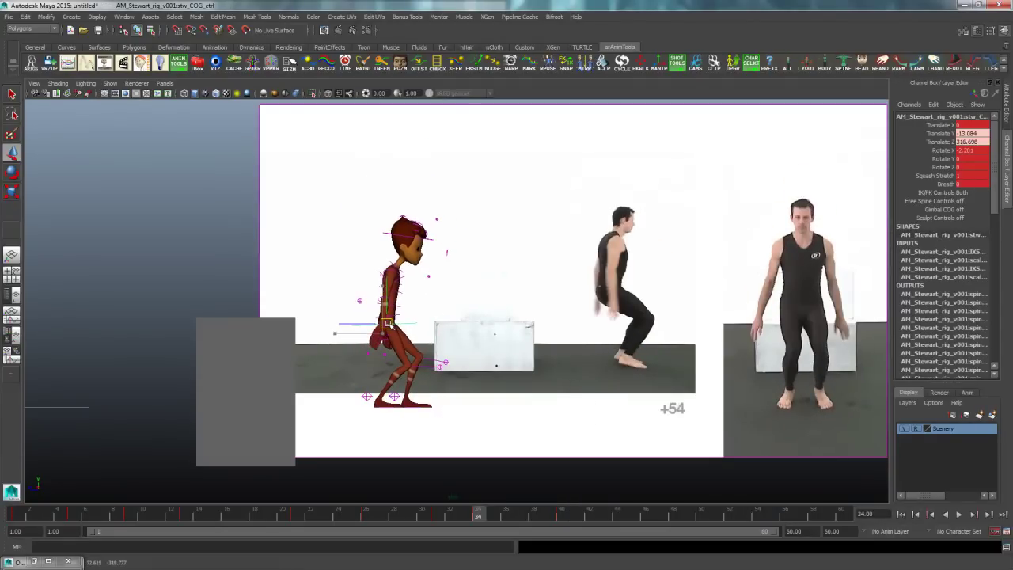
key(s)
key(comma)
key(period)
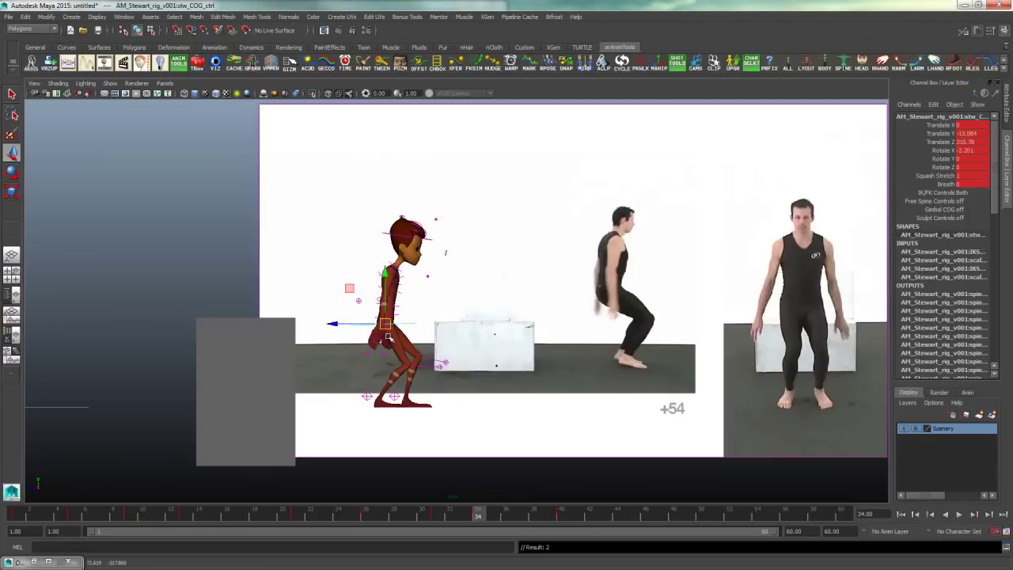
key(comma)
key(period)
Step: Lower the COG control at frame 40 to a Translate Y of about -0.24, key it and check it against the previous pose
key(period)
drag(407, 252, 405, 257)
key(s)
key(comma)
key(period)
key(comma)
key(period)
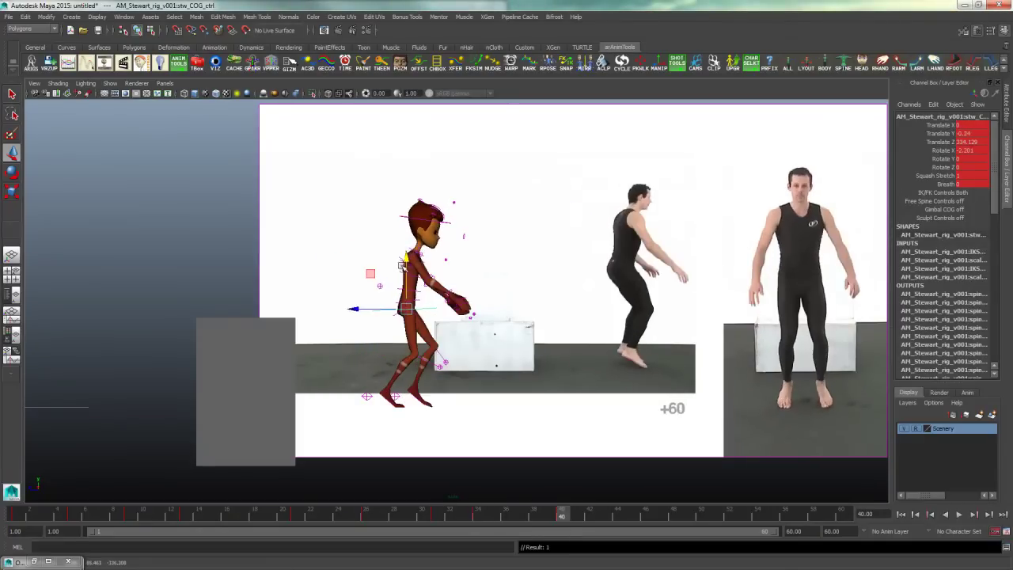
Step: Key all of the character's controls at frame 43
drag(570, 522, 607, 521)
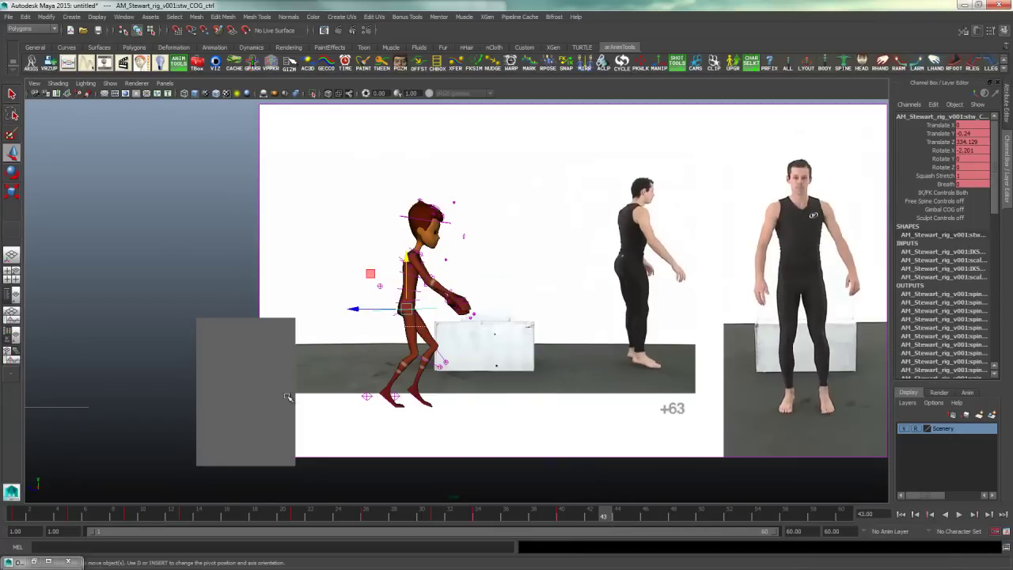
drag(157, 180, 532, 500)
key(s)
click(495, 442)
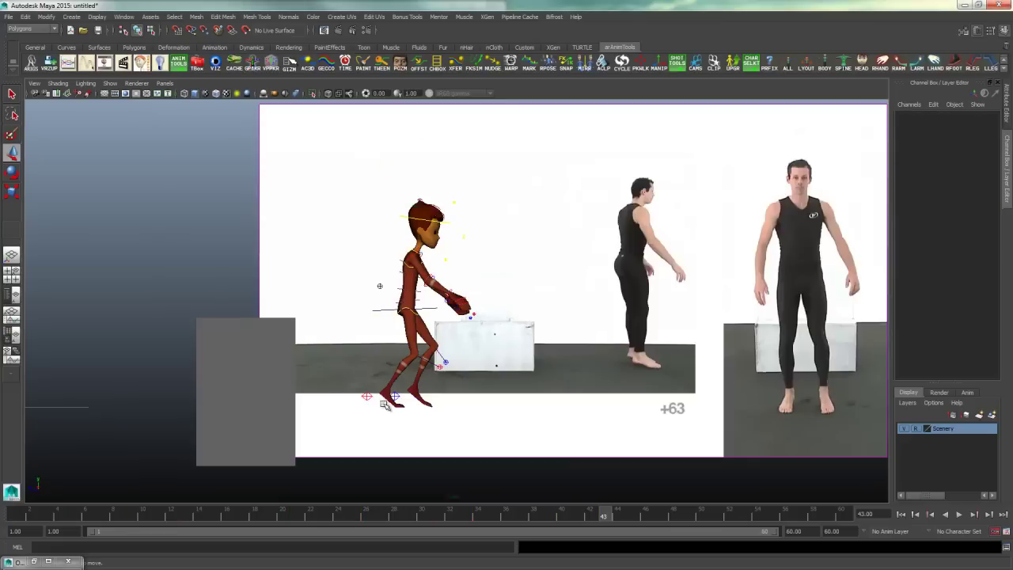
Step: Move the foot IK controls forward at frame 43, to Translate Z about 342.8 for the right and 344.1 for the left
click(389, 402)
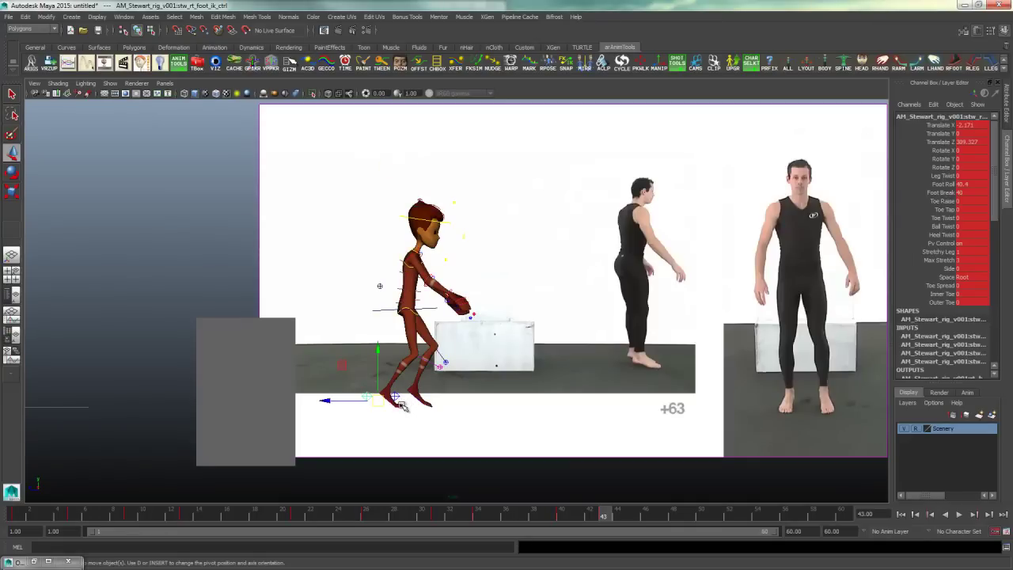
shift+click(414, 402)
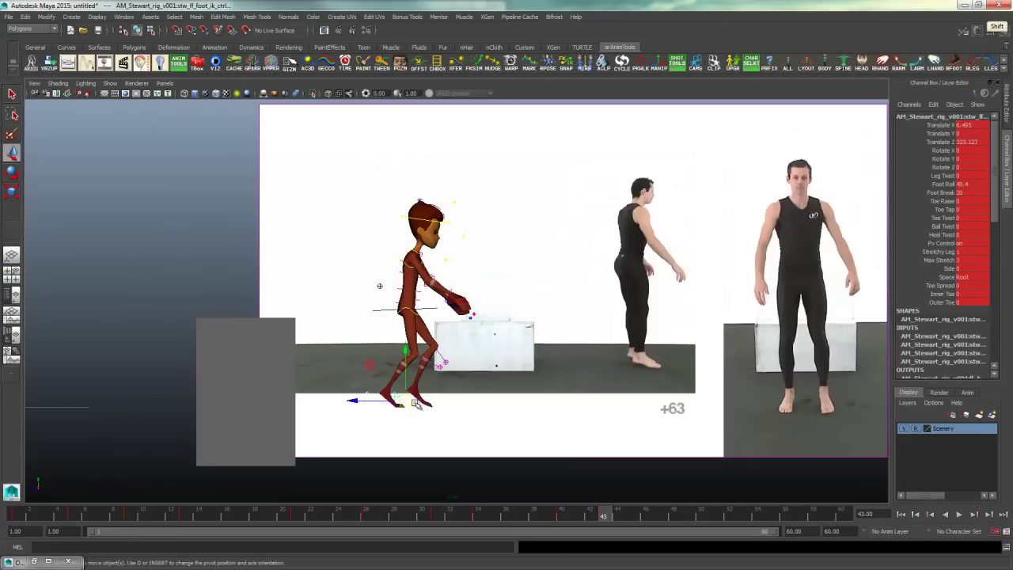
click(364, 405)
key(ctrl+z)
mouse_move(367, 401)
mouse_down()
mouse_move(385, 400)
mouse_move(366, 401)
mouse_up()
click(388, 397)
click(385, 398)
click(421, 392)
click(407, 395)
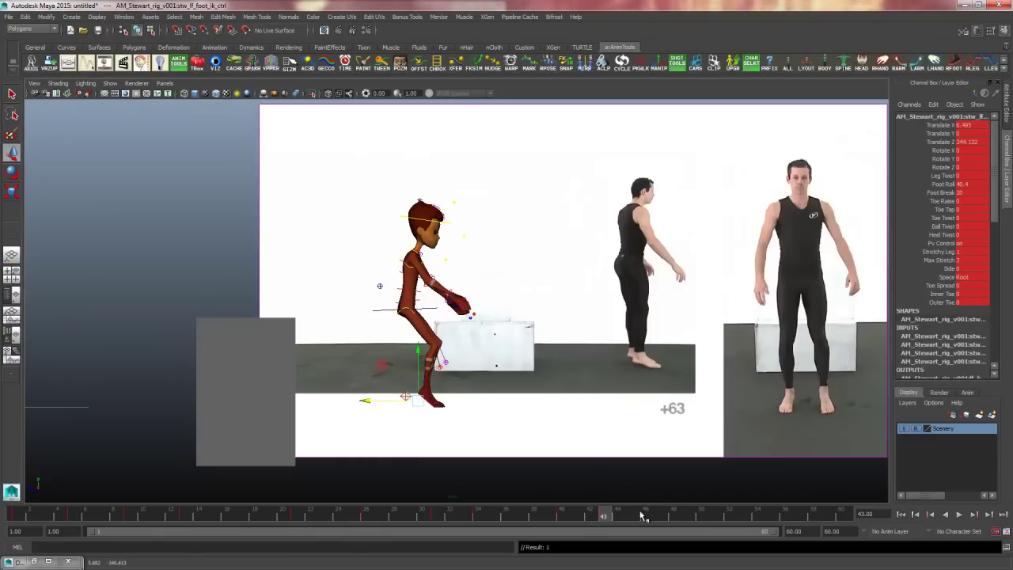
mouse_move(603, 514)
mouse_down()
mouse_move(563, 514)
mouse_move(599, 513)
mouse_up()
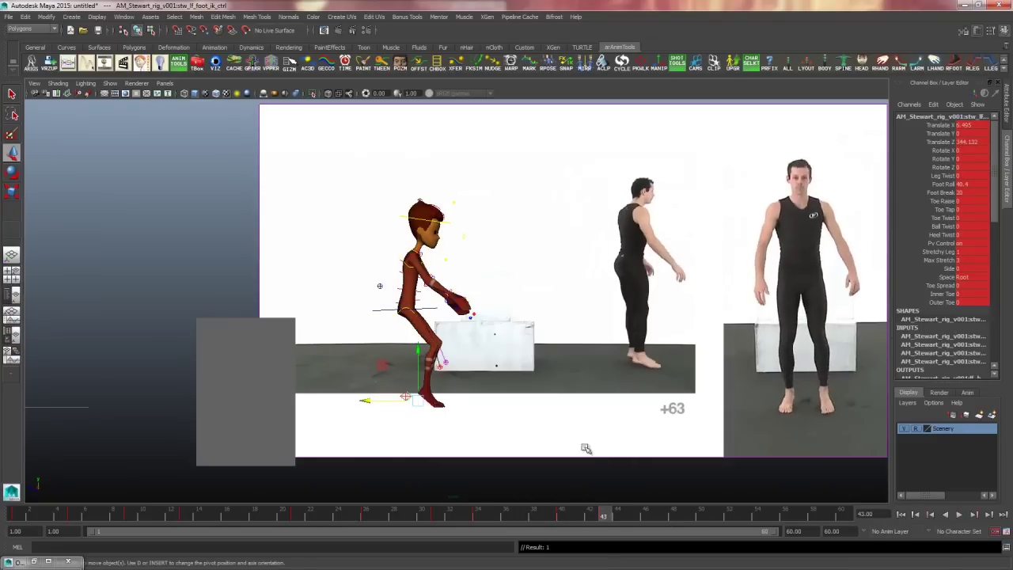
Step: Adjust the right foot's Foot Roll at frame 43 and move the COG control forward and up over the feet
click(448, 393)
click(944, 185)
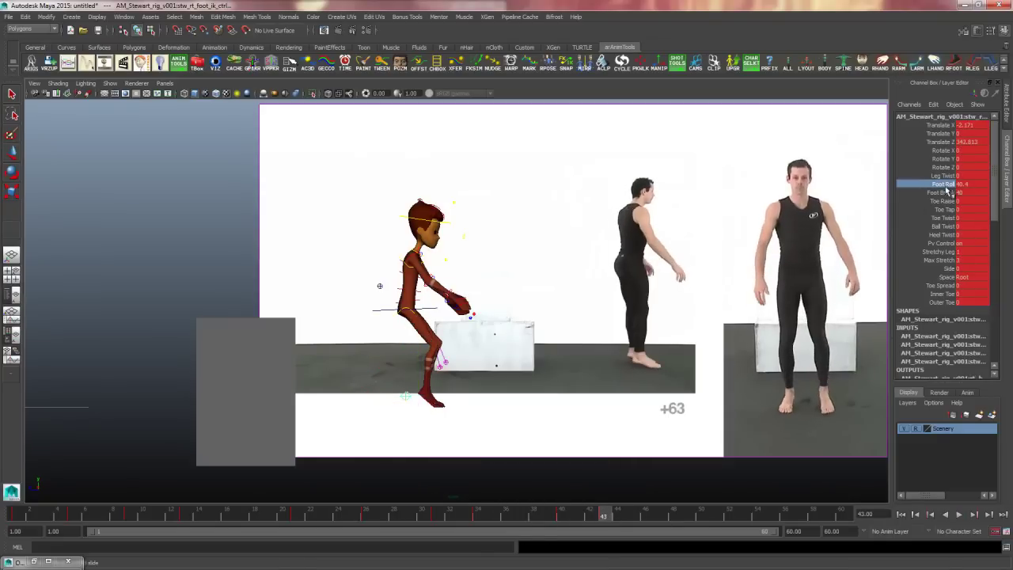
key(w)
click(392, 301)
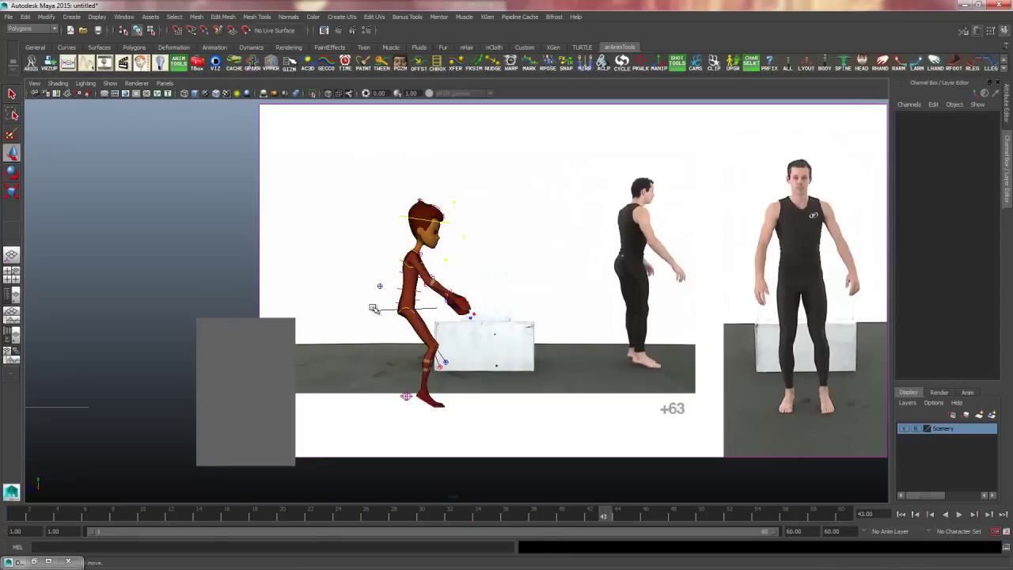
click(375, 309)
drag(405, 309, 417, 301)
click(510, 282)
key(q)
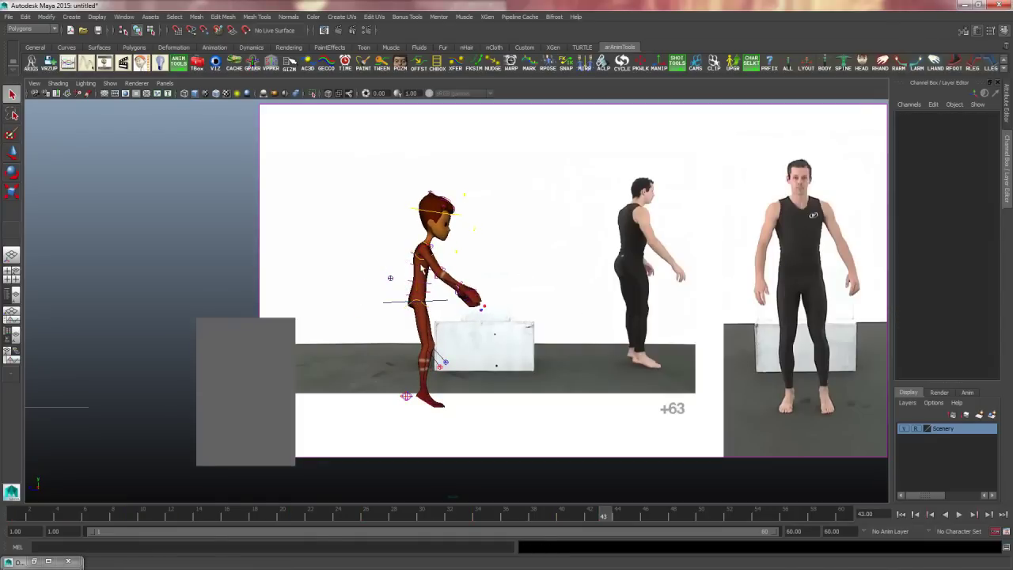
Step: Rotate the upper and lower spine FK controls back at frame 43 to straighten the torso
click(420, 260)
key(e)
drag(469, 245, 468, 239)
click(478, 250)
click(419, 282)
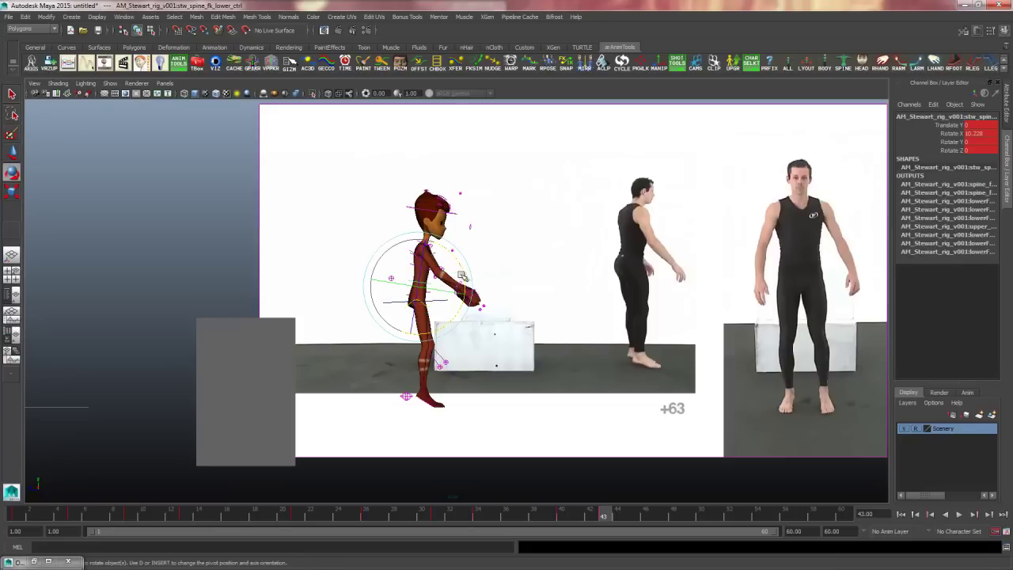
drag(461, 274, 557, 182)
click(496, 259)
Step: Compare the frame 40 and frame 43 key poses by flipping between them with all controls selected
drag(300, 464, 300, 462)
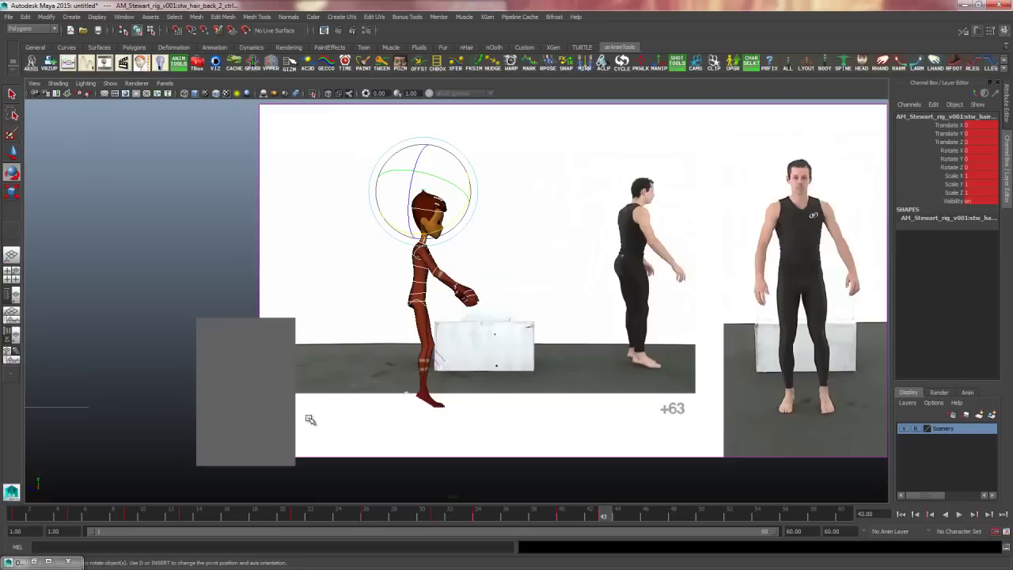
key(comma)
key(period)
key(comma)
key(period)
key(comma)
key(period)
Step: Lower the right upper arm FK control at frame 43 to follow the reference's arm
click(504, 252)
click(424, 246)
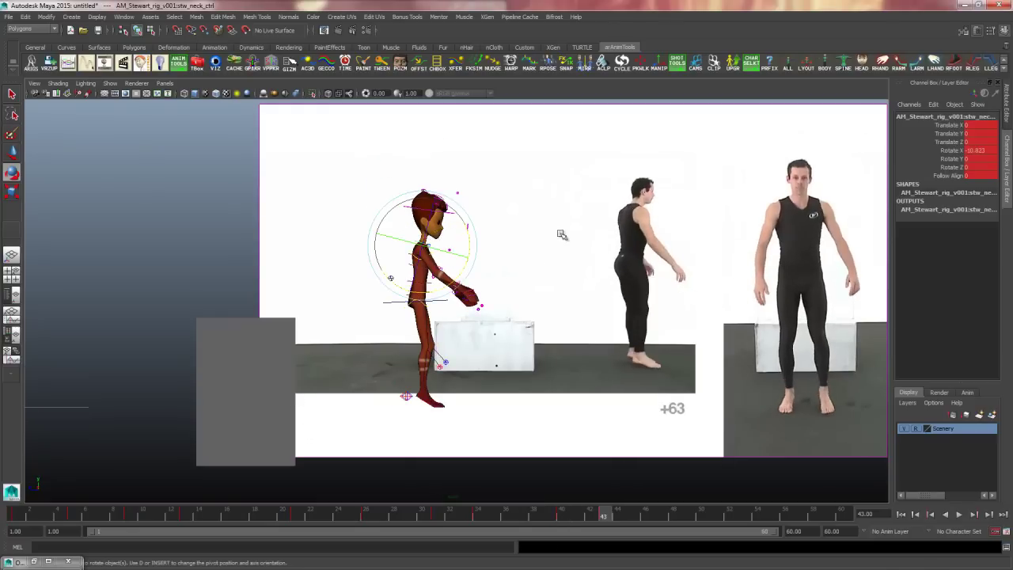
click(561, 234)
click(467, 261)
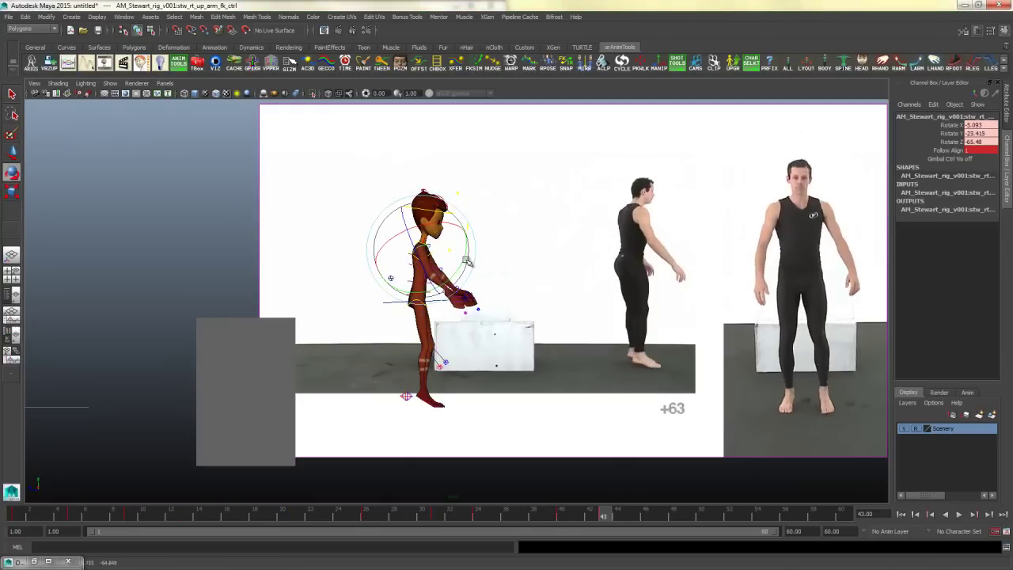
drag(466, 260, 467, 264)
Step: Rotate the left upper arm FK control down at frame 43 to about 12.6 in X, -28.3 in Y and -73.4 in Z
key(space)
key(space)
alt+drag(736, 273, 443, 268)
click(439, 268)
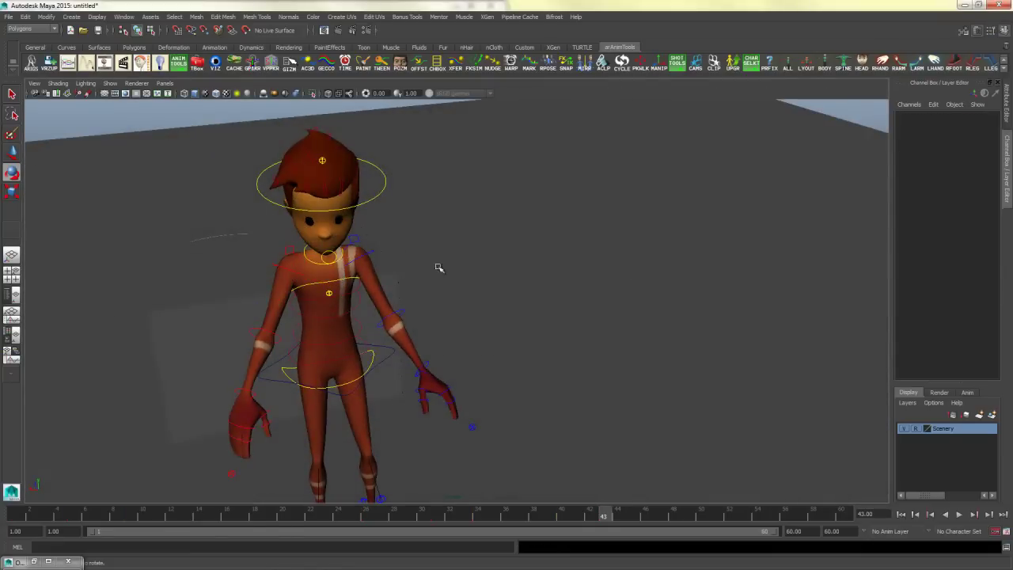
click(368, 257)
drag(384, 283, 436, 283)
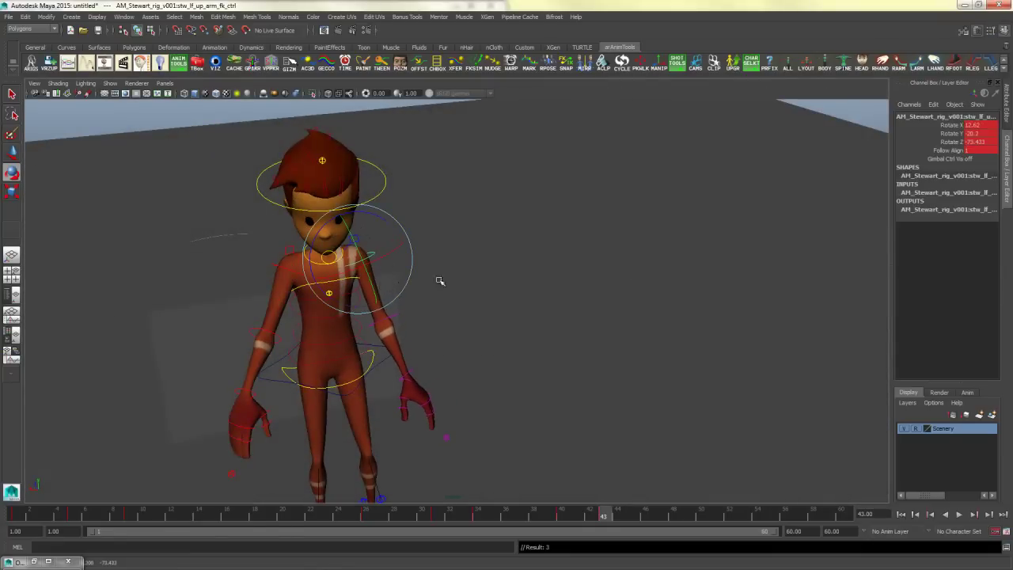
Step: Bring the right upper arm FK control closer to the body at frame 43, to a Rotate Z of about -72.2
click(277, 280)
click(291, 293)
click(475, 263)
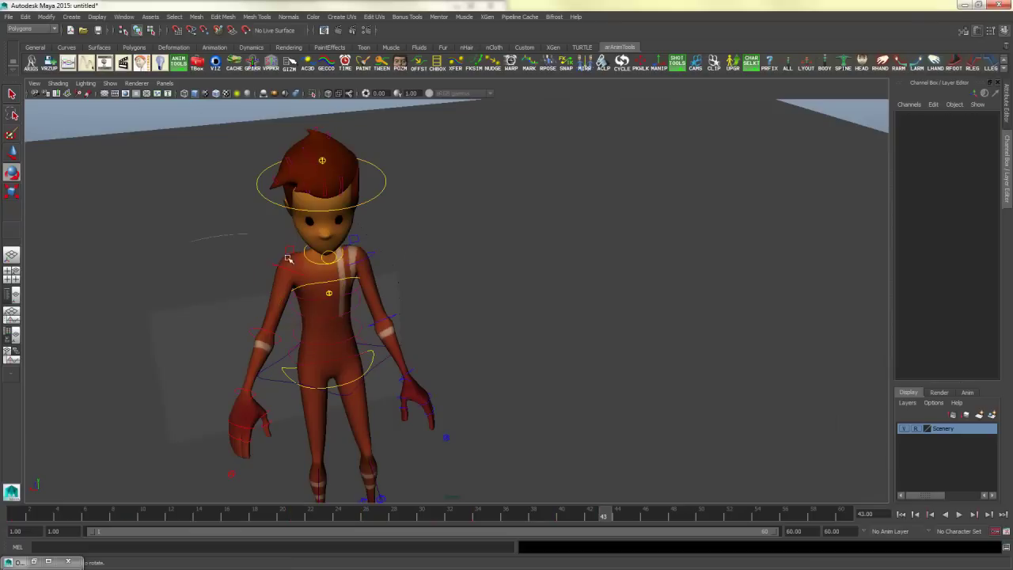
click(274, 264)
drag(275, 310, 286, 313)
Step: Rotate the head control at frame 43 to a Rotate X of about 4.3 and compare the pose with frame 40
key(space)
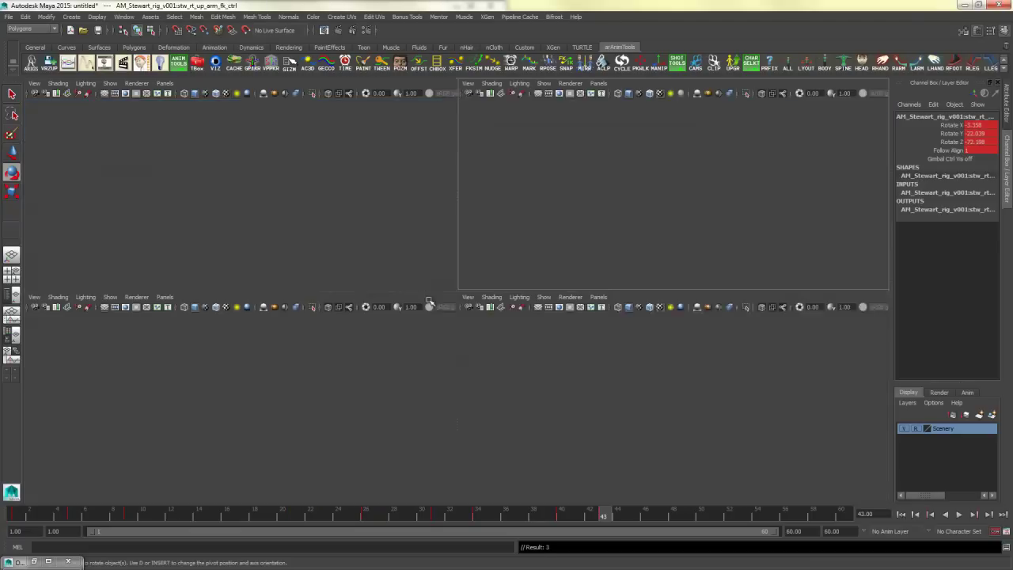
key(space)
click(718, 283)
click(475, 224)
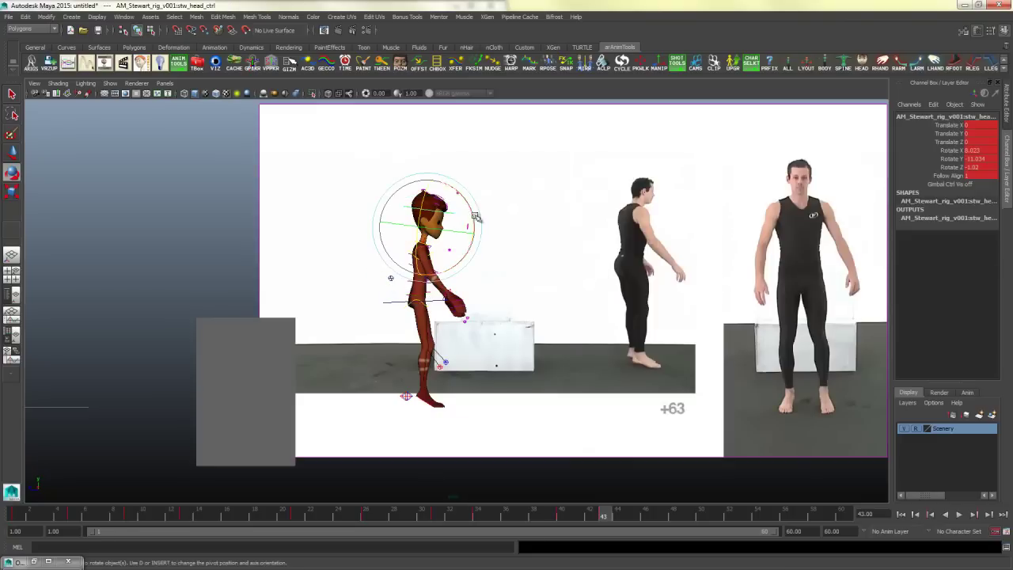
key(comma)
key(period)
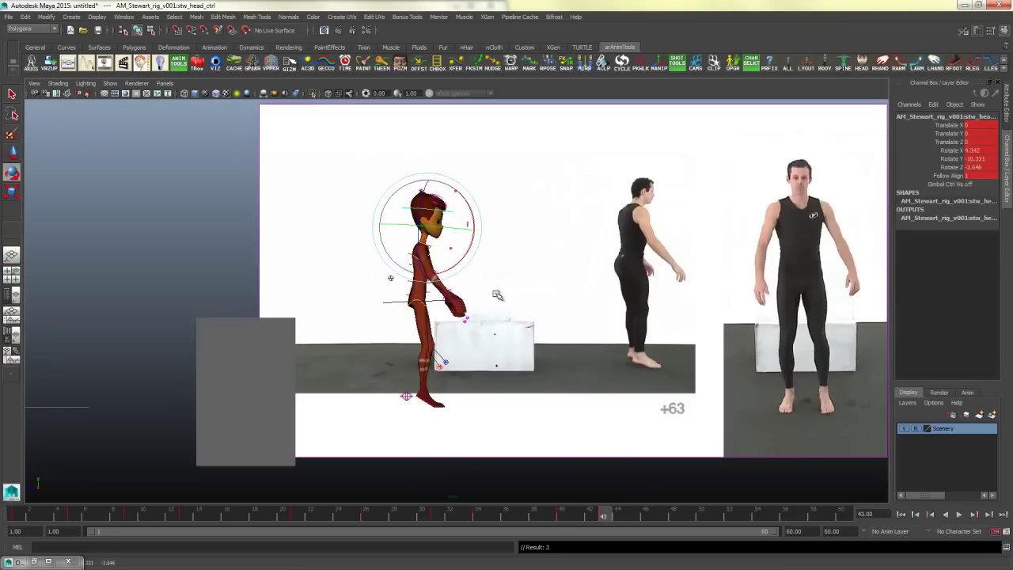
key(comma)
key(period)
key(comma)
key(period)
key(comma)
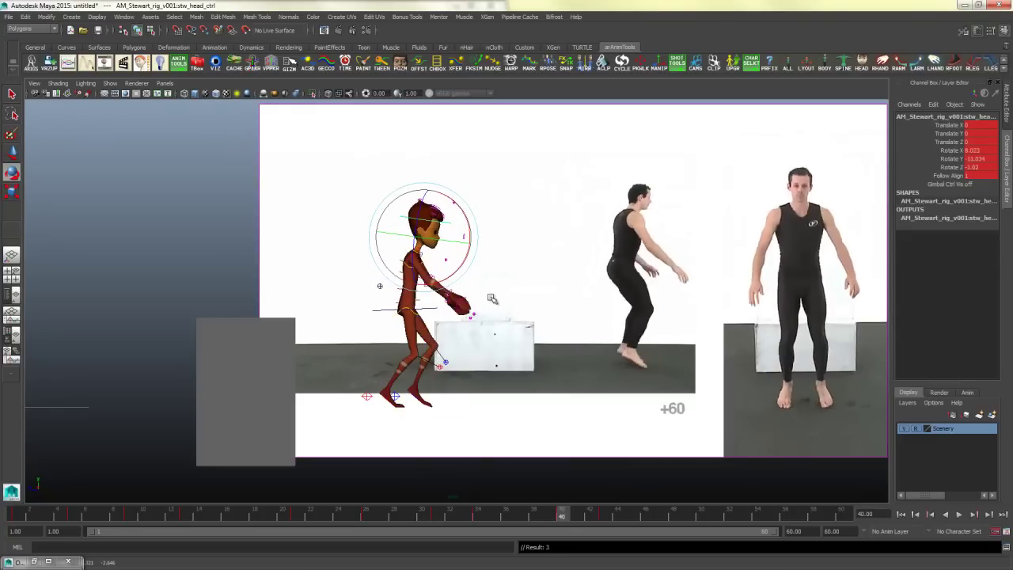
key(period)
Step: Scrub through the reference's settling frames, stop at frame 51 and set a key on all character controls
mouse_move(617, 520)
mouse_down()
mouse_move(800, 519)
mouse_move(606, 521)
mouse_move(670, 519)
mouse_up()
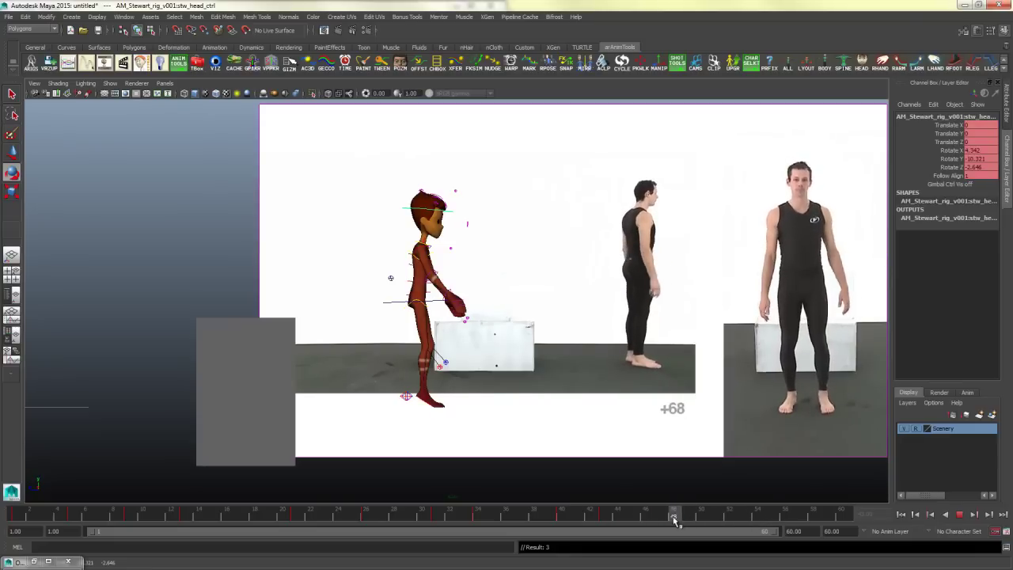
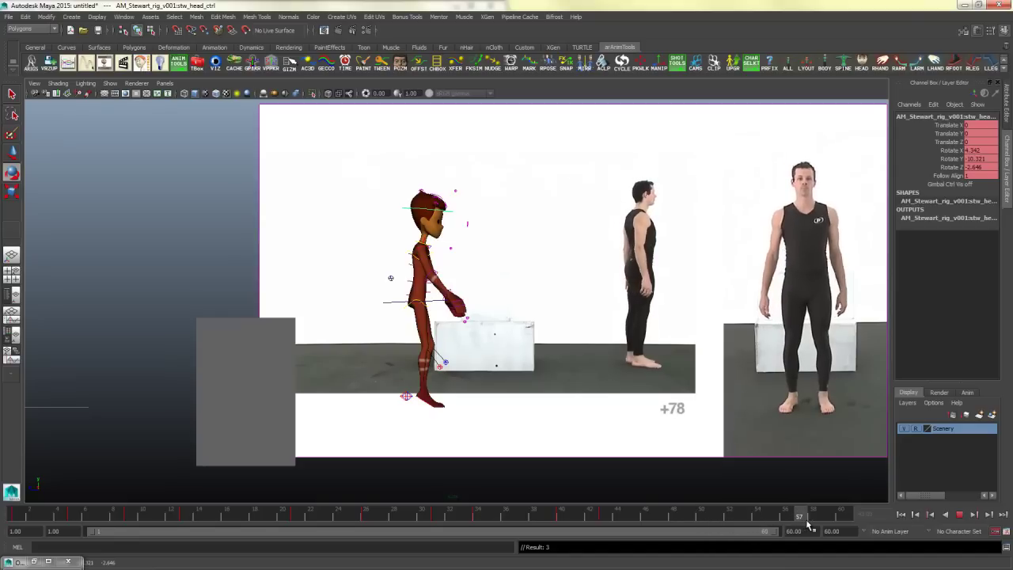
mouse_move(807, 524)
mouse_down()
mouse_move(842, 524)
mouse_move(814, 531)
mouse_up()
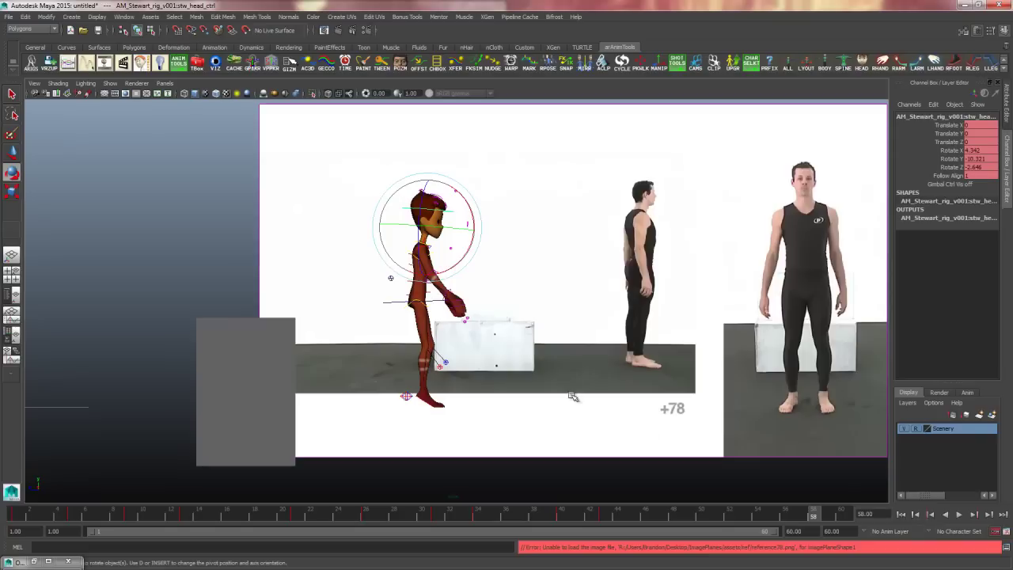
drag(812, 513, 704, 532)
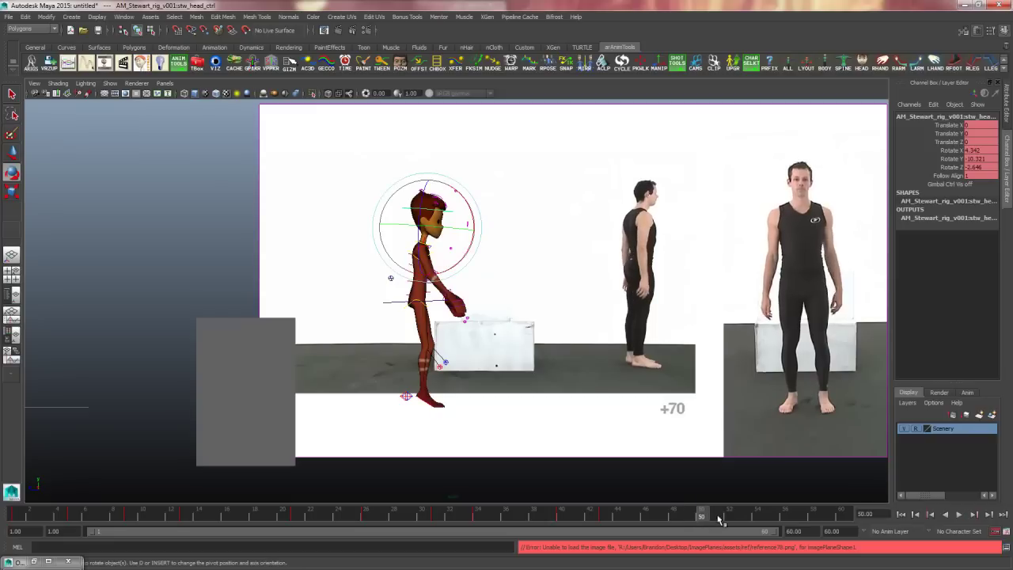
click(718, 519)
drag(598, 169, 199, 475)
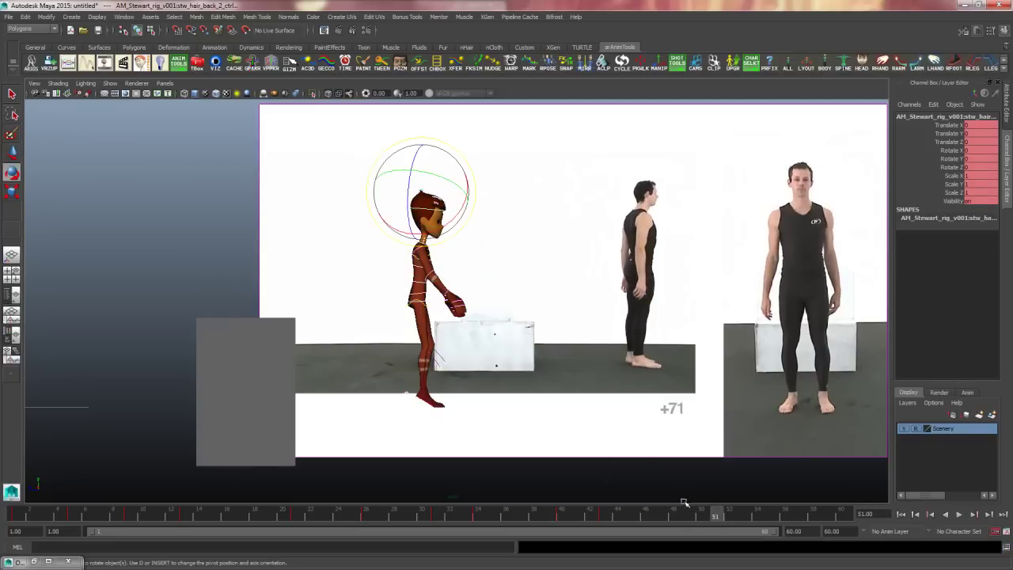
click(387, 395)
key(q)
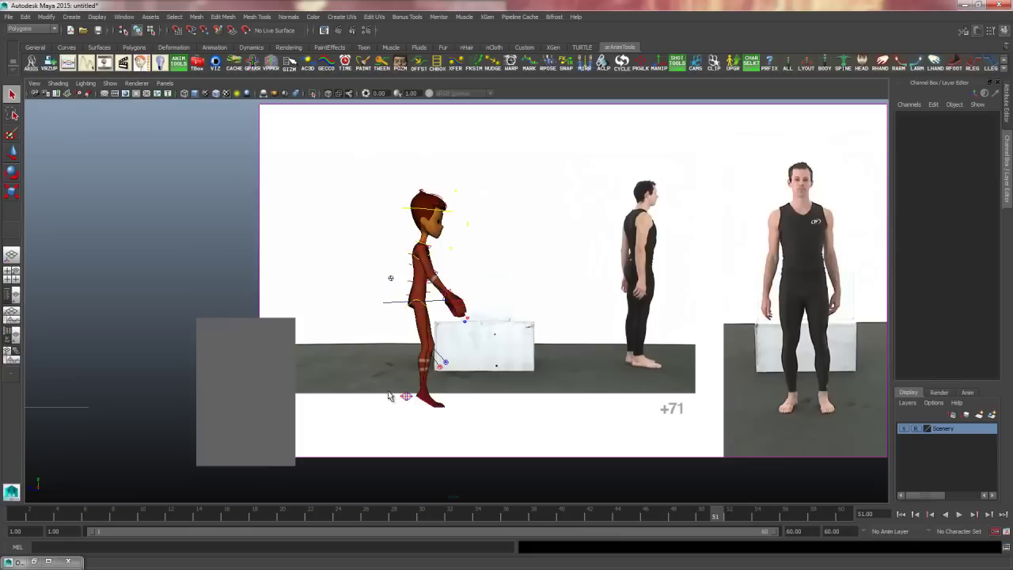
Step: Set Foot Roll to 0 on both foot IK controls at frame 51 so the feet are flat
click(408, 398)
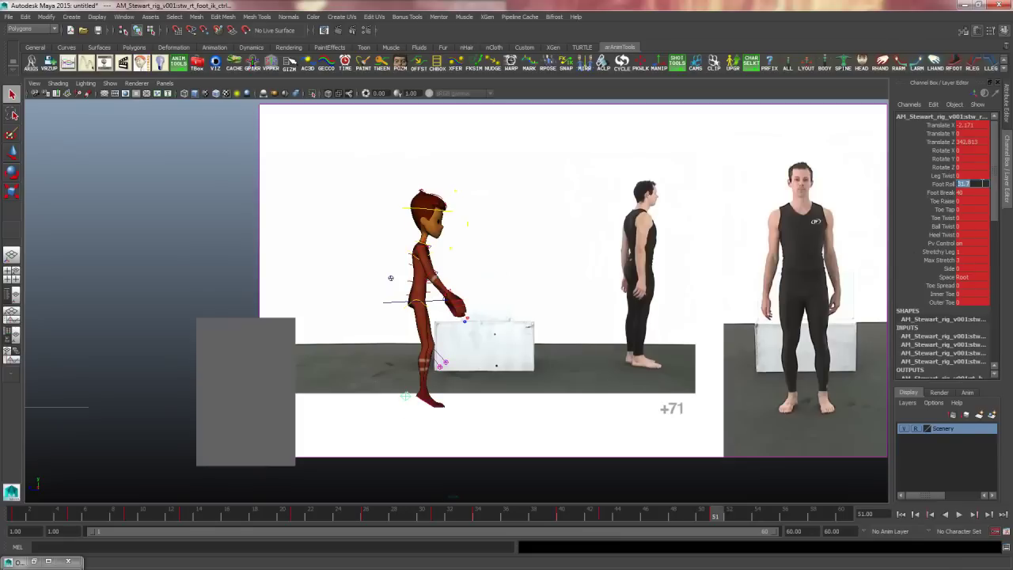
text(0)
key(Return)
click(603, 360)
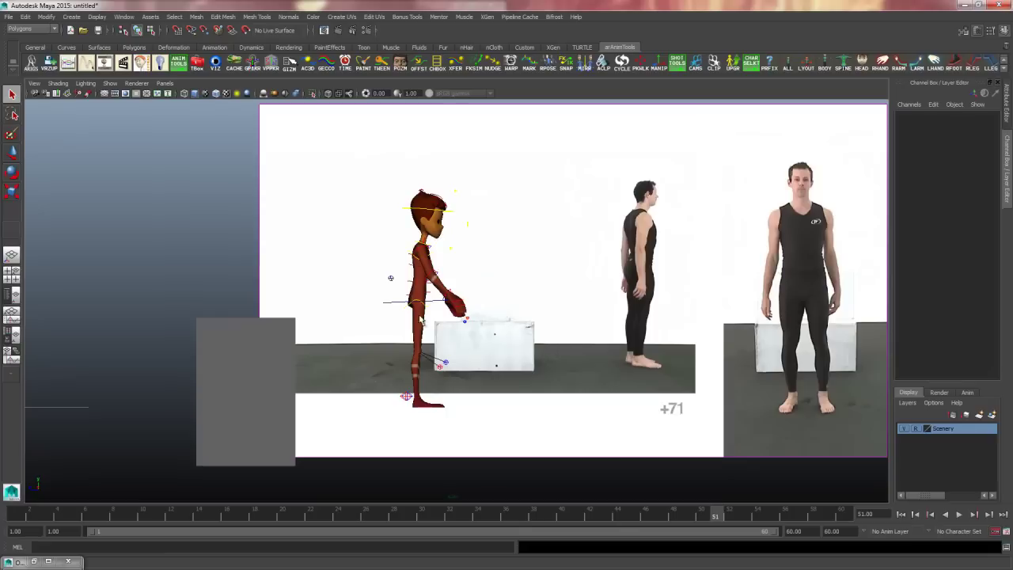
Step: Lower the COG control at frame 51 to a Translate Y of about -2.1
click(394, 303)
key(w)
drag(413, 251, 412, 260)
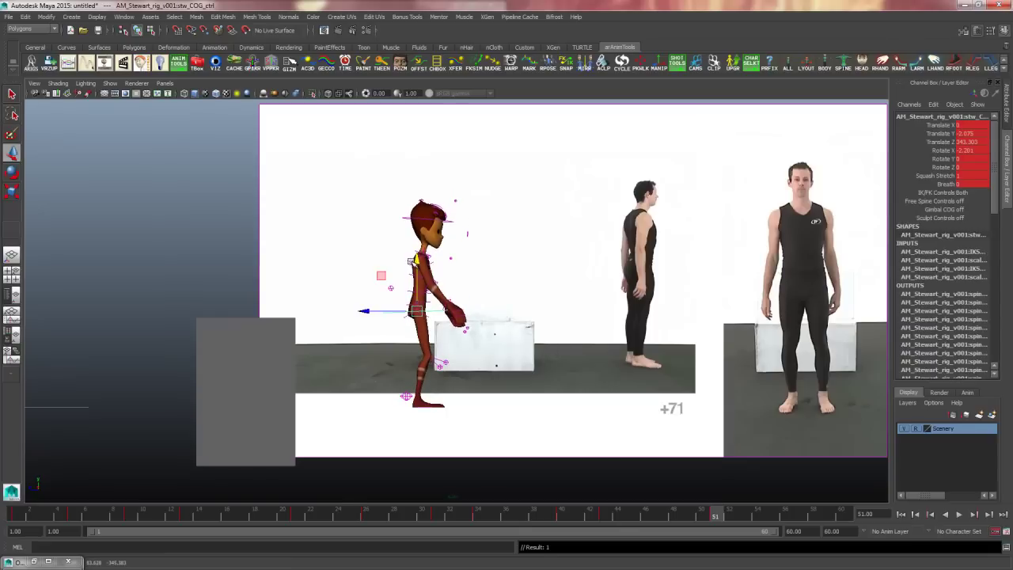
click(495, 267)
Step: Rotate the right upper arm FK control down beside the body at frame 51, to a Rotate Z of about -80.9
click(424, 258)
key(space)
key(space)
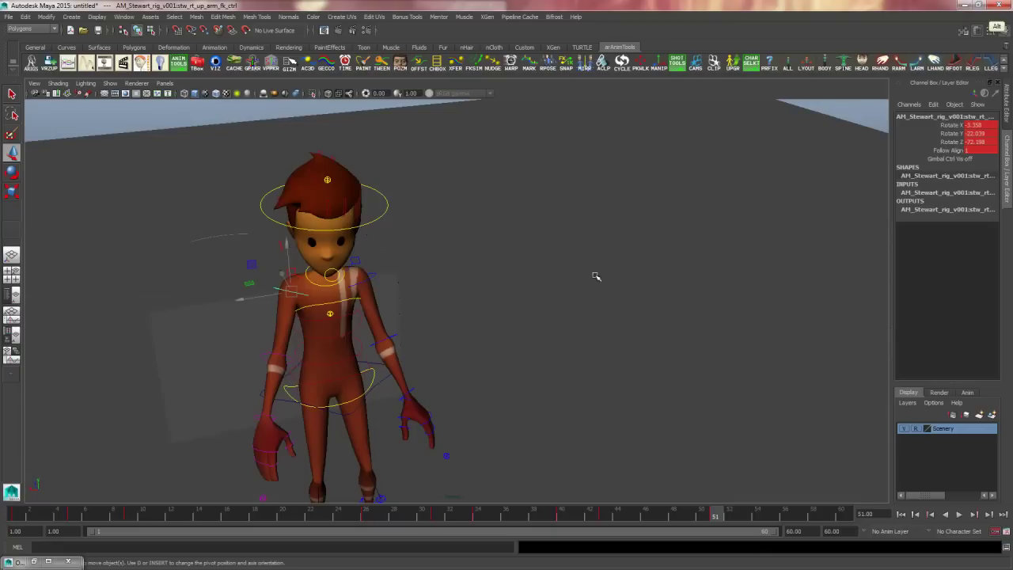
key(e)
drag(302, 294, 276, 265)
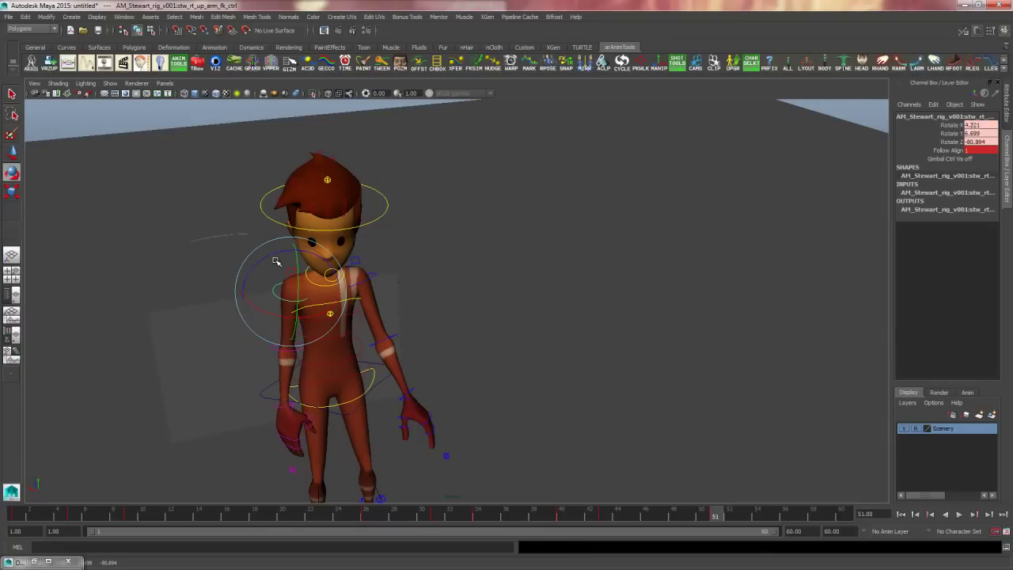
Step: Rotate the left upper arm FK control down toward the body at frame 51
click(389, 274)
click(368, 274)
drag(369, 274, 373, 286)
Step: Rotate the right and left clavicle controls slightly down at frame 51 to relax the shoulders
alt+drag(455, 312, 468, 261)
key(q)
click(459, 257)
click(254, 196)
key(w)
key(e)
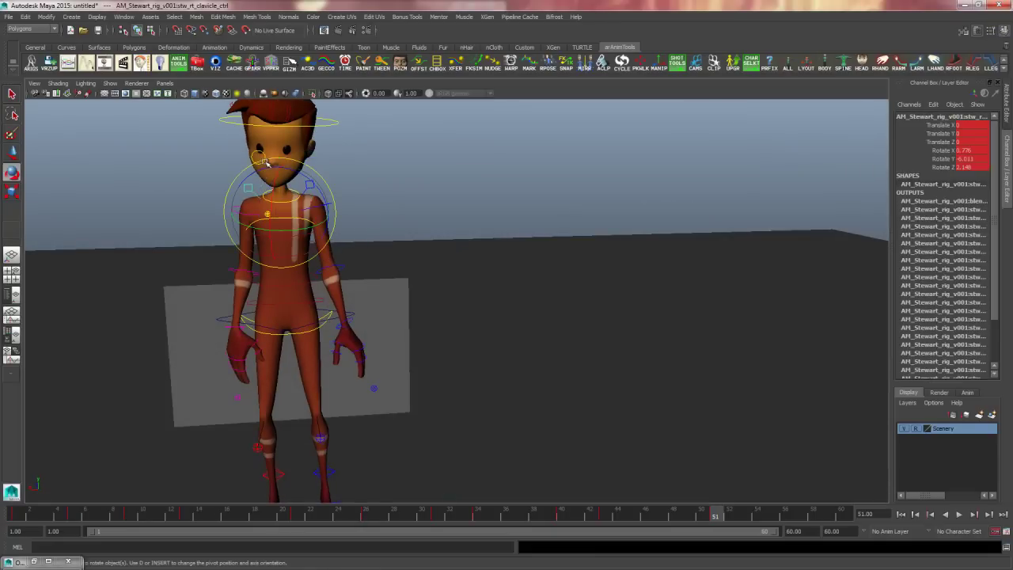
drag(263, 168, 254, 175)
click(337, 178)
click(312, 186)
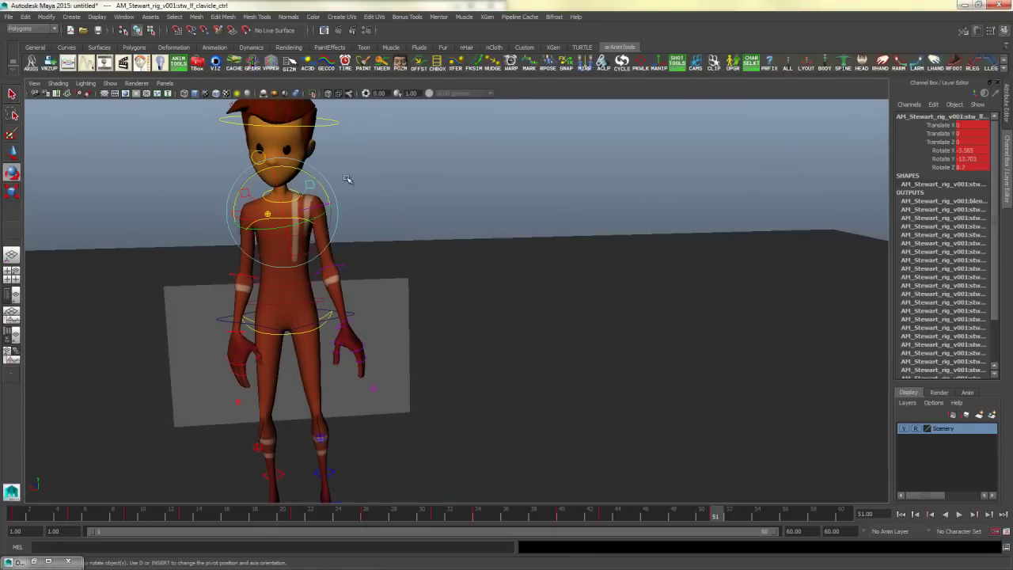
click(398, 188)
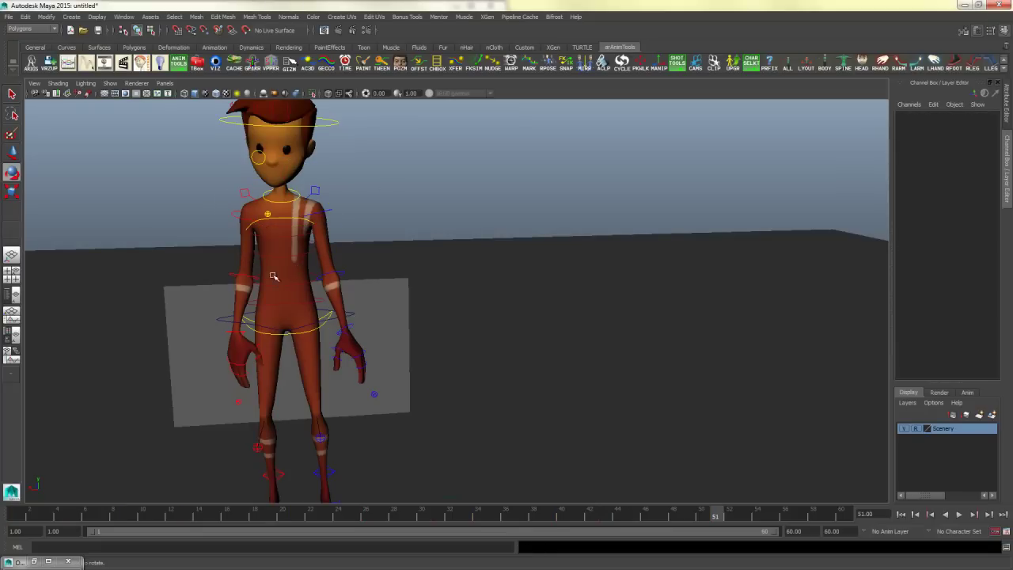
Step: Swing the right upper arm FK control slightly outward so the hand clears the thigh
click(240, 221)
click(240, 221)
click(326, 266)
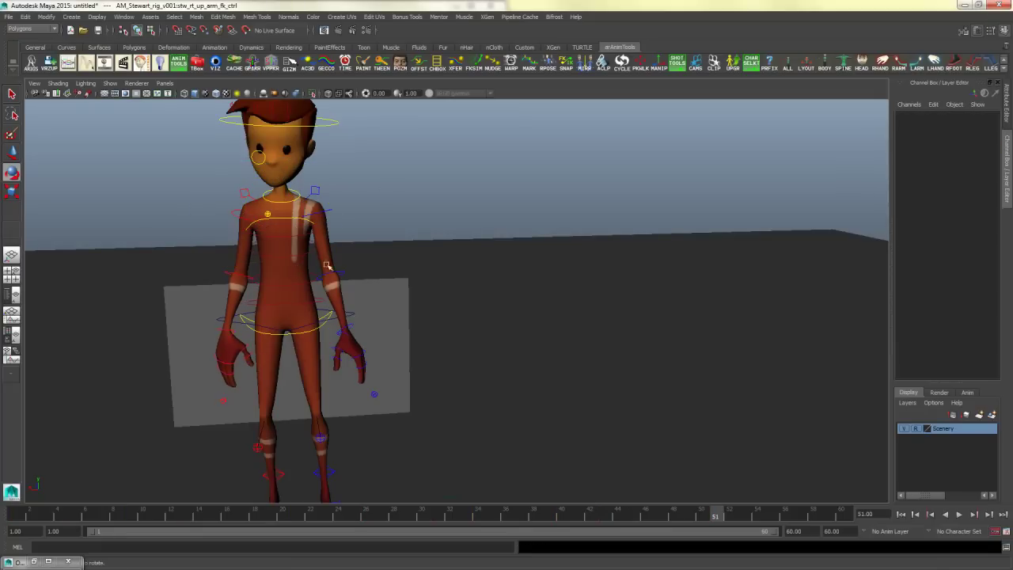
click(226, 330)
click(440, 282)
Step: Rotate the FK hip control at frame 51 to a Rotate X of about -5
alt+drag(360, 280, 534, 266)
key(w)
alt+middle_drag(610, 287, 534, 296)
scroll(518, 292, up, 2)
click(504, 290)
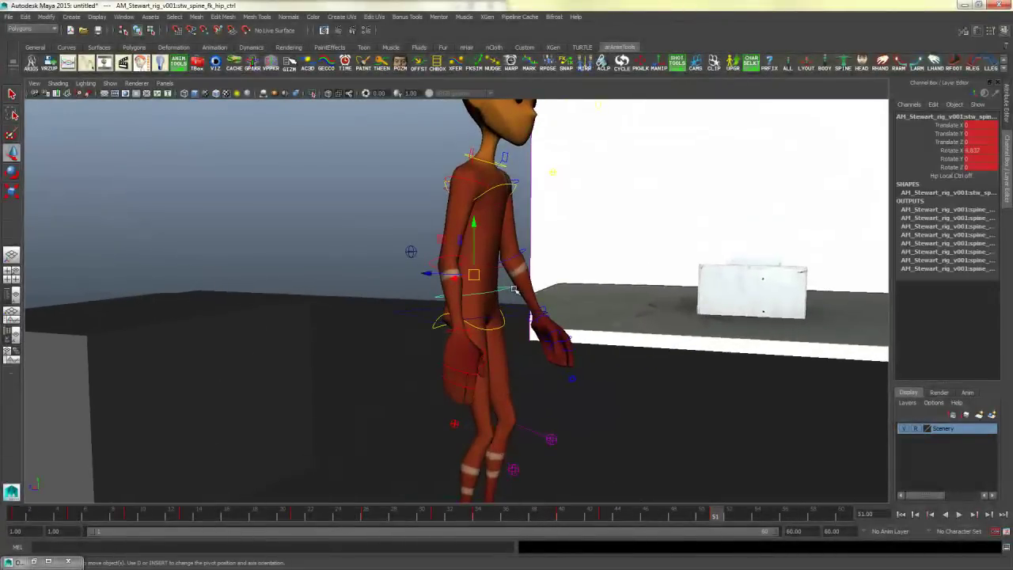
key(e)
mouse_move(518, 273)
mouse_down()
mouse_move(538, 283)
mouse_move(475, 272)
mouse_move(521, 255)
mouse_up()
click(497, 278)
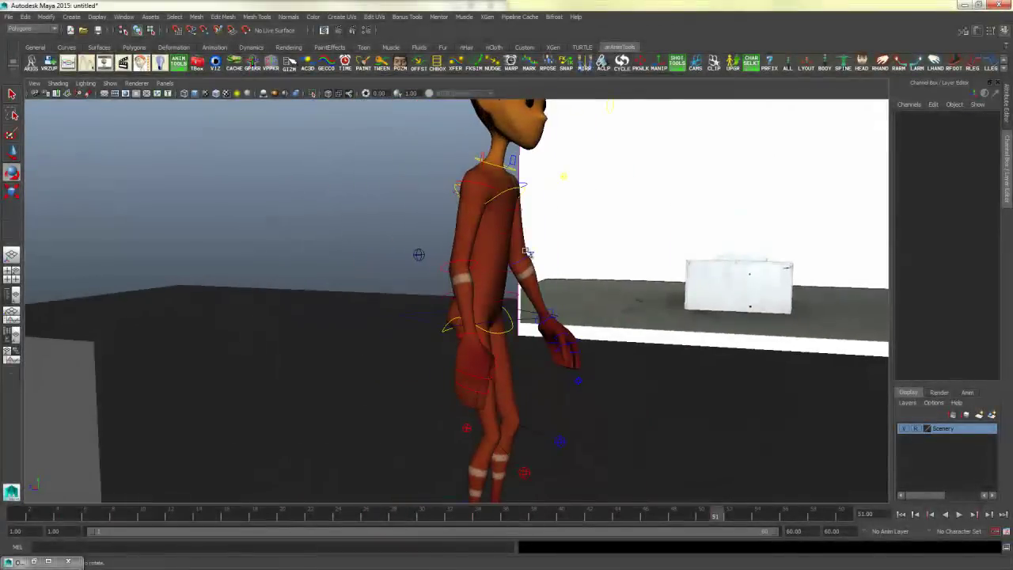
Step: Try tilting the COG control forward to a Rotate X of about 0.9 against the side-view reference
key(space)
key(space)
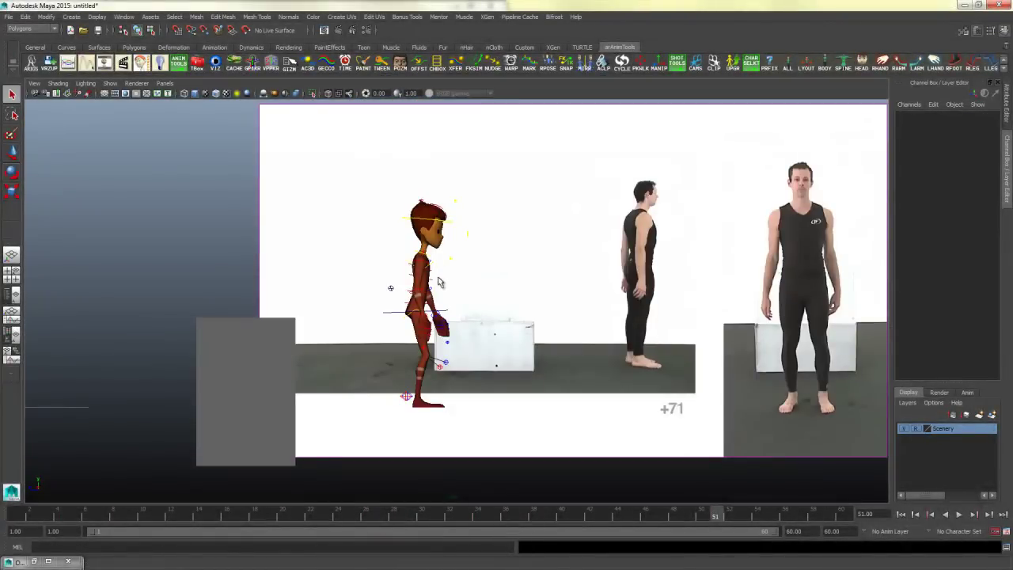
click(431, 297)
key(e)
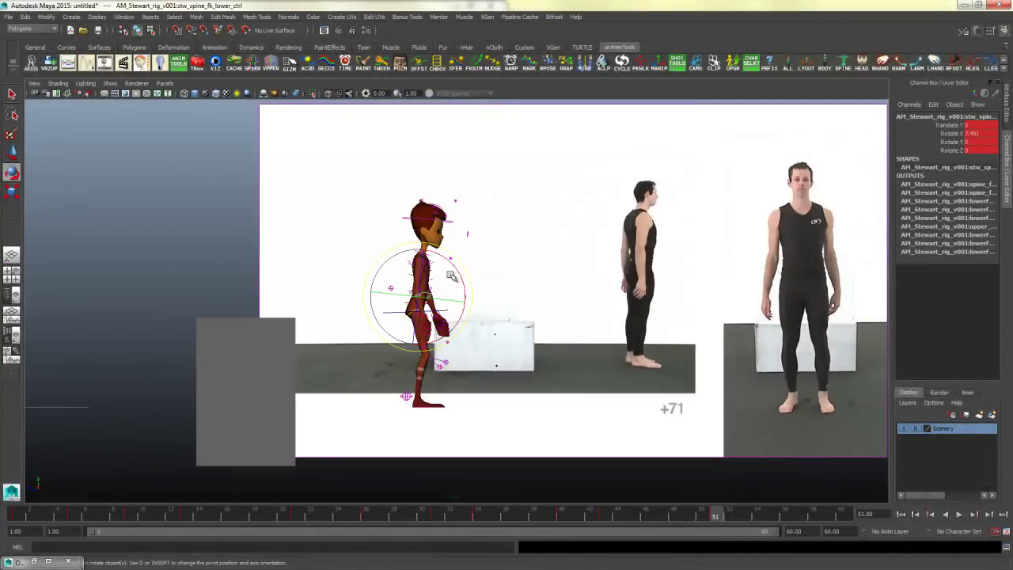
click(531, 294)
click(386, 311)
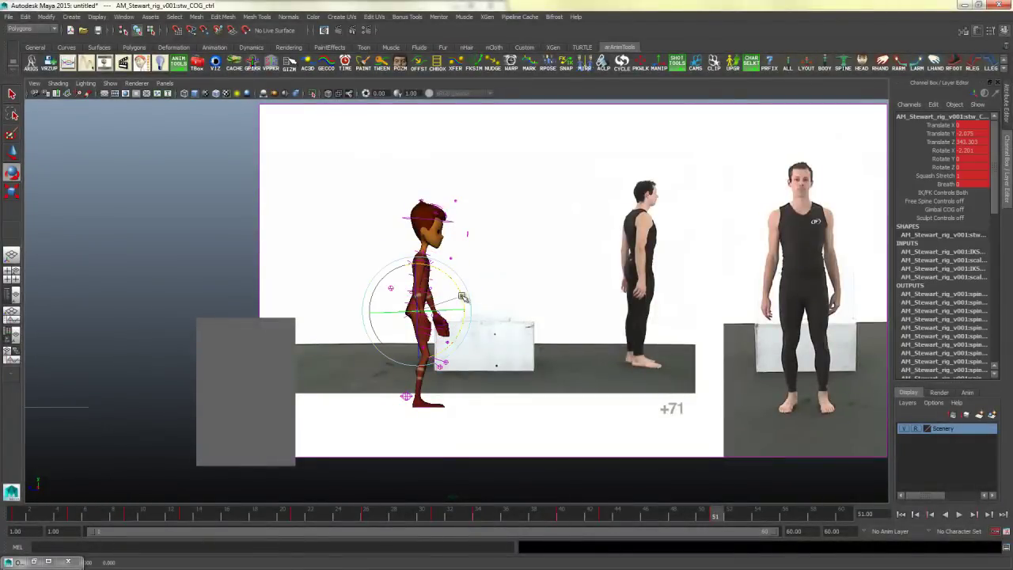
drag(464, 296, 465, 300)
click(464, 290)
key(ctrl+z)
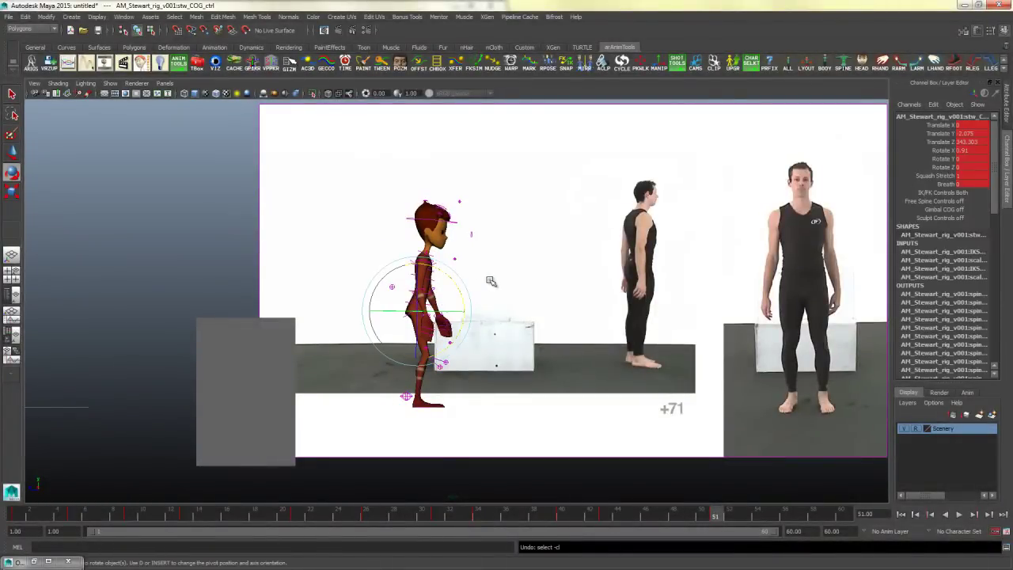
Step: Reset the COG control's rotation to 0 at frame 51
click(506, 277)
key(q)
click(456, 294)
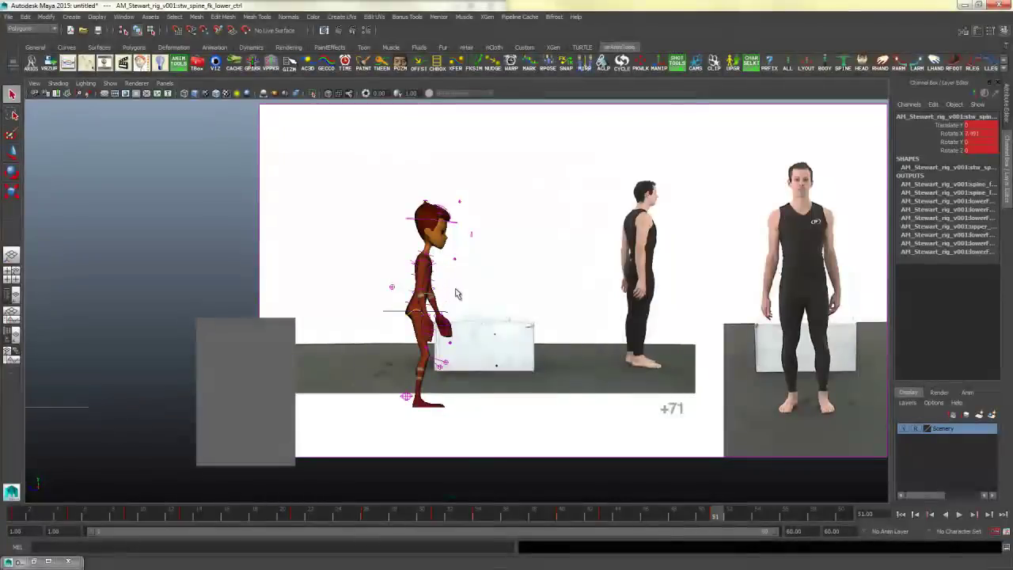
click(370, 315)
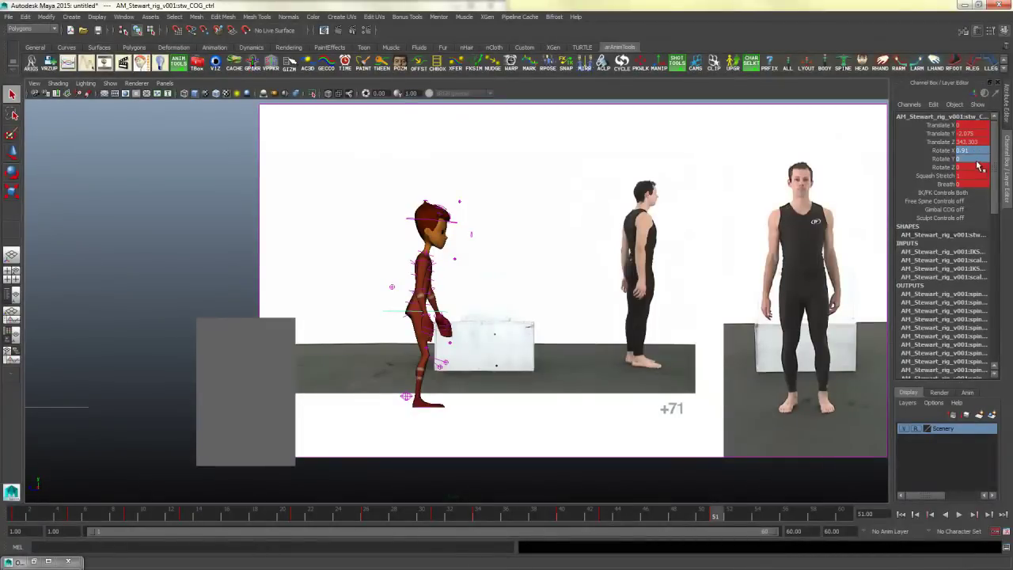
click(738, 289)
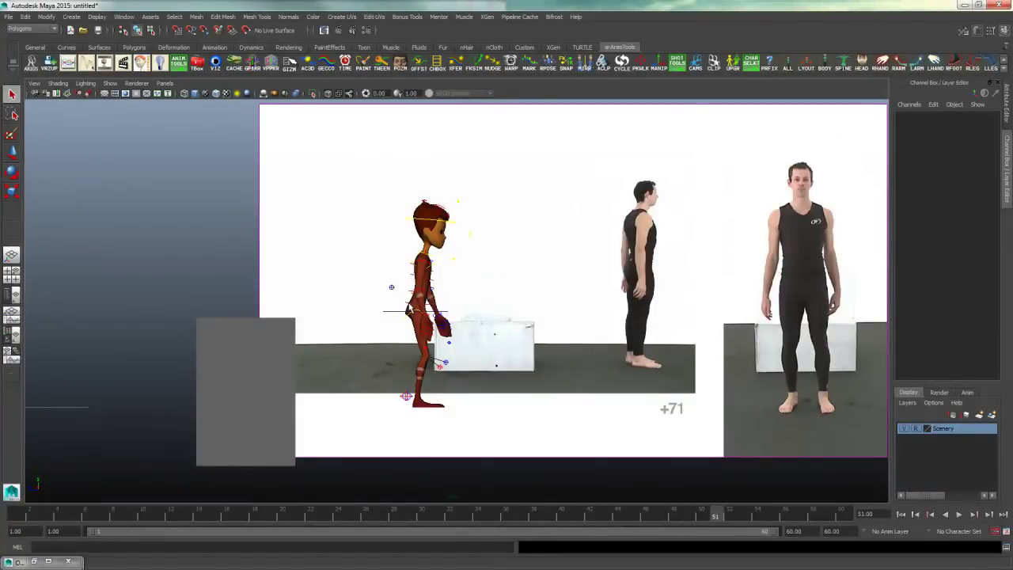
Step: Fine-tune the X rotation of the FK hip control in the side view at frame 51
click(405, 309)
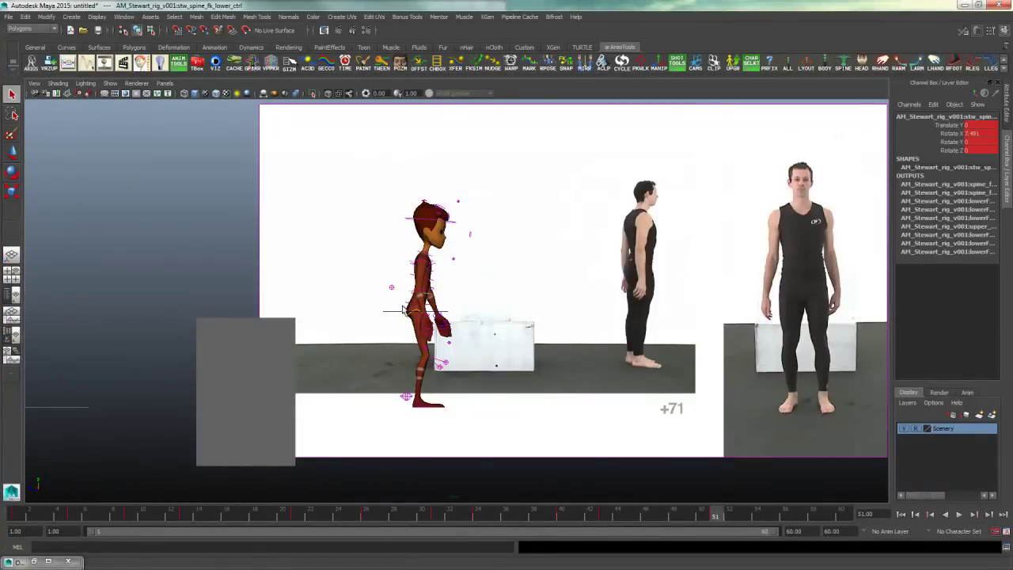
click(410, 310)
key(e)
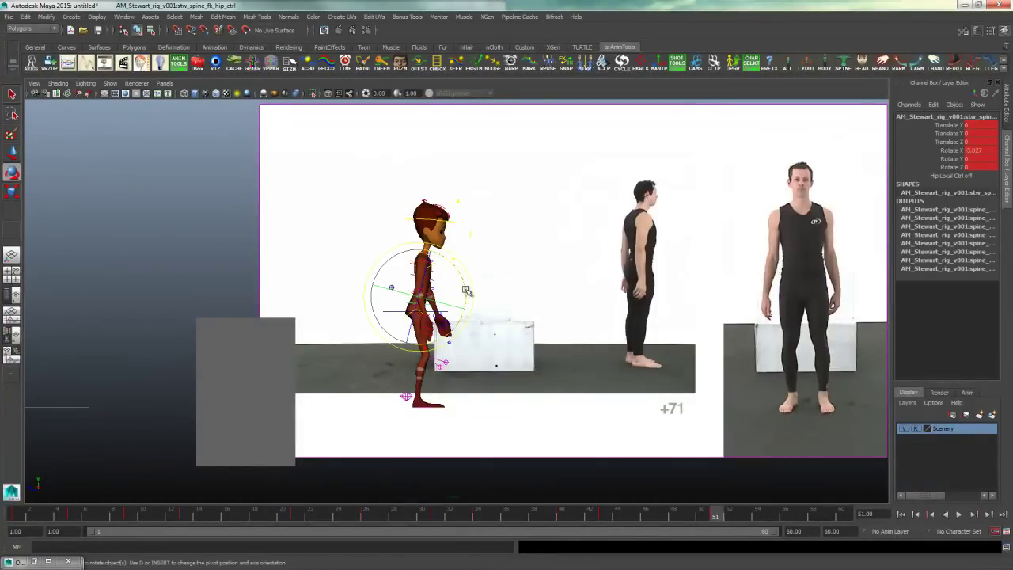
drag(466, 290, 465, 286)
key(q)
Step: Set the translation and rotation of the FK spine controls, including the shoulder one, to 0 at frame 51
click(421, 294)
click(411, 294)
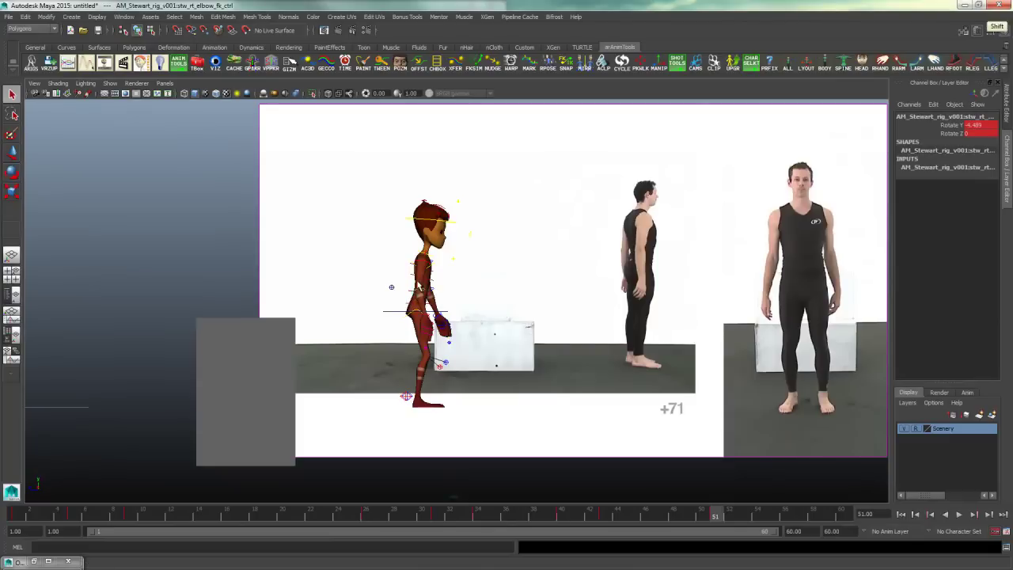
key(space)
key(space)
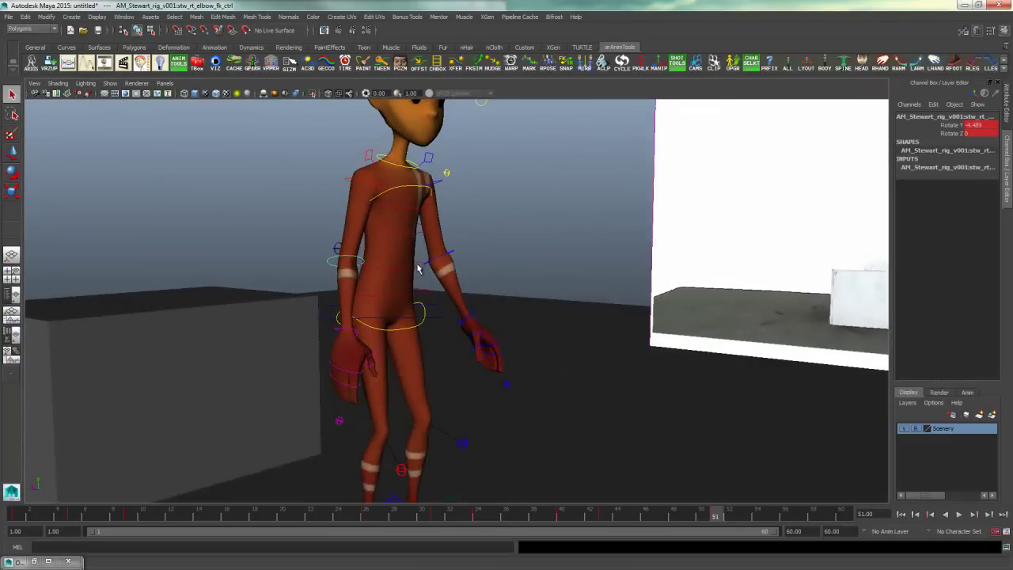
click(418, 266)
click(419, 227)
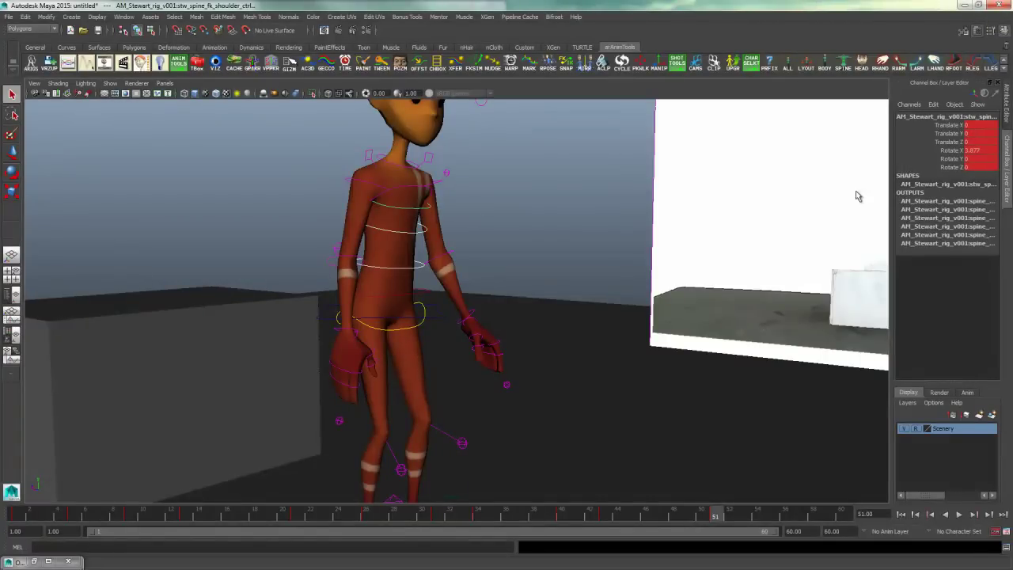
drag(981, 125, 973, 170)
text(0)
key(Return)
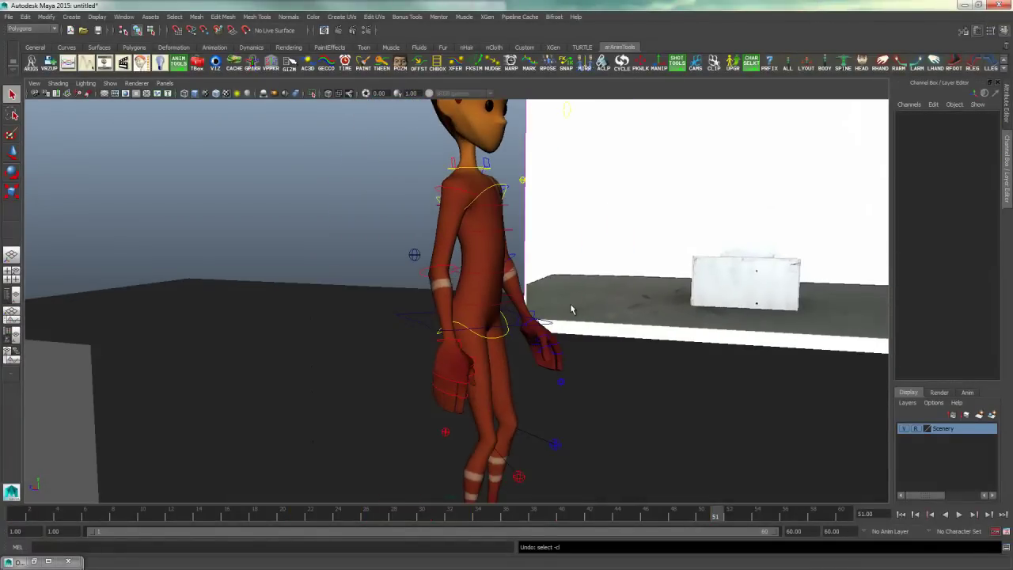
Step: Bend the FK spine controls forward in the side view to a Rotate X of about 5.3
key(space)
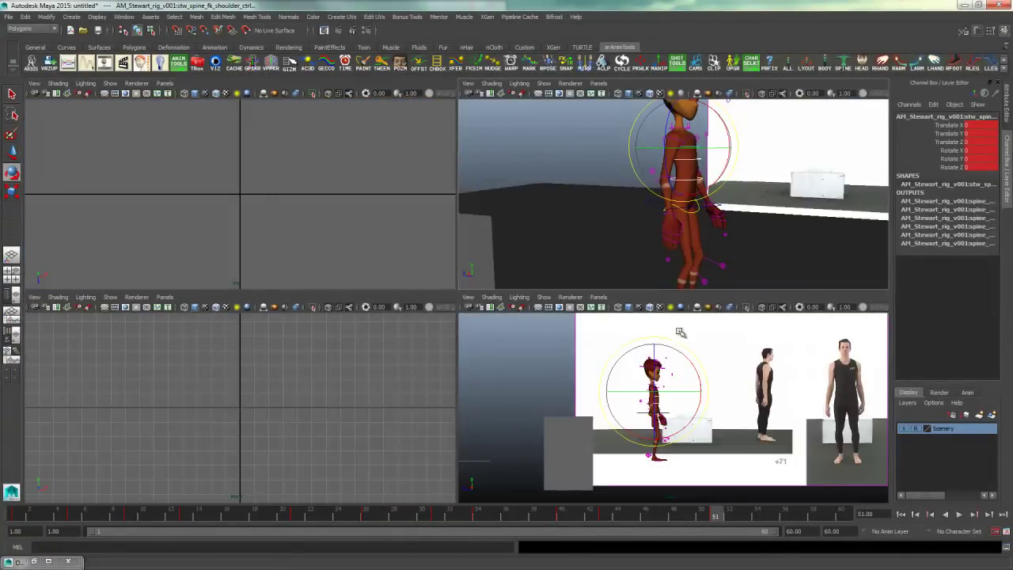
key(space)
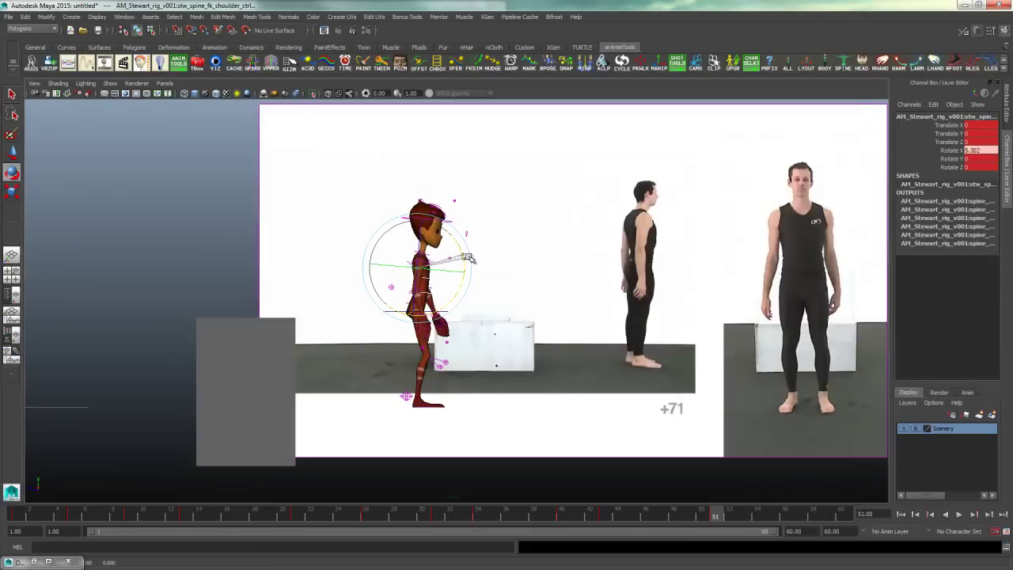
click(533, 271)
Step: Raise the COG control slightly at frame 51 to straighten the legs
click(420, 311)
key(w)
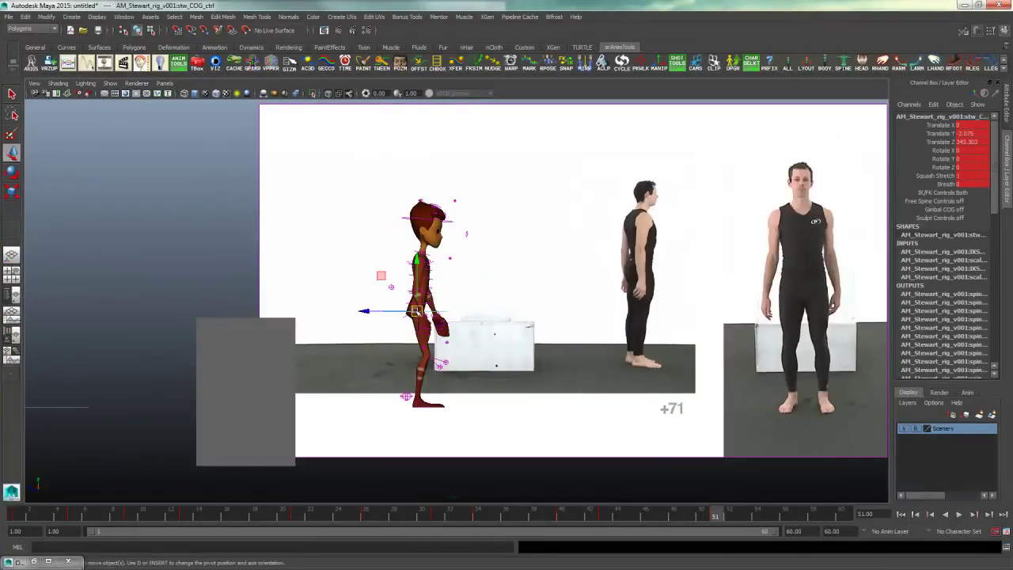
drag(417, 311, 418, 310)
click(511, 424)
Step: Slide the right foot IK control slightly back behind the left foot at frame 51
click(405, 395)
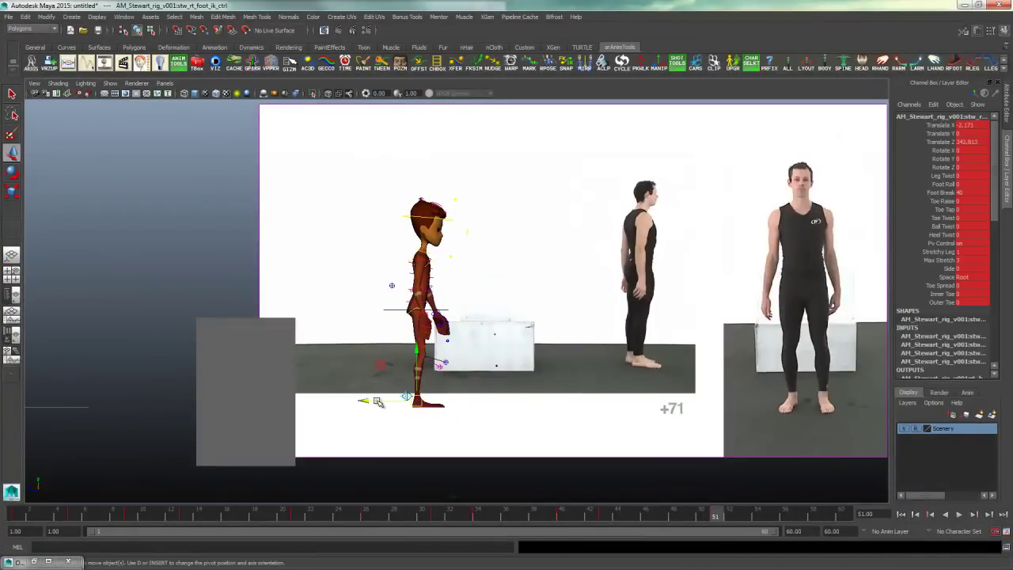
drag(377, 401, 372, 401)
click(472, 322)
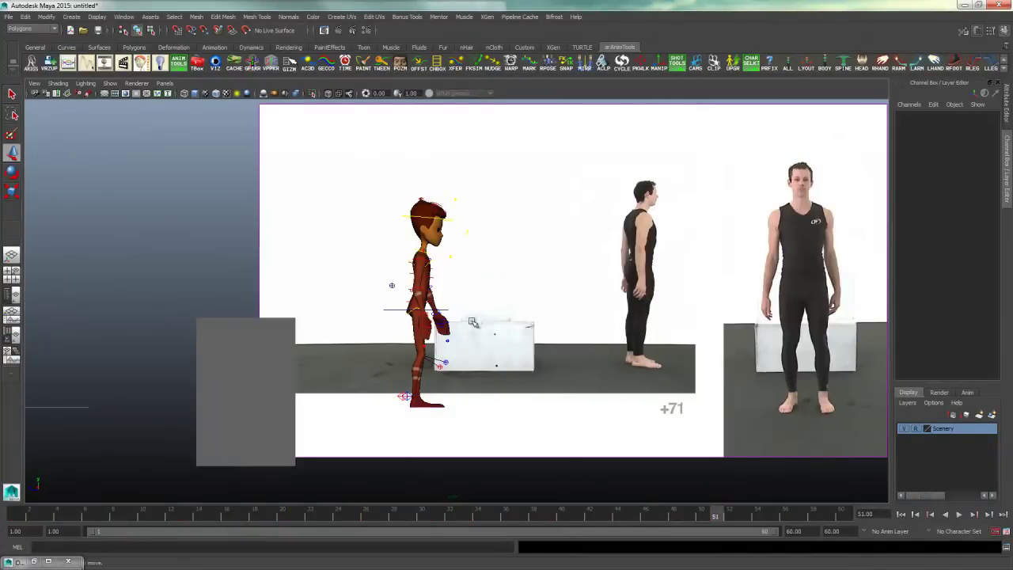
Step: Rotate the left upper arm FK control back at frame 51 so the arm hangs closer beside the body
key(space)
key(space)
alt+drag(730, 226, 557, 285)
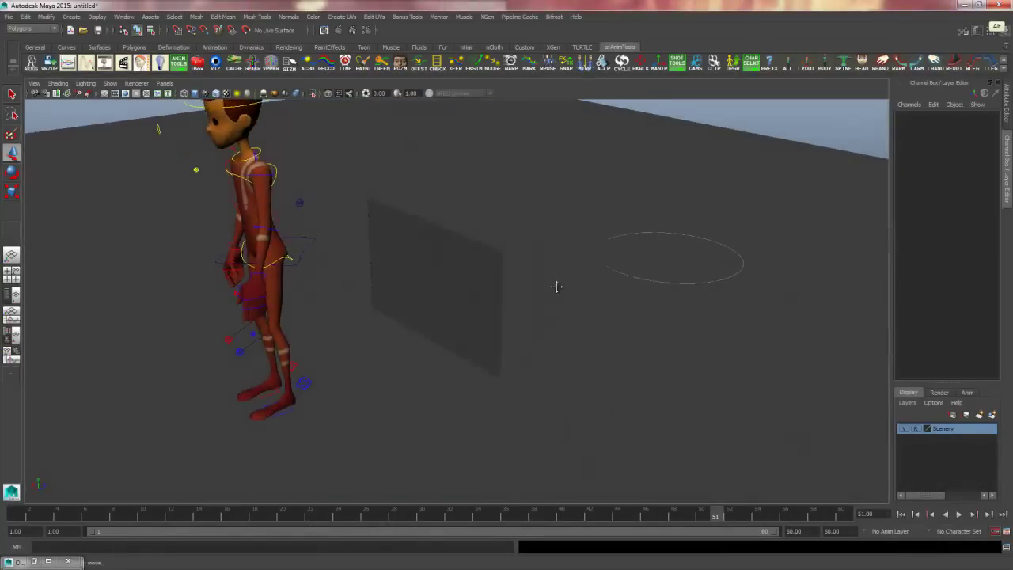
alt+middle_drag(557, 285, 656, 321)
alt+right_drag(657, 320, 618, 325)
alt+drag(617, 325, 514, 296)
mouse_move(582, 295)
alt+mouse_down()
mouse_move(624, 299)
mouse_move(576, 305)
alt+mouse_up()
click(455, 225)
key(e)
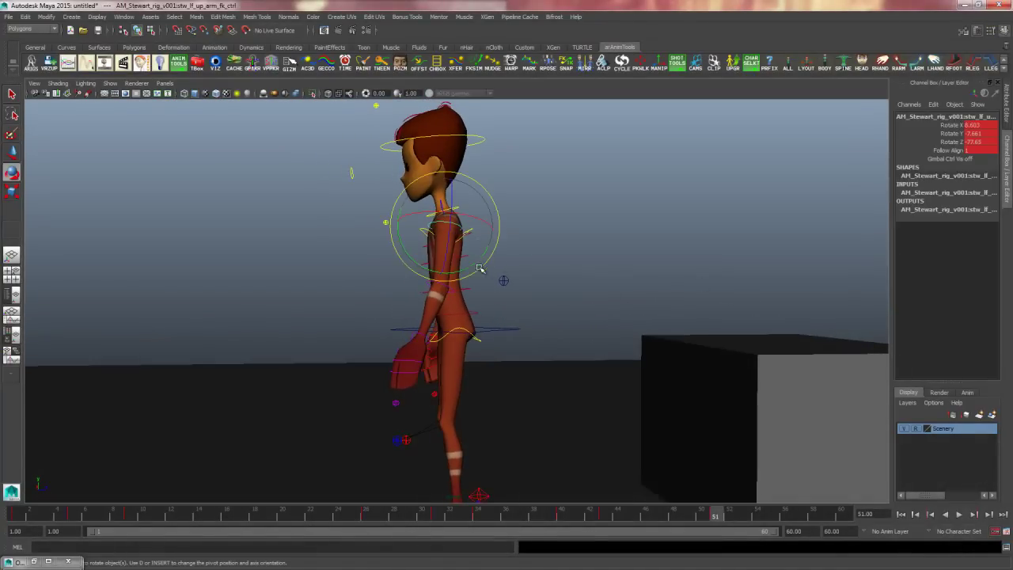
drag(472, 267, 376, 304)
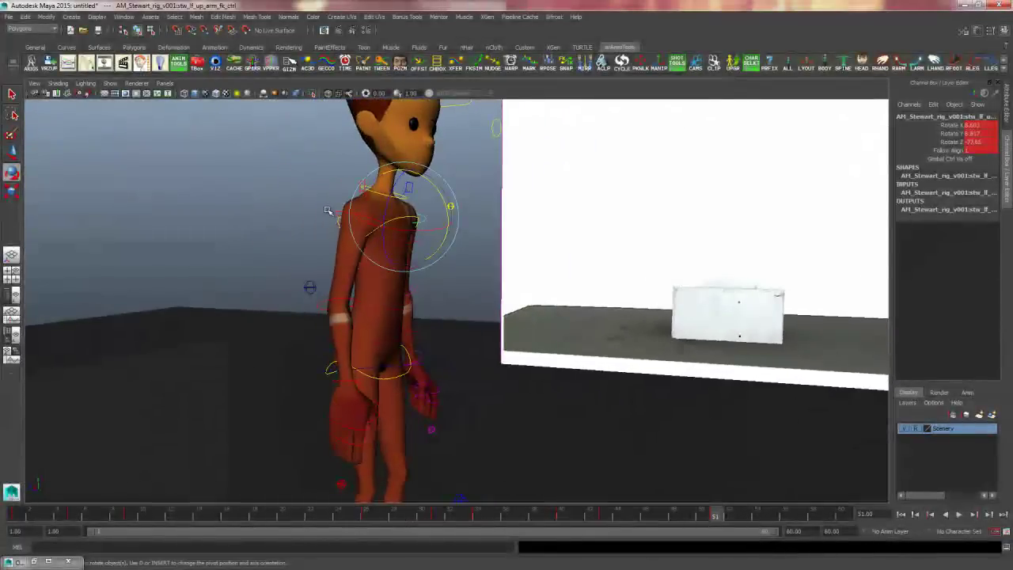
click(544, 191)
drag(424, 195, 428, 204)
click(477, 227)
Step: Adjust the head control's tilt slightly in the side view at frame 51
key(space)
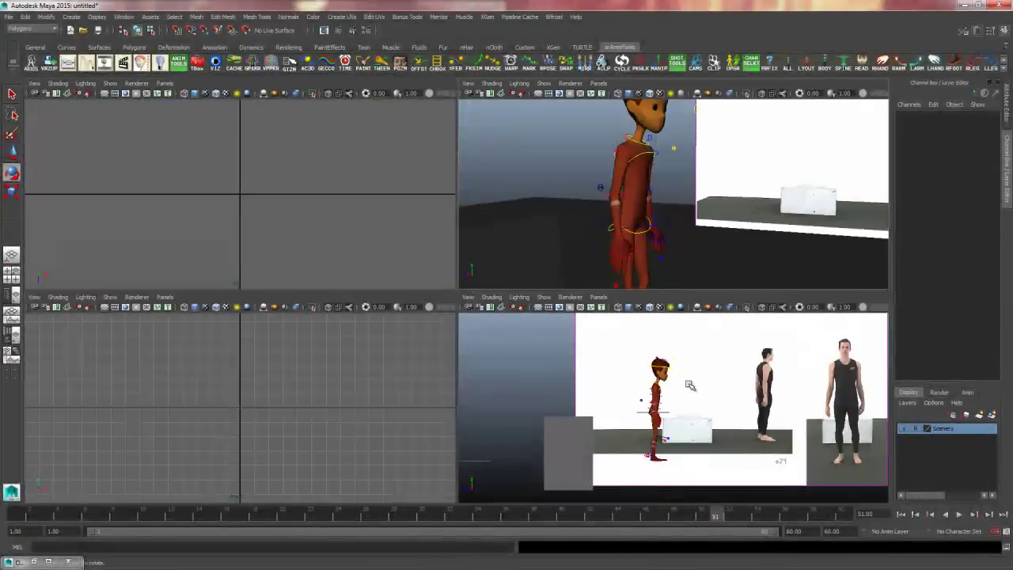
key(space)
click(433, 218)
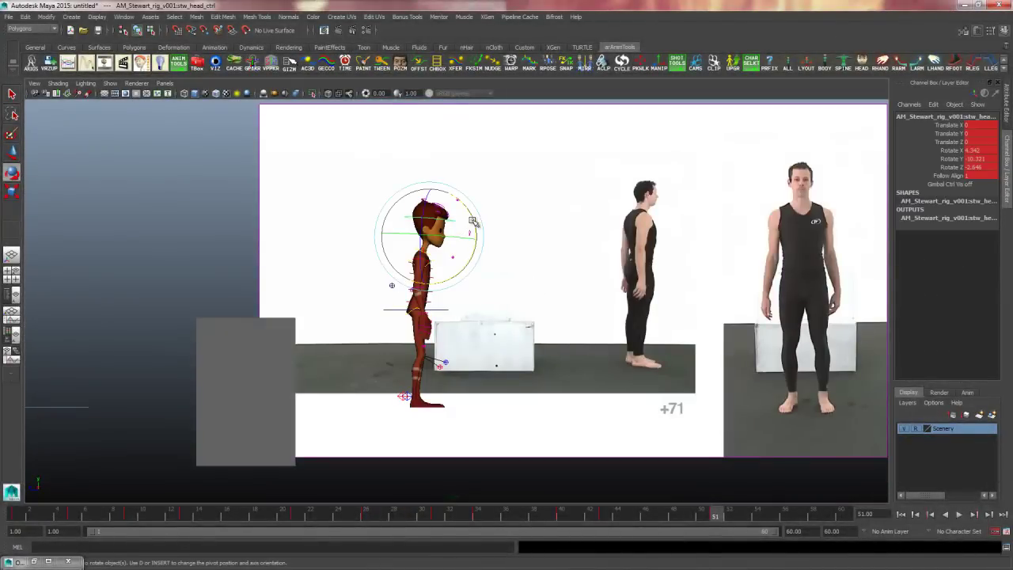
drag(475, 220, 476, 221)
Step: Select all of the character's controls and set a key on them at frame 51
click(543, 184)
drag(554, 185, 252, 454)
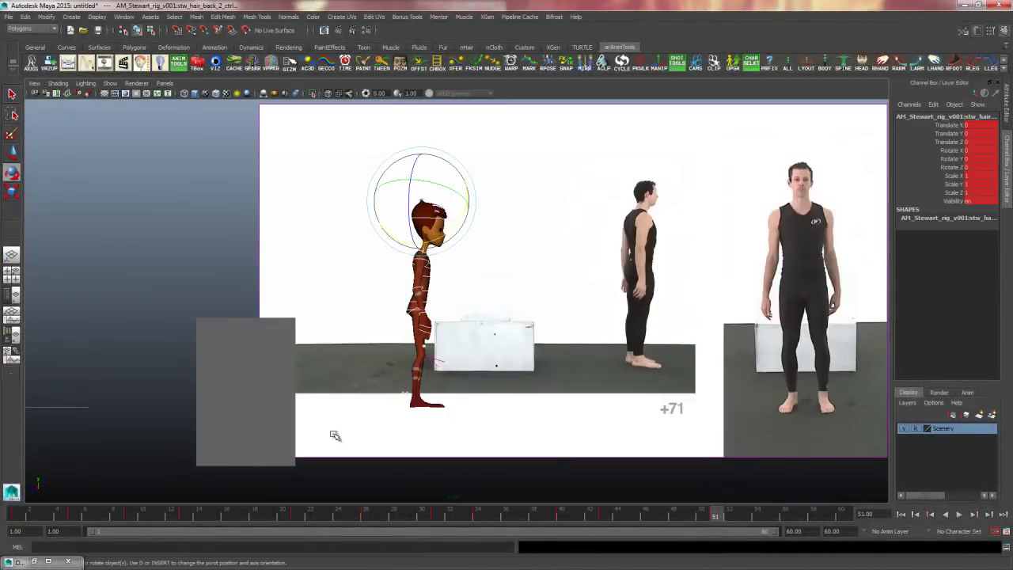
key(s)
Step: Review the blocked key poses against the reference by scrubbing around frame 51 and playing the animation from frame 1
drag(668, 521, 726, 515)
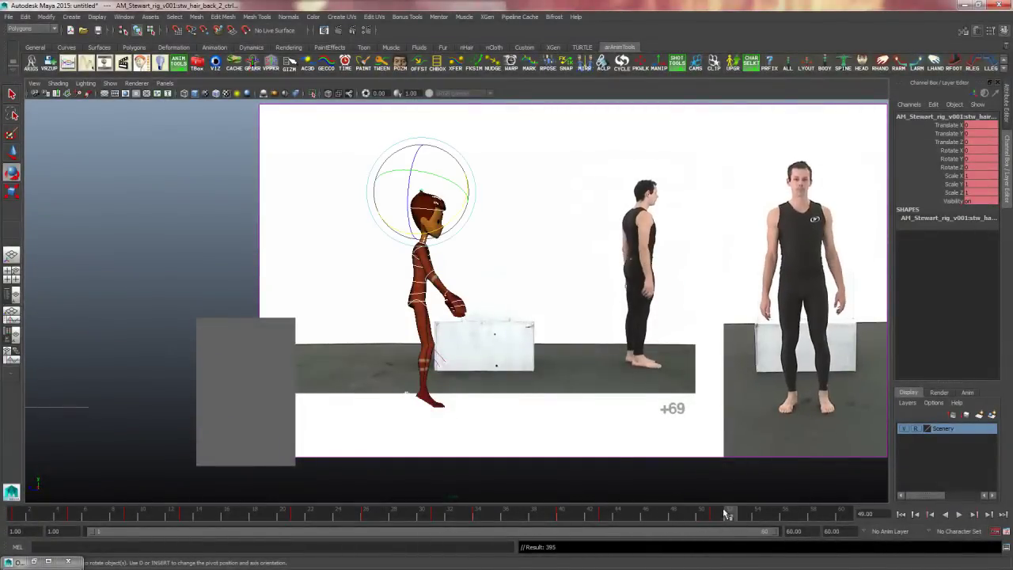
click(156, 283)
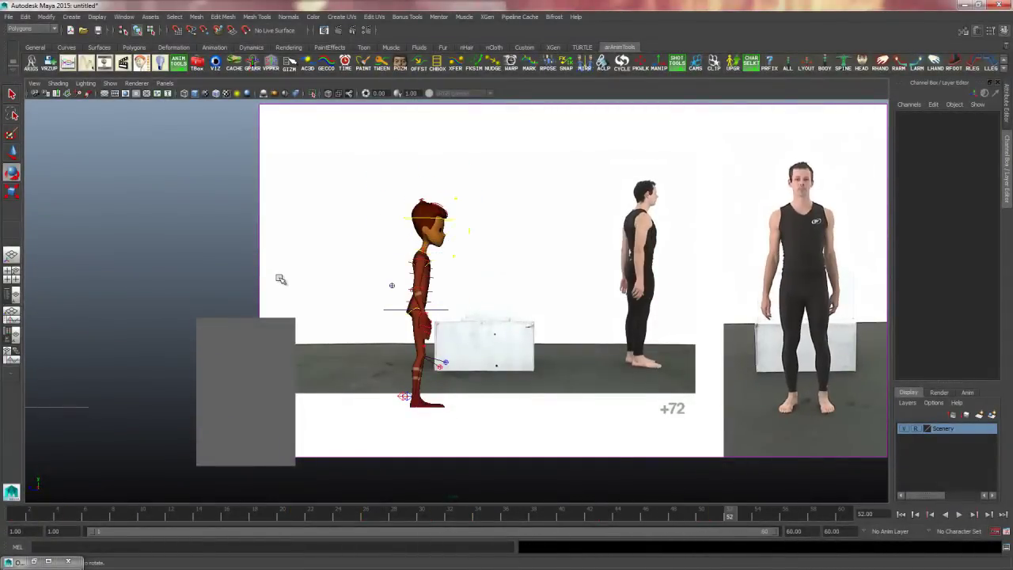
alt+middle_drag(280, 278, 430, 284)
scroll(450, 300, down, 1)
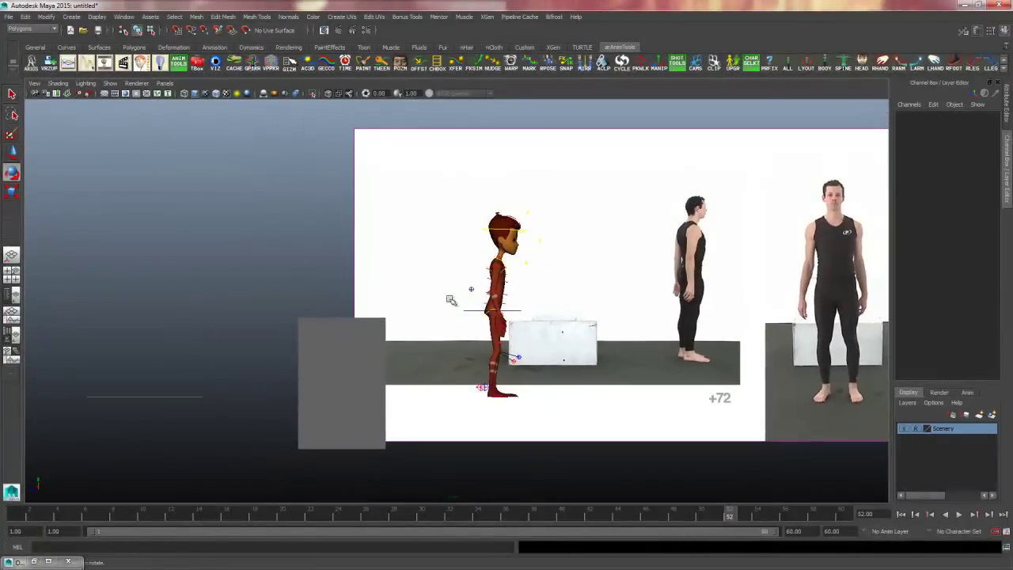
click(901, 514)
click(959, 515)
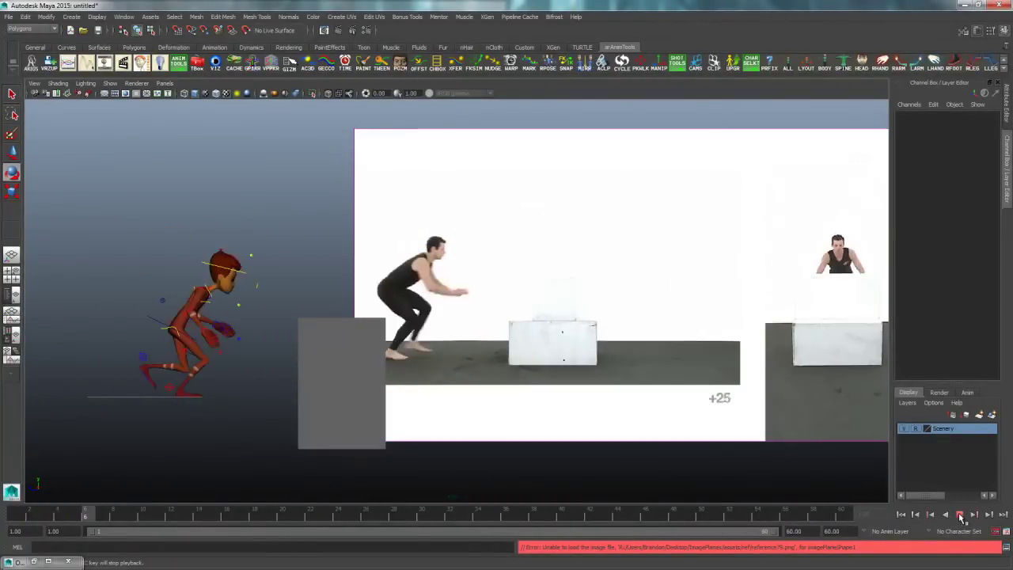
click(960, 515)
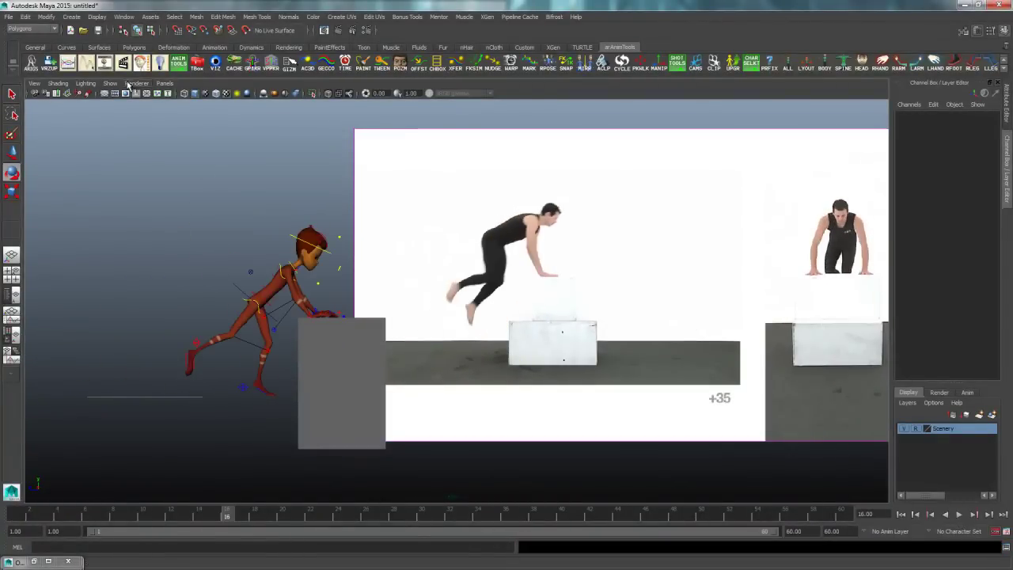
Step: Hide the NURBS curves and image planes in the side view
click(316, 219)
click(147, 130)
click(110, 83)
click(136, 130)
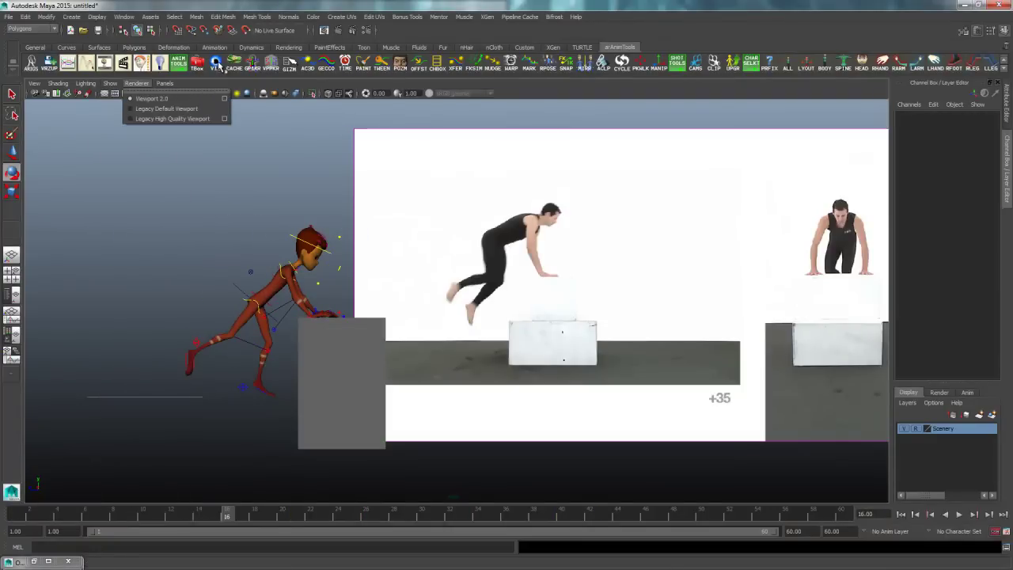
click(110, 83)
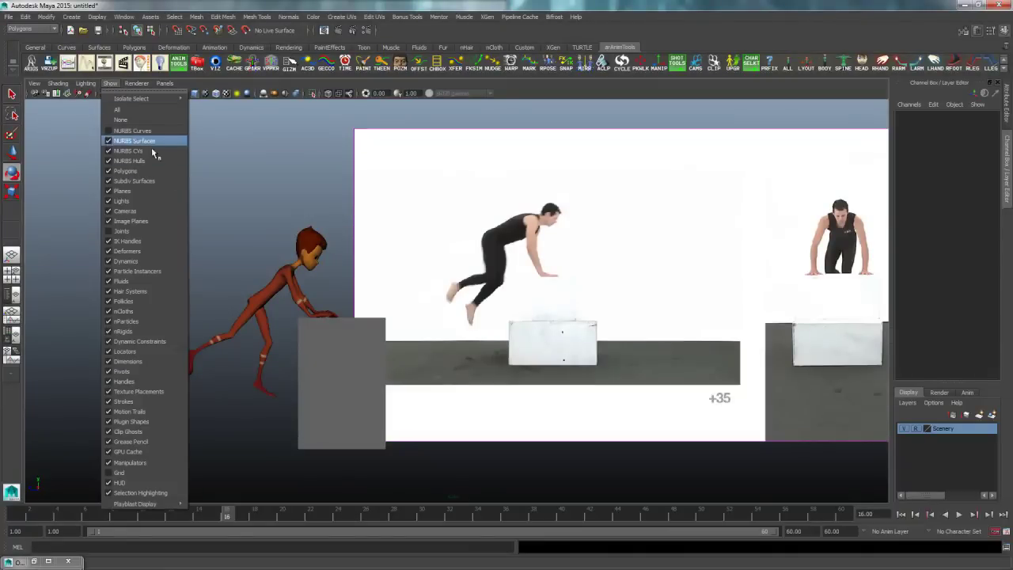
click(127, 221)
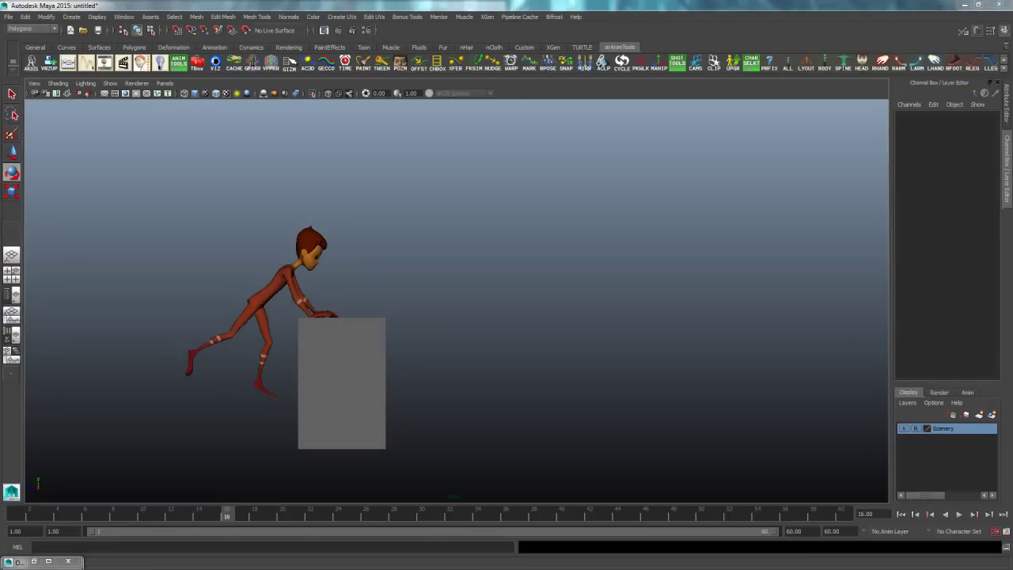
Step: Set the render image size preset to HD 720 and close the render settings
click(365, 30)
drag(423, 118, 731, 122)
drag(815, 277, 793, 353)
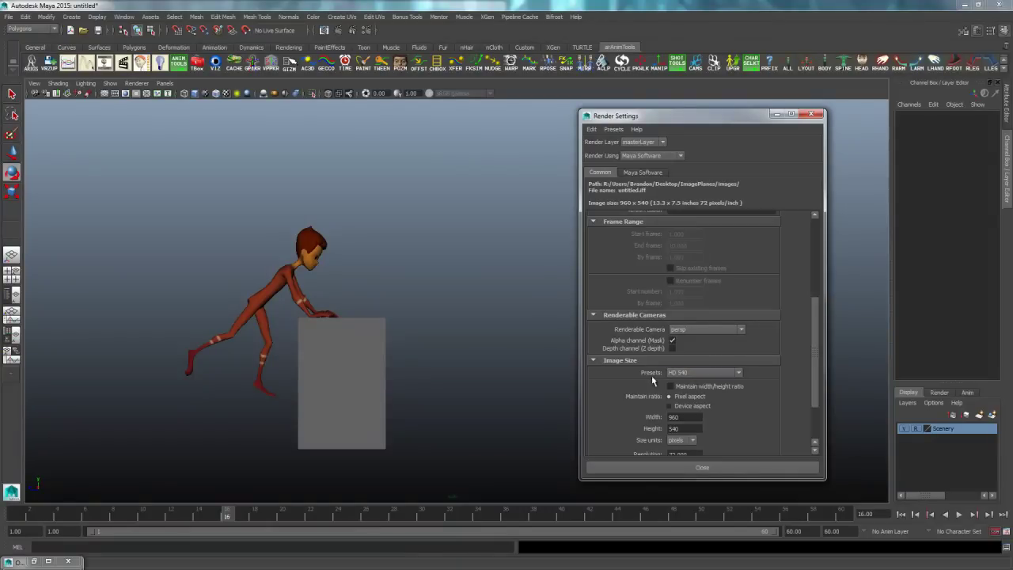
click(717, 374)
scroll(740, 431, down, 1)
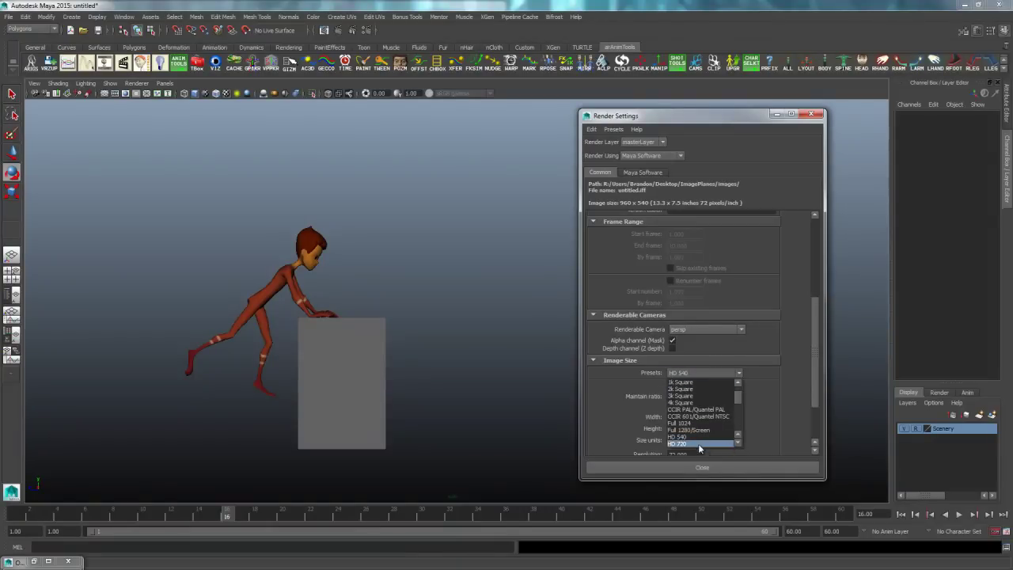
click(701, 443)
click(701, 468)
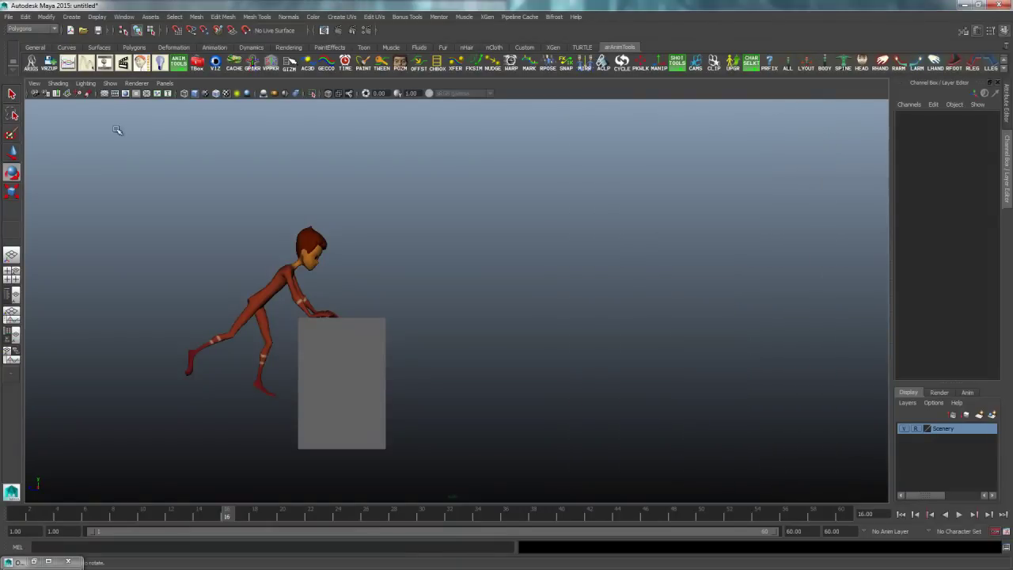
Step: Turn on the resolution gate in the side view and frame the box and the character's whole jump inside it
click(34, 85)
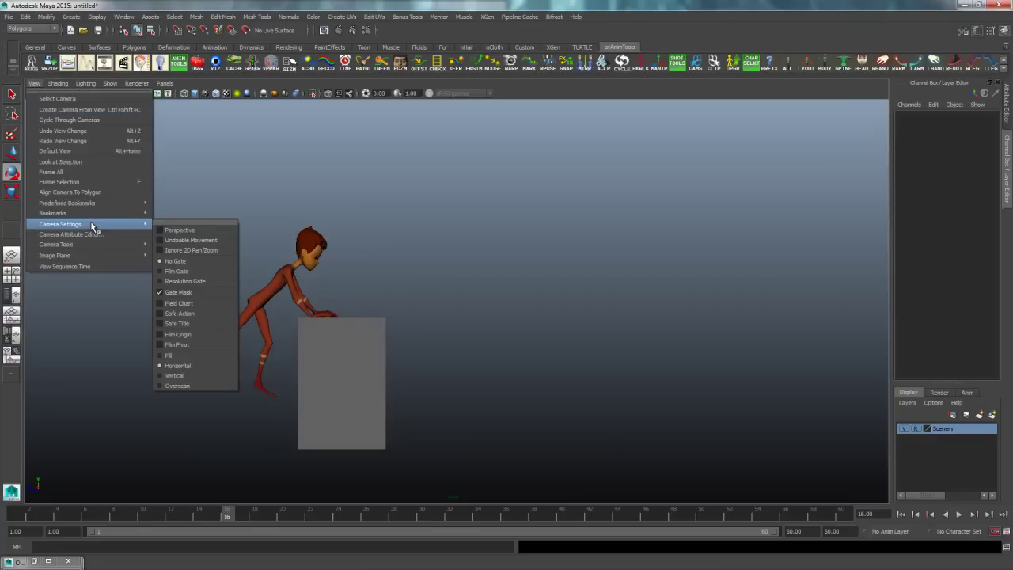
mouse_move(89, 220)
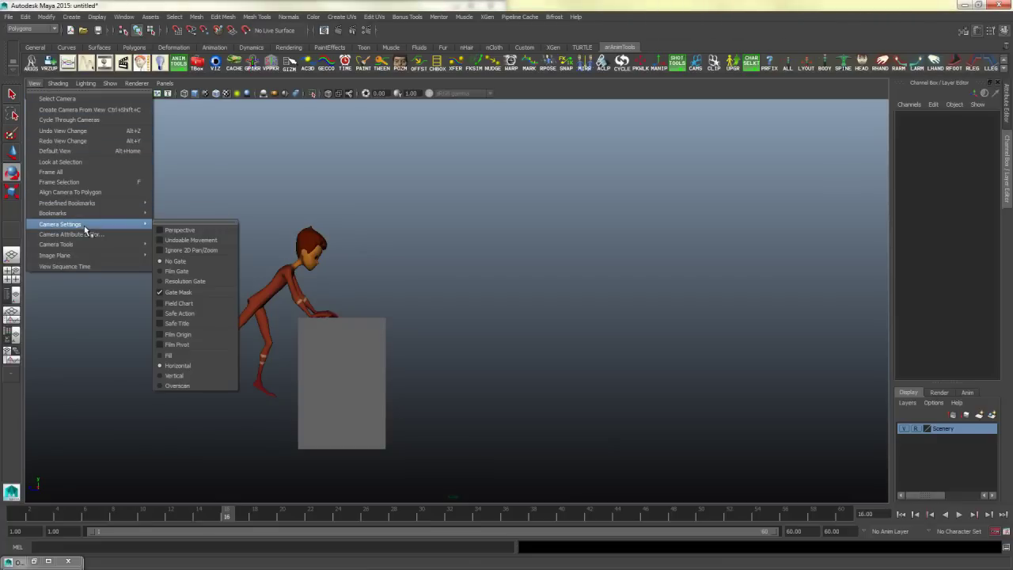
click(185, 281)
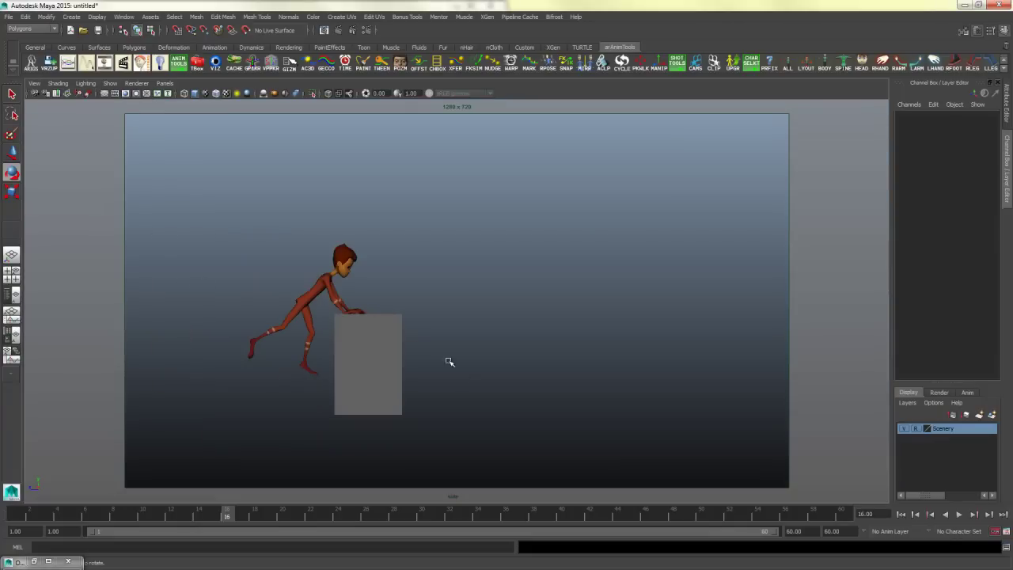
alt+middle_drag(472, 396, 423, 406)
alt+right_drag(425, 406, 565, 418)
mouse_move(564, 417)
alt+middle_down()
mouse_move(666, 419)
mouse_move(549, 403)
alt+middle_up()
alt+right_drag(562, 401, 582, 399)
alt+middle_drag(580, 399, 590, 380)
alt+right_drag(591, 380, 612, 364)
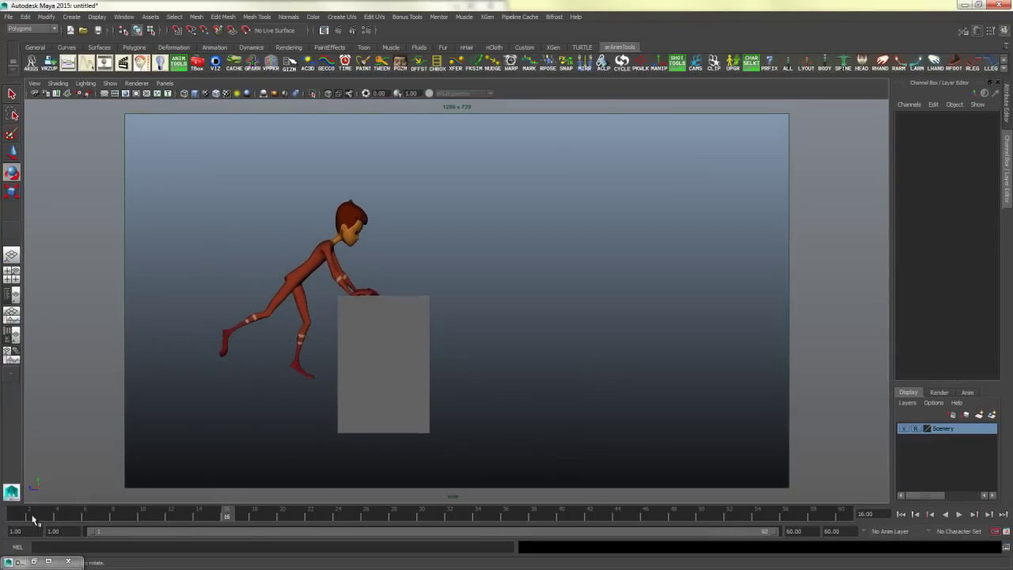
mouse_move(32, 519)
mouse_down()
mouse_move(145, 504)
mouse_move(21, 506)
mouse_up()
alt+middle_drag(467, 398, 473, 396)
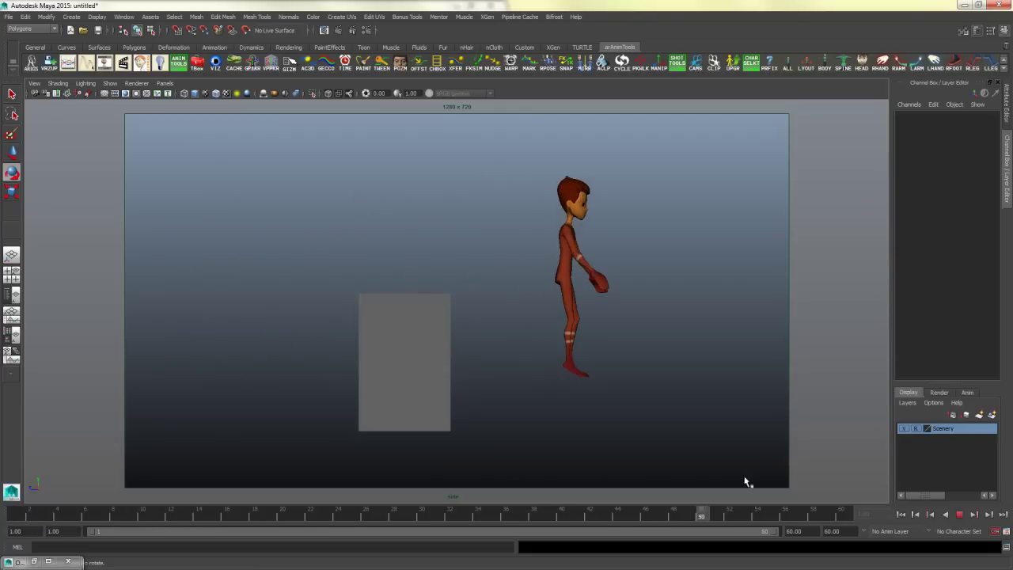
Step: Switch to the perspective view and turn on its resolution gate
key(space)
key(space)
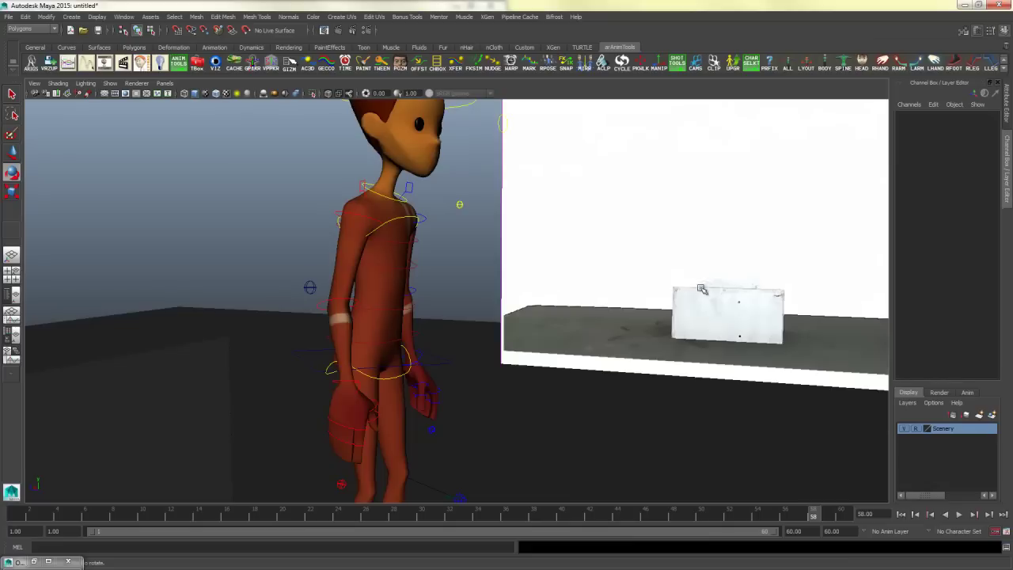
alt+drag(701, 288, 477, 445)
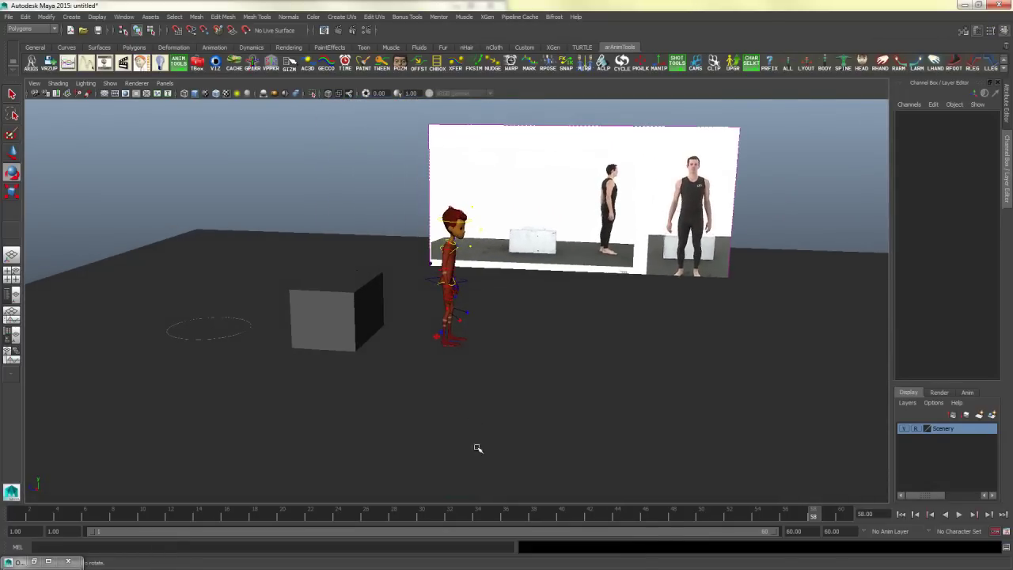
key(space)
key(space)
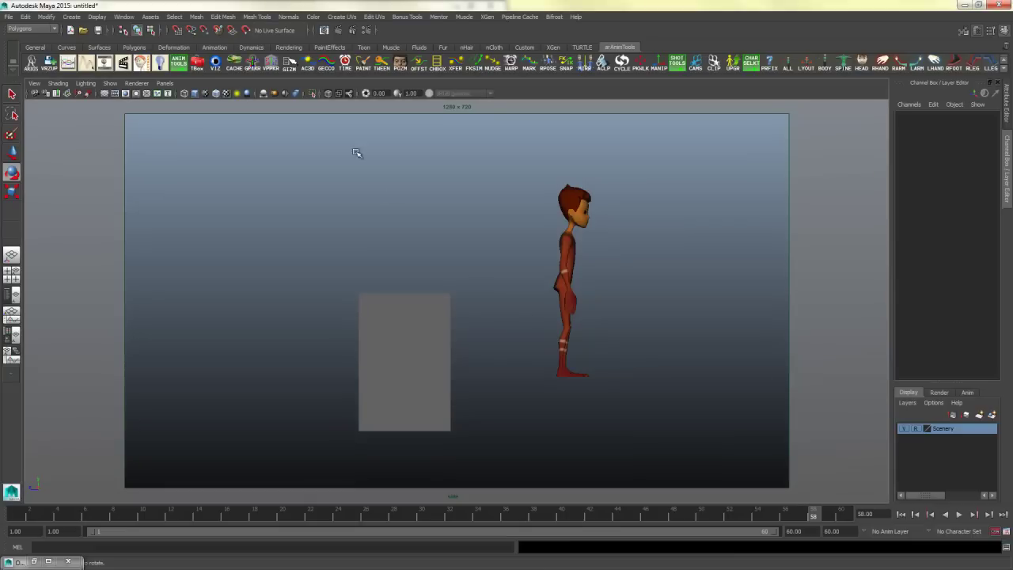
key(space)
key(space)
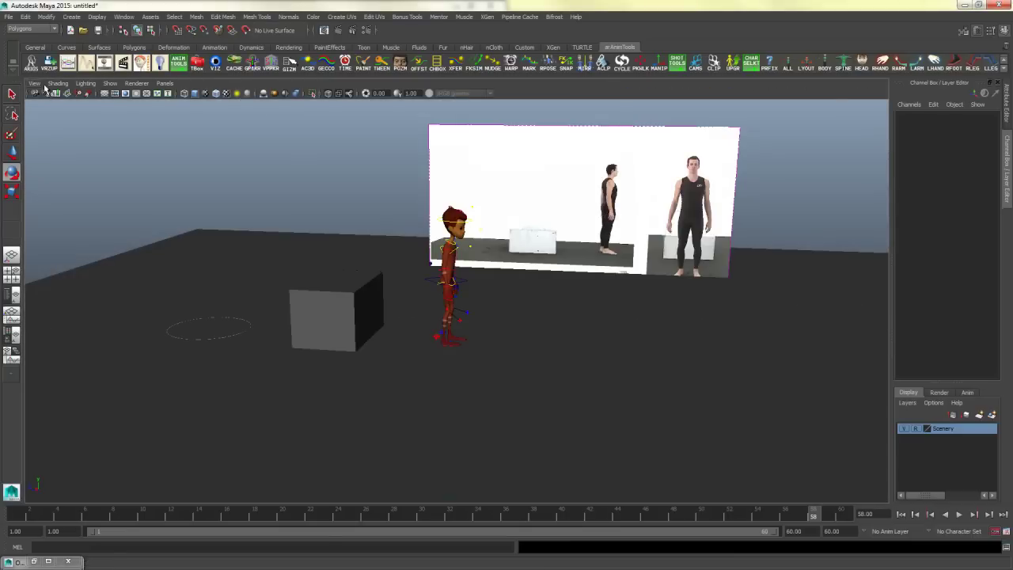
click(36, 84)
mouse_move(99, 224)
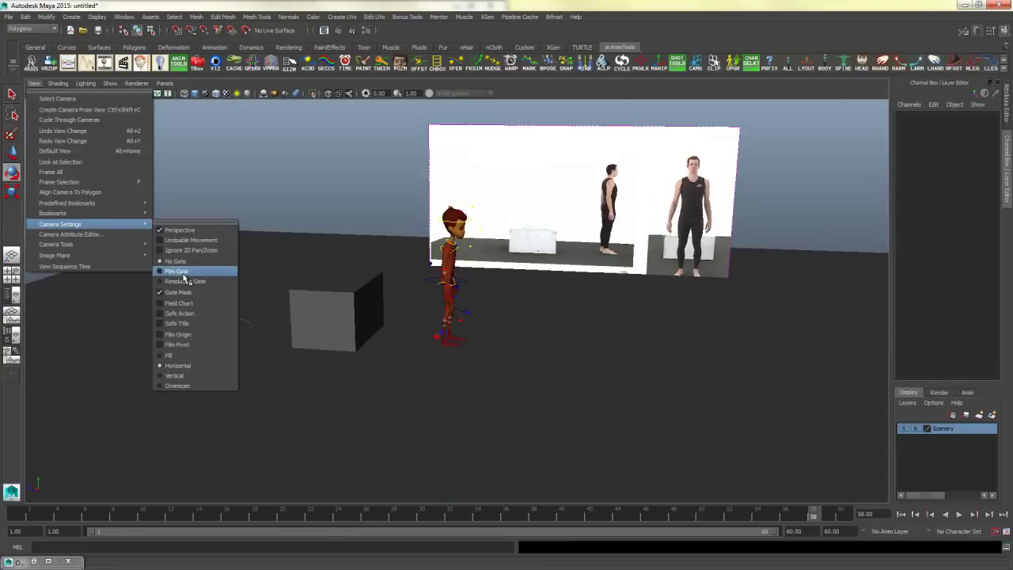
click(184, 281)
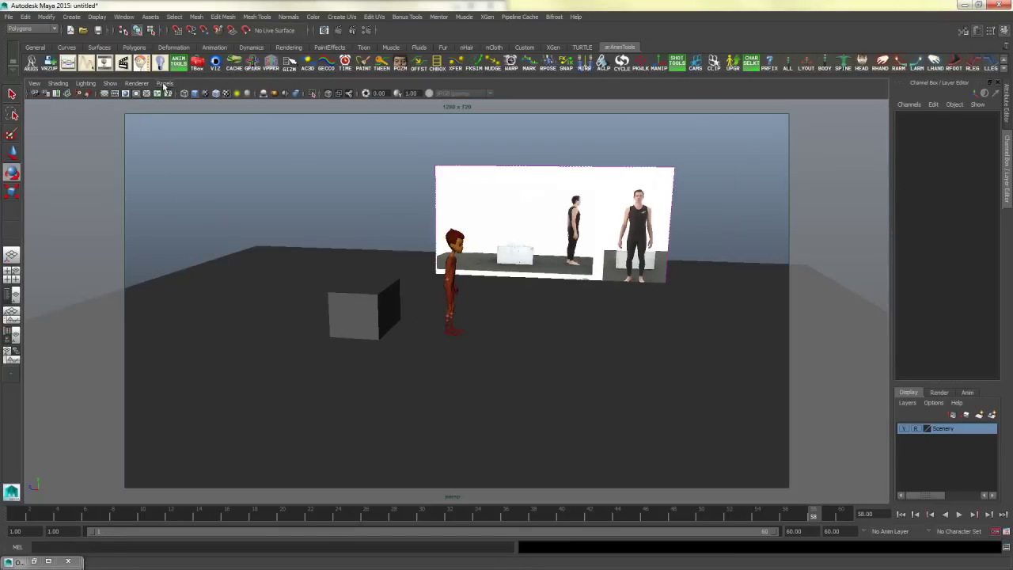
Step: Hide the NURBS curves and image planes in the perspective view, framing the box from an angle
click(94, 84)
mouse_move(110, 84)
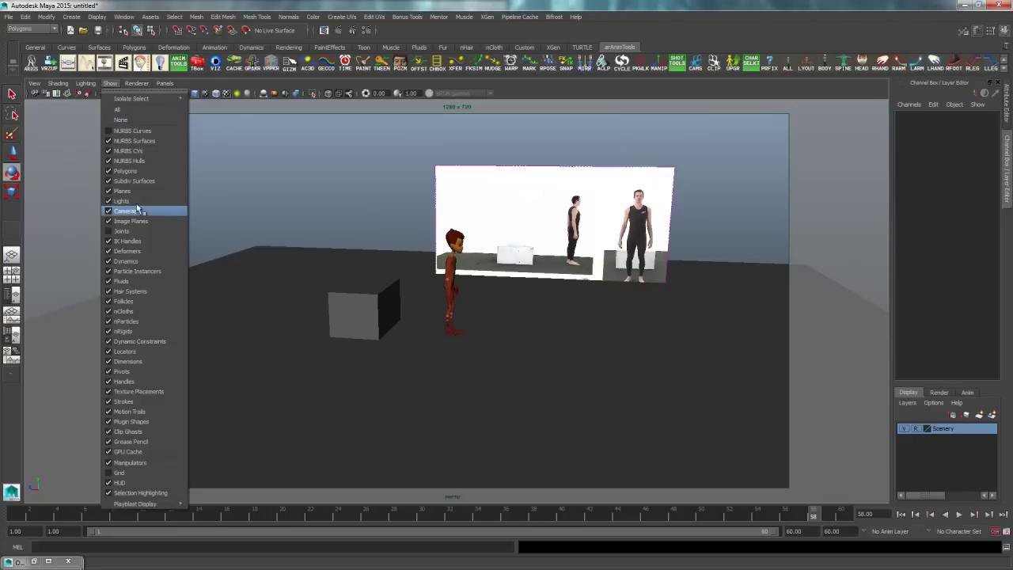
click(138, 224)
alt+drag(468, 352, 612, 385)
Step: Play the animation from frame 1 in the perspective view and examine the crouch on the box at frame 21
drag(33, 513, 6, 517)
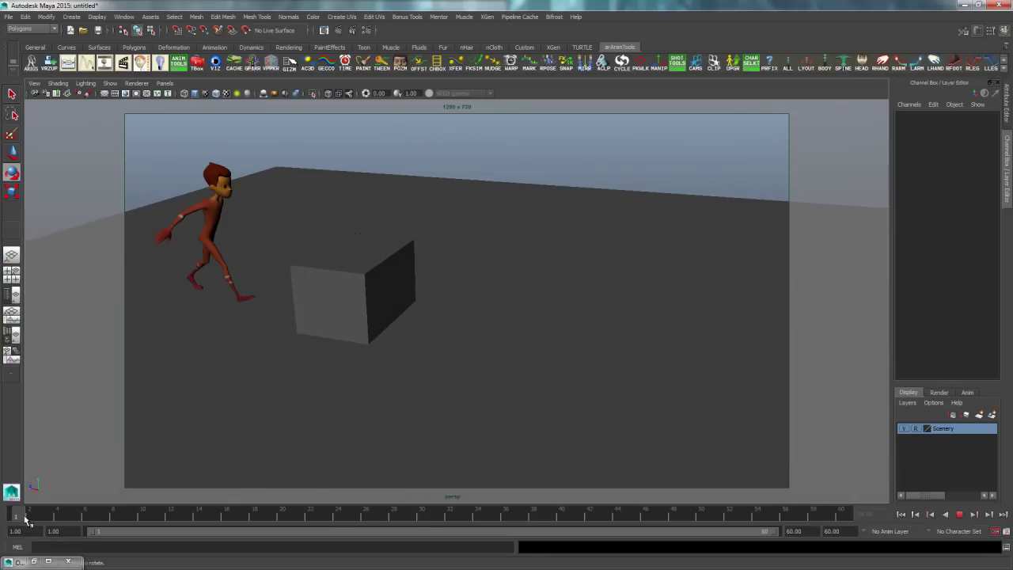
key(alt+v)
mouse_move(288, 510)
mouse_down()
mouse_move(478, 518)
mouse_move(786, 504)
mouse_move(297, 443)
mouse_up()
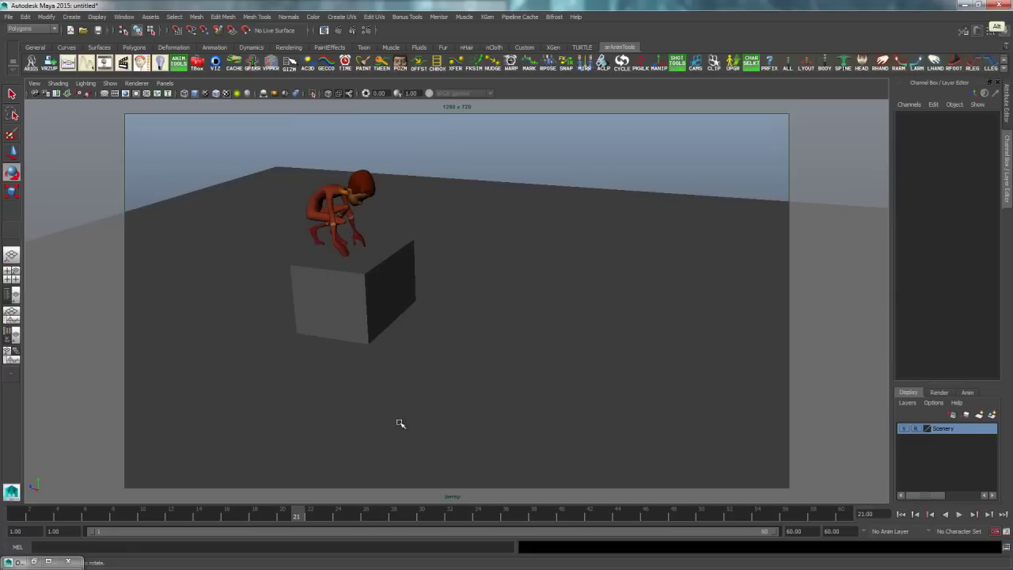
alt+drag(399, 420, 428, 430)
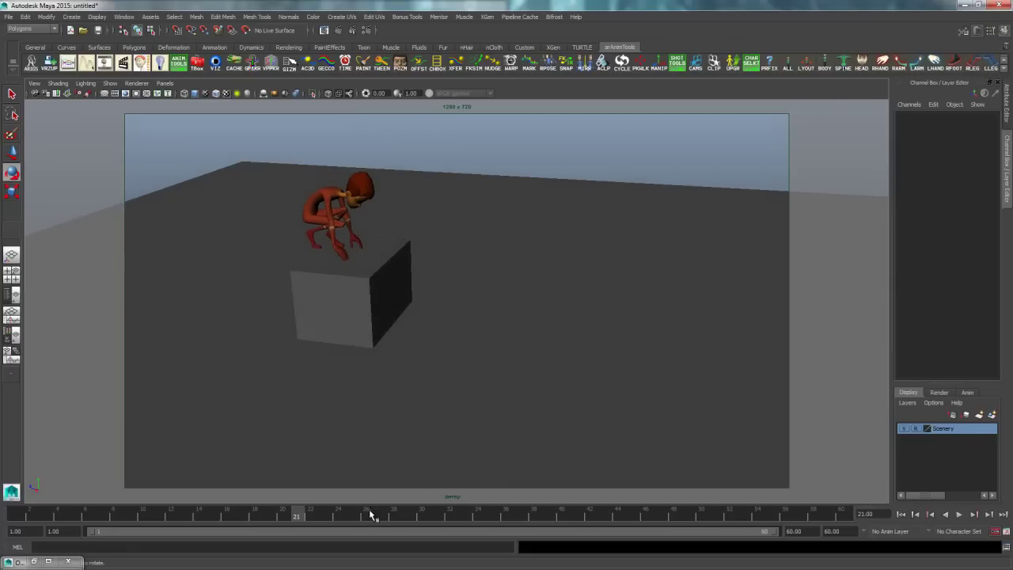
Step: Set the perspective camera back to No Gate
click(34, 84)
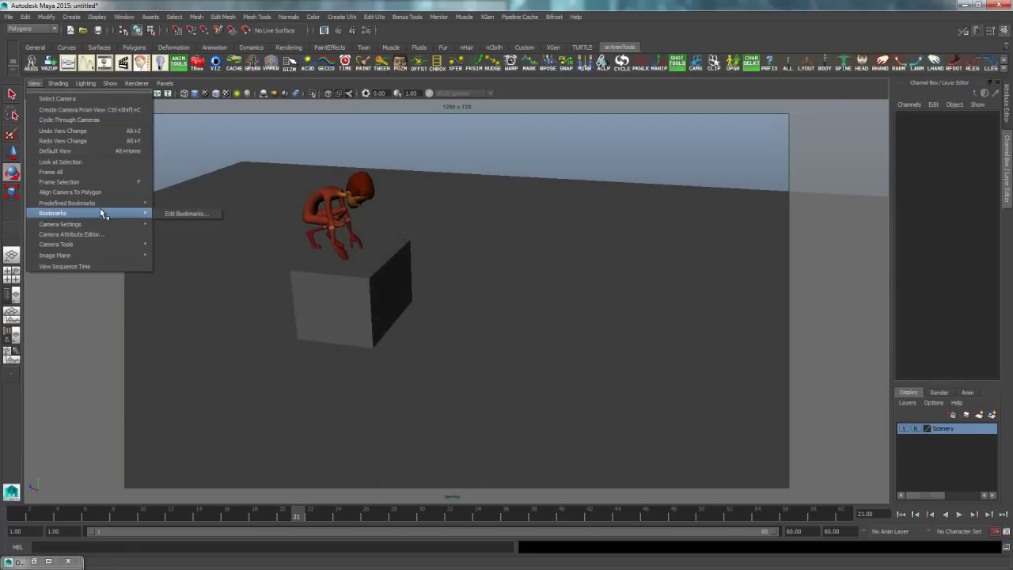
mouse_move(95, 224)
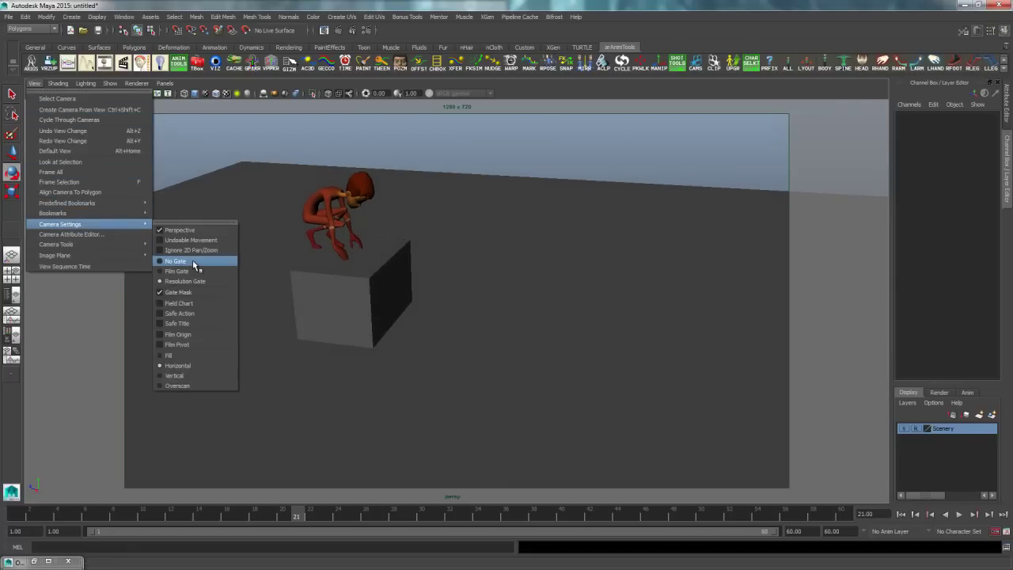
click(194, 261)
Step: Open the playblast options and choose the qt format with PNG encoding
right_click(338, 518)
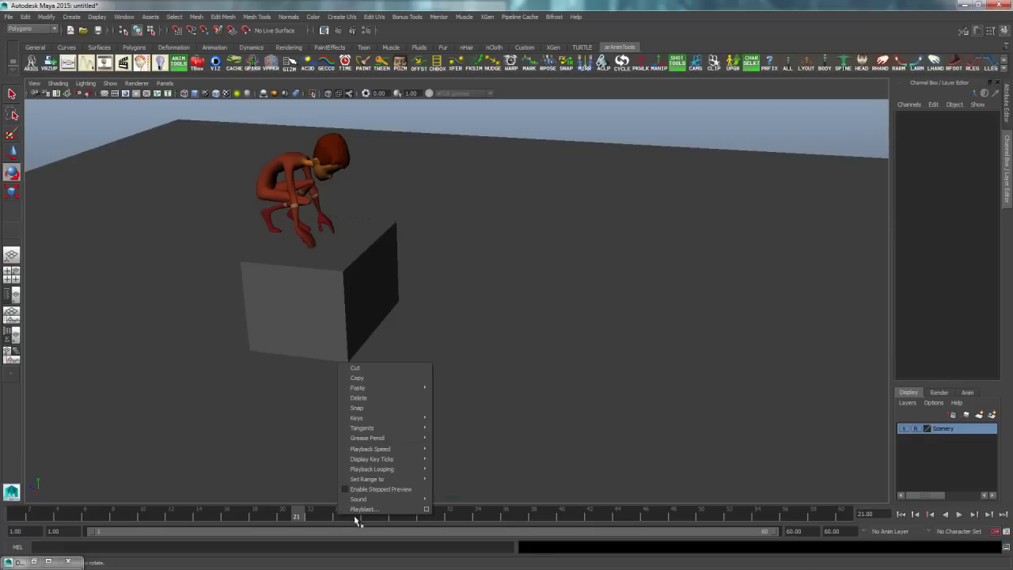
click(433, 516)
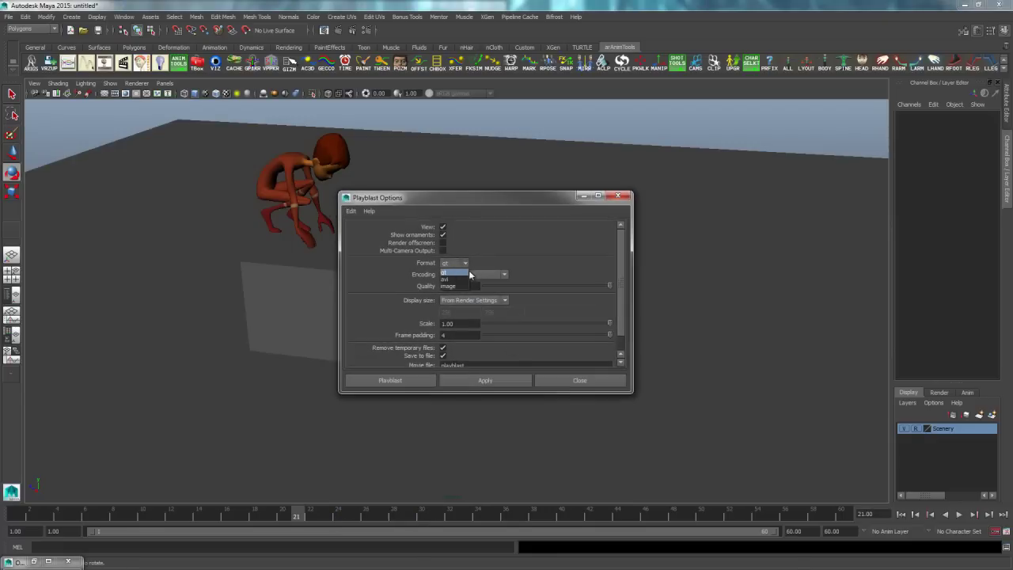
click(465, 263)
click(446, 277)
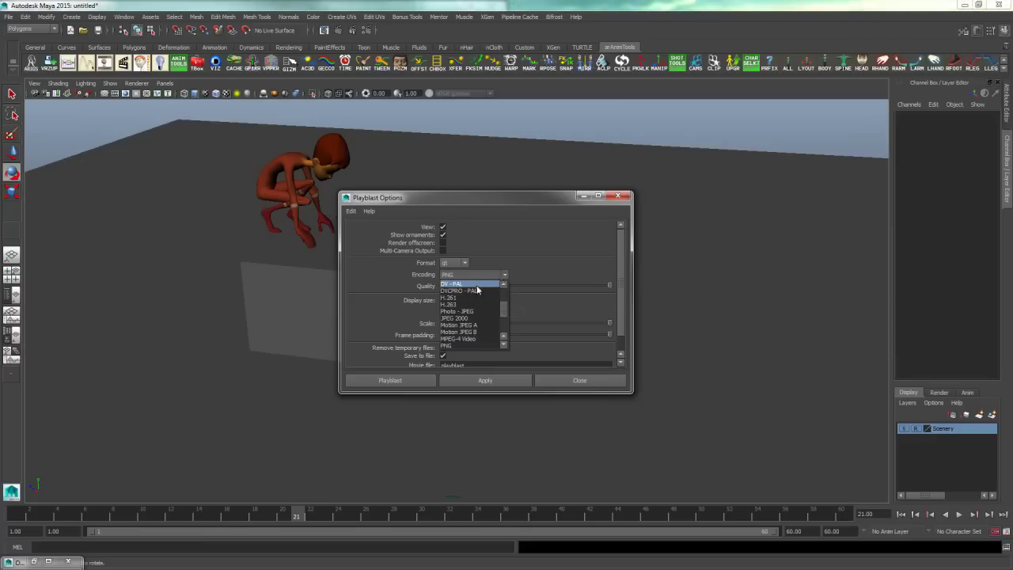
click(351, 284)
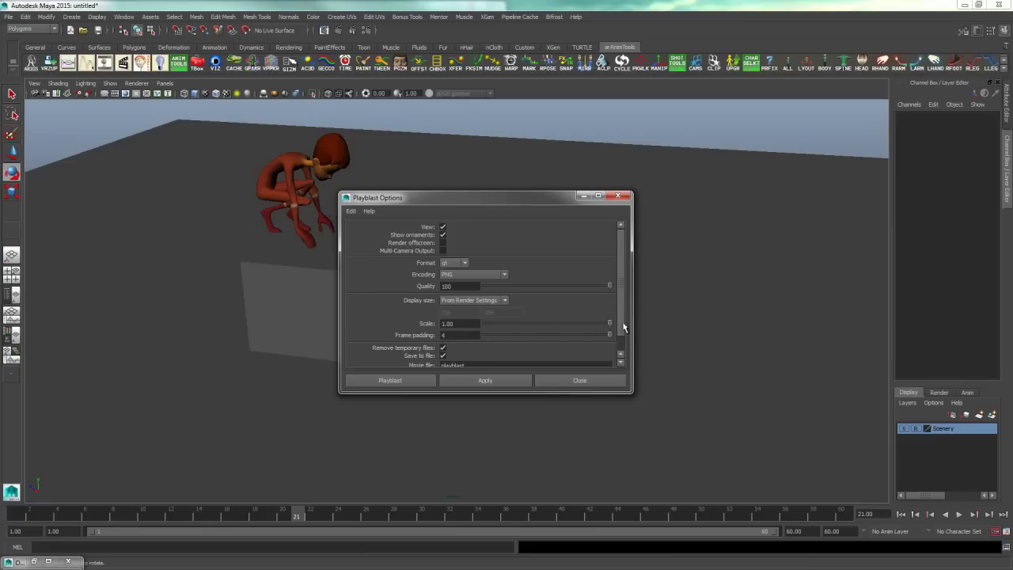
Step: Turn off saving to file and create the playblast of the perspective view
scroll(618, 318, down, 2)
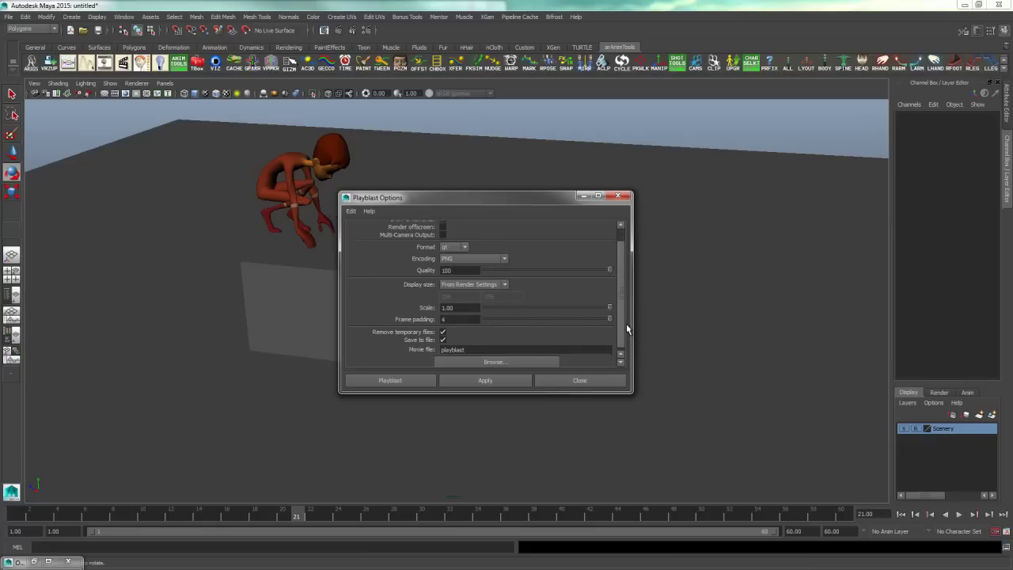
click(443, 337)
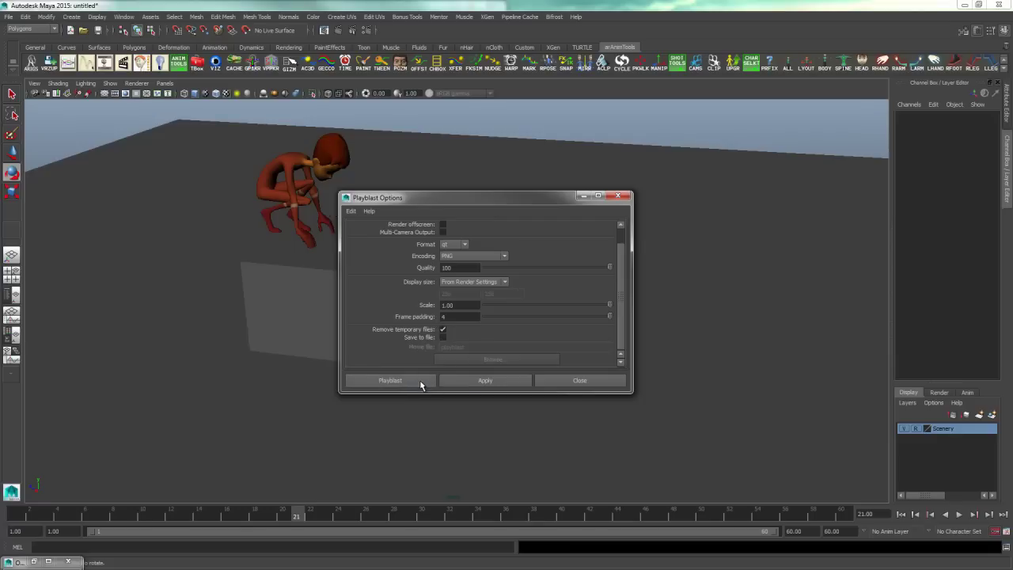
click(423, 380)
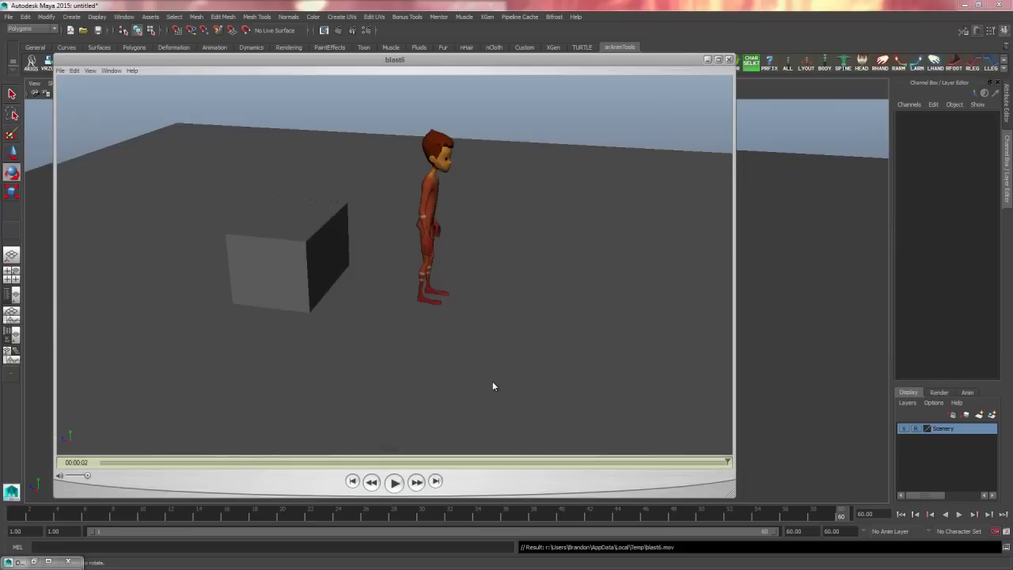
Step: Play and scrub through the playblast movie to check the jump poses, and close the player
click(394, 482)
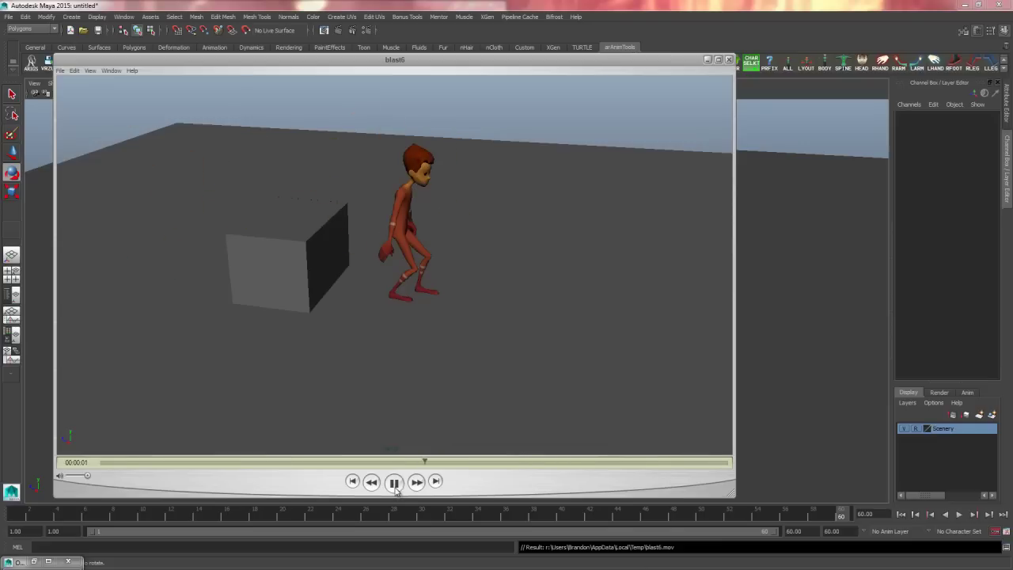
click(395, 487)
drag(192, 464, 247, 465)
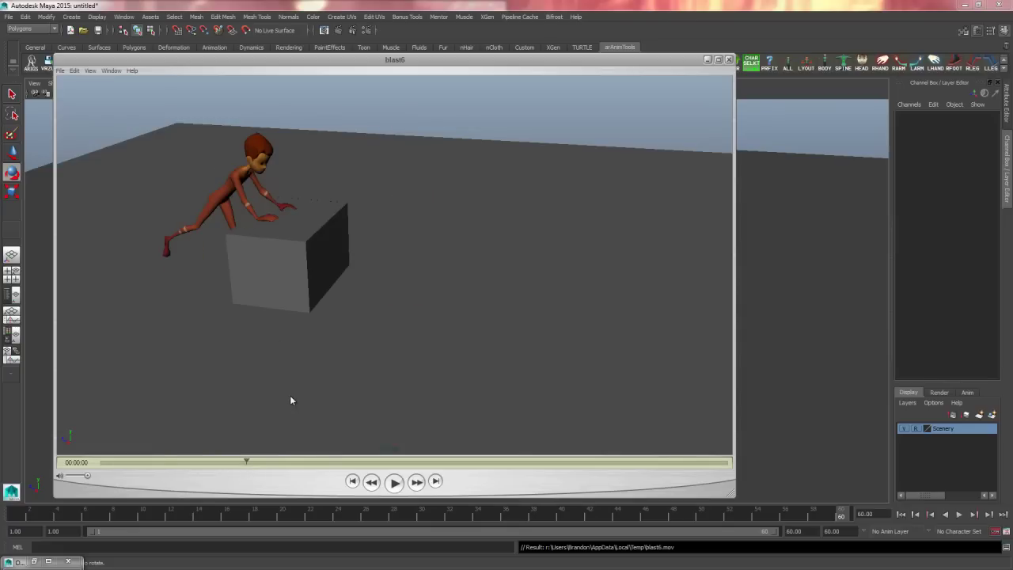
drag(281, 466, 644, 469)
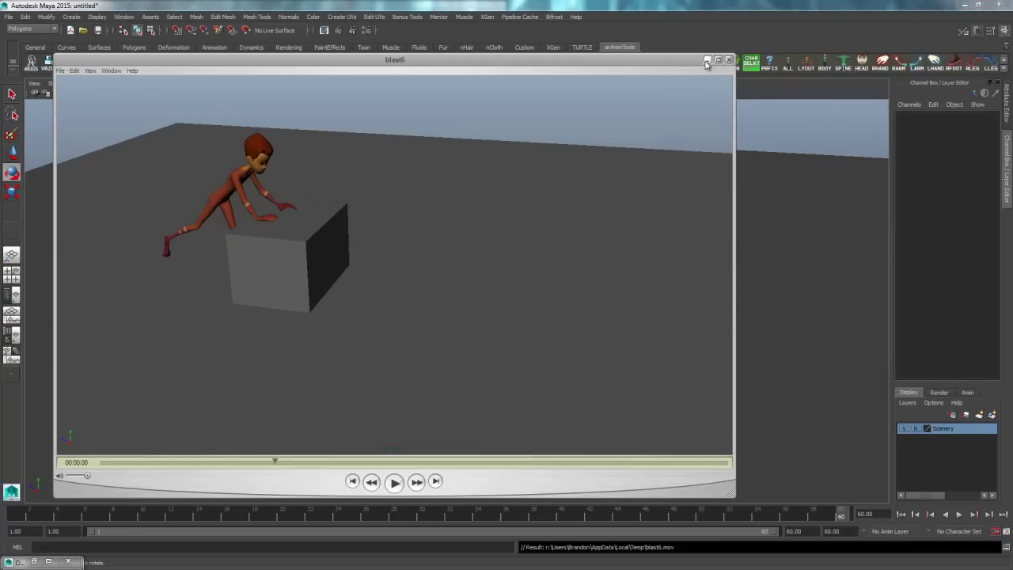
click(728, 60)
Step: Switch to the side view and show the character's rig control curves
key(space)
key(space)
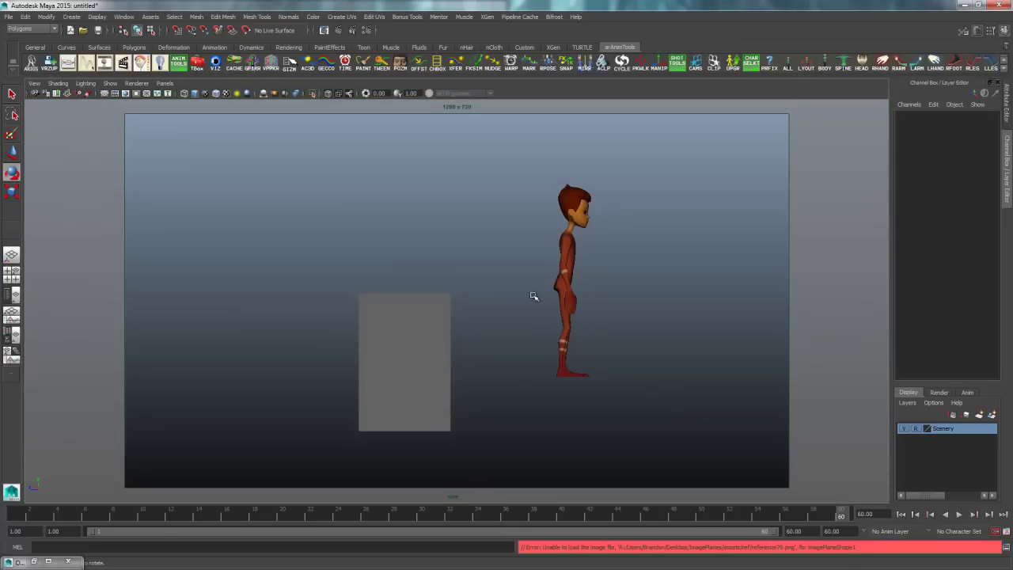
click(222, 66)
Step: Try nudging the character's COG control at frame 60, and undo the move
click(549, 289)
key(w)
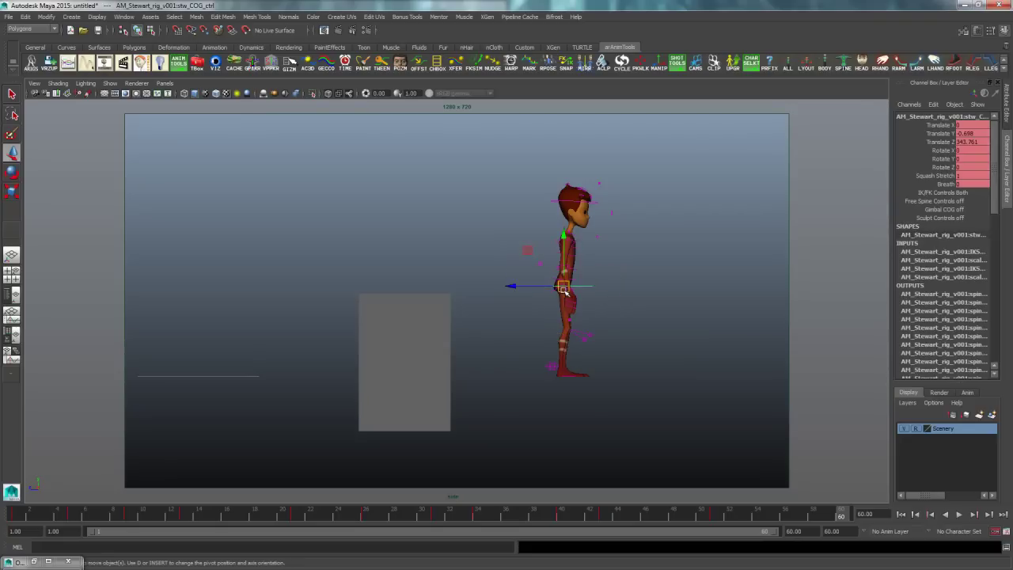
mouse_move(563, 290)
mouse_down()
mouse_move(478, 237)
mouse_move(522, 257)
mouse_move(547, 303)
mouse_move(595, 289)
mouse_move(566, 298)
mouse_up()
key(ctrl+z)
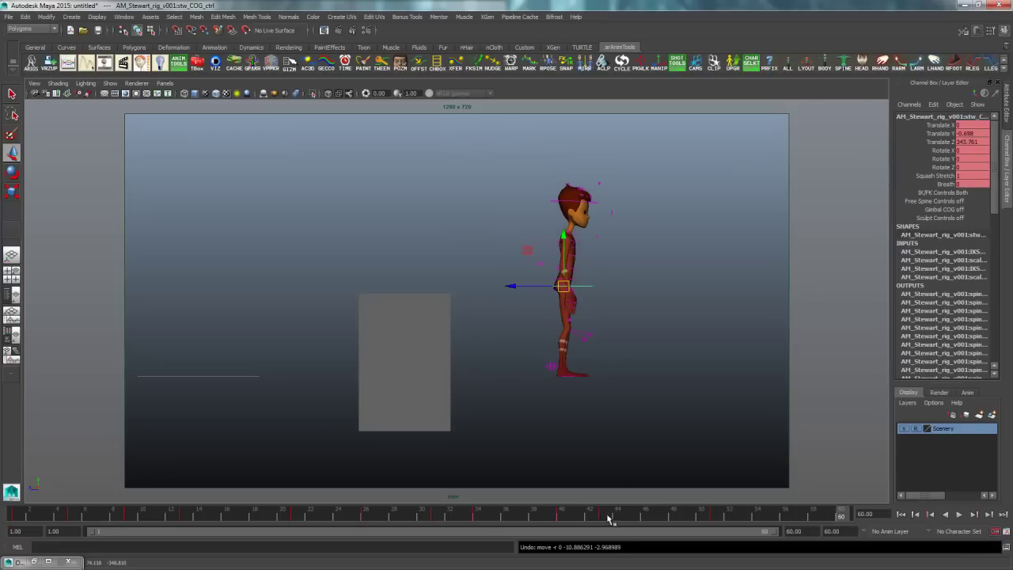
Step: At frame 51, try moving the COG control forward and rotating the right upper arm backward, and undo both changes
drag(610, 519, 716, 514)
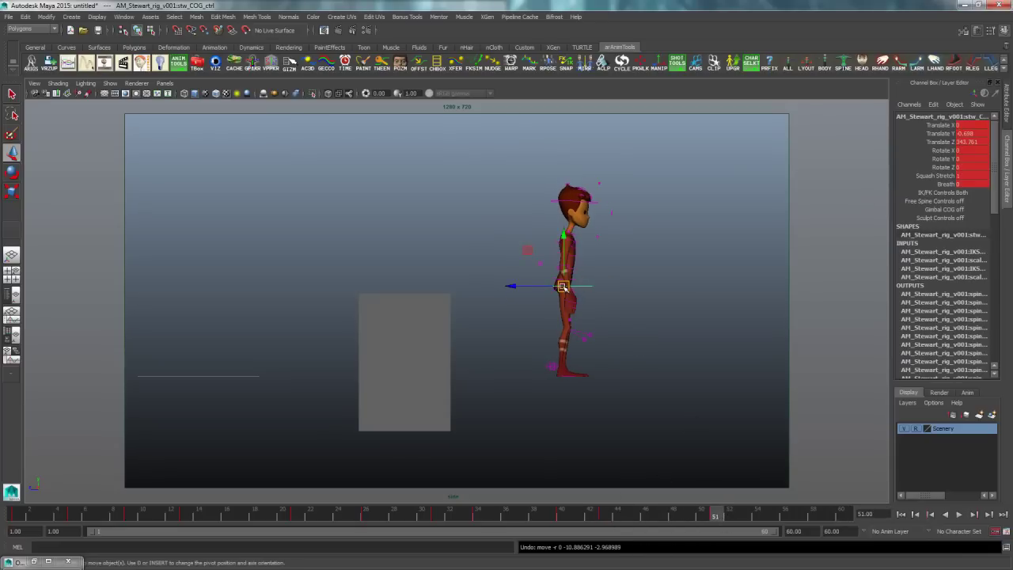
drag(562, 286, 581, 281)
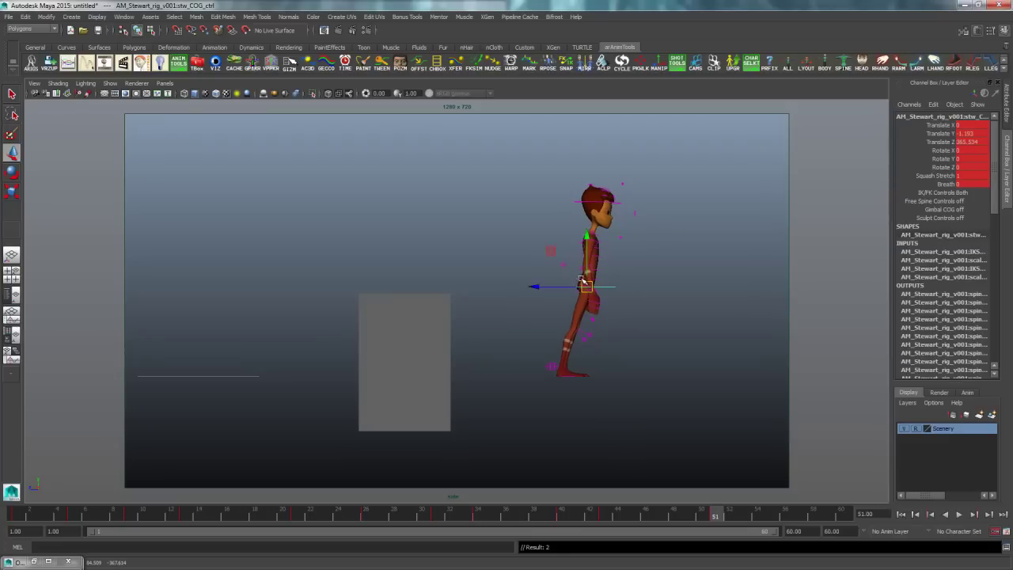
click(601, 245)
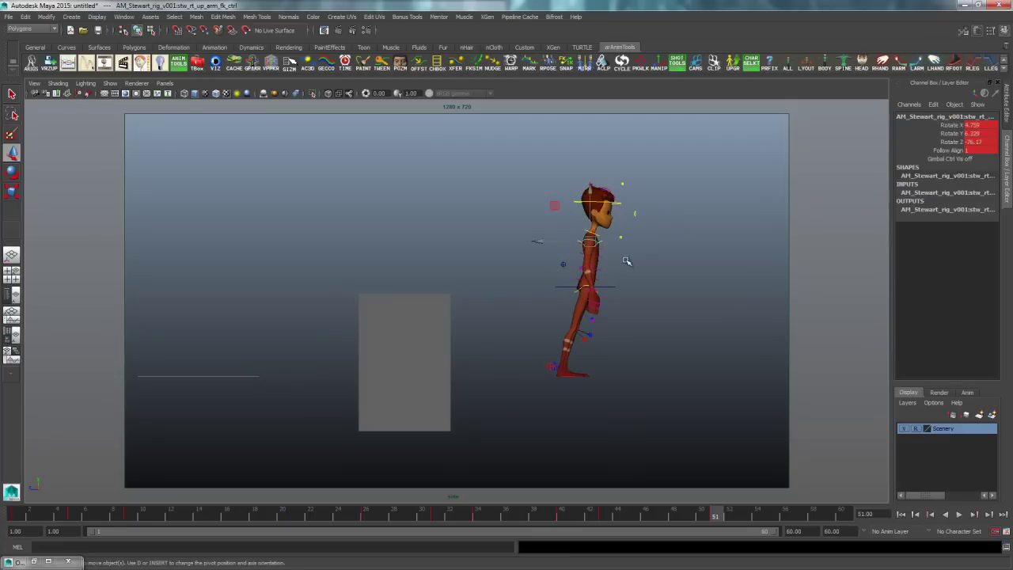
key(e)
drag(633, 267, 619, 273)
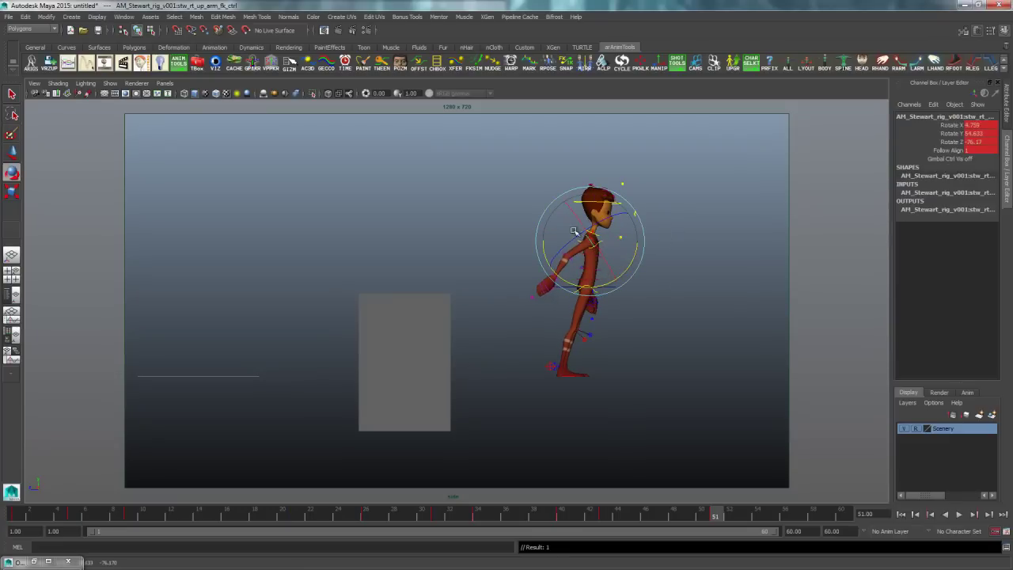
key(ctrl+z)
key(ctrl+z)
key(ctrl+z)
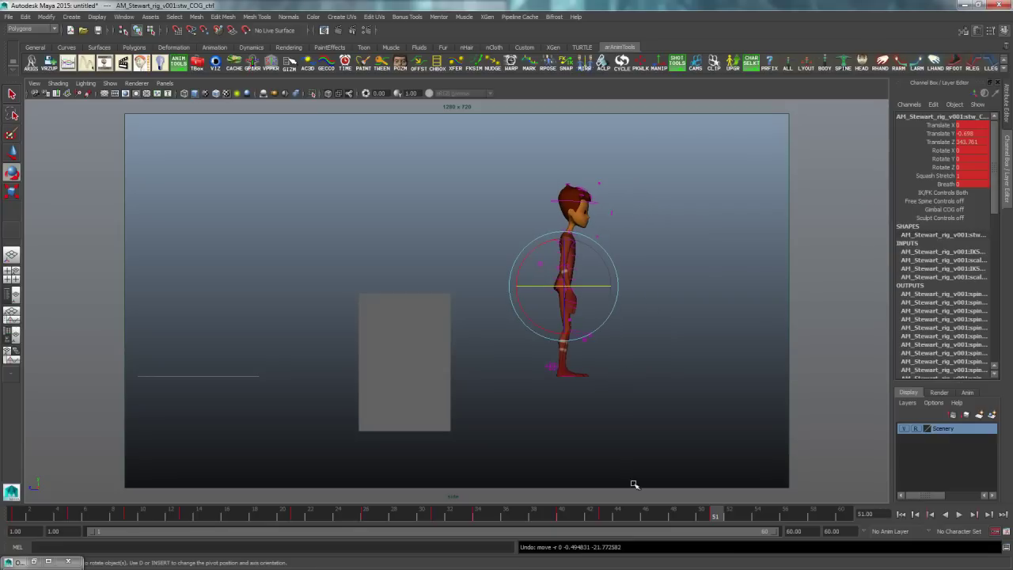
Step: Return to the perspective view and turn off the Scenery layer's reference mode so its objects can be selected
drag(688, 521, 723, 520)
drag(696, 450, 658, 424)
key(space)
key(space)
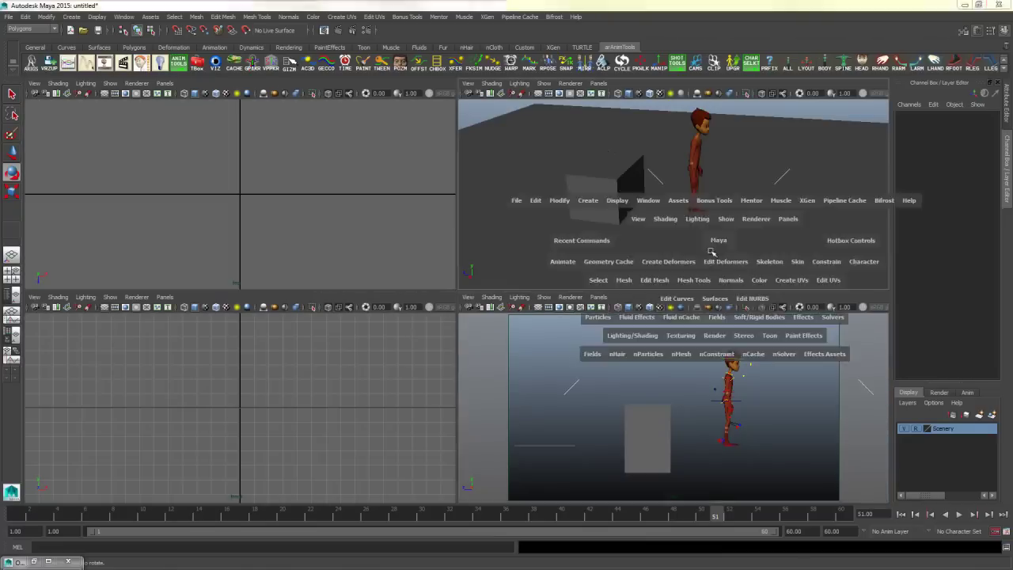
alt+right_drag(654, 370, 458, 387)
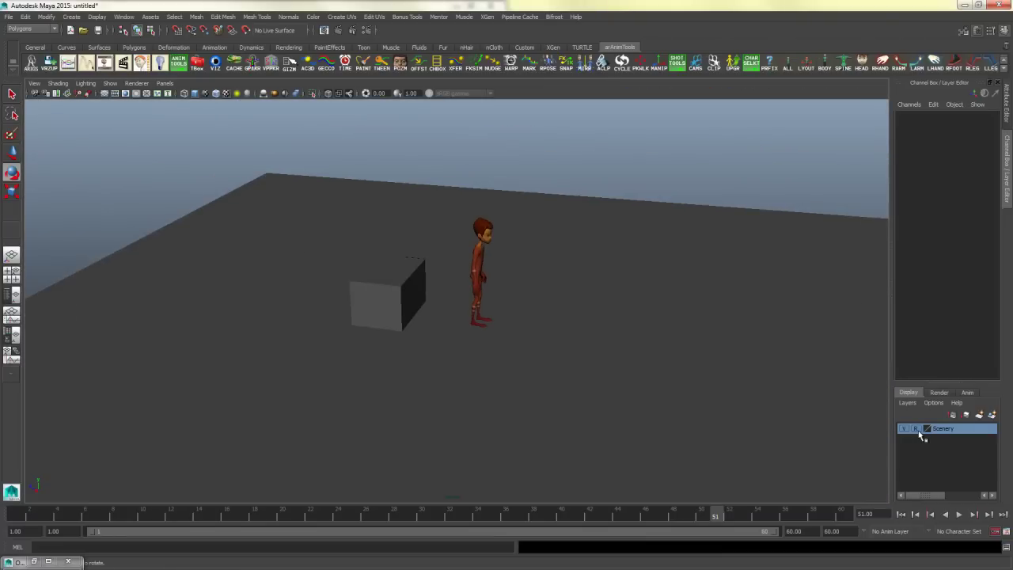
key(space)
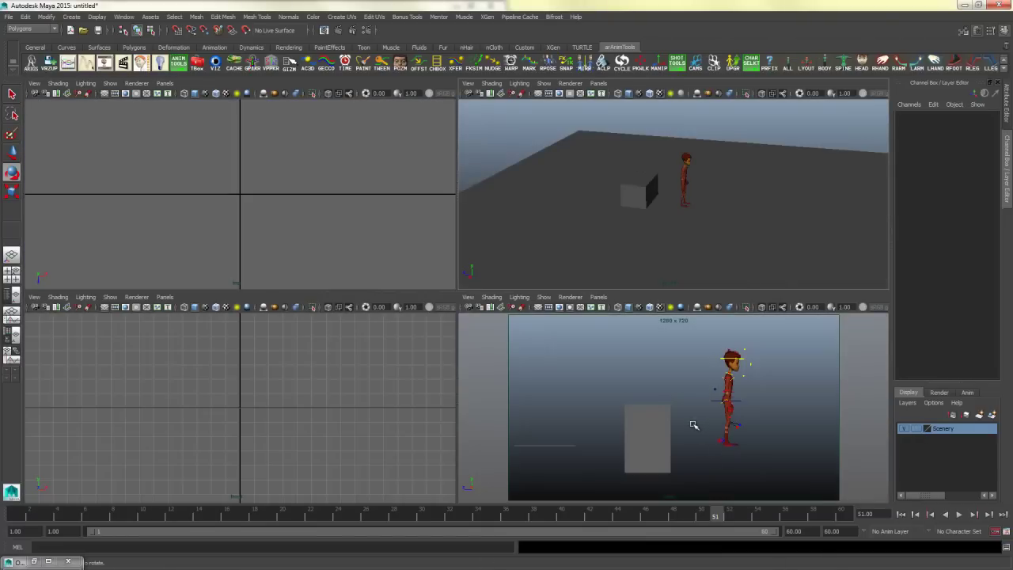
key(space)
key(space)
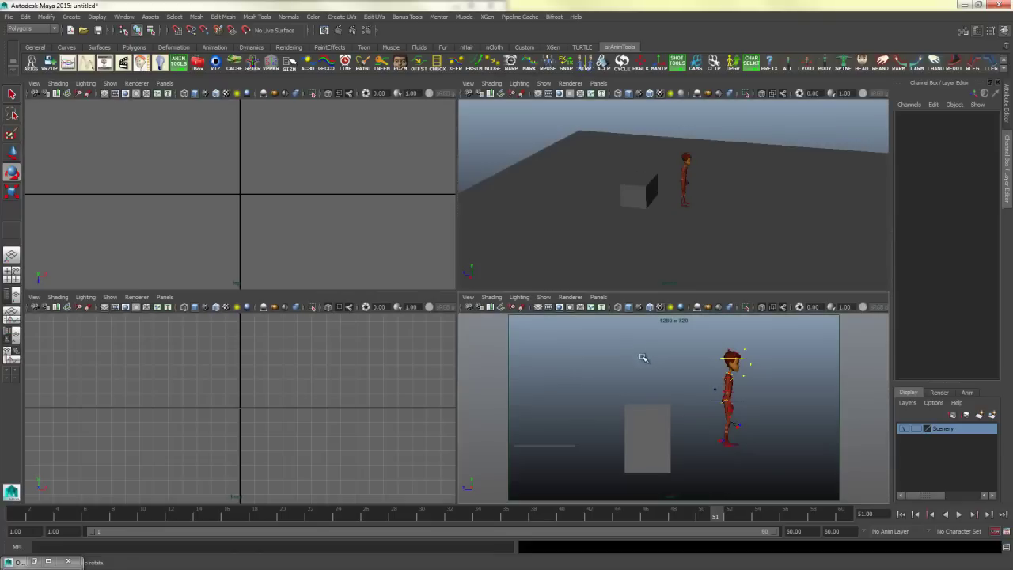
key(space)
key(space)
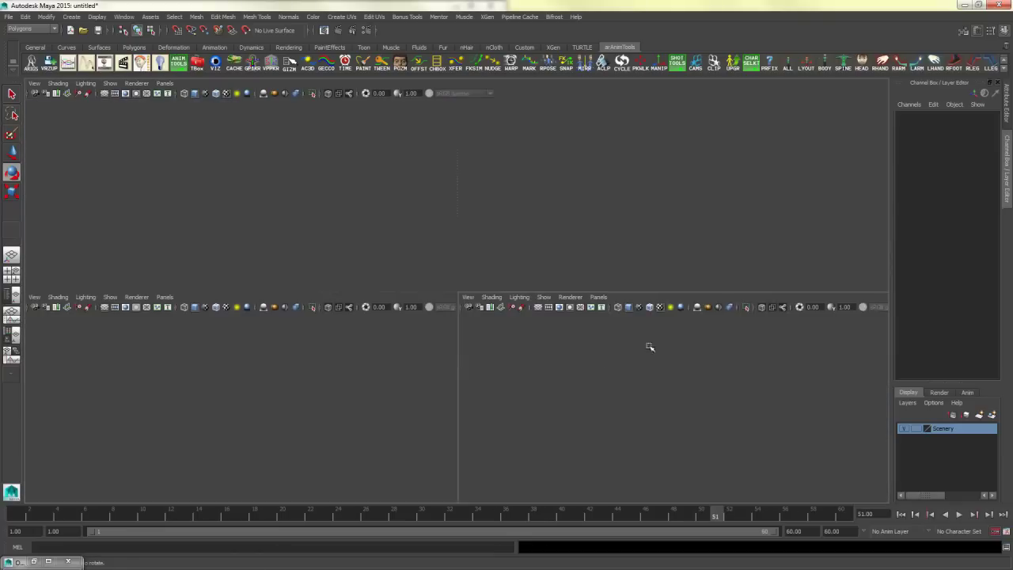
key(space)
Step: Select the Ground plane and all of its faces
click(641, 281)
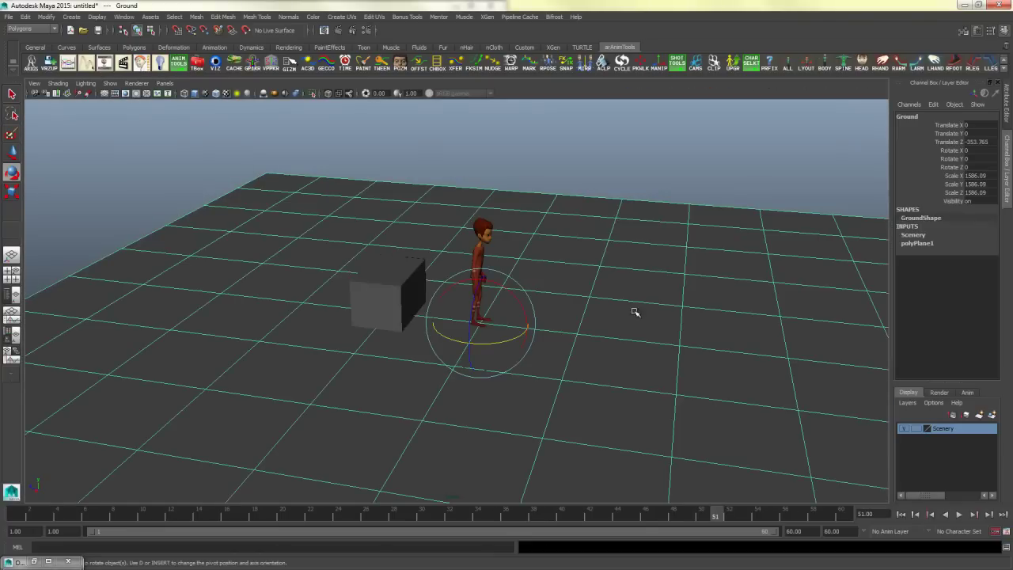
alt+drag(687, 292, 606, 312)
alt+right_drag(606, 312, 412, 347)
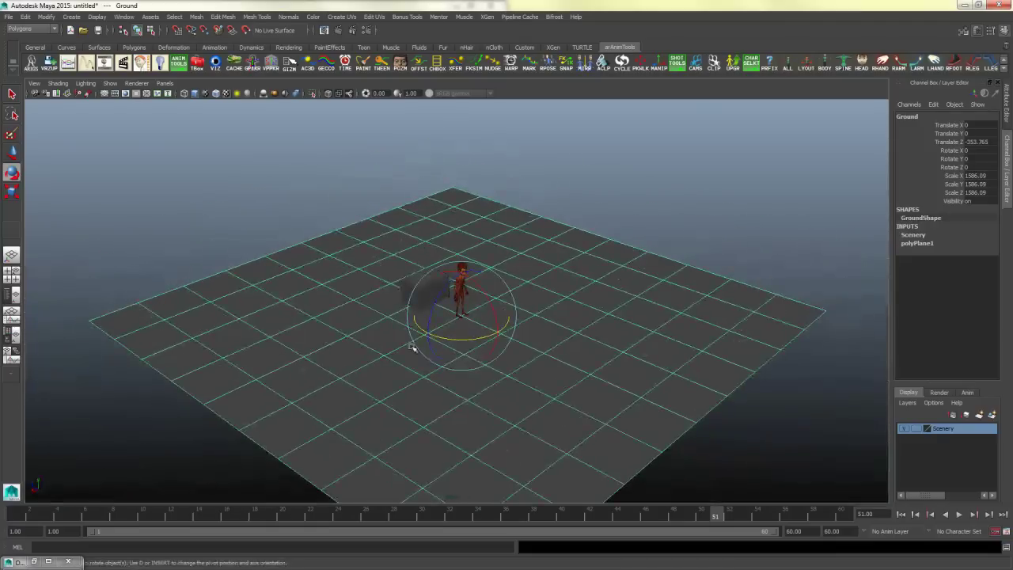
right_click(615, 345)
right_drag(617, 347, 617, 347)
alt+right_drag(755, 241, 585, 317)
drag(724, 194, 388, 409)
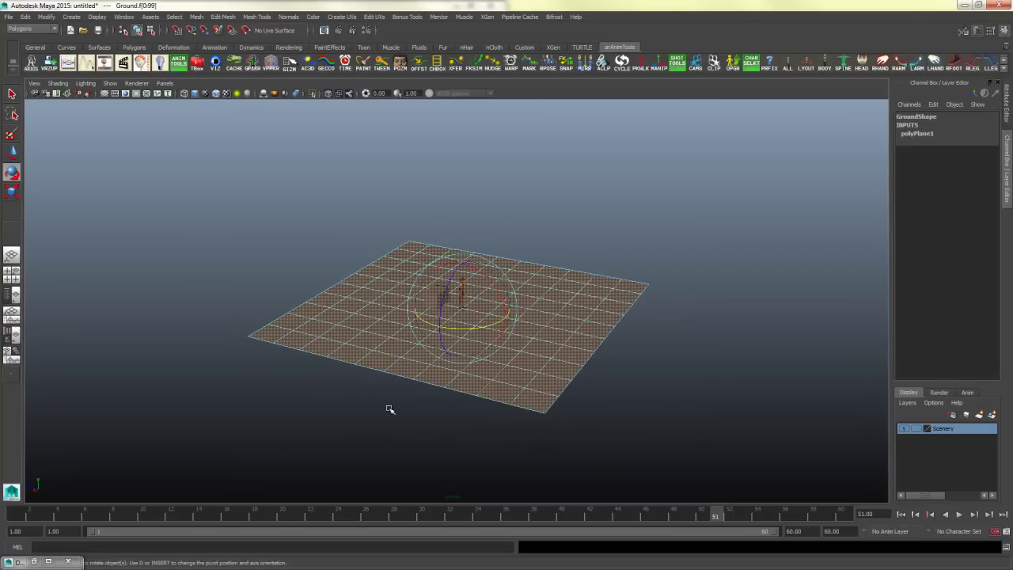
Step: Extrude all the ground faces downward with a local Z translation of about -617
scroll(586, 244, up, 5)
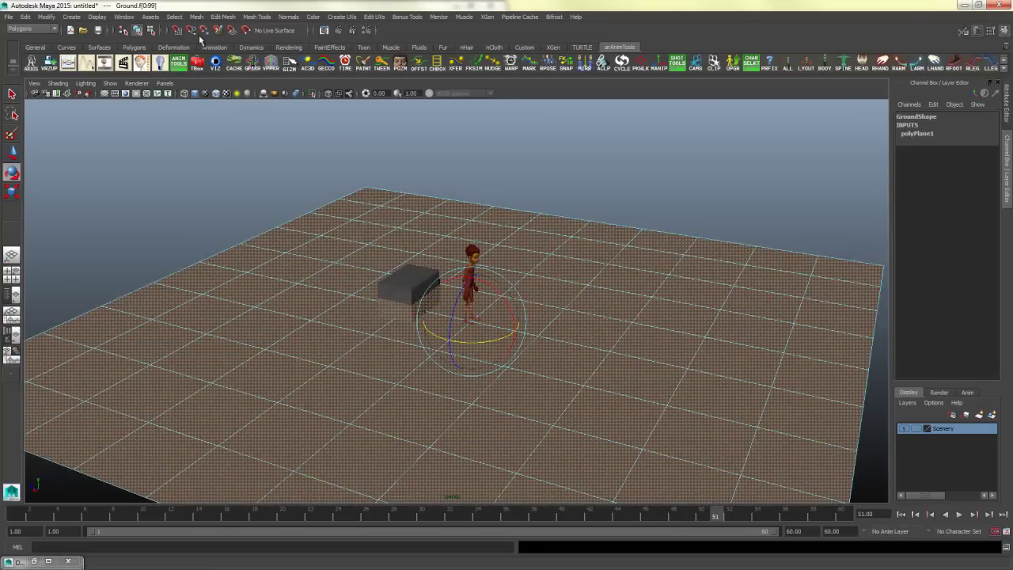
click(197, 18)
mouse_move(222, 19)
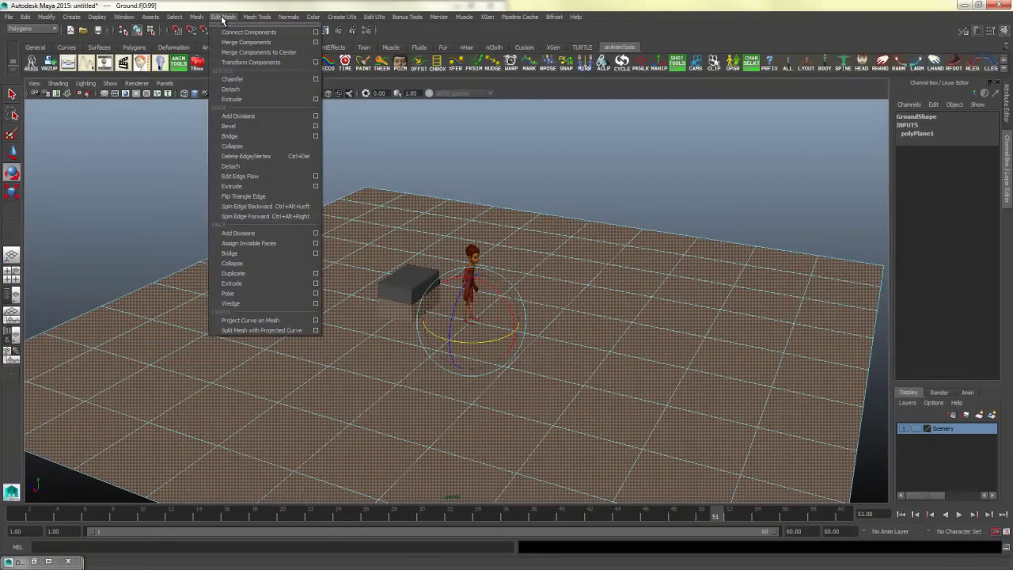
click(252, 282)
scroll(477, 330, down, 6)
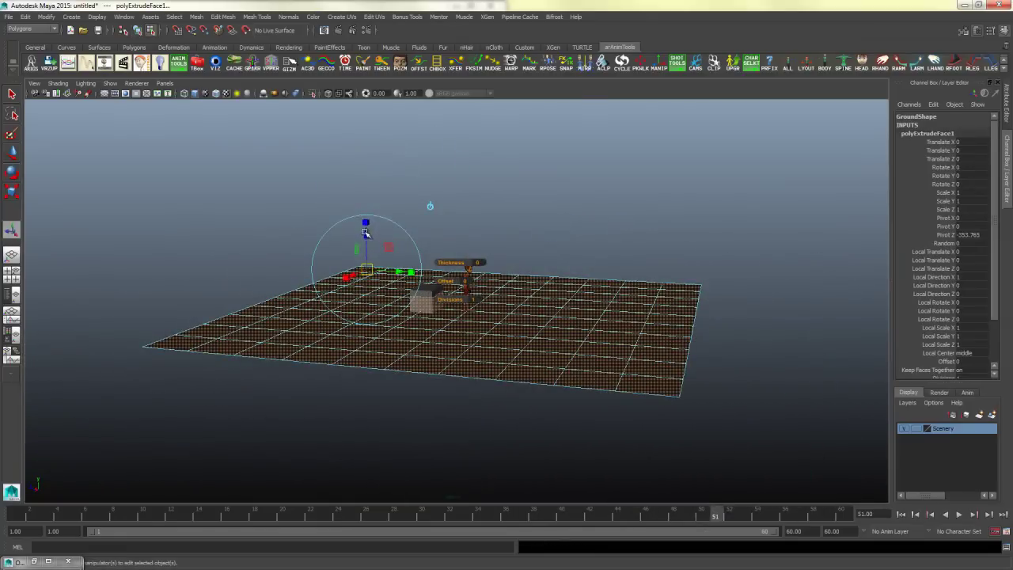
drag(364, 232, 369, 360)
Step: Inspect the extruded ground in object mode, and undo the latest selection and mode changes
alt+drag(515, 314, 719, 407)
right_drag(614, 320, 661, 308)
click(680, 339)
alt+drag(680, 341, 660, 388)
key(ctrl+z)
key(ctrl+z)
key(ctrl+z)
key(ctrl+z)
key(ctrl+z)
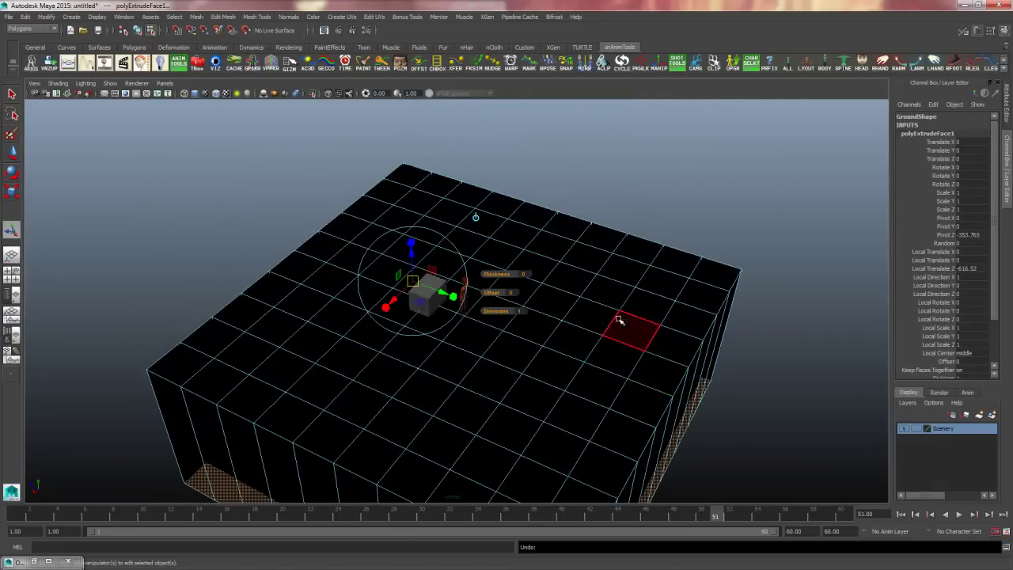
Step: Try adjusting the height of the ground's extrusion, and undo the last change
drag(408, 146, 408, 105)
click(663, 163)
alt+drag(624, 291, 664, 266)
key(ctrl+z)
Step: Return the ground to object mode and delete it
alt+drag(615, 331, 587, 352)
right_drag(657, 364, 682, 311)
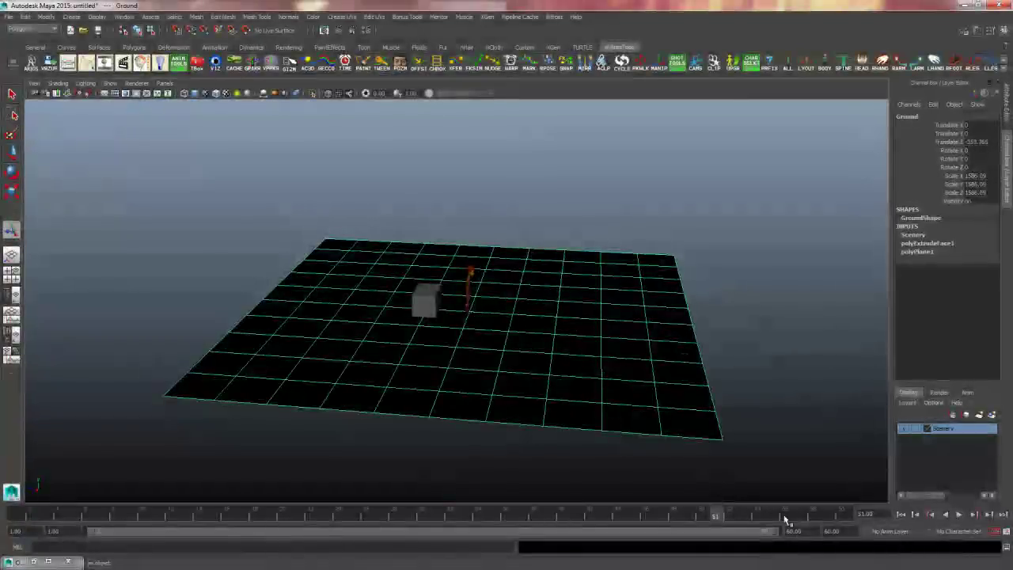
key(Delete)
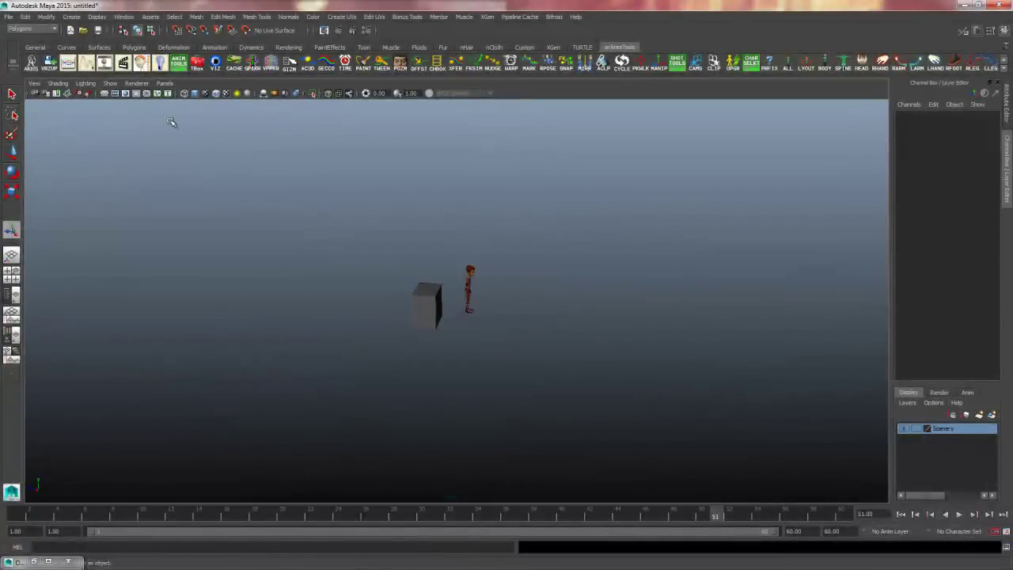
Step: Create a polygon cube at the scene origin as the new ground object
click(70, 17)
mouse_move(116, 43)
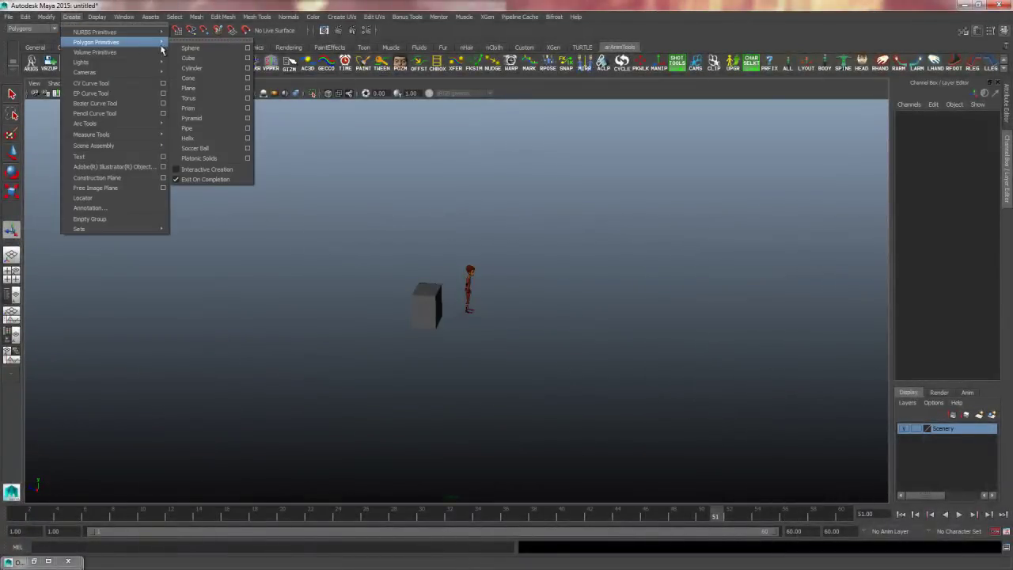
click(204, 58)
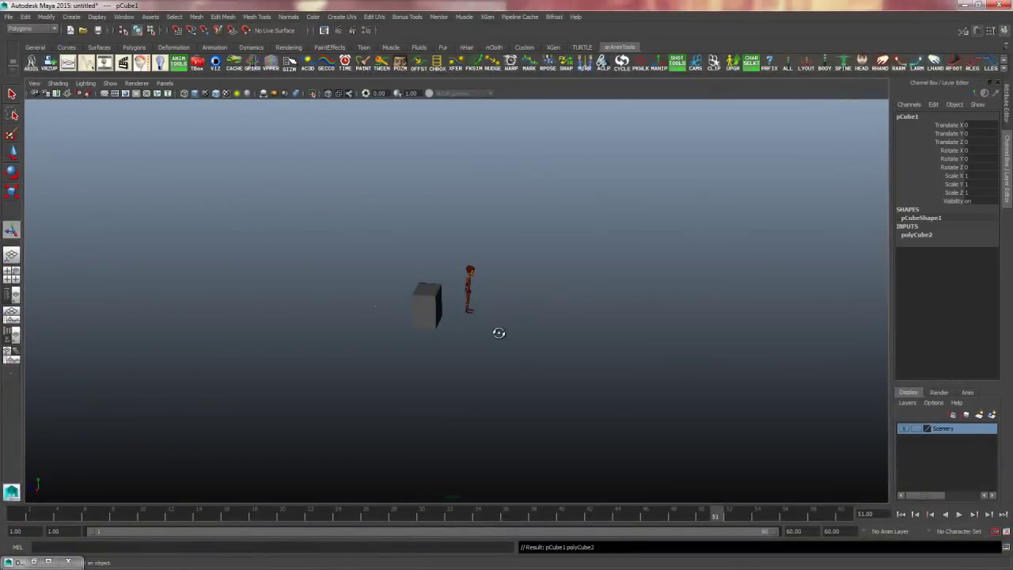
alt+right_drag(513, 340, 780, 353)
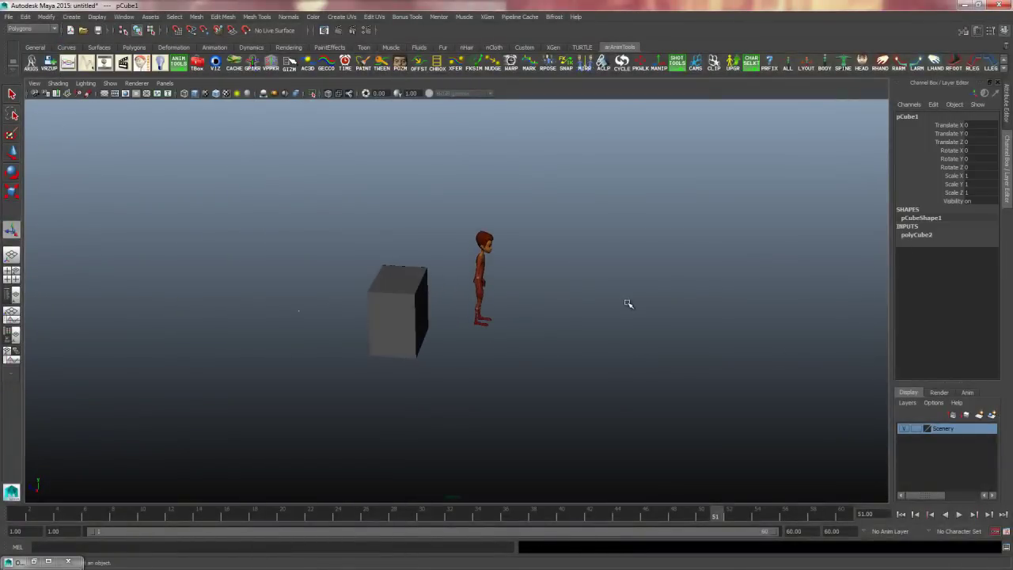
Step: Set the new ground cube's scale to 1000 in X, 500 in Y and 1000 in Z
key(r)
drag(313, 312, 633, 334)
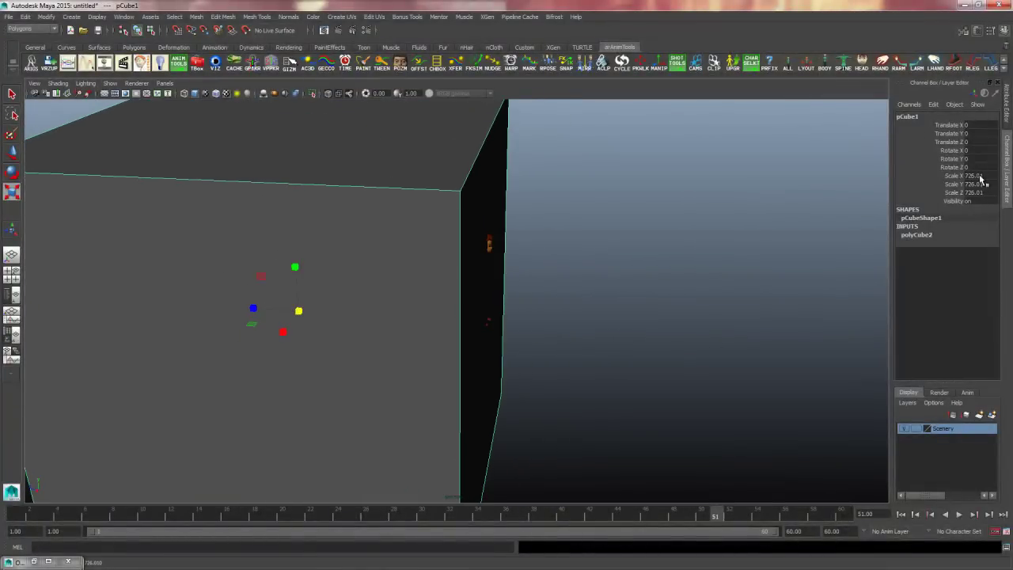
drag(980, 175, 982, 193)
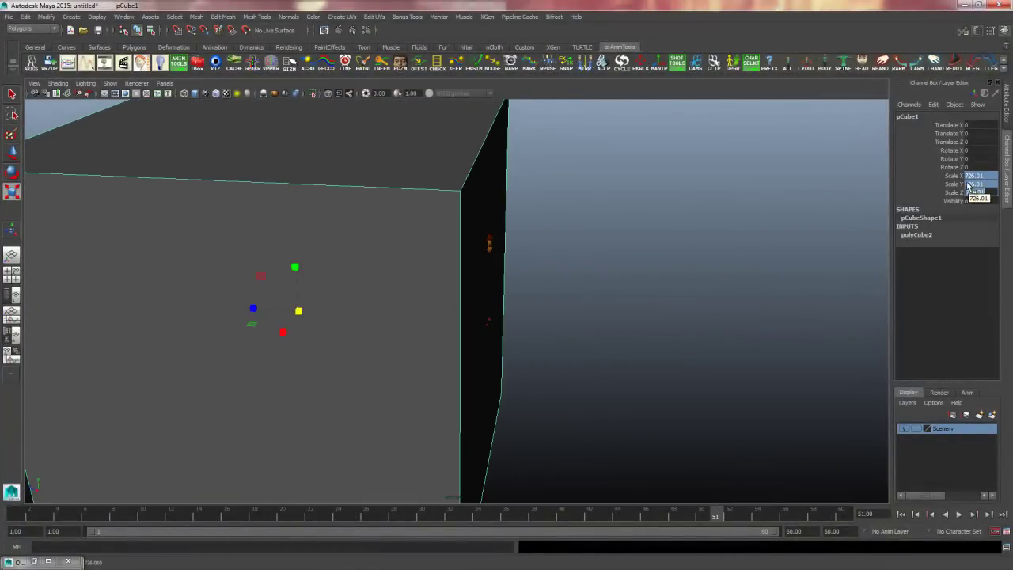
click(982, 176)
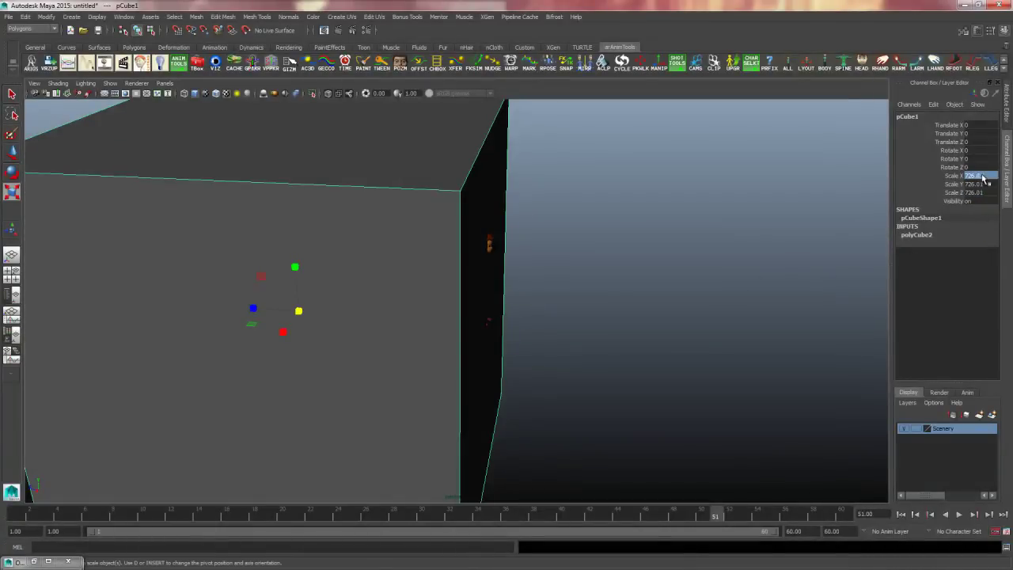
text(1000)
key(Tab)
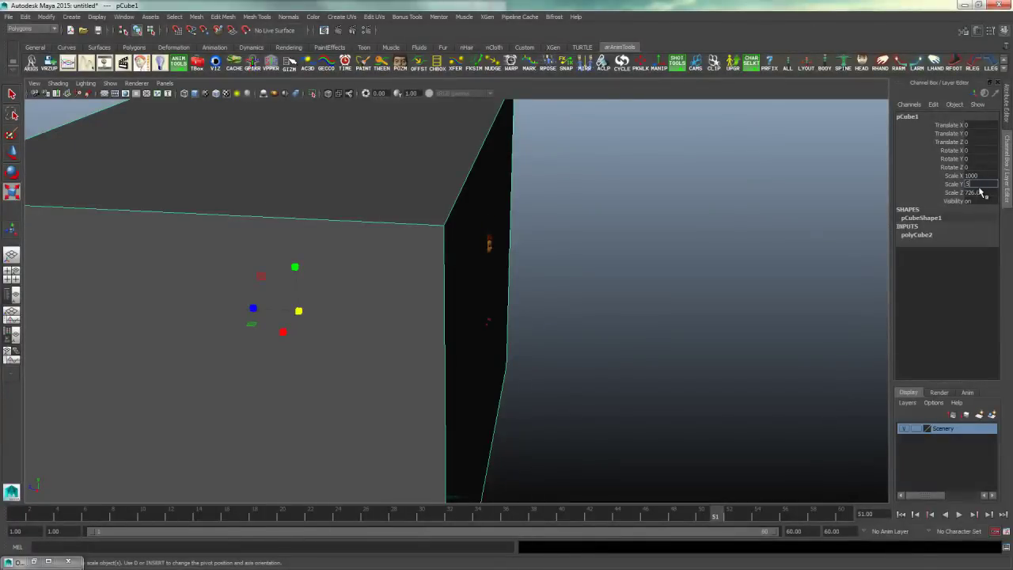
text(500)
key(Tab)
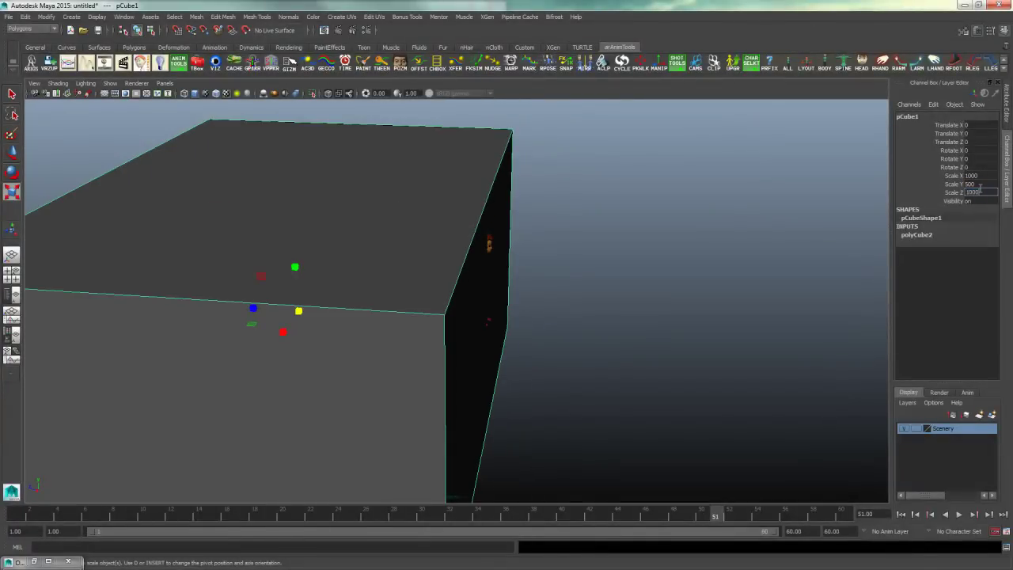
key(Return)
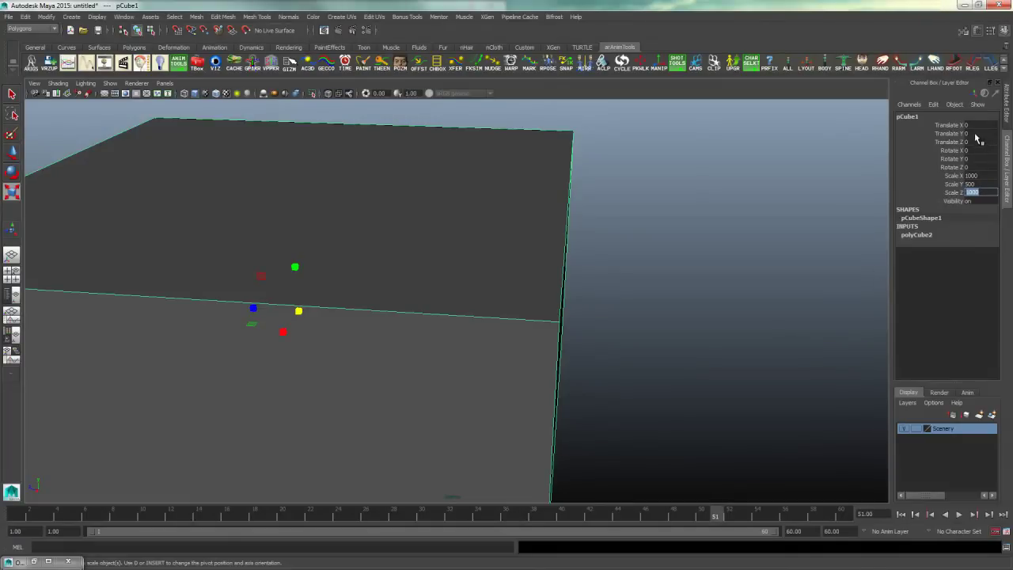
Step: Set the ground cube's Translate Y to -250 and move it along Z to about -273
text(-250)
key(Return)
alt+drag(671, 440, 528, 428)
click(656, 371)
key(w)
drag(249, 440, 353, 441)
Step: Add the ground cube to the Scenery display layer and set that layer to reference mode
key(space)
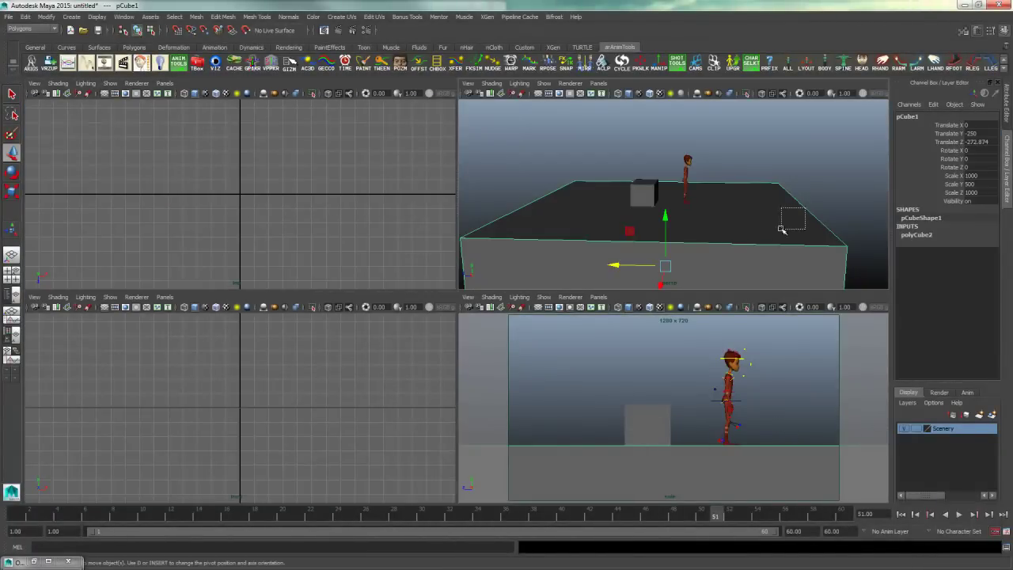
drag(780, 229, 780, 229)
right_click(940, 430)
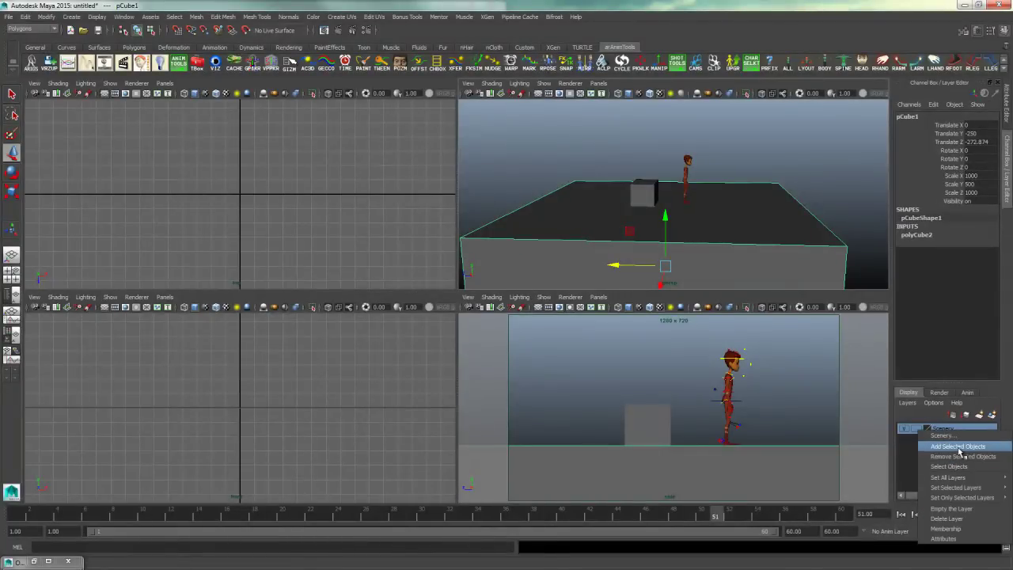
click(957, 457)
click(816, 393)
click(783, 462)
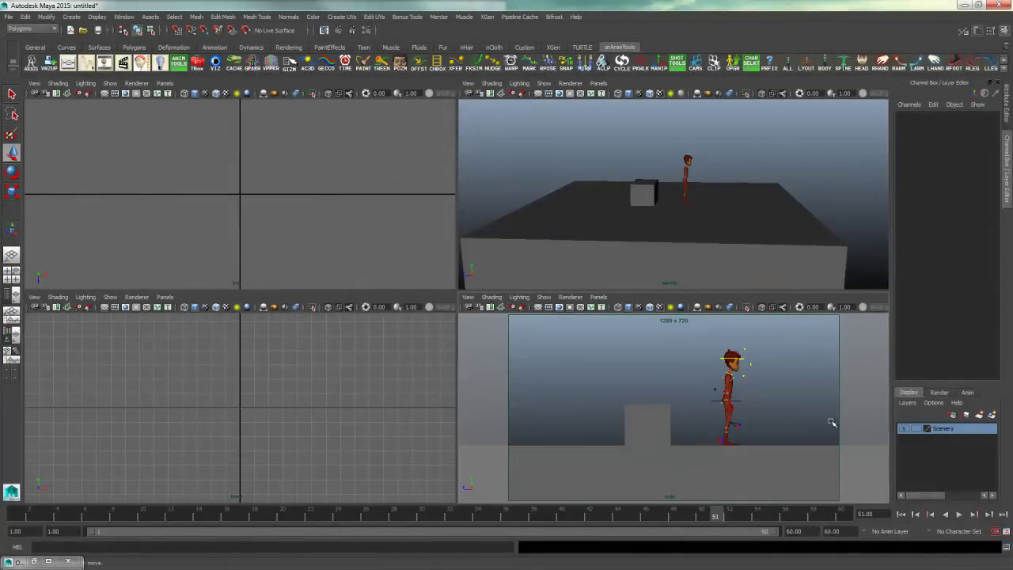
click(917, 428)
click(918, 429)
Step: Maximize the side view, hide the character's rig controls and turn off the resolution gate
key(space)
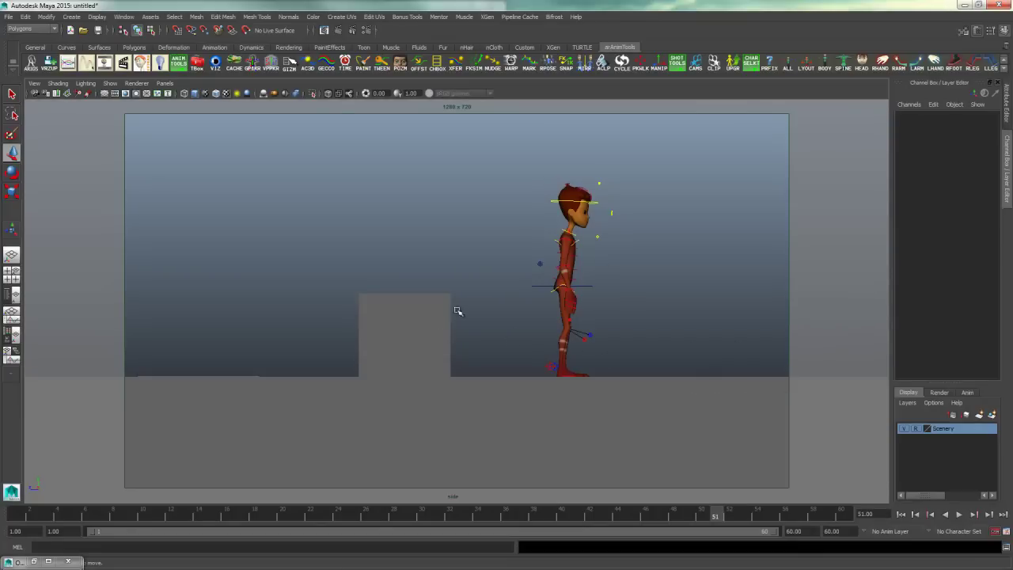
click(199, 70)
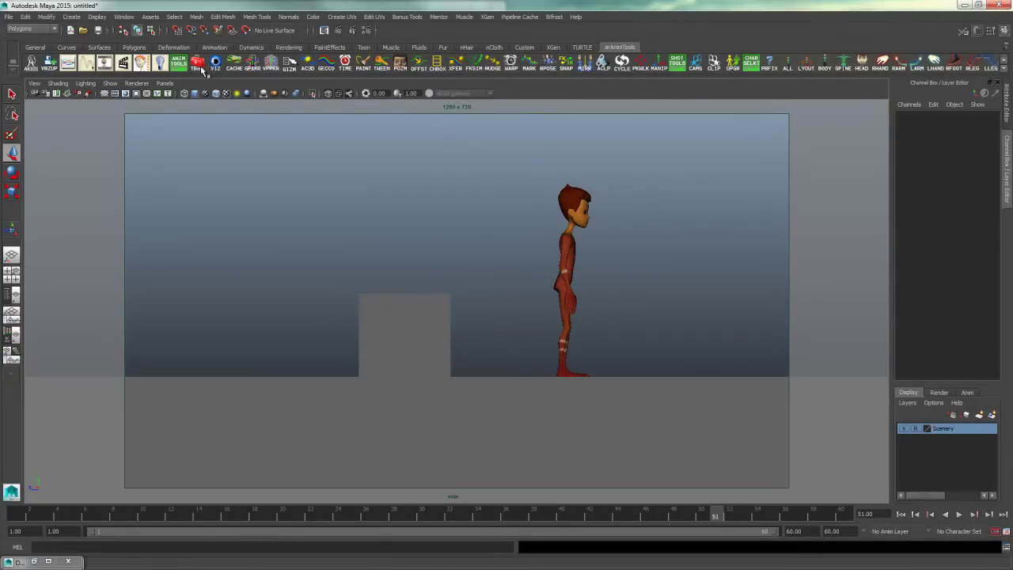
click(34, 83)
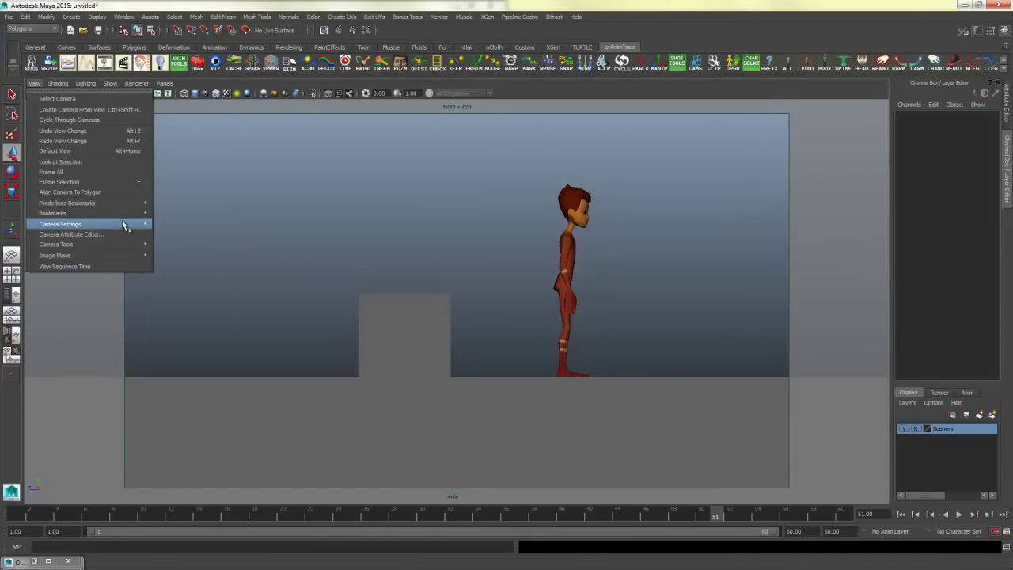
mouse_move(119, 224)
click(202, 262)
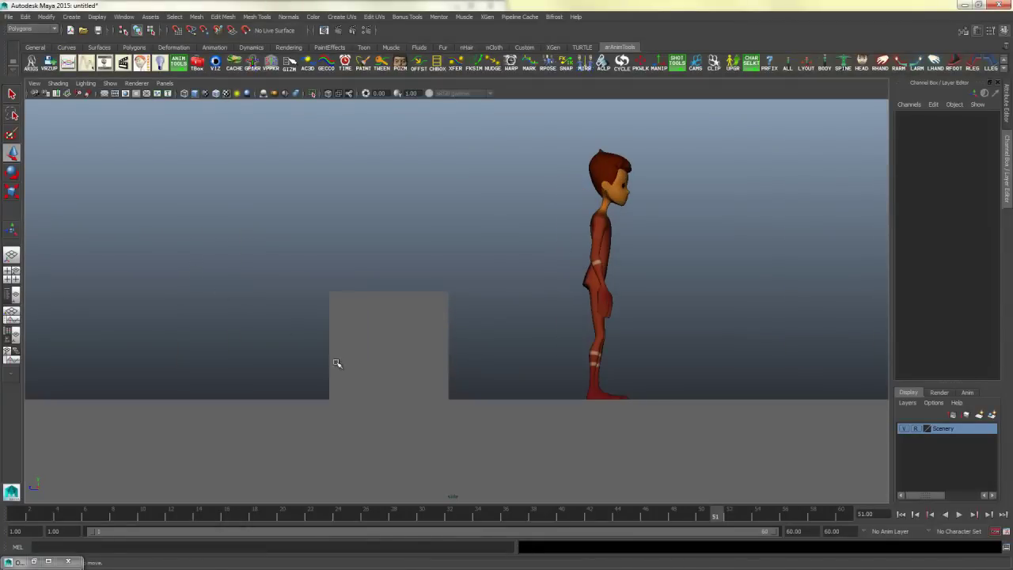
Step: Playblast the side view, play and scrub through the jump animation, and close the playblast
right_click(423, 516)
click(466, 512)
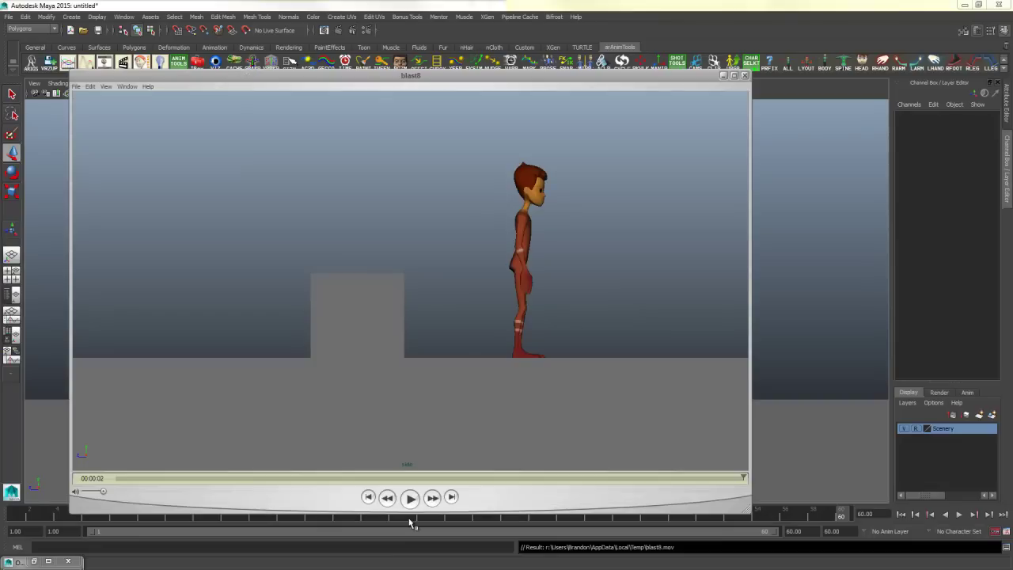
click(410, 497)
key(space)
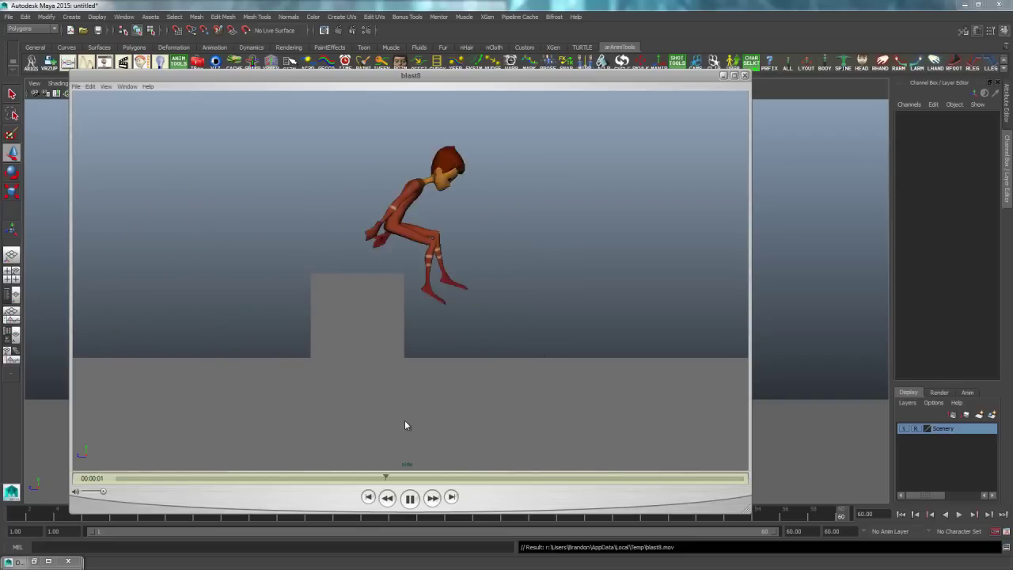
key(space)
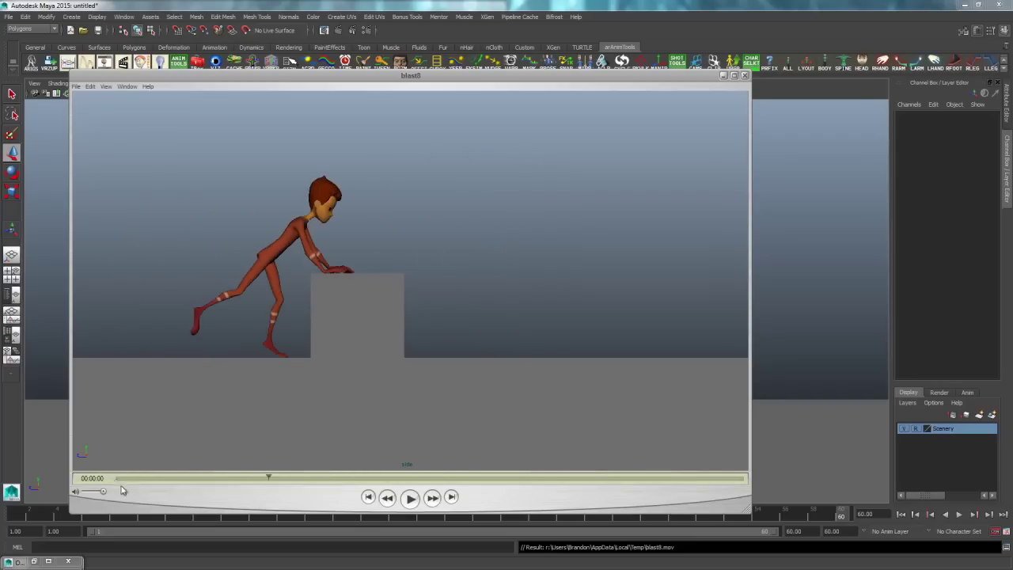
drag(287, 478, 530, 474)
key(space)
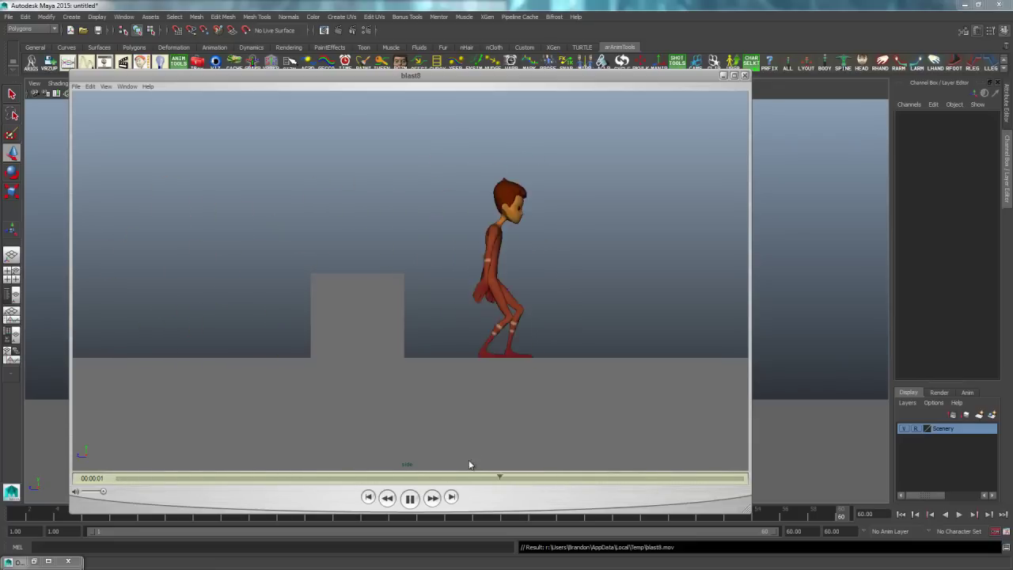
key(space)
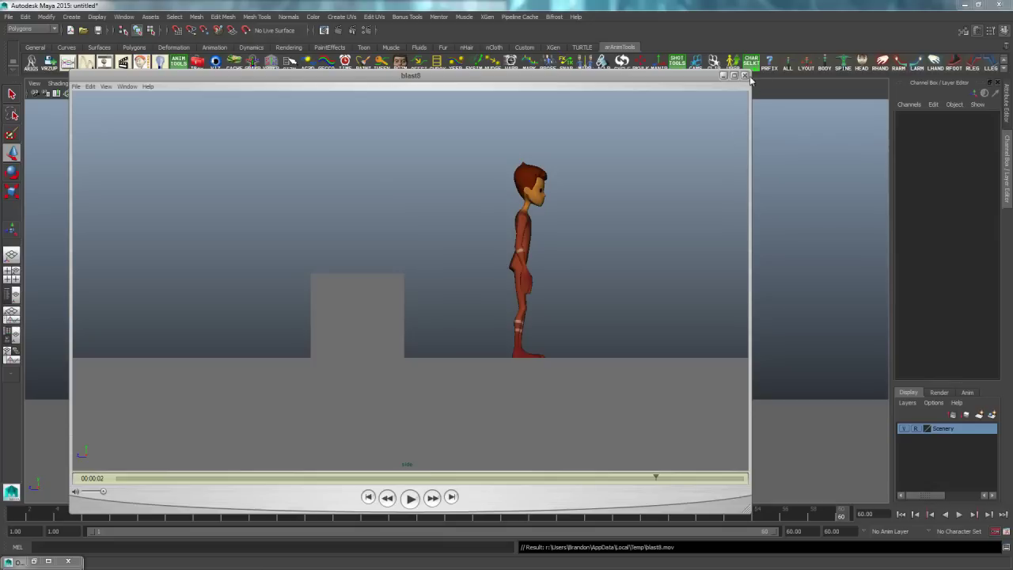
click(743, 75)
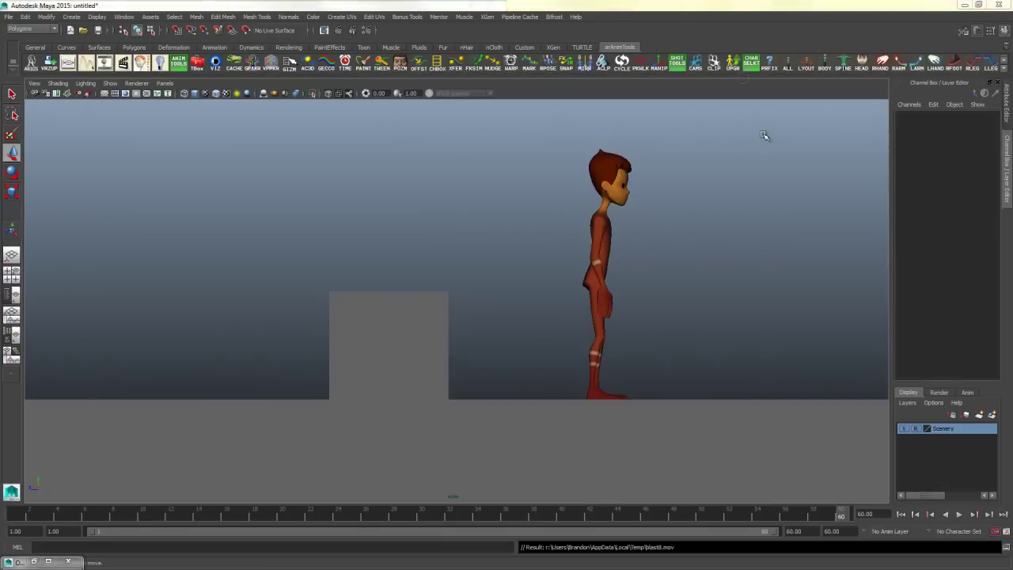
Step: Show the side view as a black silhouette using scene lighting, then playblast it and review the character's poses
key(7)
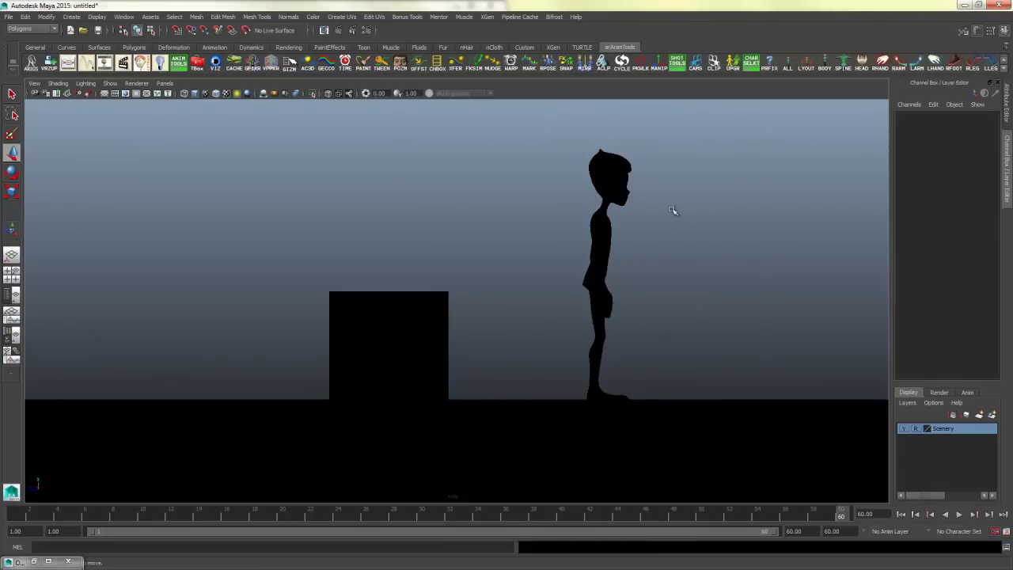
right_click(519, 513)
click(545, 508)
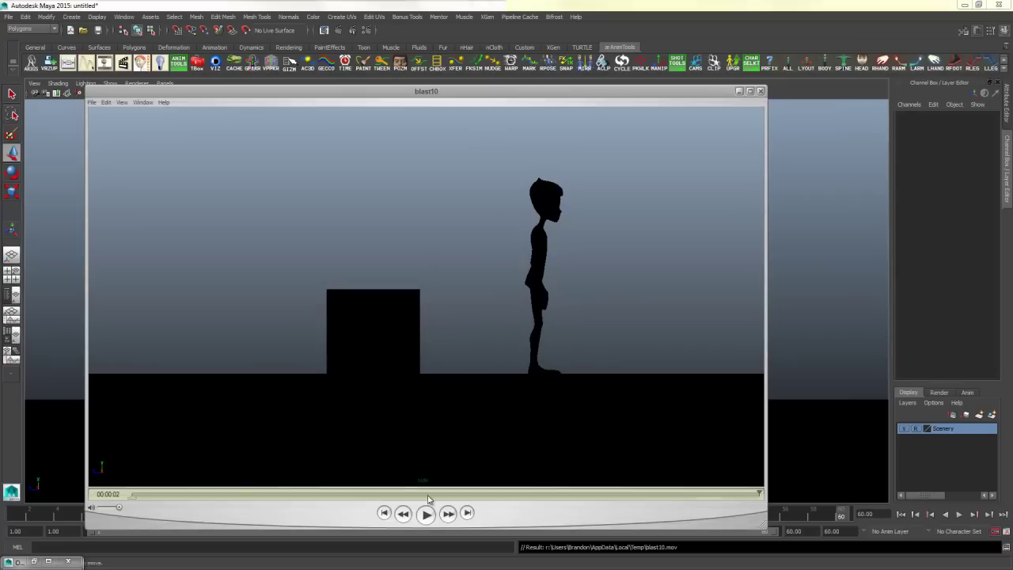
click(426, 514)
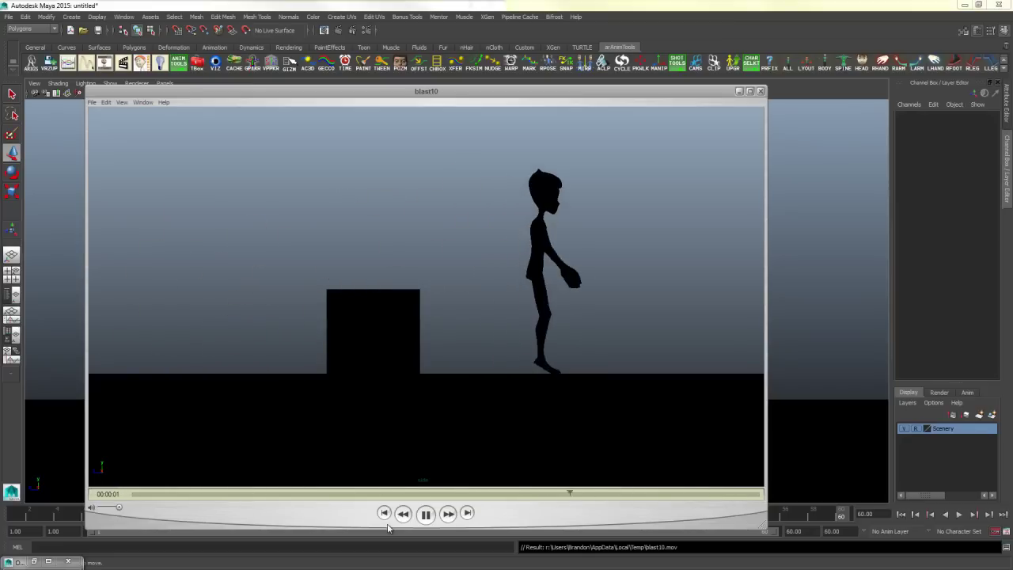
click(760, 91)
drag(758, 151, 758, 326)
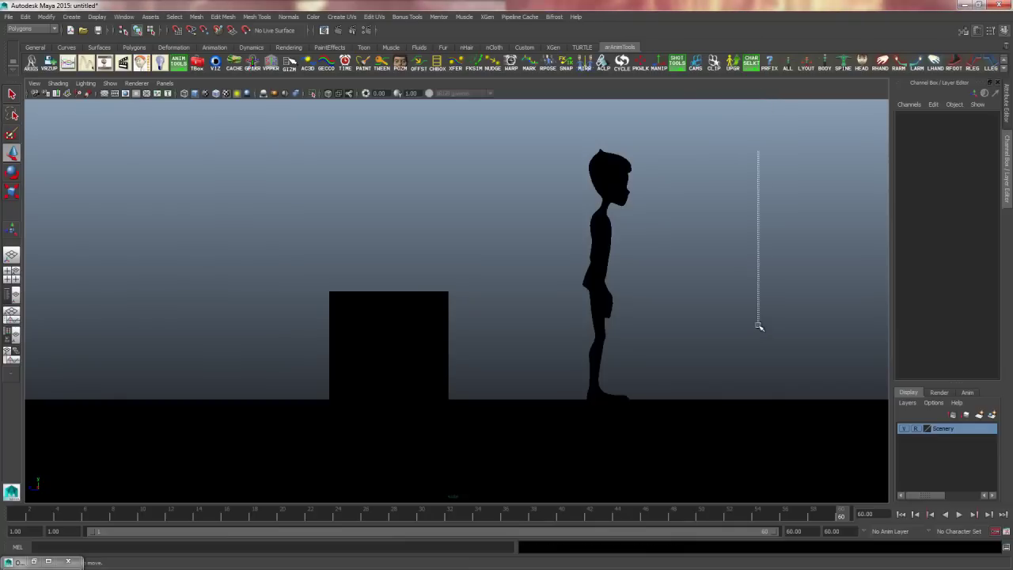
Step: Restore textured shading in the side view and orbit the maximized perspective view around the character and box
key(6)
key(space)
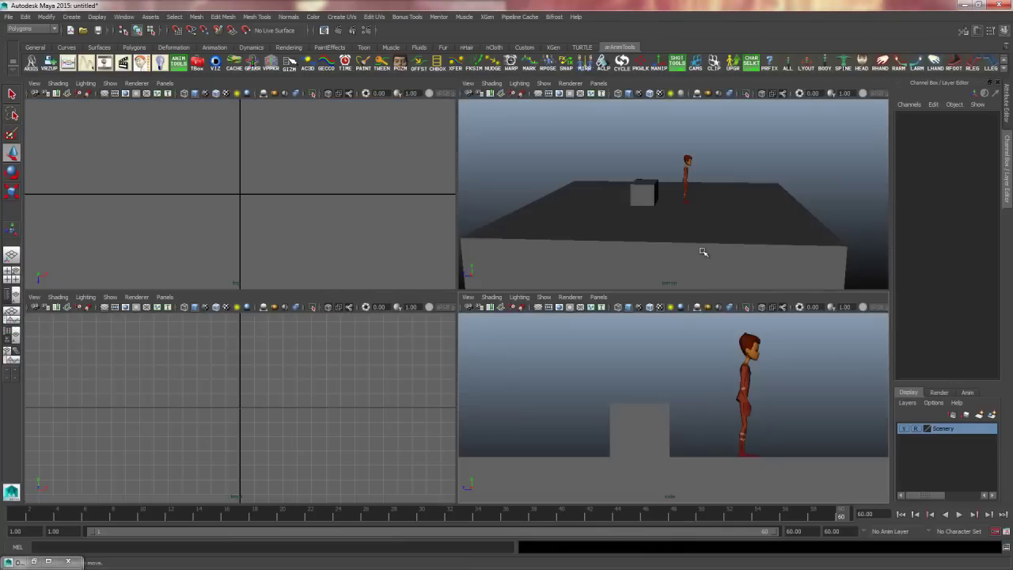
key(space)
alt+drag(633, 294, 598, 325)
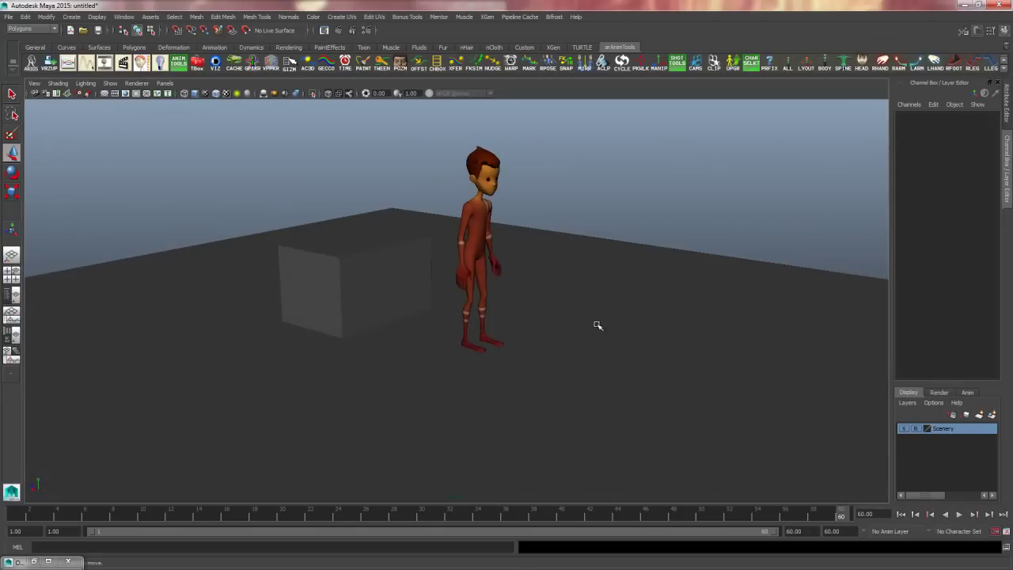
Step: Save the scene as a Maya ASCII file named Blocking_001 in the project's scenes folder
key(ctrl+shift+s)
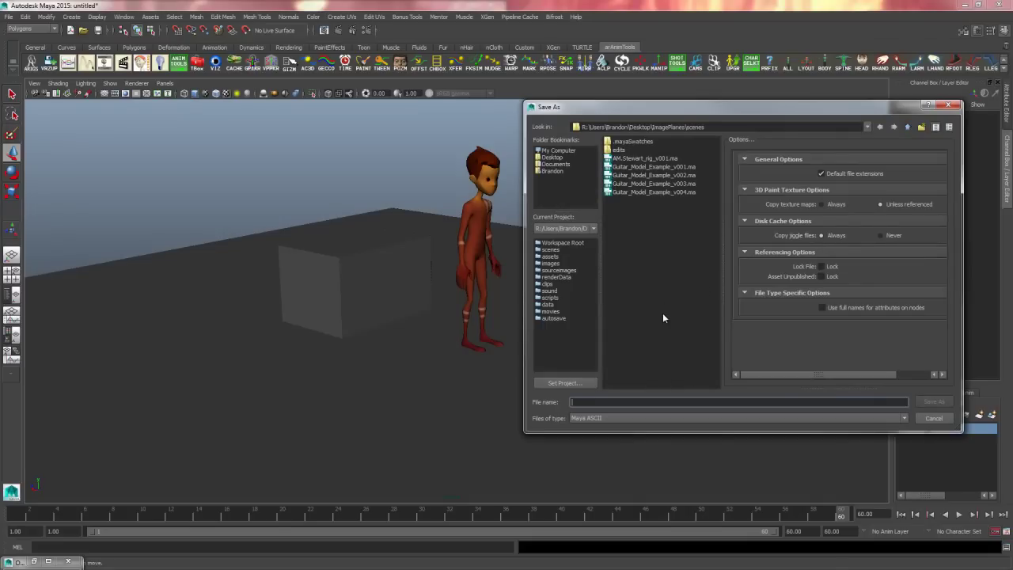
text(Blocking_001)
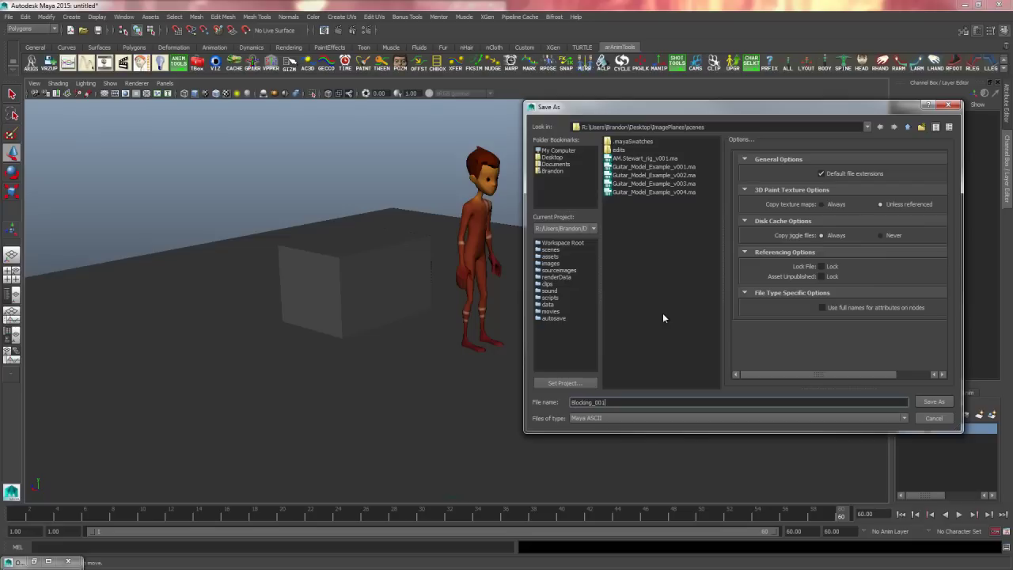
key(Return)
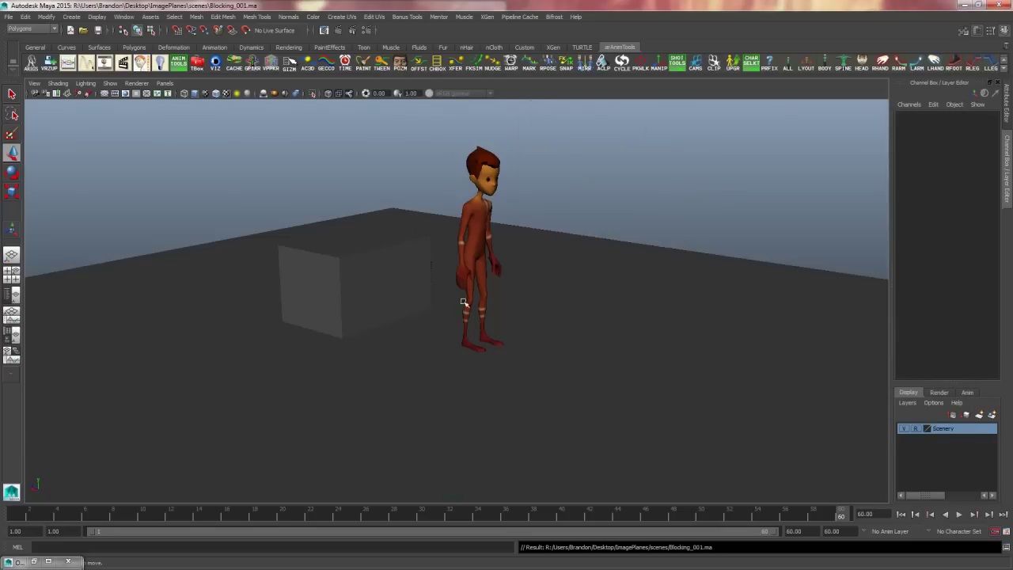